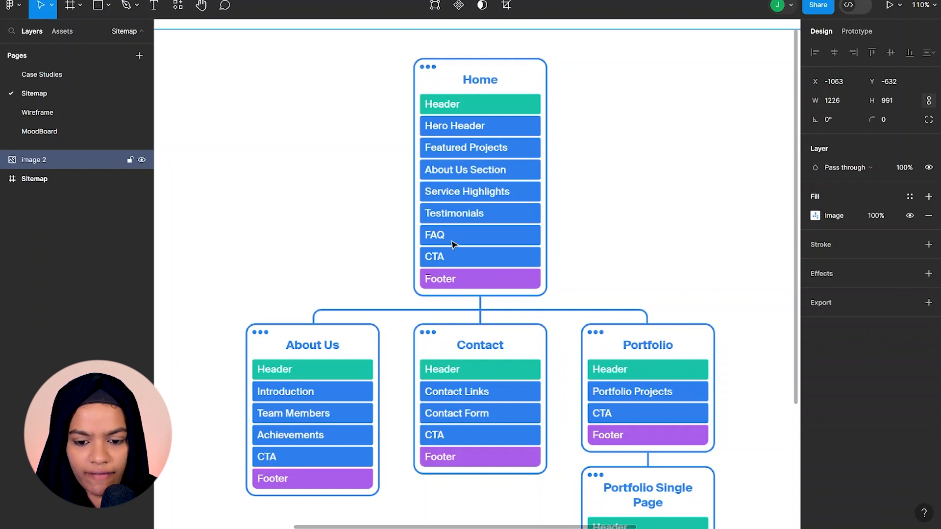
- Review the section lists of the Home, About Us, Contact, Portfolio and Portfolio Single Page blocks in the sitemap
{"action": "scroll", "coordinate": [451, 262], "scroll_direction": "up", "scroll_amount": 2}
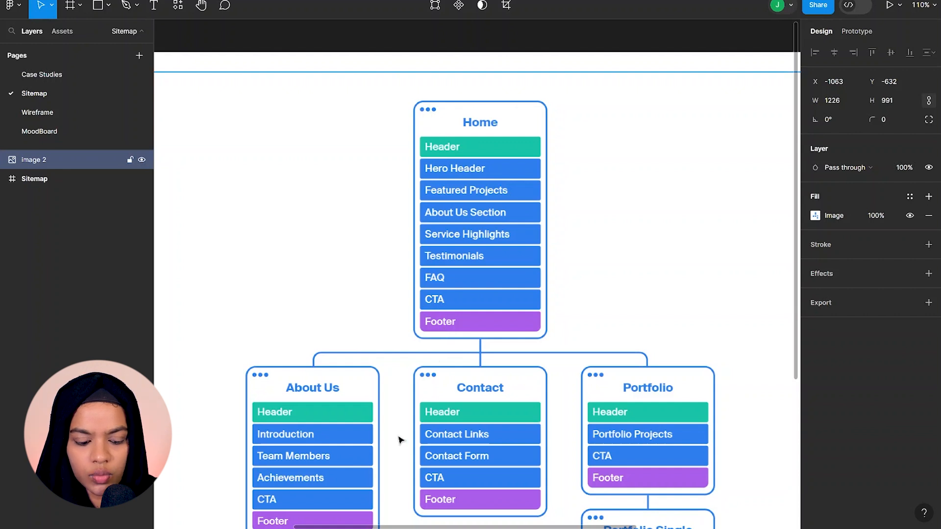
{"action": "scroll", "coordinate": [400, 439], "scroll_direction": "up", "scroll_amount": 3}
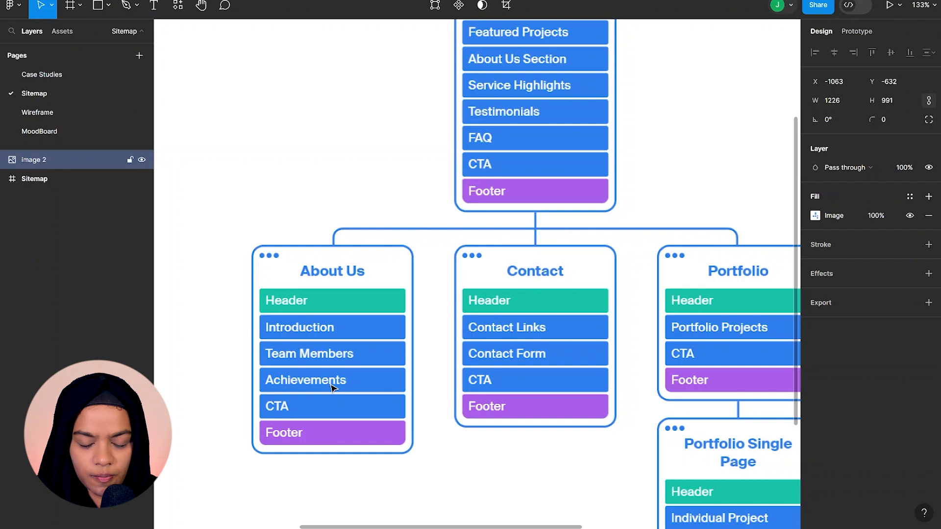
{"action": "scroll", "coordinate": [372, 333], "scroll_direction": "right", "scroll_amount": 5}
{"action": "scroll", "coordinate": [372, 334], "scroll_direction": "down", "scroll_amount": 1}
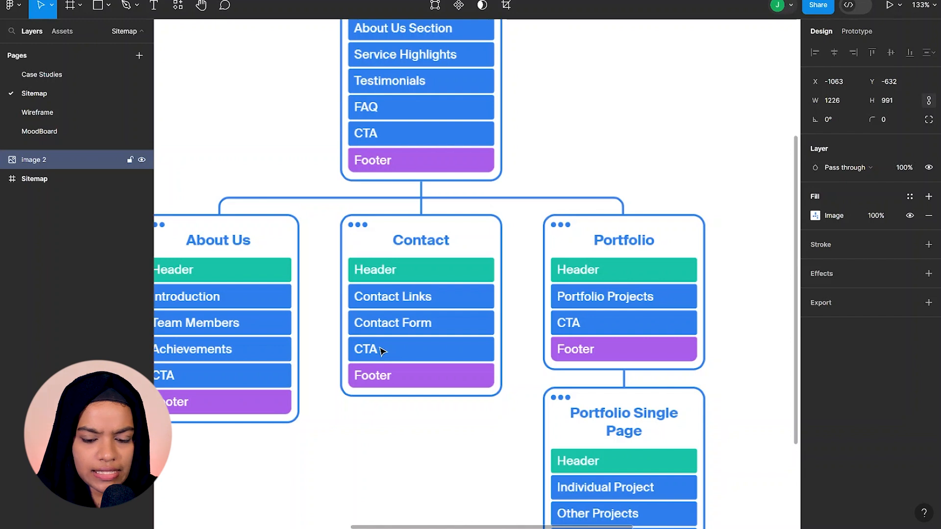
{"action": "left_click_drag", "start_coordinate": [515, 396], "coordinate": [365, 381]}
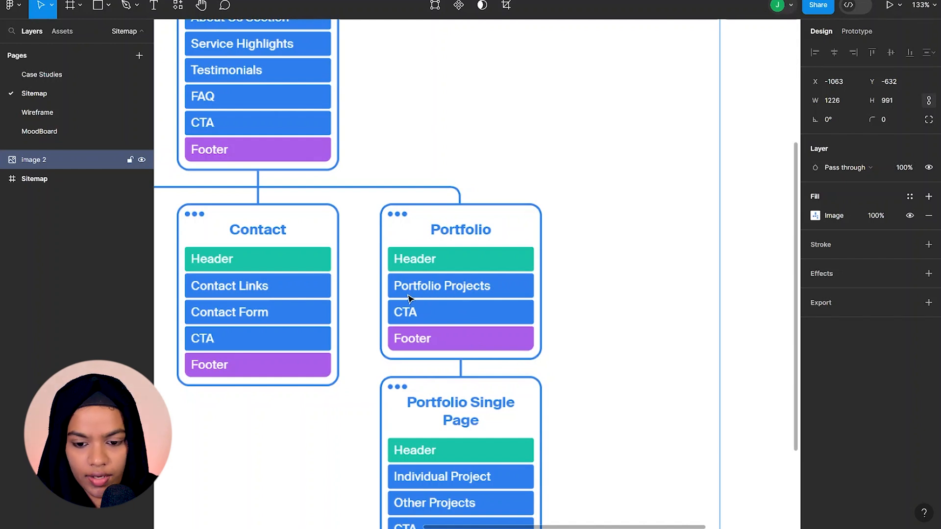
{"action": "scroll", "coordinate": [409, 297], "scroll_direction": "down", "scroll_amount": 3}
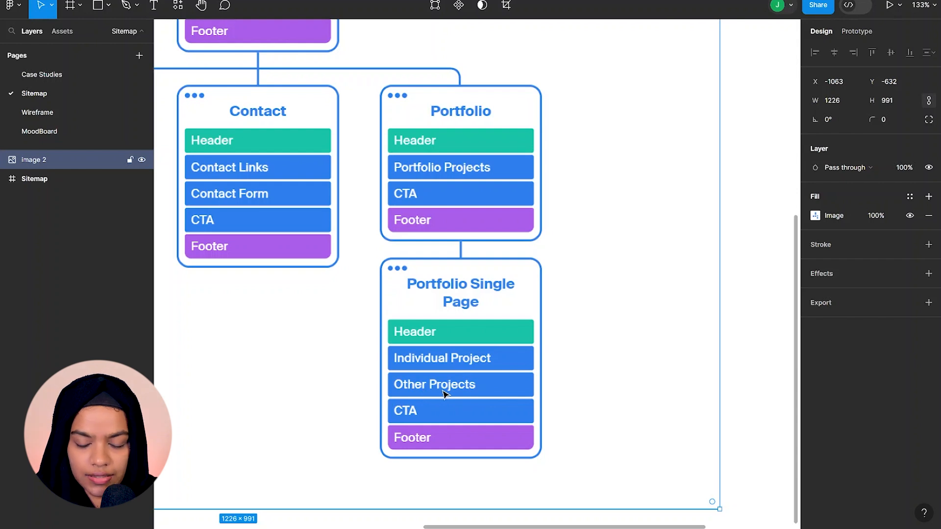
{"action": "key", "text": "shift+1"}
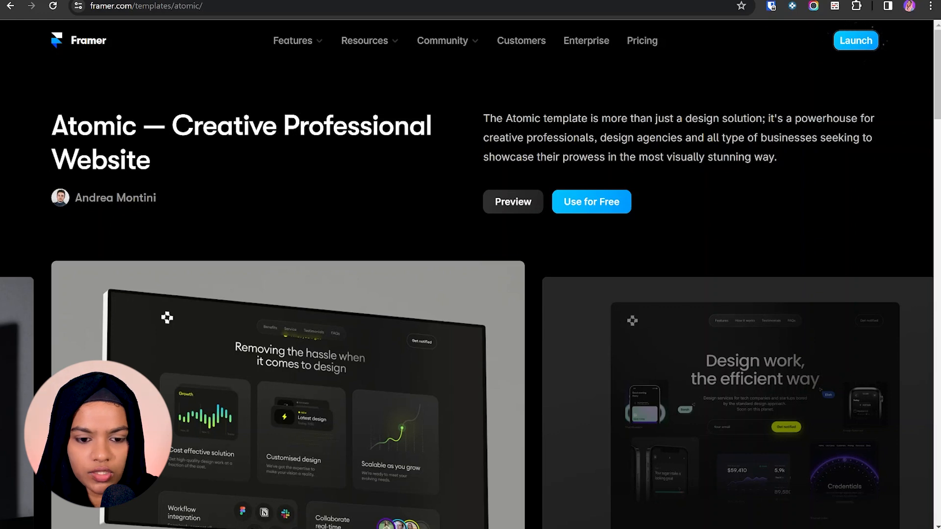
- Look through the Atomic template's preview images on its Framer template page and open the live preview
{"action": "scroll", "coordinate": [494, 248], "scroll_direction": "down", "scroll_amount": 3}
{"action": "left_click", "coordinate": [494, 244]}
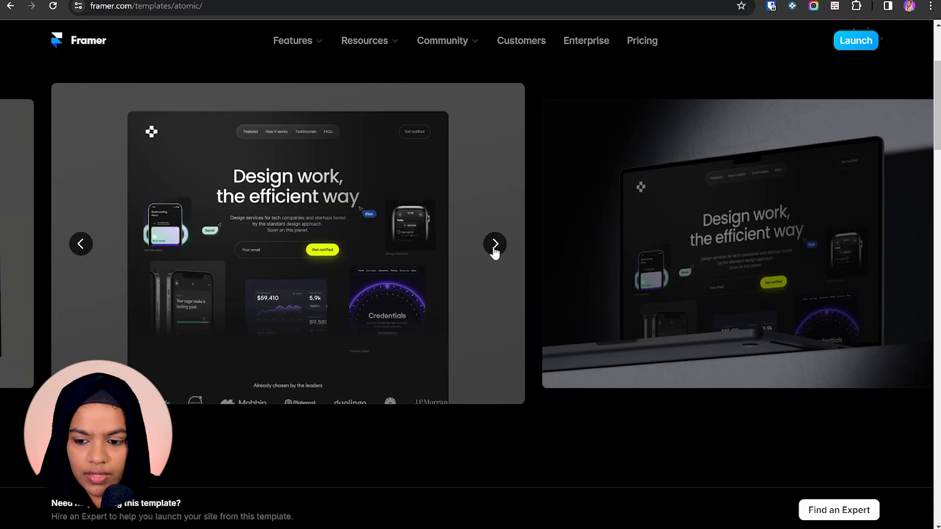
{"action": "left_click", "coordinate": [494, 246]}
{"action": "scroll", "coordinate": [493, 249], "scroll_direction": "up", "scroll_amount": 3}
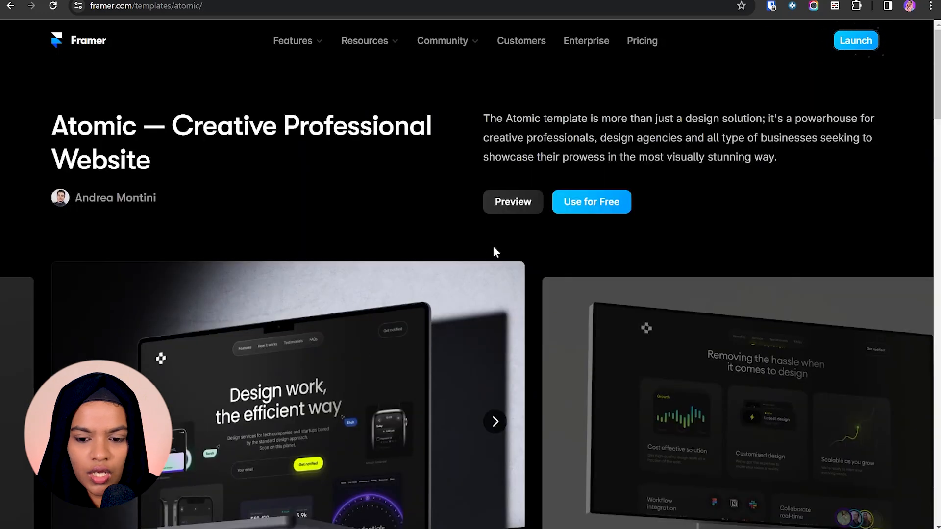
{"action": "left_click", "coordinate": [508, 208]}
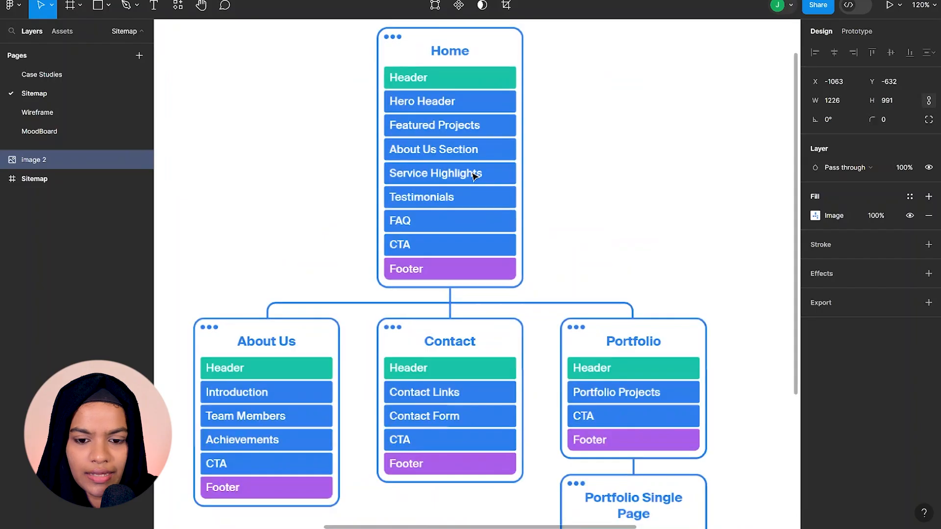
- Compare the header and hero area of the Atomic preview in the browser with the Home sections in the Figma sitemap
{"action": "scroll", "coordinate": [441, 161], "scroll_direction": "up", "scroll_amount": 2}
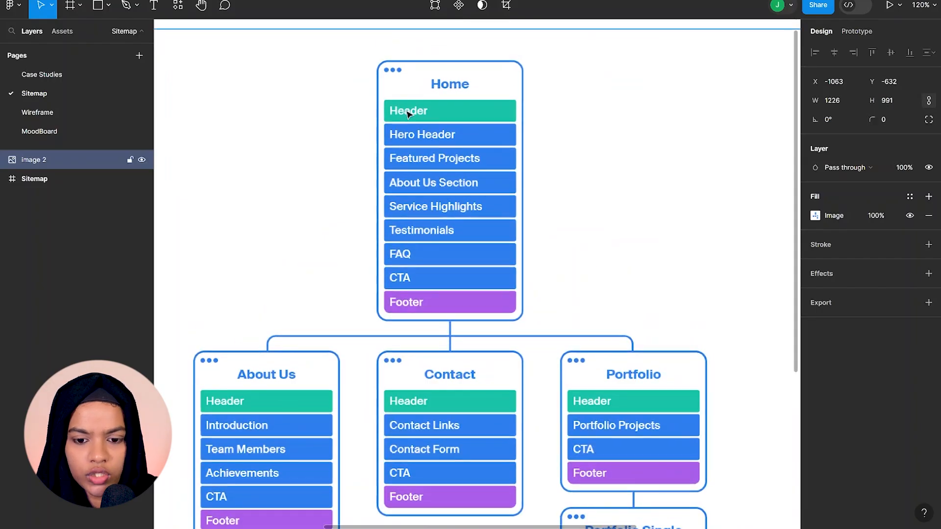
{"action": "key", "text": "alt+Tab"}
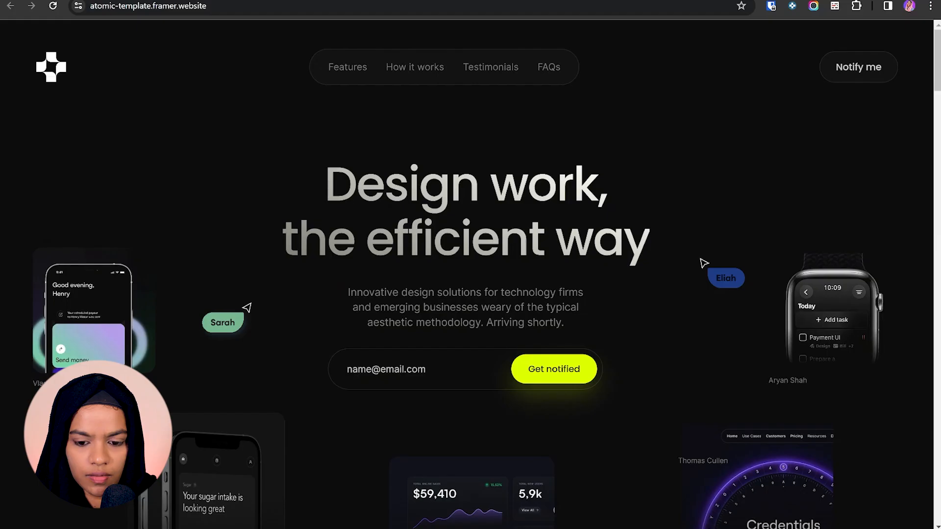
{"action": "scroll", "coordinate": [505, 259], "scroll_direction": "down", "scroll_amount": 8}
{"action": "scroll", "coordinate": [505, 259], "scroll_direction": "up", "scroll_amount": 8}
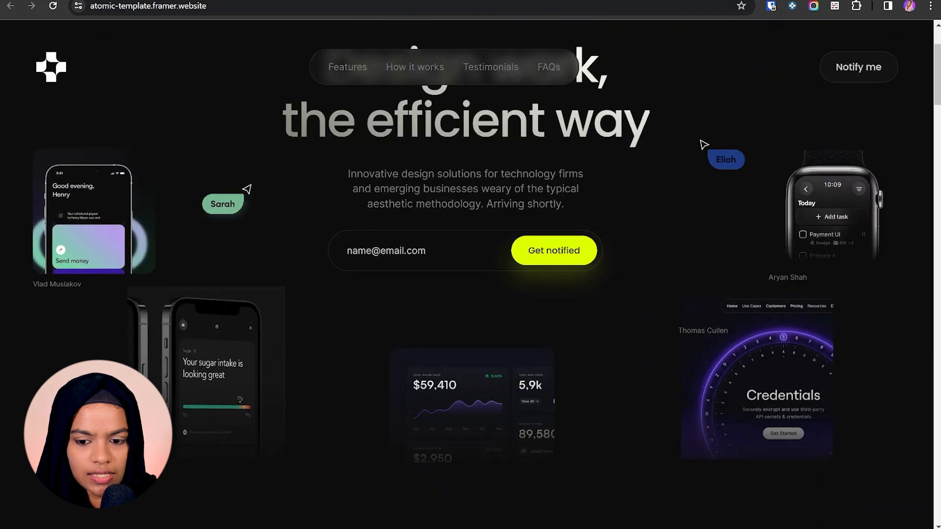
{"action": "scroll", "coordinate": [719, 104], "scroll_direction": "up", "scroll_amount": 2}
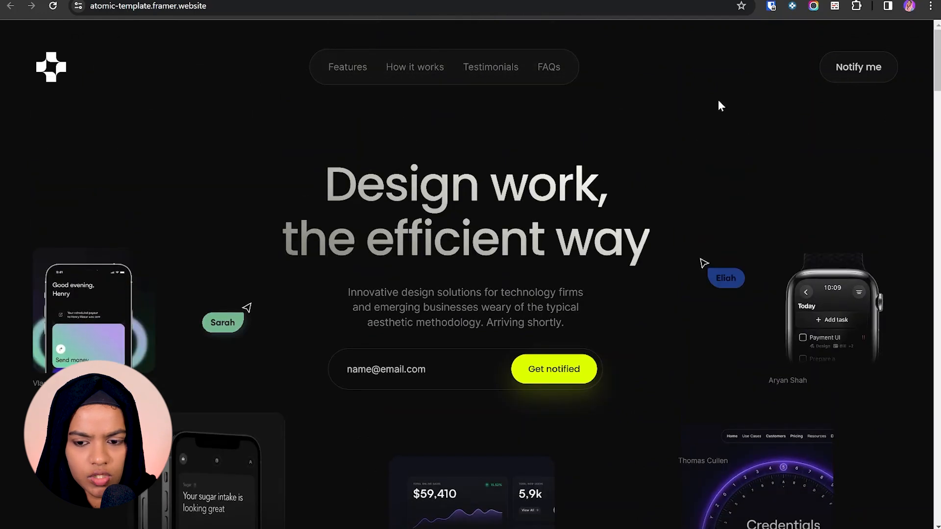
{"action": "scroll", "coordinate": [719, 104], "scroll_direction": "down", "scroll_amount": 2}
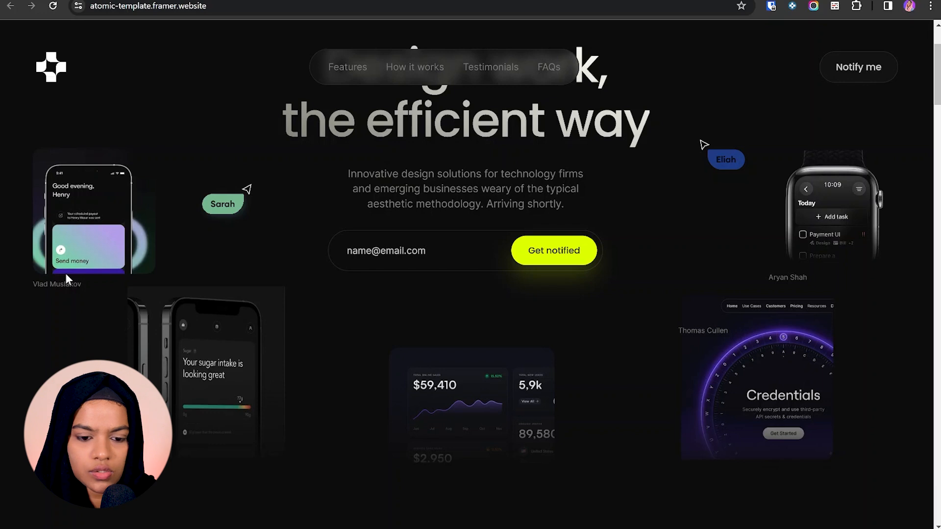
{"action": "key", "text": "alt+Tab"}
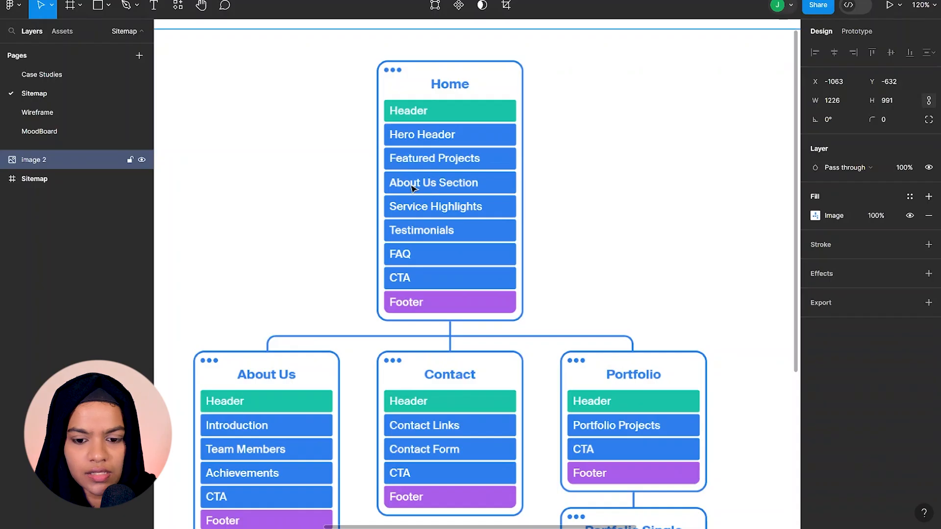
{"action": "key", "text": "alt+Tab"}
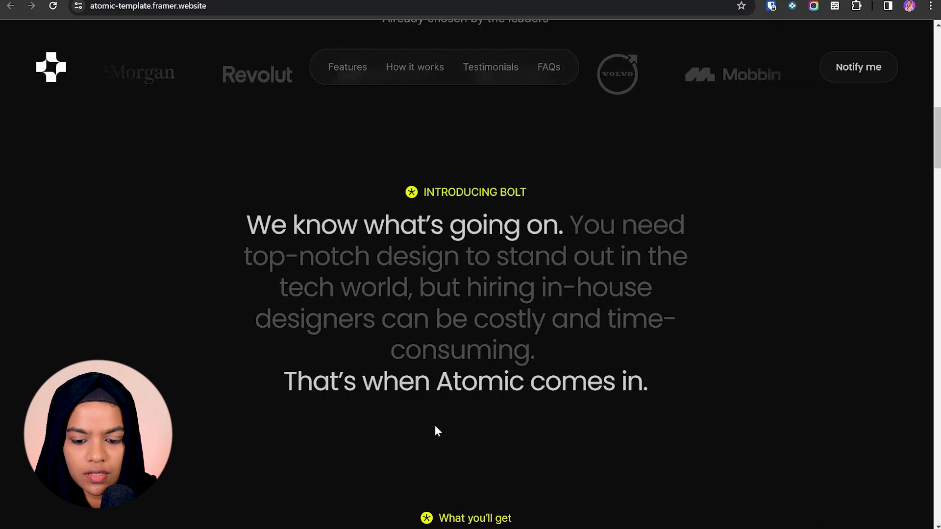
- Examine the Atomic preview's introduction and its "What you'll get" feature cards
{"action": "key", "text": "alt+Tab"}
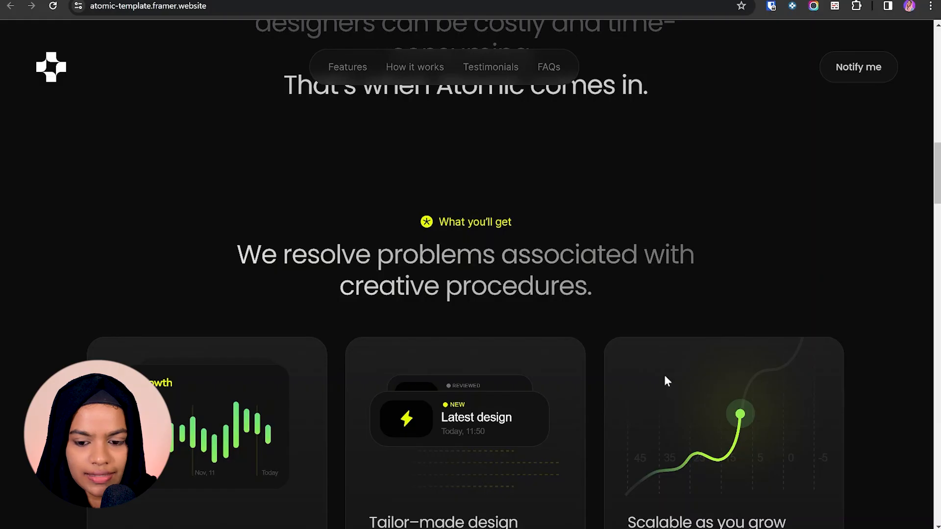
{"action": "scroll", "coordinate": [665, 382], "scroll_direction": "down", "scroll_amount": 4}
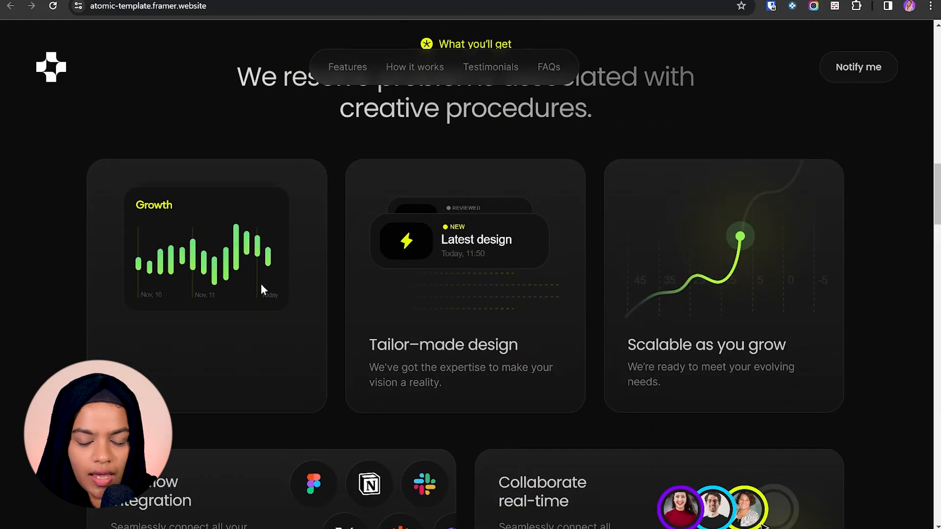
{"action": "scroll", "coordinate": [691, 316], "scroll_direction": "down", "scroll_amount": 3}
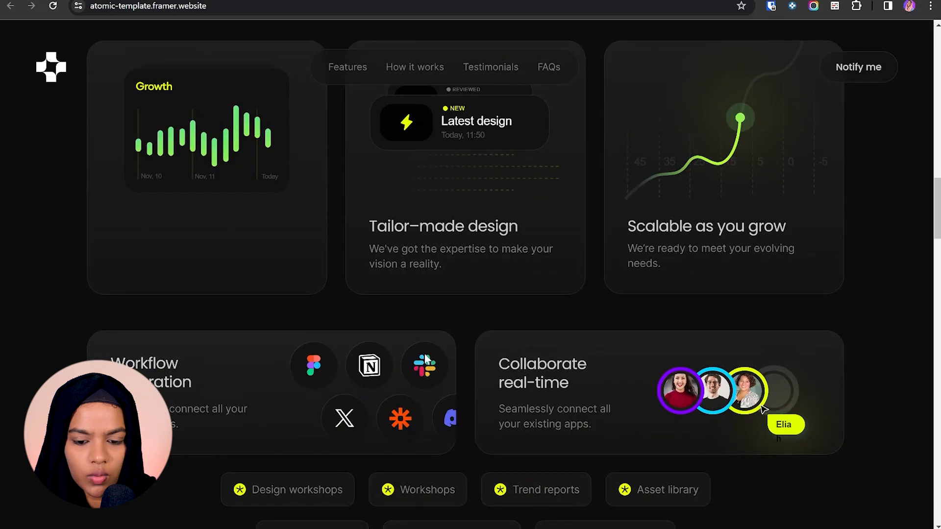
{"action": "scroll", "coordinate": [719, 329], "scroll_direction": "down", "scroll_amount": 4}
{"action": "scroll", "coordinate": [273, 245], "scroll_direction": "up", "scroll_amount": 5}
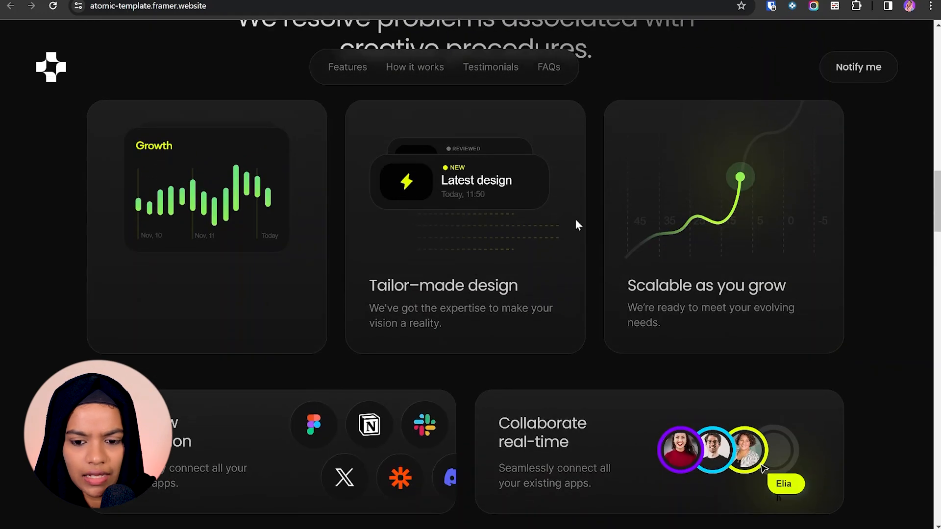
{"action": "scroll", "coordinate": [548, 208], "scroll_direction": "down", "scroll_amount": 4}
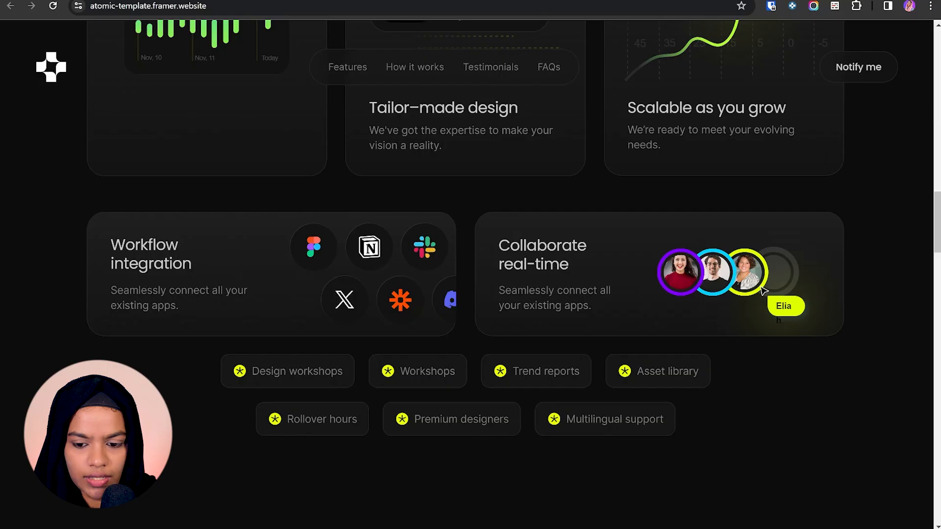
- Examine the Atomic preview's customer story, testimonials, FAQs, call to action and footer against the sitemap's Home sections
{"action": "scroll", "coordinate": [478, 268], "scroll_direction": "down", "scroll_amount": 10}
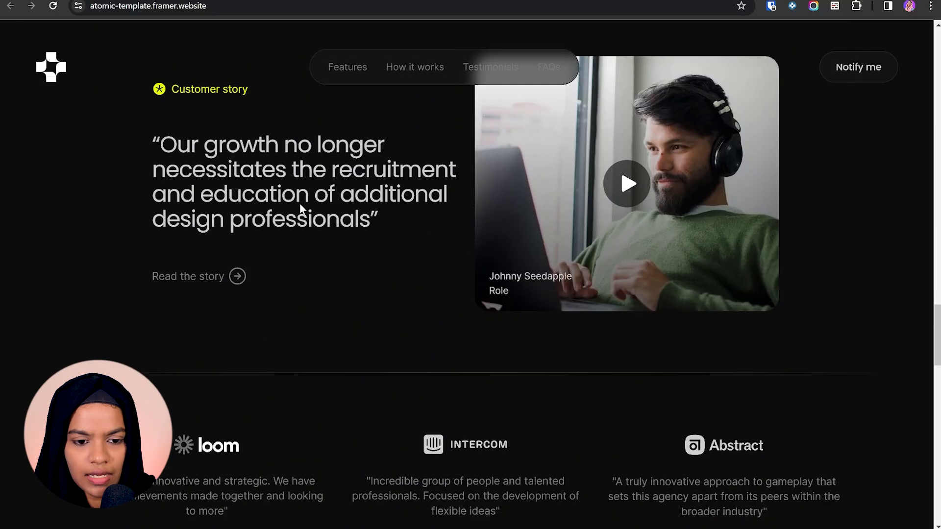
{"action": "scroll", "coordinate": [667, 250], "scroll_direction": "down", "scroll_amount": 1}
{"action": "scroll", "coordinate": [682, 204], "scroll_direction": "down", "scroll_amount": 6}
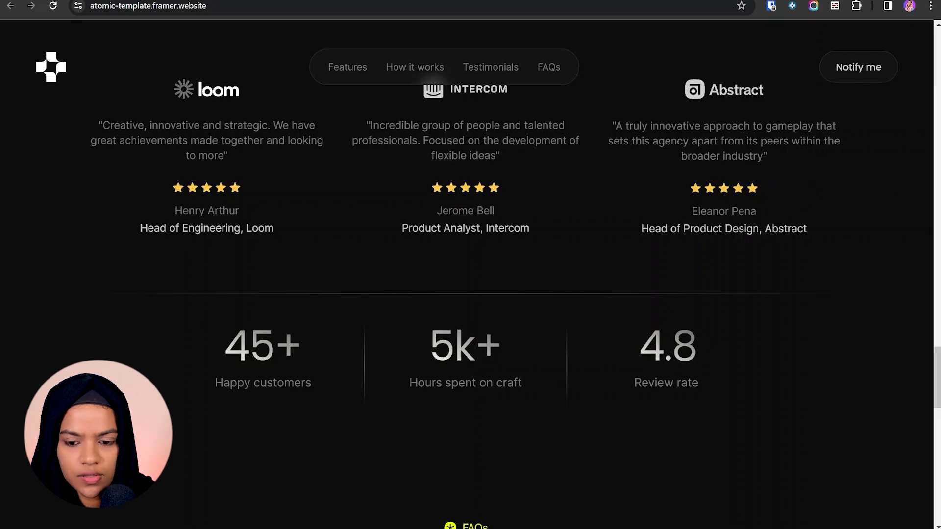
{"action": "scroll", "coordinate": [448, 308], "scroll_direction": "down", "scroll_amount": 10}
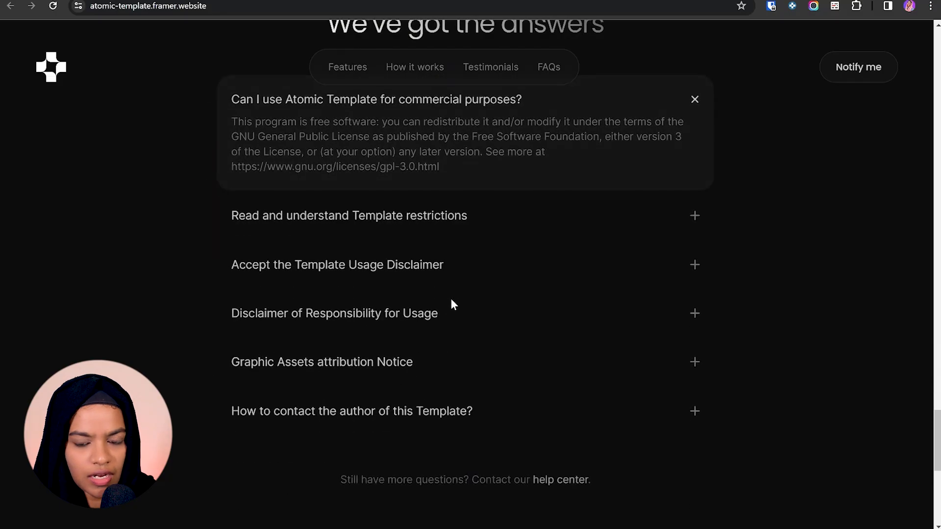
{"action": "left_click", "coordinate": [685, 216]}
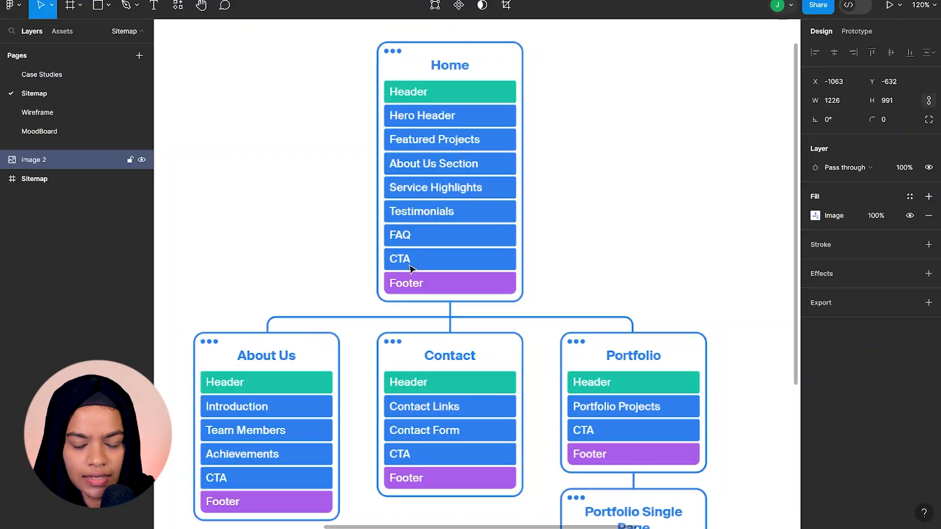
{"action": "key", "text": "alt+Tab"}
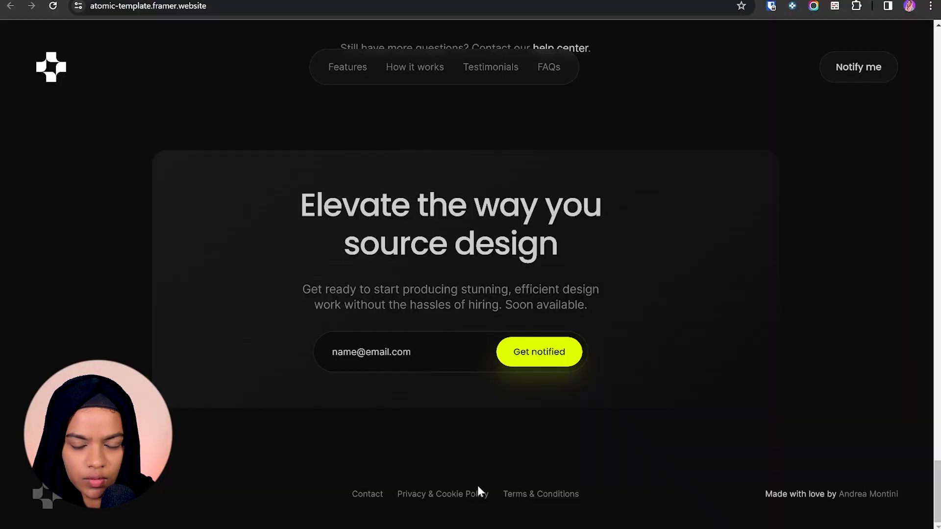
- Return to the Atomic template page, get the template for free and open its copy in the Framer editor
{"action": "key", "text": "Home"}
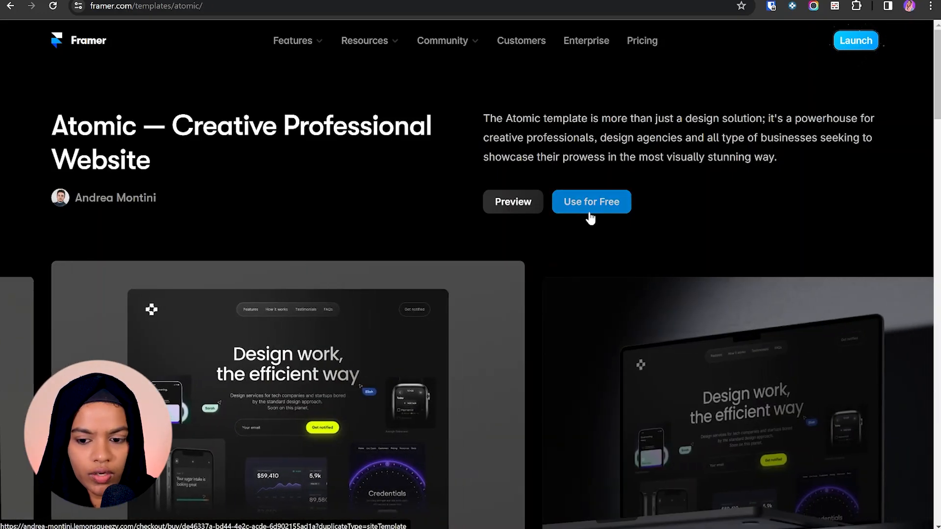
{"action": "left_click", "coordinate": [591, 217]}
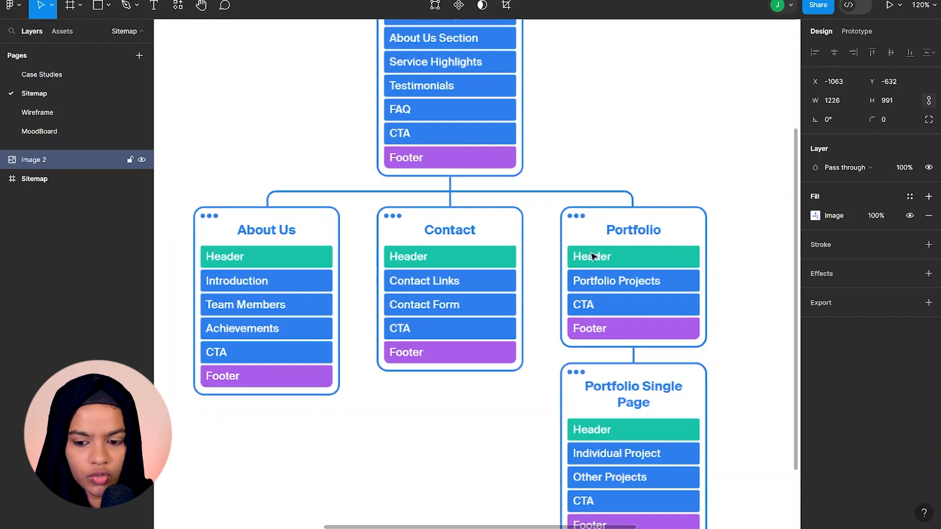
{"action": "key", "text": "alt+Tab"}
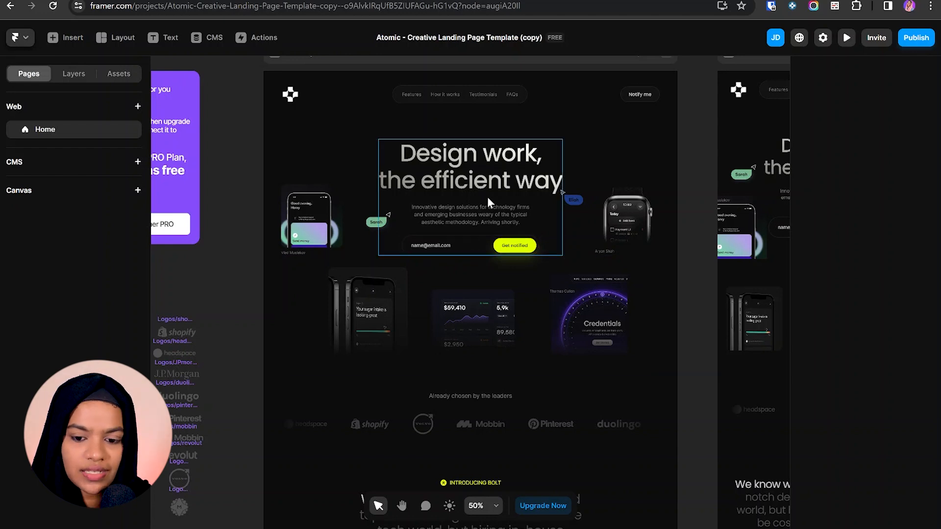
- Switch to Figma and compare the Wireframe page's About Us layout with the About Us sections on the Sitemap page
{"action": "key", "text": "alt+Tab"}
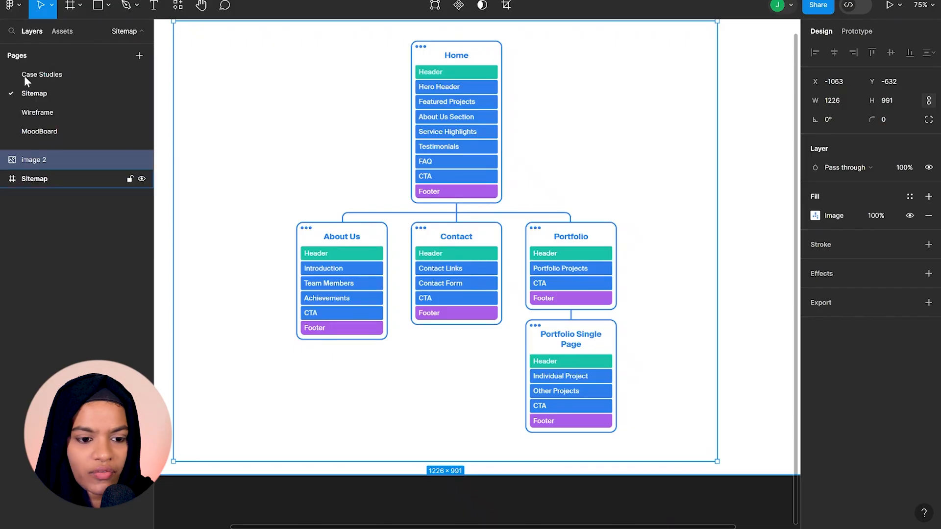
{"action": "left_click", "coordinate": [45, 114]}
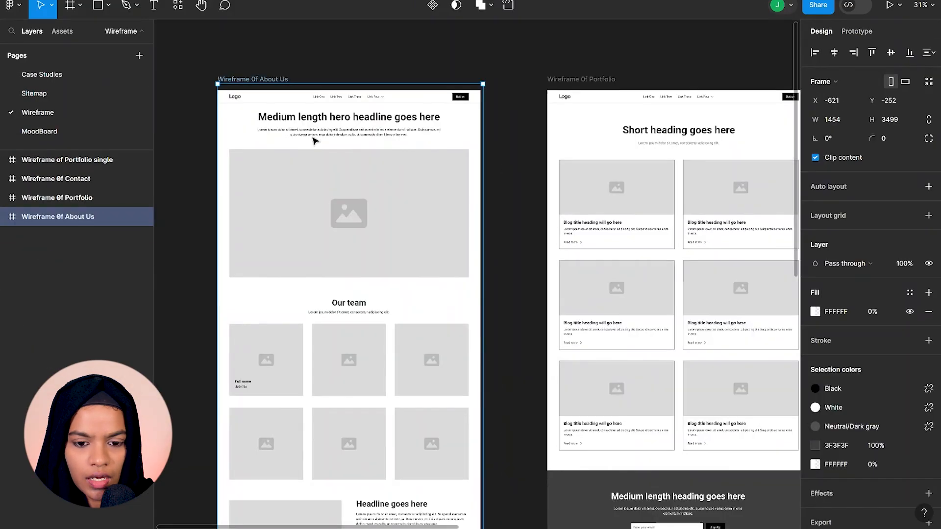
{"action": "left_click", "coordinate": [35, 94]}
{"action": "scroll", "coordinate": [323, 234], "scroll_direction": "up", "scroll_amount": 3}
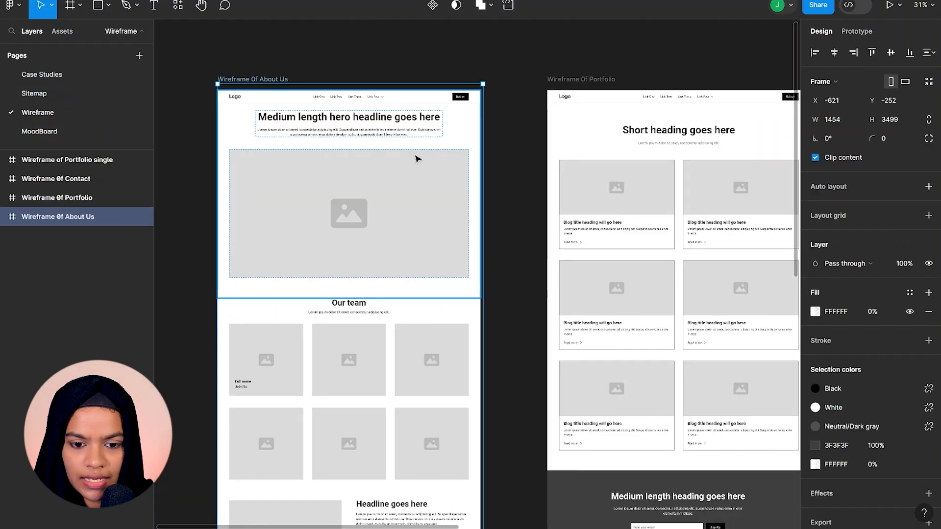
{"action": "left_click", "coordinate": [64, 89]}
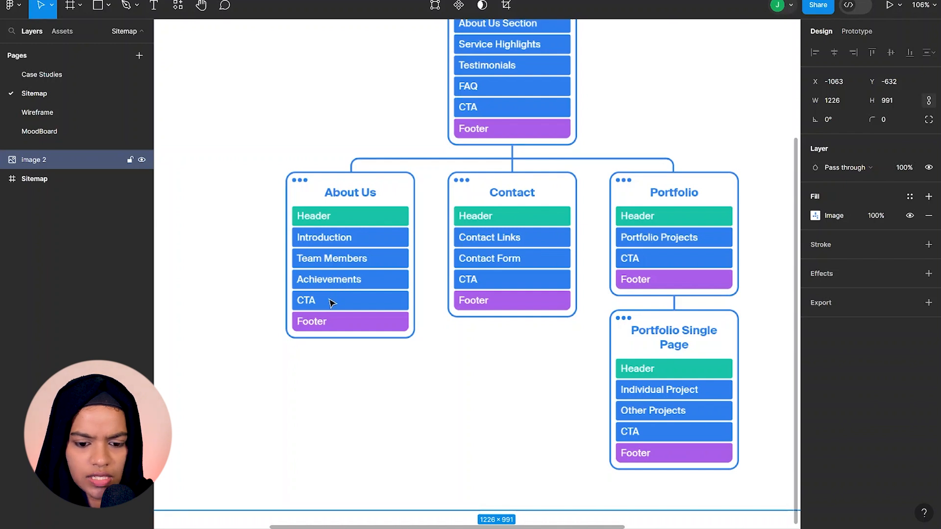
{"action": "left_click", "coordinate": [37, 112]}
- Inspect the About Us wireframe's sections from the hero header through the team grid to the headline-and-features layout
{"action": "left_click", "coordinate": [227, 141]}
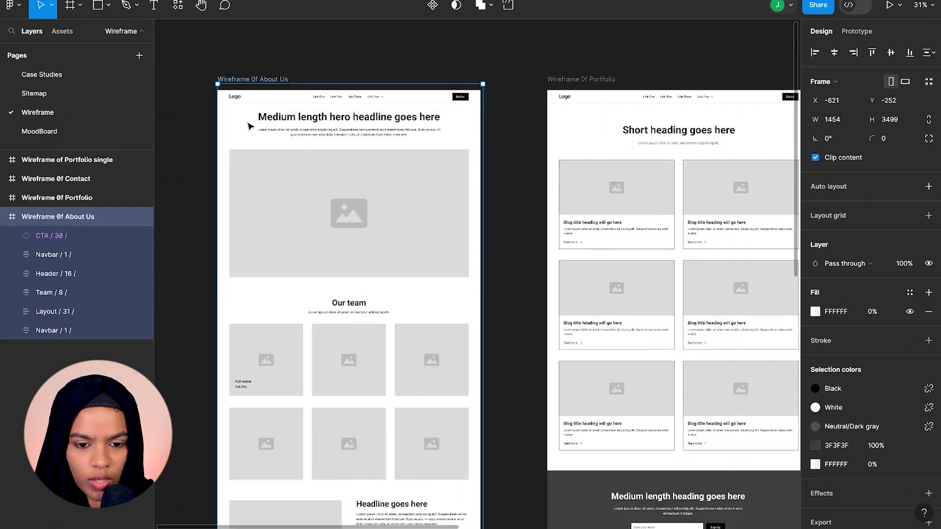
{"action": "scroll", "coordinate": [376, 196], "scroll_direction": "down", "scroll_amount": 4}
{"action": "left_click", "coordinate": [376, 343]}
{"action": "scroll", "coordinate": [377, 344], "scroll_direction": "down", "scroll_amount": 3}
{"action": "left_click", "coordinate": [341, 244]}
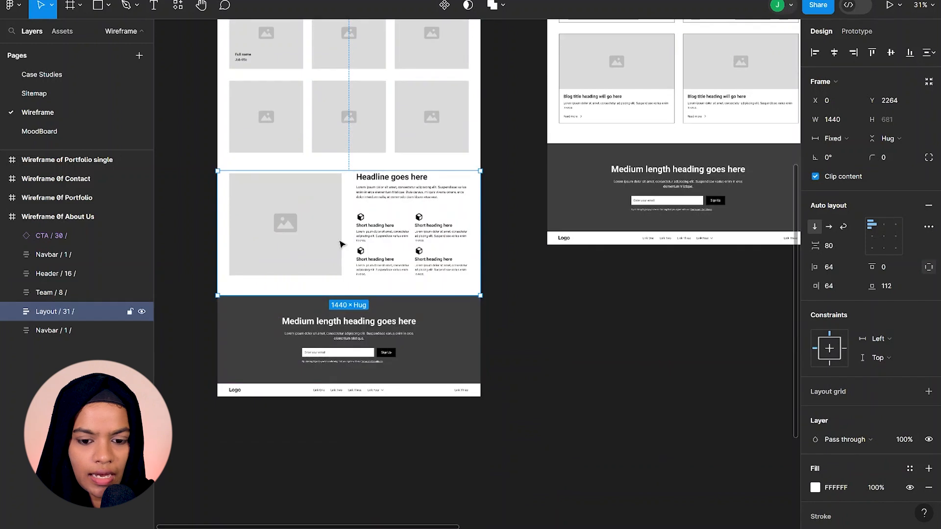
- Check the About Us wireframe's call to action and footer against the About Us sections on the Sitemap page
{"action": "scroll", "coordinate": [342, 244], "scroll_direction": "down", "scroll_amount": 1}
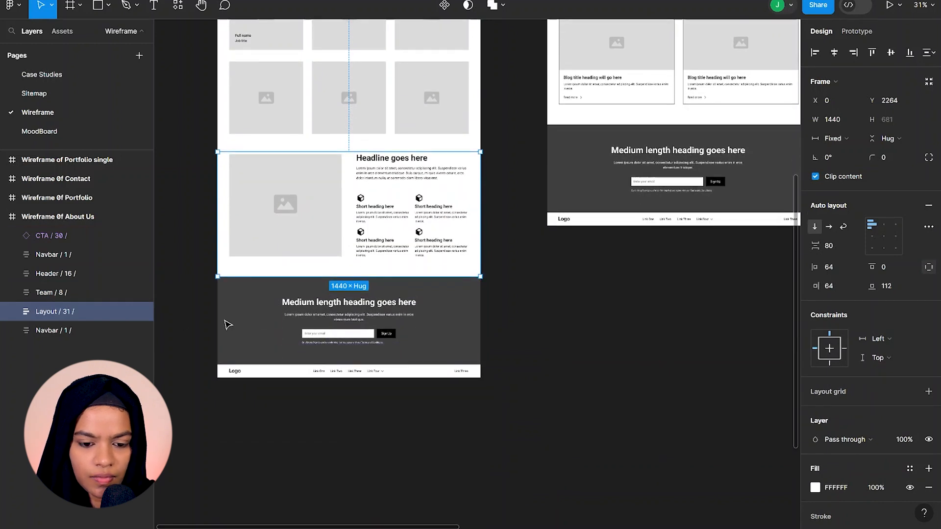
{"action": "left_click", "coordinate": [269, 341]}
{"action": "left_click", "coordinate": [271, 376]}
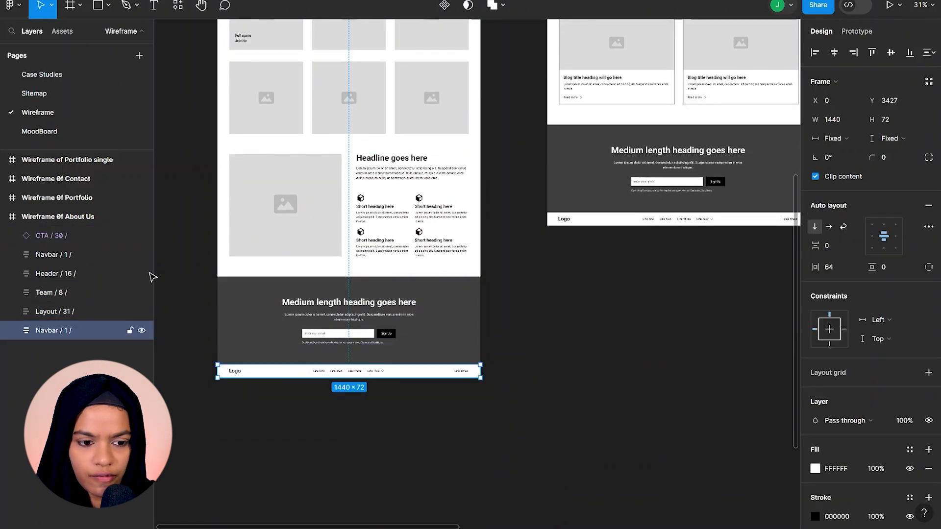
{"action": "left_click", "coordinate": [34, 93]}
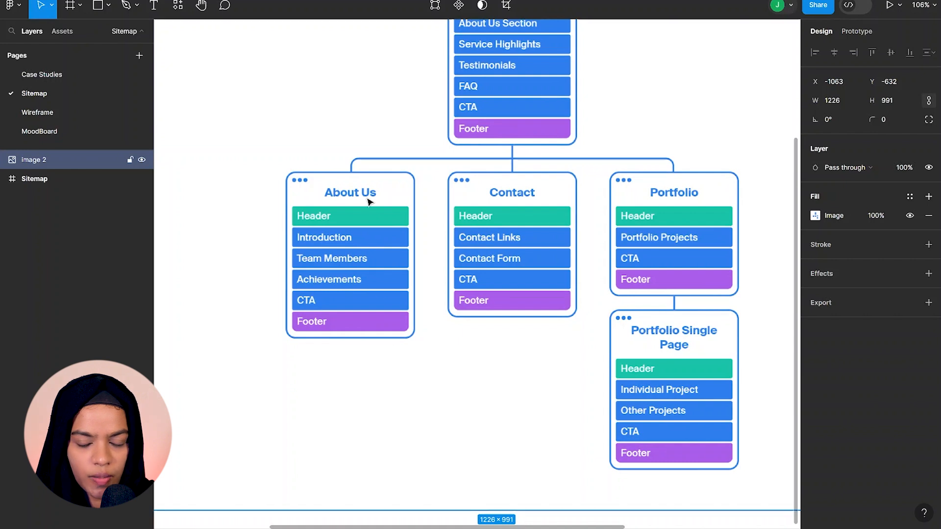
- Compare the Portfolio wireframe's navbar, project grid, call to action and footer with the Sitemap page's Portfolio sections
{"action": "left_click", "coordinate": [37, 112]}
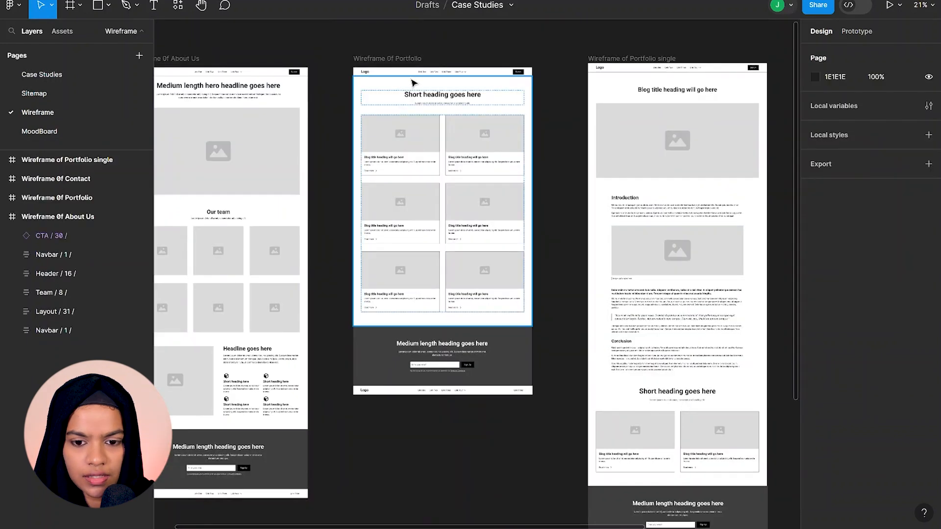
{"action": "scroll", "coordinate": [441, 220], "scroll_direction": "up", "scroll_amount": 3}
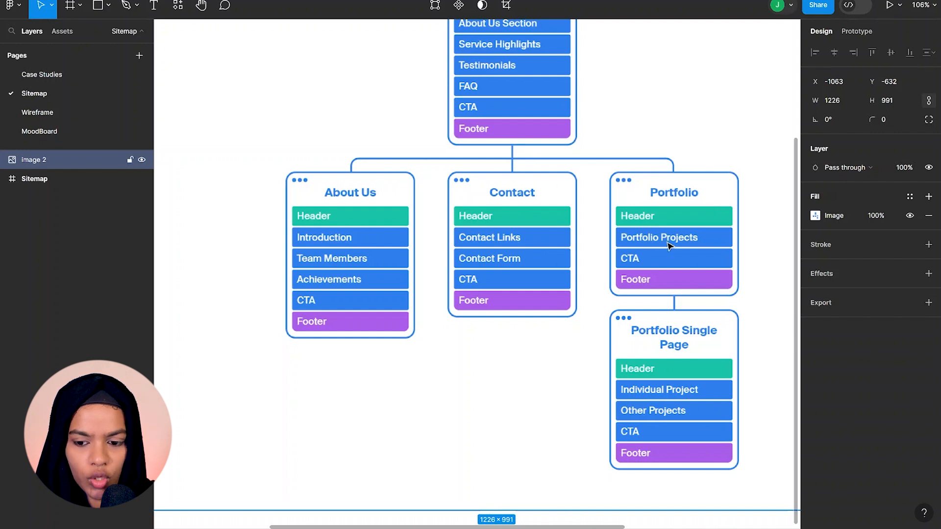
{"action": "left_click", "coordinate": [46, 112]}
{"action": "scroll", "coordinate": [466, 245], "scroll_direction": "up", "scroll_amount": 2}
{"action": "scroll", "coordinate": [409, 208], "scroll_direction": "up", "scroll_amount": 2}
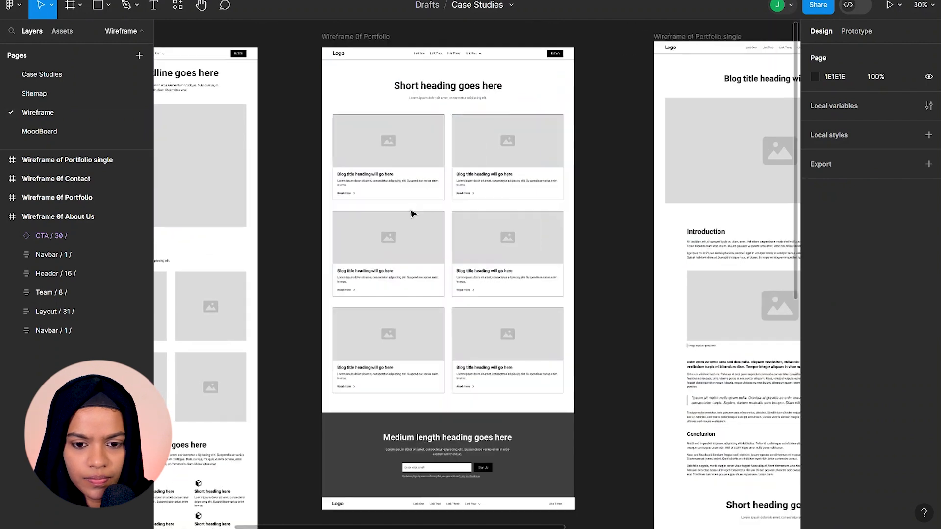
{"action": "left_click", "coordinate": [348, 56]}
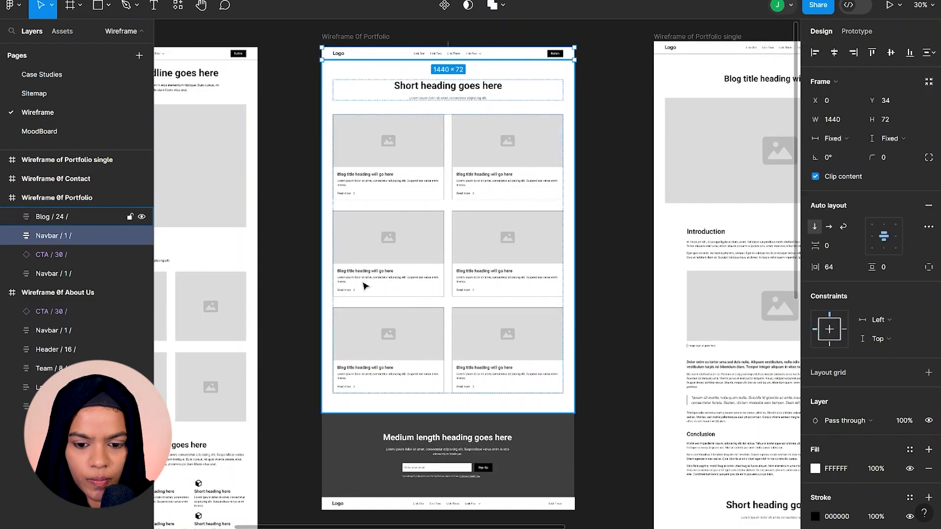
{"action": "scroll", "coordinate": [361, 279], "scroll_direction": "down", "scroll_amount": 5}
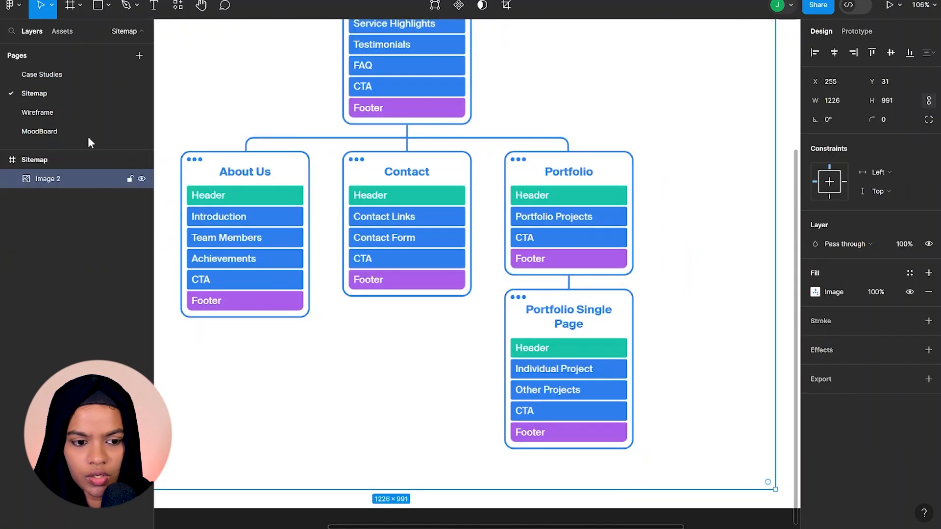
- Compare the Portfolio single wireframe, from its title through related projects to the footer, with the sitemap's Portfolio Single Page
{"action": "left_click", "coordinate": [31, 116]}
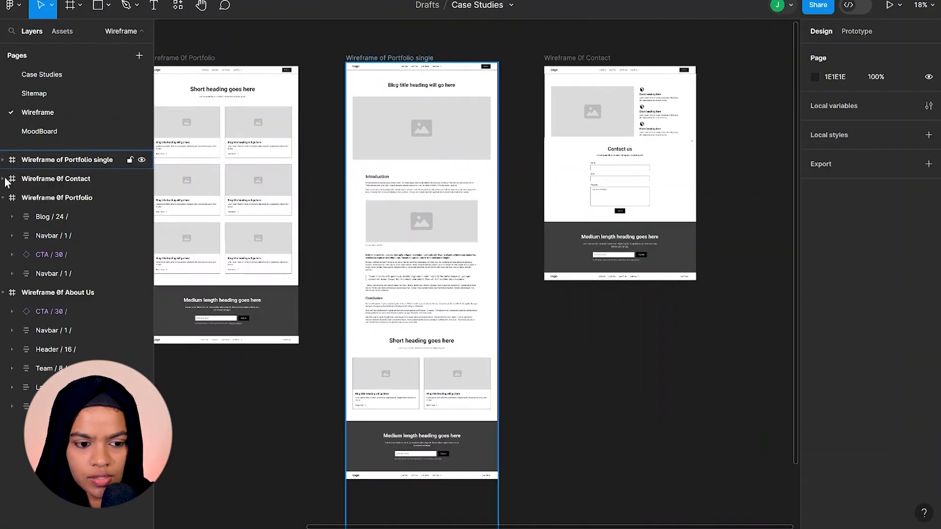
{"action": "left_click", "coordinate": [3, 198]}
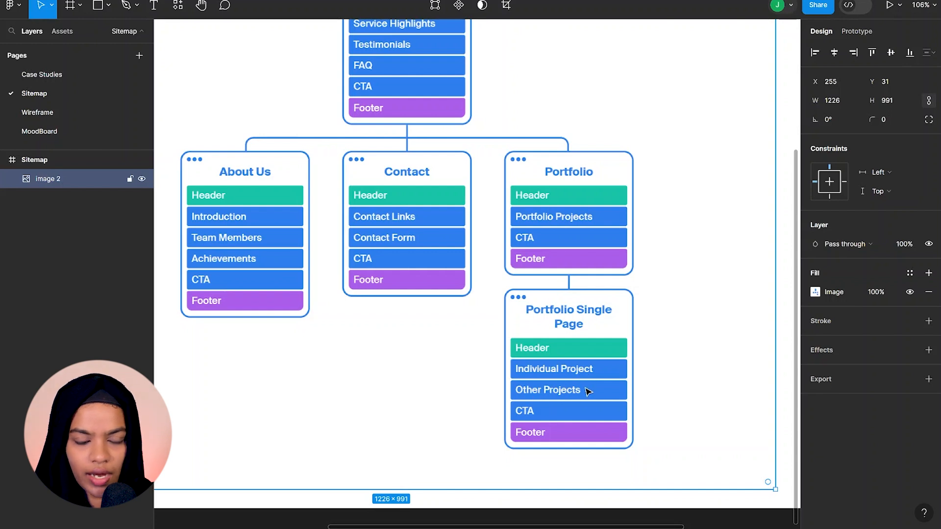
{"action": "left_click", "coordinate": [34, 112]}
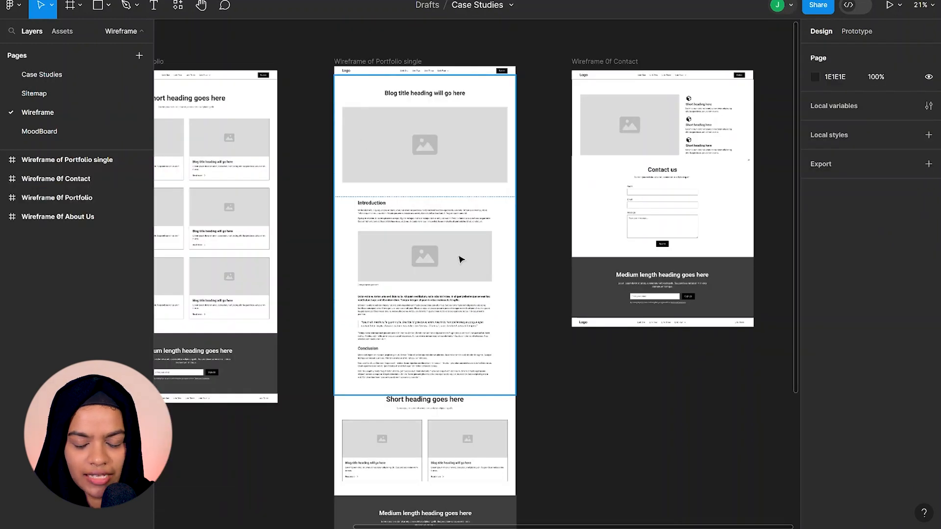
{"action": "scroll", "coordinate": [447, 276], "scroll_direction": "down", "scroll_amount": 10}
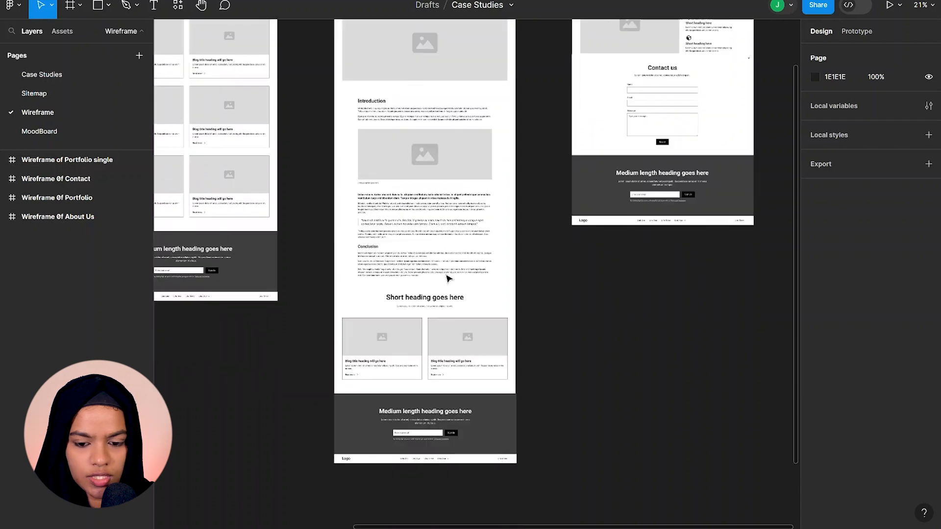
{"action": "scroll", "coordinate": [424, 201], "scroll_direction": "up", "scroll_amount": 3}
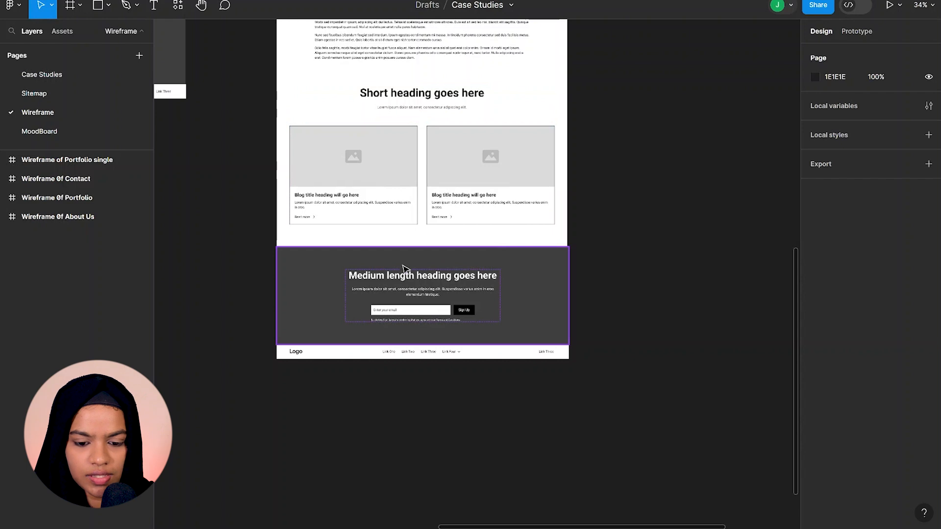
{"action": "scroll", "coordinate": [400, 354], "scroll_direction": "up", "scroll_amount": 10}
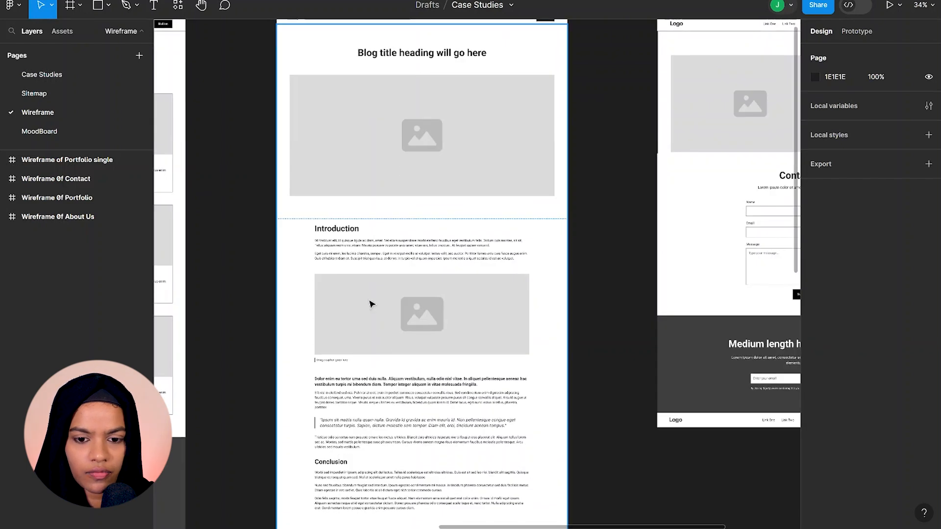
{"action": "scroll", "coordinate": [371, 302], "scroll_direction": "up", "scroll_amount": 2}
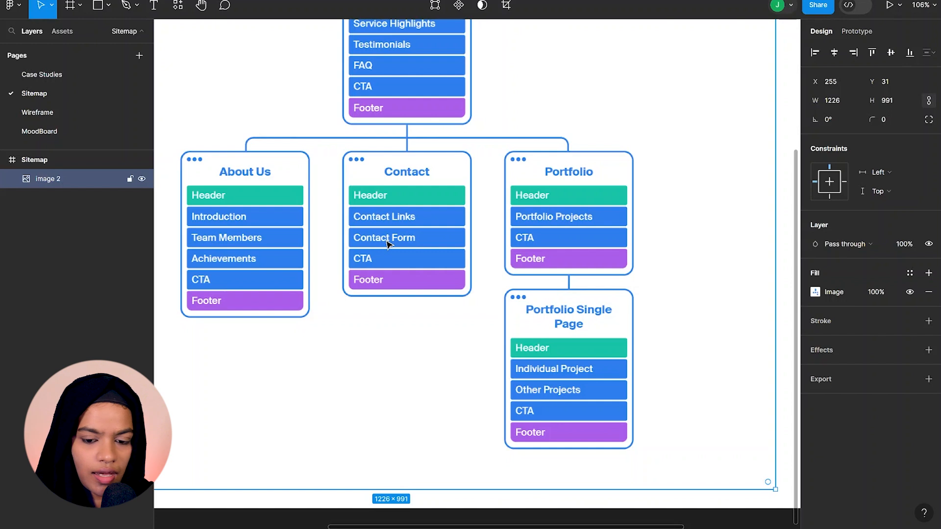
- Examine the Contact wireframe's navbar, contact links, form, call to action and footer, and view all four wireframes with their layers collapsed
{"action": "left_click", "coordinate": [38, 112]}
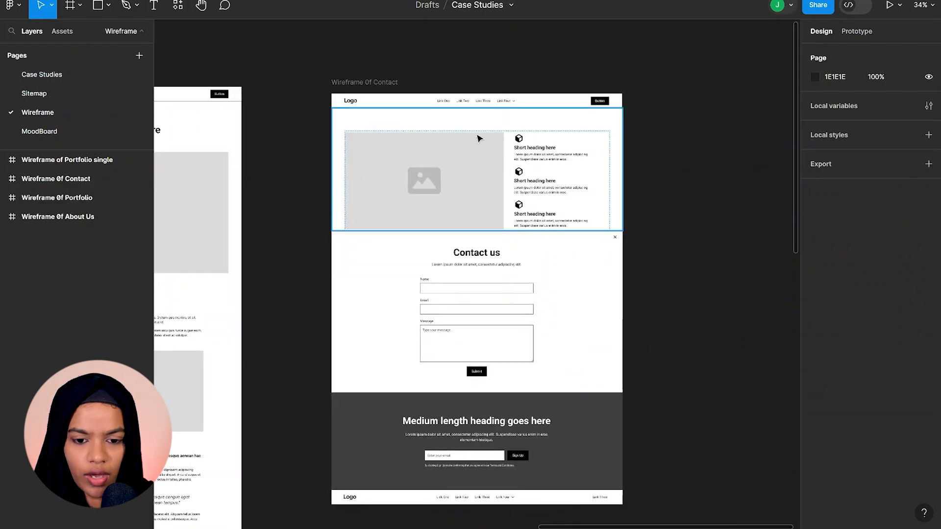
{"action": "left_click", "coordinate": [360, 103]}
{"action": "left_click_drag", "start_coordinate": [358, 102], "coordinate": [405, 497]}
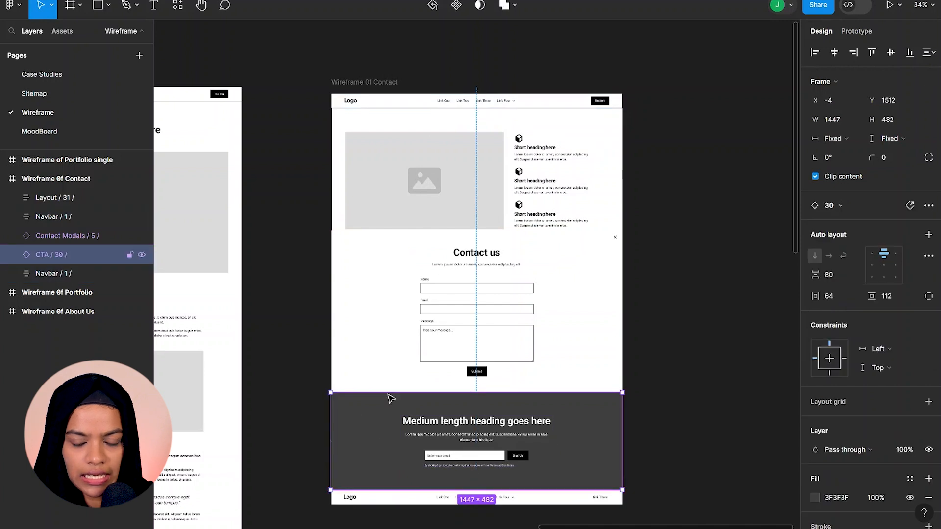
{"action": "left_click", "coordinate": [472, 149]}
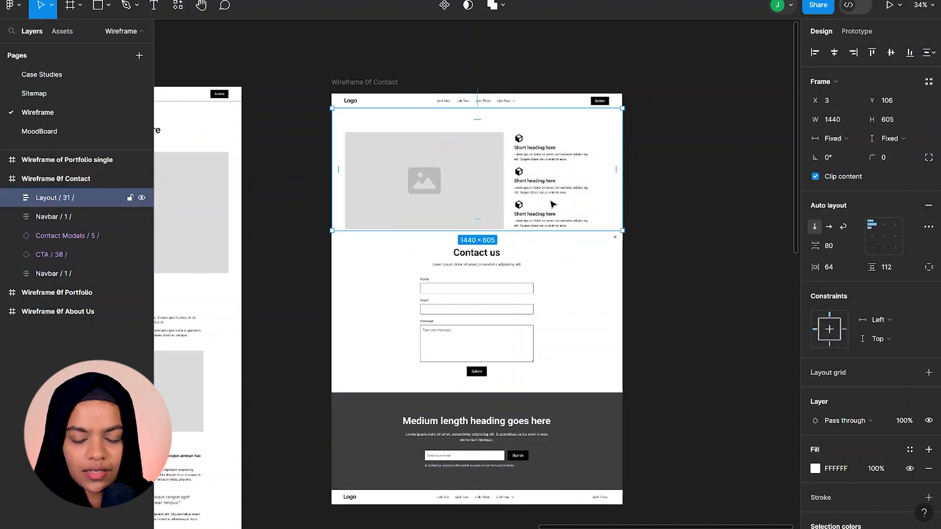
{"action": "left_click", "coordinate": [399, 271]}
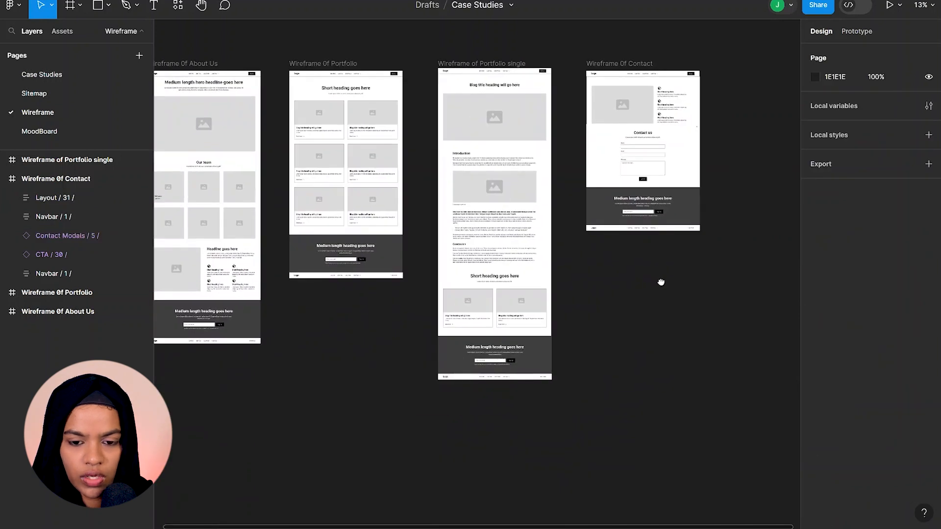
{"action": "left_click_drag", "start_coordinate": [662, 281], "coordinate": [681, 285]}
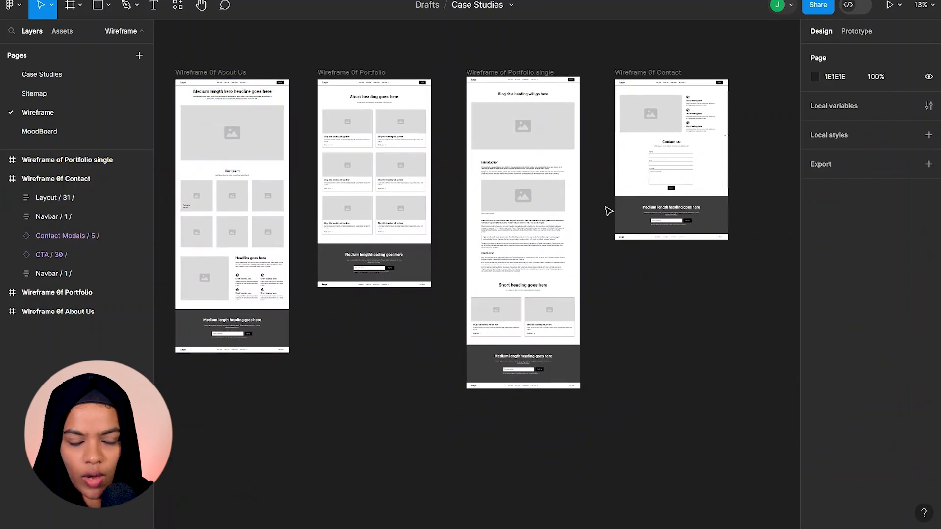
{"action": "key", "text": "alt+l"}
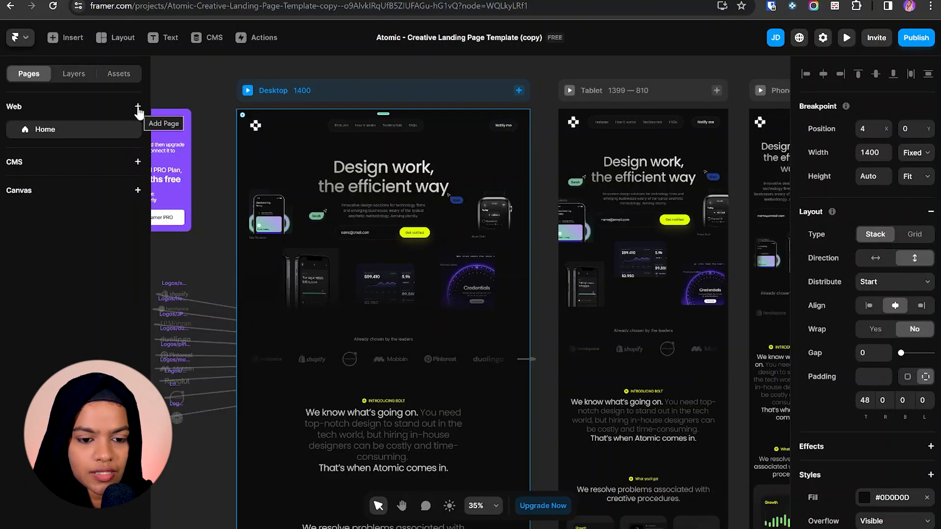
- Switch to the Framer project and add a new web page with the path /about
{"action": "left_click", "coordinate": [138, 107]}
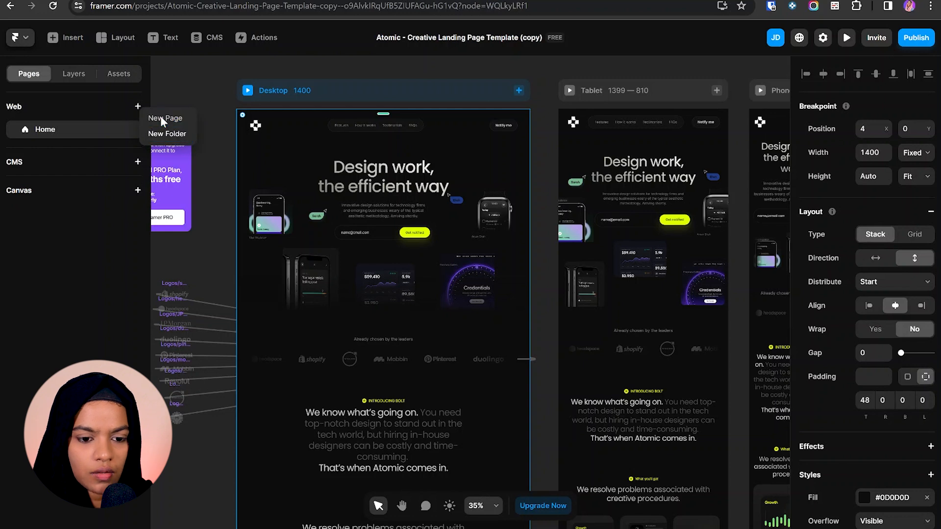
{"action": "left_click", "coordinate": [160, 118]}
{"action": "type", "text": "/About"}
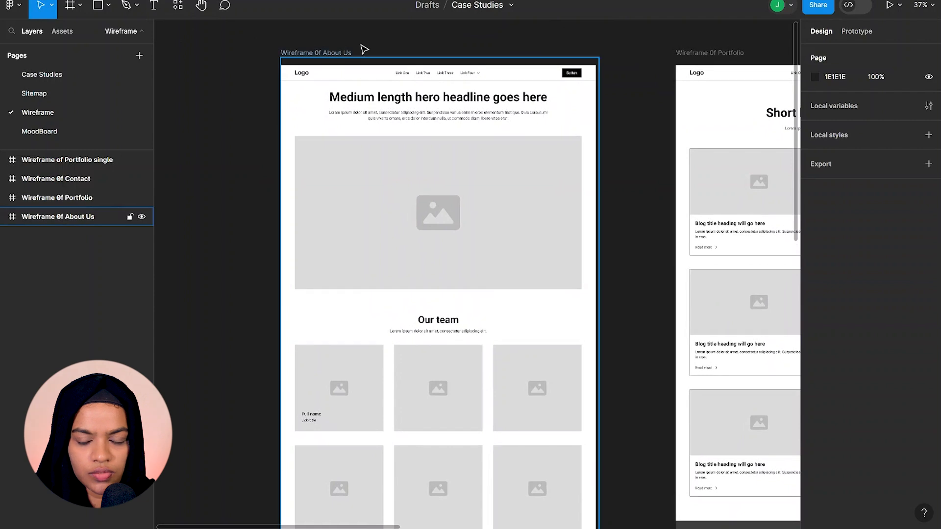
- Switch to Figma and review the About Us wireframe from its navbar through the team grid to the call to action and footer
{"action": "scroll", "coordinate": [402, 86], "scroll_direction": "up", "scroll_amount": 1}
{"action": "left_click", "coordinate": [341, 105]}
{"action": "scroll", "coordinate": [376, 275], "scroll_direction": "down", "scroll_amount": 8}
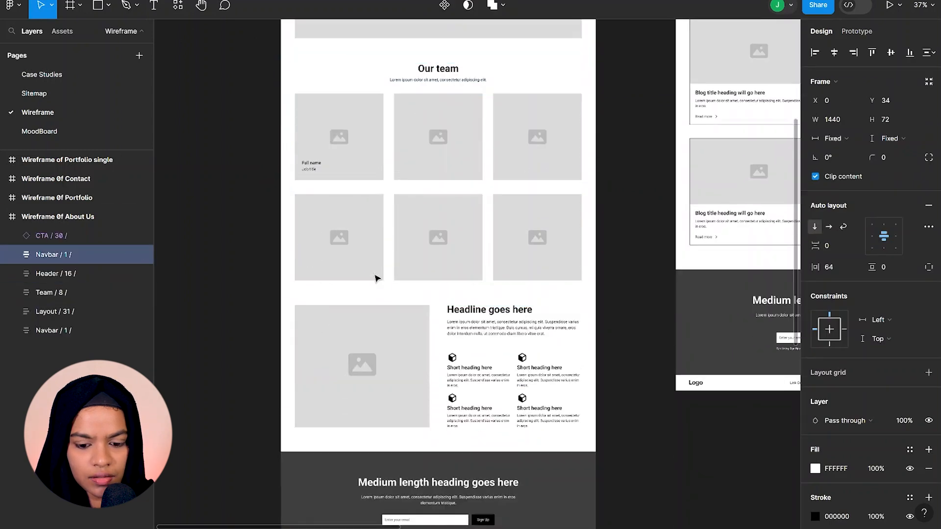
{"action": "left_click", "coordinate": [380, 462]}
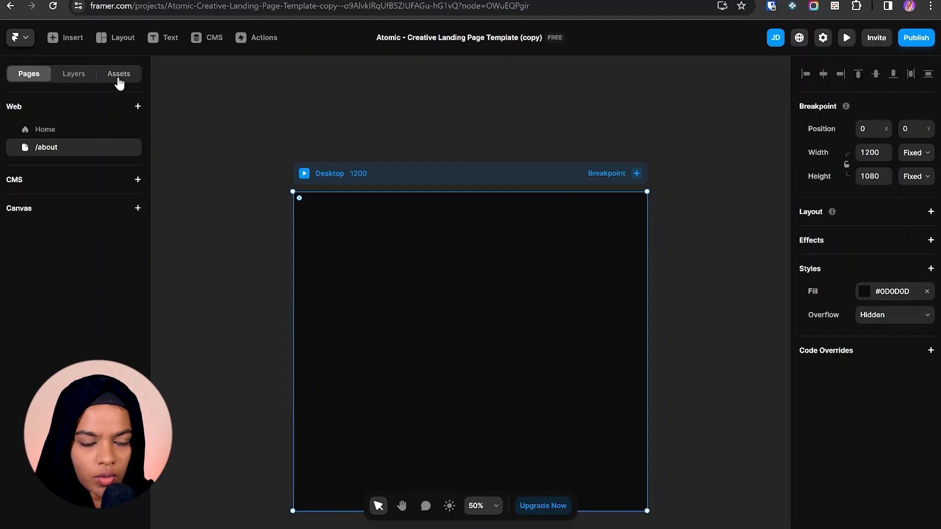
- Return to Framer and insert the project's Navigation Bar and Footer components into the /about page
{"action": "left_click", "coordinate": [119, 82]}
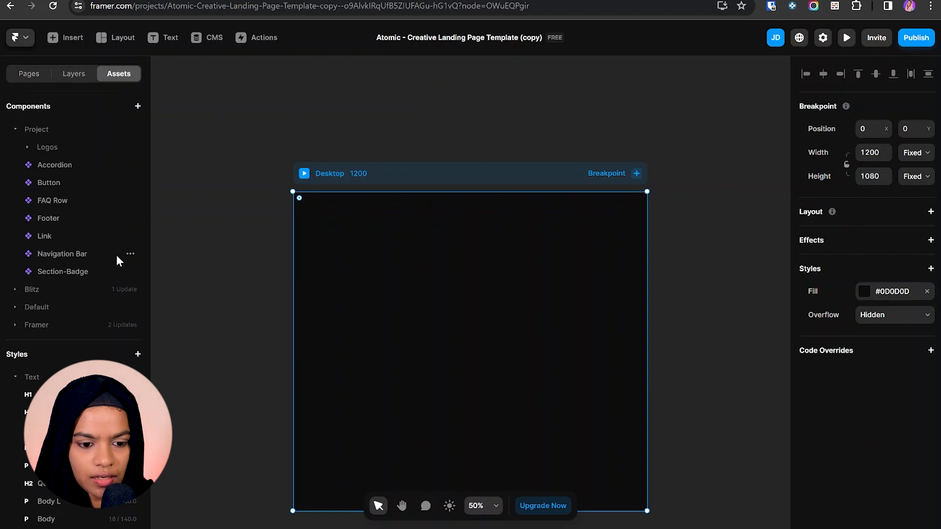
{"action": "left_click", "coordinate": [130, 255]}
{"action": "left_click", "coordinate": [146, 265]}
{"action": "left_click", "coordinate": [130, 218]}
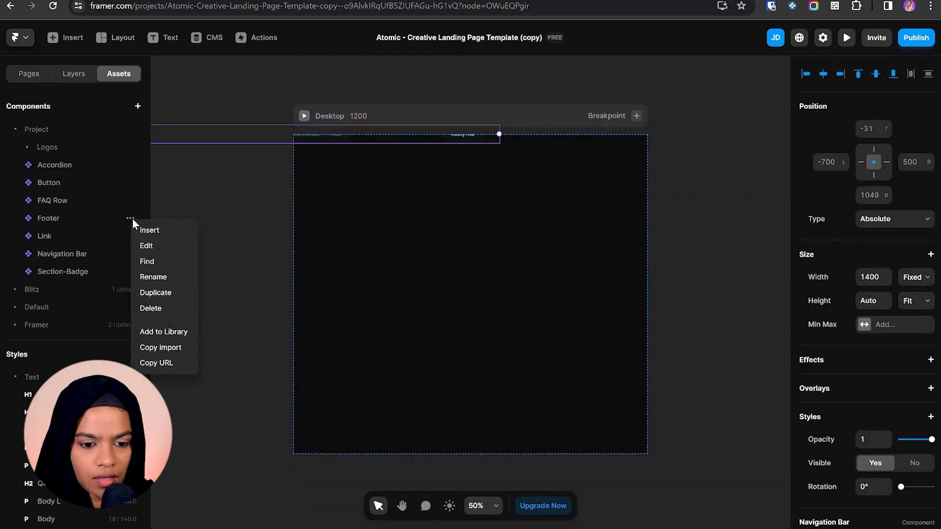
{"action": "left_click", "coordinate": [140, 229]}
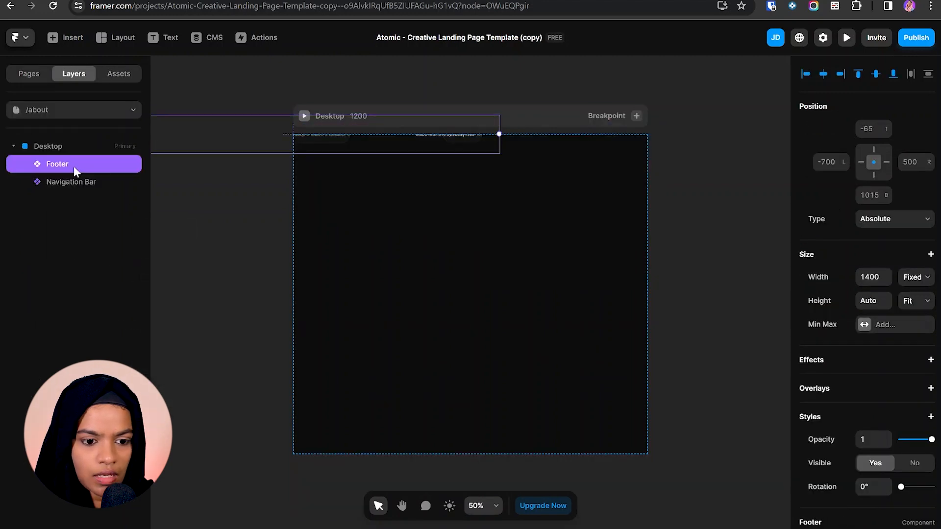
- Apply a vertical stack layout to the /about page's Desktop frame and place the Navigation Bar above the Footer
{"action": "left_click", "coordinate": [48, 145]}
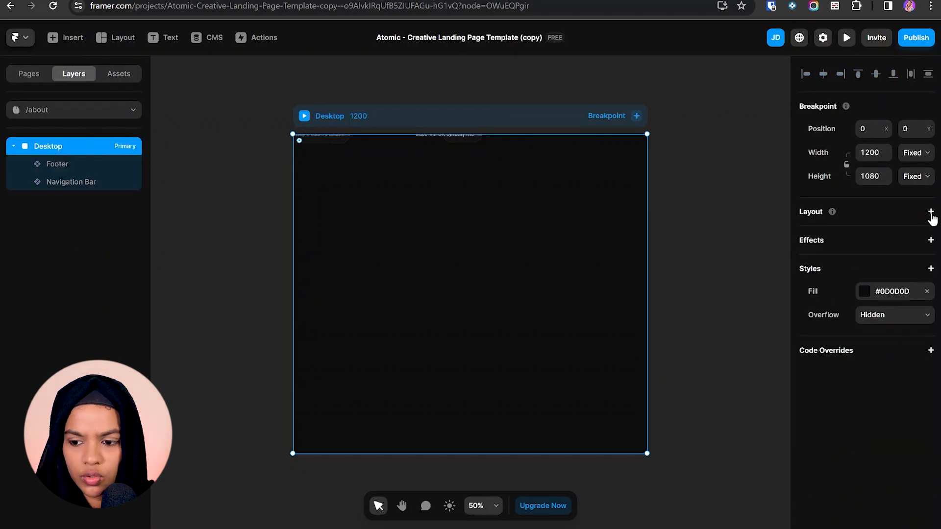
{"action": "left_click", "coordinate": [931, 214]}
{"action": "left_click", "coordinate": [65, 188]}
{"action": "left_click_drag", "start_coordinate": [64, 187], "coordinate": [69, 158]}
{"action": "left_click", "coordinate": [373, 129]}
- Check the Home page's Desktop layout settings and switch the /about Desktop frame's padding to individual sides
{"action": "left_click", "coordinate": [53, 111]}
{"action": "left_click", "coordinate": [55, 151]}
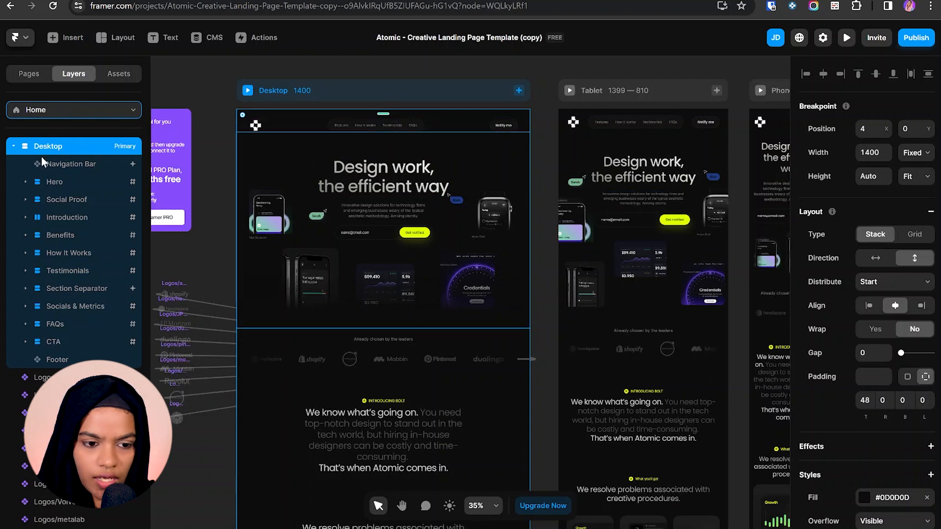
{"action": "left_click", "coordinate": [48, 110]}
{"action": "left_click", "coordinate": [48, 168]}
{"action": "left_click", "coordinate": [60, 143]}
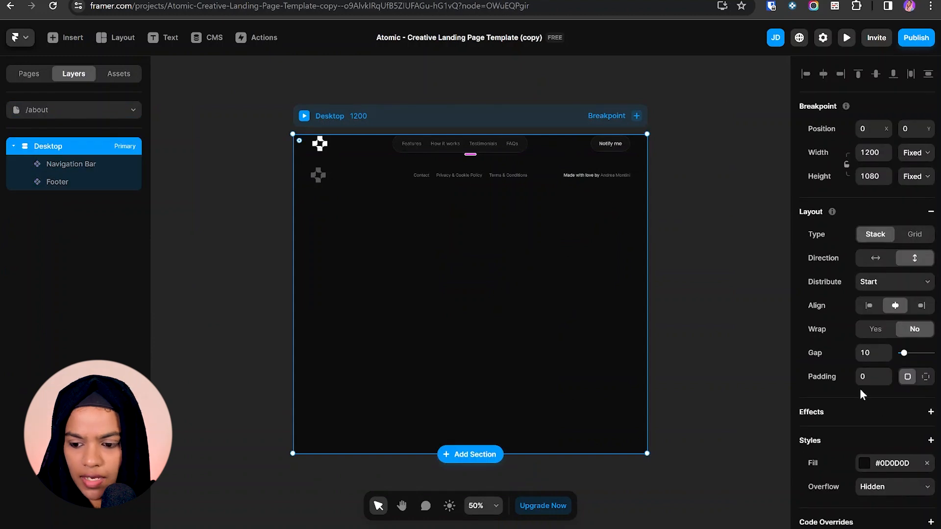
{"action": "left_click", "coordinate": [925, 376]}
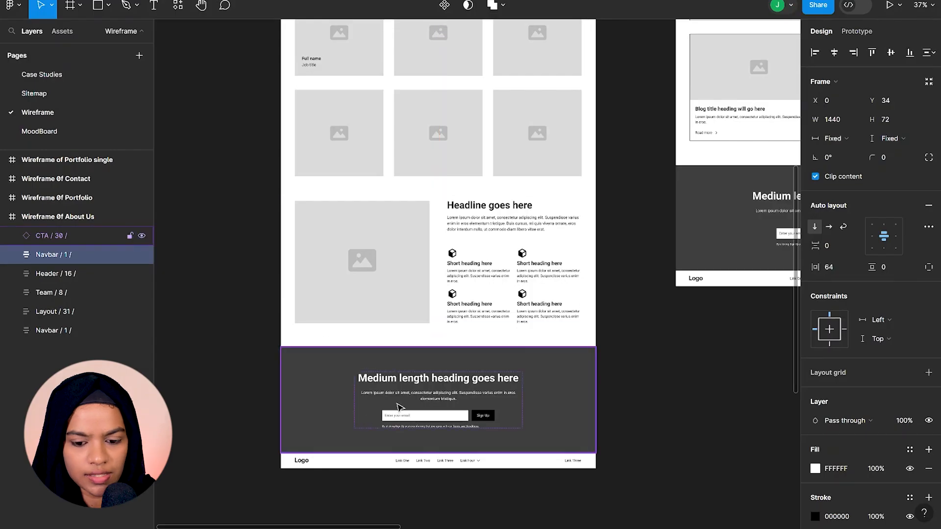
- Check the wireframe's call to action in Figma, and turn the Framer Home page's desktop CTA section into a component named CTA
{"action": "scroll", "coordinate": [400, 407], "scroll_direction": "down", "scroll_amount": 5}
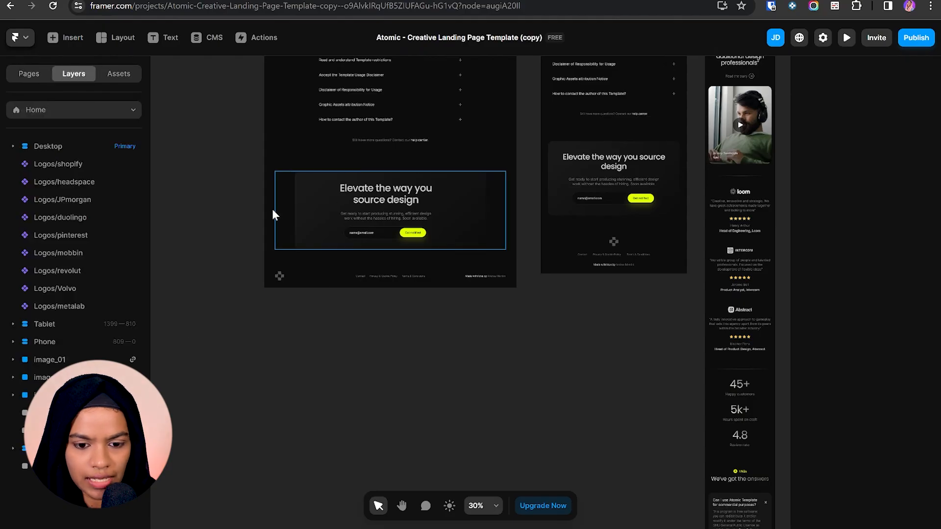
{"action": "left_click", "coordinate": [273, 214]}
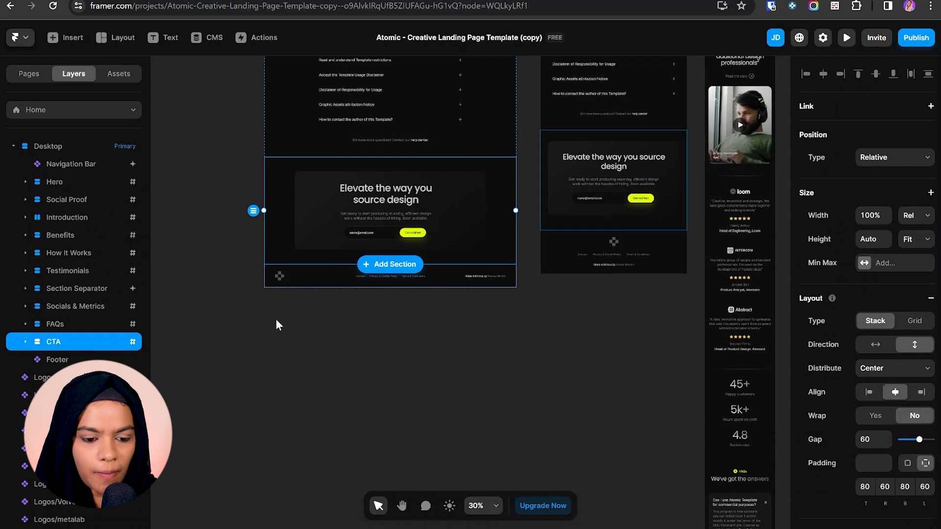
{"action": "double_click", "coordinate": [86, 343]}
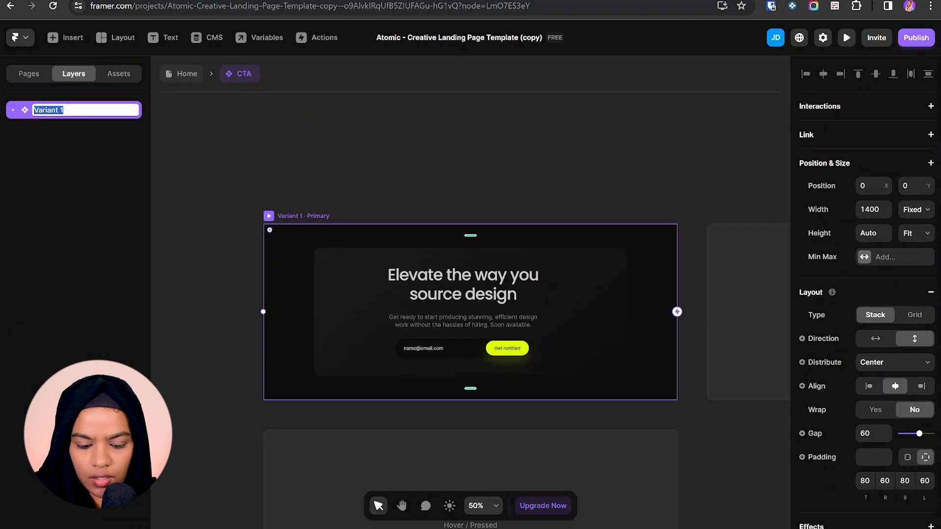
- Rename the CTA component's primary variant to Desktop and add a second variant named Tablet
{"action": "type", "text": "Desktop"}
{"action": "key", "text": "Return"}
{"action": "scroll", "coordinate": [345, 188], "scroll_direction": "down", "scroll_amount": 2}
{"action": "left_click", "coordinate": [709, 296]}
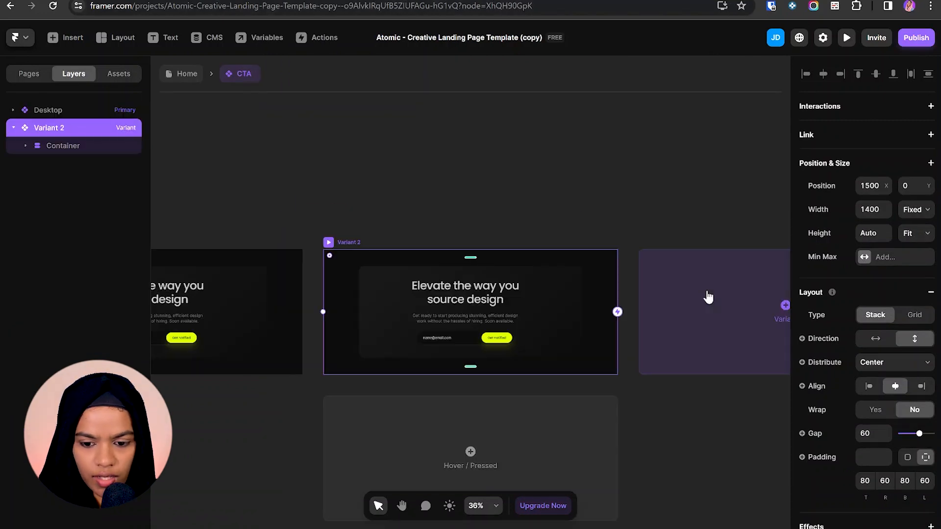
{"action": "type", "text": "Tablet"}
{"action": "key", "text": "Return"}
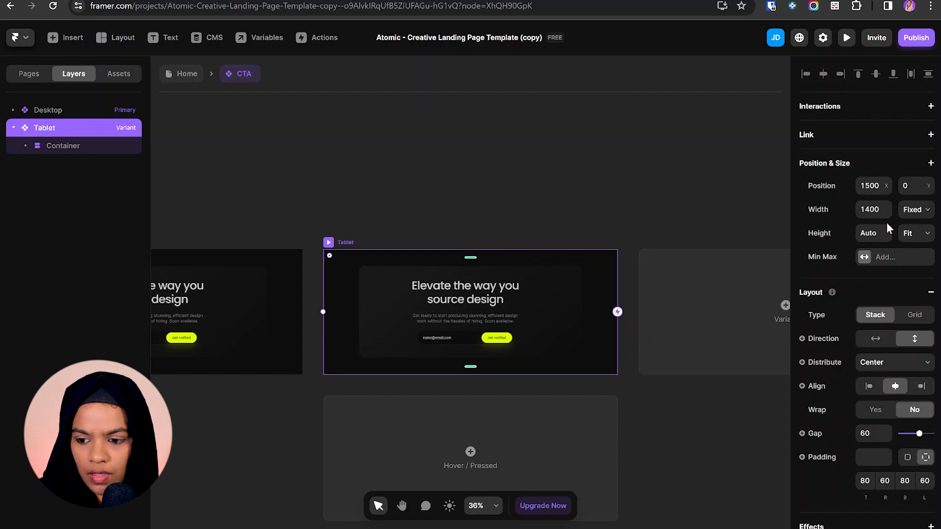
- Set the Tablet variant's width to 810 and make its heading and description text fill the available width
{"action": "left_click", "coordinate": [886, 213]}
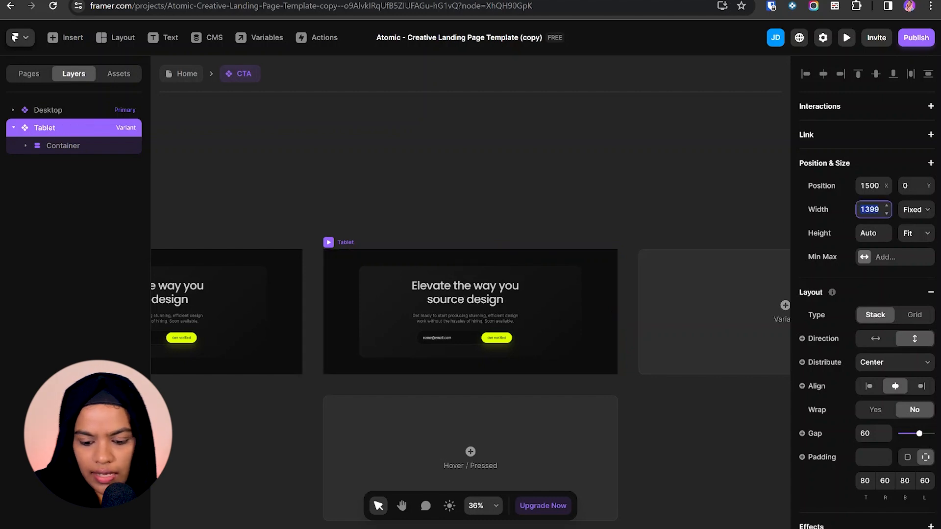
{"action": "left_click", "coordinate": [916, 244]}
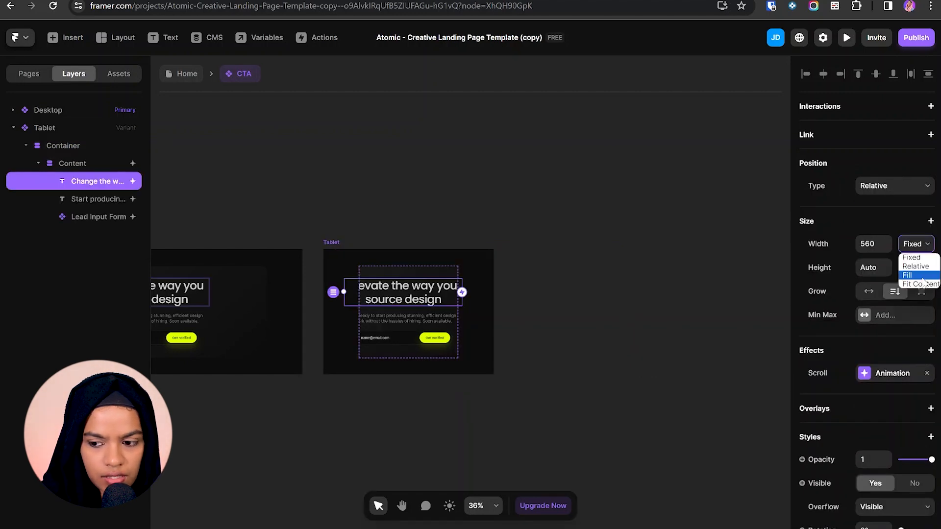
{"action": "left_click", "coordinate": [921, 278]}
{"action": "key", "text": "Tab"}
{"action": "left_click", "coordinate": [913, 244]}
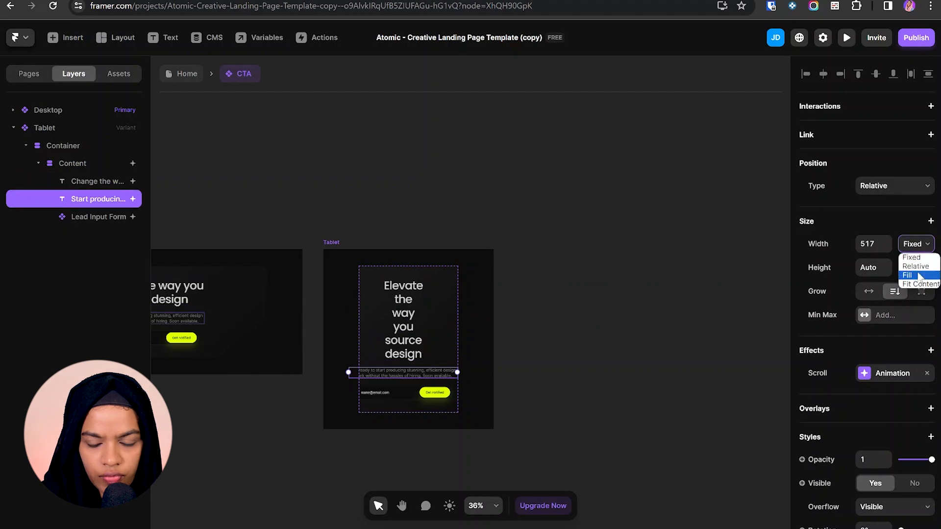
{"action": "left_click", "coordinate": [908, 275]}
- Narrow the Lead Input Form in the Tablet variant so it fits inside the Content stack
{"action": "left_click", "coordinate": [96, 216]}
{"action": "scroll", "coordinate": [350, 417], "scroll_direction": "up", "scroll_amount": 3}
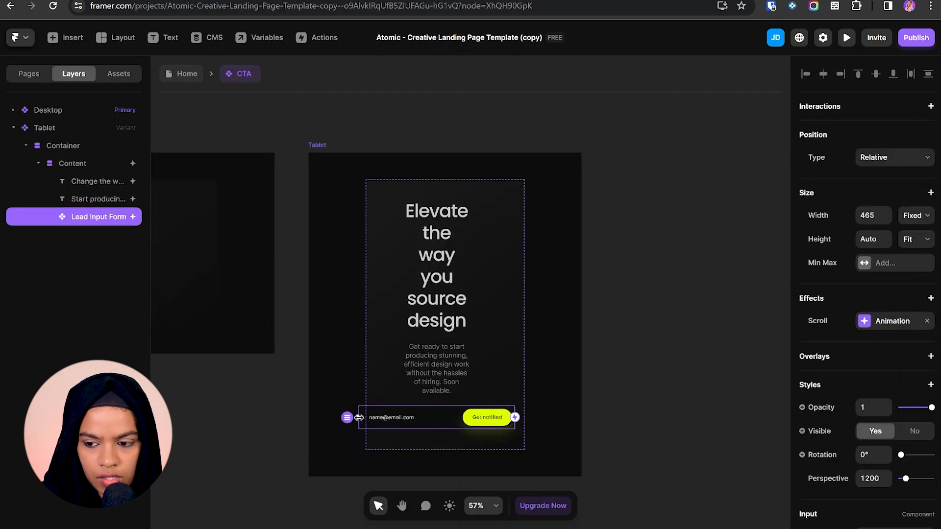
{"action": "left_click_drag", "start_coordinate": [359, 418], "coordinate": [390, 420]}
- Even out the Tablet Content stack's padding at 60 per side and reduce it to 40 on all sides
{"action": "left_click", "coordinate": [72, 165]}
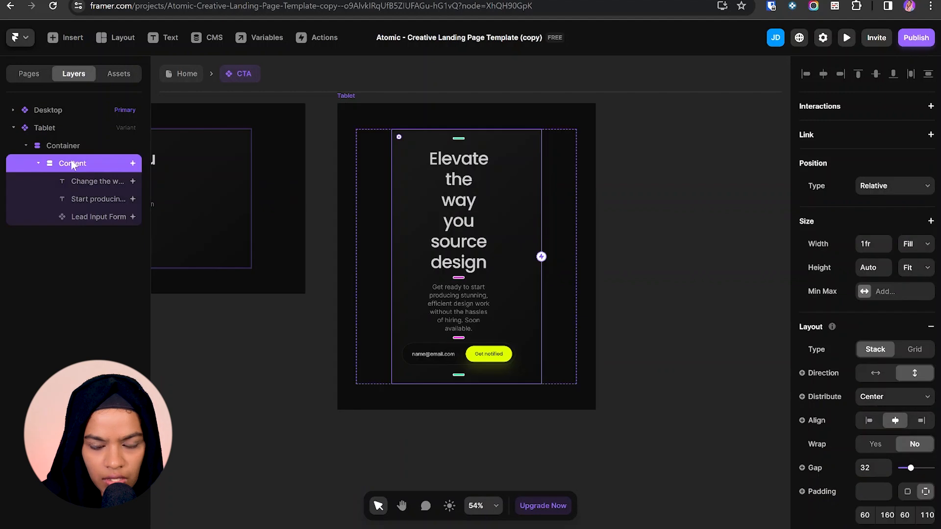
{"action": "scroll", "coordinate": [938, 464], "scroll_direction": "down", "scroll_amount": 4}
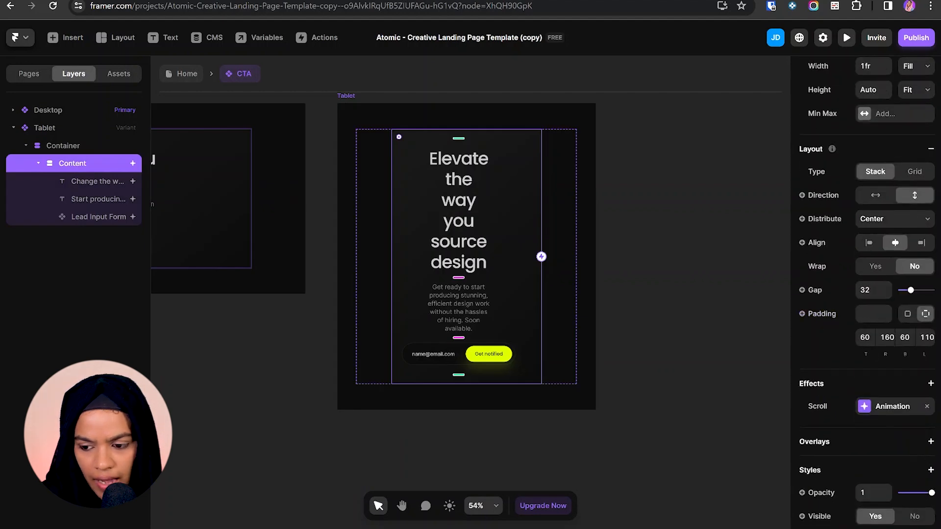
{"action": "left_click", "coordinate": [887, 337]}
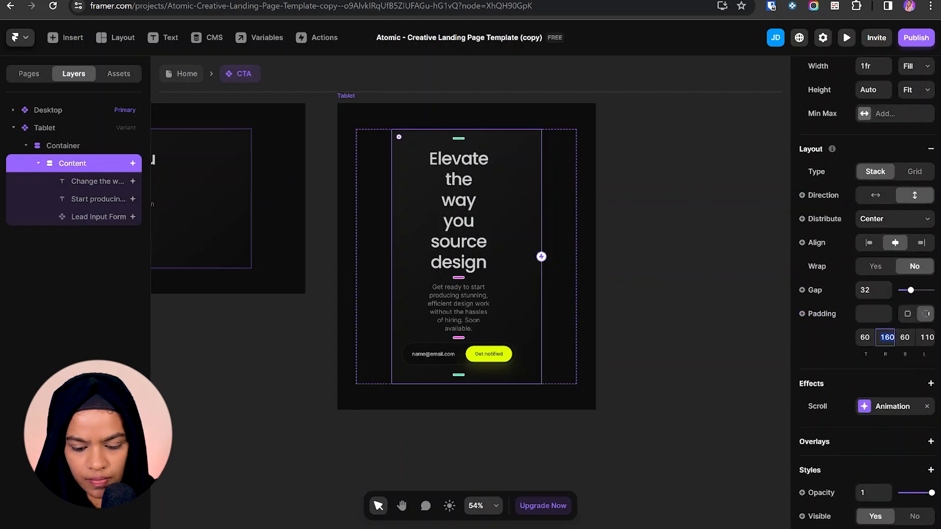
{"action": "key", "text": "Tab"}
{"action": "key", "text": "Tab"}
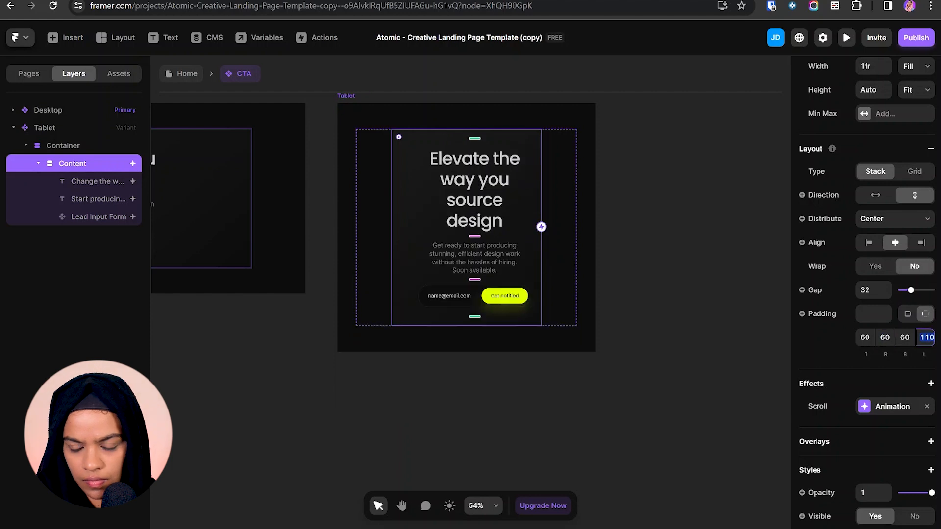
{"action": "type", "text": "60"}
{"action": "key", "text": "Return"}
{"action": "left_click", "coordinate": [873, 314]}
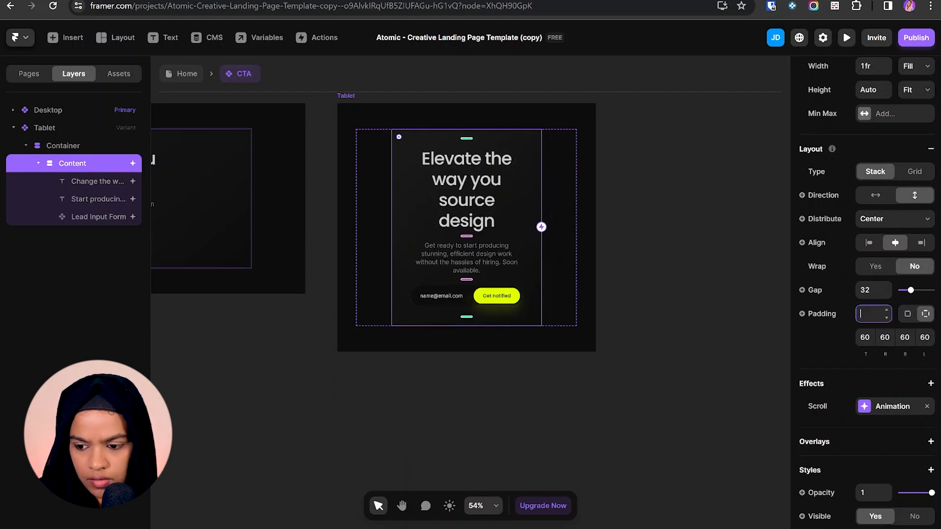
{"action": "type", "text": "40"}
{"action": "key", "text": "Return"}
- Set the Tablet variant's Container padding to 0 on all sides
{"action": "left_click", "coordinate": [390, 202]}
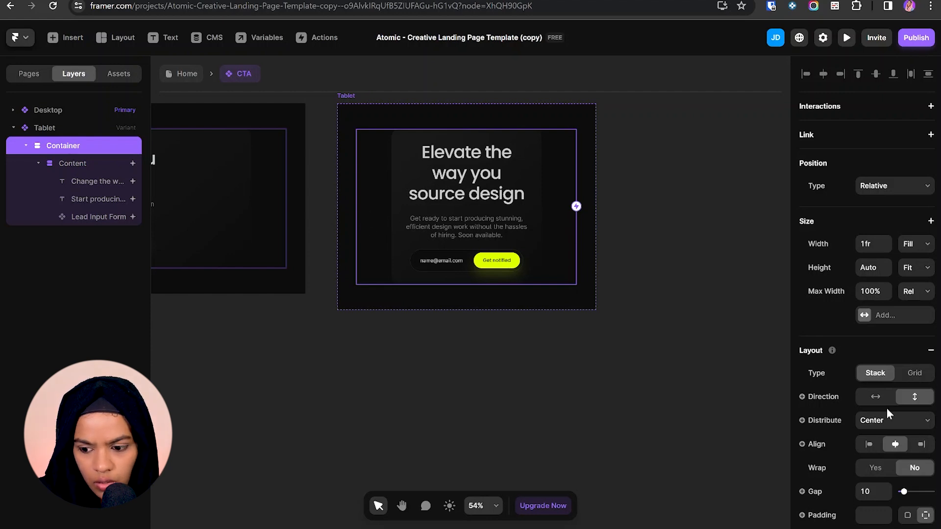
{"action": "scroll", "coordinate": [889, 414], "scroll_direction": "down", "scroll_amount": 5}
{"action": "left_click", "coordinate": [886, 302]}
{"action": "left_click", "coordinate": [925, 305]}
{"action": "type", "text": "0"}
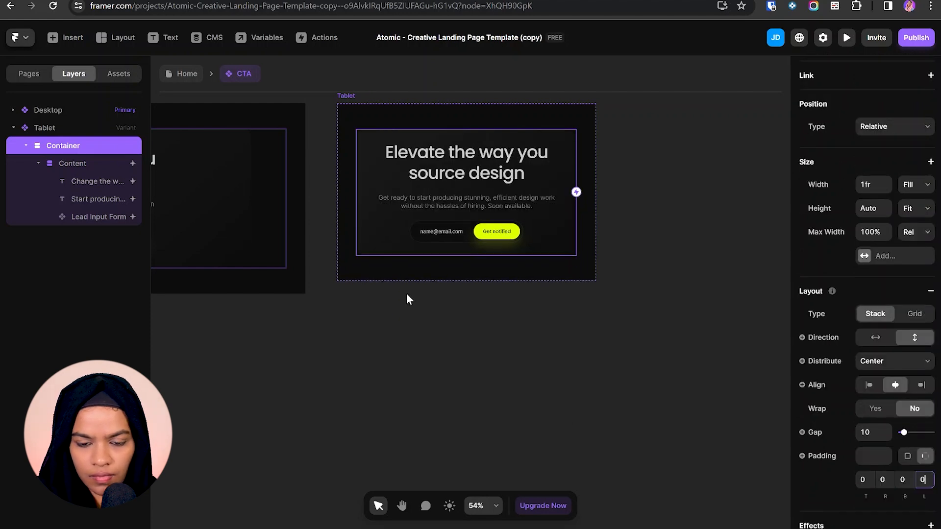
{"action": "left_click", "coordinate": [404, 312]}
- Add a third CTA variant based on Tablet, name it Phone and set its width to 390
{"action": "left_click", "coordinate": [419, 272]}
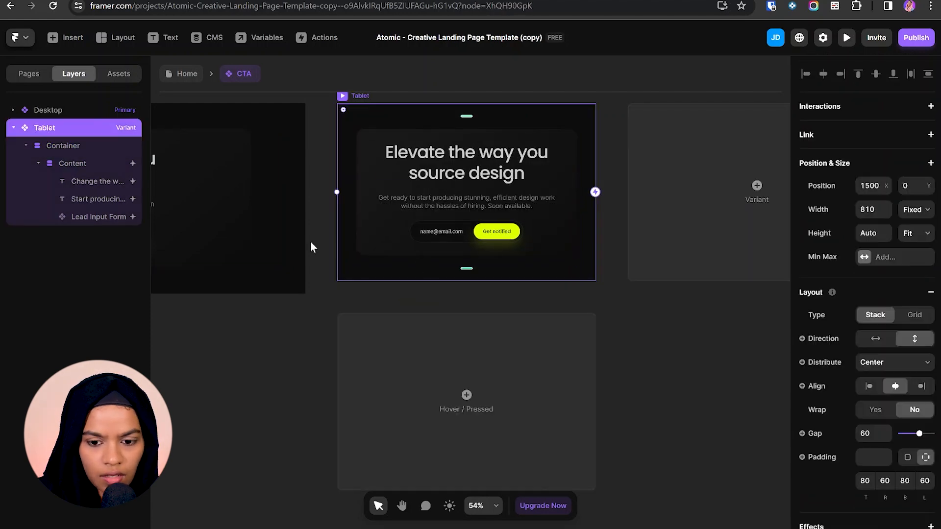
{"action": "left_click", "coordinate": [712, 215]}
{"action": "double_click", "coordinate": [66, 236]}
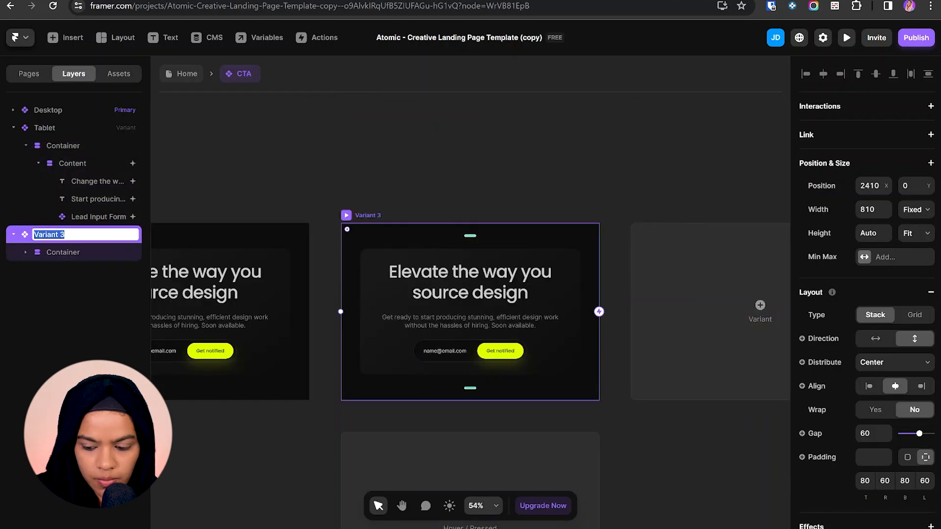
{"action": "type", "text": "Phone"}
{"action": "key", "text": "Return"}
{"action": "left_click", "coordinate": [883, 211]}
{"action": "key", "text": "Return"}
- Set the Phone variant's padding to 30 on all sides
{"action": "scroll", "coordinate": [882, 449], "scroll_direction": "down", "scroll_amount": 1}
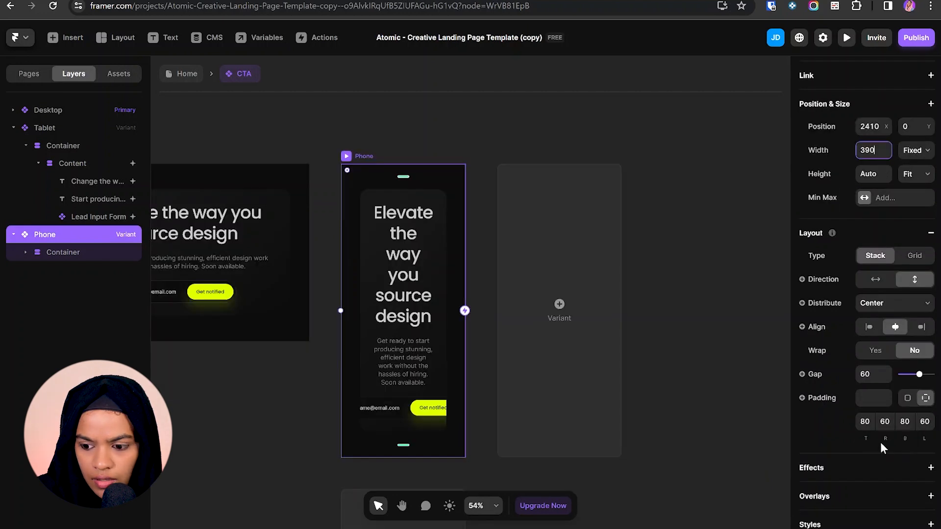
{"action": "left_click", "coordinate": [872, 398]}
{"action": "type", "text": "3"}
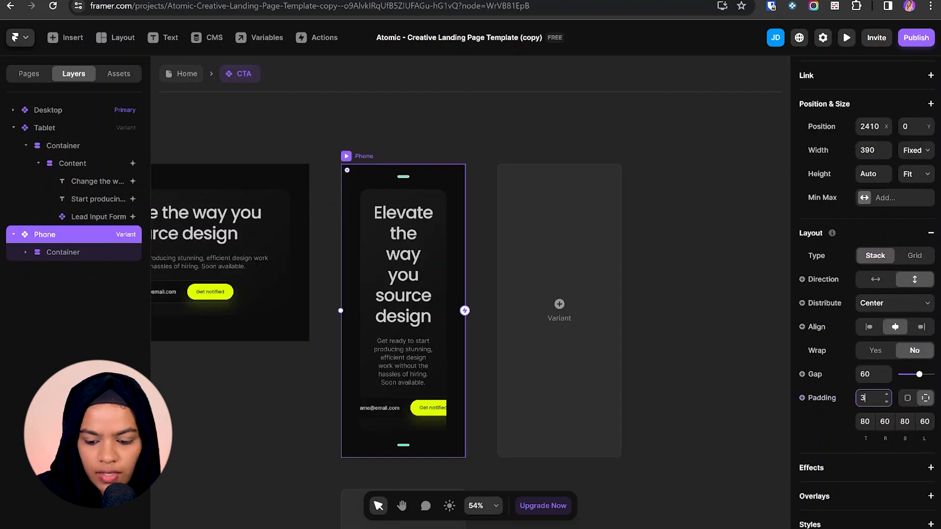
{"action": "type", "text": "0"}
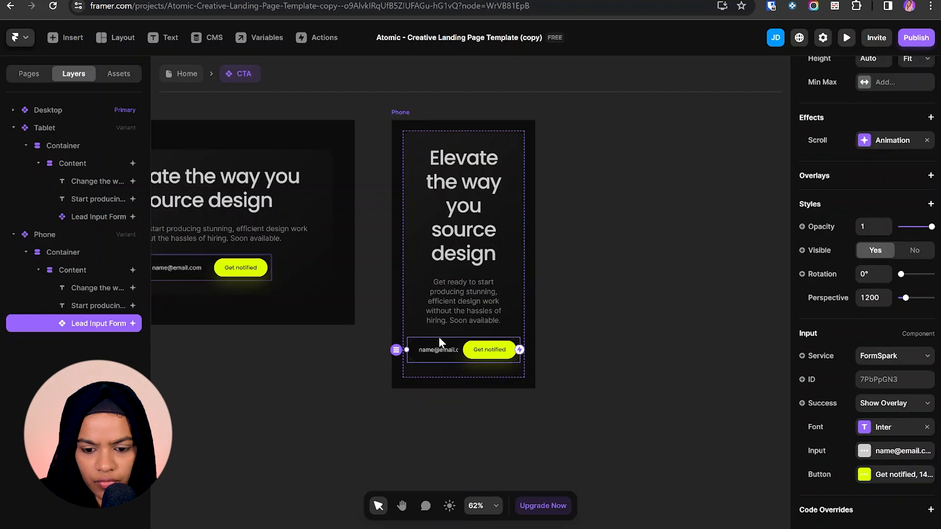
- Change the email placeholder of the Phone variant's Lead Input Form to "Your Email"
{"action": "scroll", "coordinate": [454, 344], "scroll_direction": "up", "scroll_amount": 5}
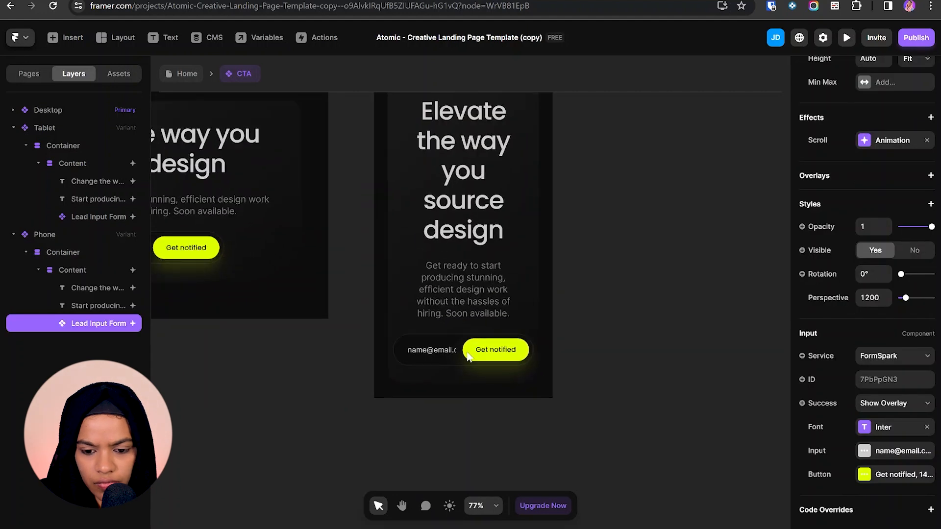
{"action": "left_click", "coordinate": [909, 451]}
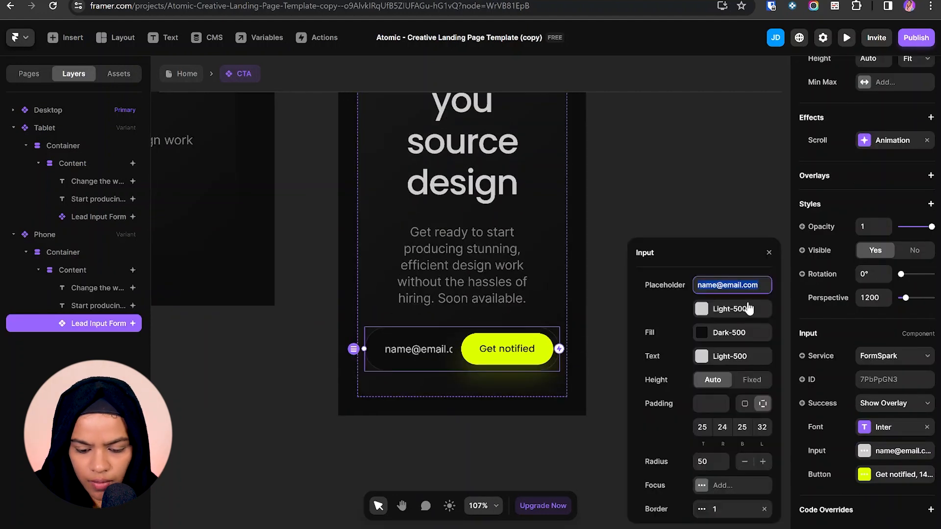
{"action": "type", "text": "Your Emai"}
{"action": "type", "text": "l"}
{"action": "key", "text": "Return"}
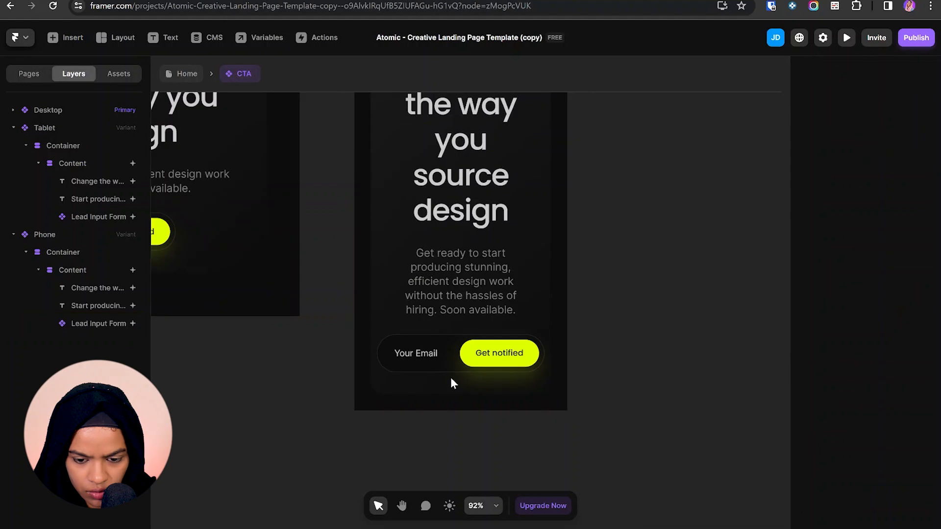
- Review the three CTA variants, collapse the Tablet and Phone layers, and leave the component to open the /about page
{"action": "scroll", "coordinate": [475, 368], "scroll_direction": "down", "scroll_amount": 5}
{"action": "key", "text": "space"}
{"action": "left_click_drag", "start_coordinate": [319, 389], "coordinate": [595, 365]}
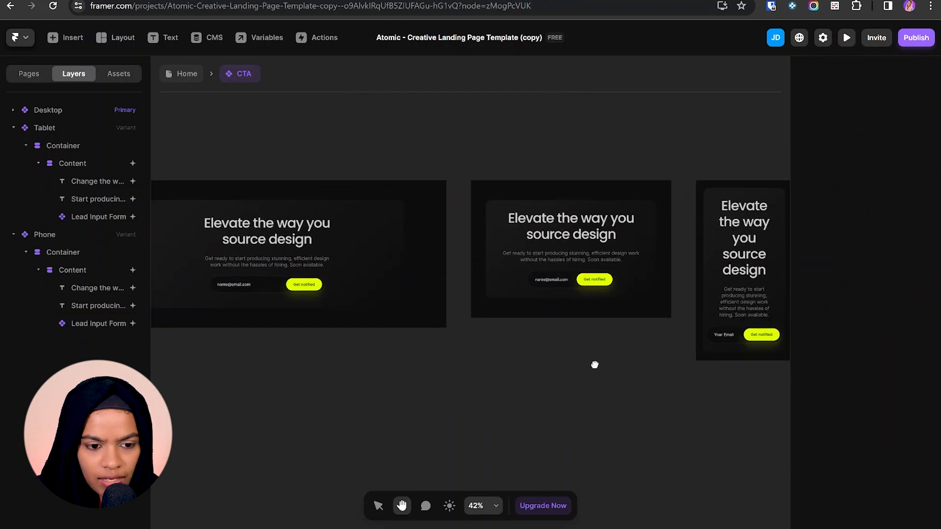
{"action": "left_click", "coordinate": [13, 128]}
{"action": "left_click", "coordinate": [13, 147]}
{"action": "left_click", "coordinate": [186, 74]}
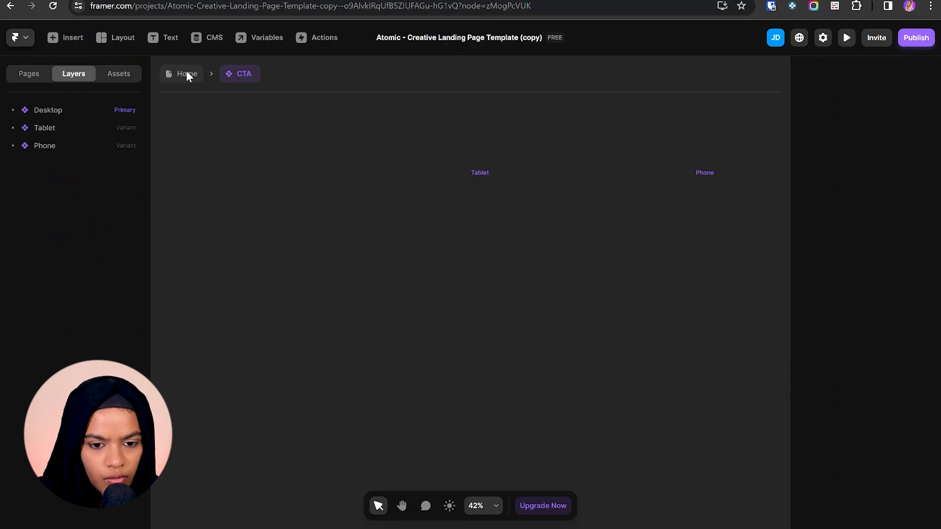
{"action": "left_click", "coordinate": [55, 164]}
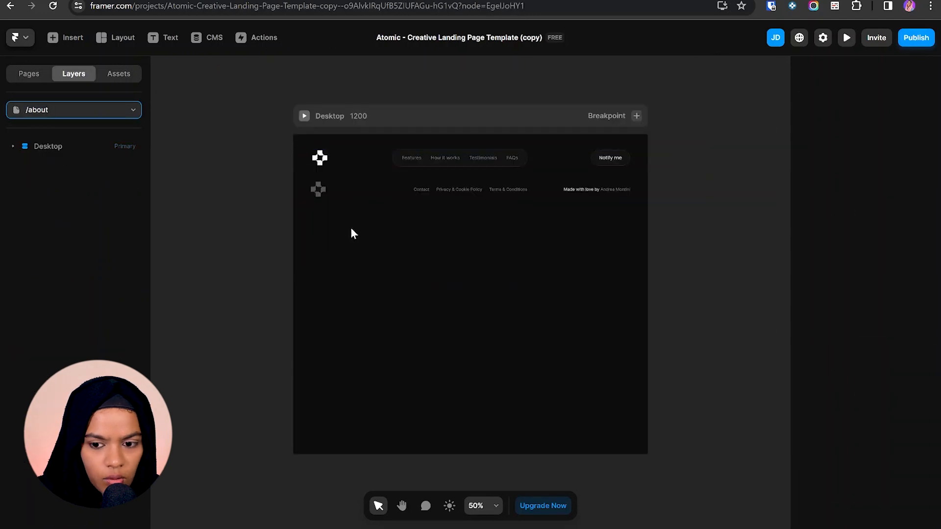
- Insert the CTA component between the Navigation Bar and Footer on /about and set its width to Fill
{"action": "left_click", "coordinate": [118, 73]}
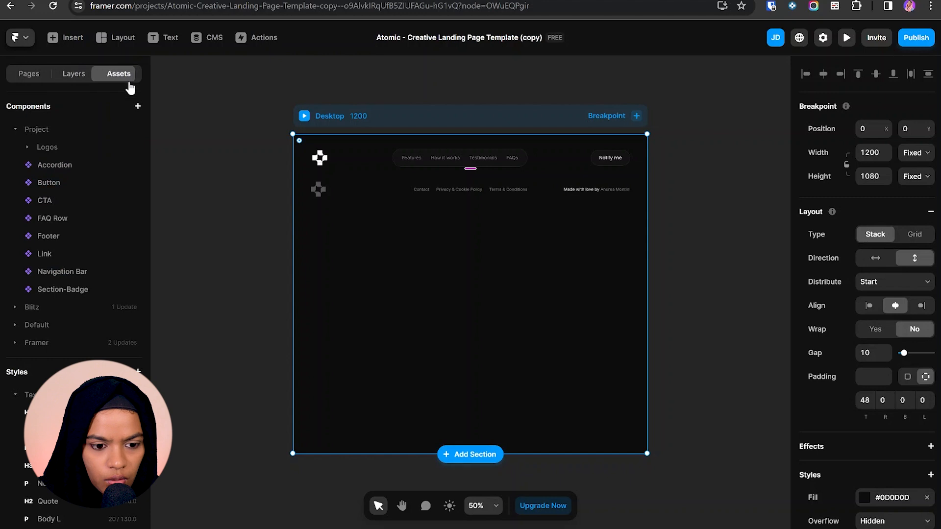
{"action": "right_click", "coordinate": [138, 202]}
{"action": "left_click", "coordinate": [147, 210]}
{"action": "left_click_drag", "start_coordinate": [68, 199], "coordinate": [70, 169]}
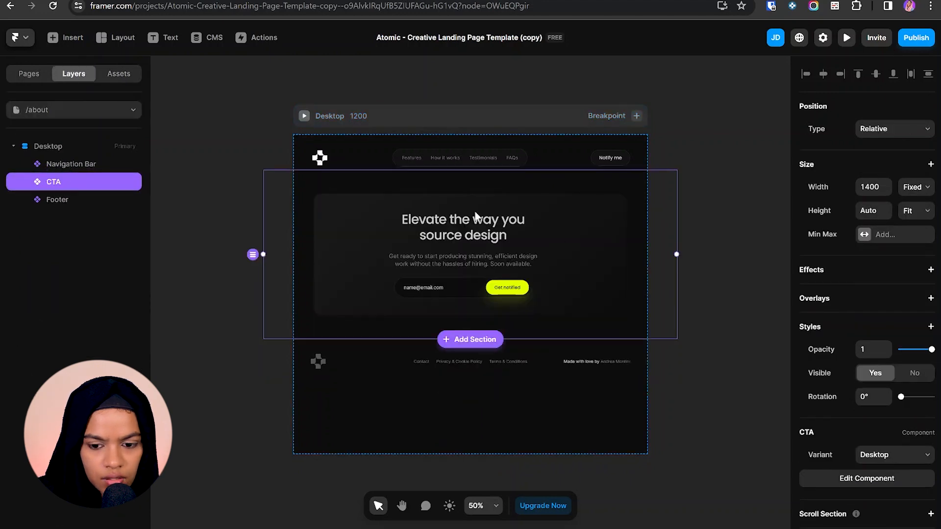
{"action": "left_click", "coordinate": [909, 189]}
{"action": "left_click", "coordinate": [912, 216]}
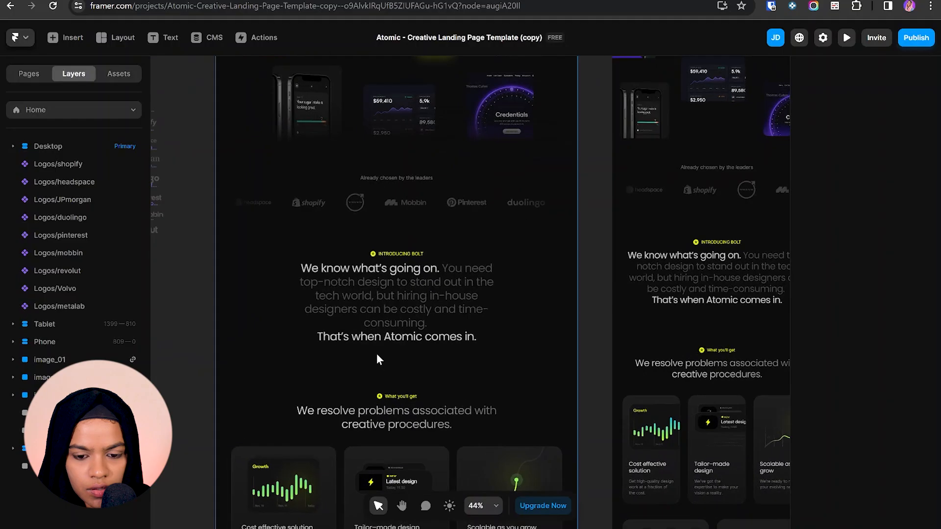
- Copy the Introduction section from the Home page's Desktop frame into /about and place it directly below the Navigation Bar
{"action": "left_click", "coordinate": [266, 239]}
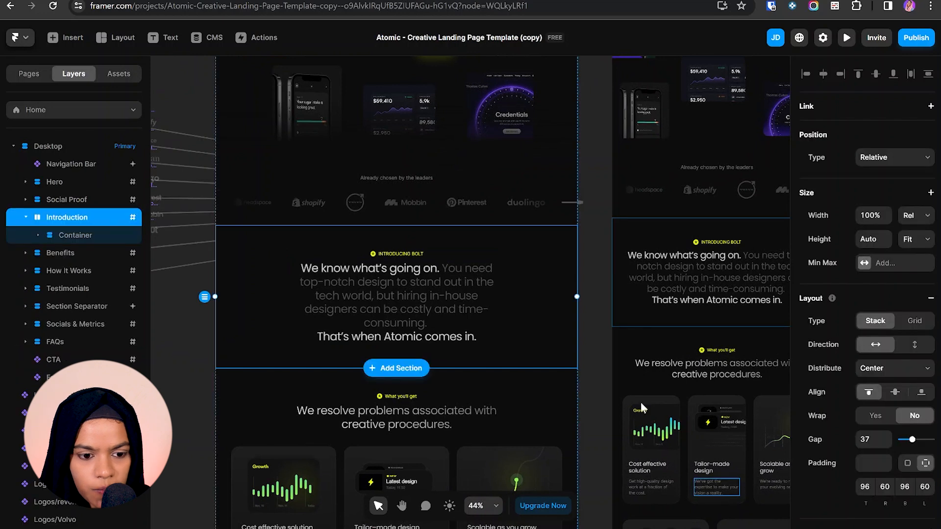
{"action": "left_click", "coordinate": [26, 217]}
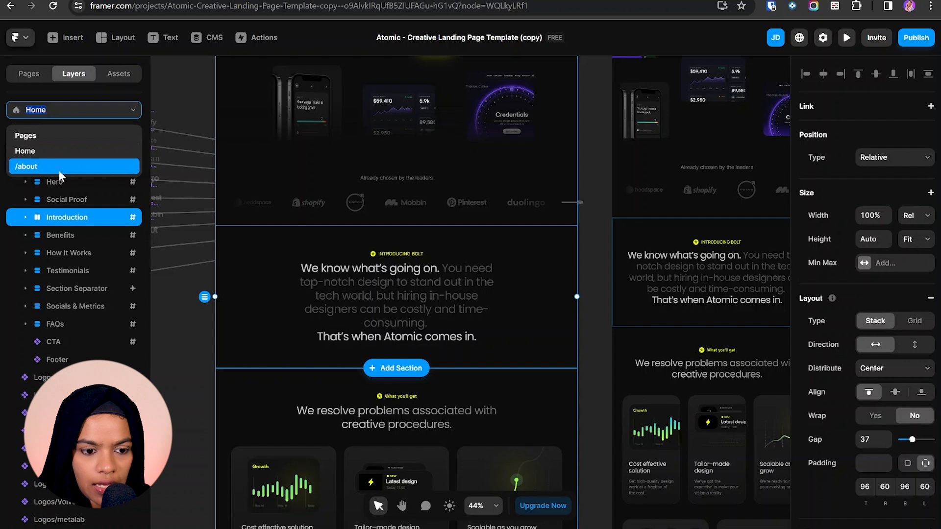
{"action": "left_click", "coordinate": [59, 168]}
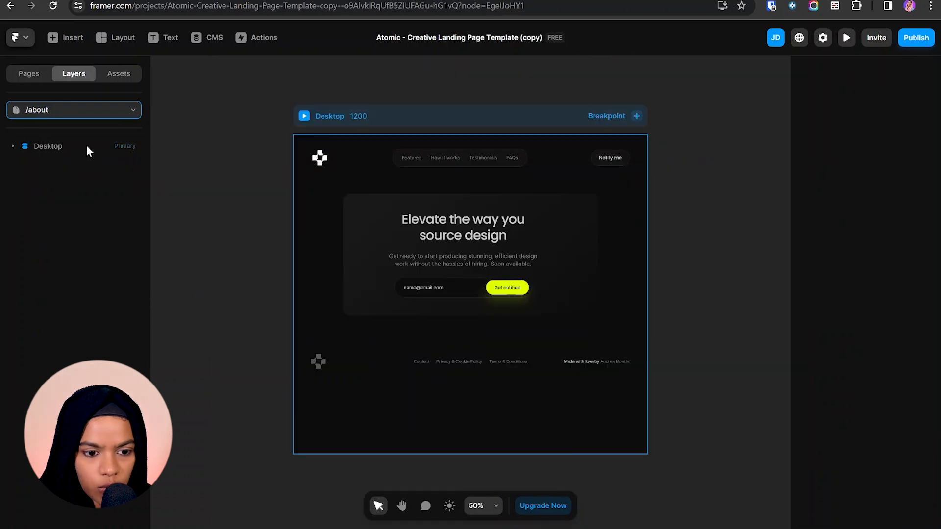
{"action": "left_click", "coordinate": [87, 147]}
{"action": "key", "text": "ctrl+v"}
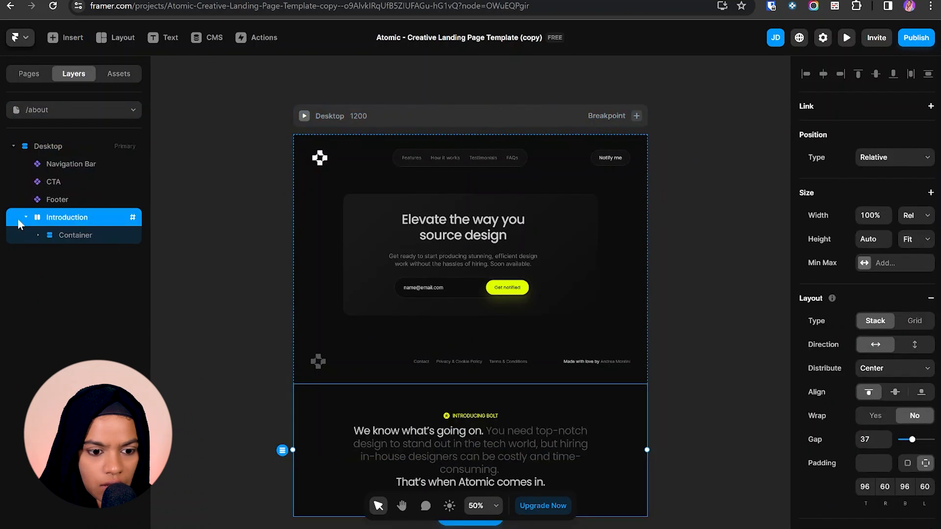
{"action": "left_click", "coordinate": [21, 220]}
{"action": "left_click_drag", "start_coordinate": [49, 222], "coordinate": [63, 176]}
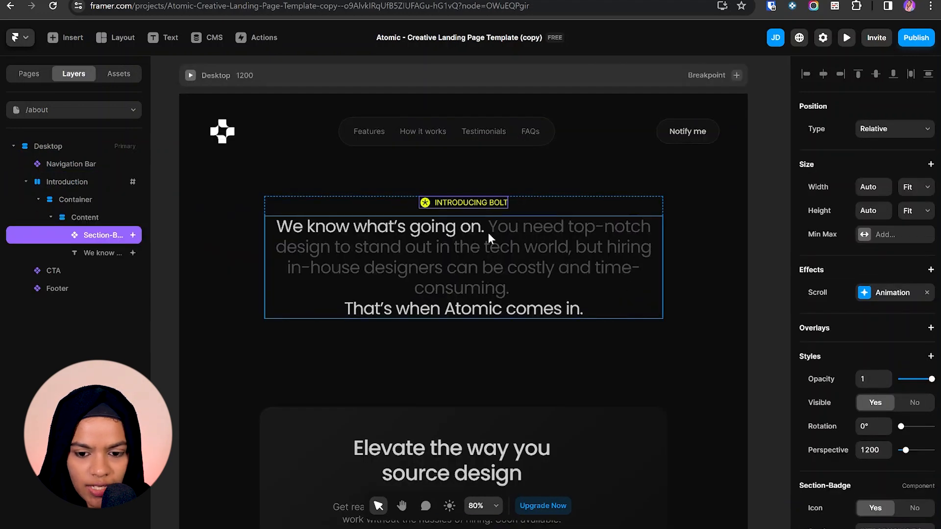
- Change the Introduction section's badge text on /about to "Who We Are"
{"action": "double_click", "coordinate": [487, 201]}
{"action": "type", "text": "Who We Are"}
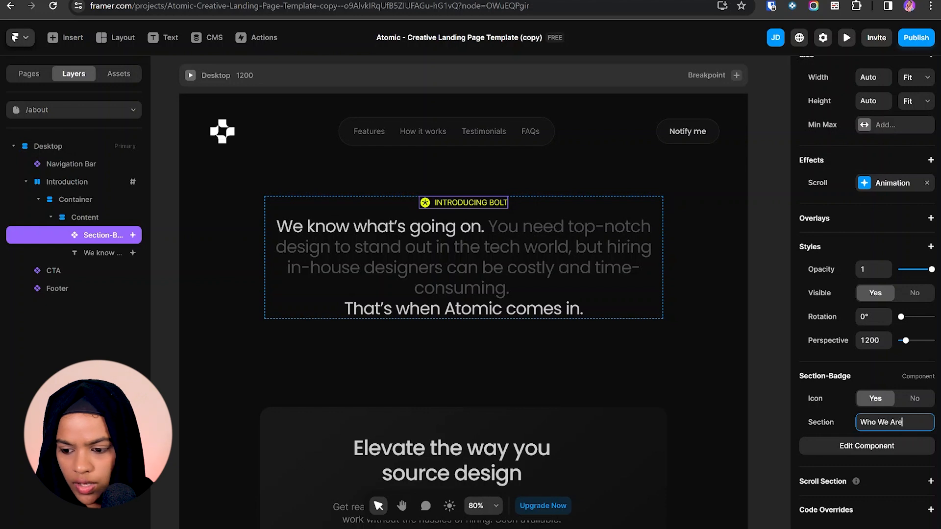
{"action": "key", "text": "Return"}
- Replace the Introduction heading's text with "We tackle intricate challenges through innovative problem-solving."
{"action": "left_click", "coordinate": [464, 267]}
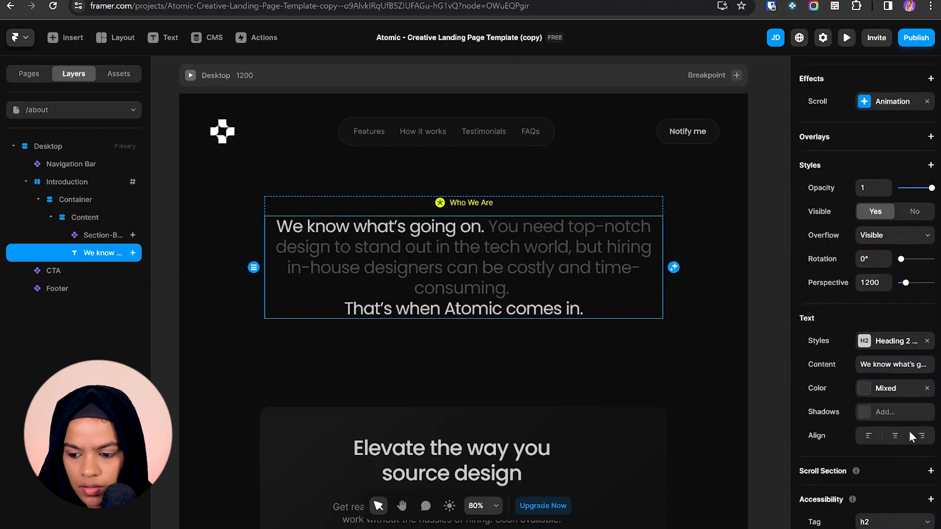
{"action": "scroll", "coordinate": [911, 437], "scroll_direction": "down", "scroll_amount": 2}
{"action": "left_click", "coordinate": [907, 317]}
{"action": "key", "text": "ctrl+a"}
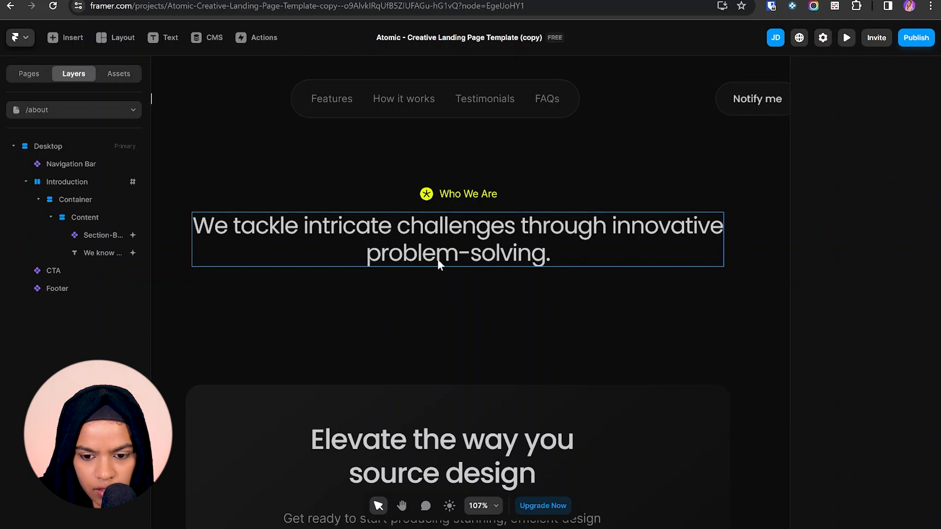
- Apply the Light-250 color style to the words "challenges" and "problem-solving." in the Introduction heading
{"action": "double_click", "coordinate": [439, 228]}
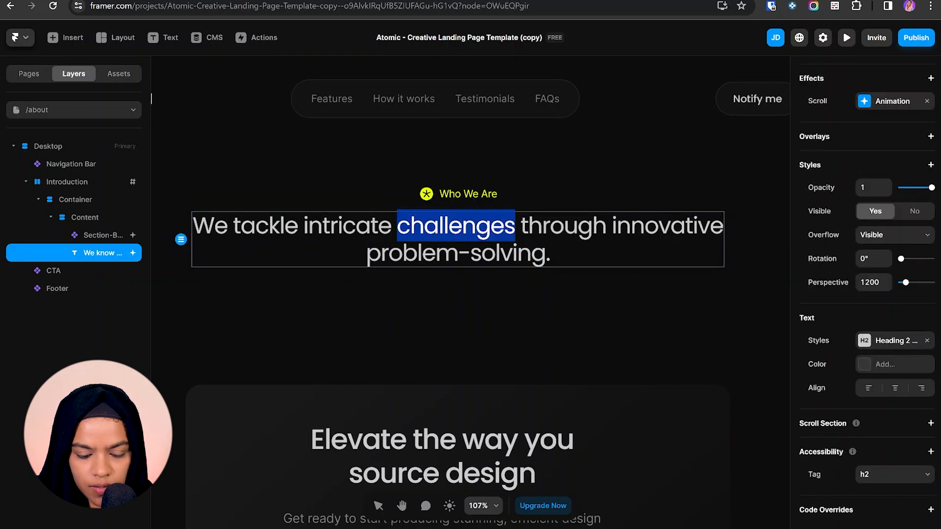
{"action": "left_click", "coordinate": [886, 364]}
{"action": "left_click", "coordinate": [670, 496]}
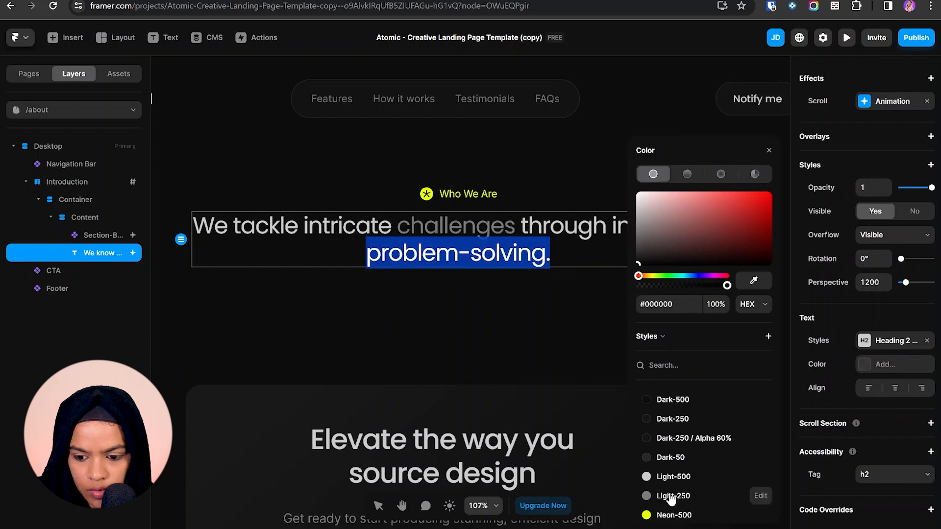
{"action": "left_click", "coordinate": [673, 498]}
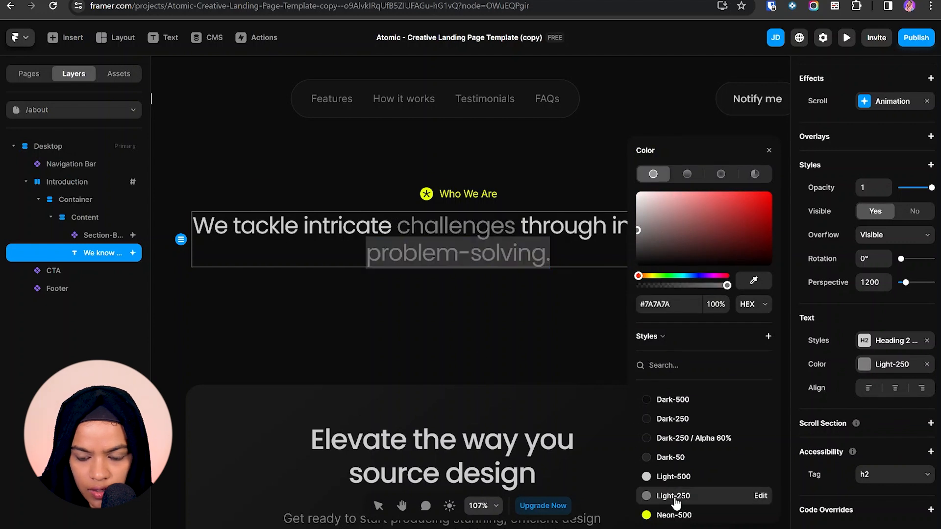
{"action": "left_click", "coordinate": [540, 367]}
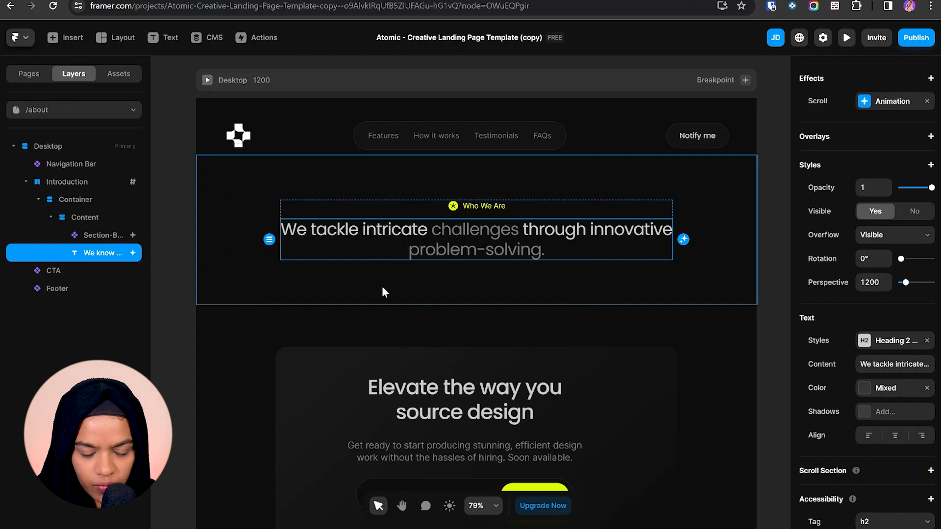
- Copy the CTA component's description text into the Introduction's Content stack below the heading and set its width to Fill
{"action": "double_click", "coordinate": [436, 443]}
{"action": "left_click", "coordinate": [441, 325]}
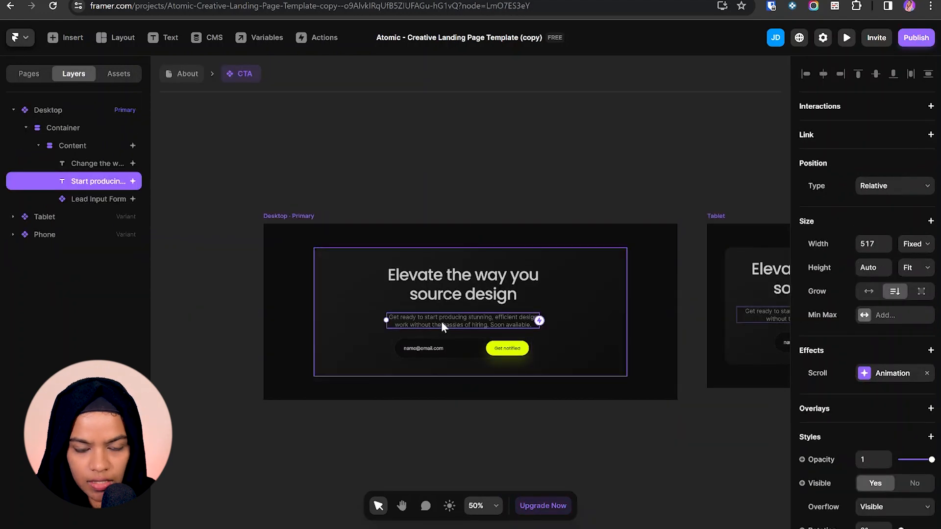
{"action": "left_click", "coordinate": [182, 74]}
{"action": "left_click", "coordinate": [425, 207]}
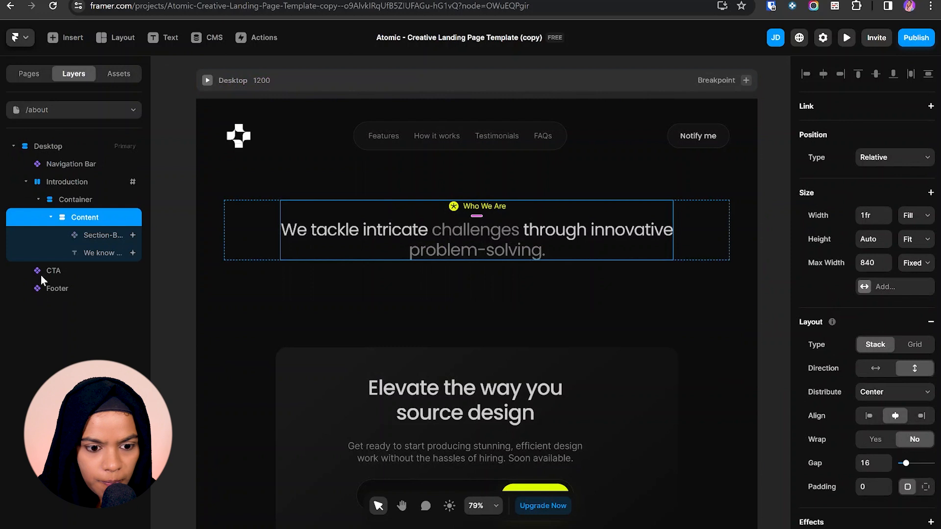
{"action": "key", "text": "ctrl+v"}
{"action": "left_click", "coordinate": [916, 215]}
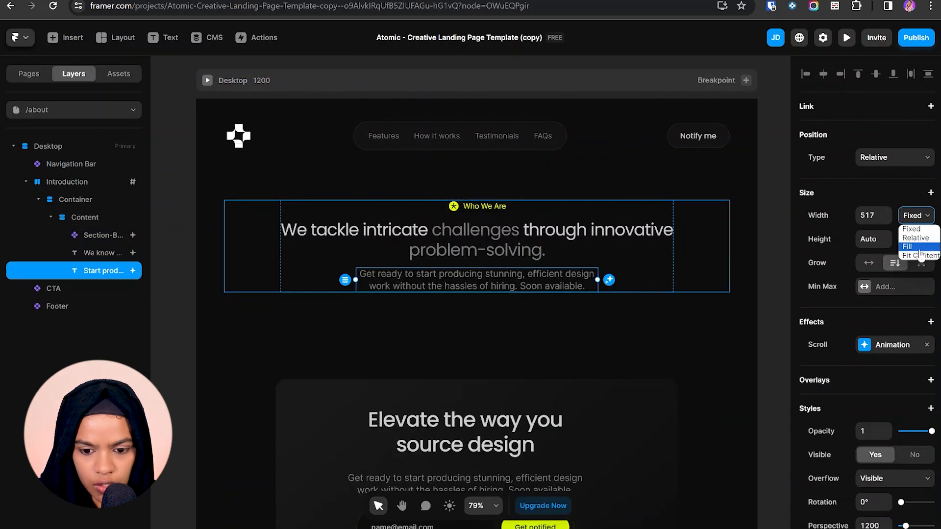
{"action": "left_click", "coordinate": [920, 248]}
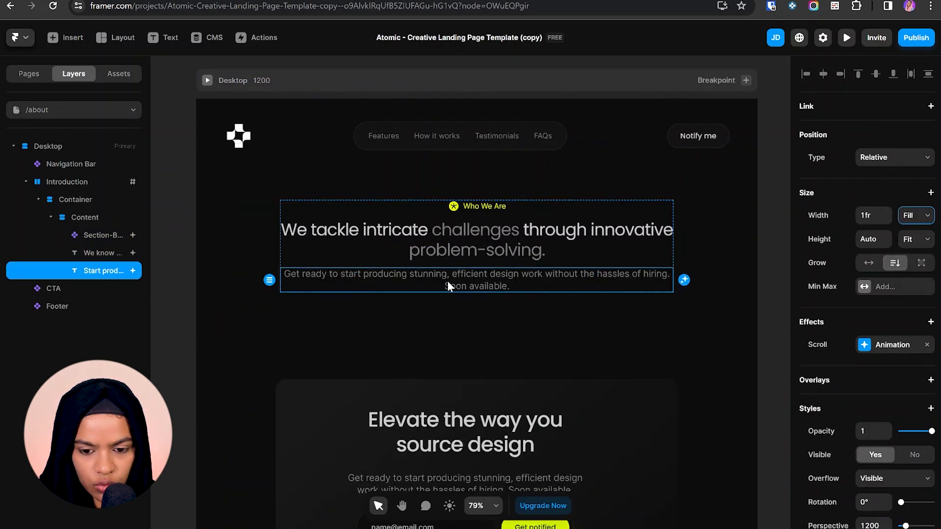
- Replace the pasted description's text with the copy beginning "By choosing Atomic, you gain access to a curated team of designers"
{"action": "scroll", "coordinate": [897, 444], "scroll_direction": "down", "scroll_amount": 2}
{"action": "scroll", "coordinate": [898, 443], "scroll_direction": "down", "scroll_amount": 4}
{"action": "left_click", "coordinate": [898, 319]}
{"action": "key", "text": "ctrl+v"}
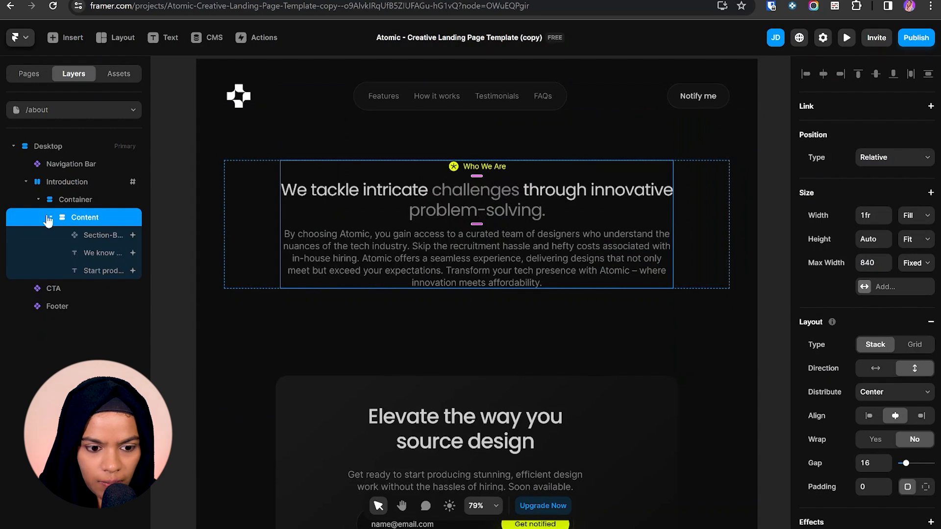
- Draw a frame, nest it in the Introduction's Container below Content, and size it to Fill width and 550 height
{"action": "left_click", "coordinate": [49, 217]}
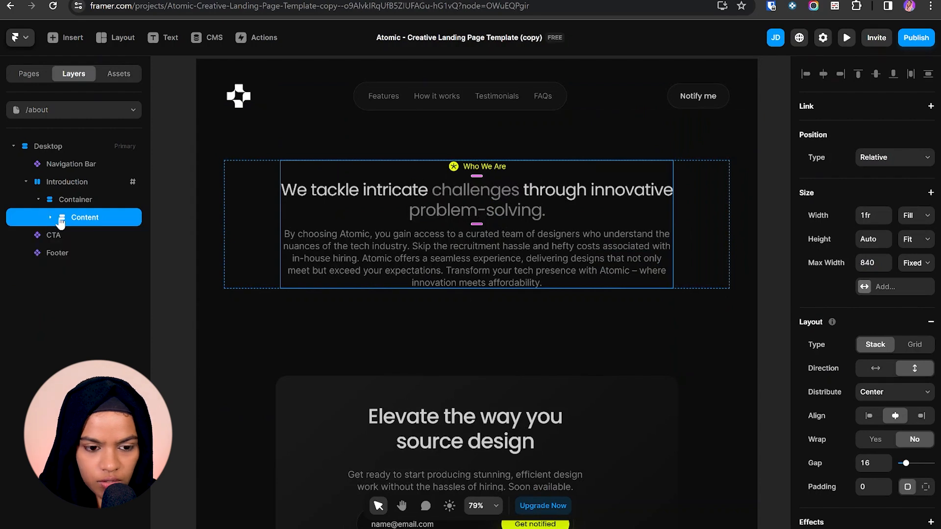
{"action": "left_click", "coordinate": [87, 200]}
{"action": "scroll", "coordinate": [475, 333], "scroll_direction": "down", "scroll_amount": 1}
{"action": "key", "text": "f"}
{"action": "left_click_drag", "start_coordinate": [273, 233], "coordinate": [720, 446]}
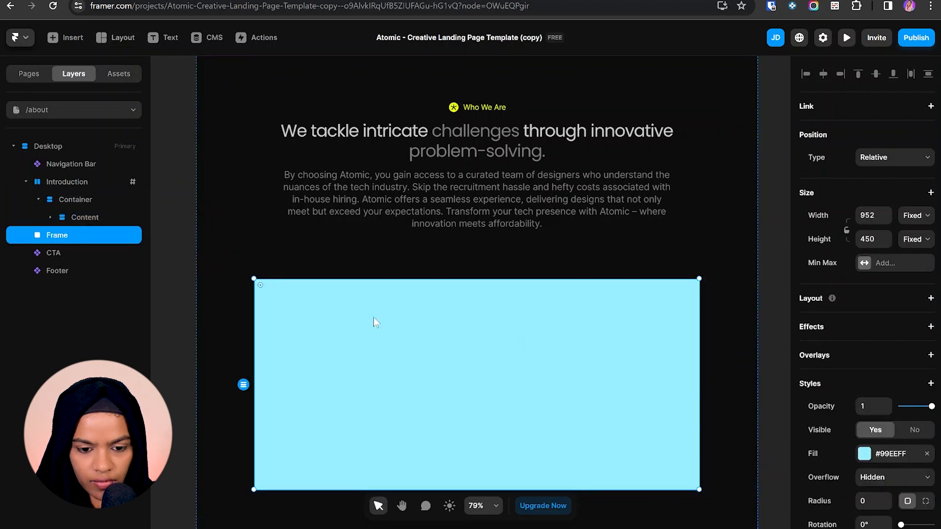
{"action": "left_click_drag", "start_coordinate": [61, 237], "coordinate": [82, 216]}
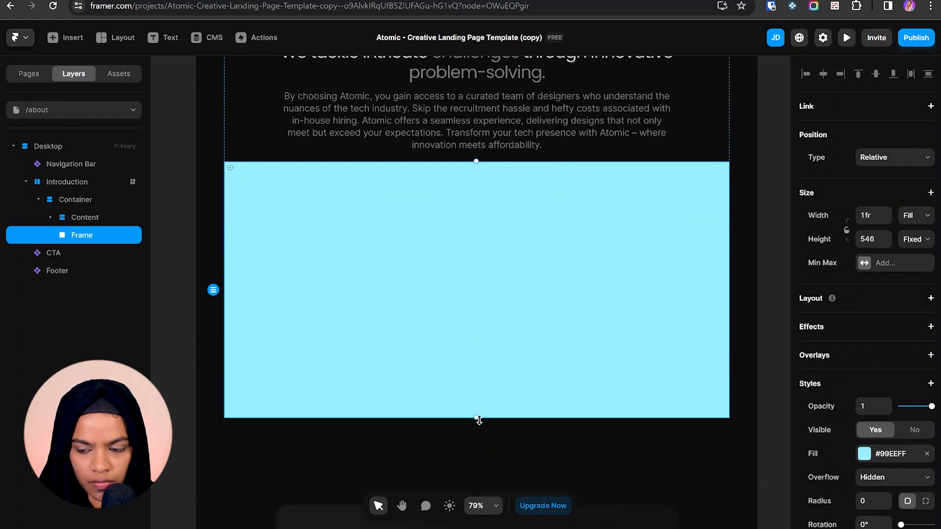
{"action": "left_click", "coordinate": [882, 243]}
{"action": "type", "text": "550"}
- Set the new frame's corner radius to 30, matching the Feature Card in the Home page's Benefits section
{"action": "scroll", "coordinate": [904, 336], "scroll_direction": "down", "scroll_amount": 3}
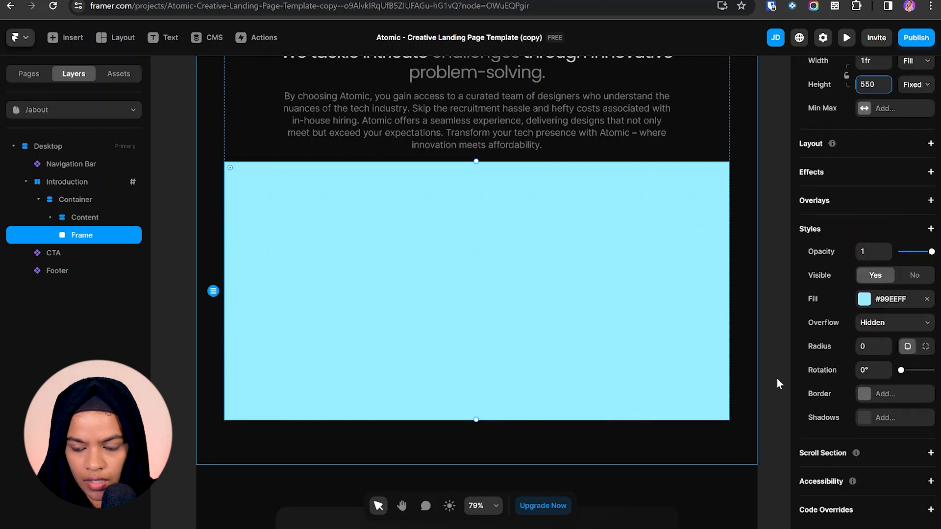
{"action": "left_click", "coordinate": [56, 110]}
{"action": "left_click", "coordinate": [50, 152]}
{"action": "scroll", "coordinate": [471, 285], "scroll_direction": "up", "scroll_amount": 2}
{"action": "scroll", "coordinate": [471, 285], "scroll_direction": "down", "scroll_amount": 5}
{"action": "left_click", "coordinate": [235, 300]}
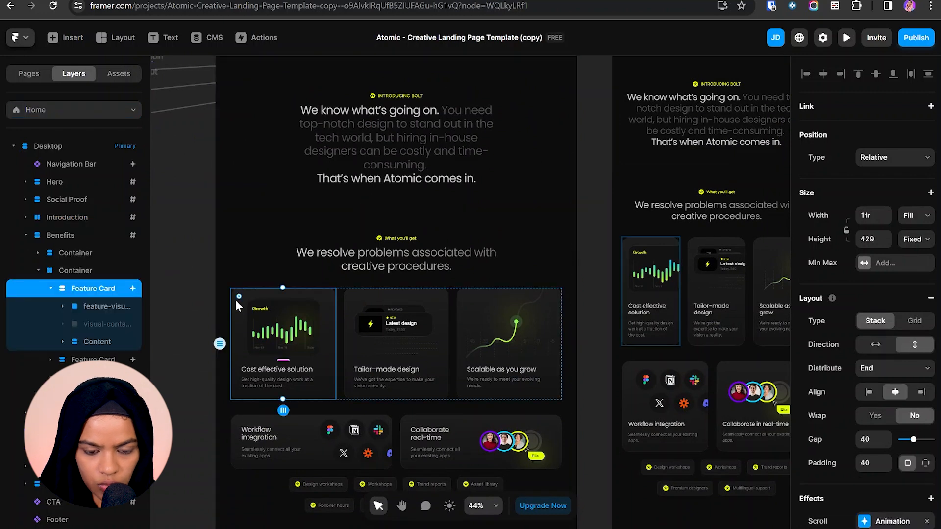
{"action": "scroll", "coordinate": [837, 408], "scroll_direction": "down", "scroll_amount": 7}
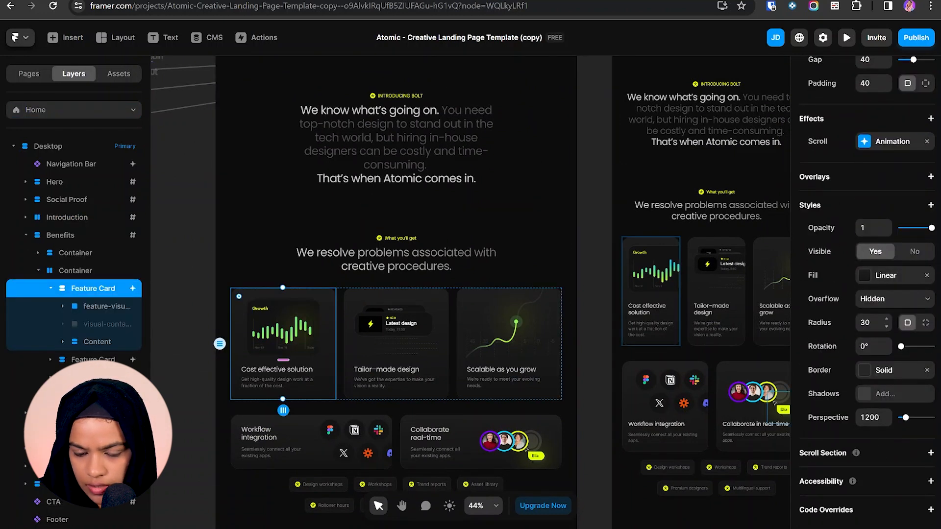
{"action": "left_click", "coordinate": [77, 110]}
{"action": "left_click", "coordinate": [59, 168]}
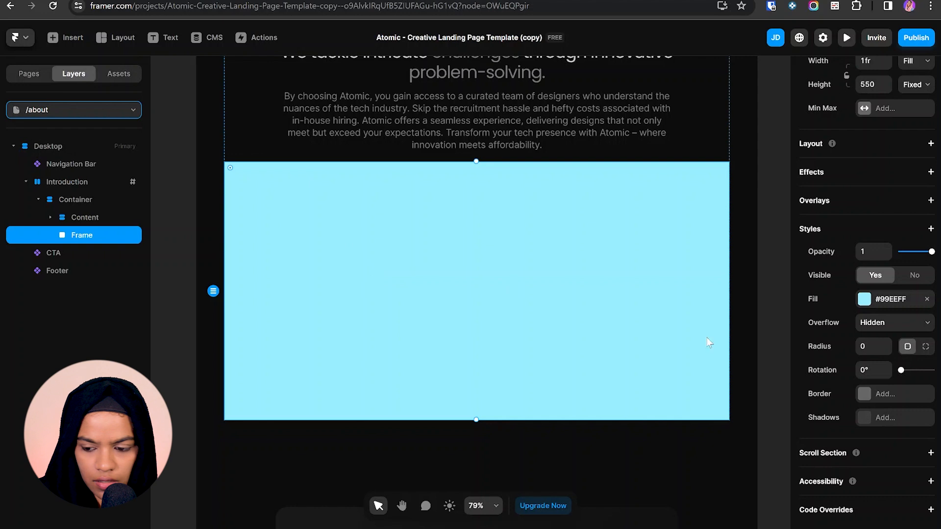
{"action": "left_click", "coordinate": [871, 347]}
{"action": "type", "text": "30"}
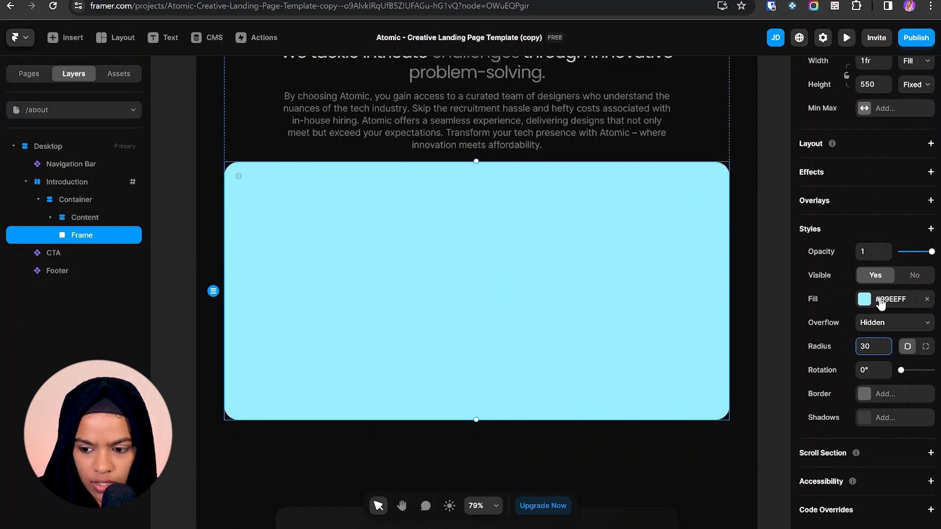
- Fill the new frame with the uploaded image group-of-people1.jpg
{"action": "left_click", "coordinate": [882, 299]}
{"action": "left_click", "coordinate": [758, 174]}
{"action": "left_click", "coordinate": [719, 237]}
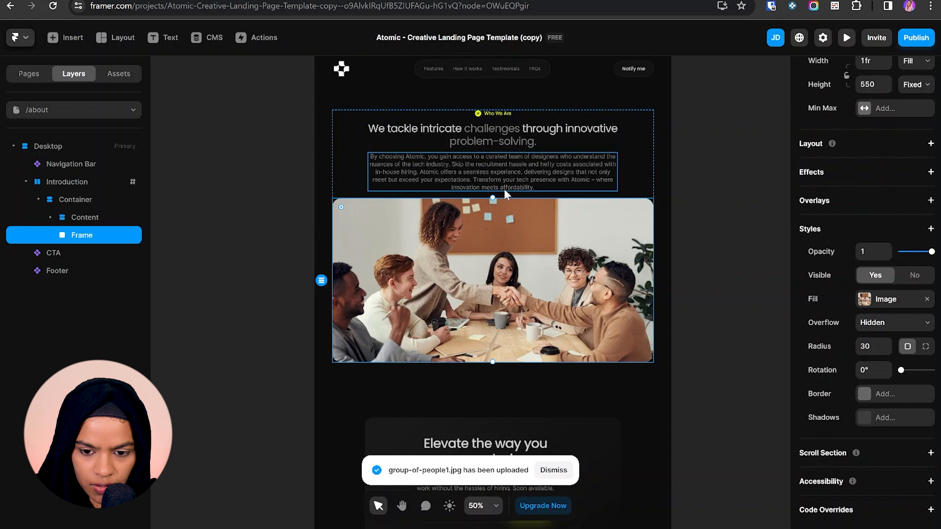
- Set the gap of the Introduction's Container on /about to 60, matching the Home page's Benefits section
{"action": "scroll", "coordinate": [505, 190], "scroll_direction": "up", "scroll_amount": 3}
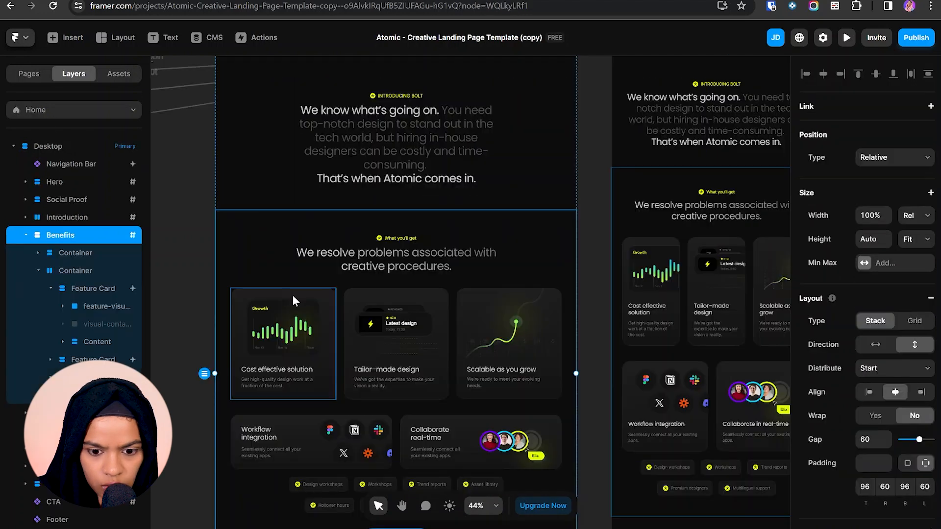
{"action": "left_click", "coordinate": [34, 110]}
{"action": "left_click", "coordinate": [59, 164]}
{"action": "left_click", "coordinate": [871, 463]}
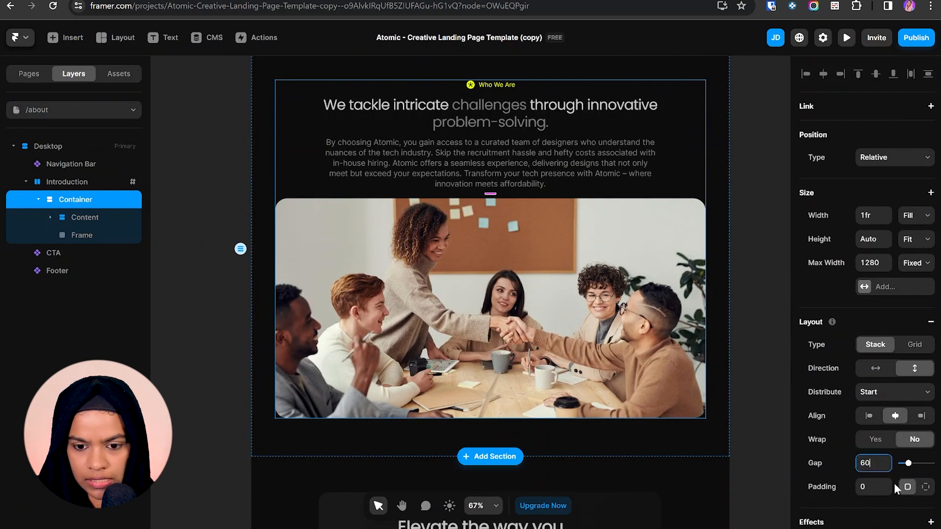
{"action": "key", "text": "Return"}
- Set the /about Desktop breakpoint's width to 1400, matching the Home page's Desktop breakpoint
{"action": "scroll", "coordinate": [201, 143], "scroll_direction": "down", "scroll_amount": 3}
{"action": "left_click", "coordinate": [57, 146]}
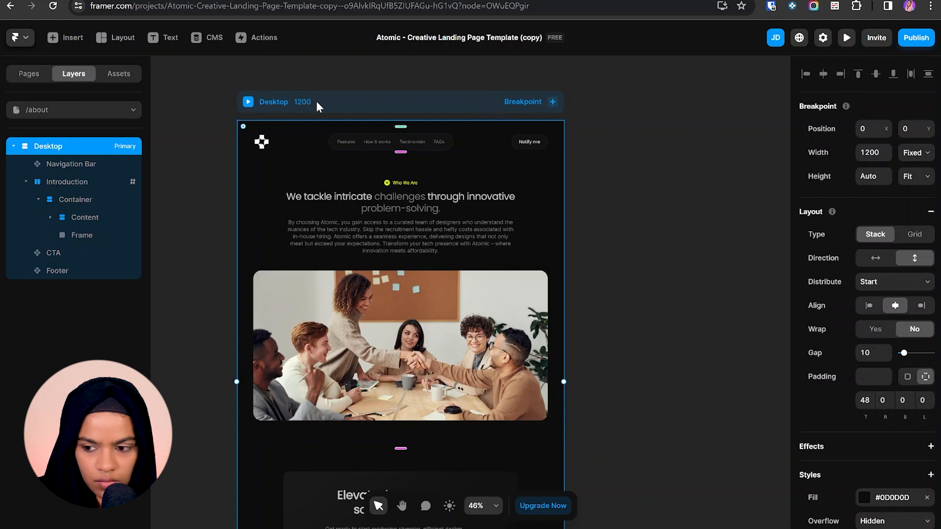
{"action": "left_click", "coordinate": [871, 153]}
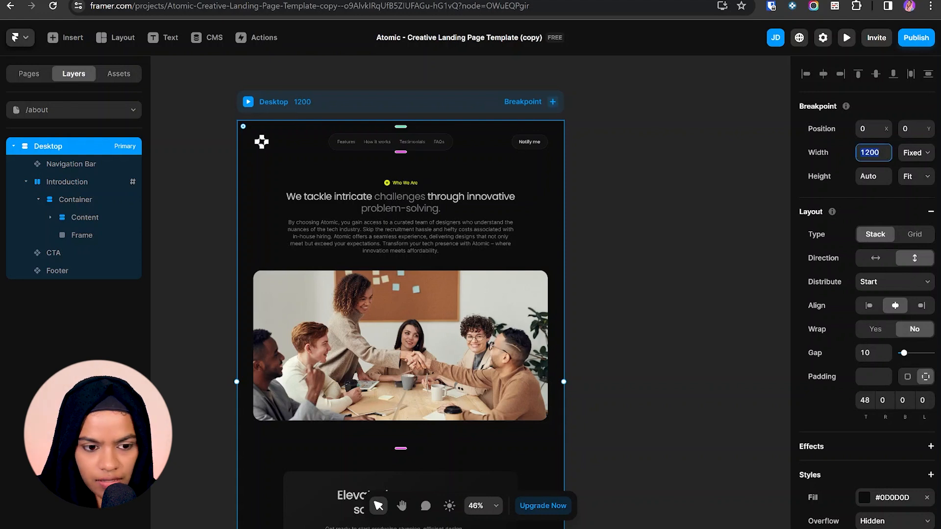
{"action": "left_click", "coordinate": [73, 109]}
{"action": "left_click", "coordinate": [54, 152]}
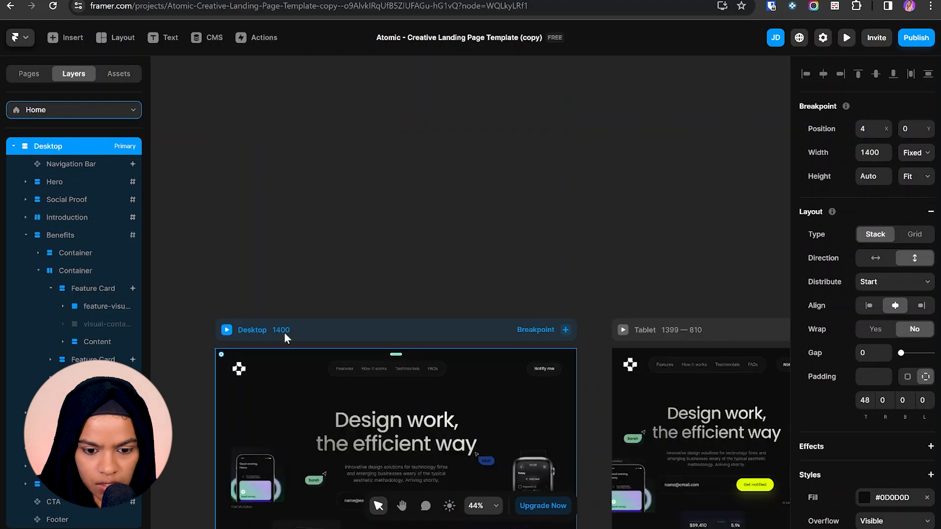
{"action": "left_click", "coordinate": [74, 110]}
{"action": "left_click", "coordinate": [38, 165]}
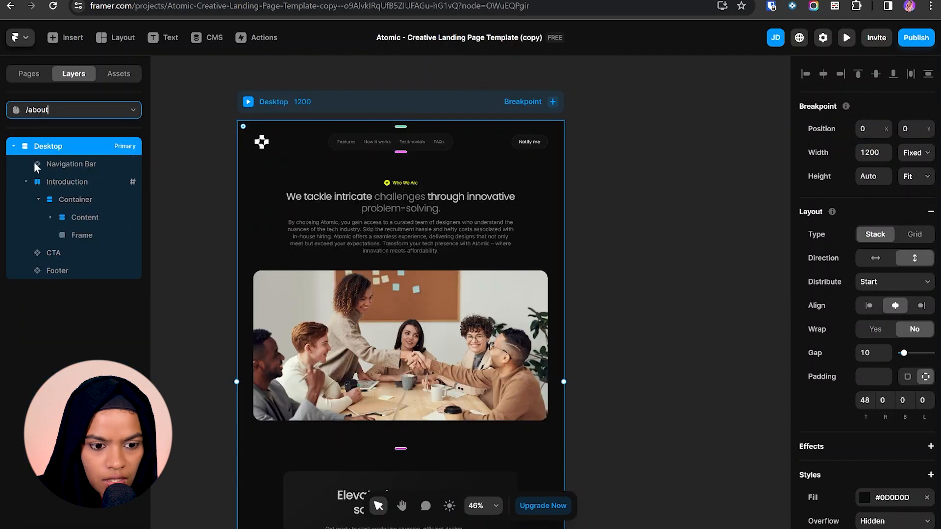
{"action": "left_click", "coordinate": [871, 153]}
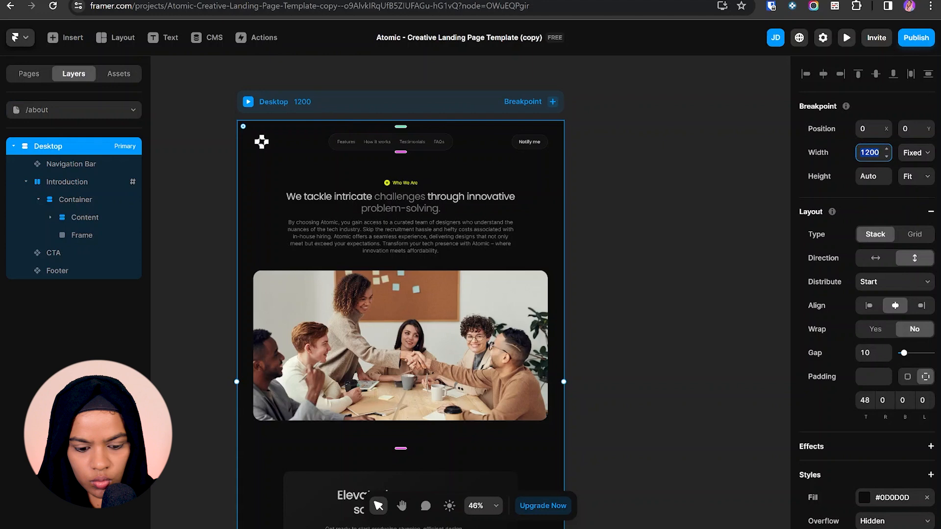
{"action": "type", "text": "1400"}
{"action": "key", "text": "Return"}
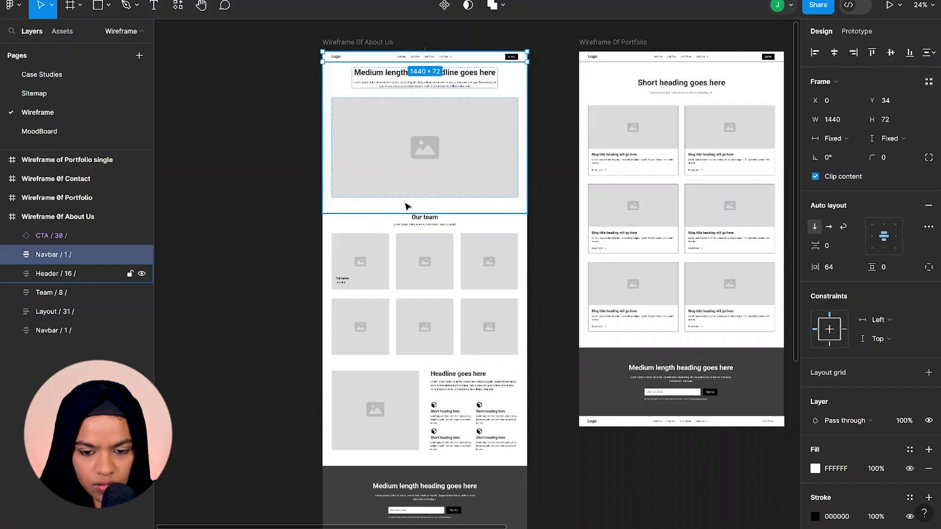
- Examine the Our team section of the About Us wireframe in Figma
{"action": "scroll", "coordinate": [406, 204], "scroll_direction": "down", "scroll_amount": 3}
{"action": "left_click", "coordinate": [330, 135]}
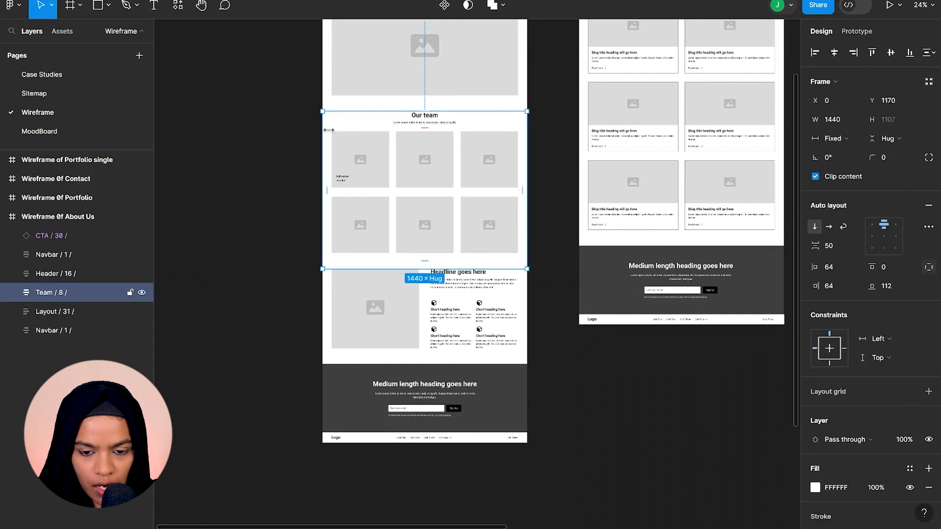
{"action": "scroll", "coordinate": [449, 225], "scroll_direction": "up", "scroll_amount": 3}
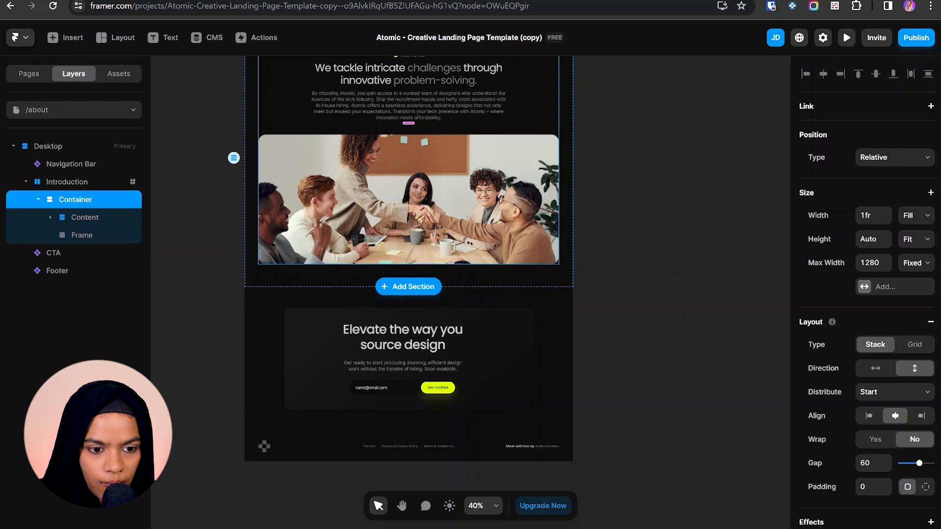
- Copy the How It Works section from the Home page into the /about Desktop frame and place it between Introduction and CTA
{"action": "left_click", "coordinate": [59, 109]}
{"action": "left_click", "coordinate": [63, 155]}
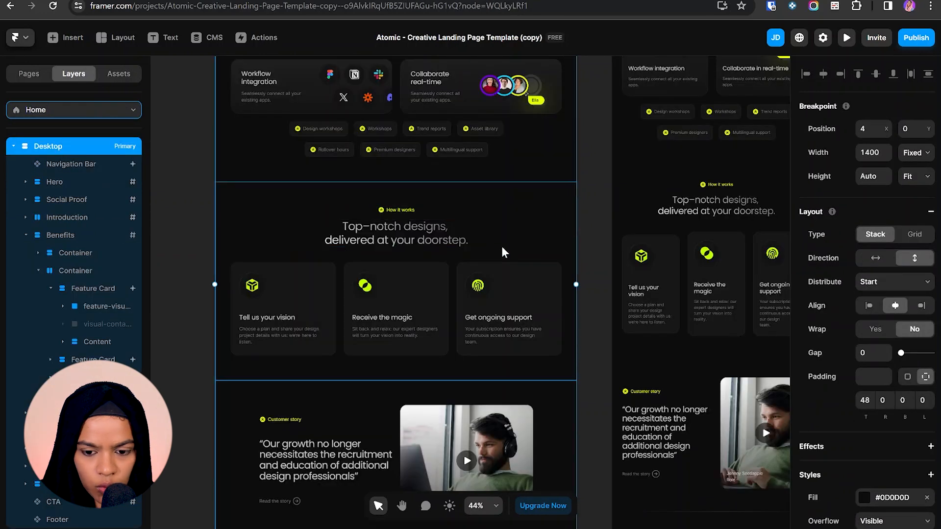
{"action": "left_click", "coordinate": [502, 247]}
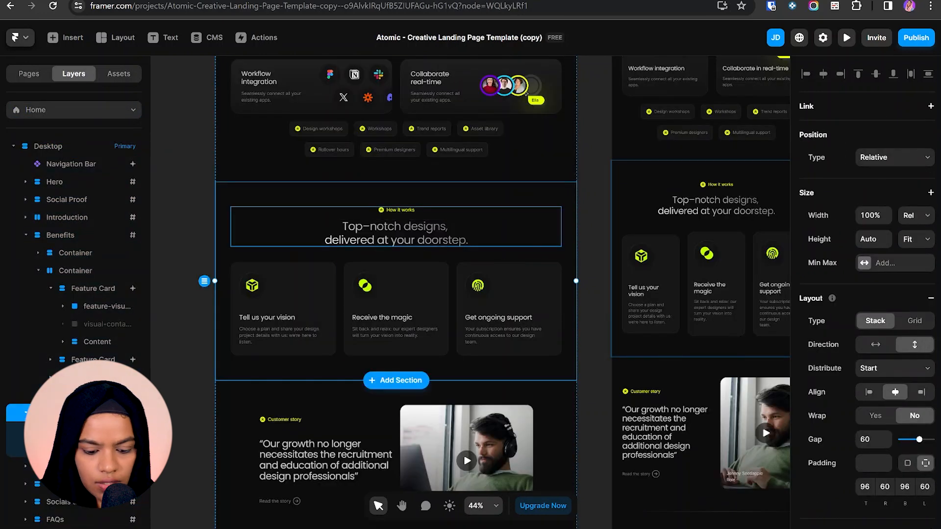
{"action": "left_click", "coordinate": [56, 110]}
{"action": "left_click", "coordinate": [57, 168]}
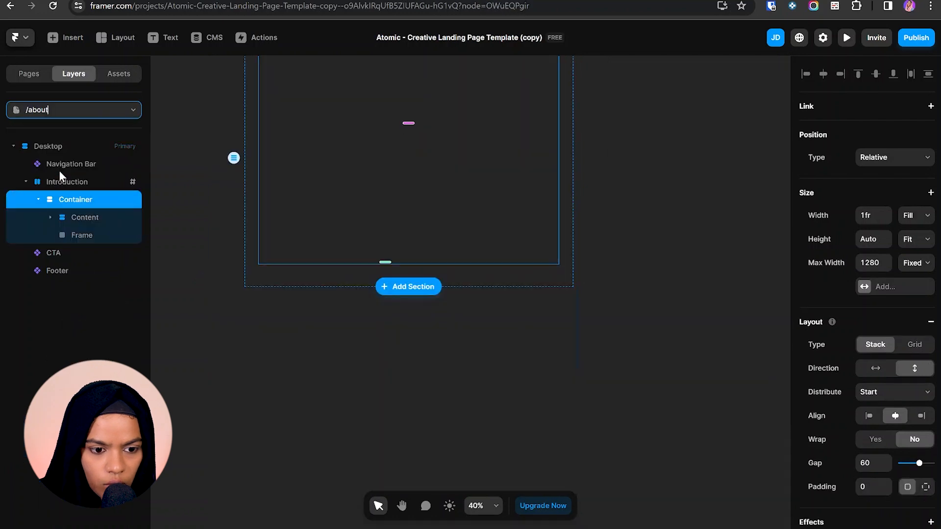
{"action": "left_click", "coordinate": [44, 146]}
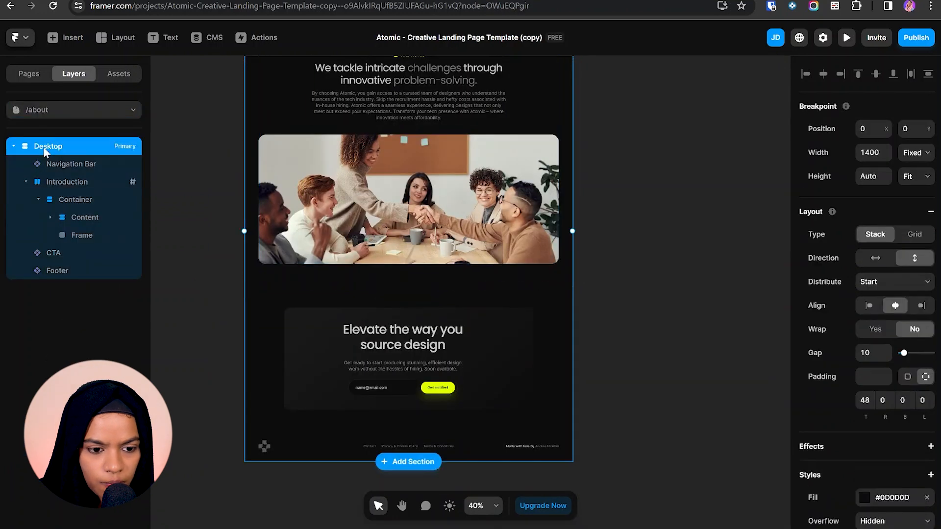
{"action": "left_click", "coordinate": [23, 184]}
{"action": "key", "text": "ctrl+v"}
{"action": "left_click", "coordinate": [84, 237]}
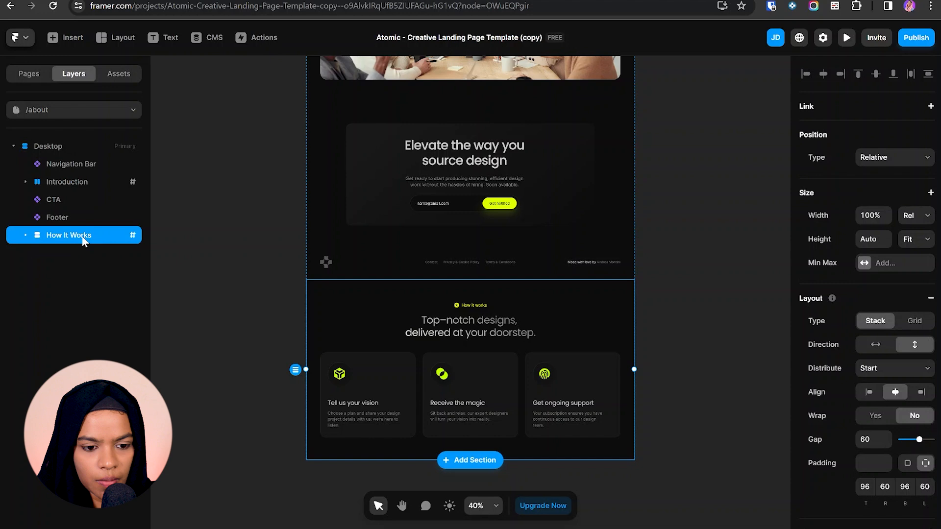
{"action": "left_click_drag", "start_coordinate": [77, 227], "coordinate": [77, 194]}
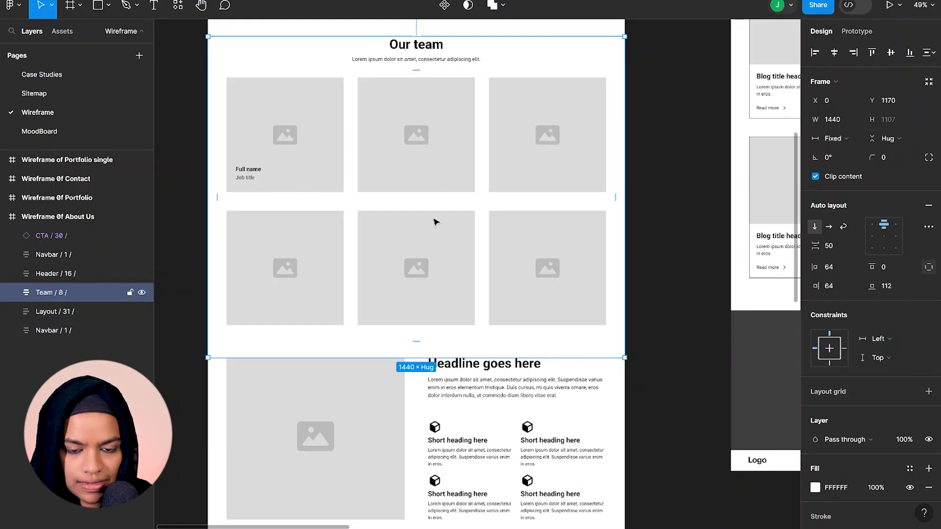
- Change the copied section's badge to "Our Team", its heading to "Meet Our Dynamic Team", and add an introductory paragraph about the team's talent and creativity
{"action": "key", "text": "alt+Tab"}
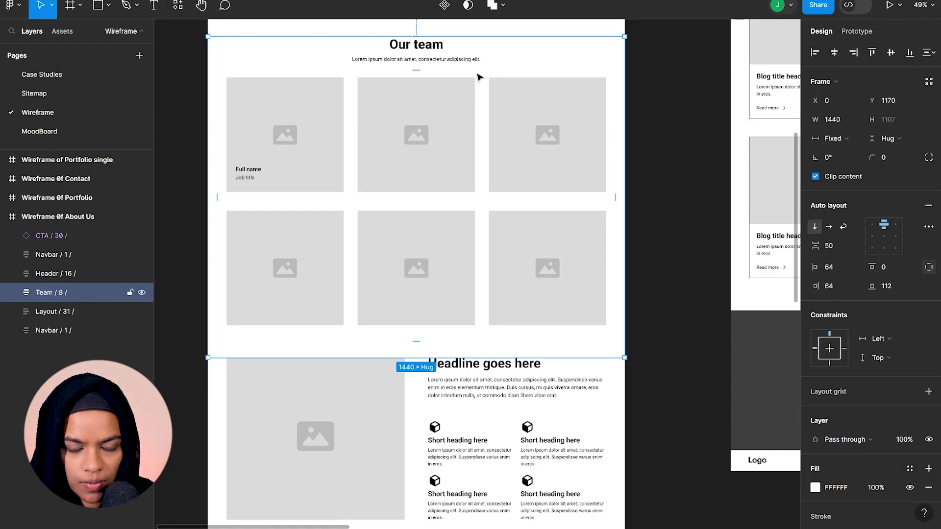
{"action": "key", "text": "alt+Tab"}
{"action": "left_click", "coordinate": [461, 290], "text": "ctrl"}
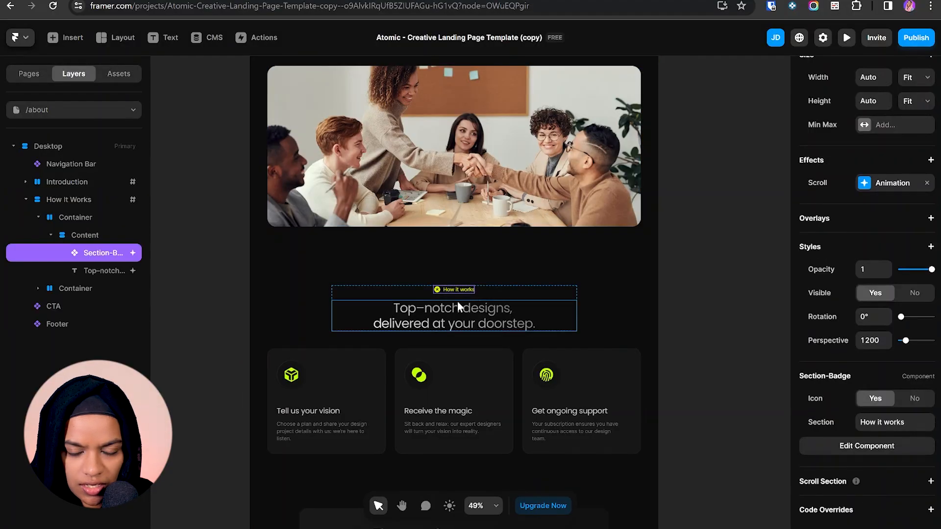
{"action": "scroll", "coordinate": [457, 301], "scroll_direction": "up", "scroll_amount": 2}
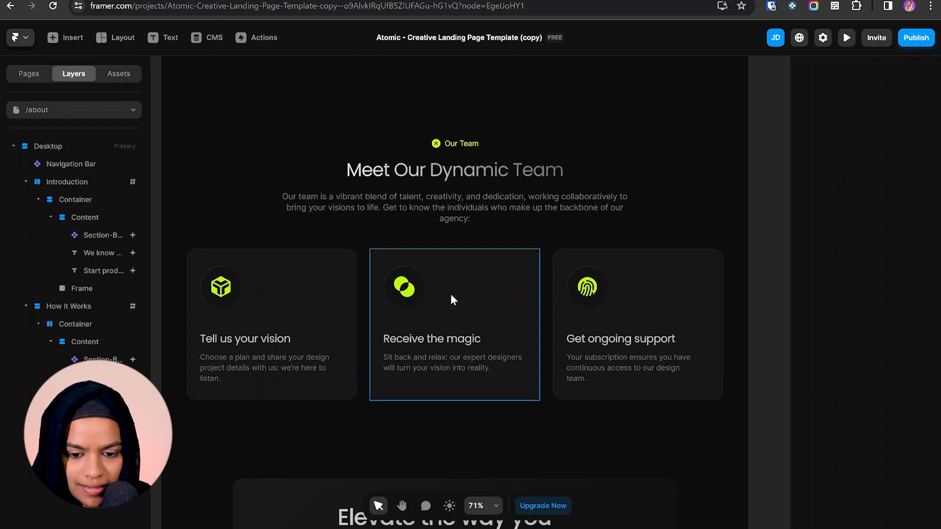
- Following the wireframe's team grid in Figma, change the card Row's layout in Framer to a grid with 3 columns
{"action": "key", "text": "alt+Tab"}
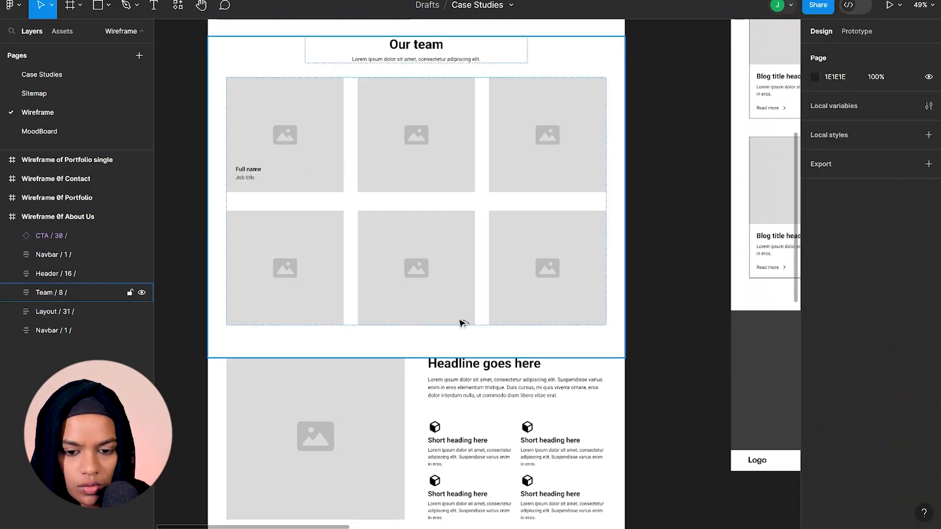
{"action": "key", "text": "alt+Tab"}
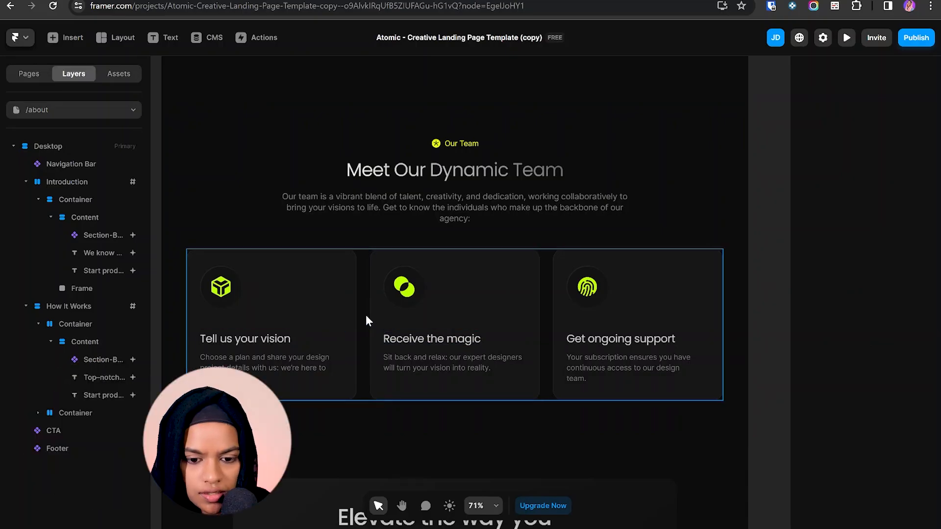
{"action": "left_click", "coordinate": [366, 317]}
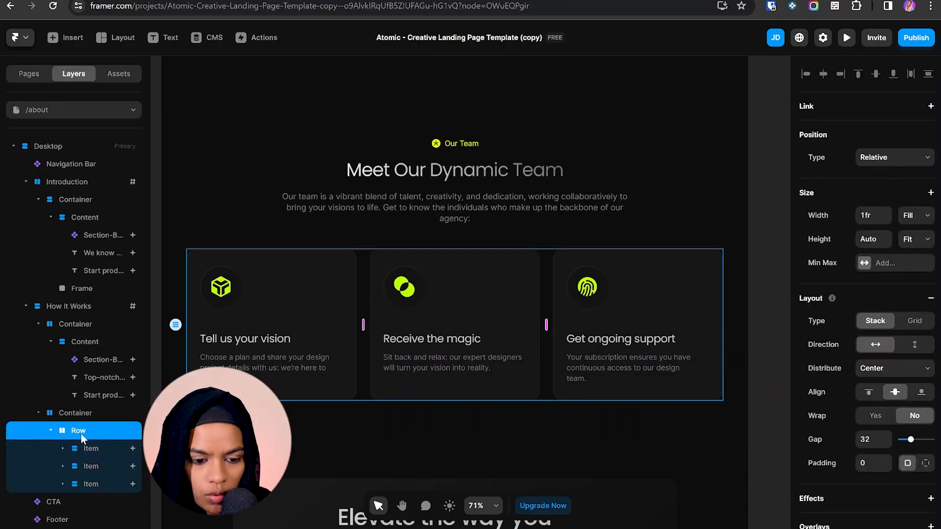
{"action": "left_click", "coordinate": [905, 323]}
{"action": "scroll", "coordinate": [359, 249], "scroll_direction": "down", "scroll_amount": 2}
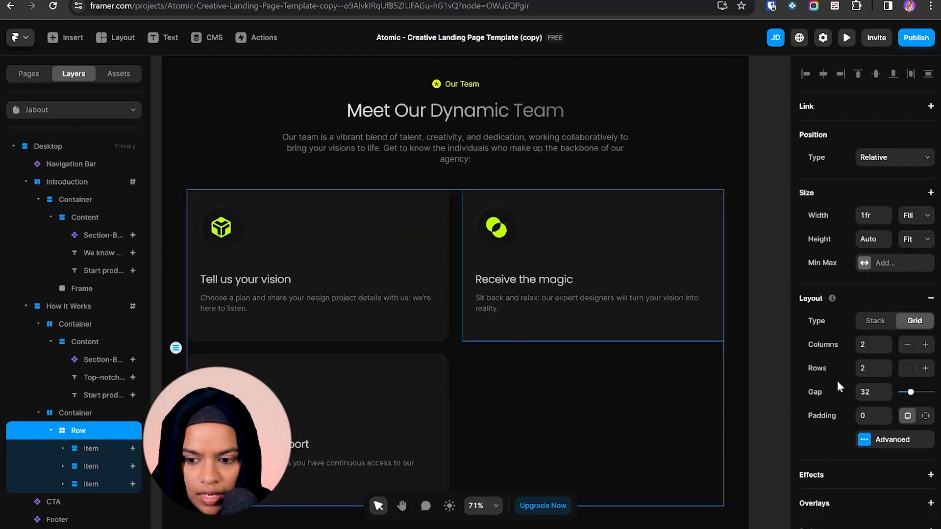
{"action": "left_click", "coordinate": [887, 342]}
- Delete the cube icon graphic from the "Tell us your vision" card
{"action": "left_click", "coordinate": [379, 258]}
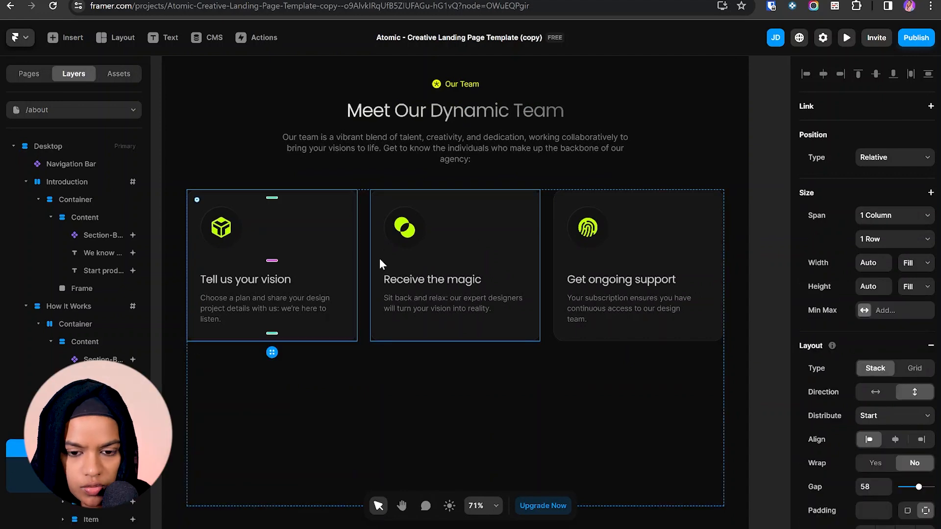
{"action": "key", "text": "alt+Tab"}
{"action": "scroll", "coordinate": [374, 260], "scroll_direction": "up", "scroll_amount": 2}
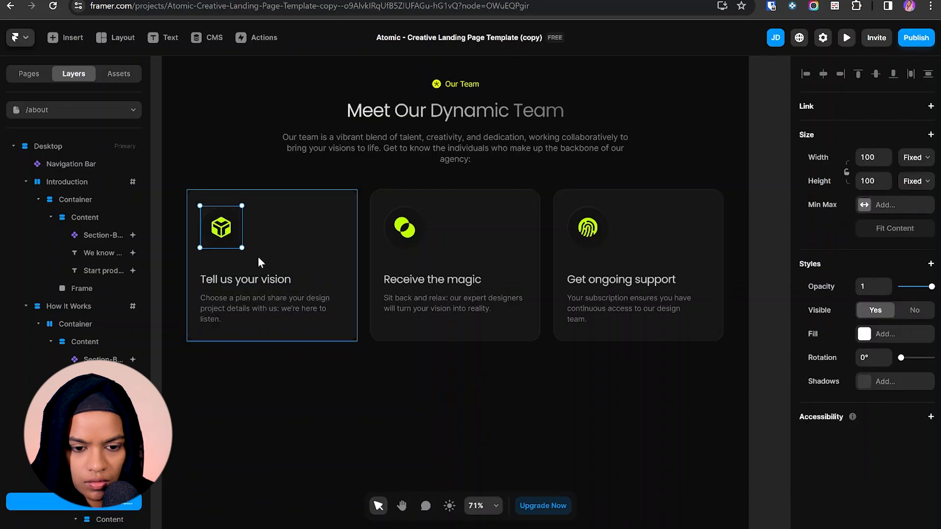
{"action": "left_click", "coordinate": [265, 423]}
{"action": "left_click", "coordinate": [235, 229]}
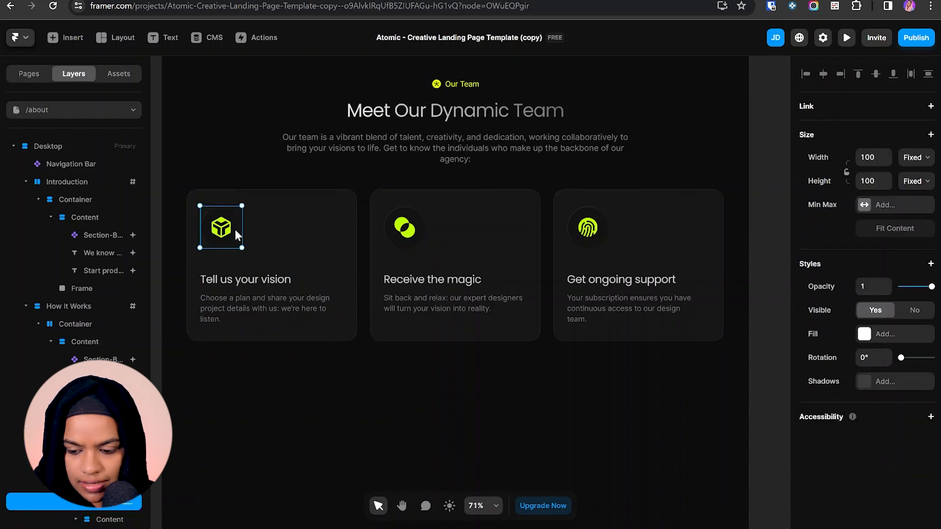
{"action": "key", "text": "Delete"}
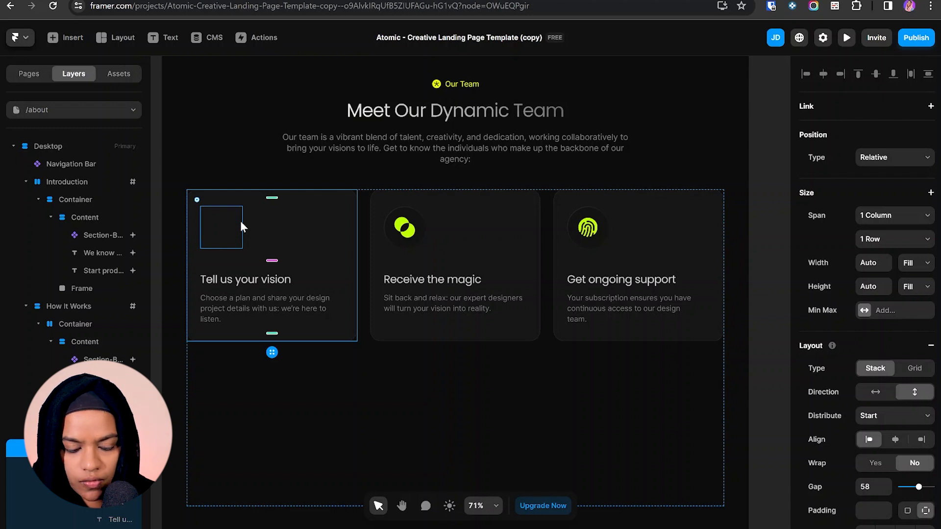
- Turn the first card into a component named Team and delete the empty icon frame inside it
{"action": "key", "text": "ctrl+alt+k"}
{"action": "type", "text": "Team"}
{"action": "key", "text": "Return"}
{"action": "left_click", "coordinate": [458, 171]}
{"action": "left_click", "coordinate": [83, 131]}
{"action": "key", "text": "Delete"}
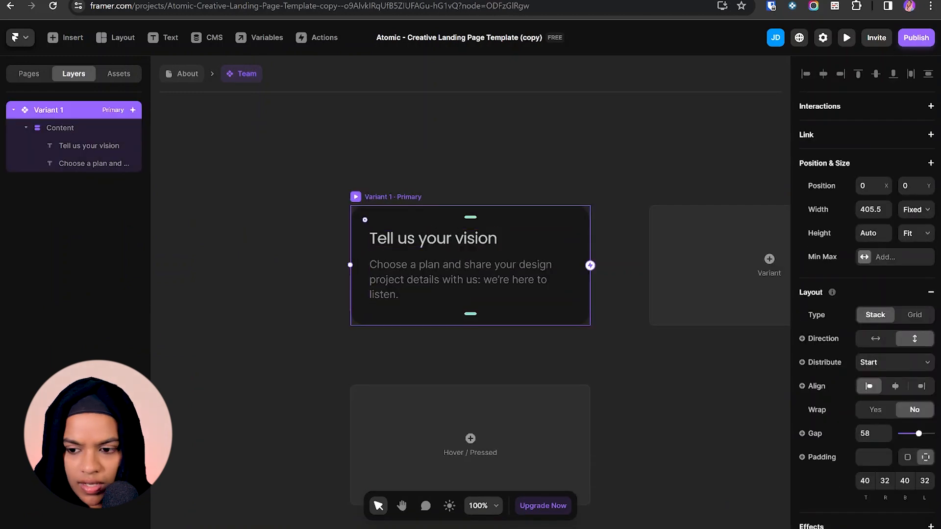
- Set the Team component's Variant 1 to a fixed width of 300 and a fixed height of 300
{"action": "left_click", "coordinate": [871, 209]}
{"action": "type", "text": "300"}
{"action": "key", "text": "Tab"}
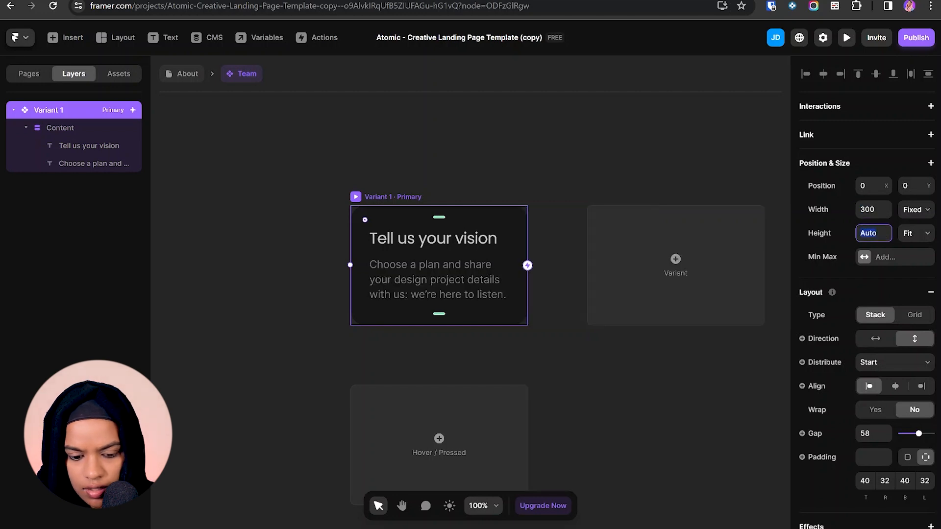
{"action": "key", "text": "Return"}
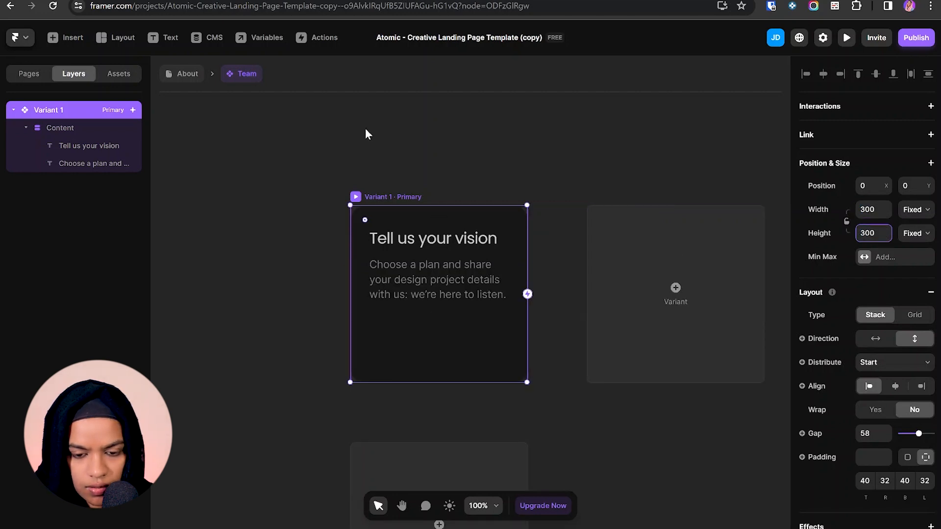
- Set Variant 1's distribution to End and replace the card's title with "Name" and its description with "Job"
{"action": "left_click", "coordinate": [63, 126]}
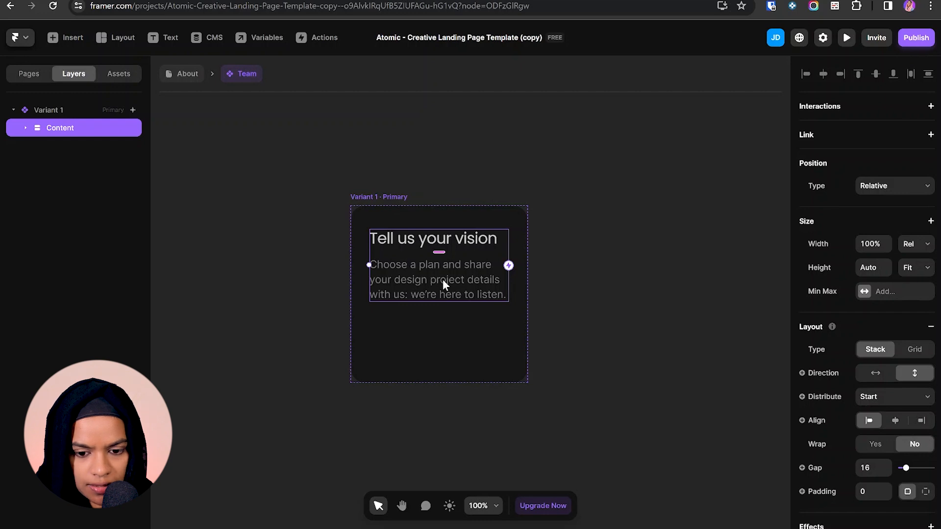
{"action": "left_click", "coordinate": [39, 112]}
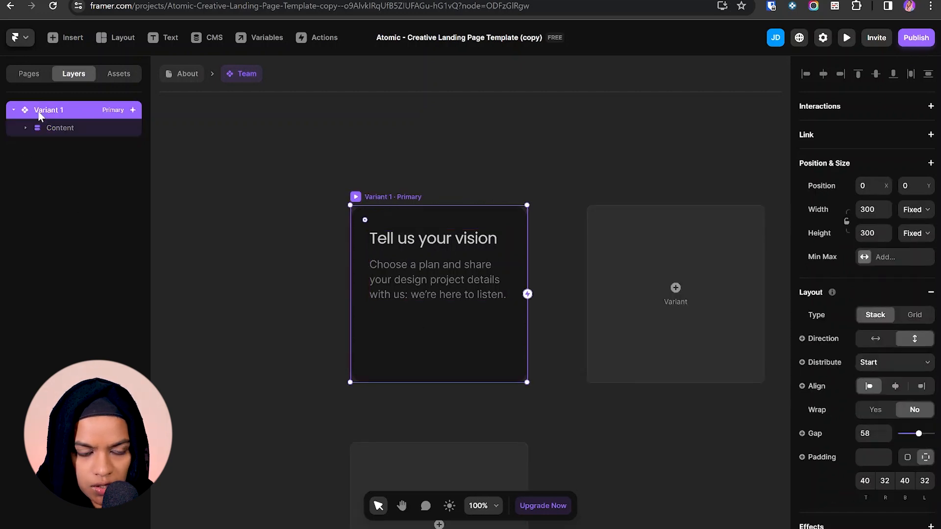
{"action": "left_click", "coordinate": [873, 365]}
{"action": "left_click", "coordinate": [867, 394]}
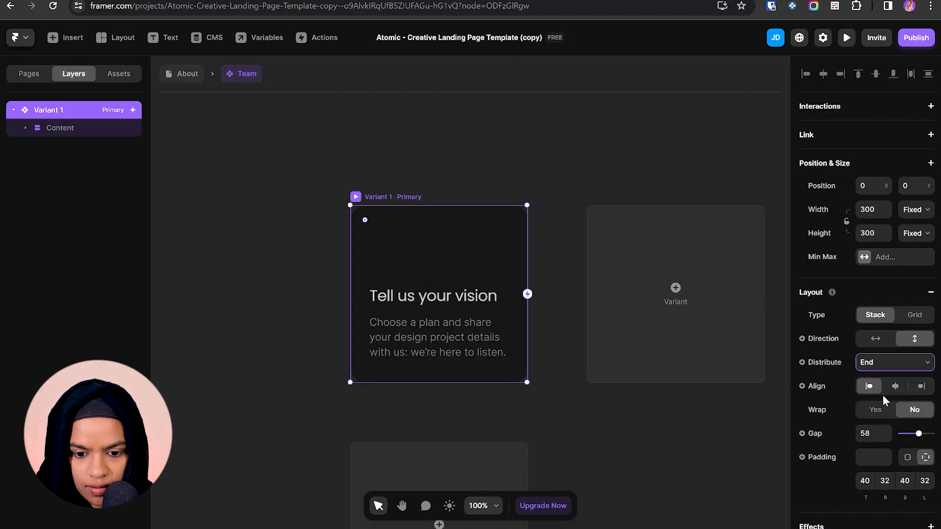
{"action": "left_click", "coordinate": [422, 298]}
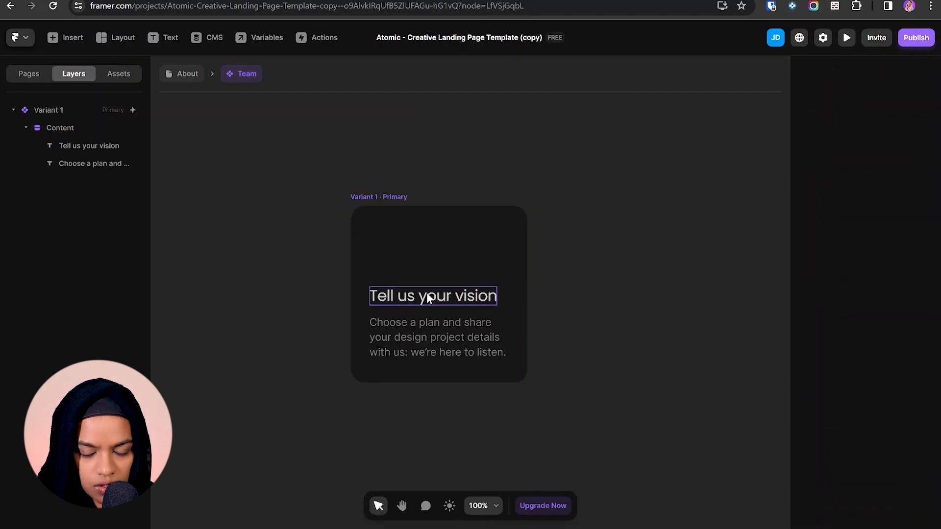
{"action": "left_click", "coordinate": [428, 299]}
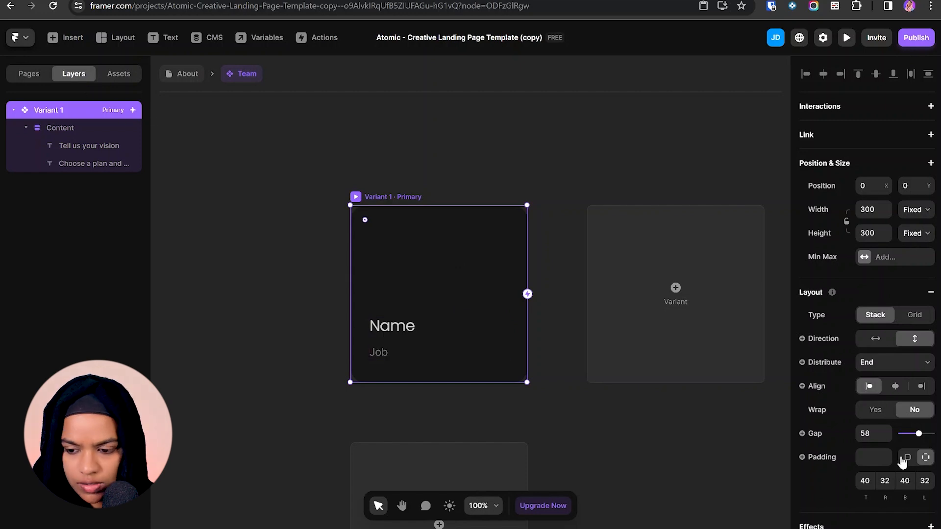
- Change Variant 1's fill to an image and upload headshot1.jpg for it
{"action": "scroll", "coordinate": [930, 452], "scroll_direction": "down", "scroll_amount": 6}
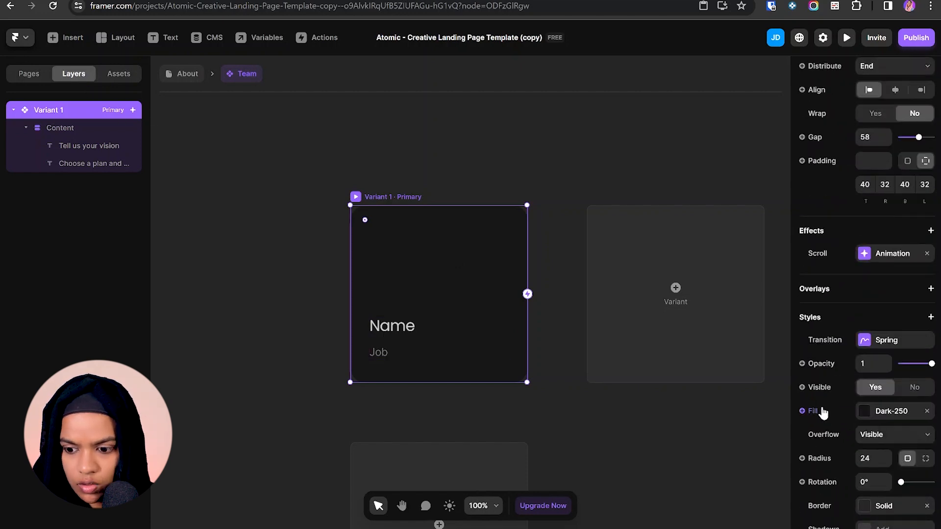
{"action": "left_click", "coordinate": [871, 414]}
{"action": "left_click", "coordinate": [759, 174]}
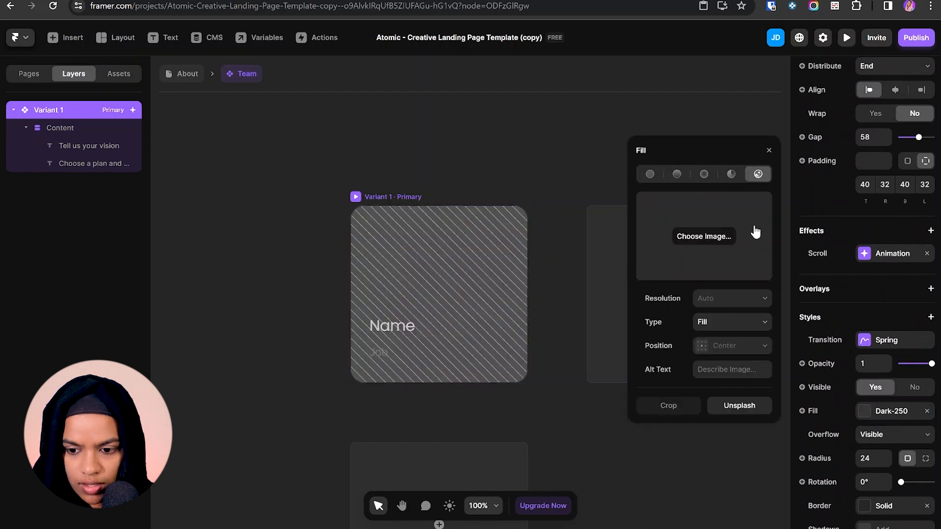
{"action": "left_click", "coordinate": [705, 237]}
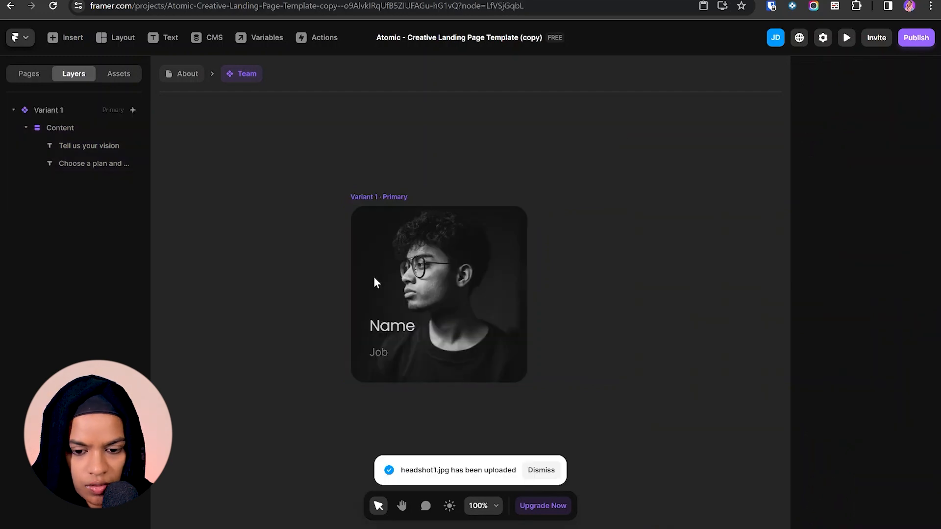
- Set the gap between the Name and Job texts in the Content stack to 5
{"action": "left_click", "coordinate": [396, 197]}
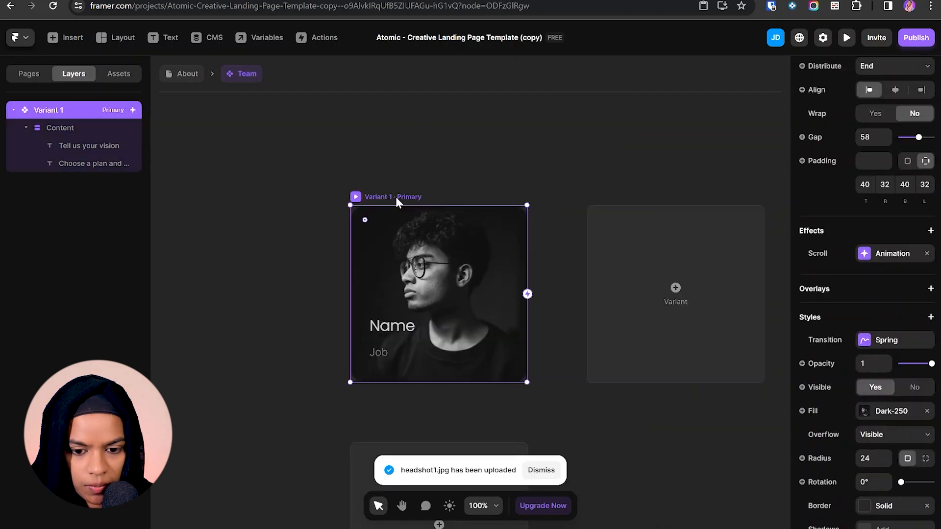
{"action": "scroll", "coordinate": [398, 236], "scroll_direction": "down", "scroll_amount": 1}
{"action": "left_click", "coordinate": [401, 273]}
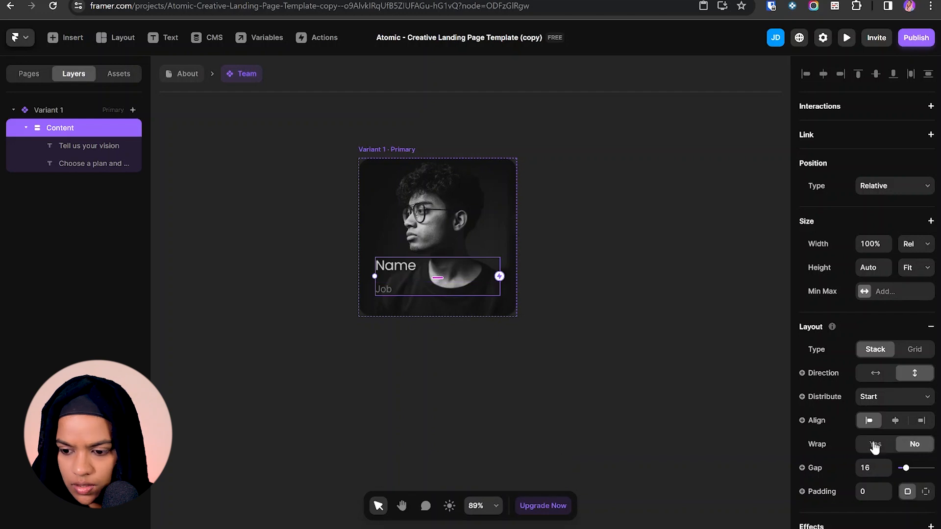
{"action": "left_click", "coordinate": [867, 468]}
{"action": "type", "text": "5"}
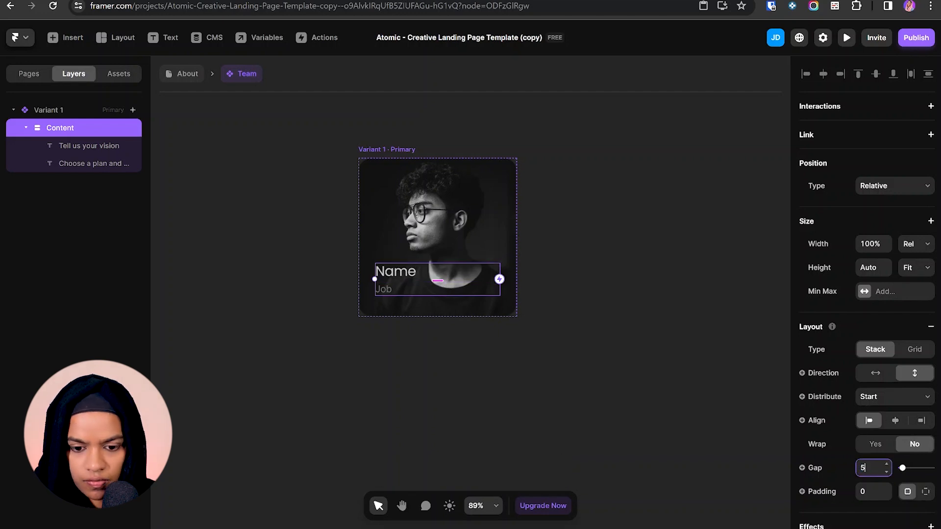
{"action": "left_click", "coordinate": [637, 396]}
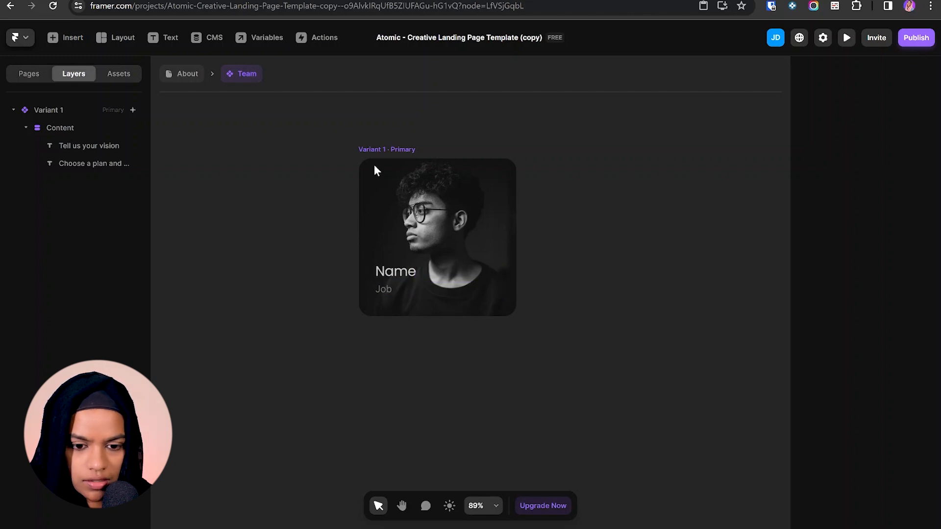
- Draw a frame about 339 by 318 over the team card and nest it inside Variant 1 above Content
{"action": "left_click", "coordinate": [450, 269]}
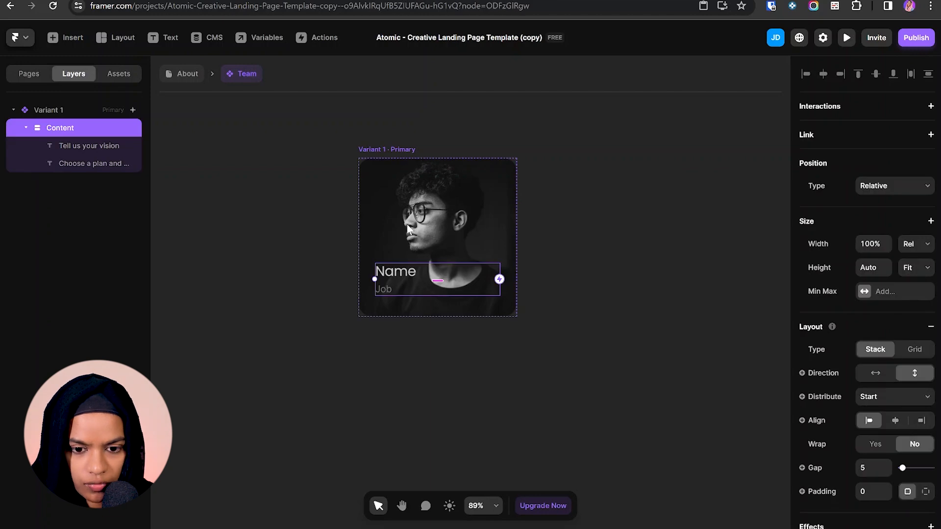
{"action": "key", "text": "f"}
{"action": "left_click_drag", "start_coordinate": [345, 153], "coordinate": [524, 322]}
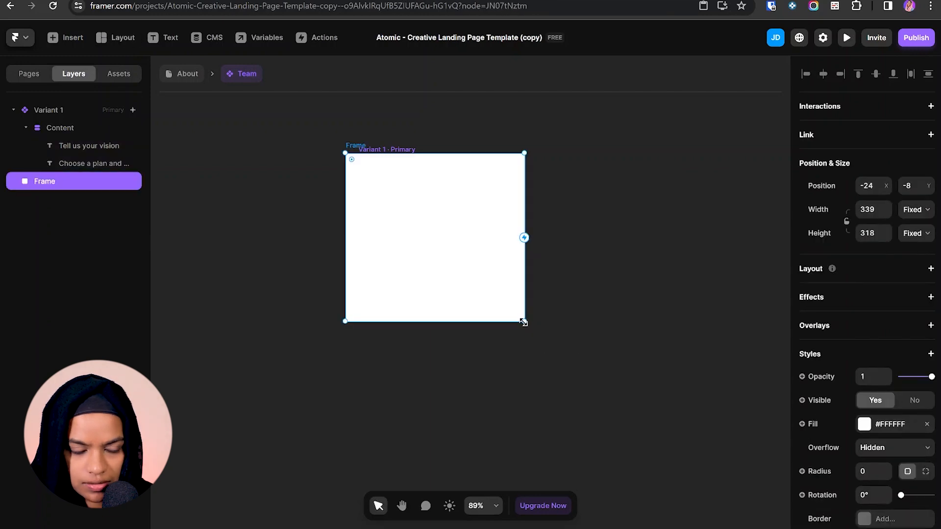
{"action": "left_click_drag", "start_coordinate": [41, 189], "coordinate": [42, 118]}
- Set the nested Frame's top, left, right and bottom offsets to 0 so it covers the whole card
{"action": "left_click", "coordinate": [869, 186]}
{"action": "left_click", "coordinate": [874, 199]}
{"action": "left_click", "coordinate": [870, 186]}
{"action": "type", "text": "0"}
{"action": "left_click", "coordinate": [839, 221]}
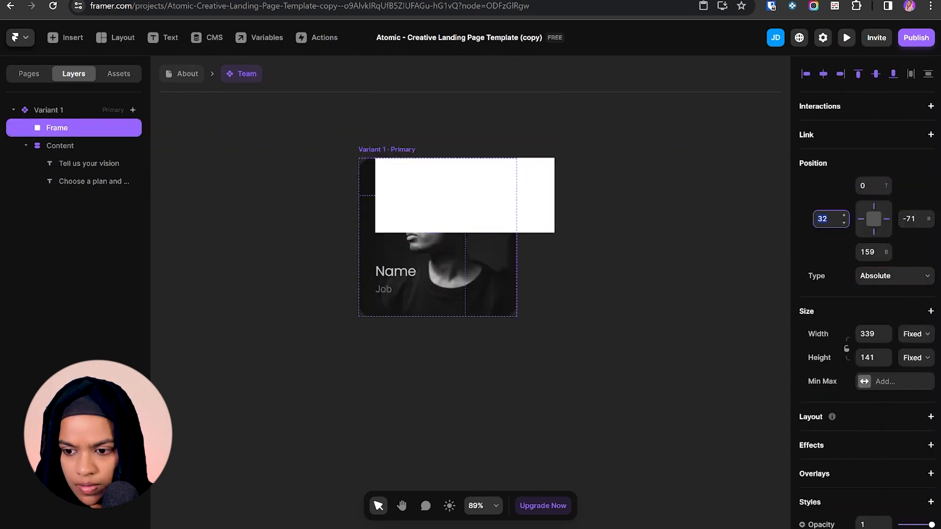
{"action": "key", "text": "Tab"}
{"action": "type", "text": "0"}
{"action": "key", "text": "Tab"}
{"action": "type", "text": "0"}
{"action": "key", "text": "Return"}
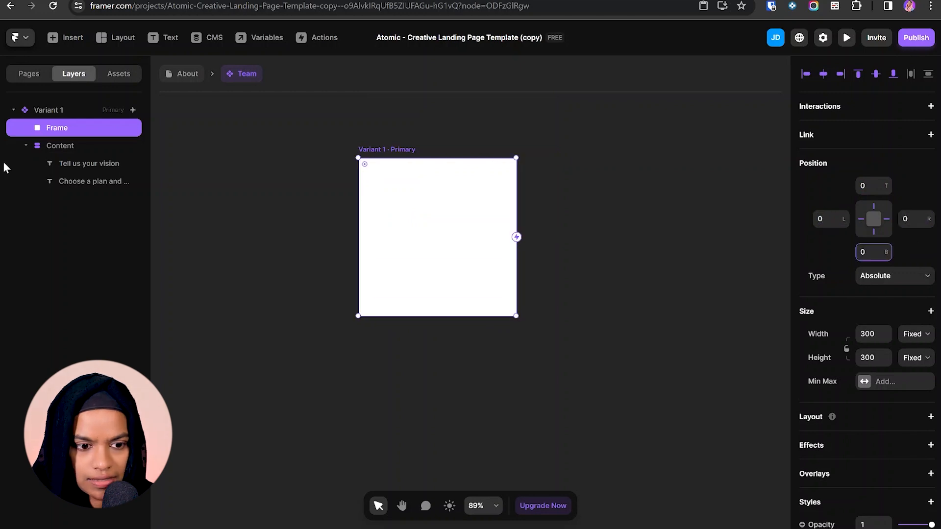
- Set Variant 1's overflow to Hidden so the overlay frame is clipped to the card's rounded corners
{"action": "left_click", "coordinate": [56, 114]}
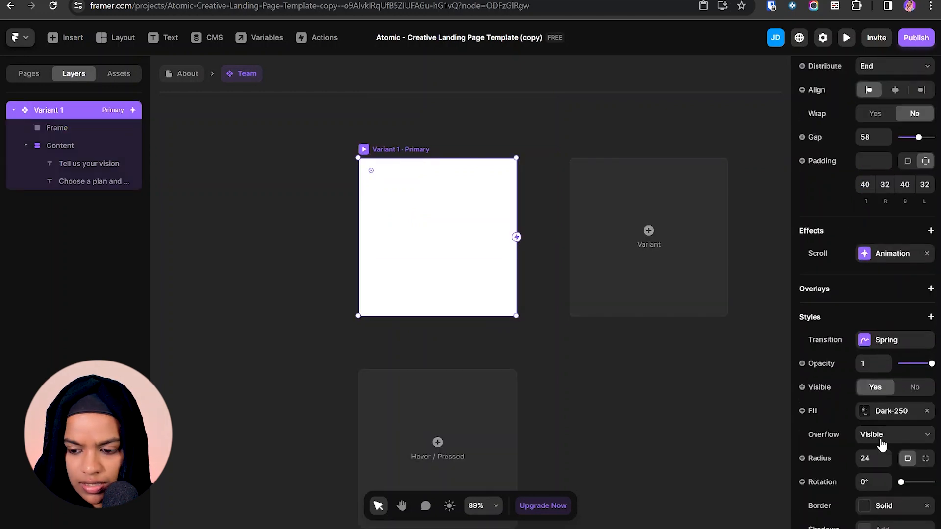
{"action": "left_click", "coordinate": [881, 444]}
{"action": "left_click", "coordinate": [882, 448]}
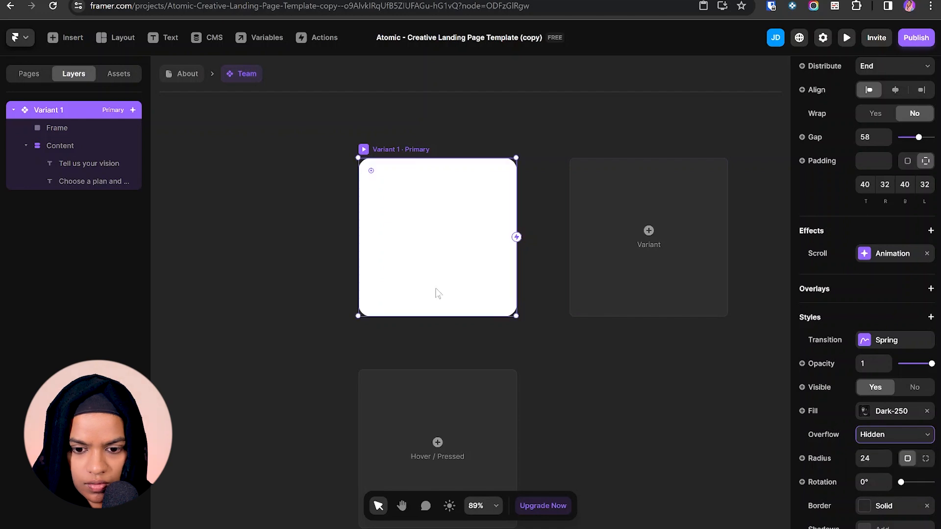
- Lower the overlay Frame's layer opacity to 0 and give it a dark fill colour at 50% opacity
{"action": "left_click", "coordinate": [65, 129]}
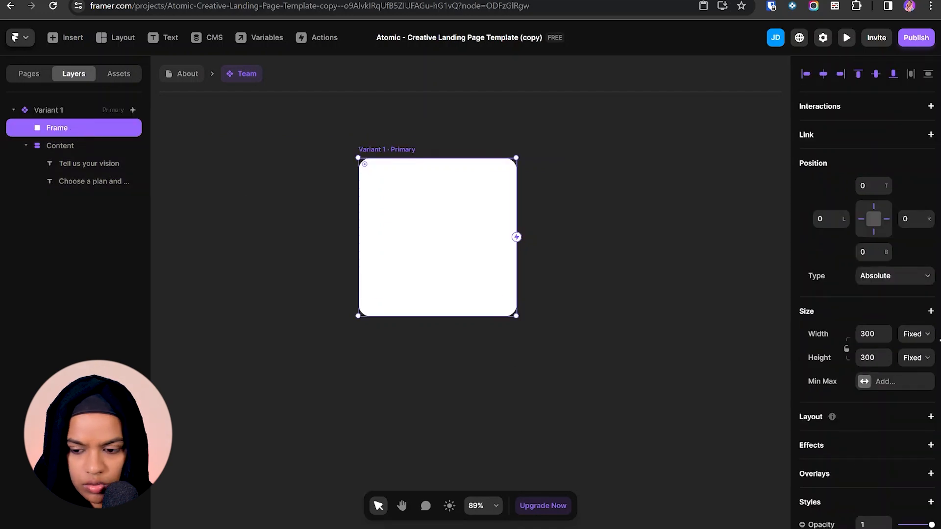
{"action": "scroll", "coordinate": [908, 457], "scroll_direction": "down", "scroll_amount": 5}
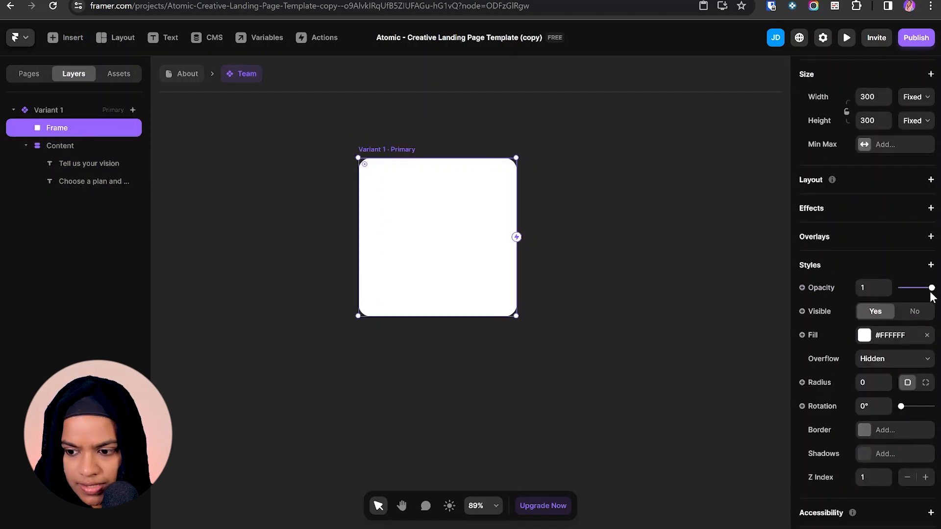
{"action": "left_click_drag", "start_coordinate": [933, 293], "coordinate": [900, 293]}
{"action": "left_click", "coordinate": [865, 335]}
{"action": "left_click_drag", "start_coordinate": [671, 221], "coordinate": [776, 283]}
{"action": "left_click", "coordinate": [716, 304]}
{"action": "type", "text": "50"}
{"action": "left_click", "coordinate": [564, 293]}
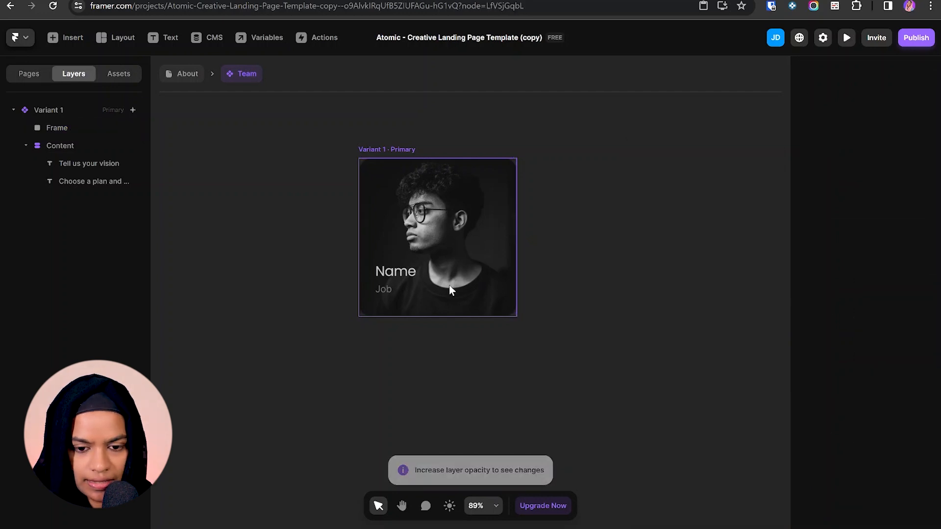
- Add a Hover variant to the Team card component's Variant 1
{"action": "left_click", "coordinate": [15, 109]}
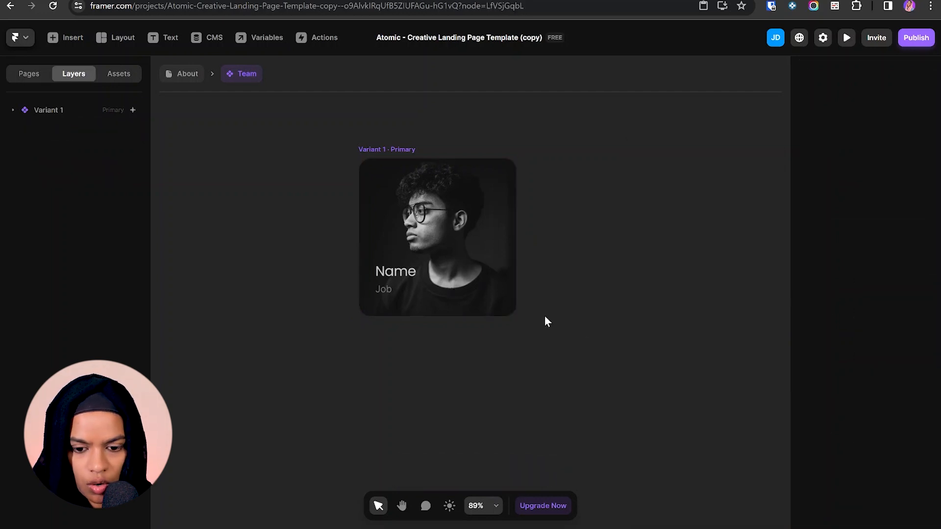
{"action": "left_click", "coordinate": [429, 276]}
{"action": "scroll", "coordinate": [467, 326], "scroll_direction": "down", "scroll_amount": 2}
{"action": "key", "text": "Escape"}
{"action": "left_click", "coordinate": [446, 399]}
- Lock the dark overlay Frame inside Variant 1 of the Team component
{"action": "left_click", "coordinate": [466, 410]}
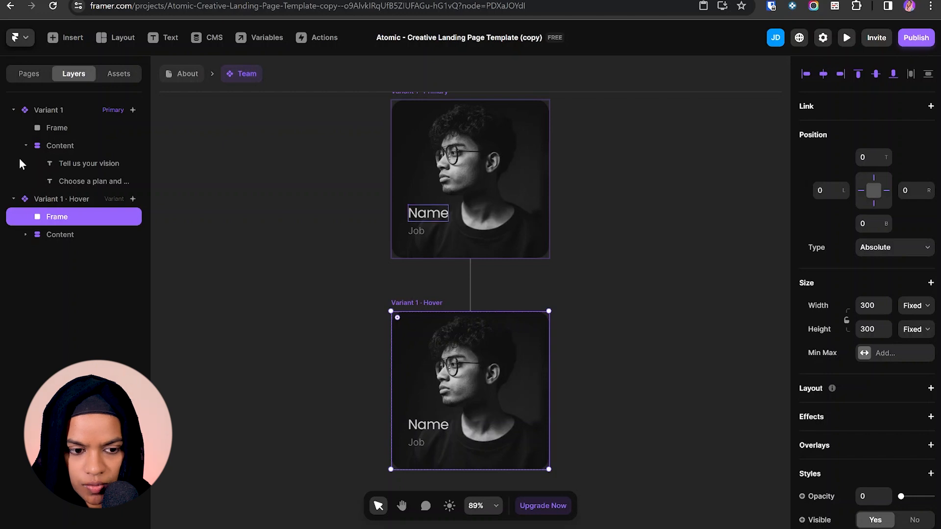
{"action": "left_click", "coordinate": [69, 128]}
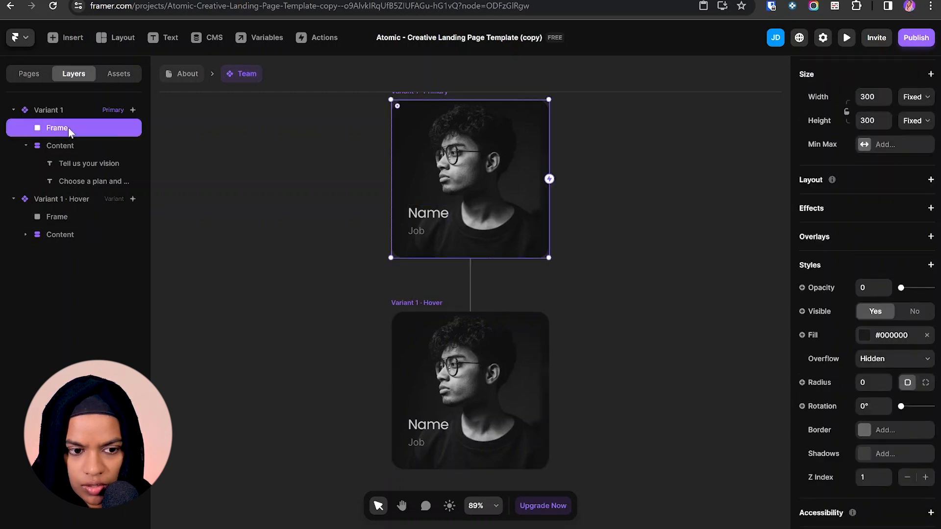
{"action": "right_click", "coordinate": [68, 127]}
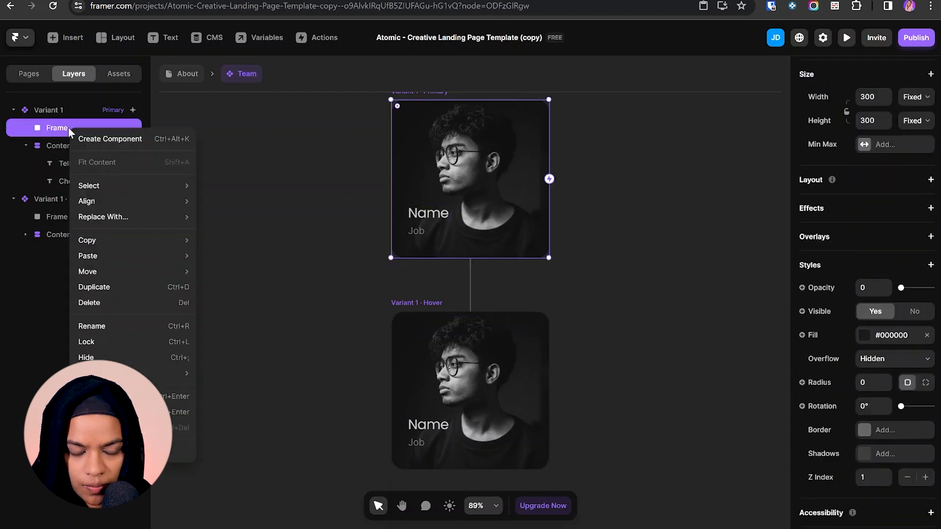
{"action": "left_click", "coordinate": [98, 342]}
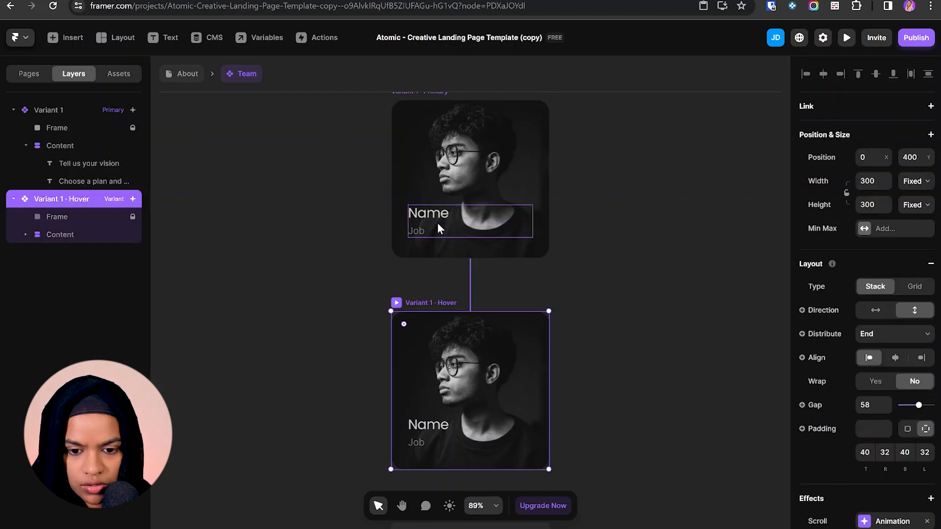
- Set the Content stack's opacity to 0 in Variant 1 and to 1 in the Hover variant
{"action": "left_click", "coordinate": [439, 226]}
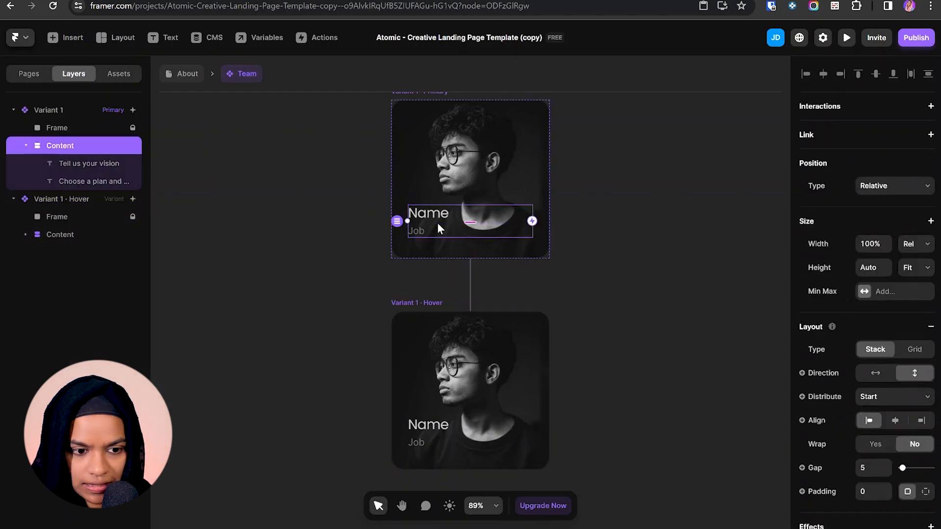
{"action": "scroll", "coordinate": [911, 416], "scroll_direction": "down", "scroll_amount": 5}
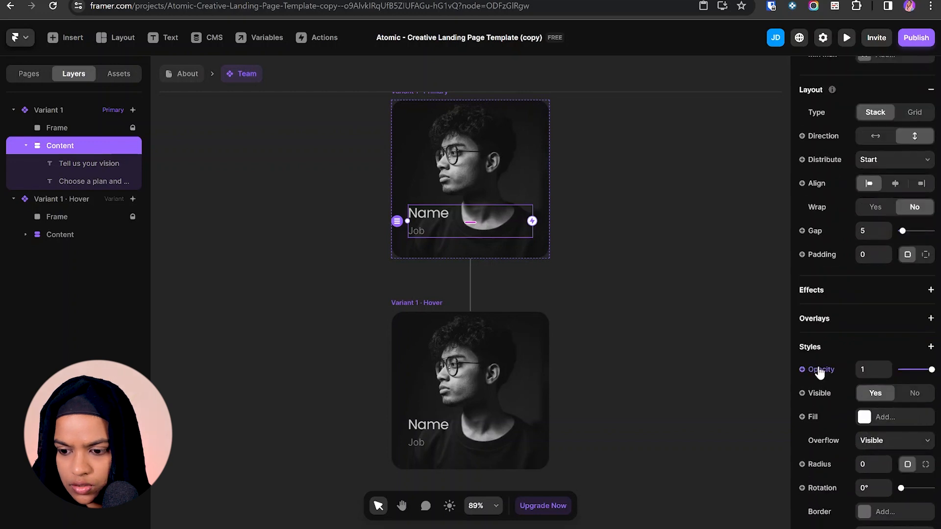
{"action": "left_click_drag", "start_coordinate": [930, 370], "coordinate": [843, 378]}
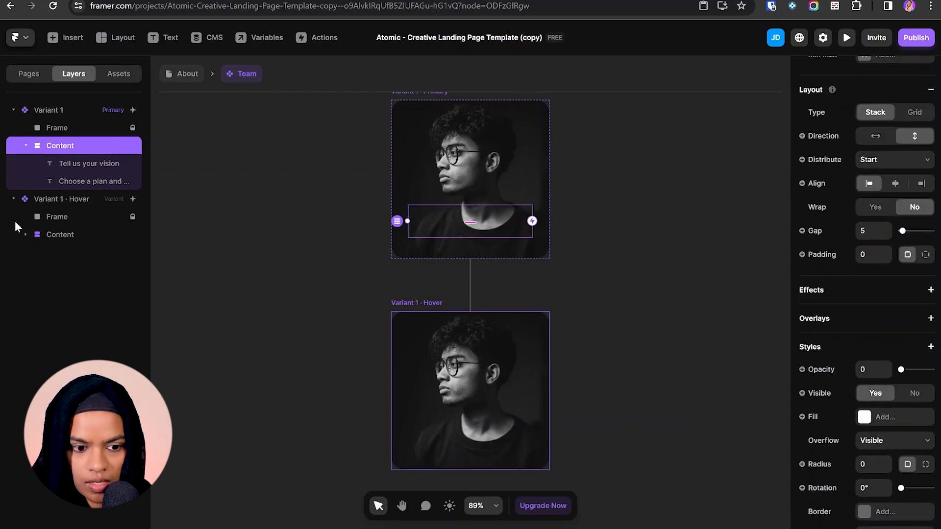
{"action": "left_click", "coordinate": [41, 237]}
{"action": "scroll", "coordinate": [852, 416], "scroll_direction": "down", "scroll_amount": 4}
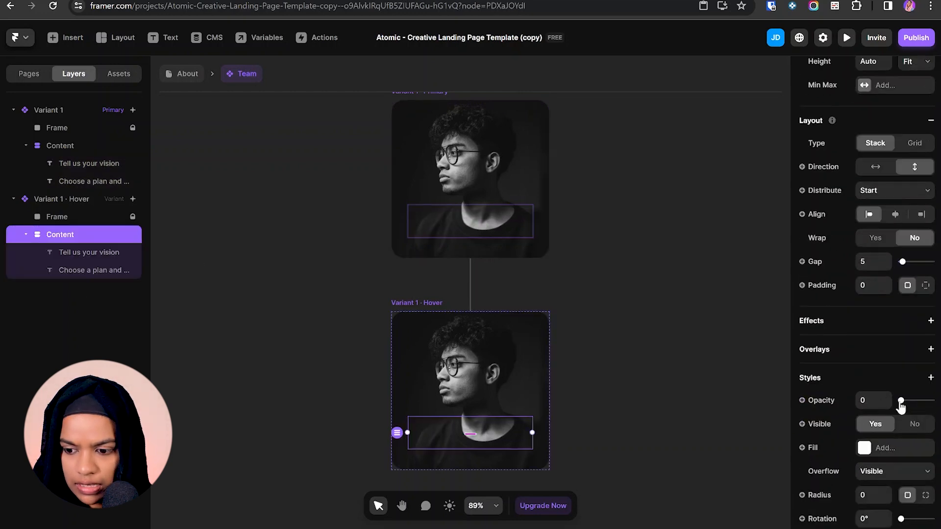
{"action": "left_click_drag", "start_coordinate": [901, 401], "coordinate": [939, 413]}
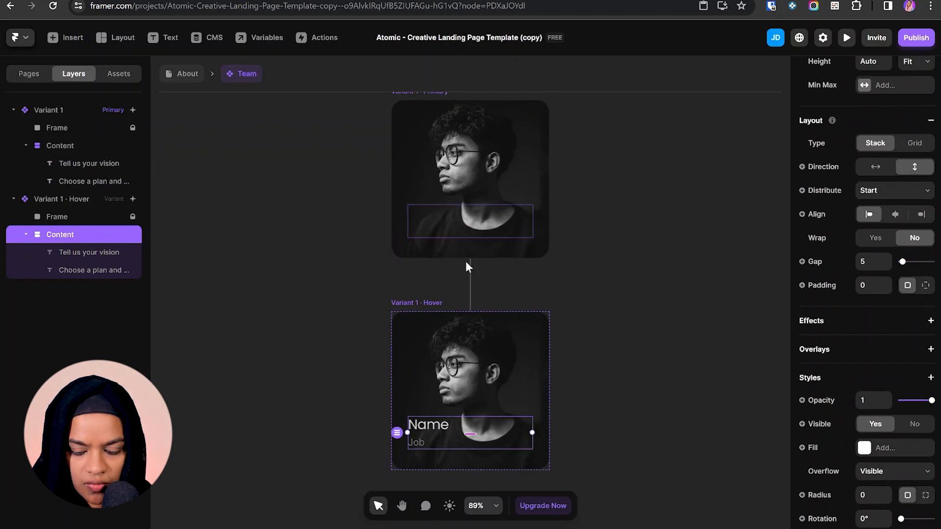
- Set the bottom padding to 30 in Variant 1 and to 40 in the Hover variant
{"action": "left_click", "coordinate": [64, 113]}
{"action": "scroll", "coordinate": [899, 441], "scroll_direction": "down", "scroll_amount": 4}
{"action": "scroll", "coordinate": [839, 216], "scroll_direction": "up", "scroll_amount": 4}
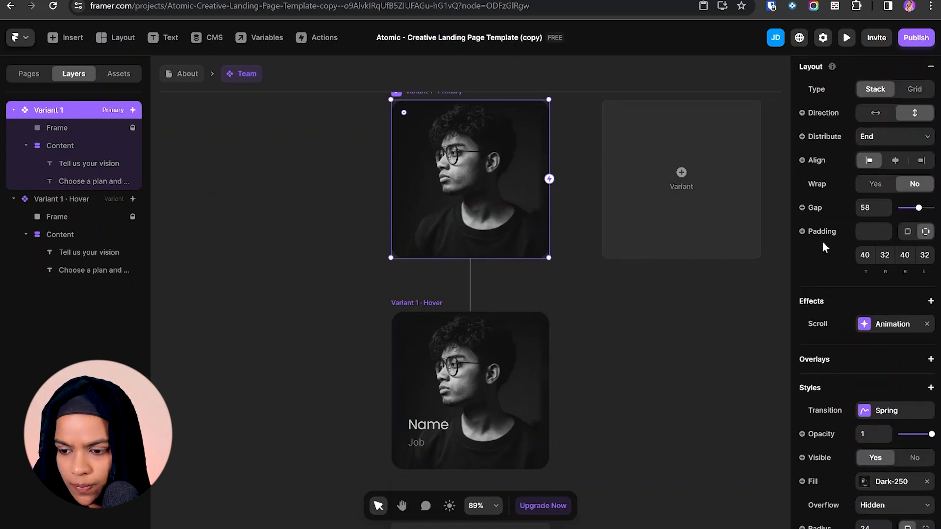
{"action": "left_click", "coordinate": [905, 255]}
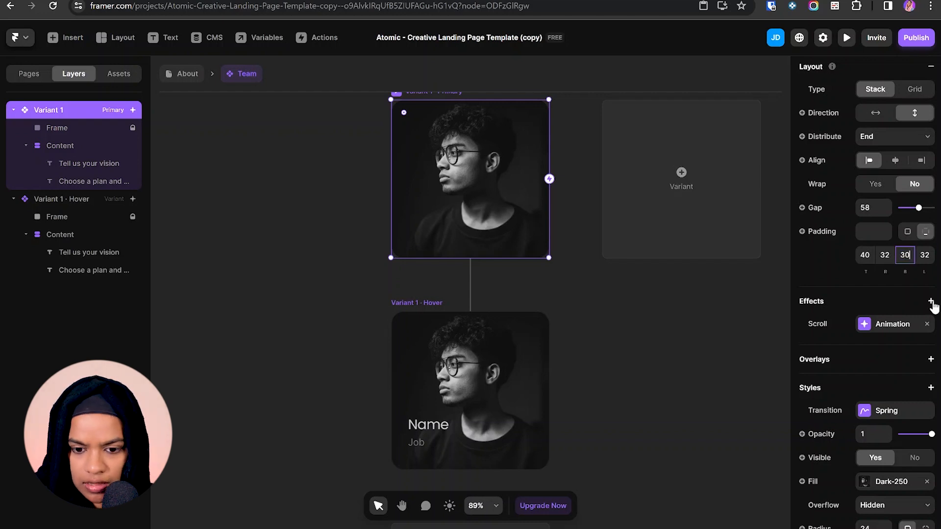
{"action": "left_click", "coordinate": [74, 199]}
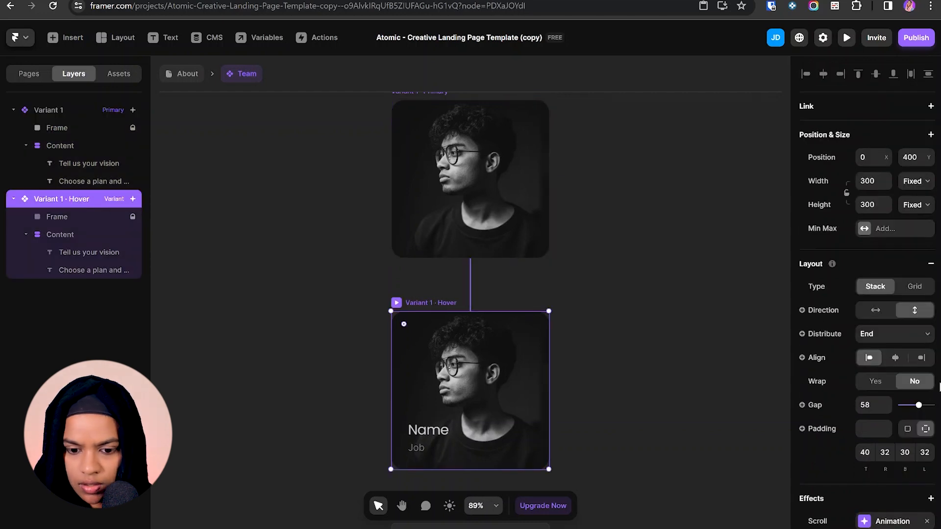
{"action": "left_click", "coordinate": [905, 453]}
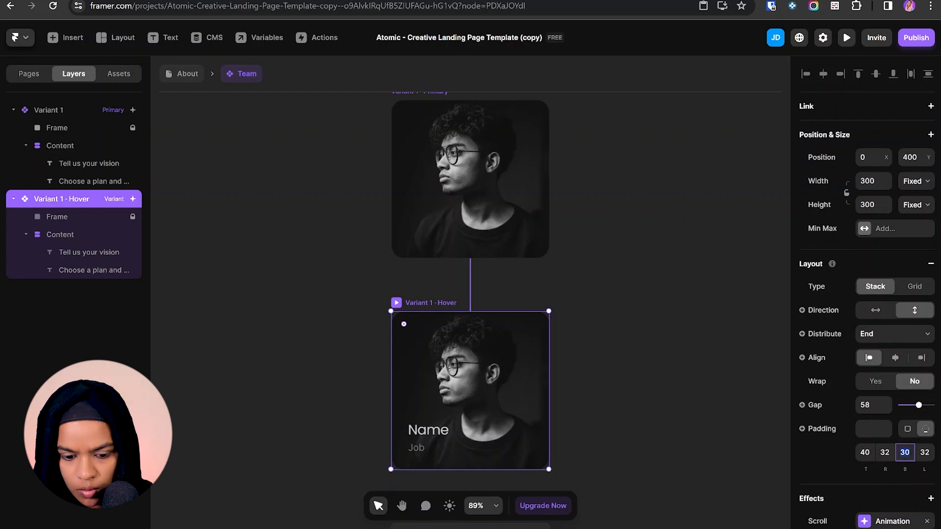
{"action": "key", "text": "Return"}
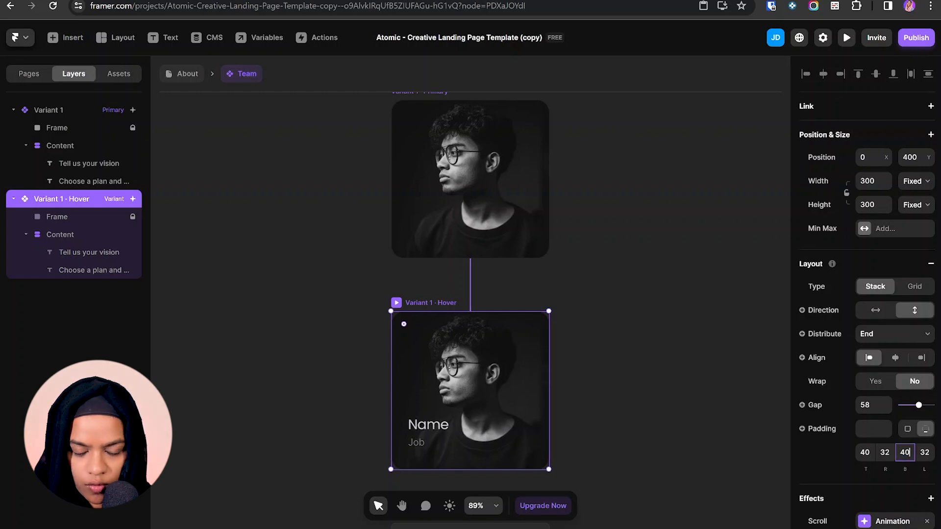
- Raise the overlay Frame's layer opacity to its maximum in the Hover variant so the card darkens on hover
{"action": "left_click", "coordinate": [53, 217]}
{"action": "left_click", "coordinate": [54, 217]}
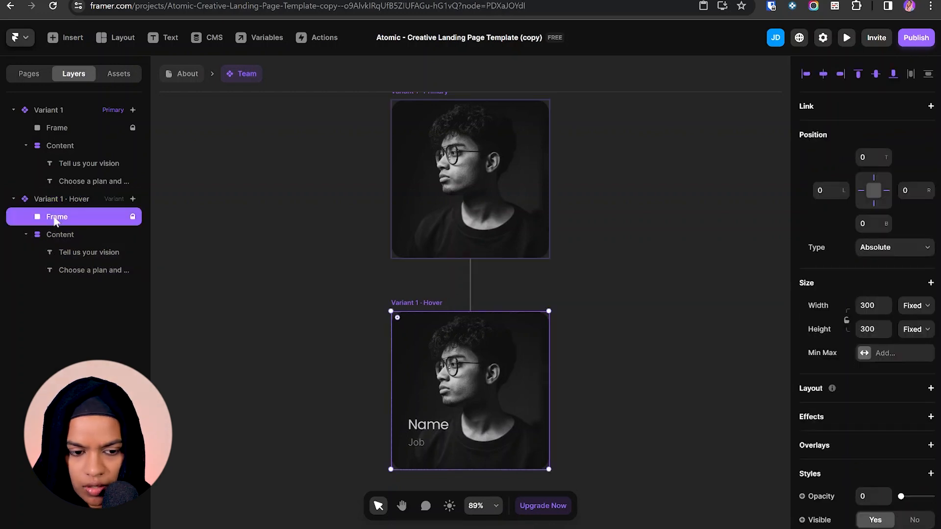
{"action": "scroll", "coordinate": [677, 421], "scroll_direction": "down", "scroll_amount": 1}
{"action": "scroll", "coordinate": [901, 440], "scroll_direction": "down", "scroll_amount": 1}
{"action": "left_click_drag", "start_coordinate": [903, 440], "coordinate": [940, 447]}
{"action": "left_click", "coordinate": [677, 383]}
{"action": "scroll", "coordinate": [612, 363], "scroll_direction": "down", "scroll_amount": 1}
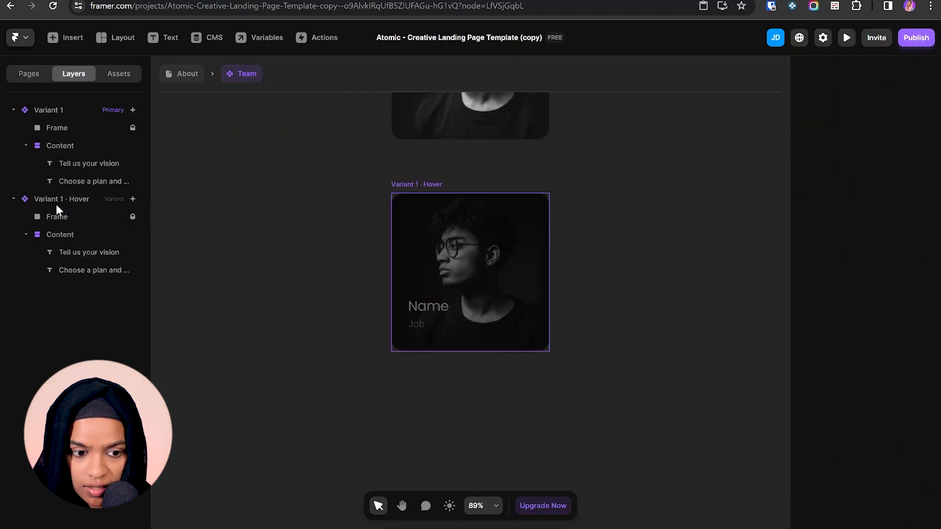
- Create an image variable named Image from Variant 1's fill in the Team component
{"action": "left_click", "coordinate": [72, 127]}
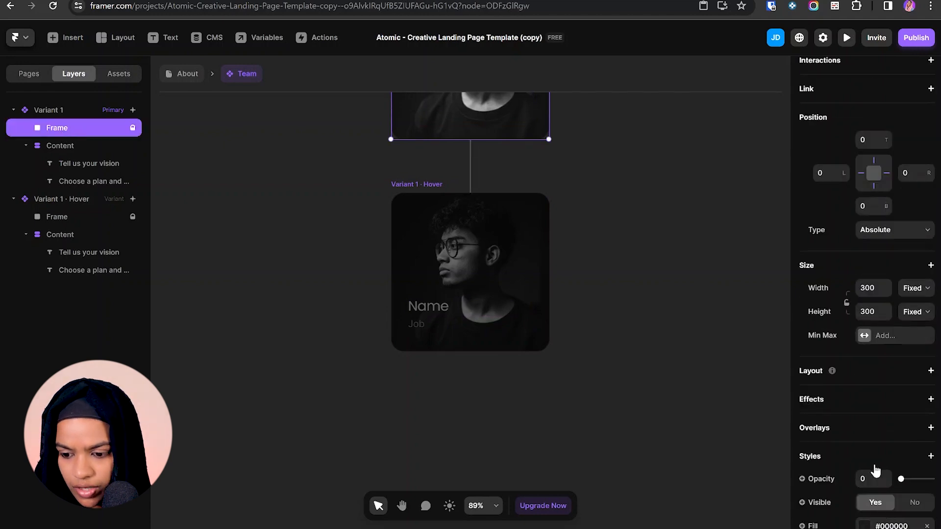
{"action": "scroll", "coordinate": [876, 470], "scroll_direction": "down", "scroll_amount": 4}
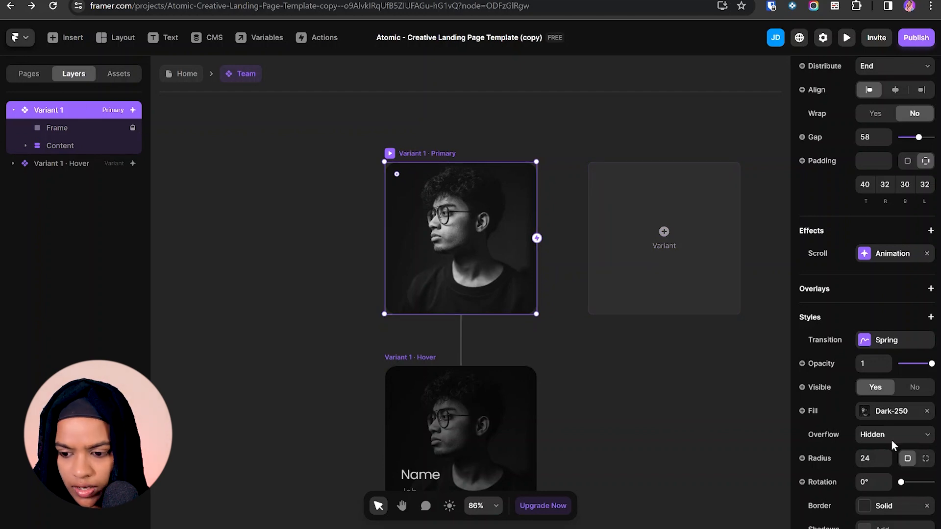
{"action": "left_click", "coordinate": [812, 413]}
{"action": "mouse_move", "coordinate": [814, 432]}
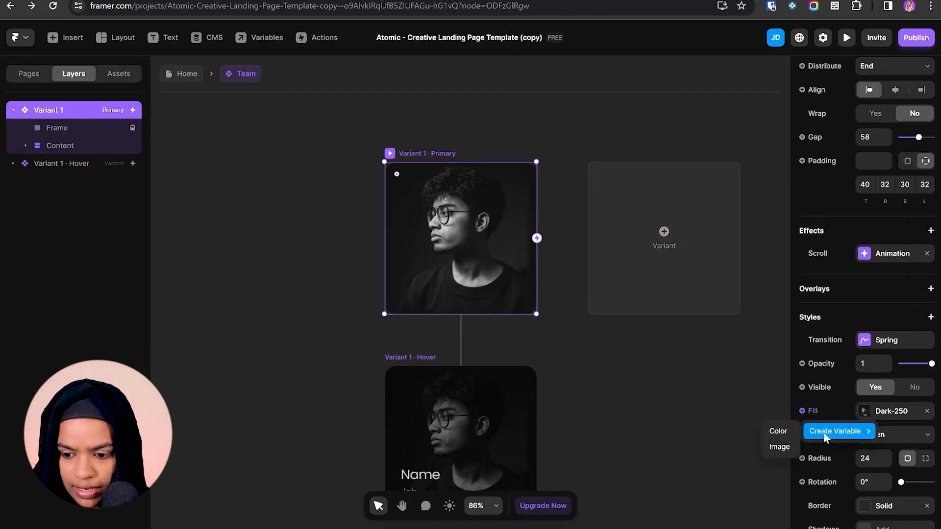
{"action": "left_click", "coordinate": [780, 447]}
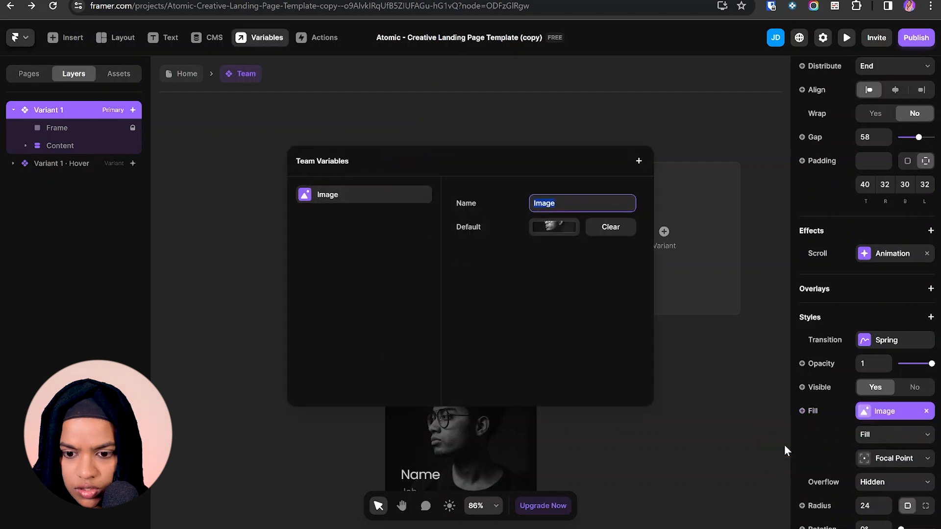
{"action": "key", "text": "Escape"}
{"action": "scroll", "coordinate": [524, 298], "scroll_direction": "down", "scroll_amount": 2}
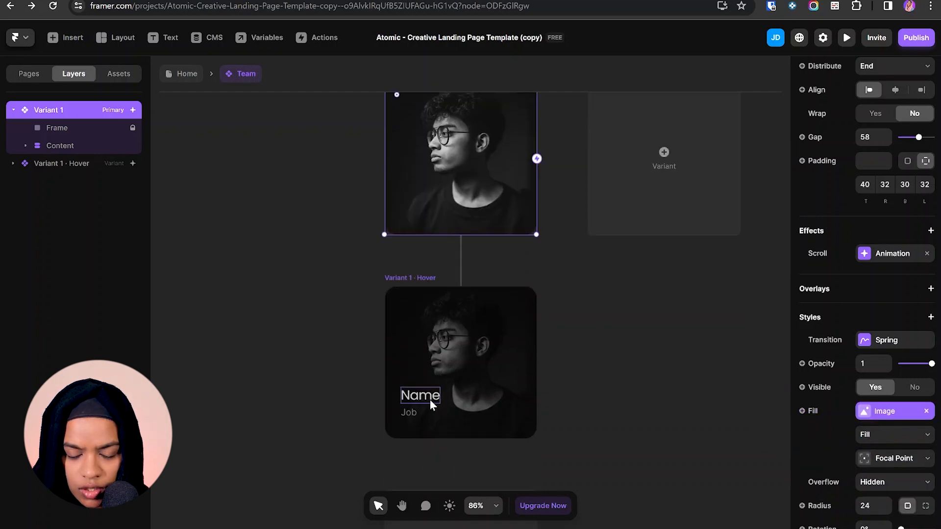
- Create a variable called Name from the text content of Variant 1's name layer
{"action": "left_click", "coordinate": [430, 399]}
{"action": "left_click", "coordinate": [419, 416]}
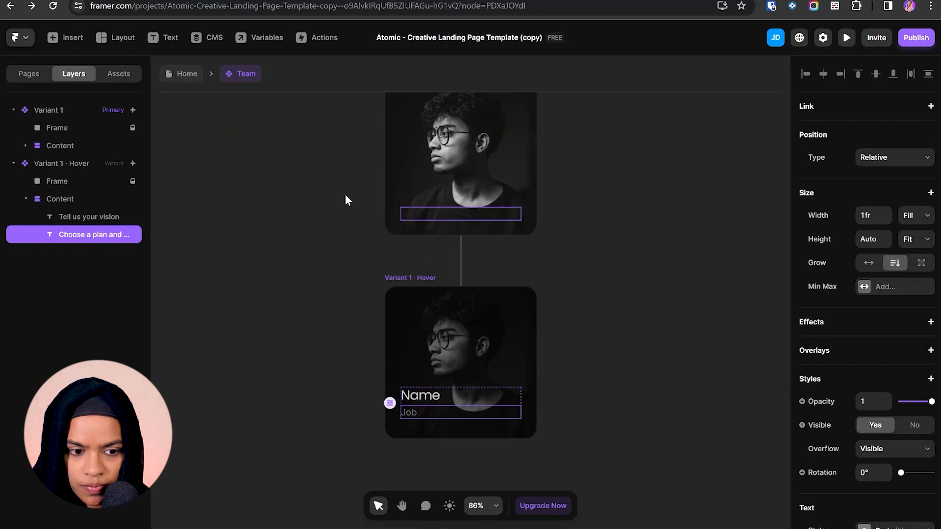
{"action": "left_click", "coordinate": [66, 145]}
{"action": "left_click", "coordinate": [77, 164]}
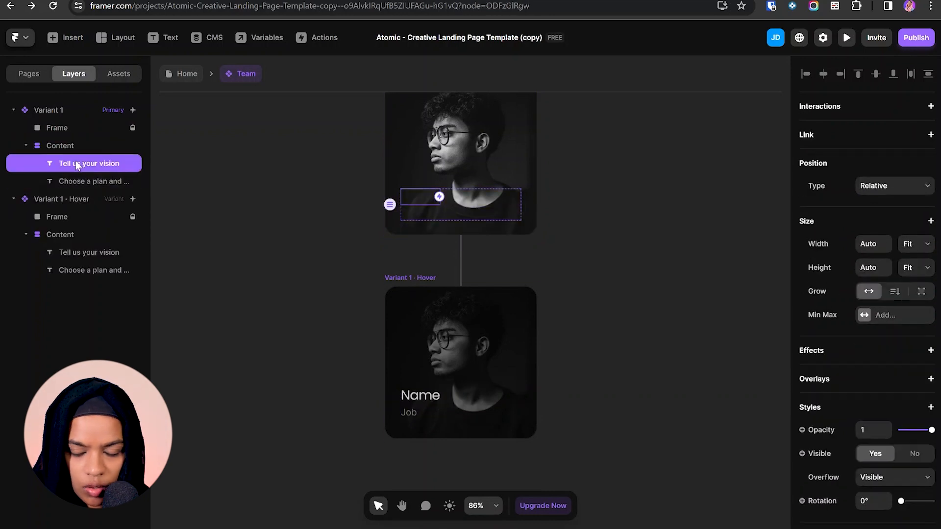
{"action": "scroll", "coordinate": [824, 344], "scroll_direction": "down", "scroll_amount": 5}
{"action": "left_click", "coordinate": [823, 346]}
{"action": "mouse_move", "coordinate": [839, 385]}
{"action": "mouse_move", "coordinate": [836, 366]}
{"action": "left_click", "coordinate": [780, 367]}
{"action": "double_click", "coordinate": [542, 203]}
{"action": "type", "text": "Name"}
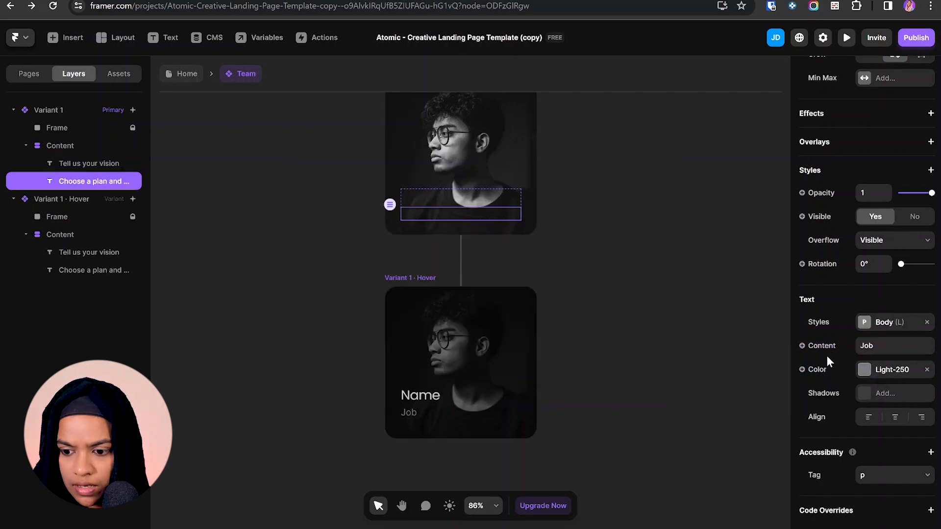
- Create a variable called Job from the text content of Variant 1's job title layer
{"action": "left_click", "coordinate": [825, 347]}
{"action": "mouse_move", "coordinate": [823, 380]}
{"action": "mouse_move", "coordinate": [835, 366]}
{"action": "left_click", "coordinate": [779, 366]}
{"action": "type", "text": "Job"}
{"action": "key", "text": "Escape"}
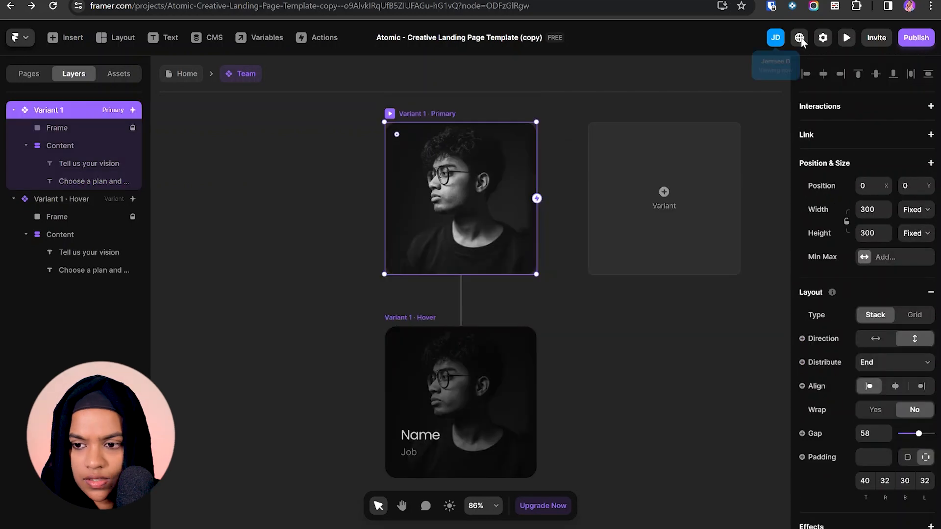
- Preview the Team card and check its hover effect
{"action": "left_click", "coordinate": [849, 38]}
{"action": "key", "text": "Escape"}
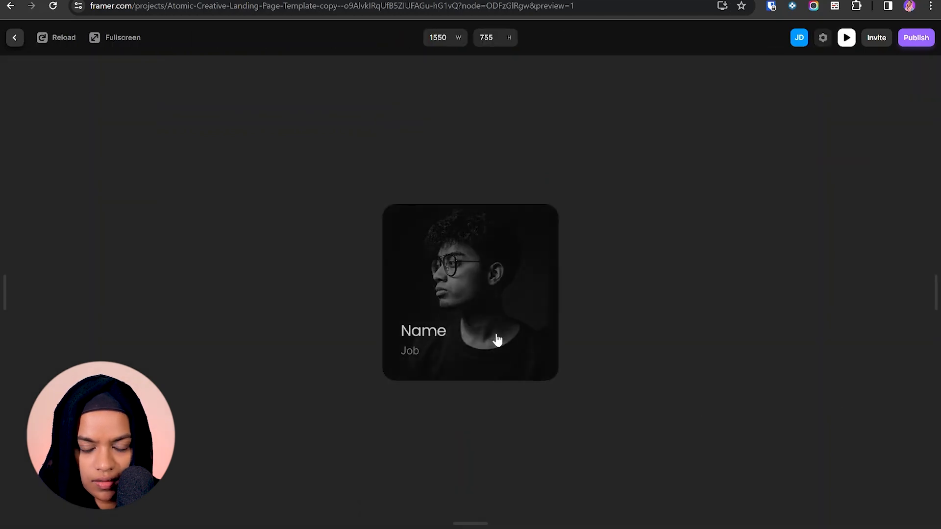
{"action": "mouse_move", "coordinate": [436, 305]}
{"action": "key", "text": "Escape"}
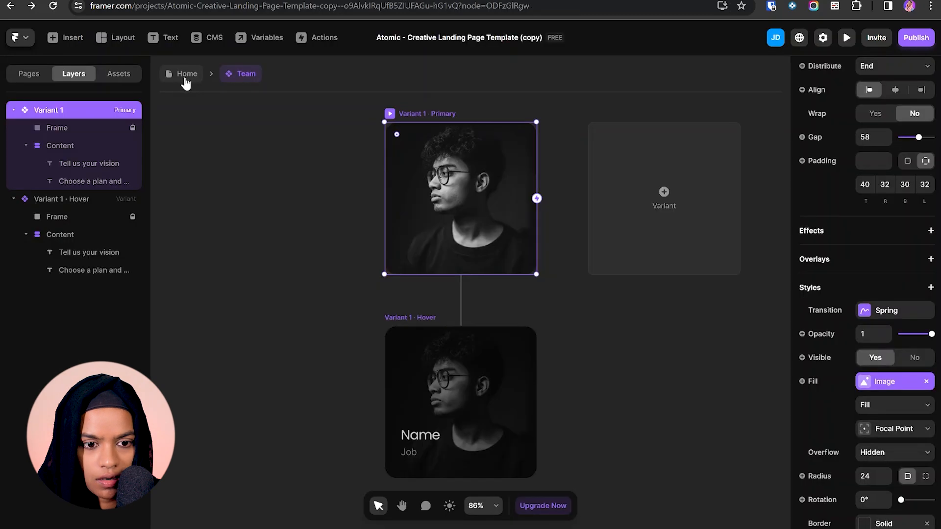
- Return to the /about page and delete the two remaining Item cards from the Our Team row
{"action": "left_click", "coordinate": [185, 76]}
{"action": "left_click", "coordinate": [74, 109]}
{"action": "left_click", "coordinate": [62, 166]}
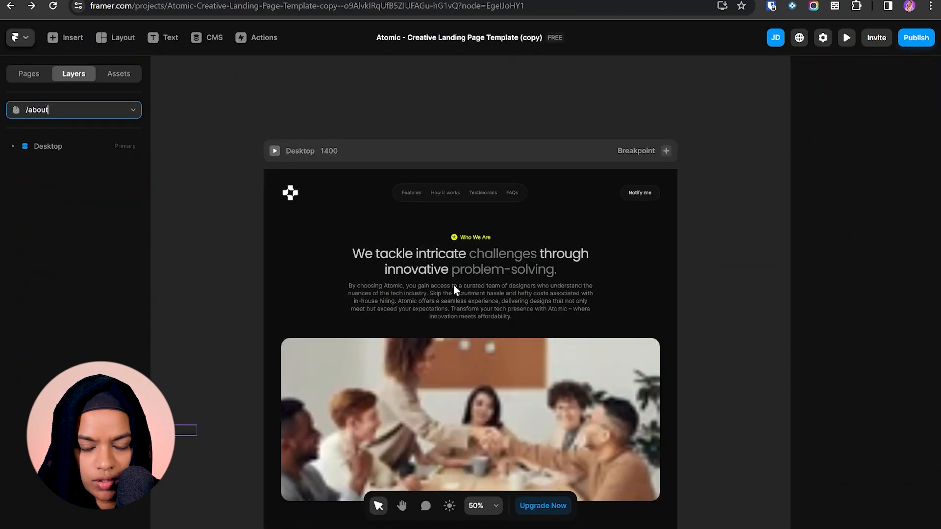
{"action": "scroll", "coordinate": [473, 302], "scroll_direction": "down", "scroll_amount": 10}
{"action": "left_click", "coordinate": [390, 214]}
{"action": "left_click", "coordinate": [90, 289]}
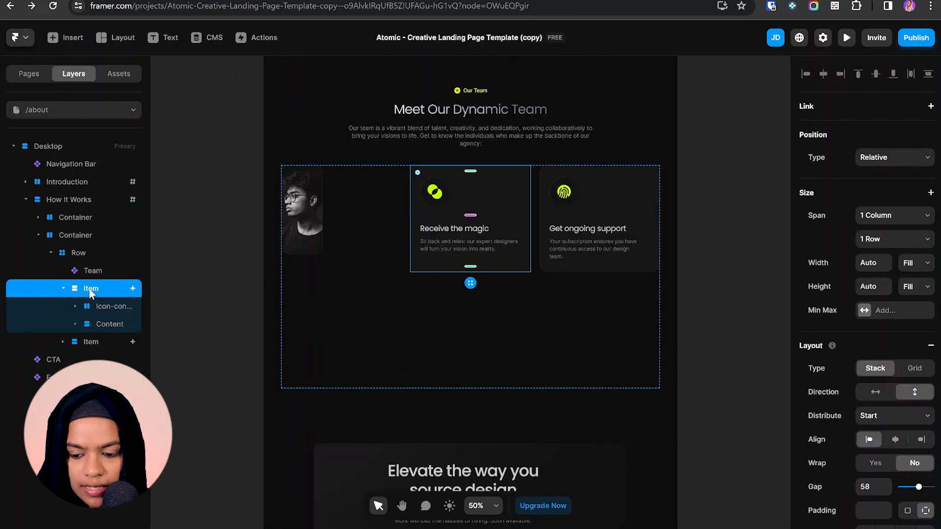
{"action": "key", "text": "Delete"}
{"action": "left_click", "coordinate": [90, 289]}
{"action": "key", "text": "Delete"}
- Duplicate the Team card five times in the row to make a grid of six, and select all six cards
{"action": "left_click", "coordinate": [99, 271]}
{"action": "key", "text": "ctrl+d"}
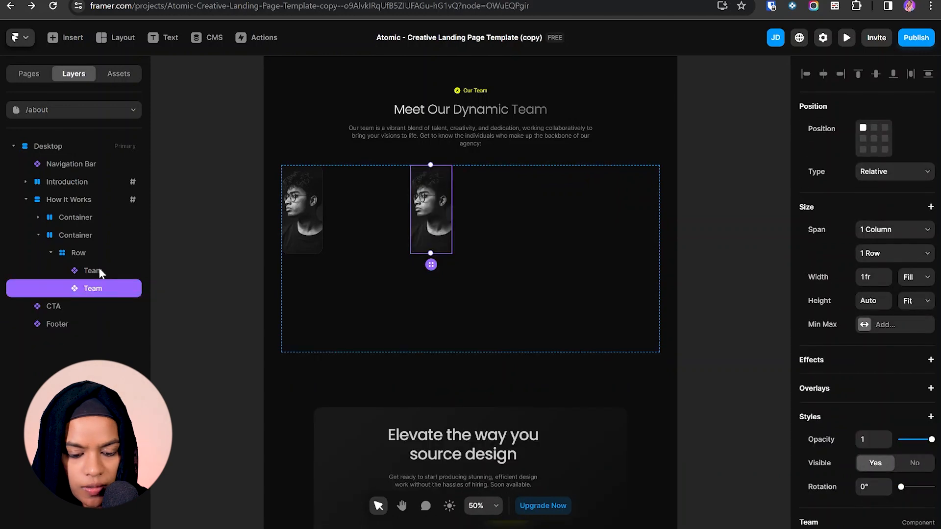
{"action": "key", "text": "ctrl+d"}
{"action": "key", "text": "ctrl+d"}
{"action": "key", "text": "ctrl+d"}
{"action": "key", "text": "ctrl+d"}
{"action": "left_click", "coordinate": [113, 360], "text": "shift"}
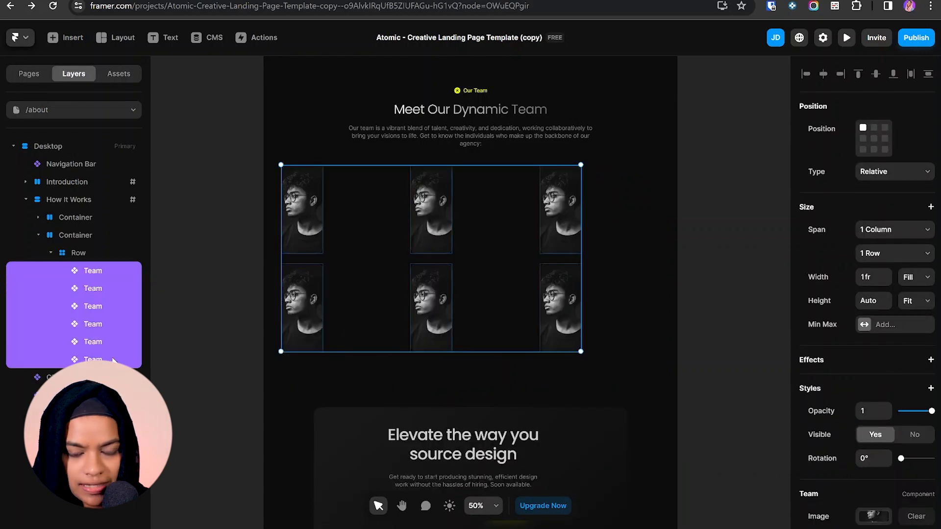
- Set the max width of the Container around the team card row to 1000
{"action": "left_click", "coordinate": [71, 237]}
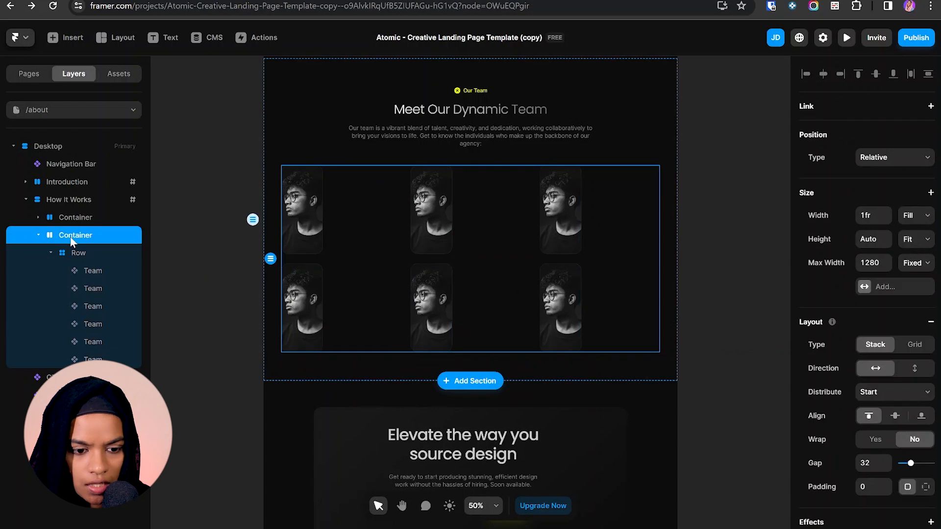
{"action": "left_click", "coordinate": [871, 264]}
{"action": "type", "text": "1000"}
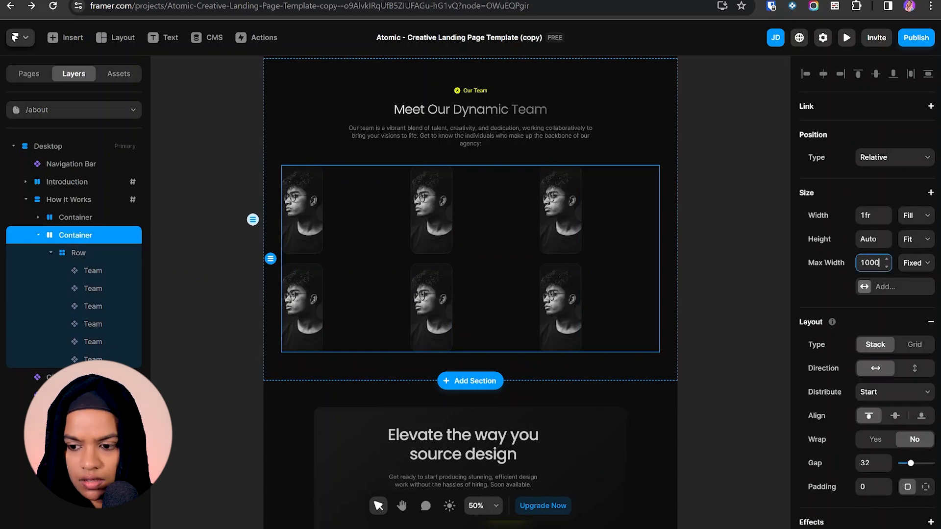
{"action": "key", "text": "Return"}
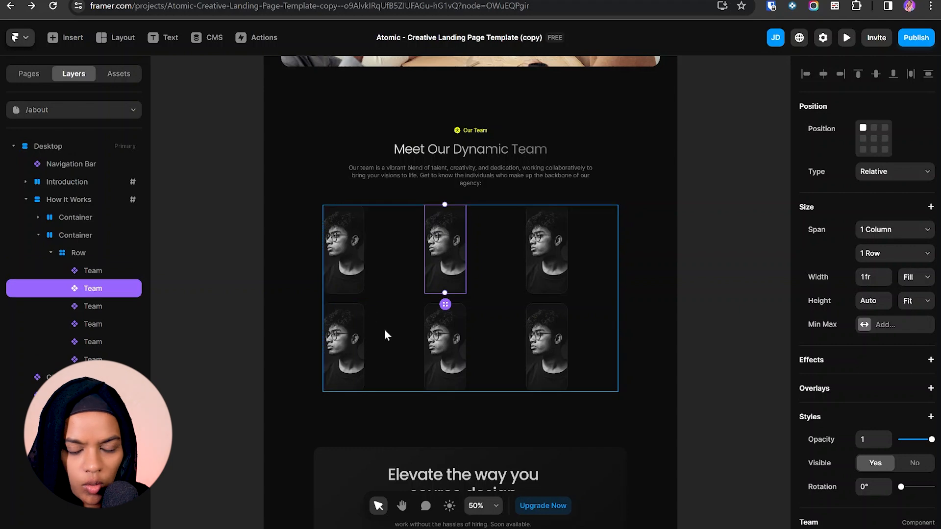
- Set the grid item height of the team card Row to Fit Content in its advanced layout settings
{"action": "left_click", "coordinate": [87, 254]}
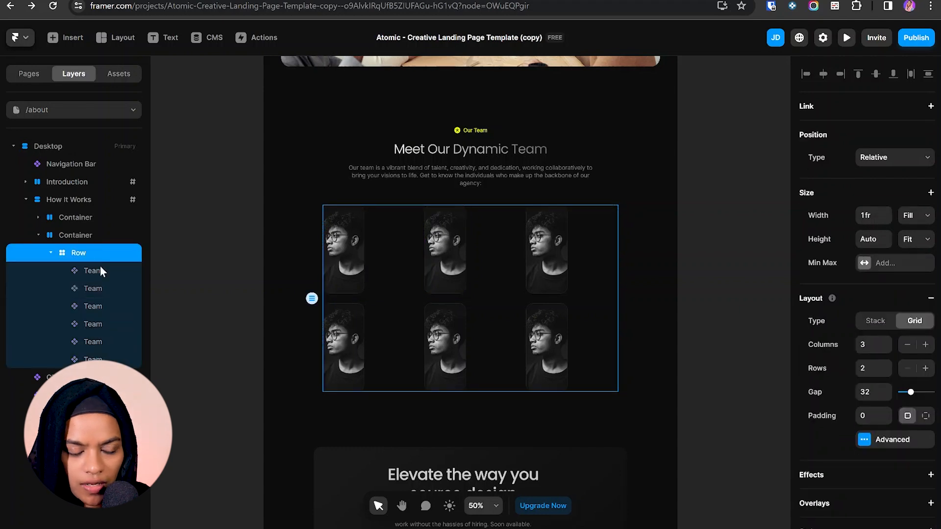
{"action": "left_click", "coordinate": [891, 441]}
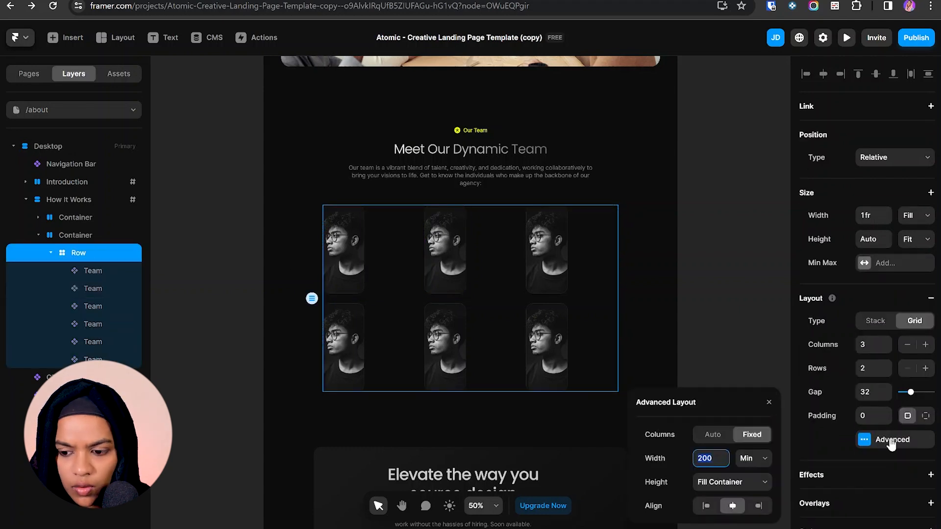
{"action": "left_click", "coordinate": [725, 482]}
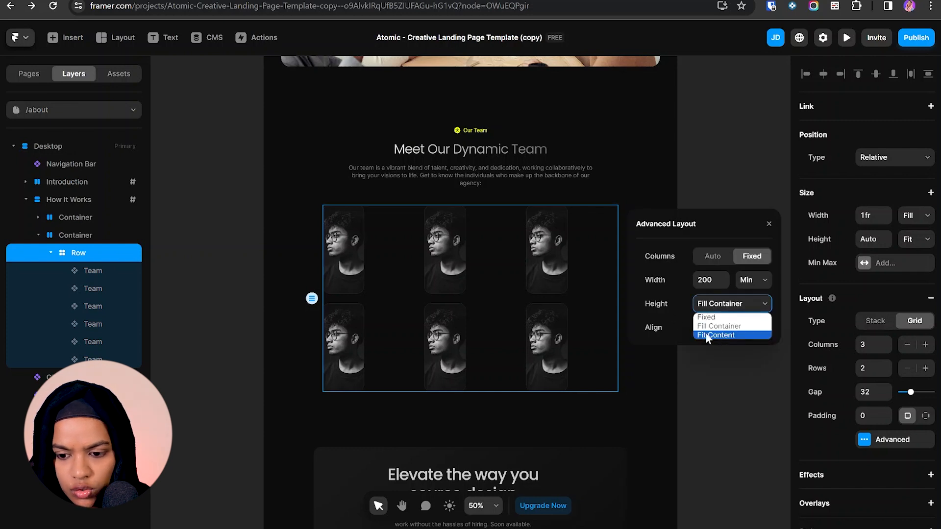
{"action": "left_click", "coordinate": [705, 332]}
{"action": "left_click", "coordinate": [81, 258]}
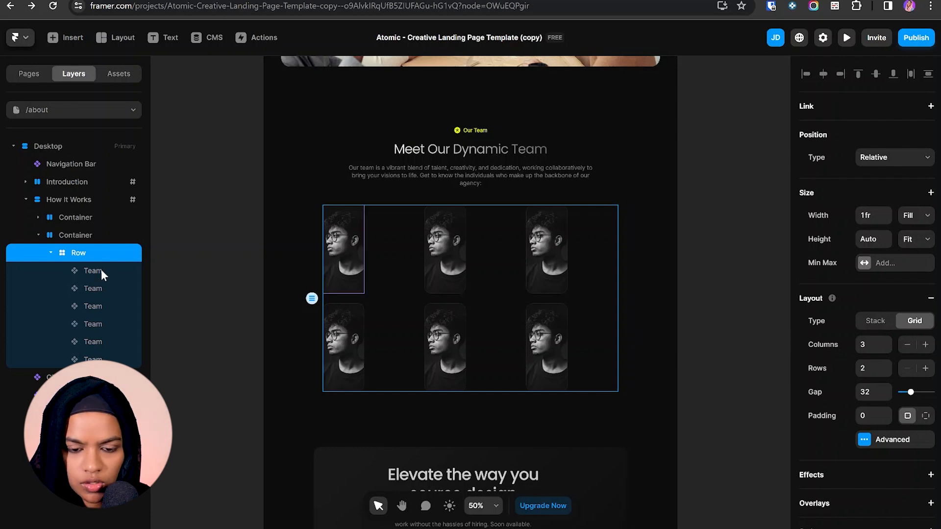
- Set the width of the first Team card and then of the other five Team cards to Auto
{"action": "left_click", "coordinate": [101, 271]}
{"action": "left_click", "coordinate": [871, 254]}
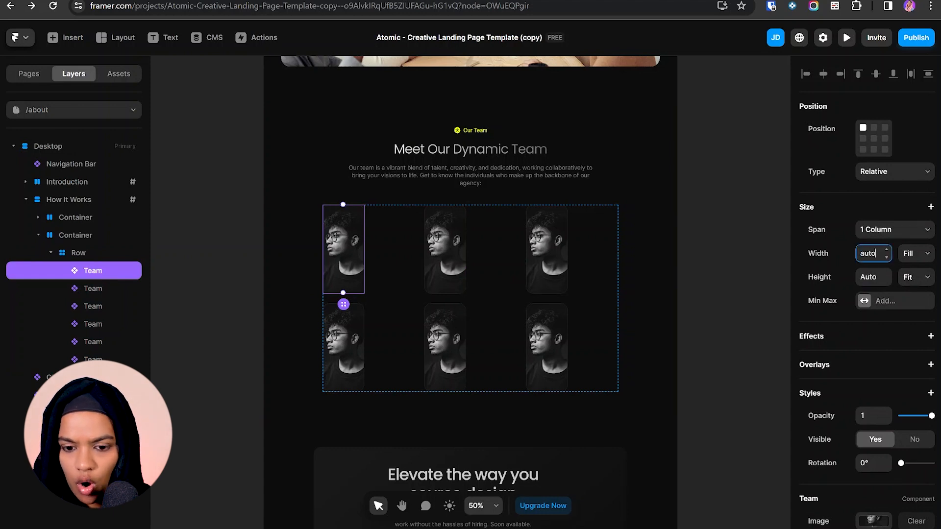
{"action": "type", "text": "auto"}
{"action": "key", "text": "Return"}
{"action": "left_click", "coordinate": [107, 289]}
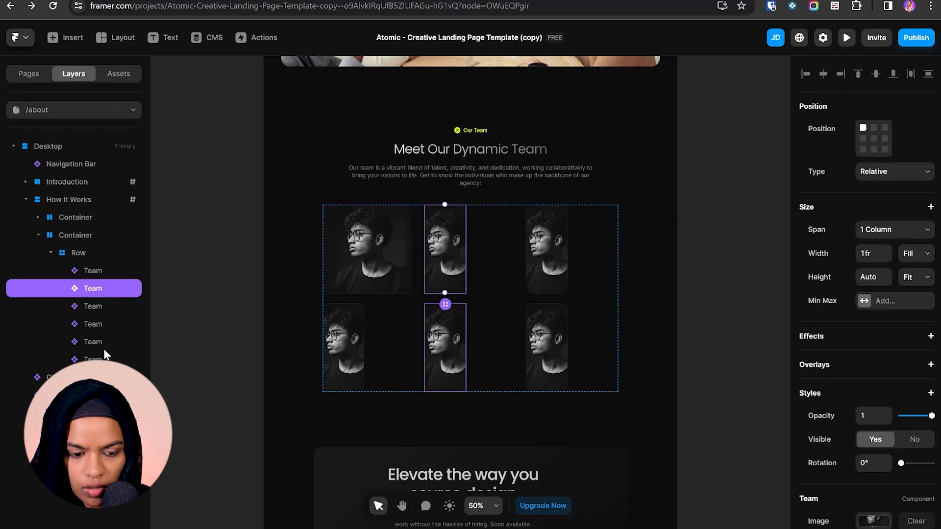
{"action": "left_click", "coordinate": [101, 360], "text": "shift"}
{"action": "left_click", "coordinate": [871, 254]}
{"action": "type", "text": "auto"}
{"action": "key", "text": "Return"}
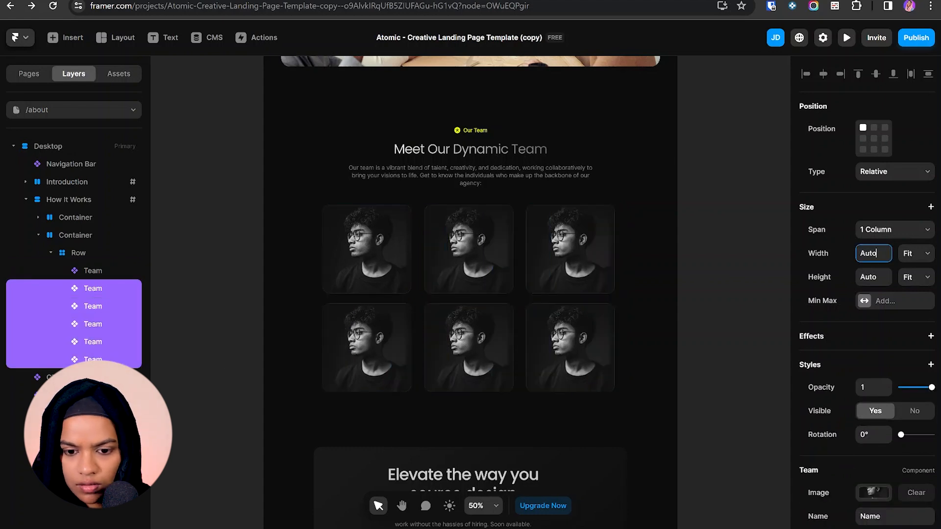
- Select all six Team cards in the Row and set their width to Fill
{"action": "left_click", "coordinate": [98, 271]}
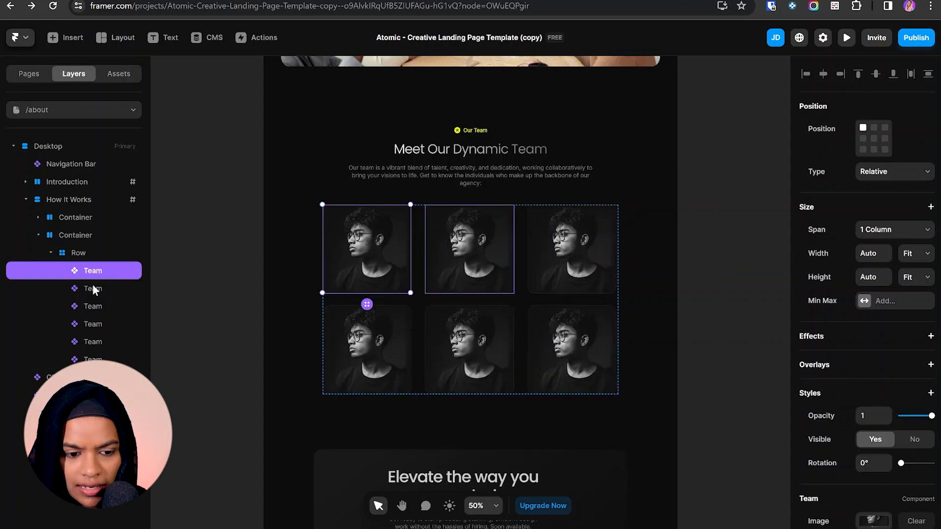
{"action": "key", "text": "ctrl+a"}
{"action": "left_click", "coordinate": [916, 253]}
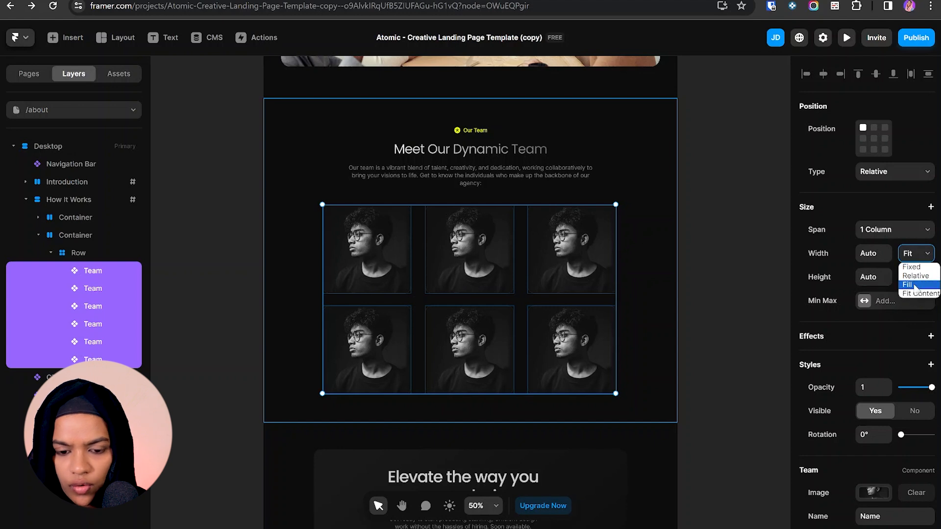
{"action": "left_click", "coordinate": [910, 285]}
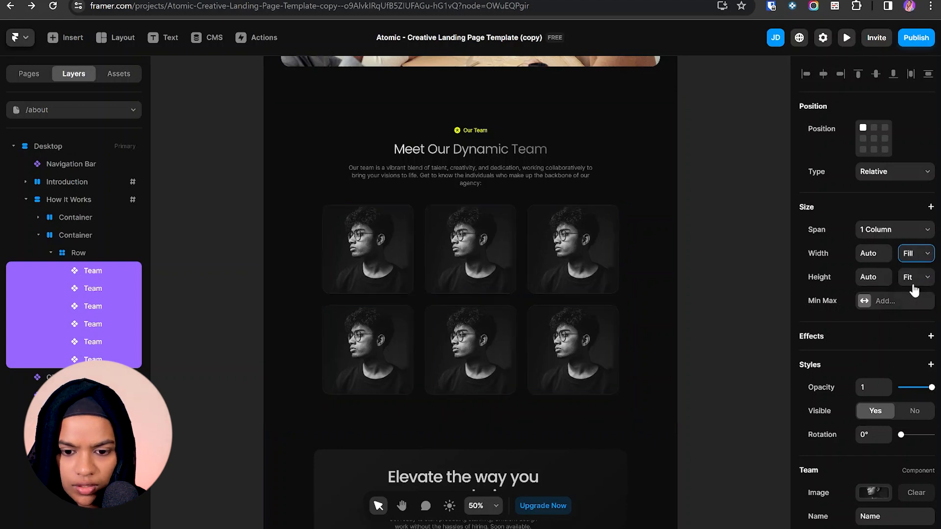
- Give each of the Team cards after the first one its own portrait photo
{"action": "left_click", "coordinate": [463, 300]}
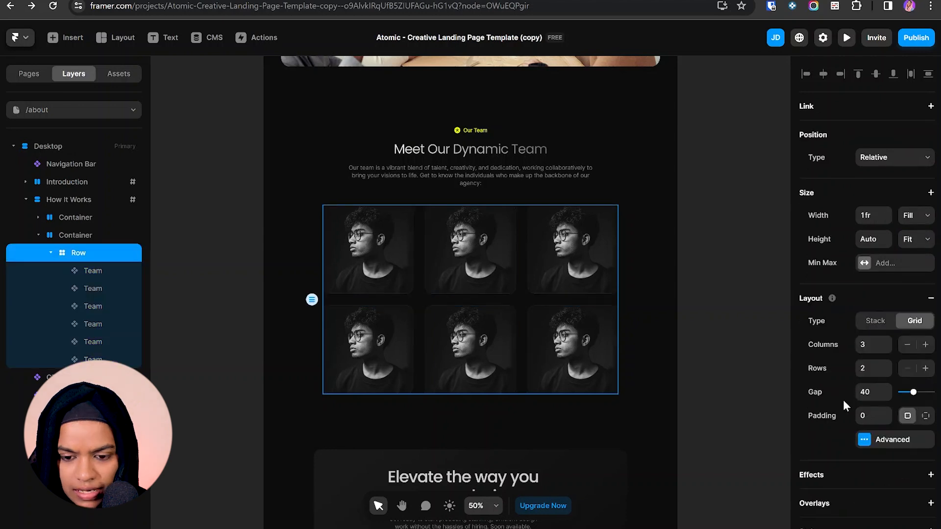
{"action": "left_click", "coordinate": [368, 297]}
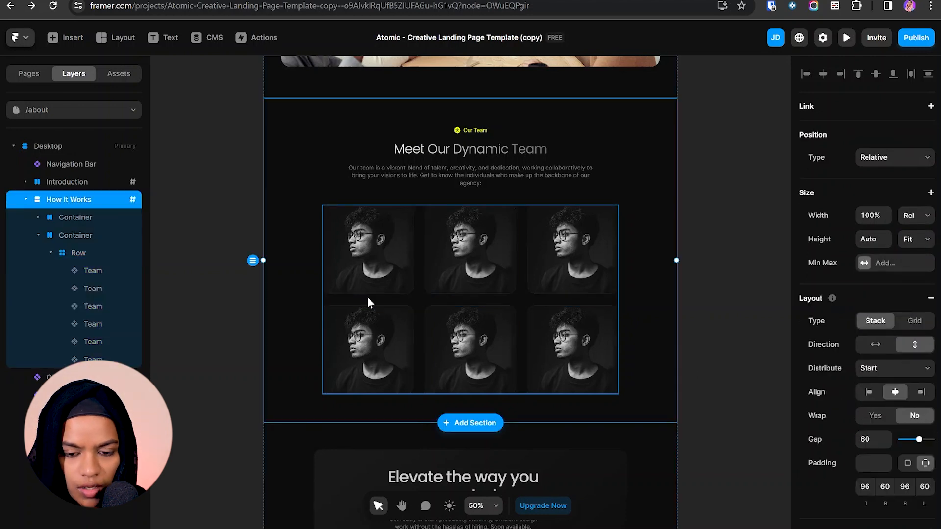
{"action": "left_click", "coordinate": [486, 280]}
{"action": "scroll", "coordinate": [905, 448], "scroll_direction": "down", "scroll_amount": 2}
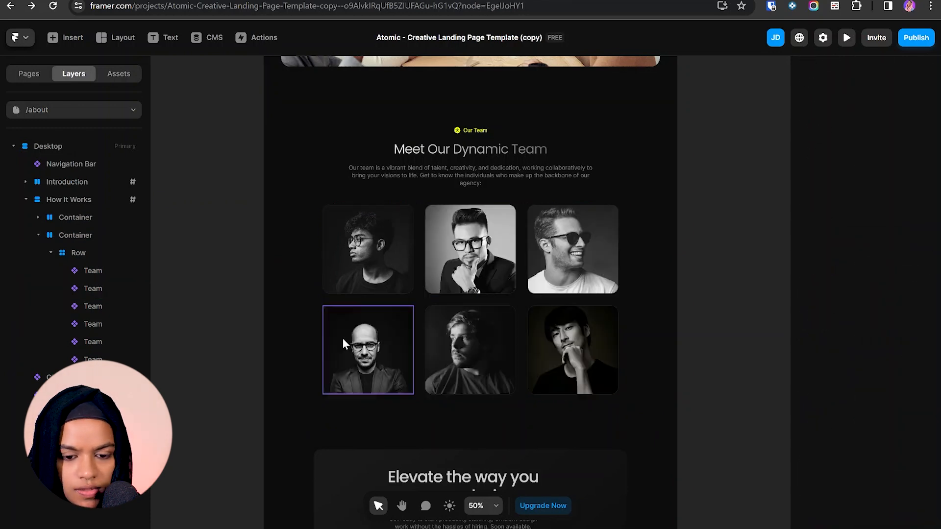
{"action": "left_click", "coordinate": [379, 267]}
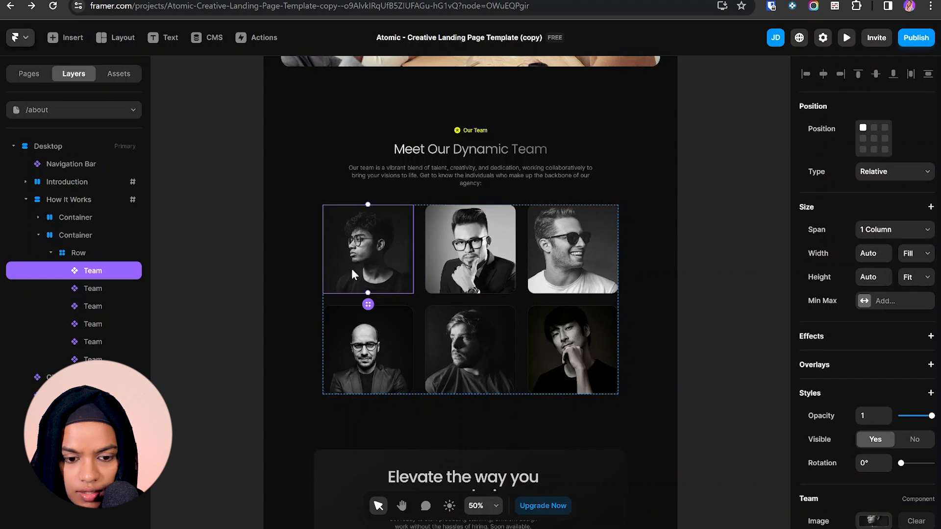
- Review the About page so far and switch to Figma to check the About Us wireframe below the team grid
{"action": "scroll", "coordinate": [866, 343], "scroll_direction": "down", "scroll_amount": 3}
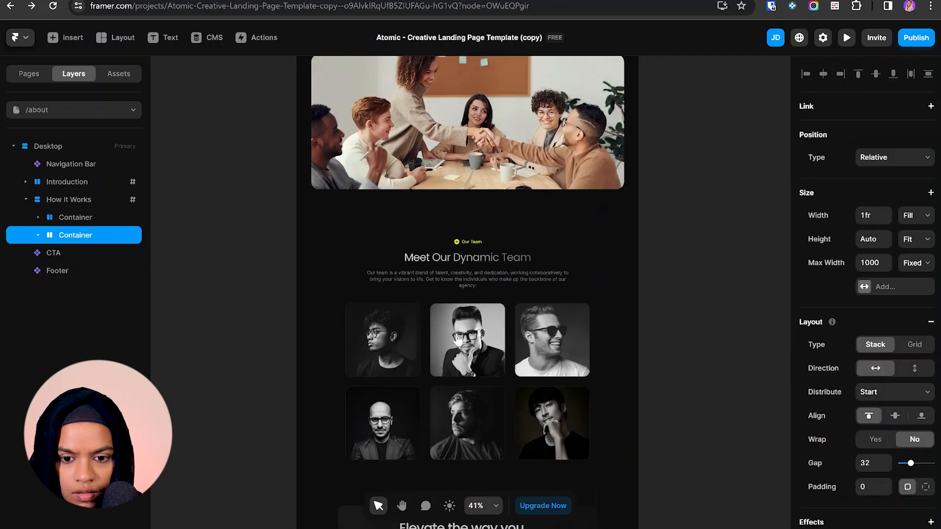
{"action": "scroll", "coordinate": [456, 332], "scroll_direction": "up", "scroll_amount": 2}
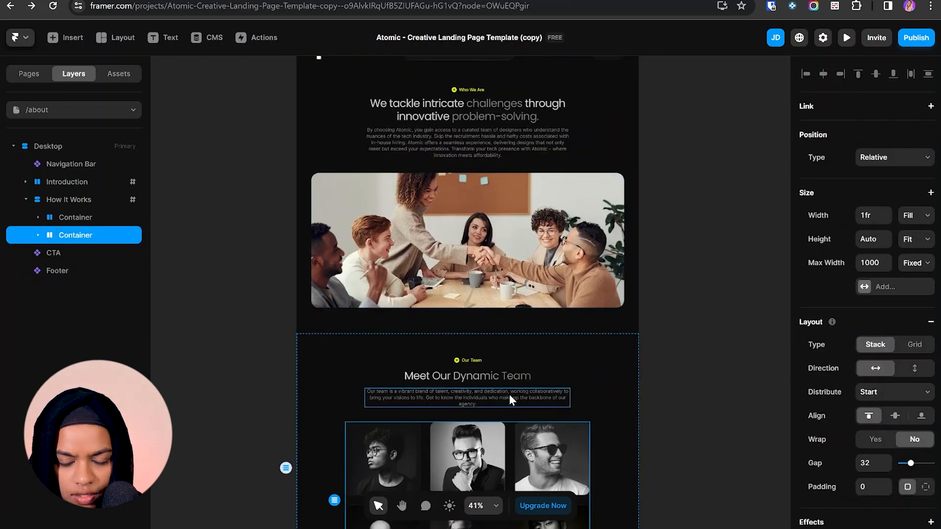
{"action": "scroll", "coordinate": [508, 392], "scroll_direction": "down", "scroll_amount": 5}
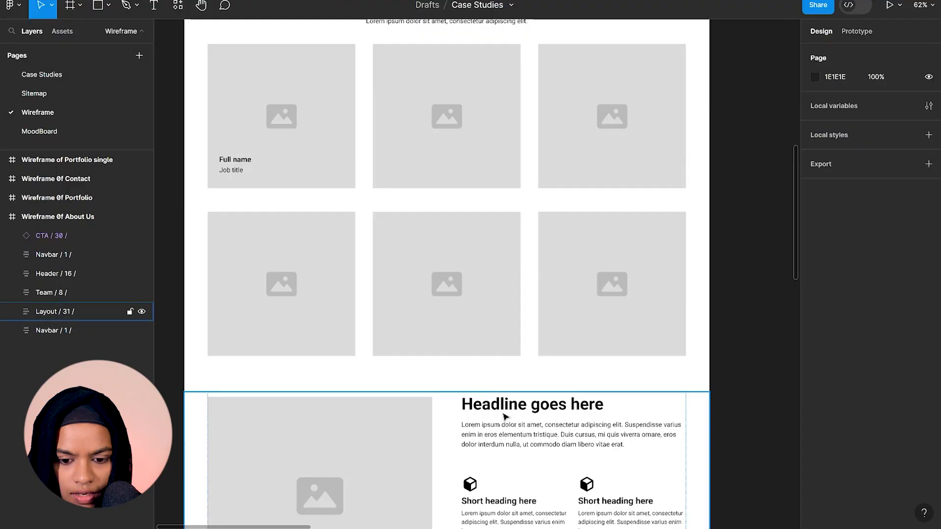
{"action": "scroll", "coordinate": [505, 417], "scroll_direction": "down", "scroll_amount": 5}
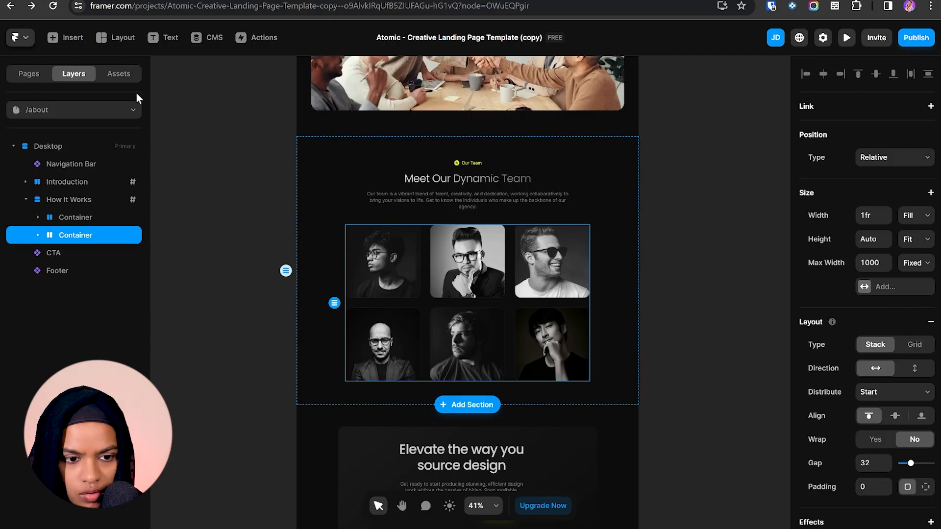
- Return to Framer, copy the Home page's How It Works section and paste it into the Desktop frame of the /about page
{"action": "left_click", "coordinate": [76, 104]}
{"action": "left_click", "coordinate": [87, 152]}
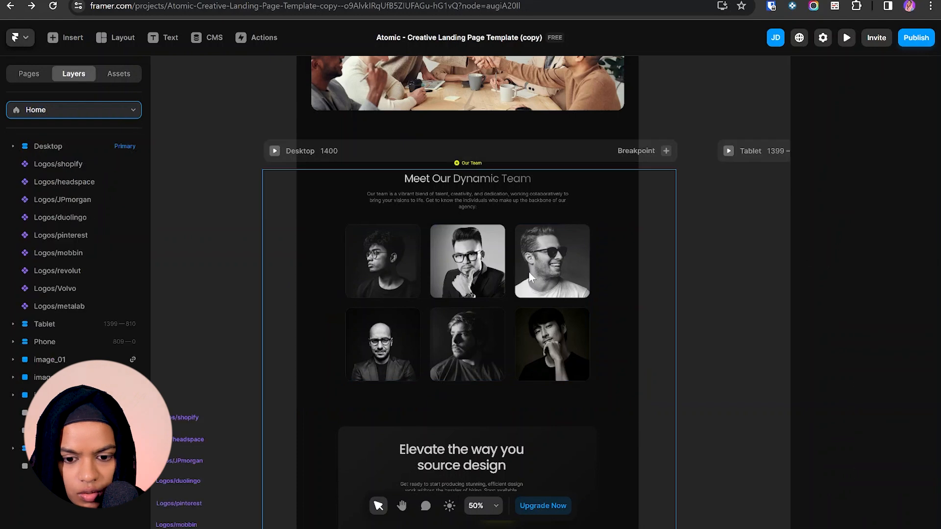
{"action": "scroll", "coordinate": [529, 271], "scroll_direction": "down", "scroll_amount": 4}
{"action": "scroll", "coordinate": [372, 216], "scroll_direction": "down", "scroll_amount": 10}
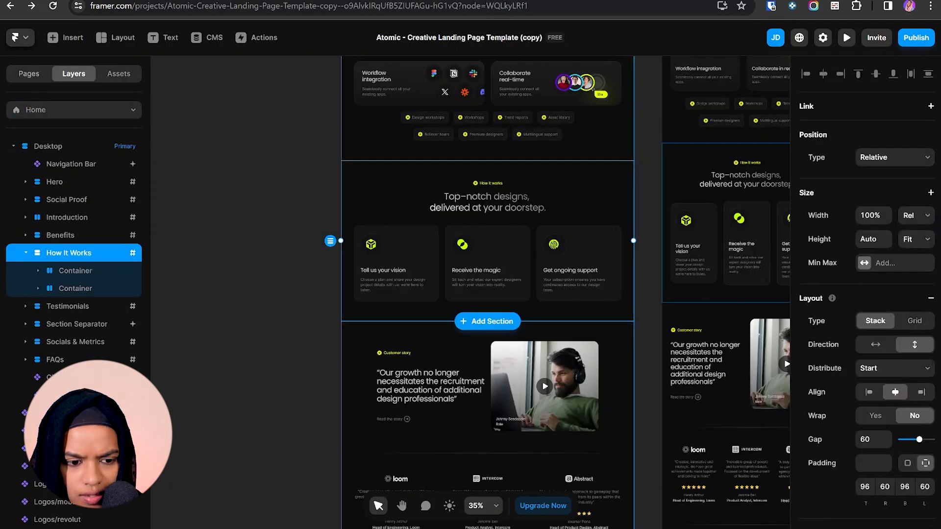
{"action": "left_click", "coordinate": [68, 110]}
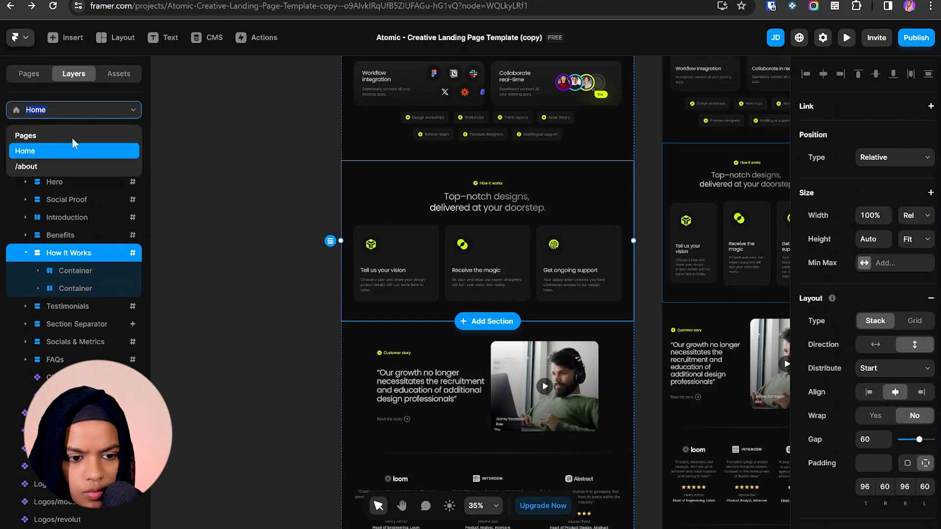
{"action": "left_click", "coordinate": [69, 166]}
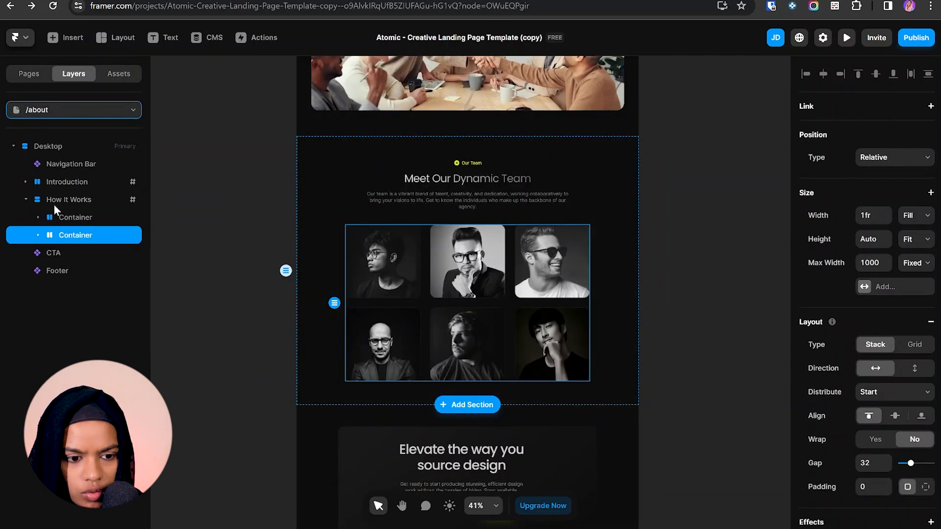
{"action": "left_click", "coordinate": [55, 146]}
{"action": "key", "text": "ctrl+v"}
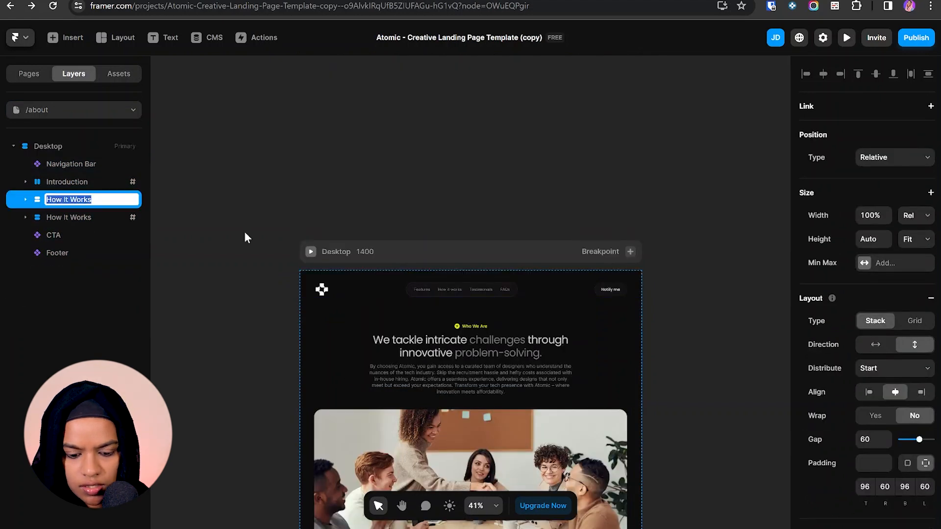
- Rename the team section layer as Team and the pasted How It Works section as Achievement
{"action": "type", "text": "Te"}
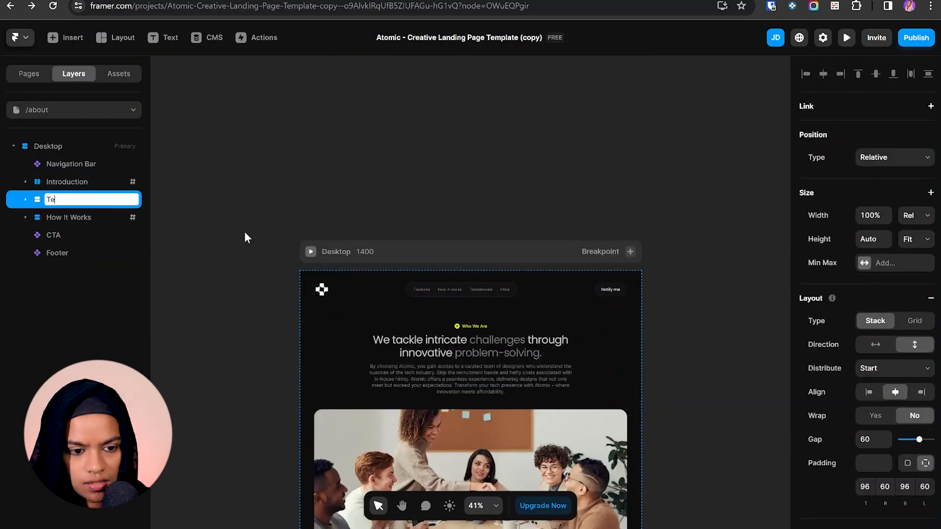
{"action": "type", "text": "am"}
{"action": "double_click", "coordinate": [82, 217]}
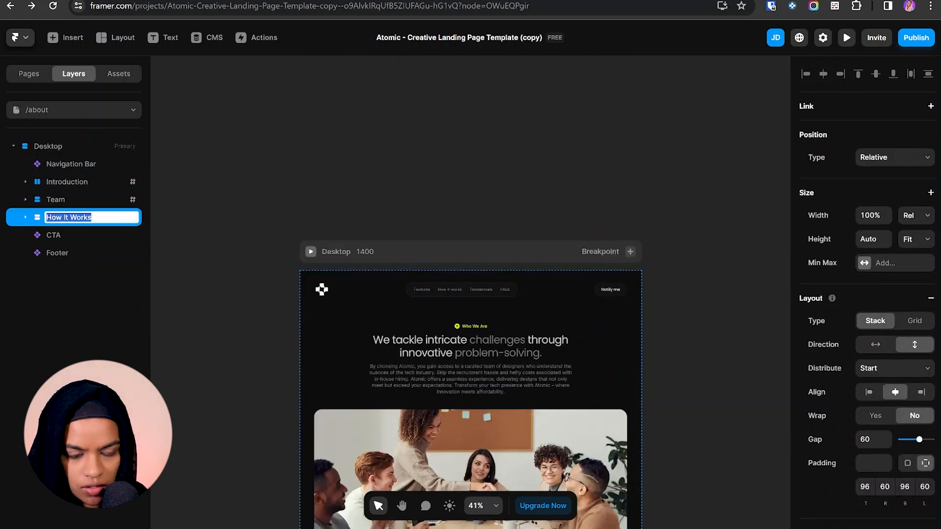
{"action": "type", "text": "Ac"}
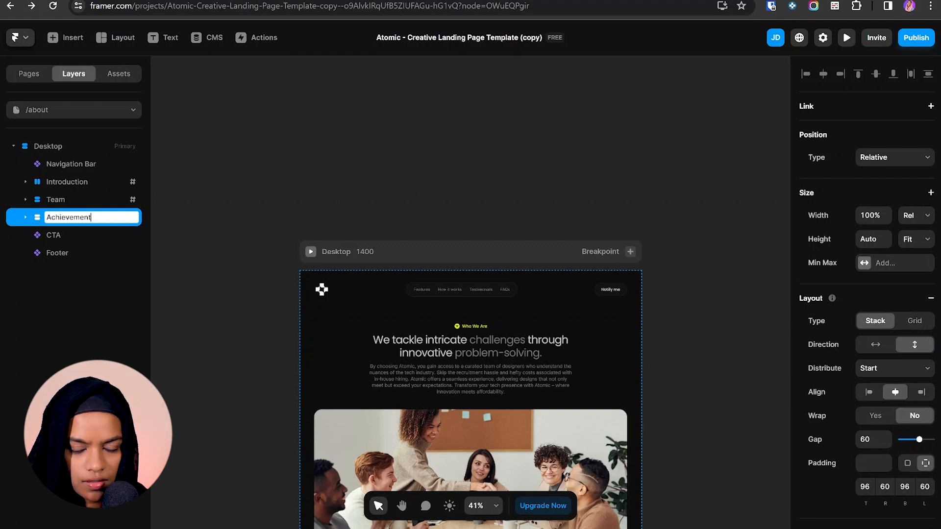
{"action": "type", "text": "hievement"}
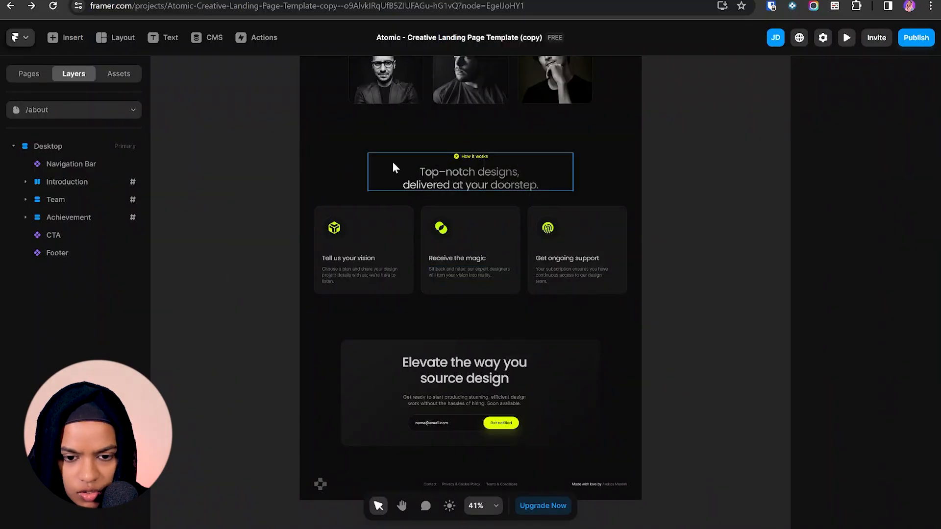
- Remove the max width from both Containers inside the Achievement section
{"action": "left_click", "coordinate": [348, 139]}
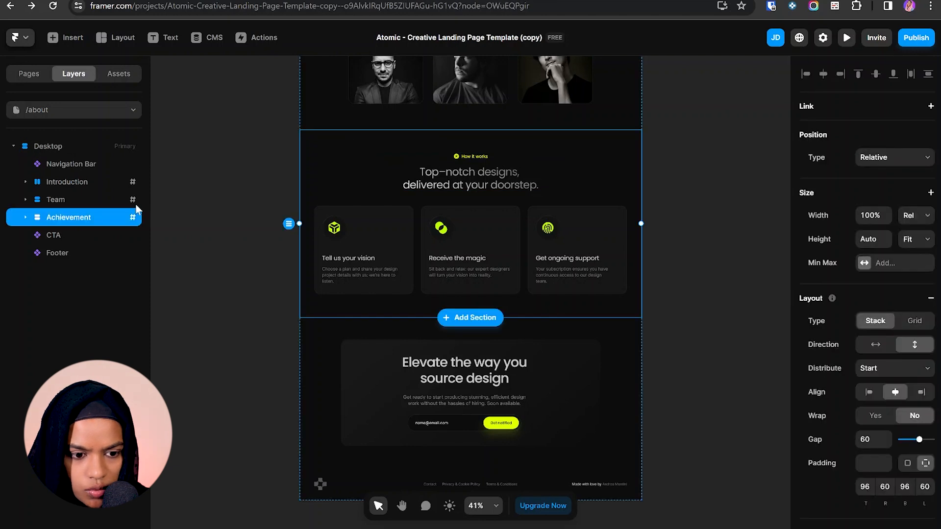
{"action": "left_click", "coordinate": [25, 218]}
{"action": "left_click", "coordinate": [73, 235]}
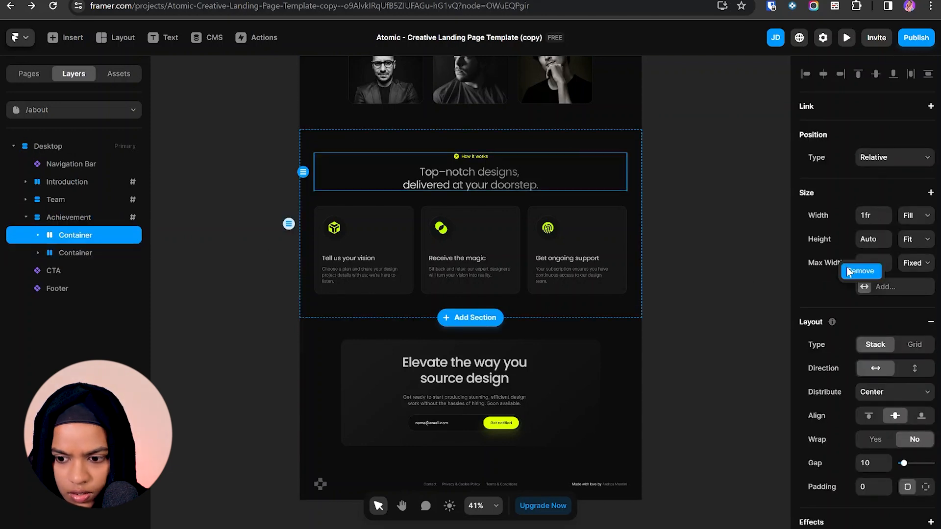
{"action": "left_click", "coordinate": [73, 254]}
{"action": "left_click", "coordinate": [839, 263]}
{"action": "left_click", "coordinate": [852, 270]}
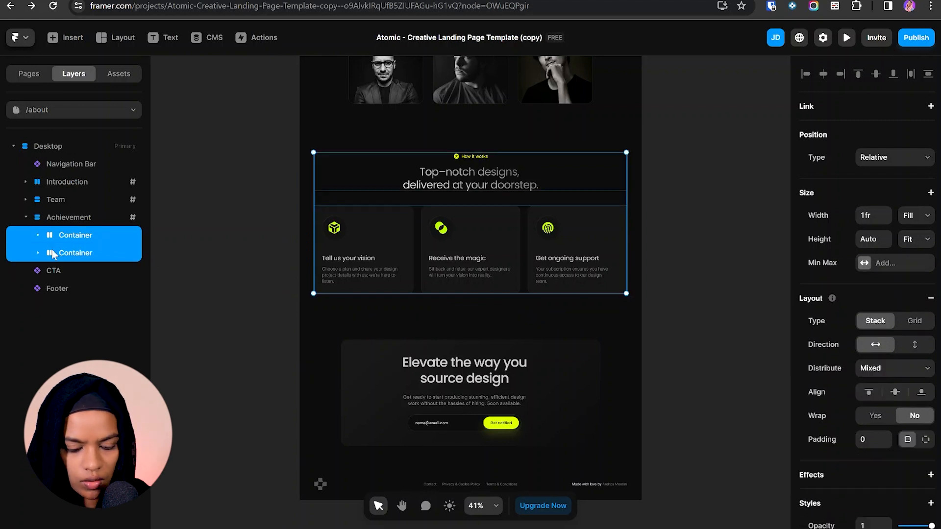
- Wrap the two Achievement Containers in a vertical stack named Right Wrap, with width Fill and height Fit
{"action": "key", "text": "ctrl+alt+k"}
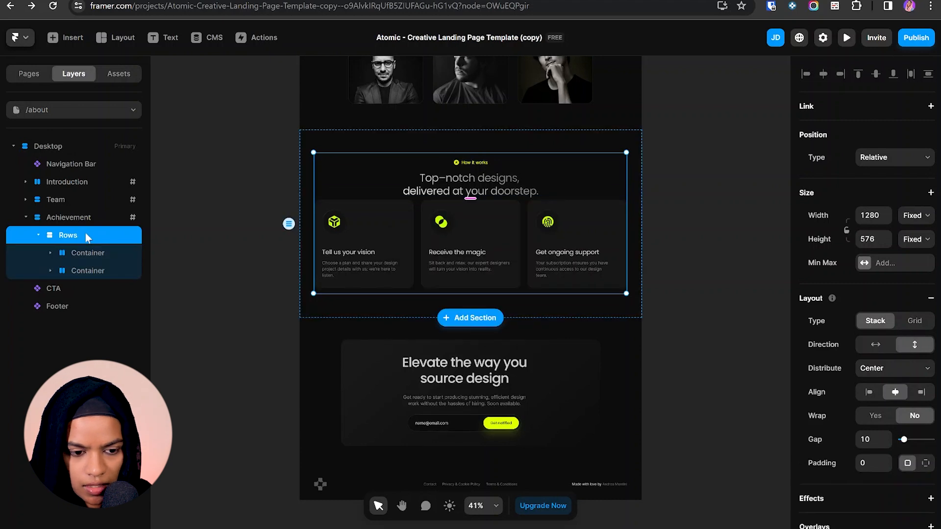
{"action": "double_click", "coordinate": [85, 233]}
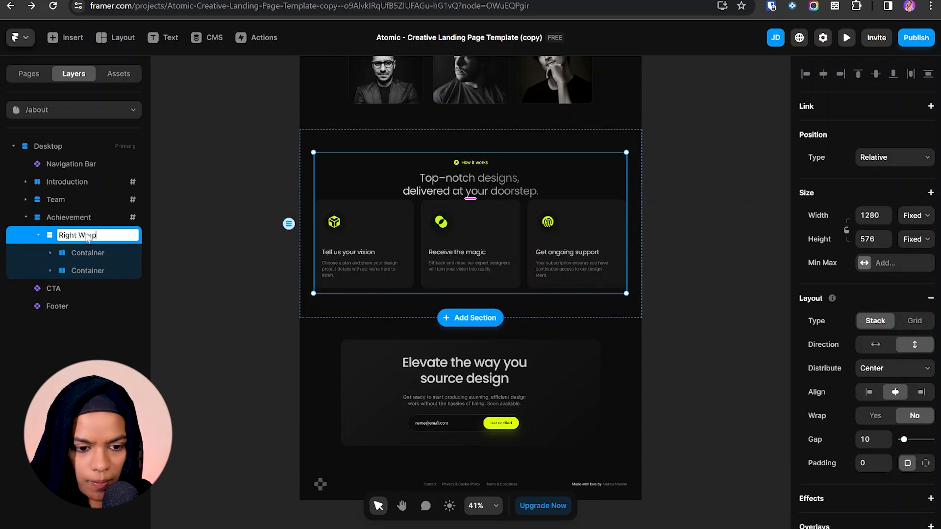
{"action": "left_click", "coordinate": [916, 216]}
{"action": "left_click", "coordinate": [912, 247]}
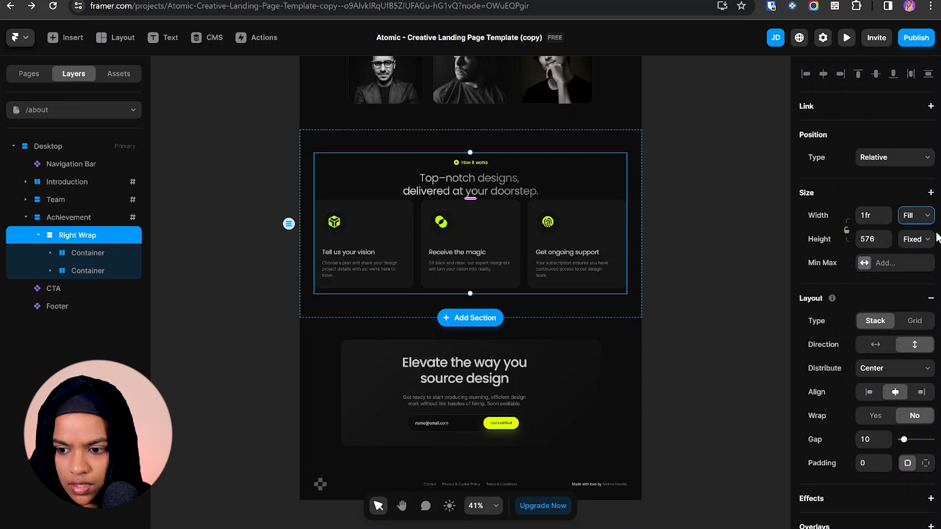
{"action": "left_click", "coordinate": [916, 239]}
{"action": "left_click", "coordinate": [913, 253]}
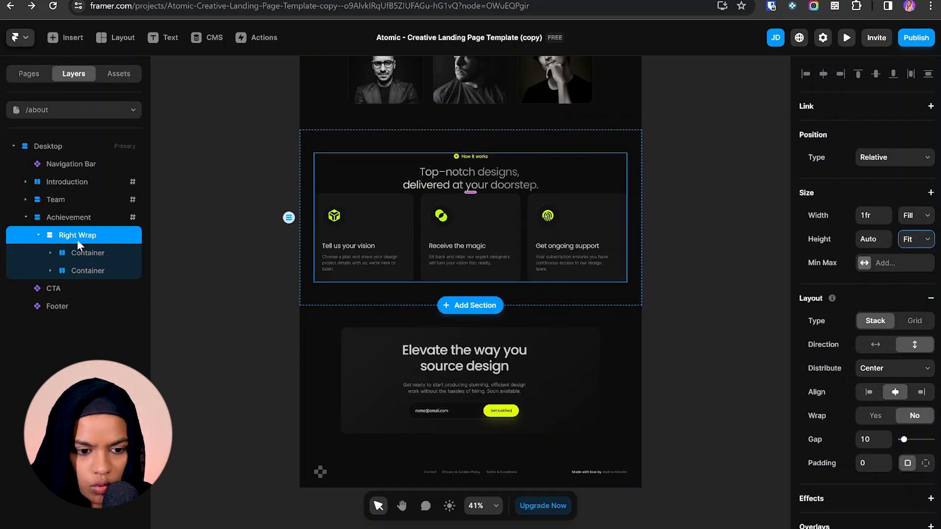
{"action": "left_click", "coordinate": [39, 235]}
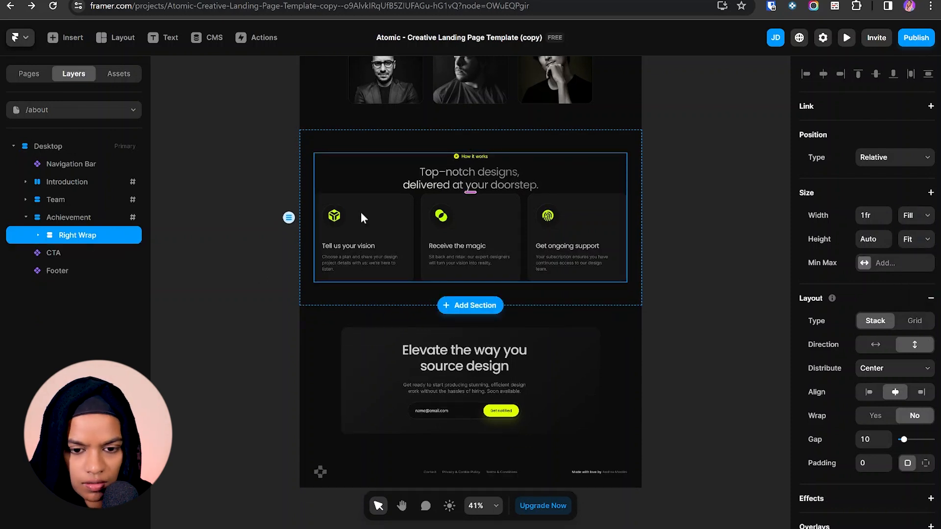
- Draw a frame about 731 by 536 inside the Achievement section, place it above Right Wrap and name it Image
{"action": "key", "text": "f"}
{"action": "left_click_drag", "start_coordinate": [304, 157], "coordinate": [484, 288]}
{"action": "left_click_drag", "start_coordinate": [69, 253], "coordinate": [76, 235]}
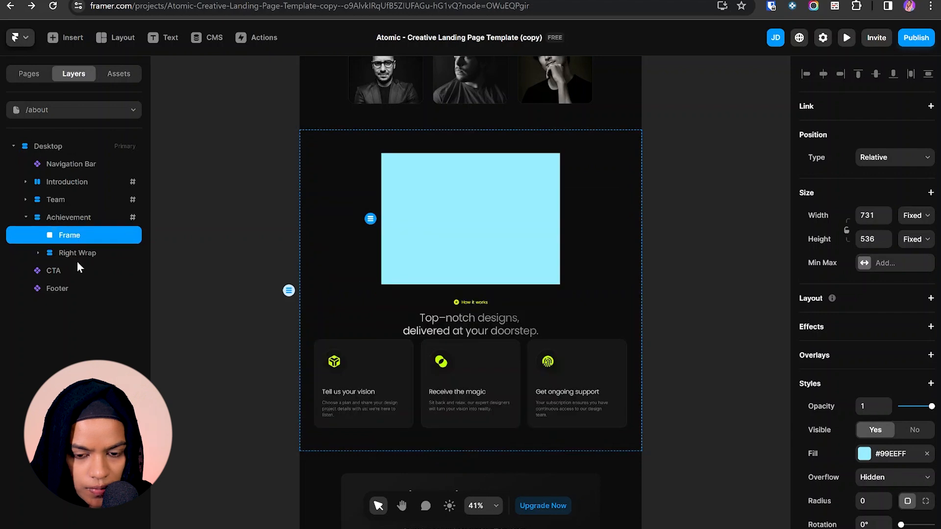
{"action": "double_click", "coordinate": [74, 235]}
{"action": "key", "text": "Return"}
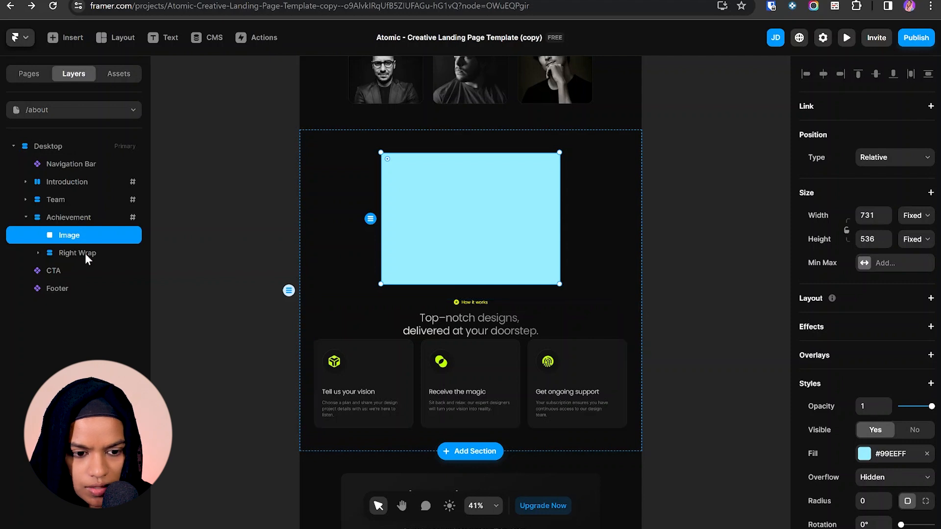
- Wrap Image and Right Wrap in one container stack with width Fill, height Fit Content and a max width of 1280
{"action": "left_click", "coordinate": [87, 256], "text": "shift"}
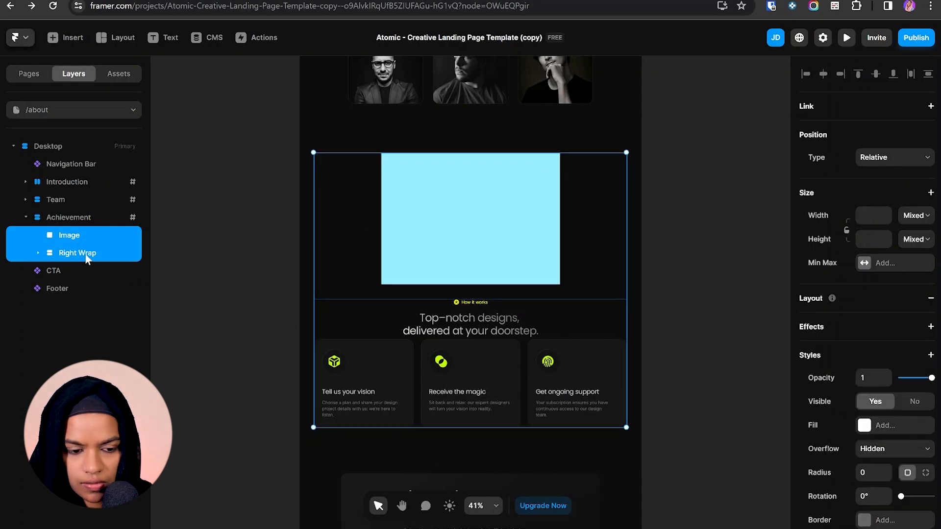
{"action": "key", "text": "ctrl+Return"}
{"action": "left_click", "coordinate": [917, 215]}
{"action": "left_click", "coordinate": [917, 248]}
{"action": "left_click", "coordinate": [917, 239]}
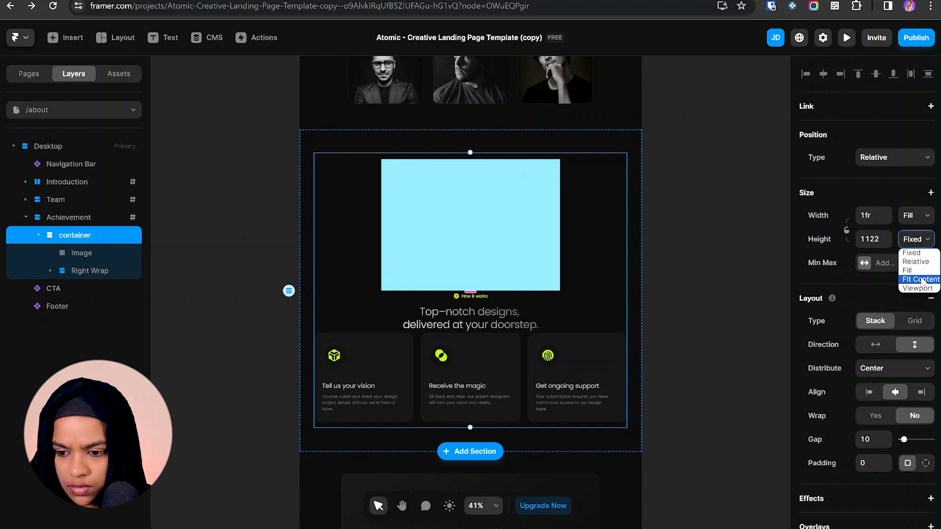
{"action": "left_click", "coordinate": [922, 280]}
{"action": "left_click", "coordinate": [882, 262]}
{"action": "left_click", "coordinate": [886, 276]}
{"action": "left_click", "coordinate": [873, 262]}
{"action": "type", "text": "1280px"}
{"action": "key", "text": "Return"}
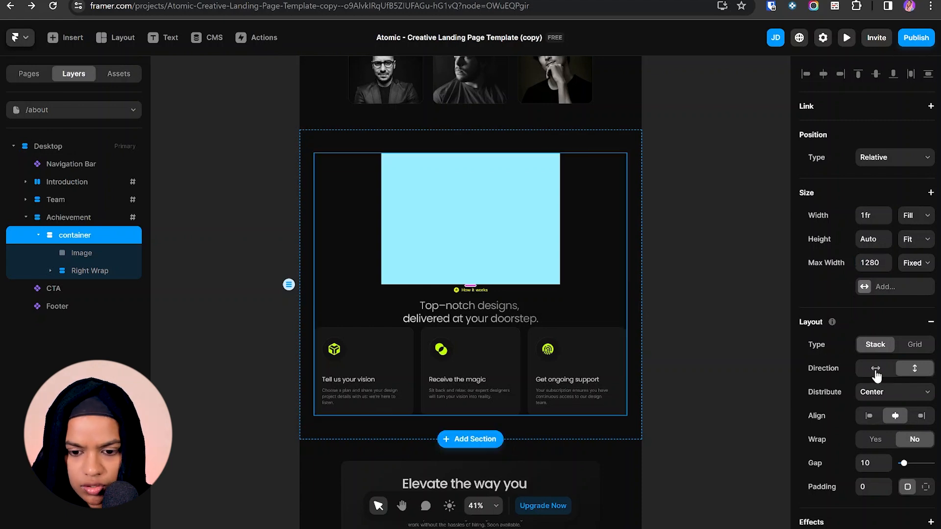
- Make the new container's direction horizontal and set the Image frame's width and height to Fill
{"action": "left_click", "coordinate": [875, 368]}
{"action": "left_click", "coordinate": [486, 284]}
{"action": "left_click", "coordinate": [916, 215]}
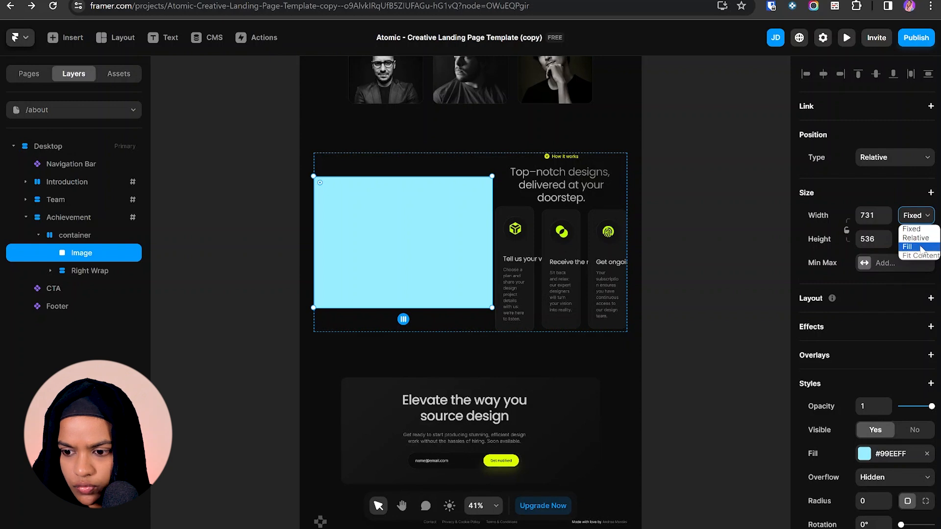
{"action": "left_click", "coordinate": [907, 247]}
{"action": "left_click", "coordinate": [916, 239]}
{"action": "left_click", "coordinate": [922, 272]}
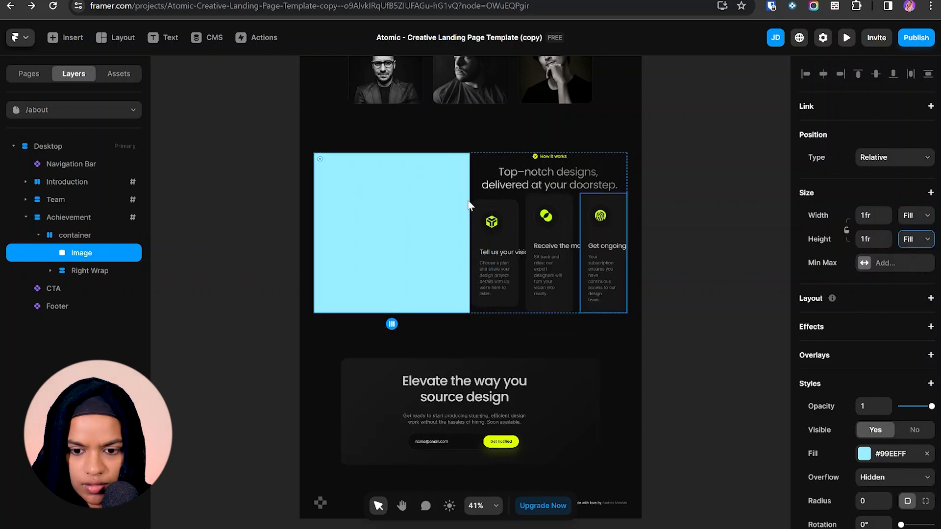
- Set the gap of the container holding Image and Right Wrap to 30
{"action": "left_click", "coordinate": [577, 240]}
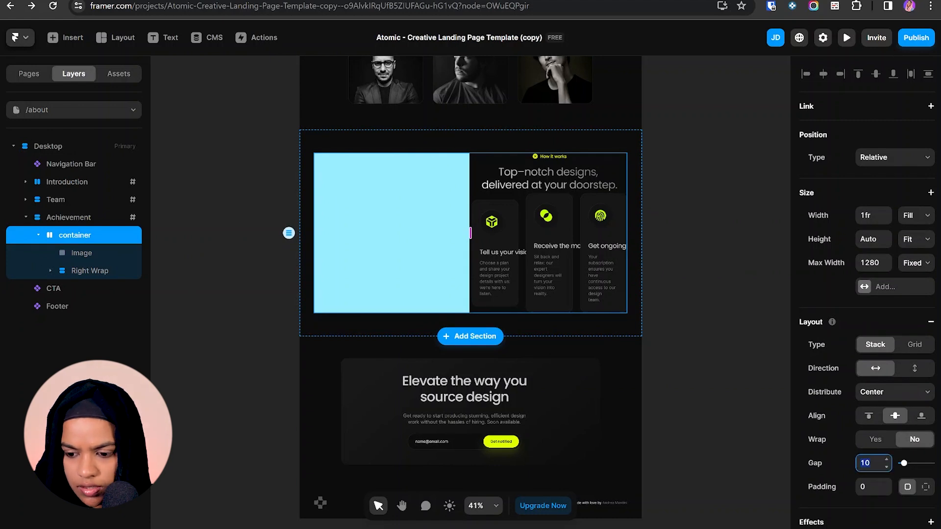
{"action": "type", "text": "30"}
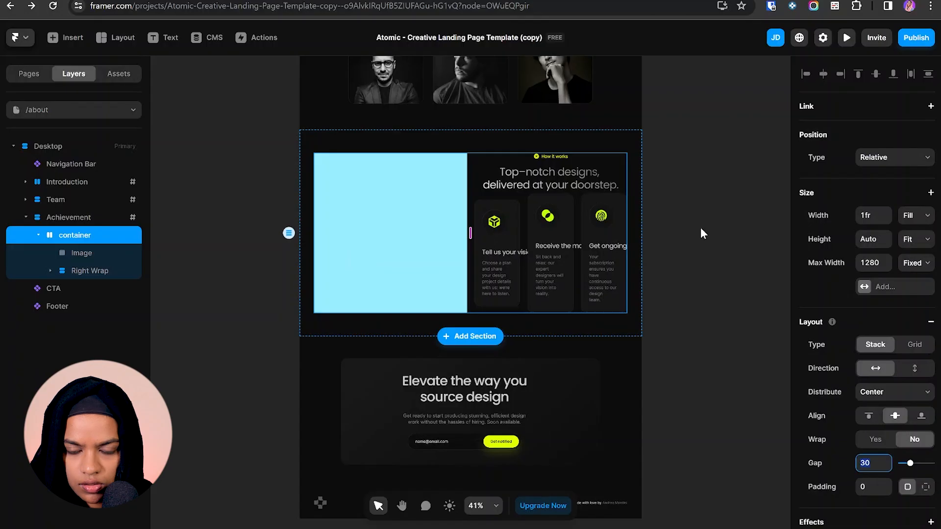
{"action": "left_click", "coordinate": [701, 228]}
- Left-align the Content stack in Right Wrap and the text of its "Top-notch designs" heading
{"action": "left_click", "coordinate": [542, 166]}
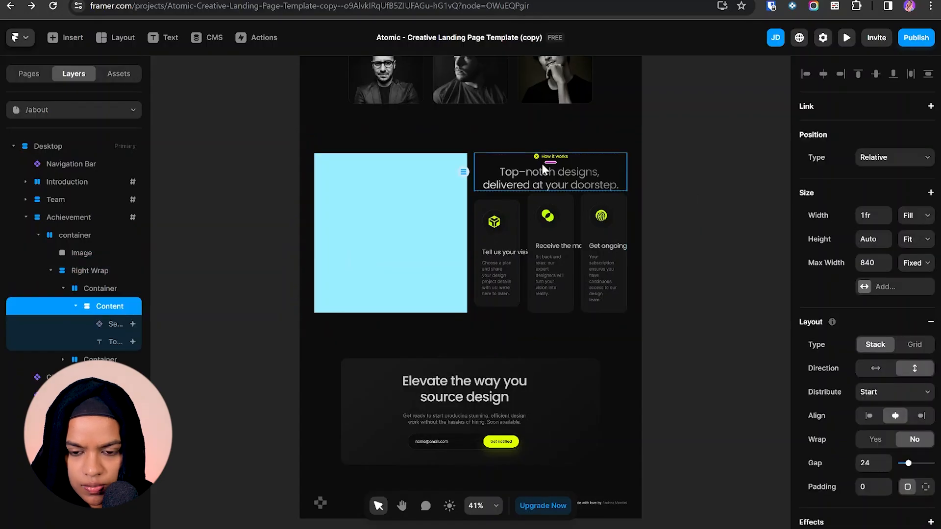
{"action": "left_click", "coordinate": [871, 416]}
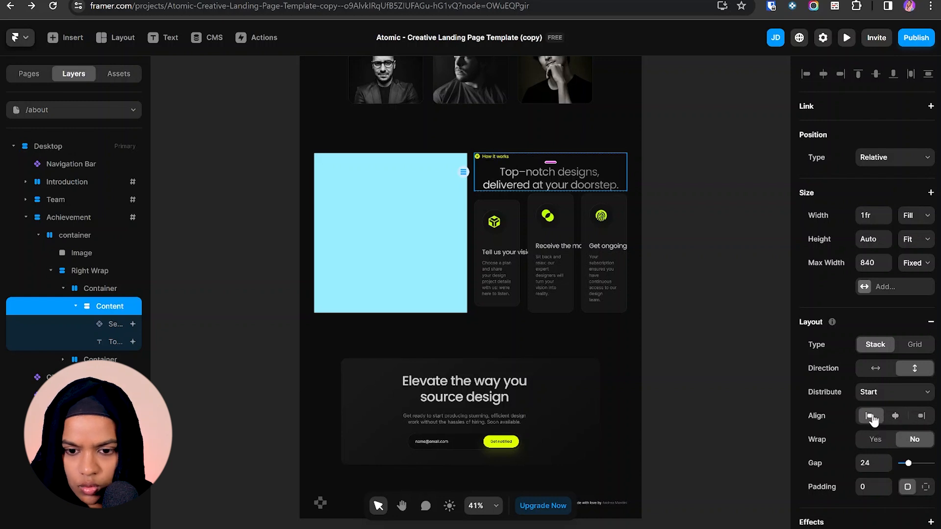
{"action": "left_click", "coordinate": [525, 172]}
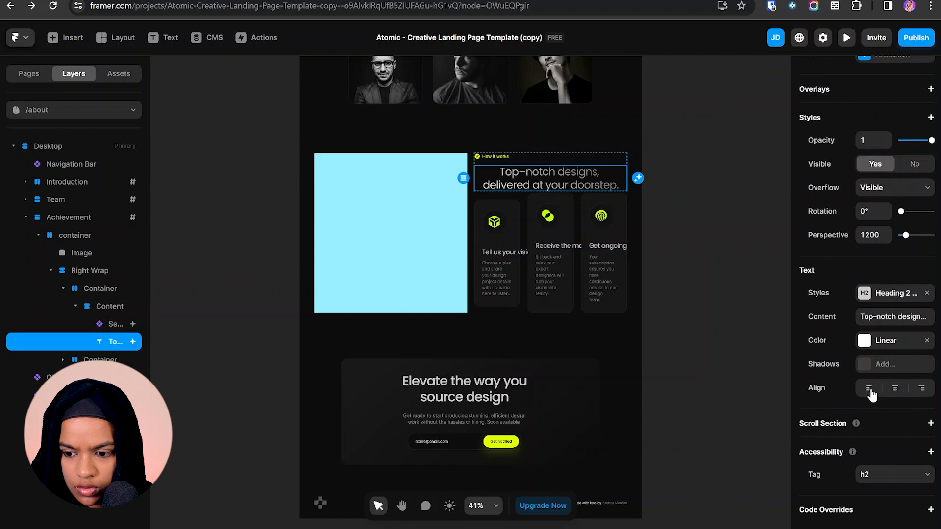
{"action": "left_click", "coordinate": [870, 391]}
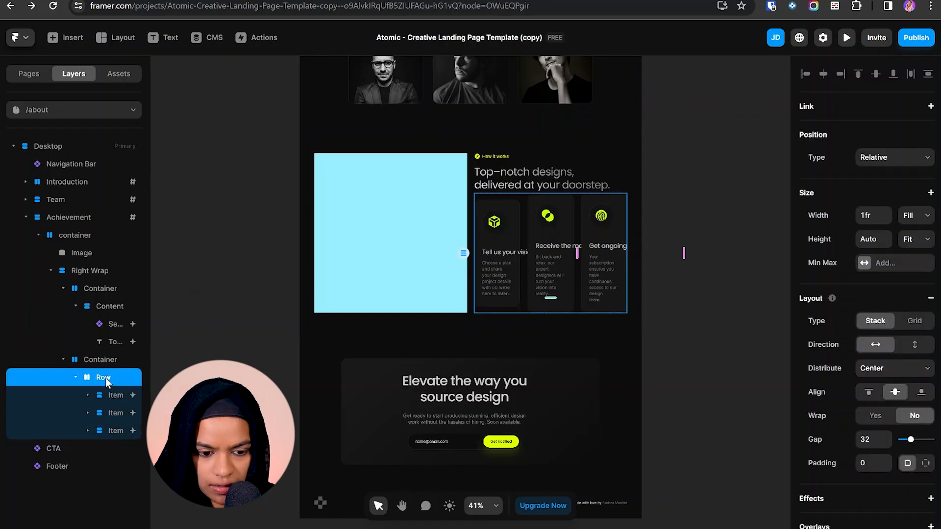
- Switch the cards' Row to a grid layout and delete the "Get ongoing support" and "Receive the magic" cards
{"action": "left_click", "coordinate": [909, 327]}
{"action": "key", "text": "alt+Tab"}
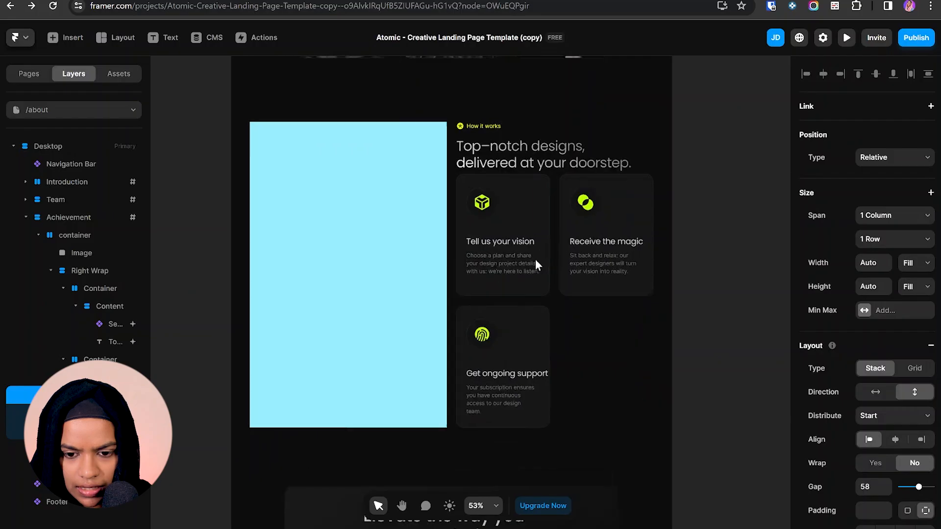
{"action": "scroll", "coordinate": [535, 265], "scroll_direction": "up", "scroll_amount": 1}
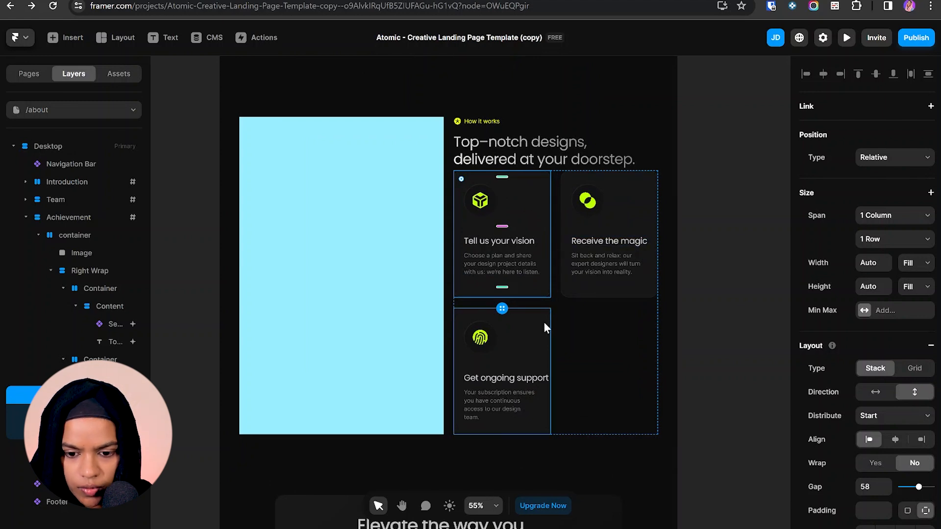
{"action": "key", "text": "Delete"}
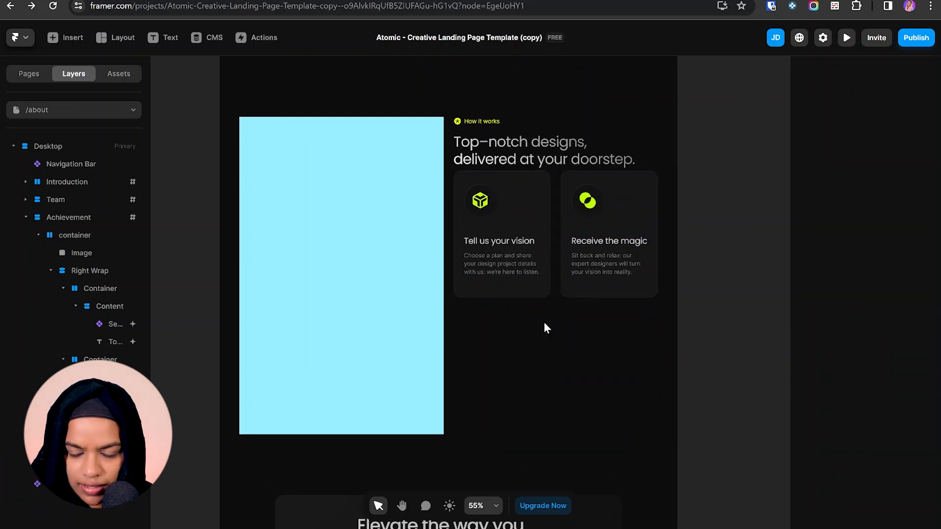
{"action": "left_click", "coordinate": [571, 198]}
{"action": "key", "text": "Delete"}
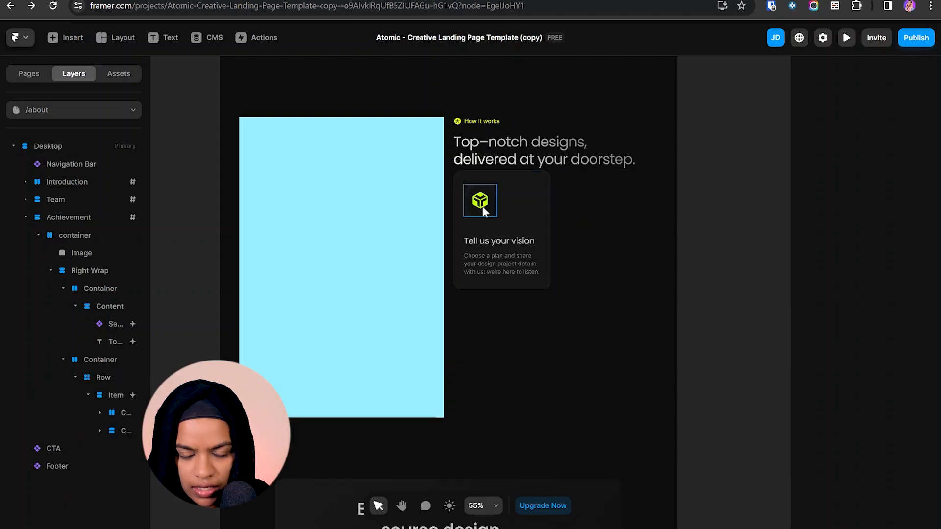
- Delete the icon container from the "Tell us your vision" card
{"action": "left_click", "coordinate": [483, 207]}
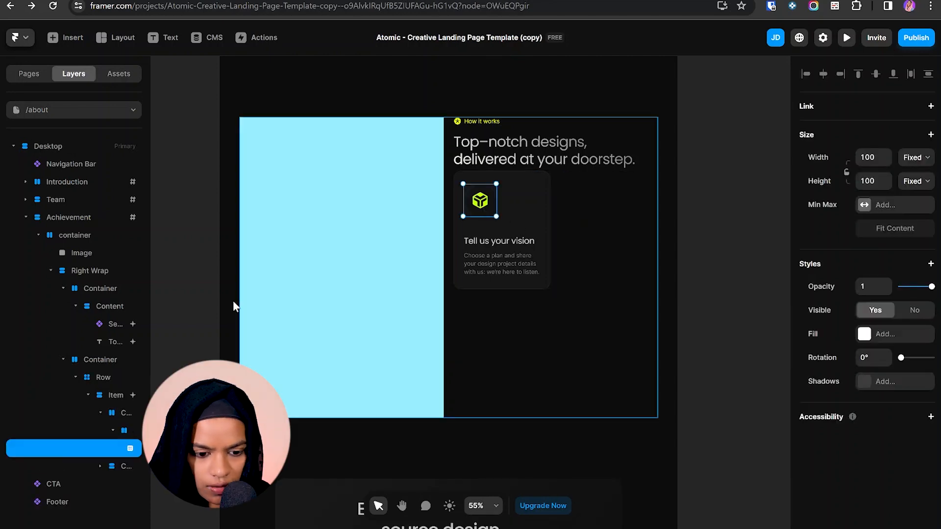
{"action": "left_click", "coordinate": [113, 416]}
{"action": "left_click", "coordinate": [100, 413]}
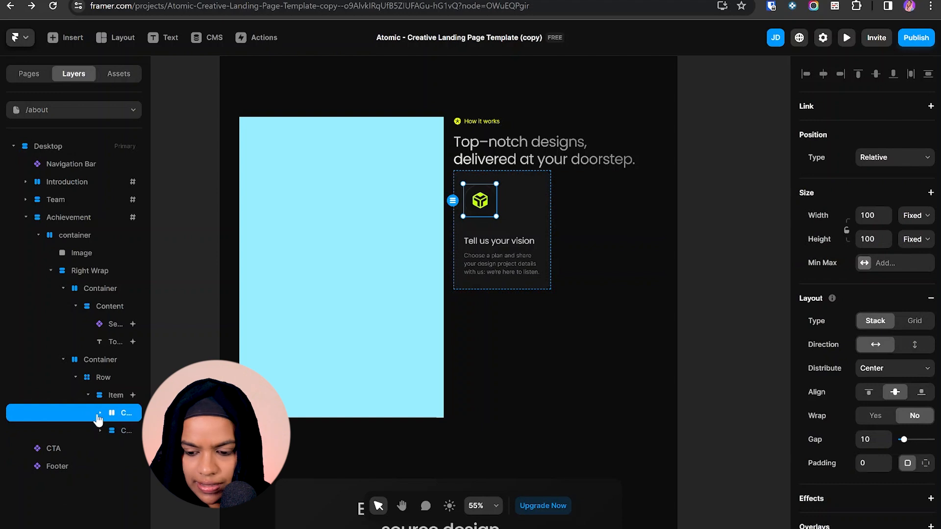
{"action": "key", "text": "Delete"}
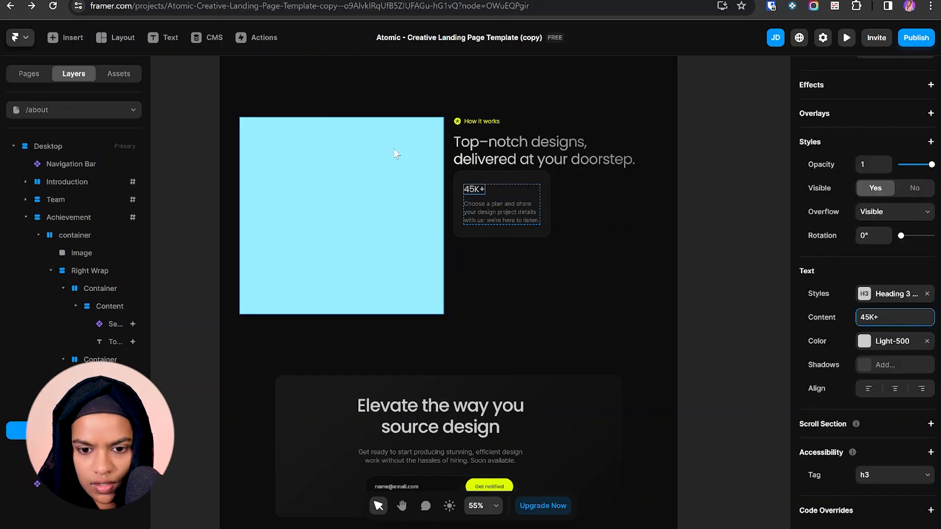
- Set the remaining card's heading to "45K+" and apply the Number text style to it
{"action": "key", "text": "Return"}
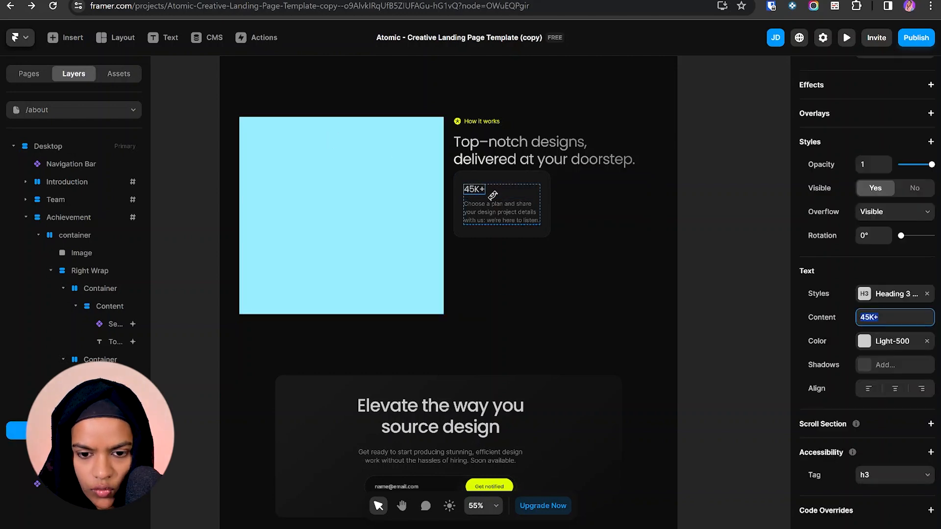
{"action": "left_click", "coordinate": [897, 297]}
{"action": "left_click", "coordinate": [669, 376]}
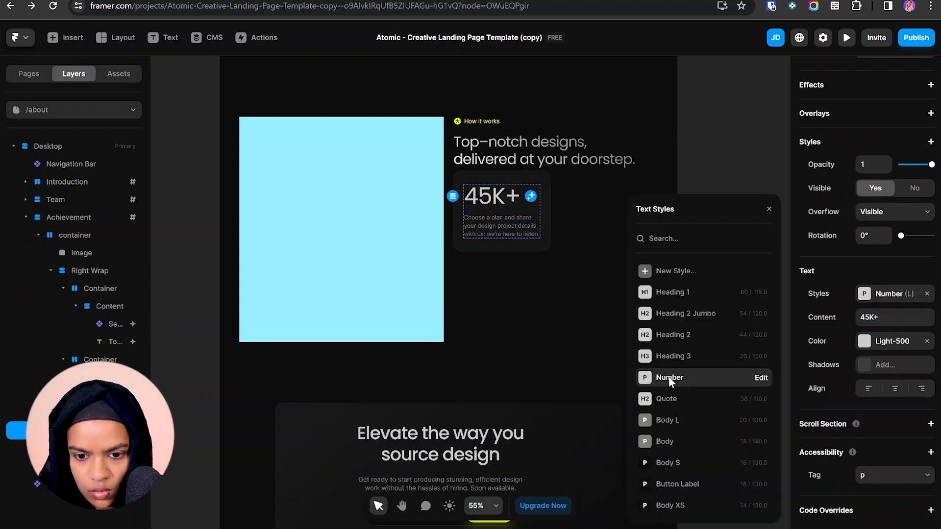
{"action": "left_click", "coordinate": [696, 163]}
- Replace the description under 45K+ with "Happy Customers"
{"action": "left_click", "coordinate": [484, 229]}
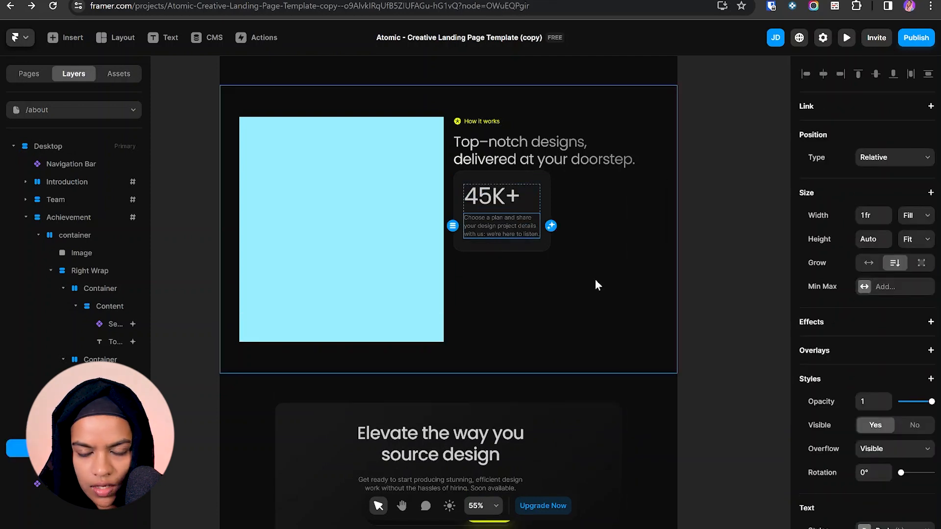
{"action": "scroll", "coordinate": [901, 460], "scroll_direction": "down", "scroll_amount": 4}
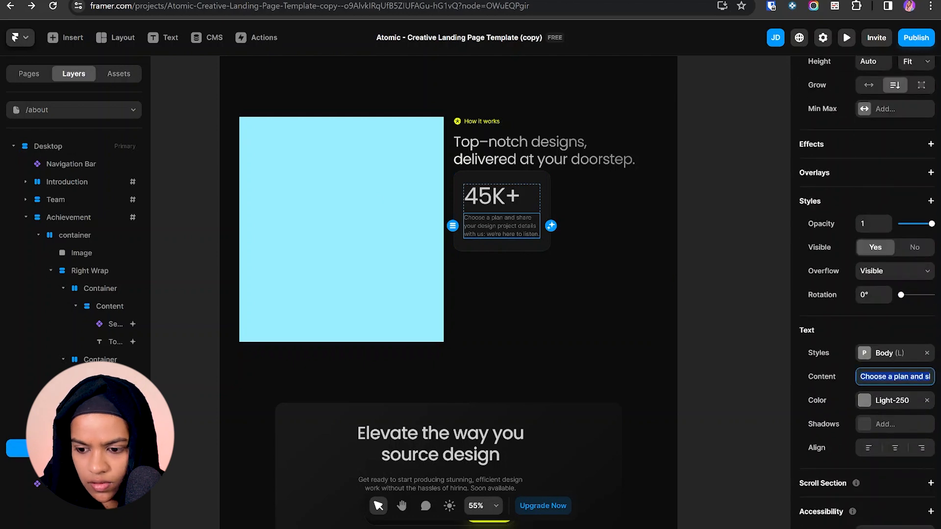
{"action": "left_click", "coordinate": [895, 377]}
{"action": "type", "text": "Happy Customers"}
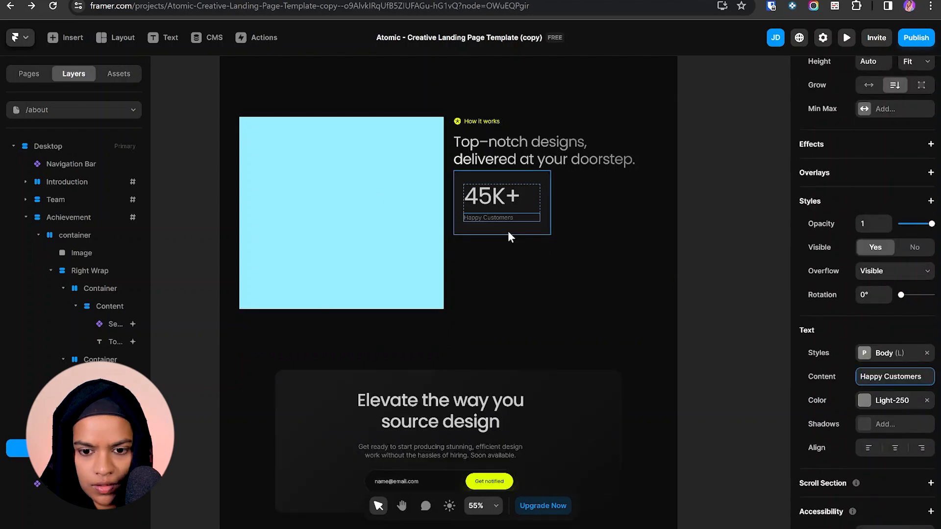
- Set the 45K+ card's padding to 30 on all sides and duplicate the card three times
{"action": "left_click", "coordinate": [508, 231]}
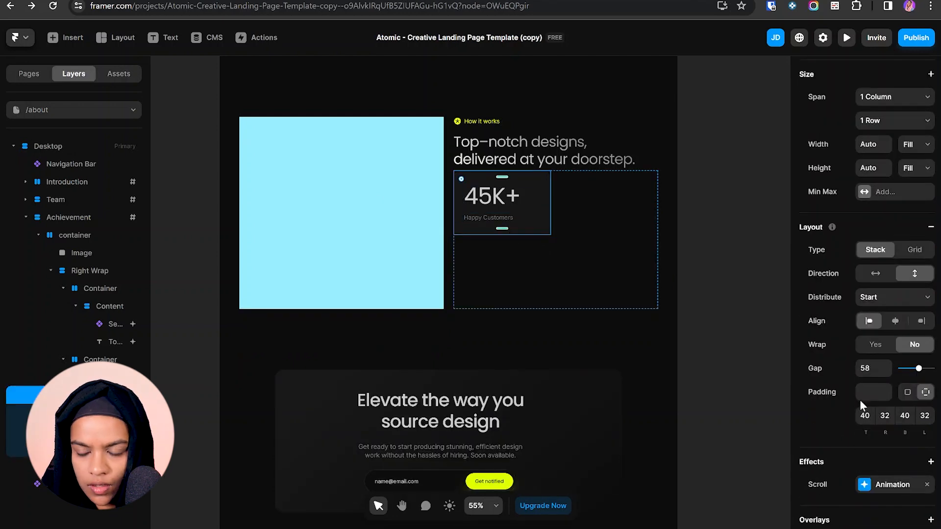
{"action": "type", "text": "30"}
{"action": "key", "text": "Return"}
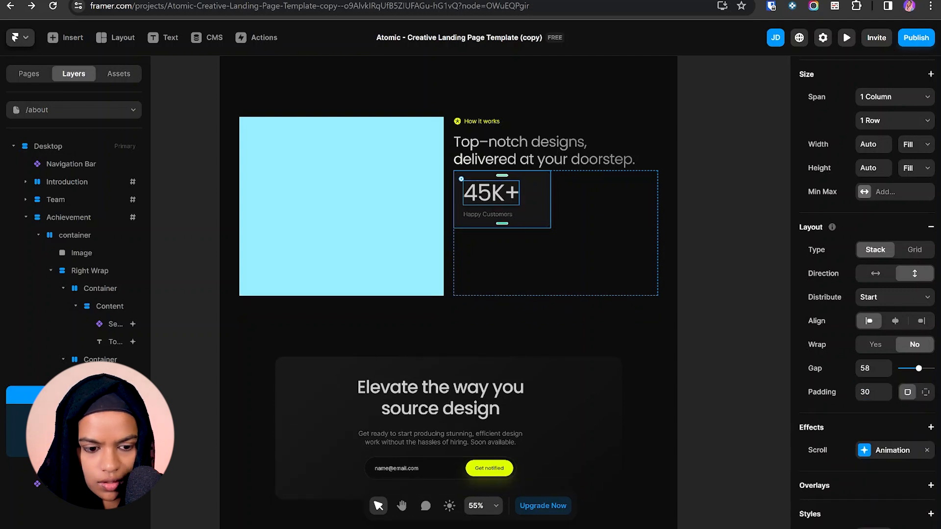
{"action": "key", "text": "ctrl+d"}
{"action": "key", "text": "ctrl+d"}
{"action": "key", "text": "ctrl+d"}
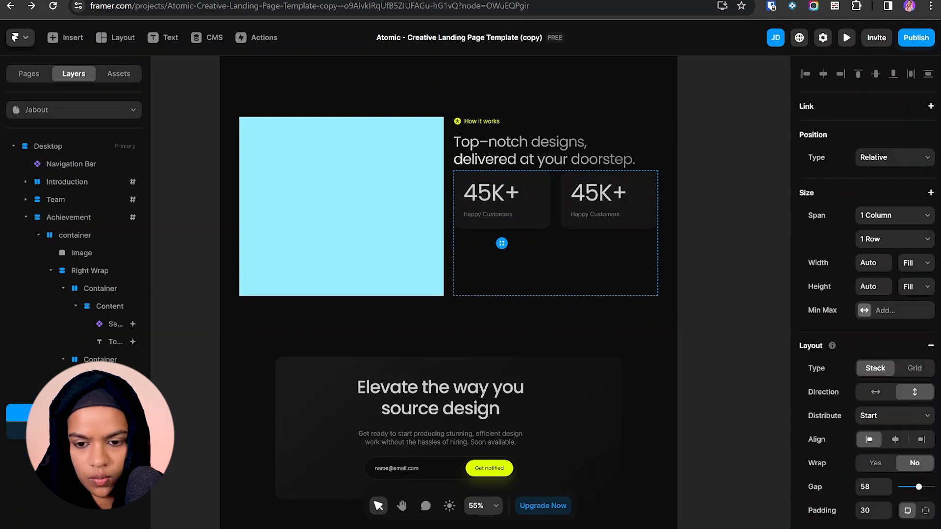
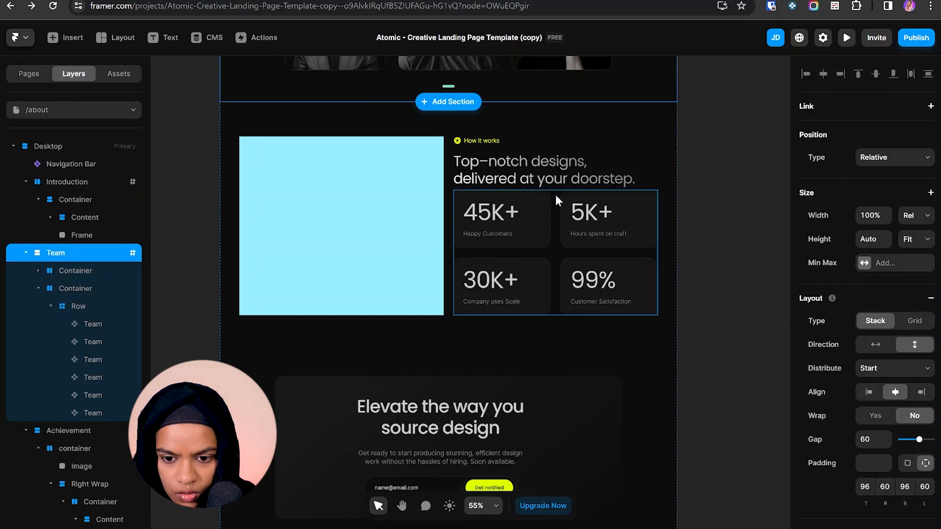
- Set Right Wrap's gap to 70 and reword its label and heading to "Atomic Achievements" and "Customer Satisfaction is our Key"
{"action": "left_click", "coordinate": [556, 189]}
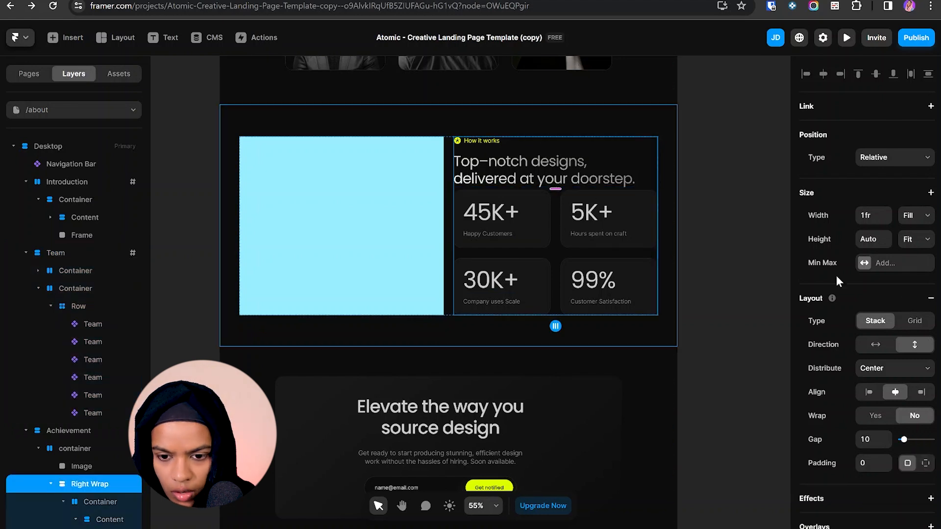
{"action": "left_click", "coordinate": [870, 440]}
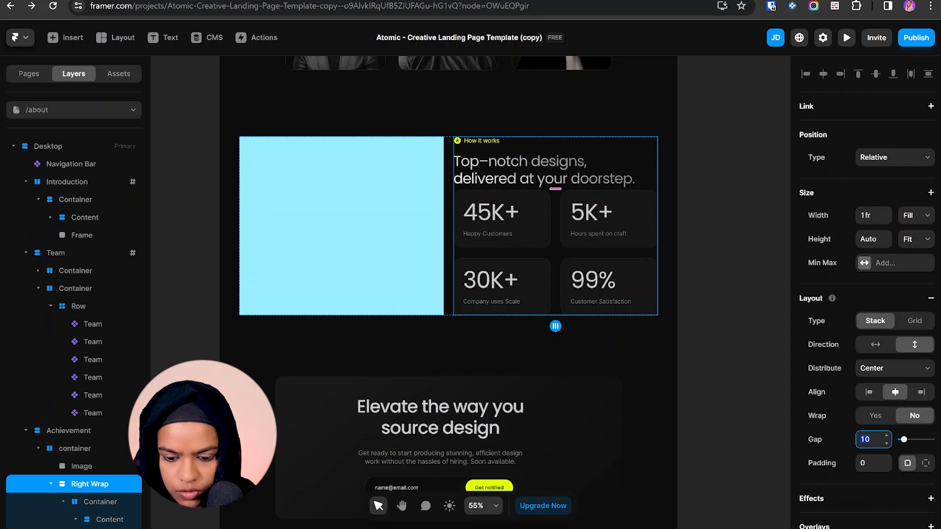
{"action": "type", "text": "70"}
{"action": "left_click", "coordinate": [485, 141]}
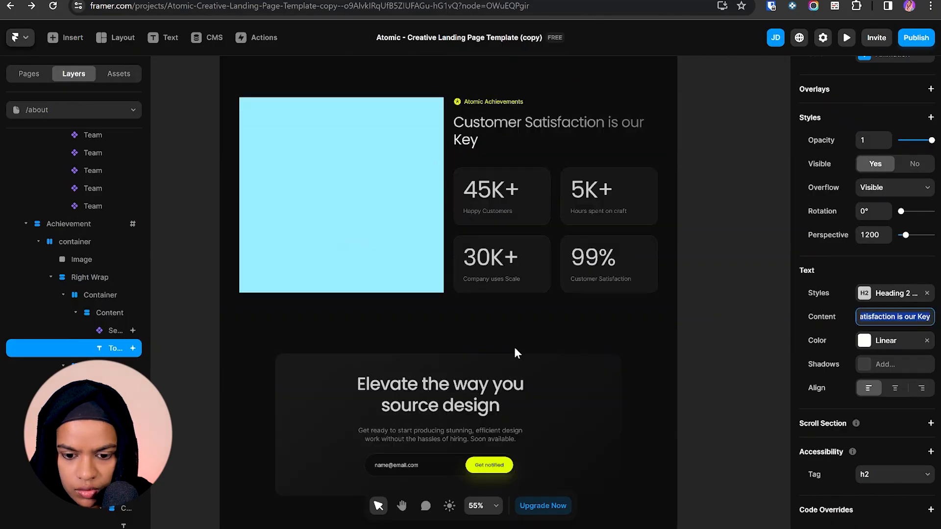
- Copy the Team section's description and paste it into the Achievement section's Content stack below the heading
{"action": "scroll", "coordinate": [490, 439], "scroll_direction": "down", "scroll_amount": 2}
{"action": "scroll", "coordinate": [508, 253], "scroll_direction": "up", "scroll_amount": 10}
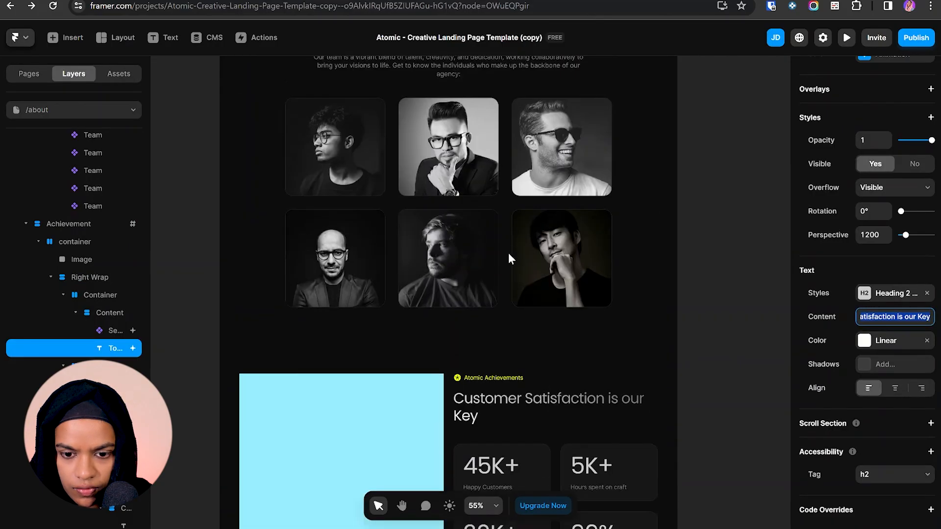
{"action": "left_click", "coordinate": [449, 181]}
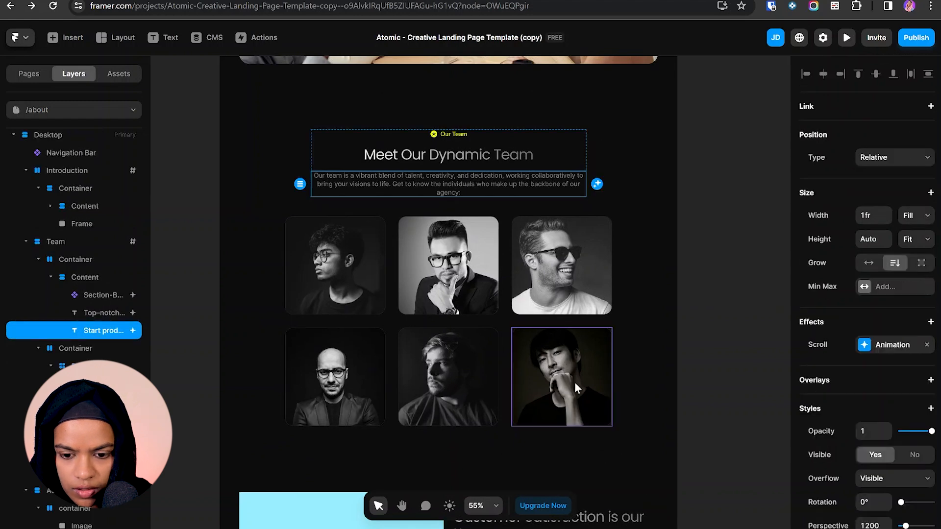
{"action": "scroll", "coordinate": [533, 341], "scroll_direction": "down", "scroll_amount": 3}
{"action": "left_click", "coordinate": [537, 325]}
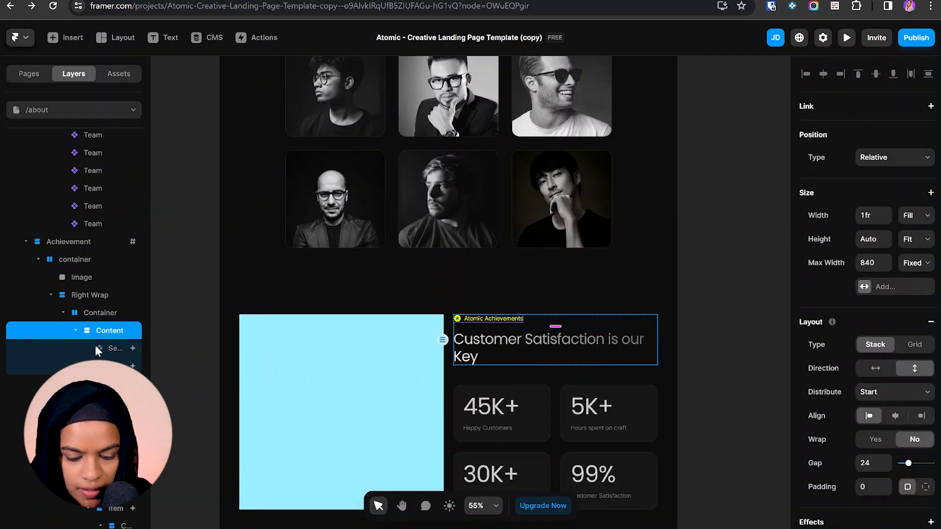
{"action": "type", "text": "Our team is a vibrant blend of talent, creativity, and dedication, working collaboratively to bring your visions to life. Get to know the individuals who make up the backbone of our agency:"}
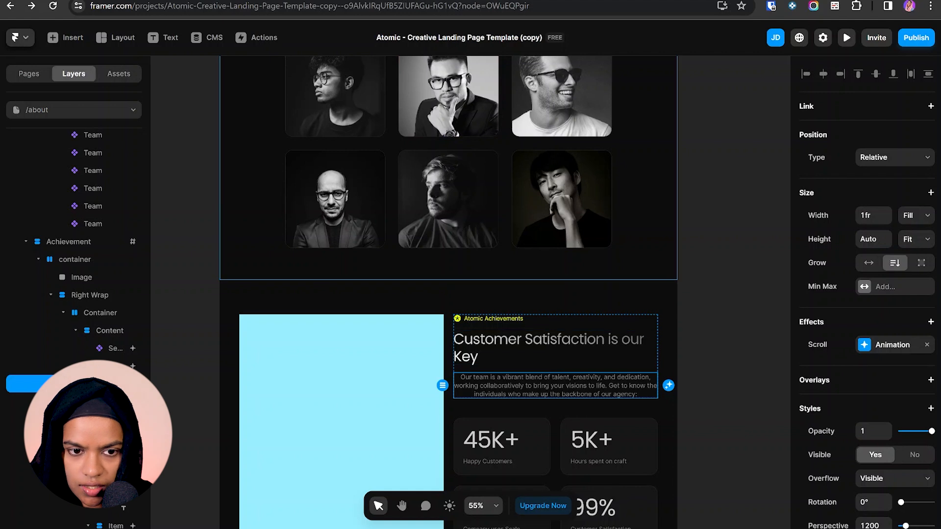
- Replace the pasted description with the text beginning "We take pride in the milestones and accomplishments that define our journey" and left-align it
{"action": "scroll", "coordinate": [824, 402], "scroll_direction": "down", "scroll_amount": 5}
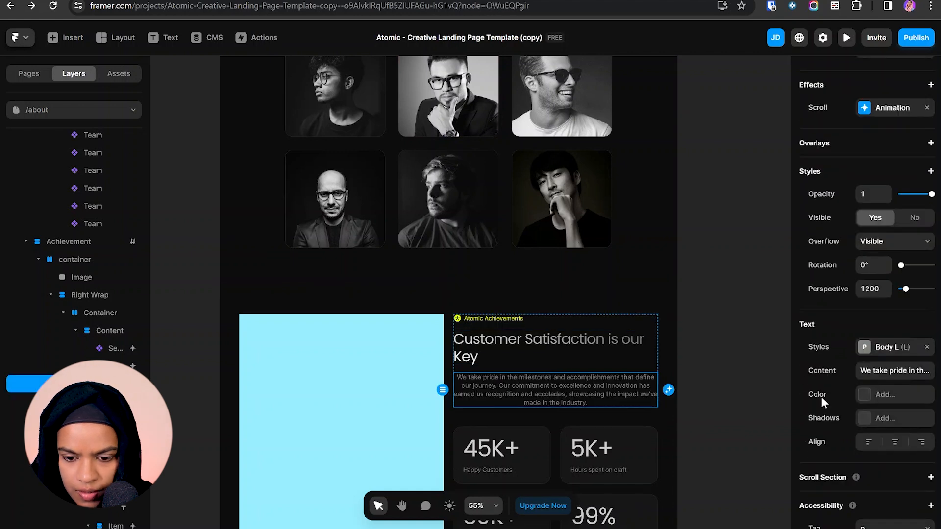
{"action": "scroll", "coordinate": [824, 402], "scroll_direction": "down", "scroll_amount": 2}
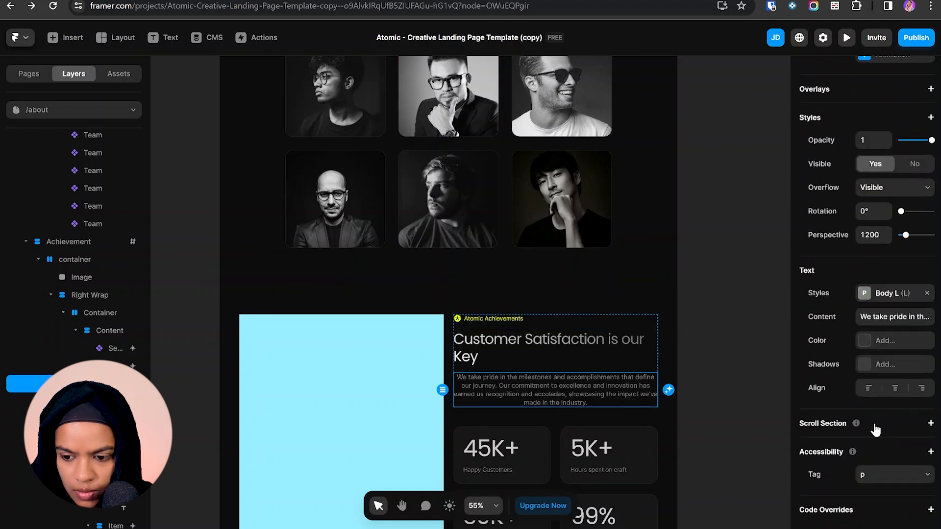
{"action": "left_click", "coordinate": [866, 391]}
- Fill the Achievement section's blue Image frame with the achievements picture and set its corner radius to 30
{"action": "scroll", "coordinate": [418, 322], "scroll_direction": "down", "scroll_amount": 3}
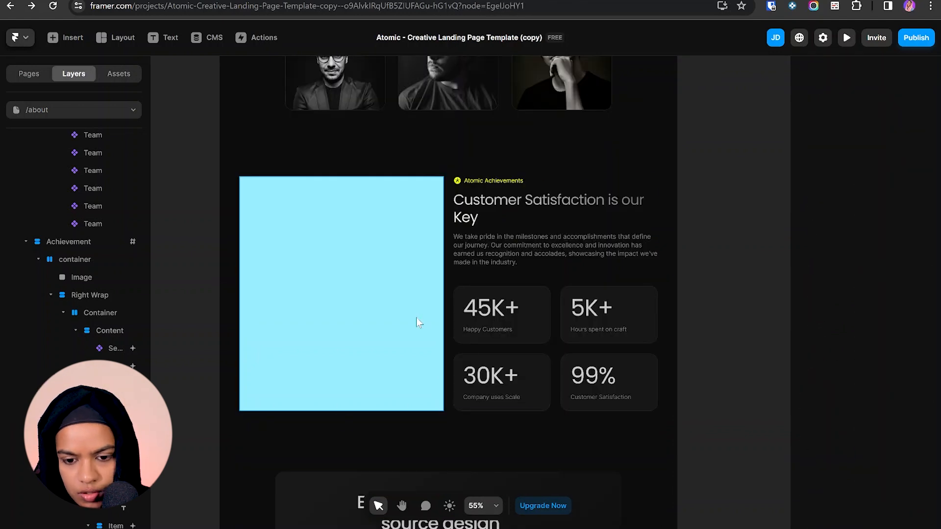
{"action": "left_click", "coordinate": [416, 318]}
{"action": "left_click", "coordinate": [864, 454]}
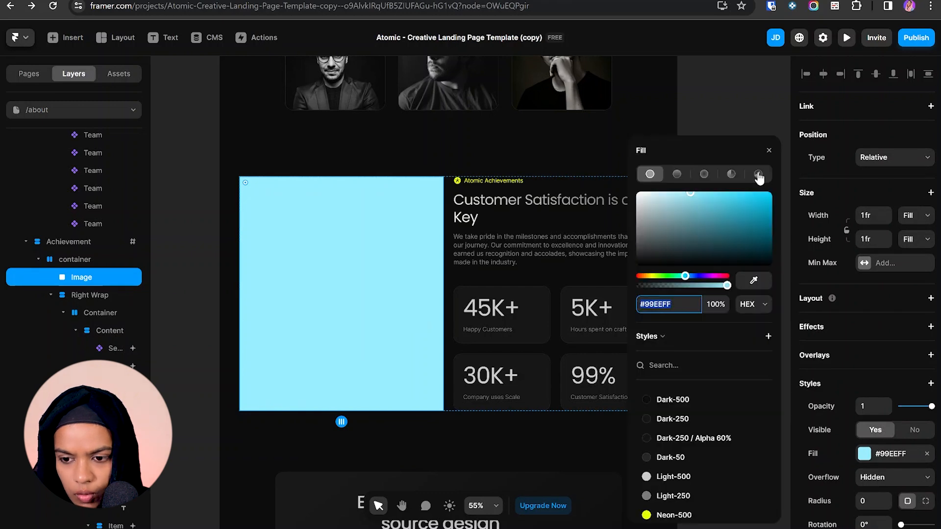
{"action": "left_click", "coordinate": [759, 174]}
{"action": "left_click", "coordinate": [703, 237]}
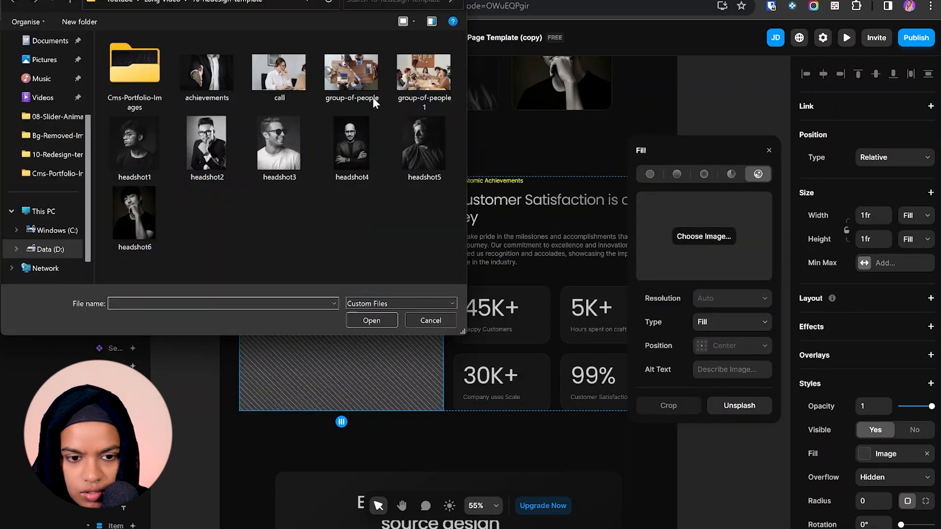
{"action": "double_click", "coordinate": [203, 68]}
{"action": "scroll", "coordinate": [893, 417], "scroll_direction": "down", "scroll_amount": 2}
{"action": "scroll", "coordinate": [893, 416], "scroll_direction": "down", "scroll_amount": 2}
{"action": "left_click", "coordinate": [870, 346]}
{"action": "type", "text": "30"}
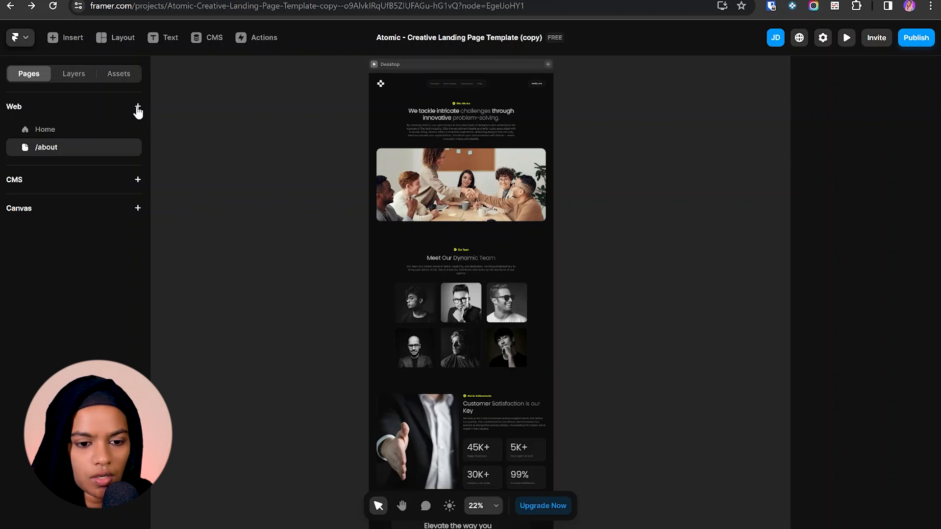
- Add a new web page to the site and name it contact
{"action": "left_click", "coordinate": [137, 106]}
{"action": "left_click", "coordinate": [164, 118]}
{"action": "type", "text": "contact"}
{"action": "key", "text": "Return"}
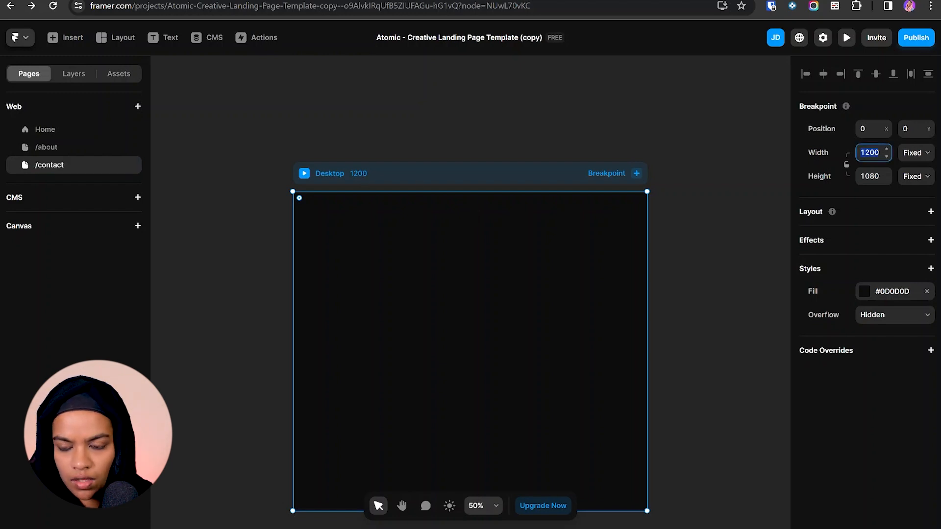
- Set the contact page's Desktop breakpoint width to 1400 and add a stack layout to it
{"action": "left_click", "coordinate": [133, 165]}
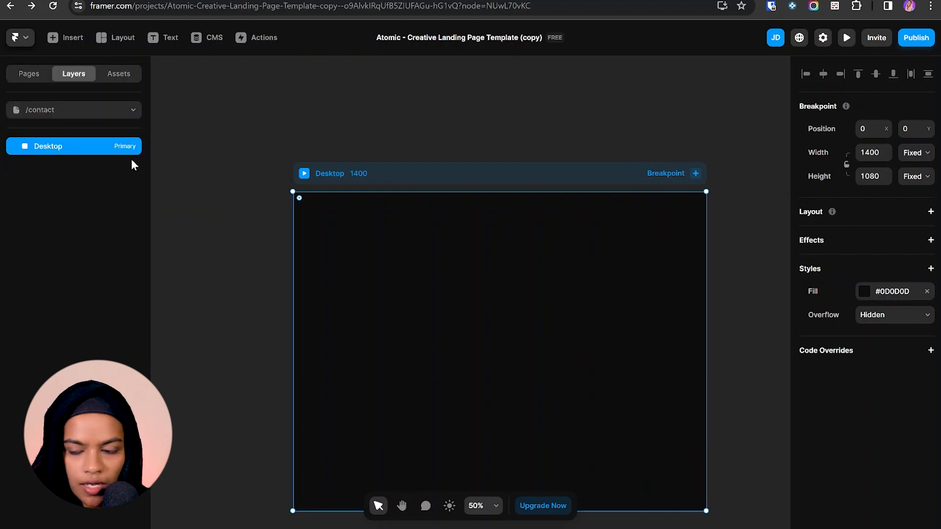
{"action": "left_click", "coordinate": [931, 216]}
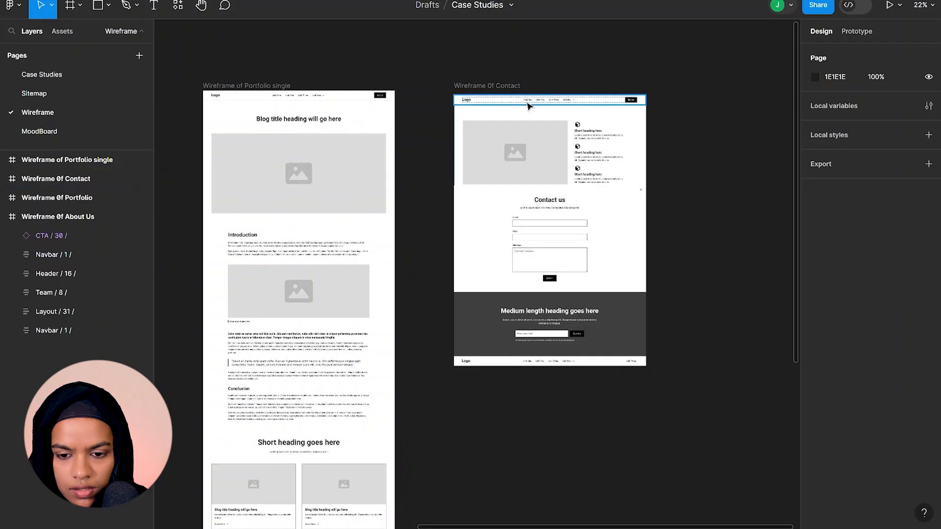
- Switch to Figma and examine the Contact wireframe's structure, including its navbar, footer and call-to-action section
{"action": "scroll", "coordinate": [490, 98], "scroll_direction": "up", "scroll_amount": 3}
{"action": "scroll", "coordinate": [481, 93], "scroll_direction": "down", "scroll_amount": 2}
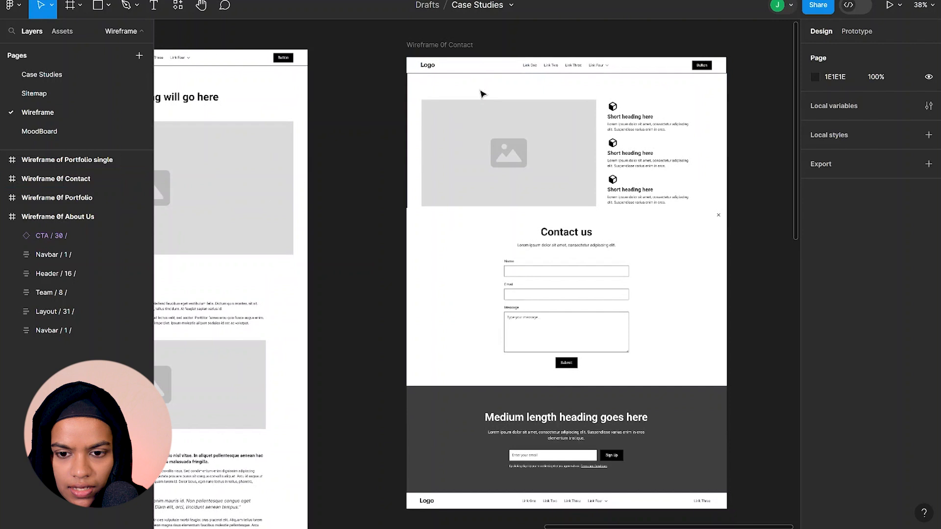
{"action": "left_click", "coordinate": [461, 65]}
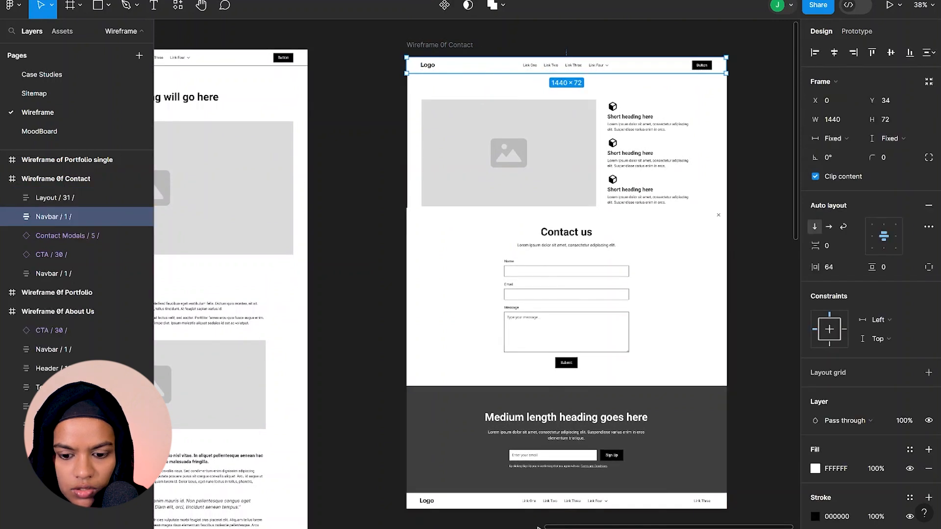
{"action": "left_click", "coordinate": [473, 501]}
{"action": "left_click", "coordinate": [478, 471]}
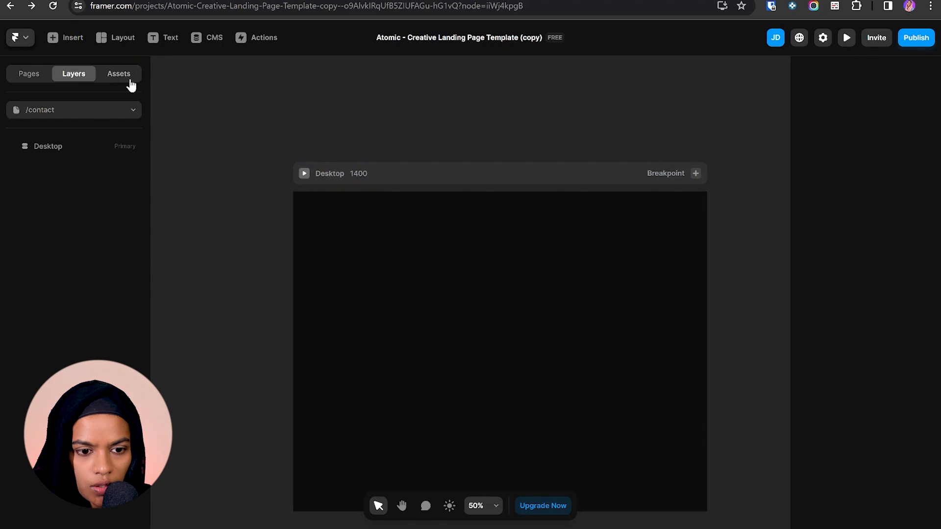
- Return to Framer, insert the Navigation Bar, Footer and CTA components on the contact page, and nest them inside Desktop
{"action": "left_click", "coordinate": [120, 74]}
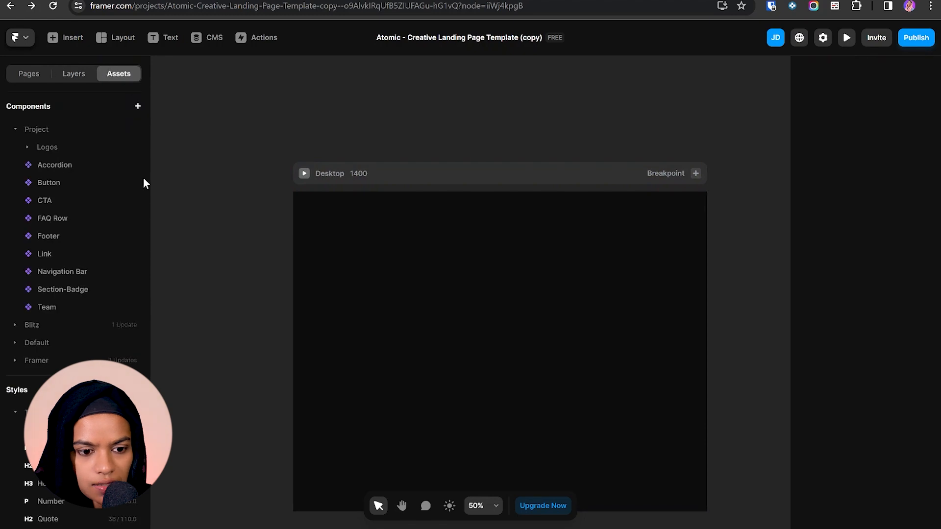
{"action": "left_click", "coordinate": [131, 273]}
{"action": "left_click", "coordinate": [169, 276]}
{"action": "left_click", "coordinate": [131, 236]}
{"action": "left_click", "coordinate": [169, 244]}
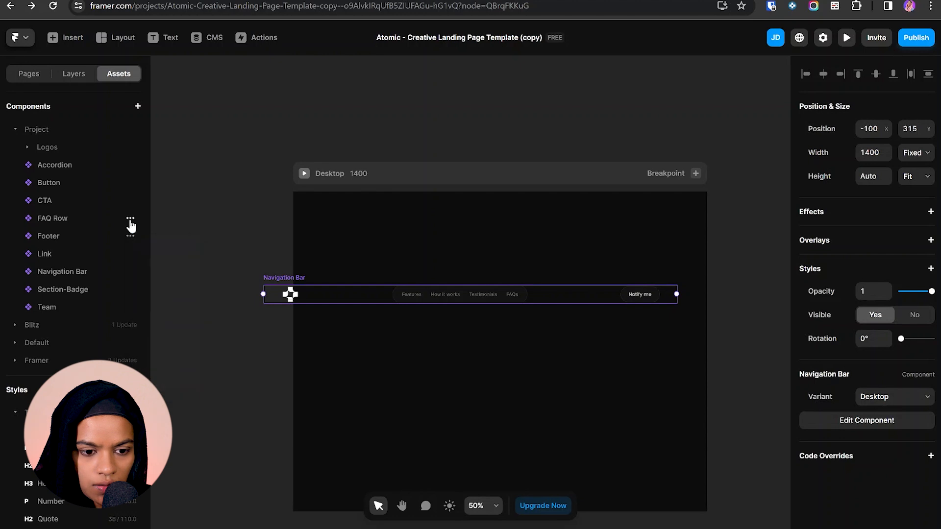
{"action": "left_click", "coordinate": [131, 201]}
{"action": "left_click", "coordinate": [160, 210]}
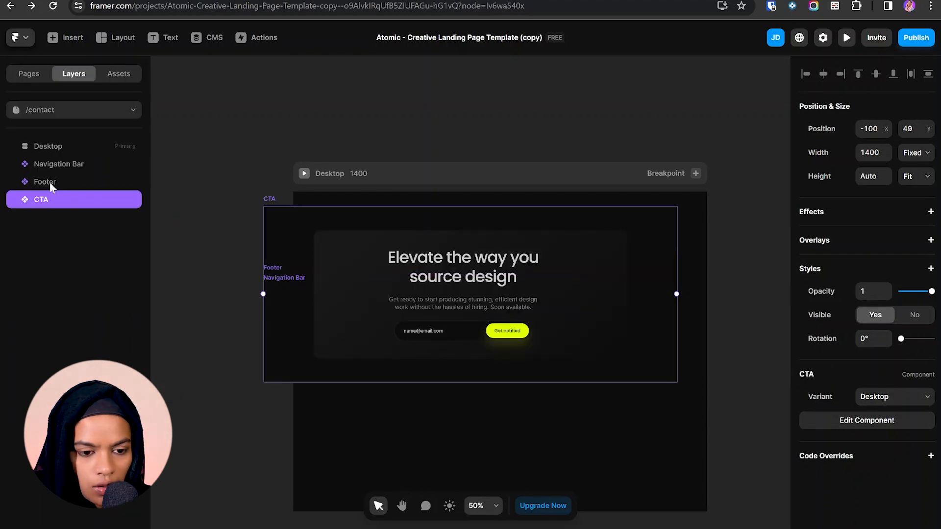
{"action": "left_click", "coordinate": [52, 166], "text": "shift"}
{"action": "left_click_drag", "start_coordinate": [54, 150], "coordinate": [54, 146]}
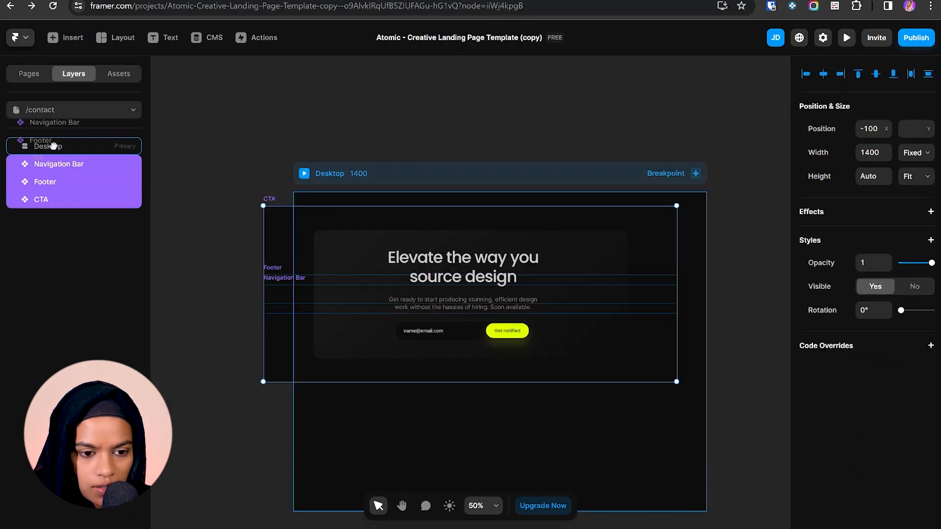
- Set the Navigation Bar, Footer and CTA widths to Fill, and the Desktop breakpoint's height to Fit Content
{"action": "left_click", "coordinate": [913, 186]}
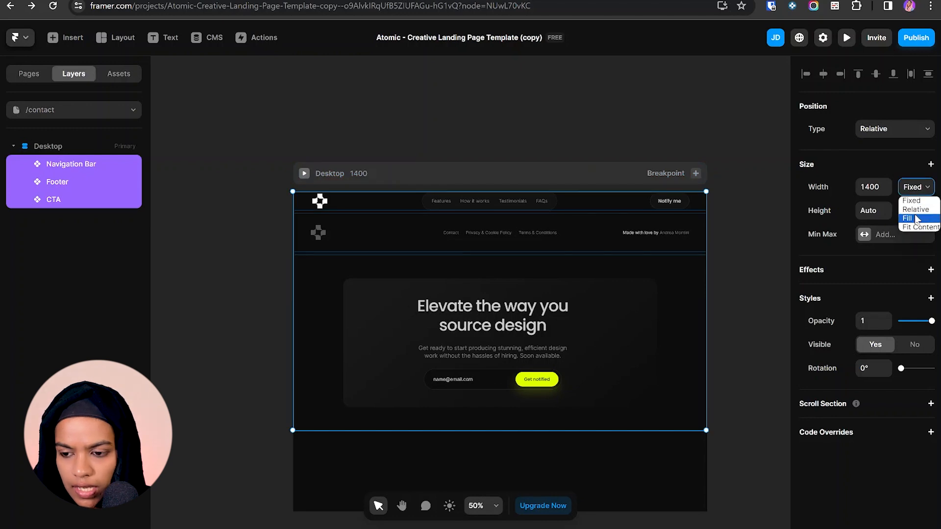
{"action": "left_click", "coordinate": [915, 218]}
{"action": "left_click", "coordinate": [565, 166]}
{"action": "left_click", "coordinate": [913, 177]}
{"action": "left_click", "coordinate": [921, 216]}
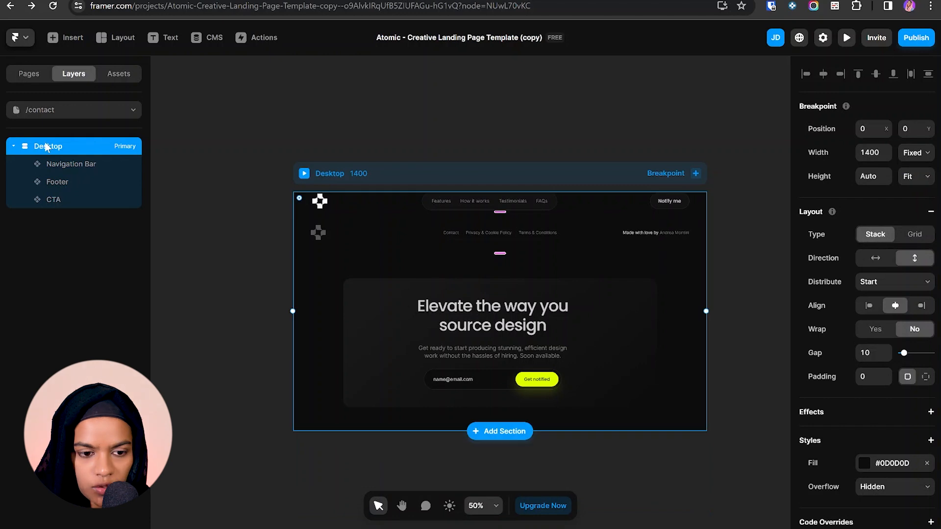
- Give the Desktop breakpoint a top padding of 48 and reorder its layers so the CTA sits above the Footer
{"action": "left_click", "coordinate": [925, 378]}
{"action": "left_click", "coordinate": [856, 401]}
{"action": "type", "text": "48"}
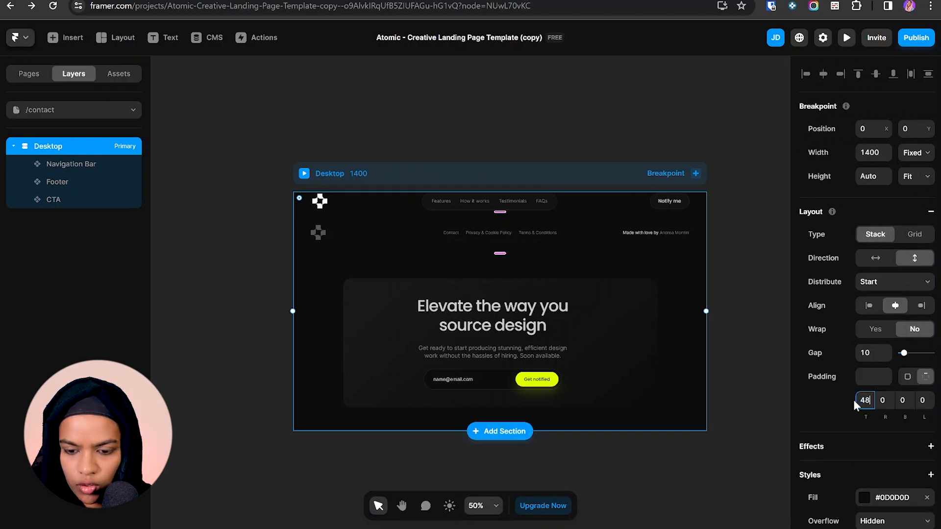
{"action": "key", "text": "Return"}
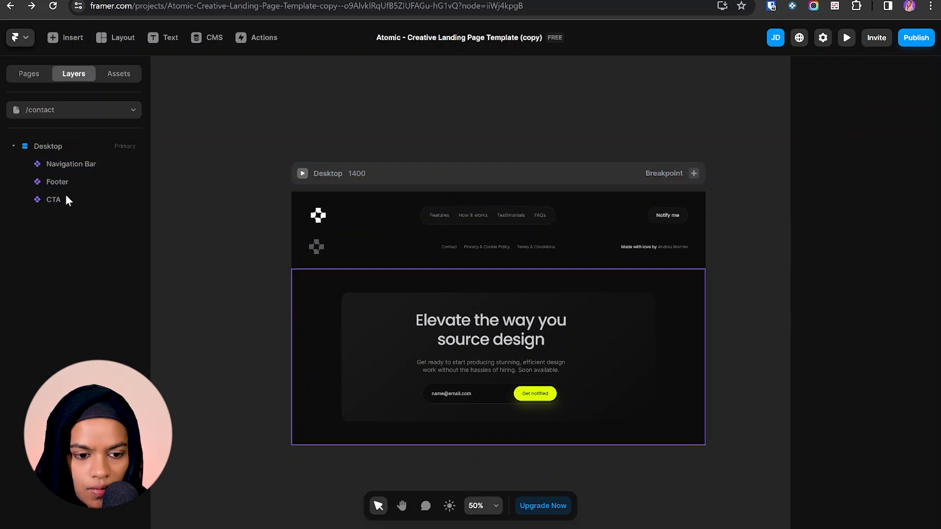
{"action": "left_click_drag", "start_coordinate": [68, 201], "coordinate": [60, 181]}
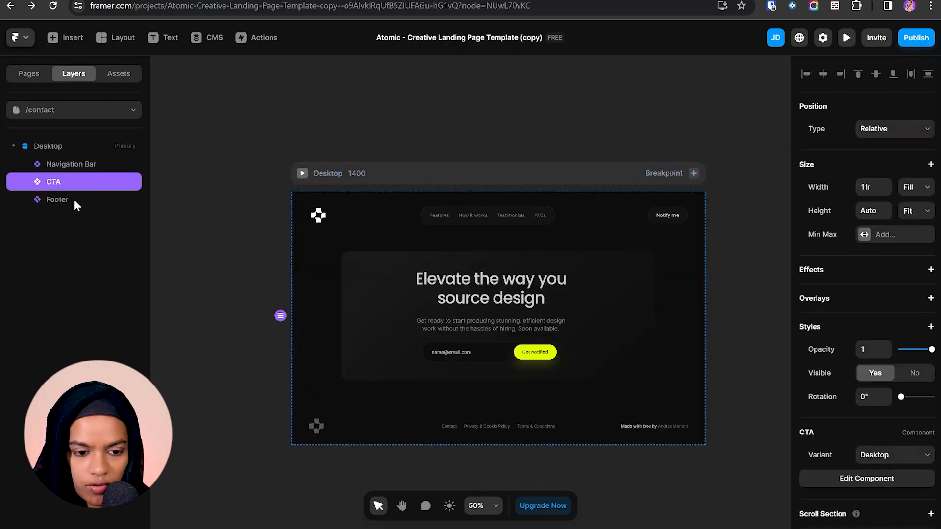
- Switch to the Figma wireframe and examine the layout and form sections of the Contact page
{"action": "left_click", "coordinate": [197, 276]}
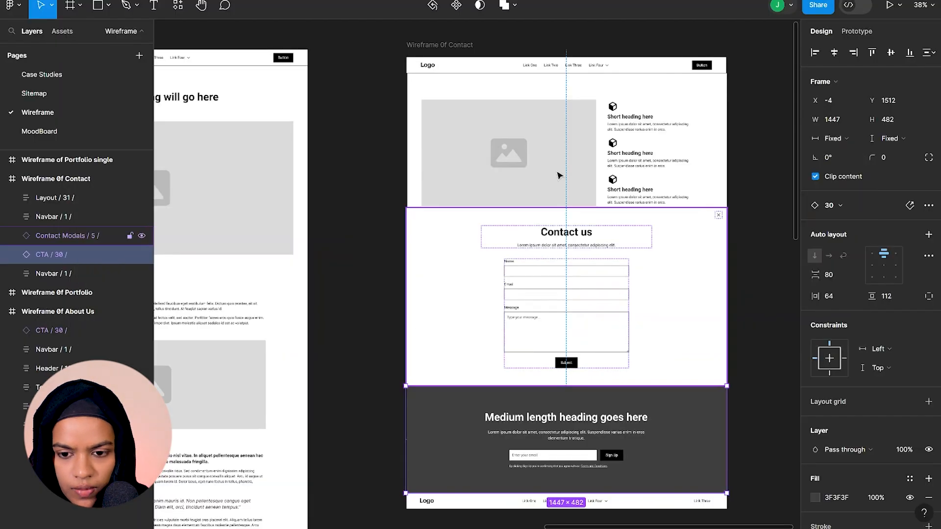
{"action": "left_click", "coordinate": [559, 175]}
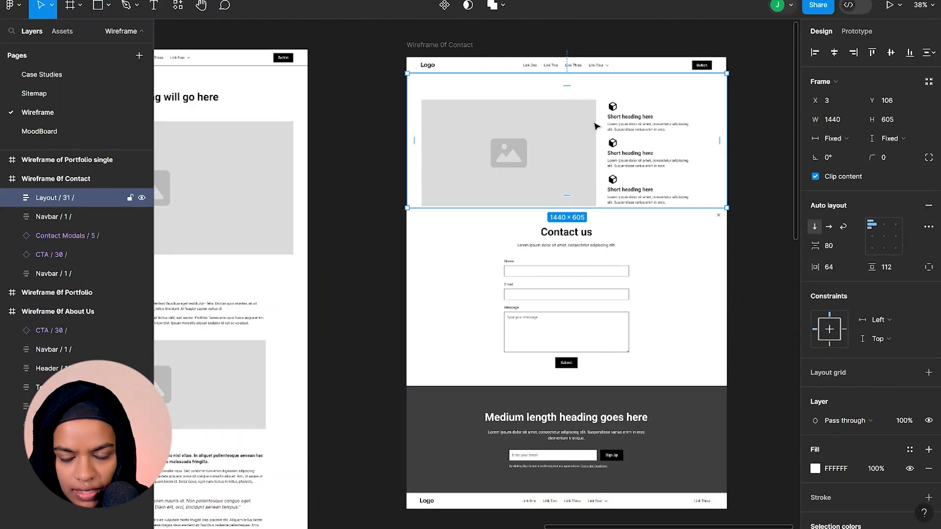
{"action": "left_click", "coordinate": [651, 332]}
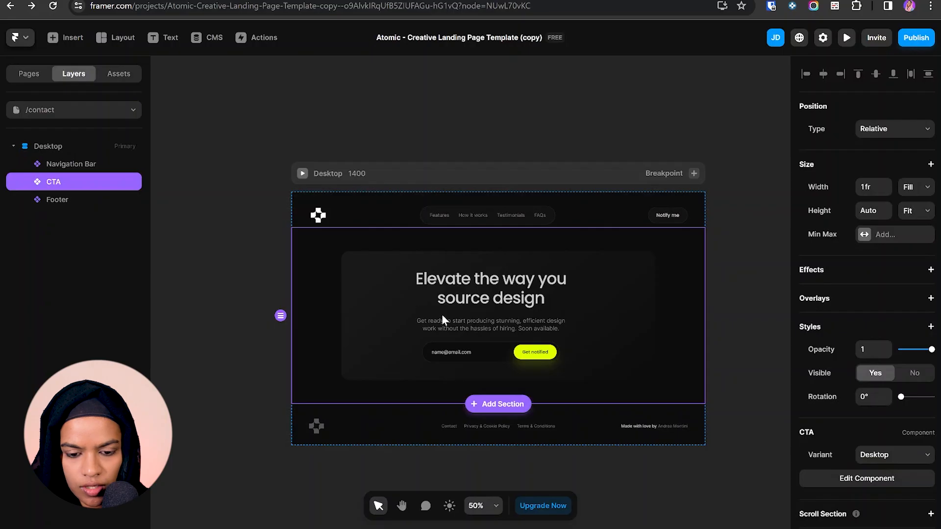
- Draw a frame about 1384 × 502 between the Navigation Bar and the CTA in Framer, with its width set to Fill
{"action": "key", "text": "f"}
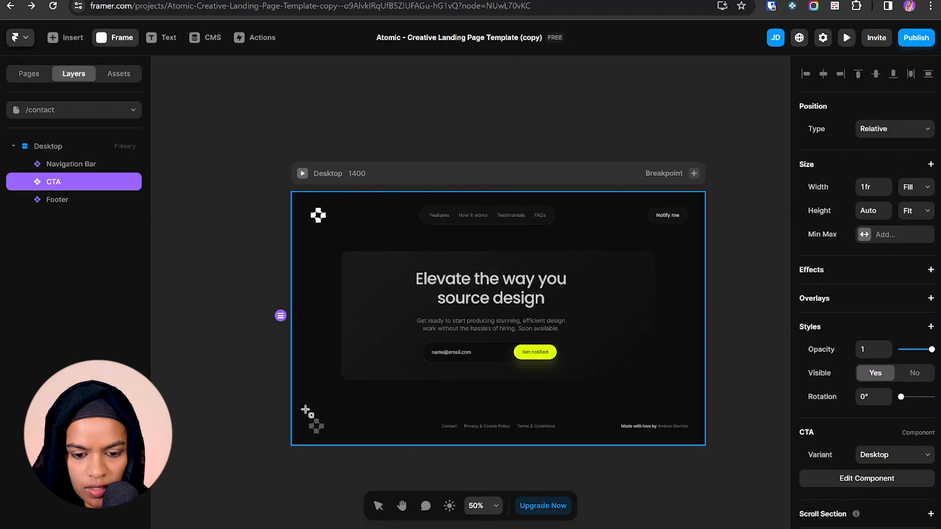
{"action": "left_click_drag", "start_coordinate": [301, 403], "coordinate": [727, 269]}
{"action": "left_click", "coordinate": [916, 216]}
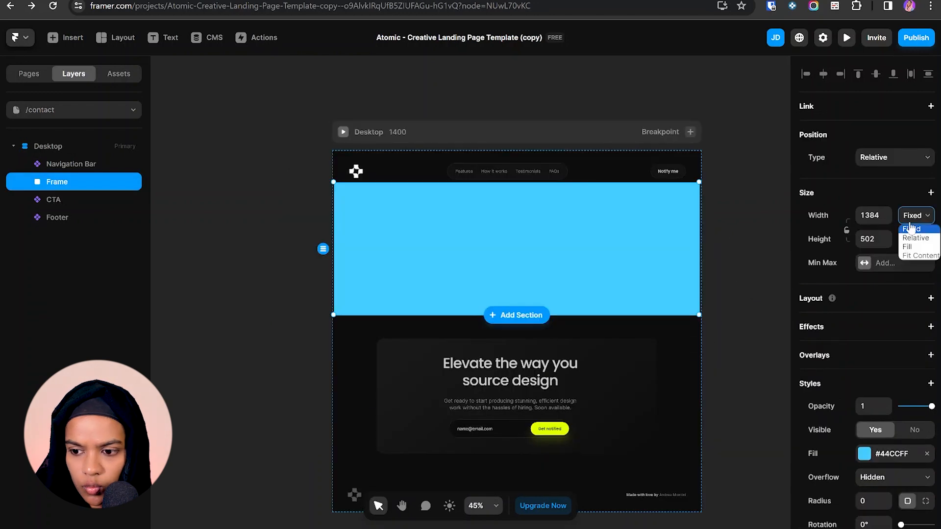
{"action": "left_click", "coordinate": [914, 252]}
- Rename the new frame between the Navigation Bar and the CTA as Contact Section
{"action": "key", "text": "ctrl+r"}
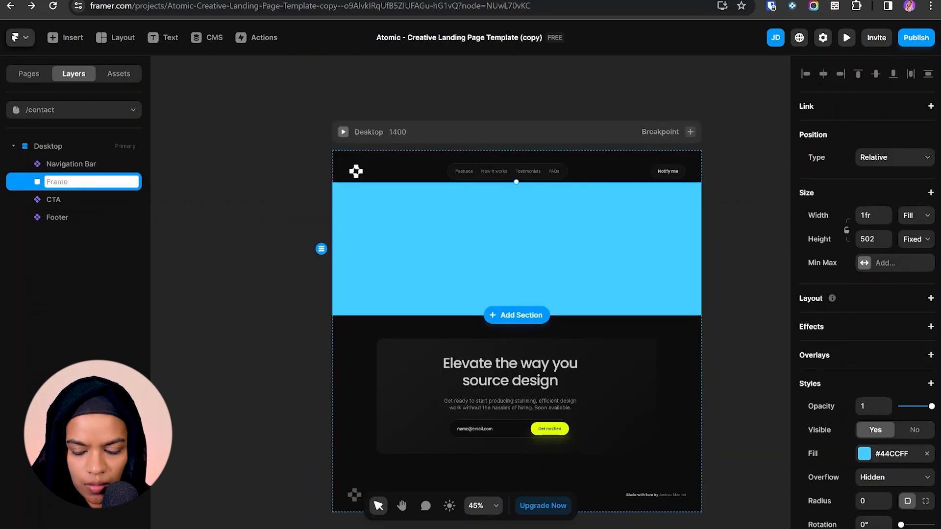
{"action": "type", "text": "Contact Sec"}
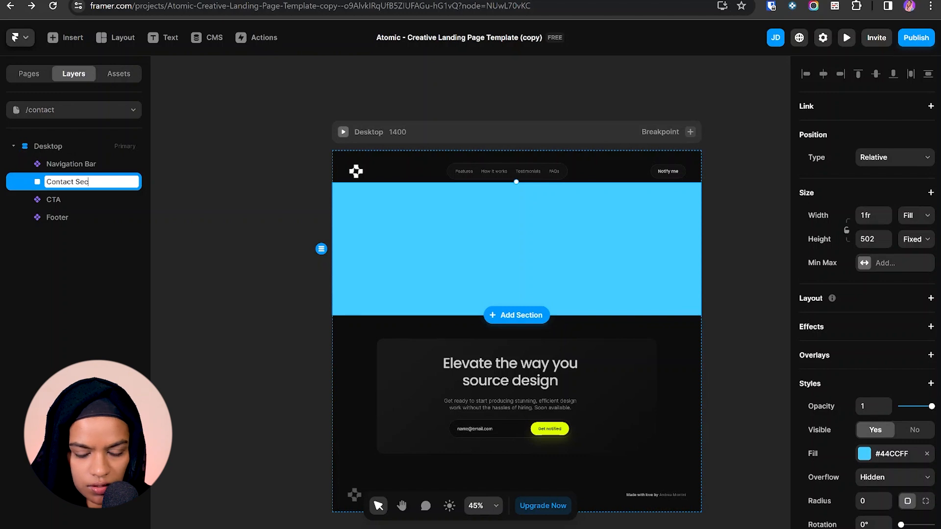
{"action": "type", "text": "tion"}
{"action": "key", "text": "Return"}
- Draw a frame about 1244 × 370 inside the Contact Section and name it Container
{"action": "key", "text": "f"}
{"action": "mouse_move", "coordinate": [349, 201]}
{"action": "left_mouse_down"}
{"action": "mouse_move", "coordinate": [549, 287]}
{"action": "mouse_move", "coordinate": [677, 299]}
{"action": "left_mouse_up"}
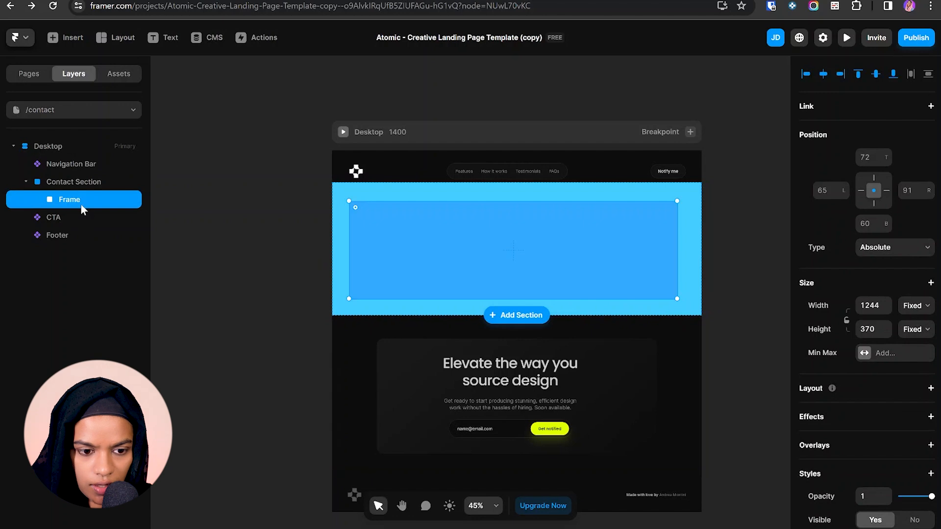
{"action": "double_click", "coordinate": [81, 205]}
{"action": "type", "text": "Contain"}
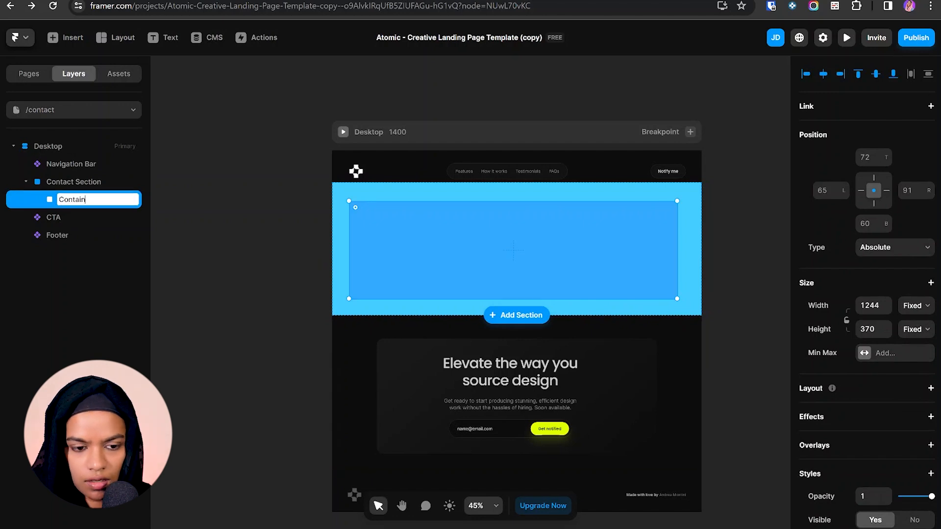
{"action": "type", "text": "er"}
- Add a stack layout to both the Contact Section and the Container inside it
{"action": "left_click", "coordinate": [93, 184]}
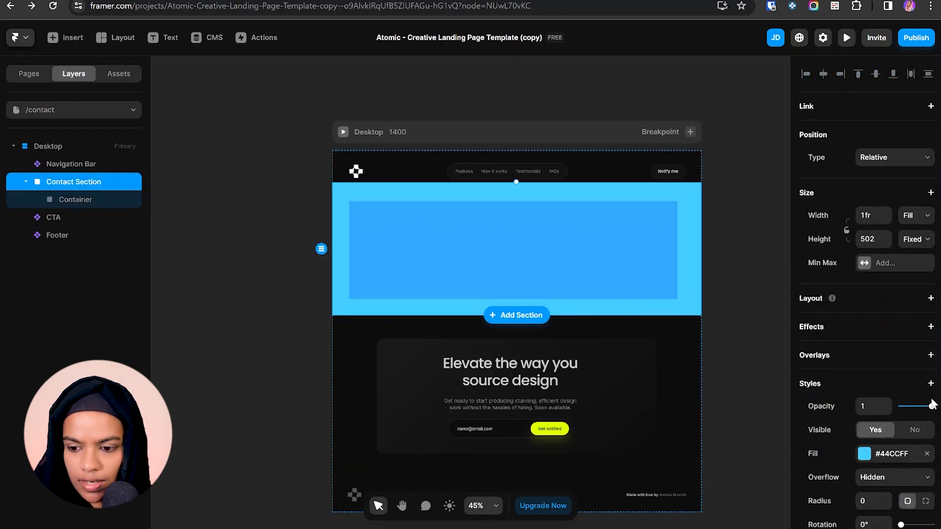
{"action": "left_click", "coordinate": [931, 298]}
{"action": "left_click", "coordinate": [77, 200]}
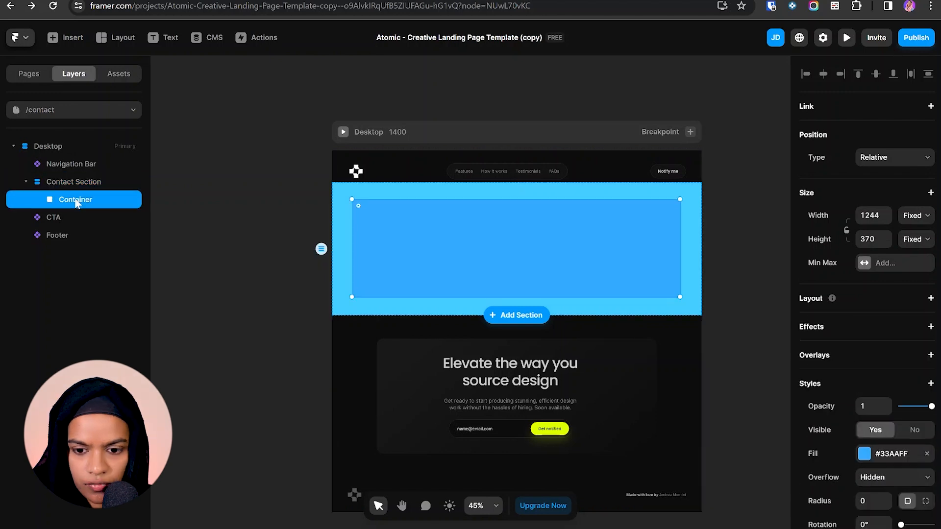
{"action": "left_click", "coordinate": [931, 298]}
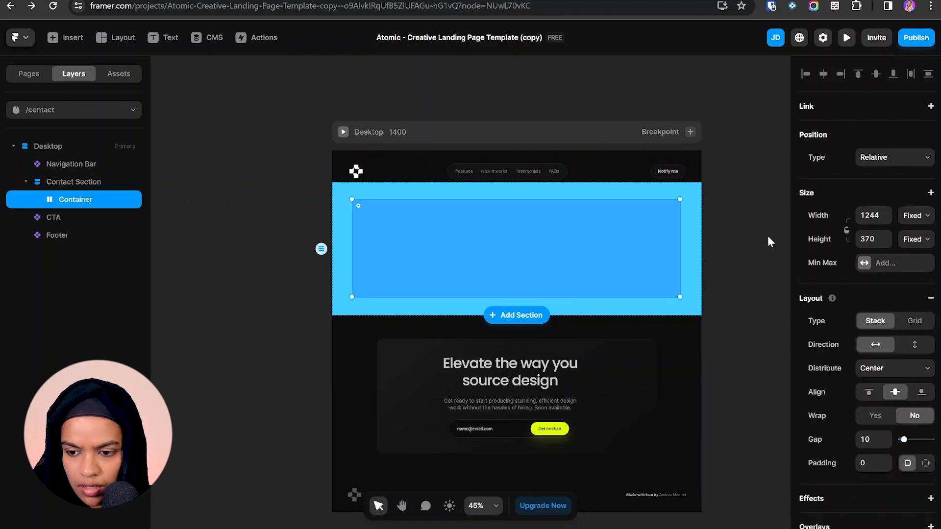
- Set the Container's width to Fill and limit its maximum width to 1280px
{"action": "left_click", "coordinate": [916, 216]}
{"action": "left_click", "coordinate": [918, 248]}
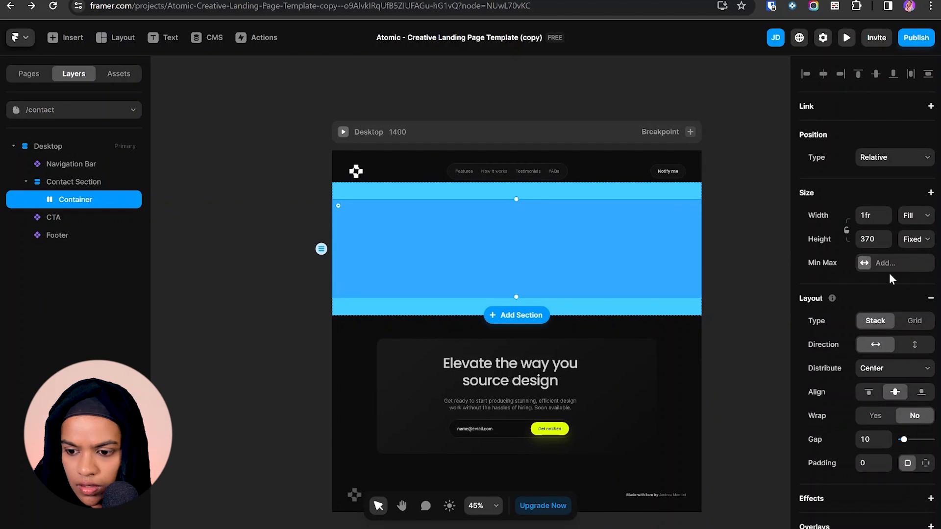
{"action": "left_click", "coordinate": [864, 263]}
{"action": "left_click", "coordinate": [883, 274]}
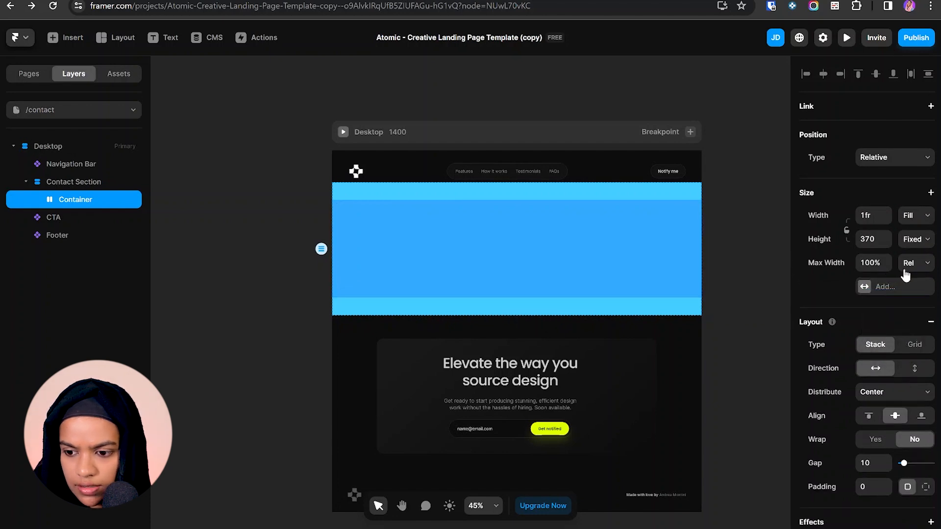
{"action": "type", "text": "1280px"}
{"action": "key", "text": "Return"}
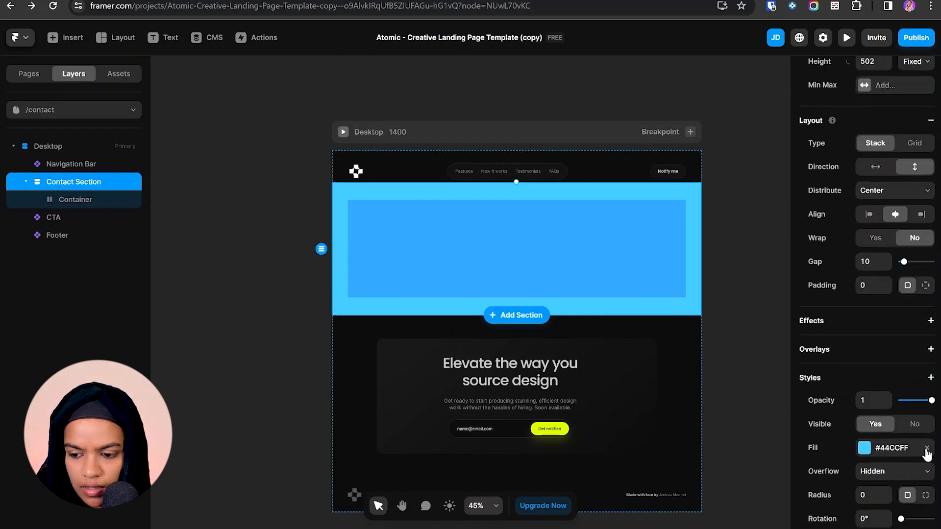
- Remove the fill colours from the Contact Section and its Container
{"action": "left_click", "coordinate": [926, 449]}
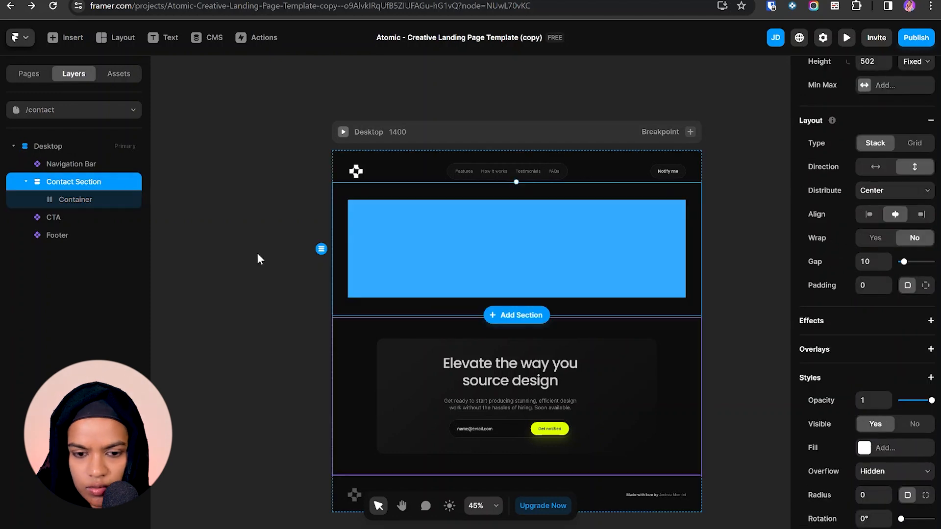
{"action": "left_click", "coordinate": [119, 199]}
{"action": "scroll", "coordinate": [926, 495], "scroll_direction": "down", "scroll_amount": 5}
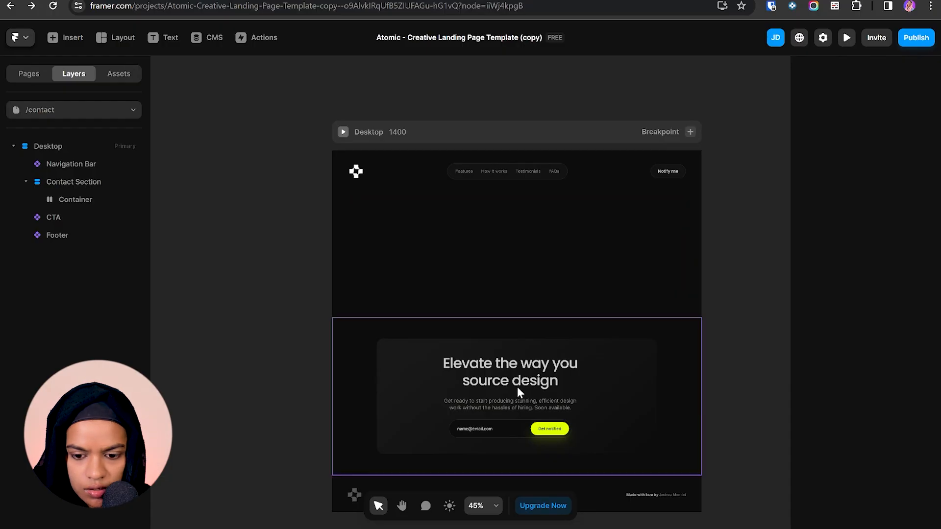
- Open the CTA component and copy its heading and paragraph text into the Contact Section's Container
{"action": "double_click", "coordinate": [517, 387]}
{"action": "left_click", "coordinate": [511, 387]}
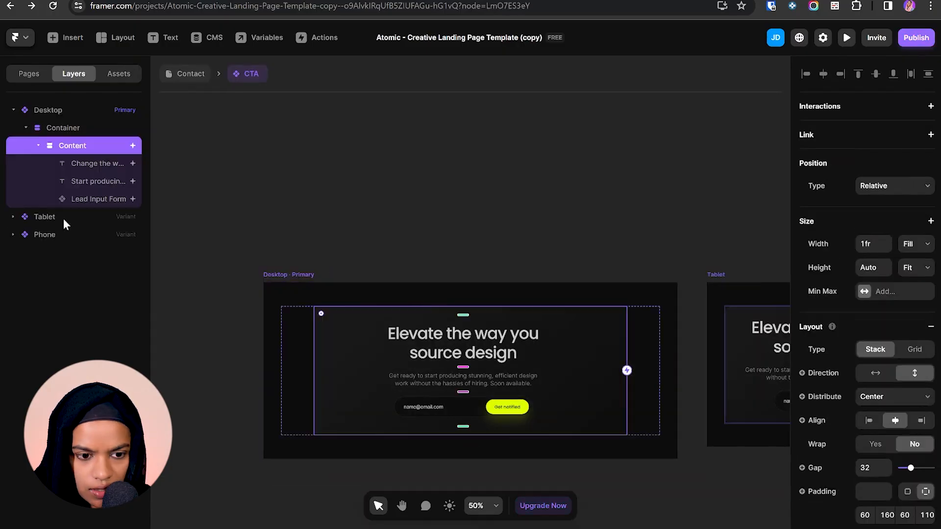
{"action": "left_click", "coordinate": [106, 164]}
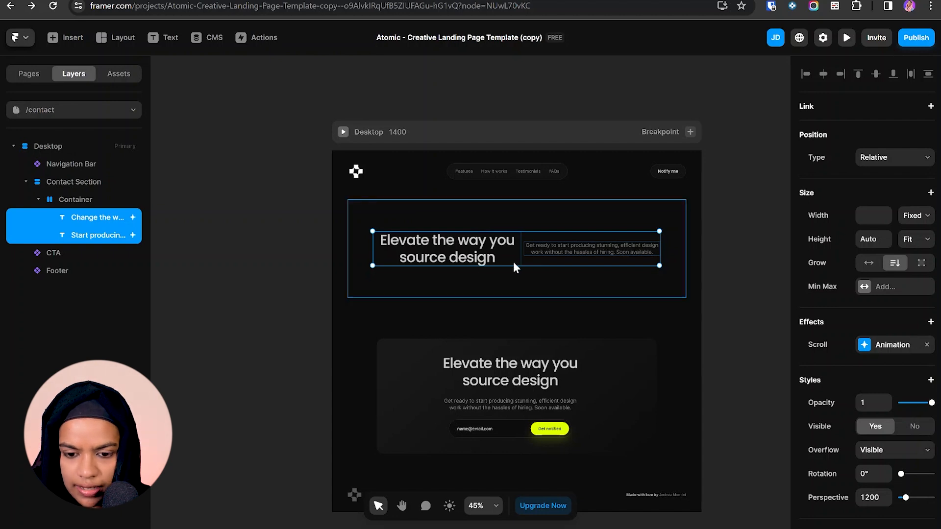
- Wrap the pasted heading and paragraph in a vertical stack with Fill width and Fit Content height
{"action": "key", "text": "ctrl+Return"}
{"action": "left_click", "coordinate": [913, 347]}
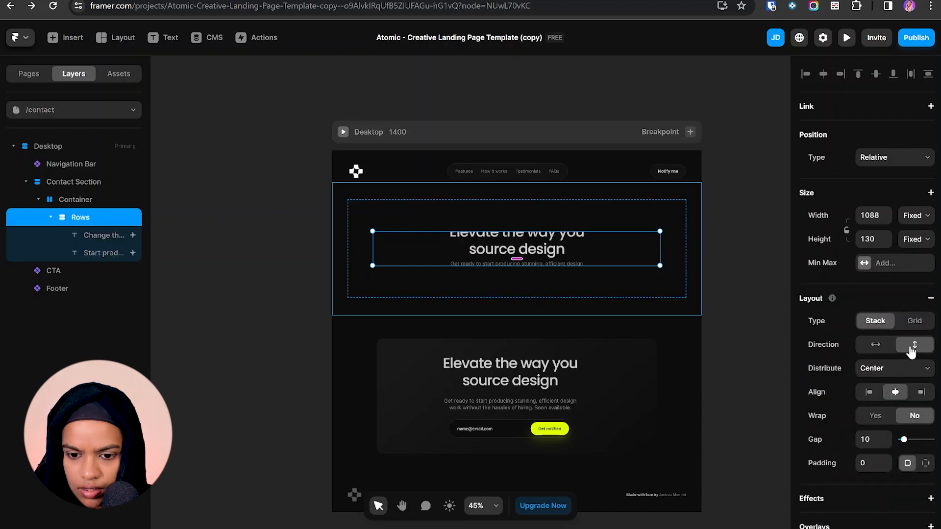
{"action": "left_click", "coordinate": [915, 215]}
{"action": "left_click", "coordinate": [908, 247]}
{"action": "left_click", "coordinate": [916, 239]}
{"action": "left_click", "coordinate": [916, 279]}
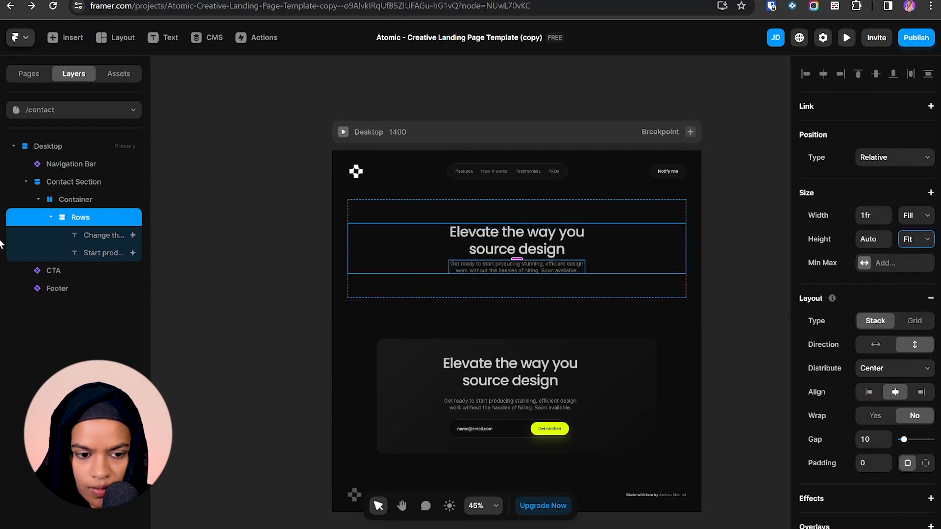
- Set the Container's height to Fit Content
{"action": "left_click", "coordinate": [76, 202]}
{"action": "scroll", "coordinate": [919, 225], "scroll_direction": "up", "scroll_amount": 5}
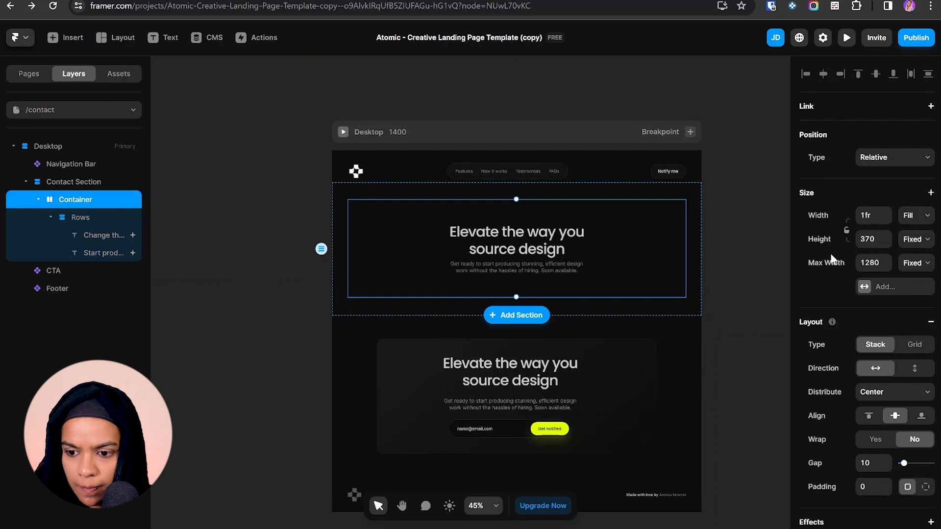
{"action": "left_click", "coordinate": [906, 240]}
{"action": "left_click", "coordinate": [915, 279]}
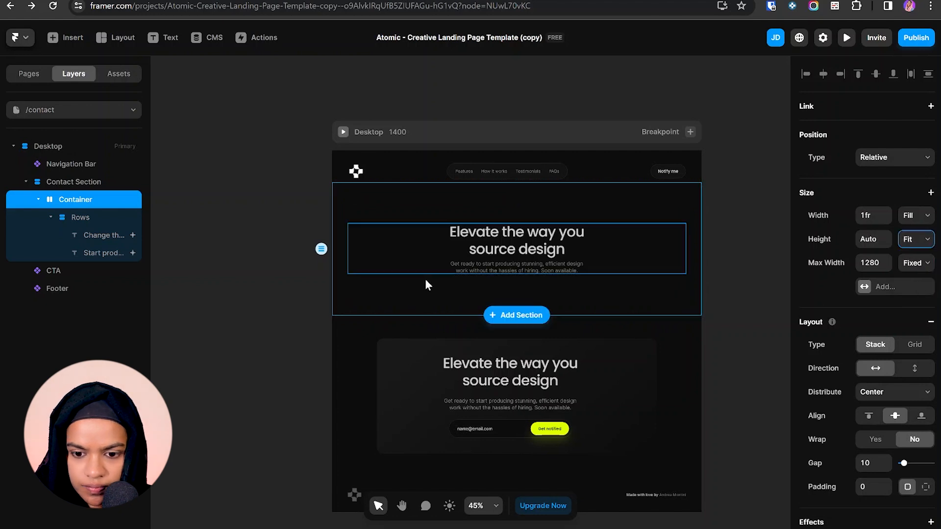
- Change the Contact Section heading's text to "Get In Touch"
{"action": "left_click", "coordinate": [483, 254]}
{"action": "scroll", "coordinate": [877, 319], "scroll_direction": "down", "scroll_amount": 4}
{"action": "left_click", "coordinate": [902, 430]}
{"action": "type", "text": "Get In"}
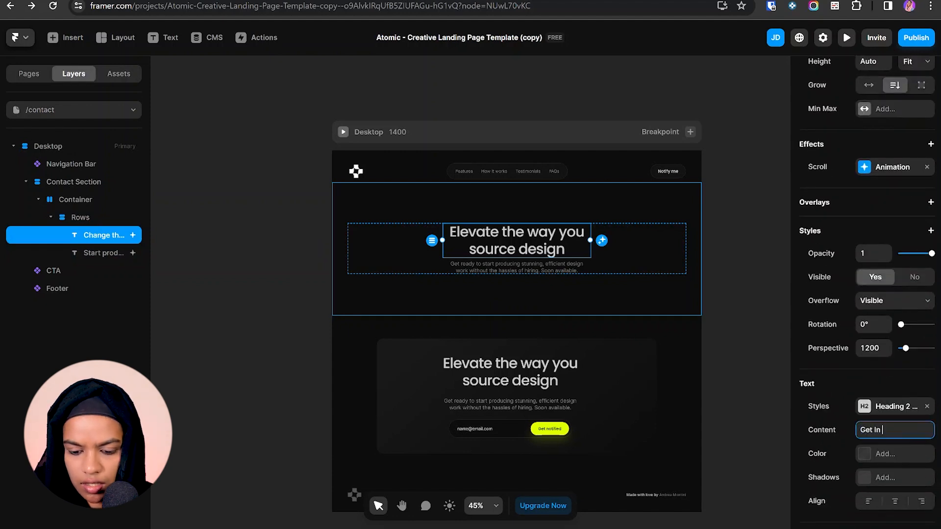
{"action": "type", "text": " Touch"}
{"action": "key", "text": "Return"}
- Set the "Get In Touch" heading's width to Fill
{"action": "scroll", "coordinate": [882, 221], "scroll_direction": "up", "scroll_amount": 4}
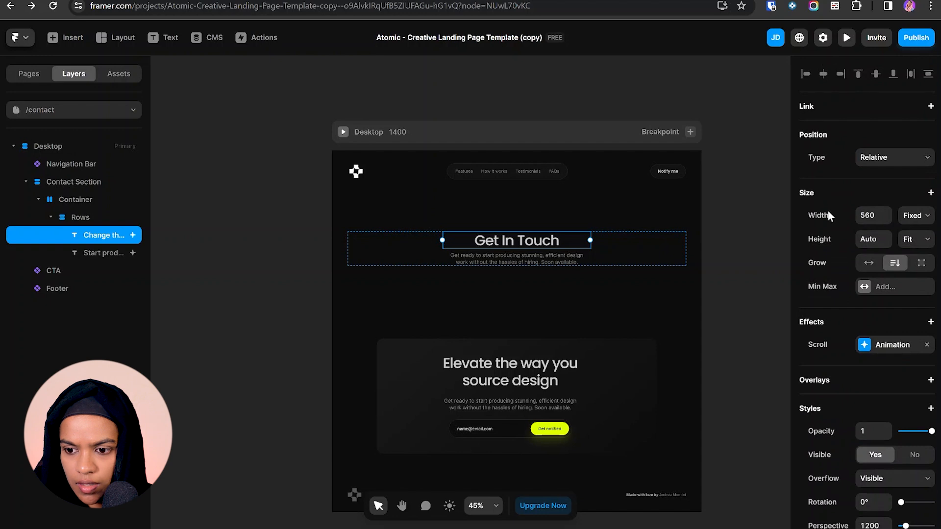
{"action": "left_click", "coordinate": [916, 216]}
{"action": "left_click", "coordinate": [916, 247]}
{"action": "left_click", "coordinate": [434, 283]}
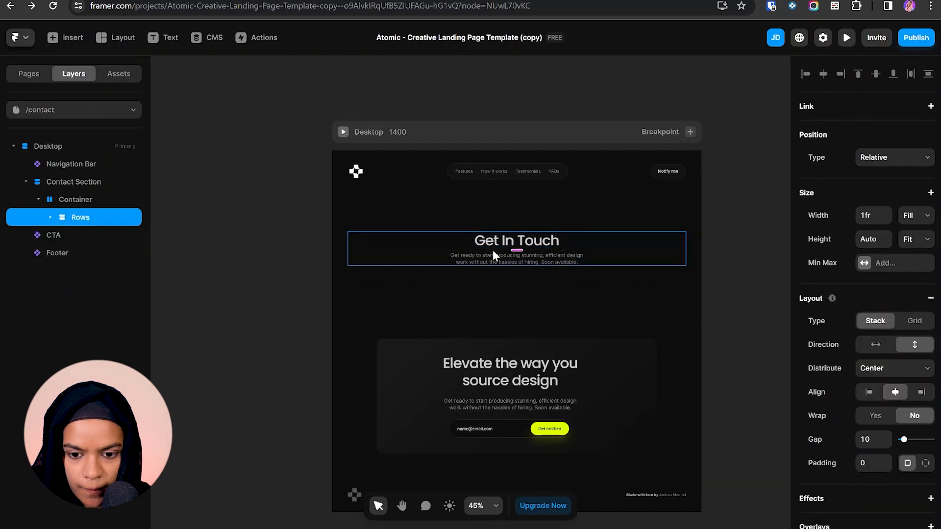
- Find the Formspark element by searching for "form" and insert it into the Container beneath the text rows
{"action": "left_click", "coordinate": [65, 38]}
{"action": "type", "text": "form"}
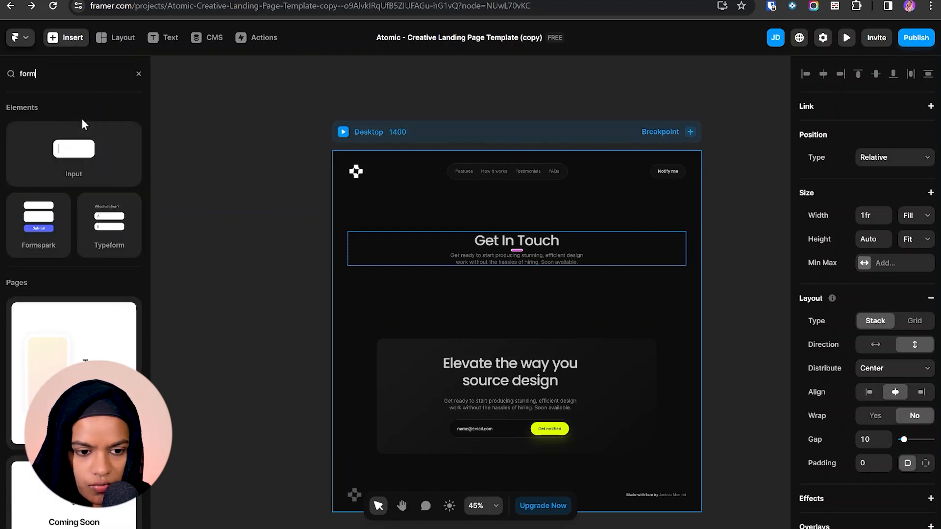
{"action": "left_click_drag", "start_coordinate": [44, 230], "coordinate": [519, 274]}
- Set the FormSpark form's width to 560 and its height to 450
{"action": "left_click", "coordinate": [870, 187]}
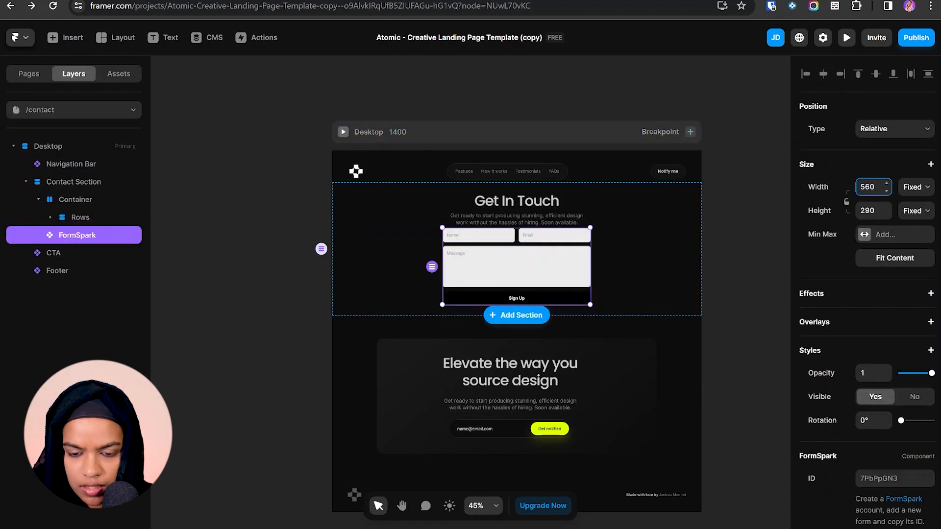
{"action": "left_click_drag", "start_coordinate": [584, 304], "coordinate": [584, 333]}
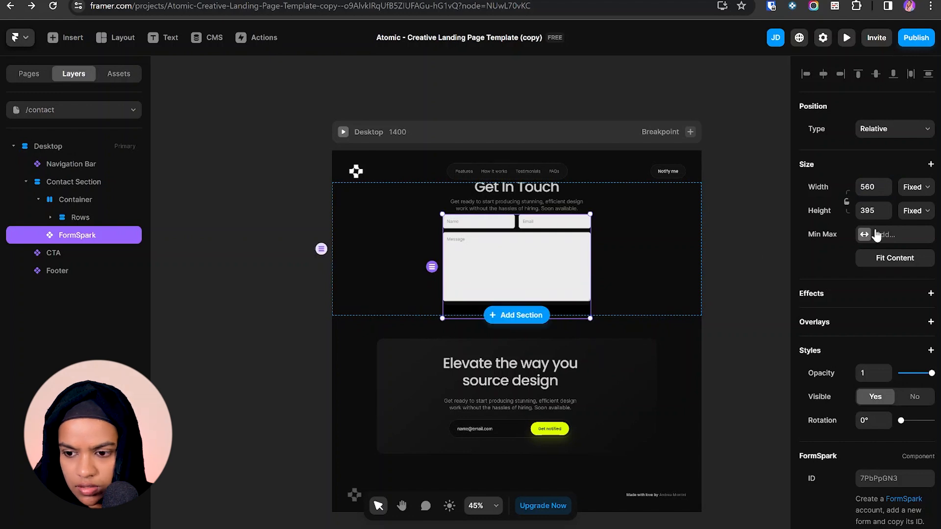
{"action": "left_click", "coordinate": [870, 210]}
{"action": "type", "text": "45"}
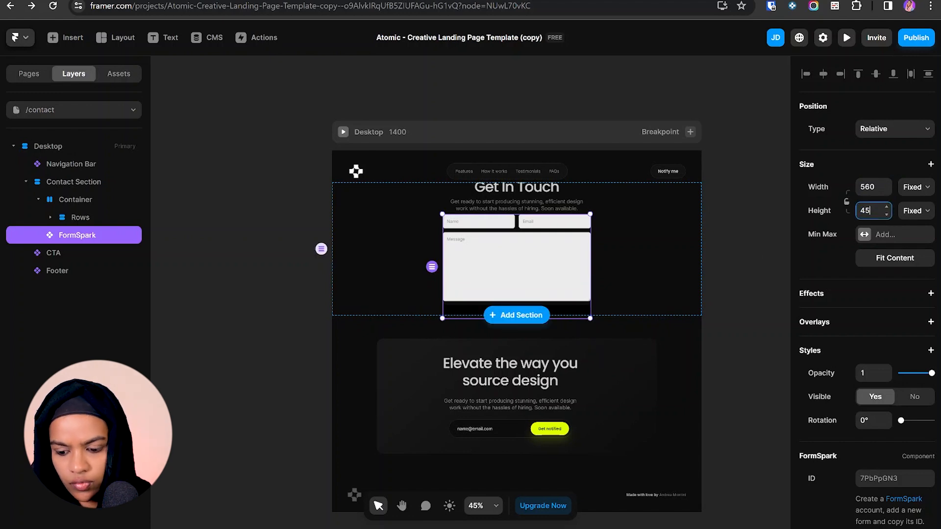
{"action": "type", "text": "0"}
{"action": "key", "text": "Return"}
- Set the Contact Section's height to Fit Content
{"action": "left_click", "coordinate": [78, 184]}
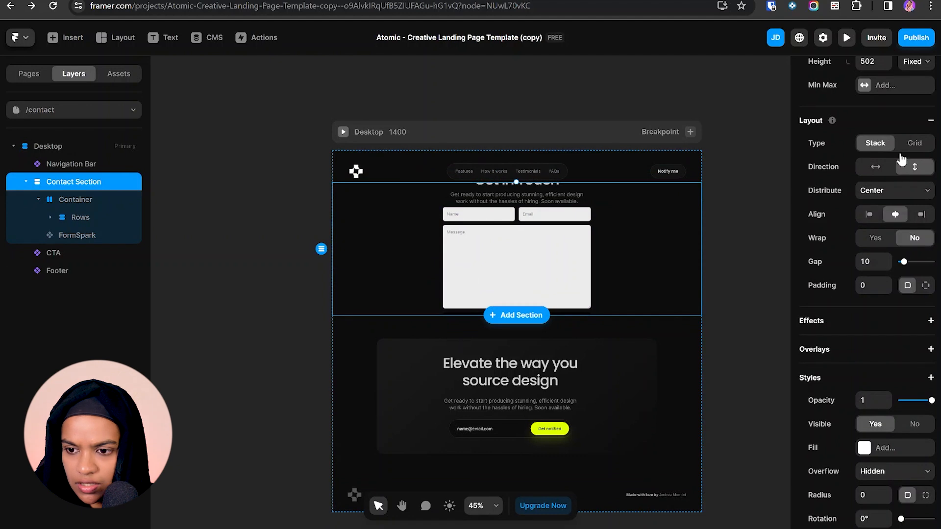
{"action": "scroll", "coordinate": [901, 160], "scroll_direction": "up", "scroll_amount": 4}
{"action": "left_click", "coordinate": [914, 240]}
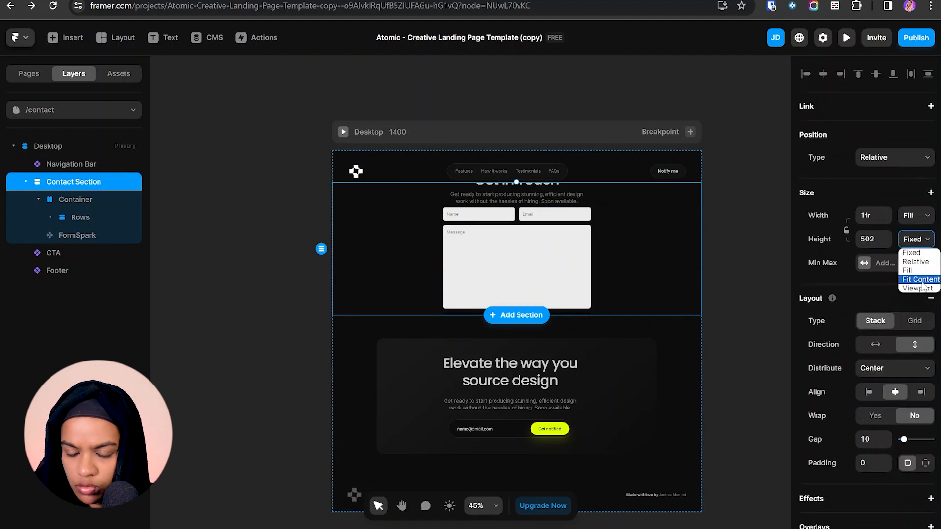
{"action": "left_click", "coordinate": [921, 279]}
{"action": "left_click", "coordinate": [121, 271]}
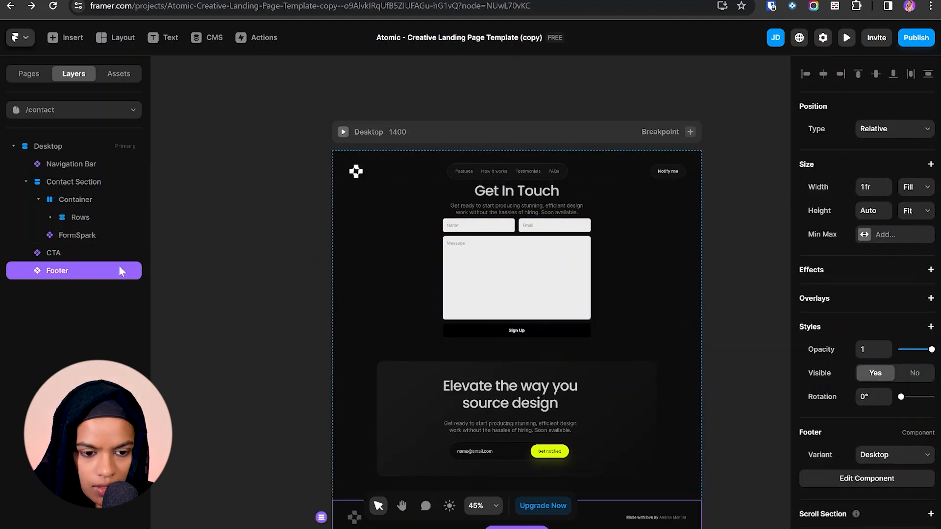
- Move the FormSpark form into the Container beneath Rows and set the Container's stack direction to vertical
{"action": "left_click", "coordinate": [77, 236]}
{"action": "left_click_drag", "start_coordinate": [77, 217], "coordinate": [82, 210]}
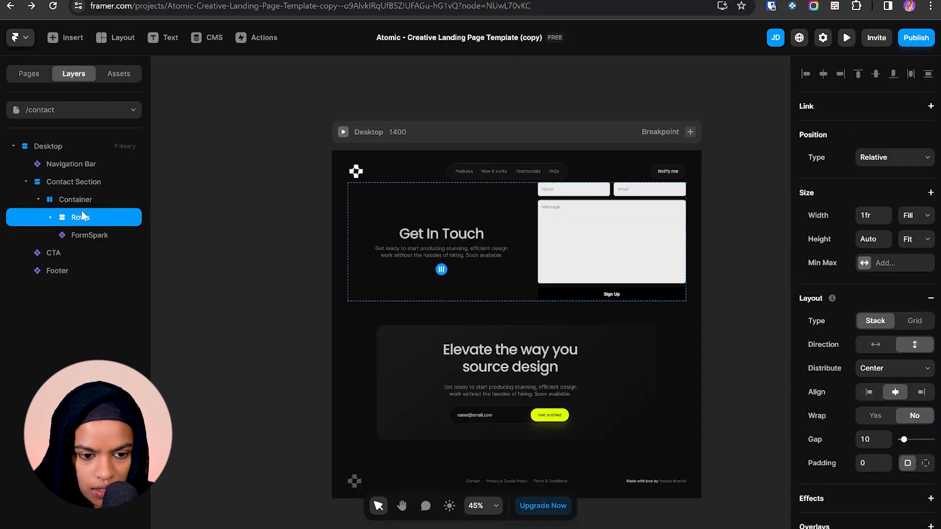
{"action": "left_click", "coordinate": [84, 198]}
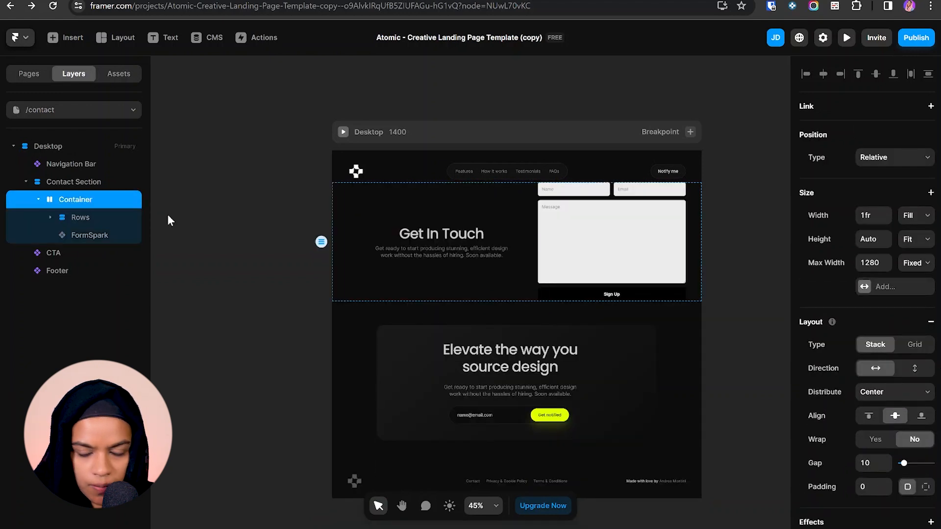
{"action": "left_click", "coordinate": [913, 370]}
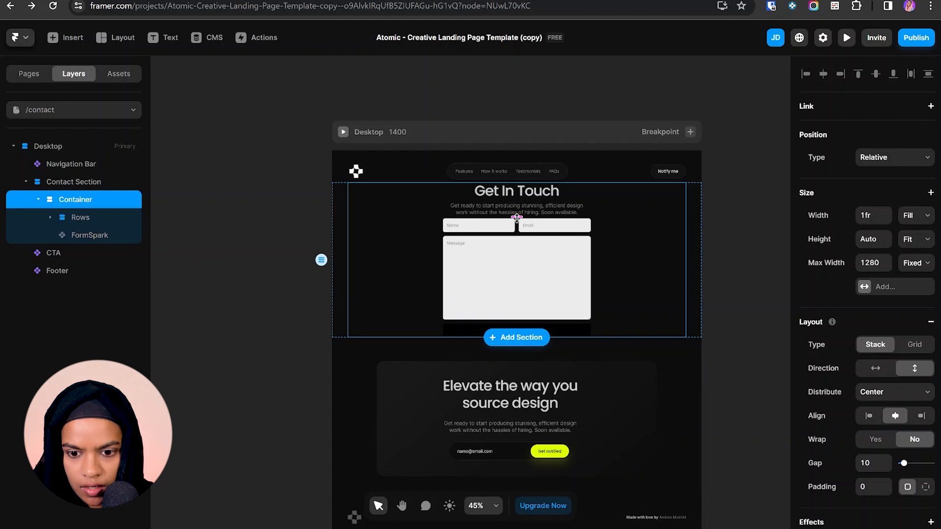
- Widen the space between the text rows and the form by setting the Container's gap to 64
{"action": "left_click_drag", "start_coordinate": [517, 218], "coordinate": [519, 233]}
{"action": "left_click", "coordinate": [872, 463]}
{"action": "type", "text": "64"}
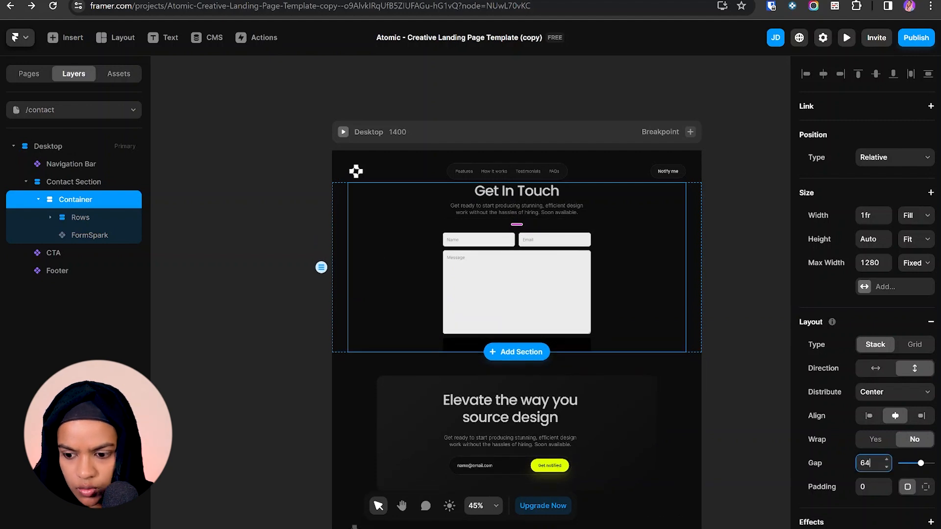
- Give the Contact Section individual padding of 96 at the top and bottom and 160 at the right and left
{"action": "left_click", "coordinate": [472, 276]}
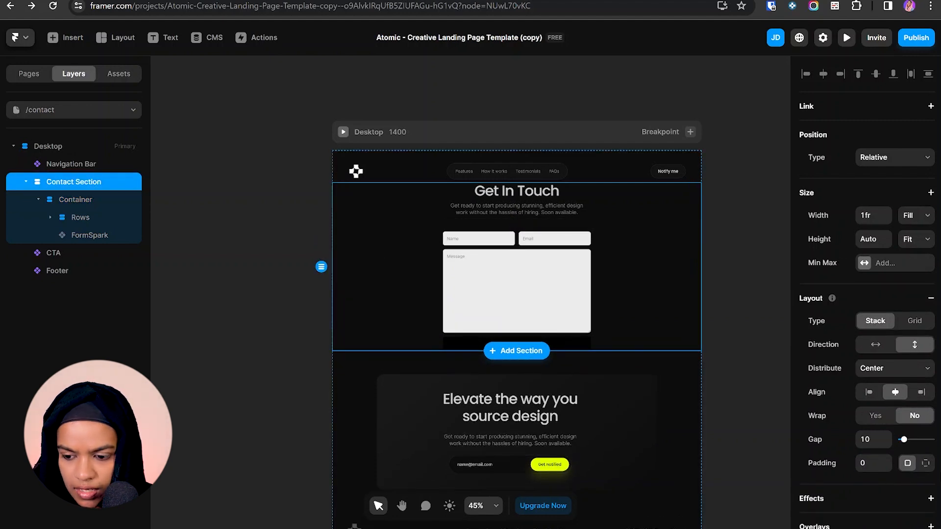
{"action": "left_click", "coordinate": [925, 463]}
{"action": "type", "text": "96"}
{"action": "left_click", "coordinate": [903, 488]}
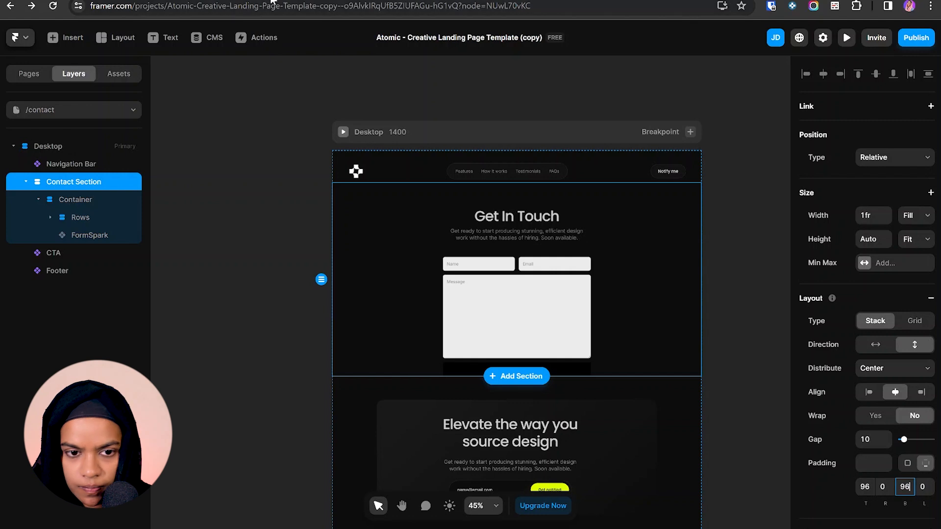
{"action": "key", "text": "shift+Tab"}
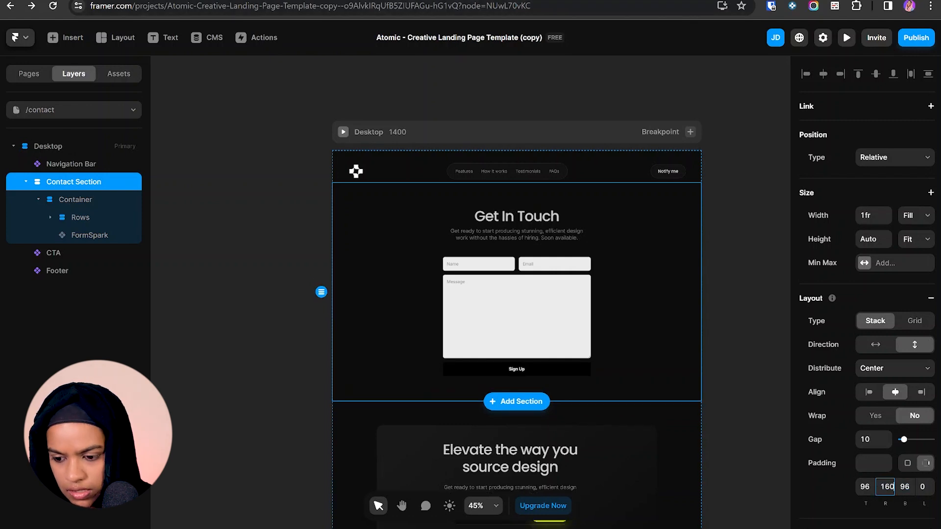
{"action": "key", "text": "Tab"}
{"action": "type", "text": "160"}
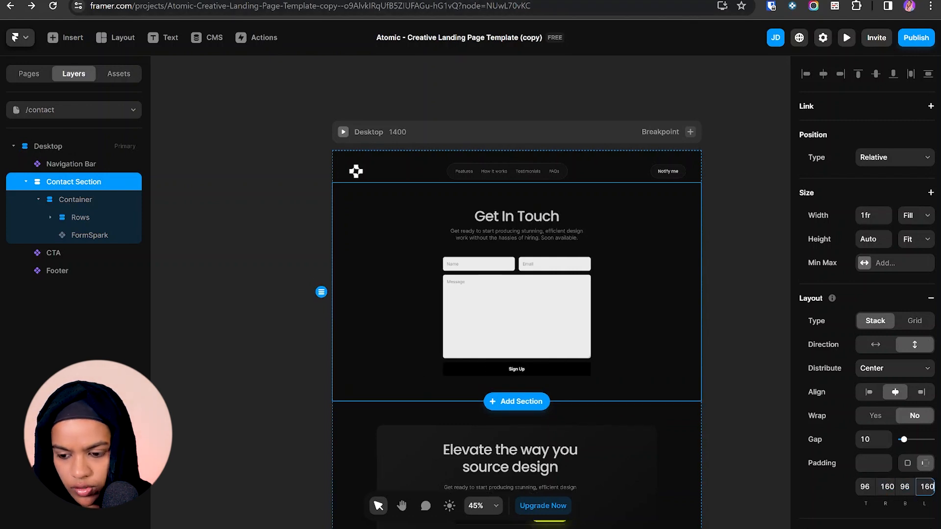
{"action": "left_click", "coordinate": [620, 313]}
- Set the fill of the FormSpark form's inputs to the Dark-50 color style
{"action": "left_click", "coordinate": [493, 306]}
{"action": "scroll", "coordinate": [570, 244], "scroll_direction": "down", "scroll_amount": 2}
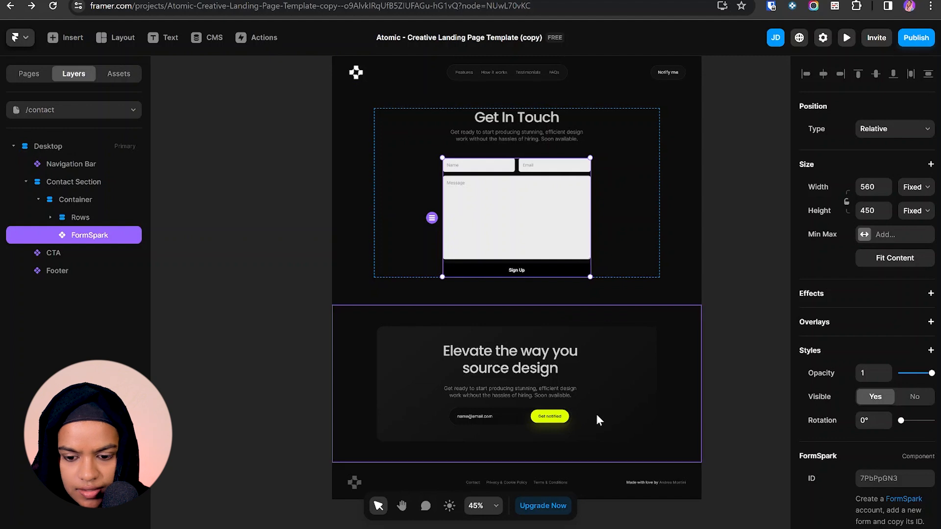
{"action": "scroll", "coordinate": [550, 223], "scroll_direction": "down", "scroll_amount": 2}
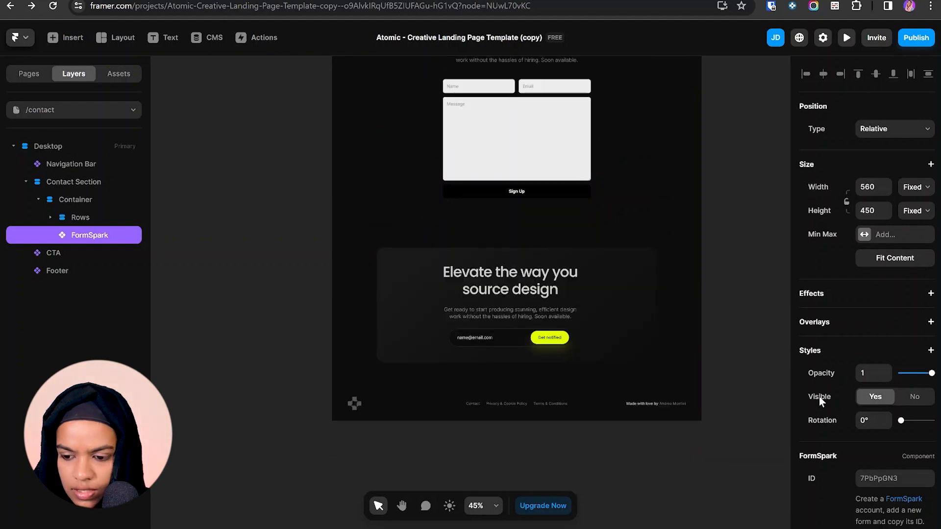
{"action": "scroll", "coordinate": [902, 392], "scroll_direction": "down", "scroll_amount": 5}
{"action": "scroll", "coordinate": [908, 478], "scroll_direction": "down", "scroll_amount": 3}
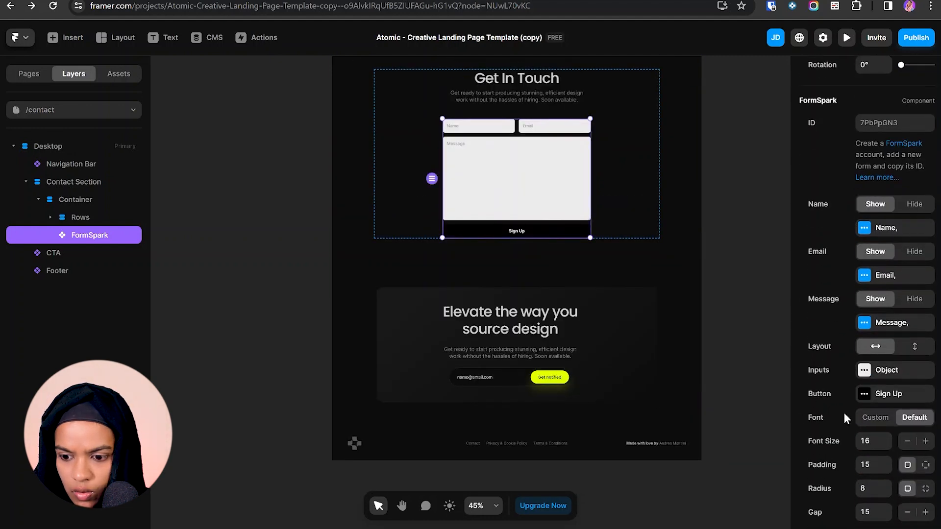
{"action": "left_click", "coordinate": [863, 373]}
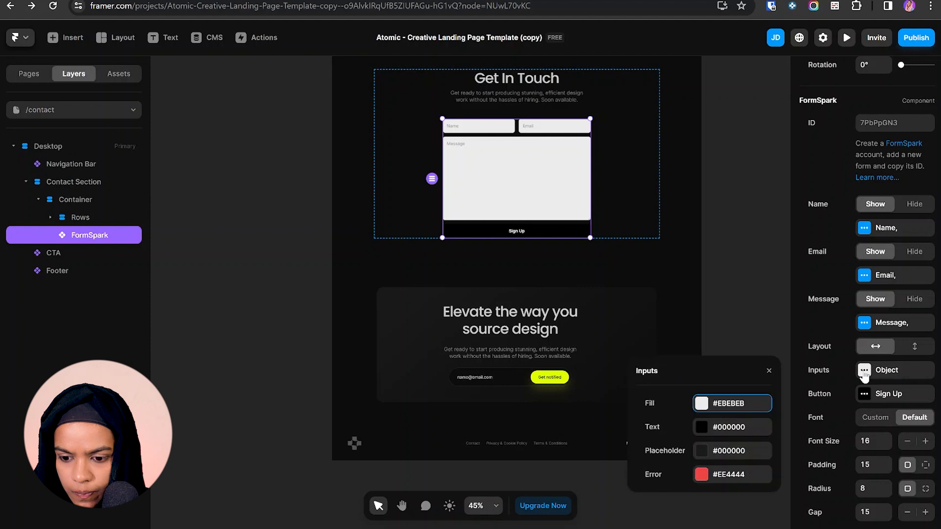
{"action": "left_click", "coordinate": [706, 405]}
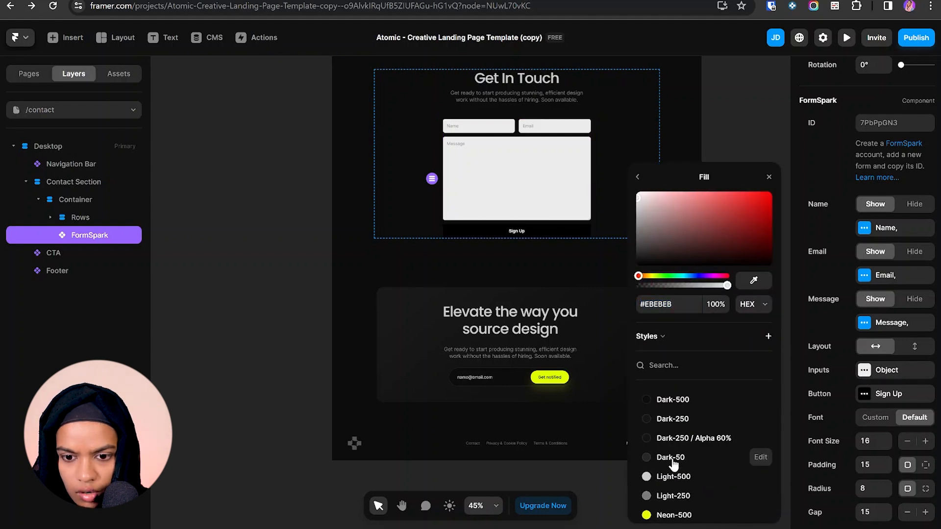
{"action": "left_click", "coordinate": [659, 457]}
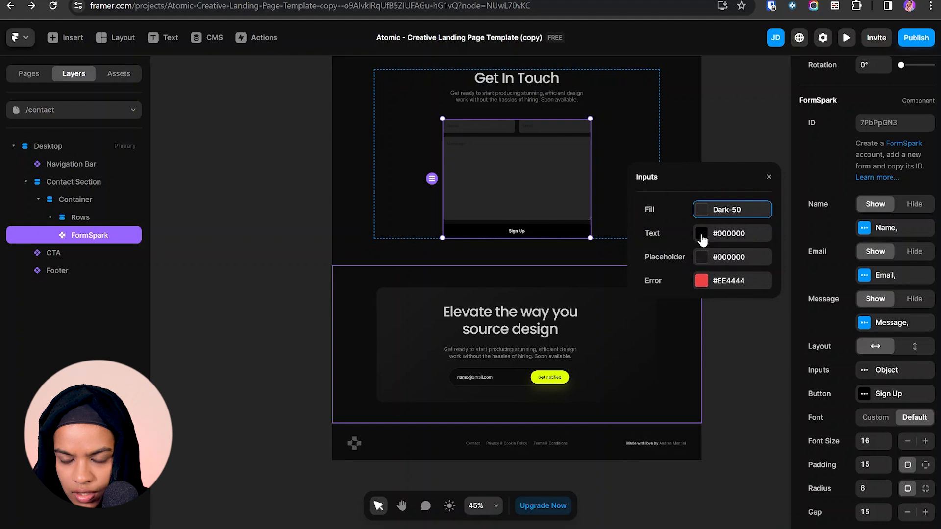
- Apply the Light-500 color style to both the text and the placeholder of the form's inputs
{"action": "left_click", "coordinate": [701, 233]}
{"action": "left_click", "coordinate": [686, 476]}
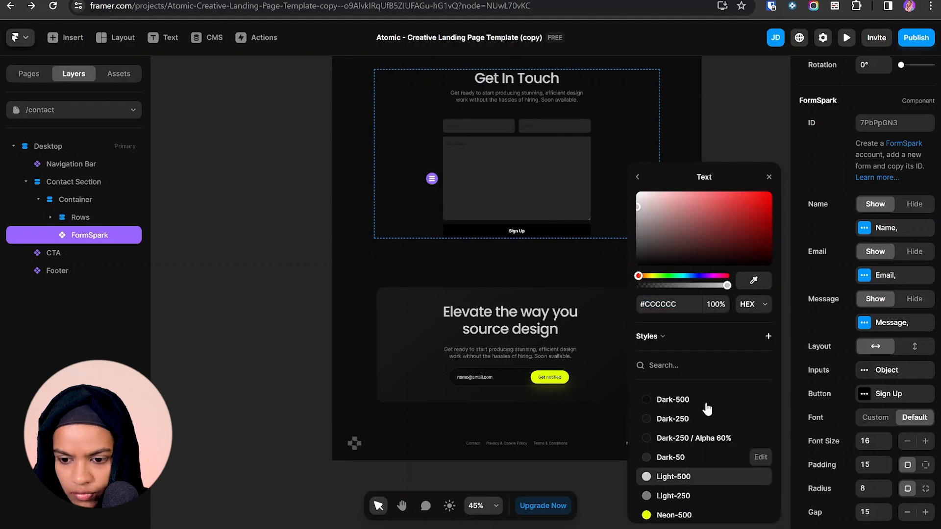
{"action": "left_click", "coordinate": [638, 176]}
{"action": "left_click", "coordinate": [702, 254]}
{"action": "left_click", "coordinate": [689, 478]}
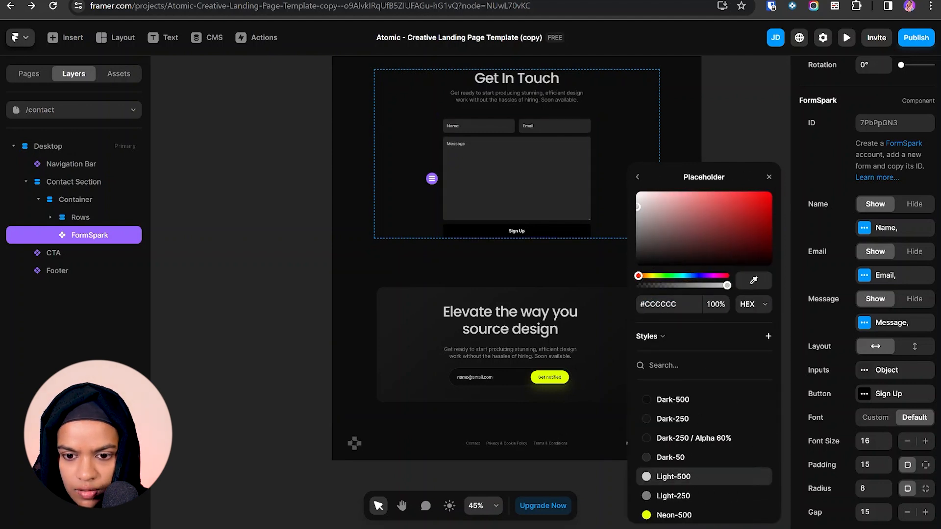
{"action": "left_click", "coordinate": [728, 157]}
- Style the form's Sign Up button with a Neon-500 fill and Dark-500 text
{"action": "left_click", "coordinate": [858, 400]}
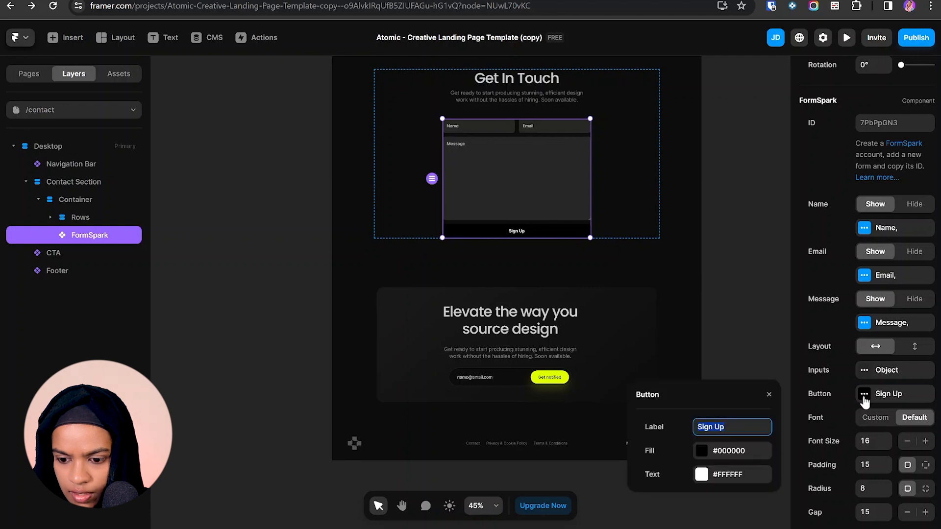
{"action": "left_click", "coordinate": [706, 451]}
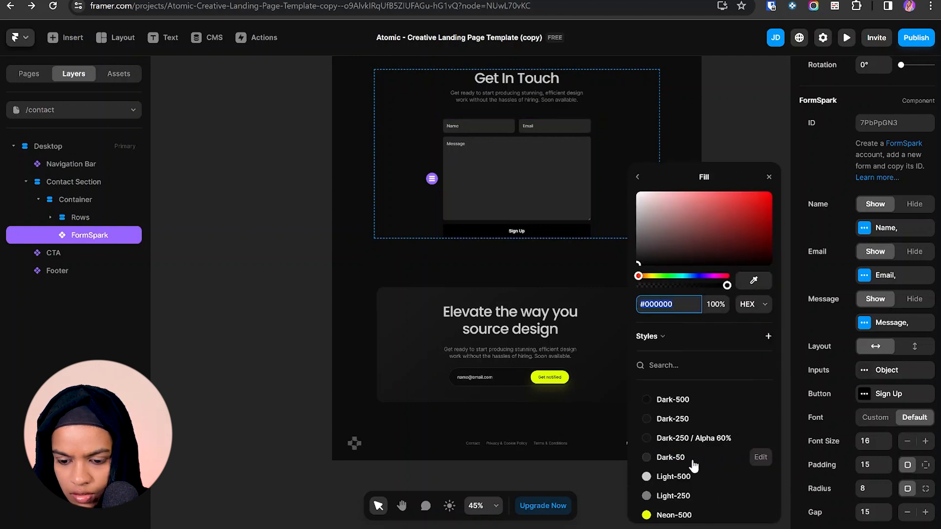
{"action": "left_click", "coordinate": [671, 515]}
{"action": "left_click", "coordinate": [704, 476]}
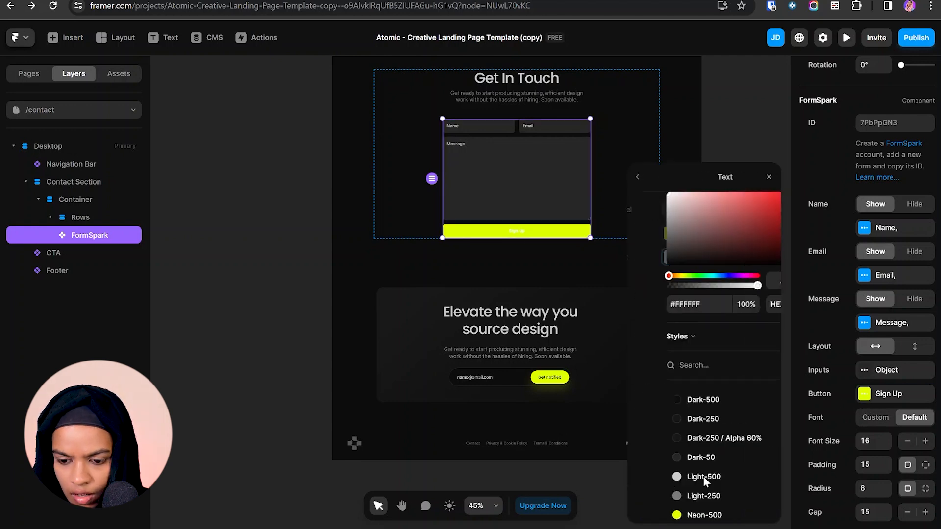
{"action": "left_click", "coordinate": [673, 400]}
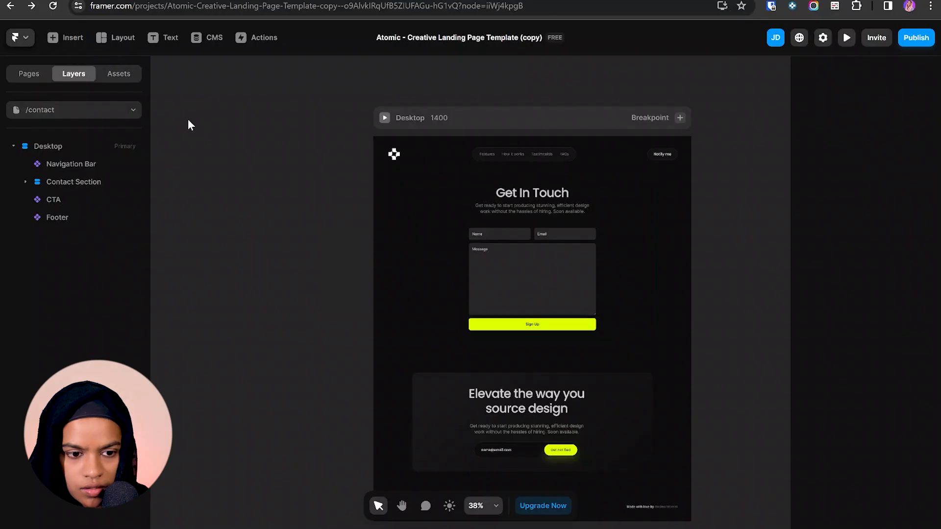
- Open the /about page and copy its Achievement section
{"action": "left_click", "coordinate": [73, 110]}
{"action": "left_click", "coordinate": [70, 166]}
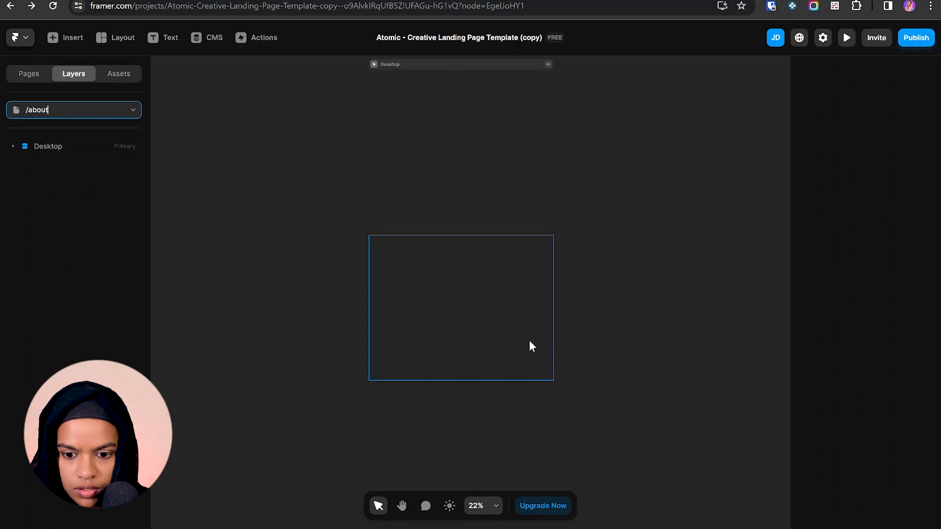
{"action": "scroll", "coordinate": [536, 377], "scroll_direction": "down", "scroll_amount": 3}
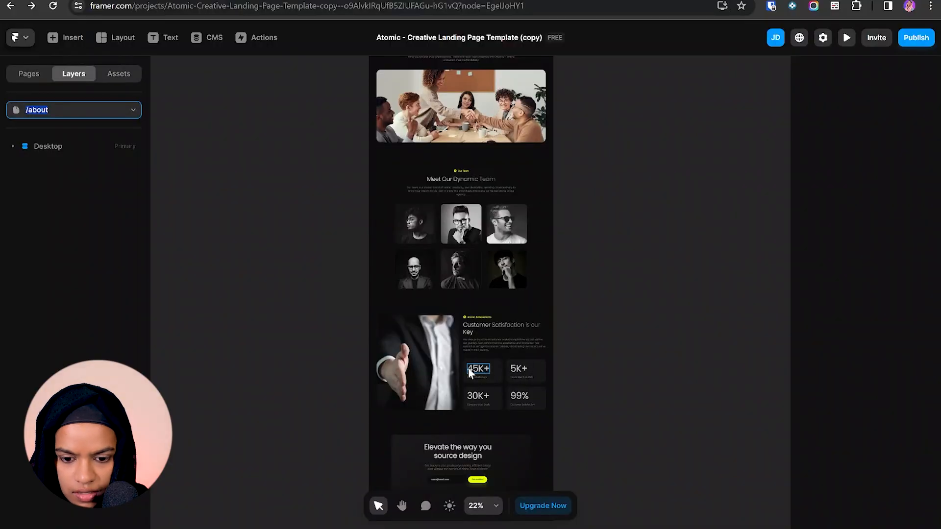
{"action": "left_click", "coordinate": [461, 367]}
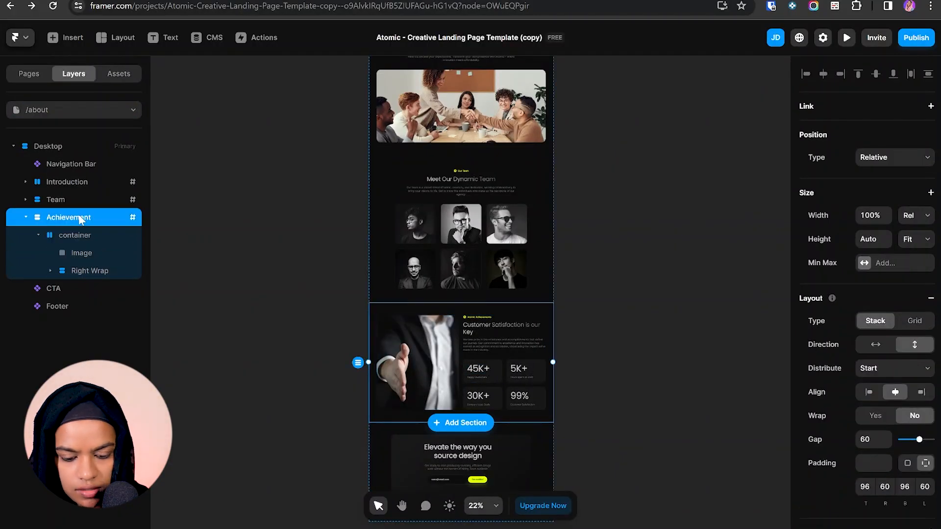
- Paste the copied Achievement section into the /contact page's Desktop frame and place it above the Contact Section
{"action": "left_click", "coordinate": [17, 116]}
{"action": "left_click", "coordinate": [60, 177]}
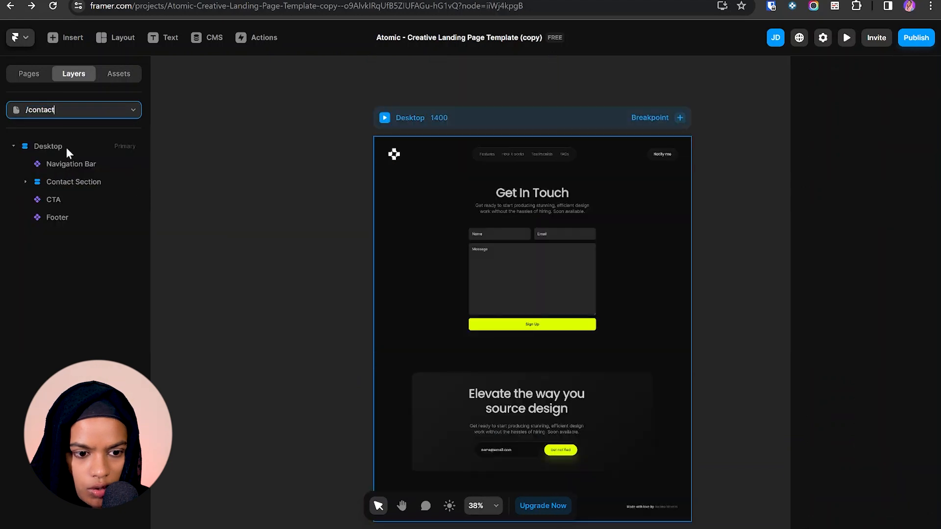
{"action": "left_click", "coordinate": [66, 146]}
{"action": "key", "text": "ctrl+v"}
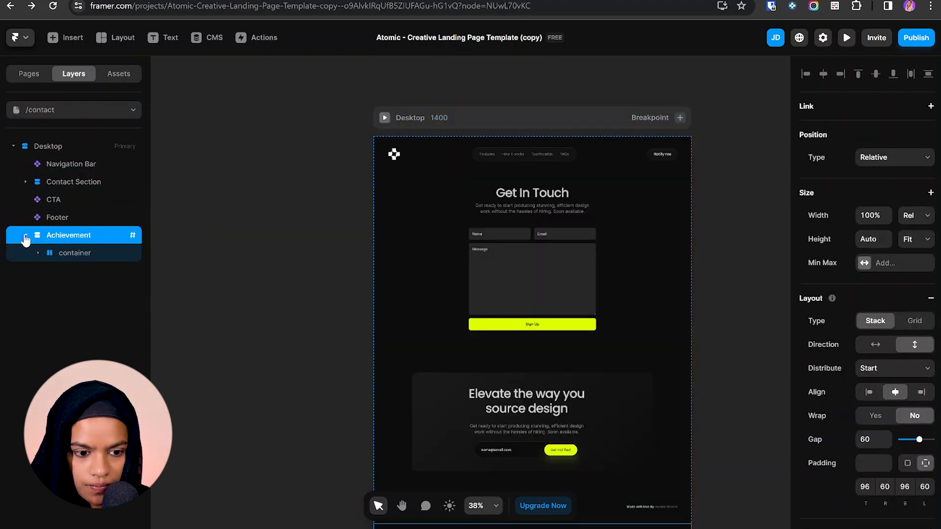
{"action": "left_click", "coordinate": [25, 239]}
{"action": "left_click_drag", "start_coordinate": [57, 236], "coordinate": [64, 176]}
- Place a copy of the Right Wrap's Content block directly in the Achievement section, above its container
{"action": "left_click", "coordinate": [592, 220]}
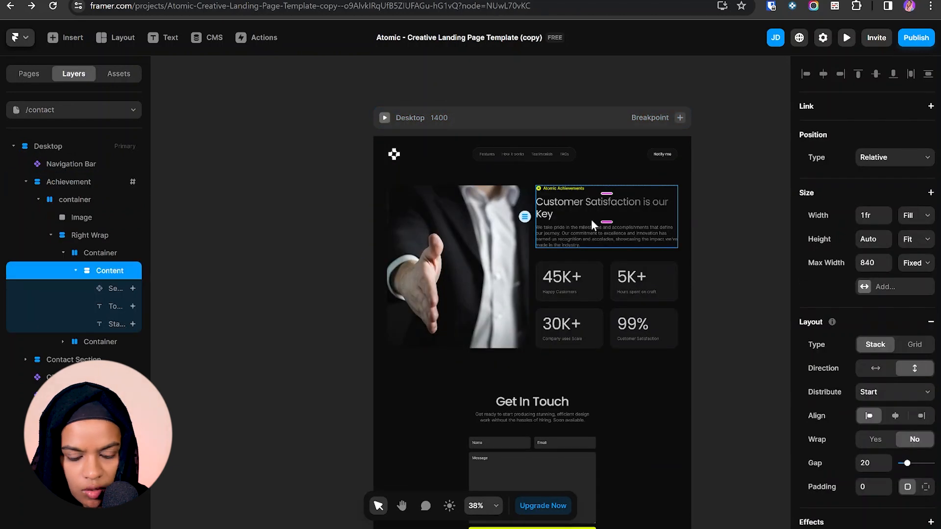
{"action": "left_click", "coordinate": [76, 271]}
{"action": "left_click_drag", "start_coordinate": [77, 273], "coordinate": [67, 194]}
{"action": "left_click", "coordinate": [38, 218]}
- Delete the description paragraph from the copied Content block and set the block's distribution and alignment to center
{"action": "left_click", "coordinate": [559, 218]}
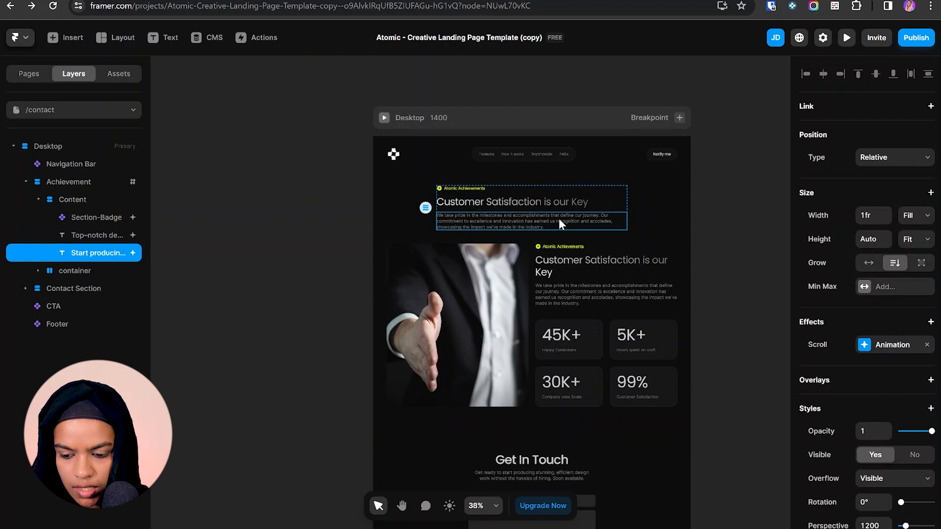
{"action": "key", "text": "Delete"}
{"action": "left_click", "coordinate": [528, 195]}
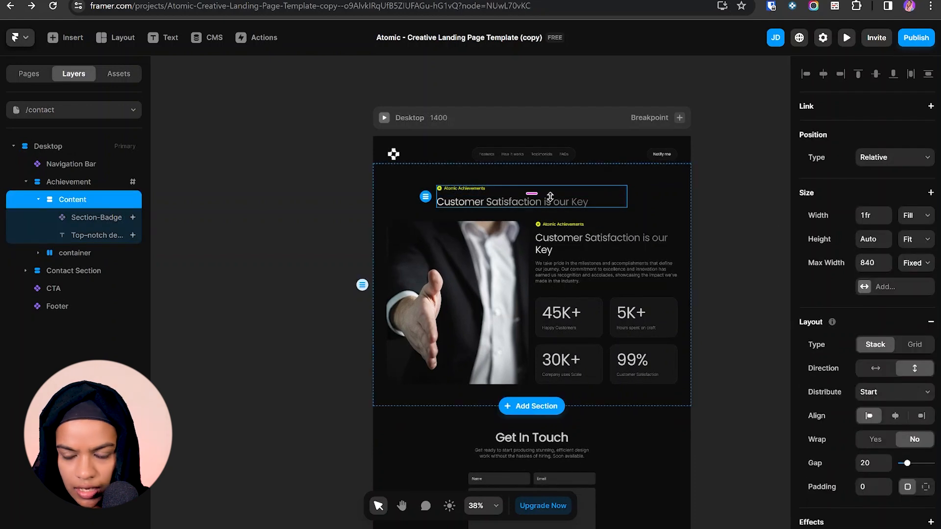
{"action": "left_click", "coordinate": [895, 416]}
{"action": "left_click", "coordinate": [883, 394]}
{"action": "left_click", "coordinate": [889, 415]}
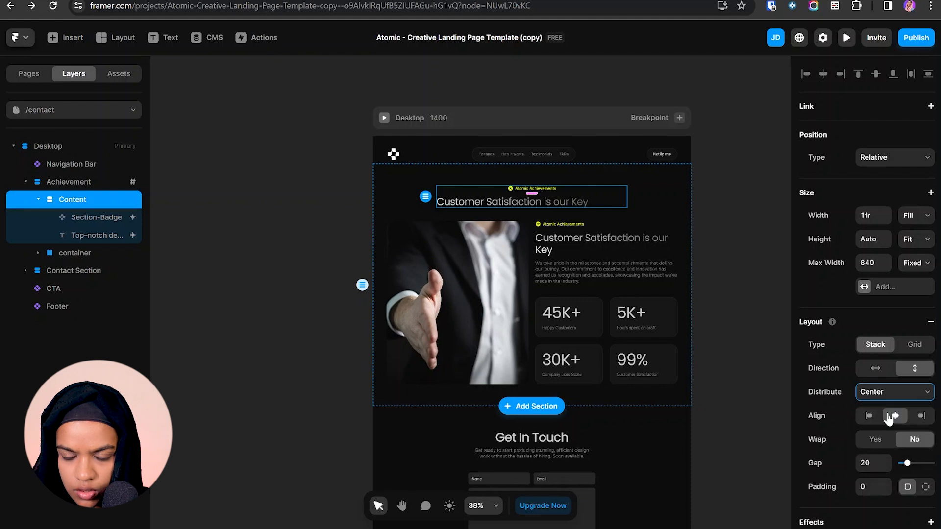
- Center the text of the Achievement section's top heading and remove the original Content block from the Right Wrap
{"action": "left_click", "coordinate": [555, 204]}
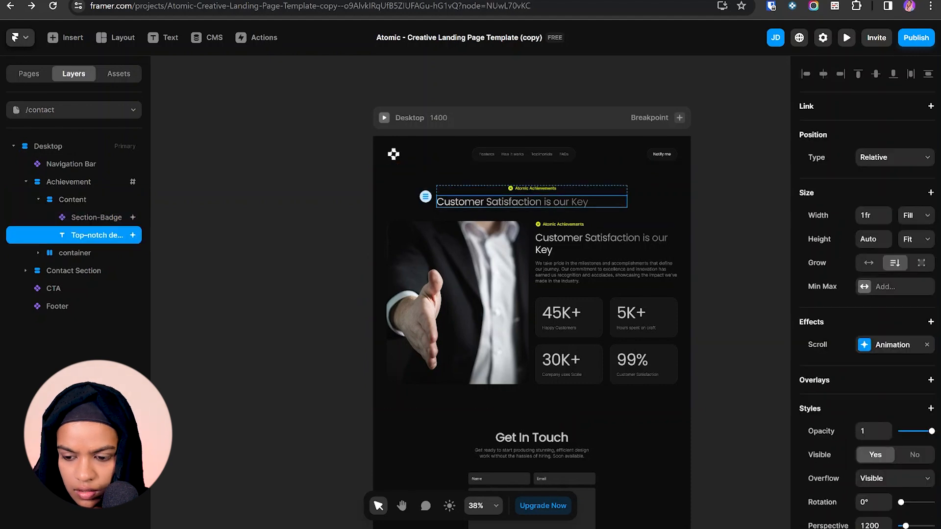
{"action": "scroll", "coordinate": [889, 421], "scroll_direction": "down", "scroll_amount": 5}
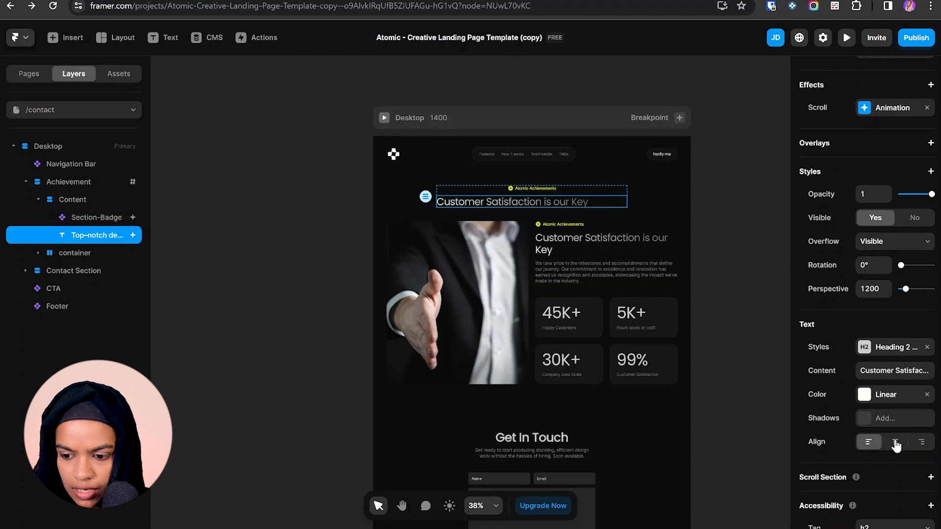
{"action": "left_click", "coordinate": [896, 442]}
{"action": "left_click", "coordinate": [746, 346]}
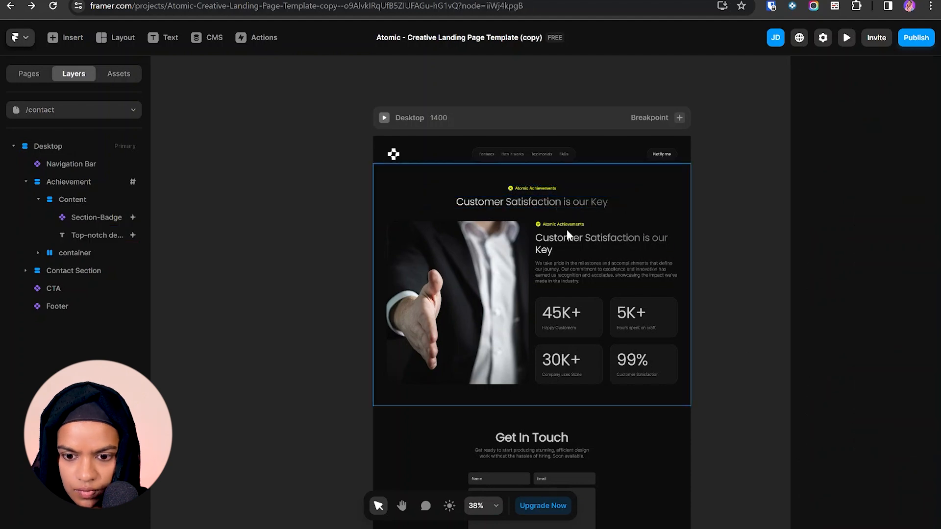
{"action": "left_click", "coordinate": [582, 263]}
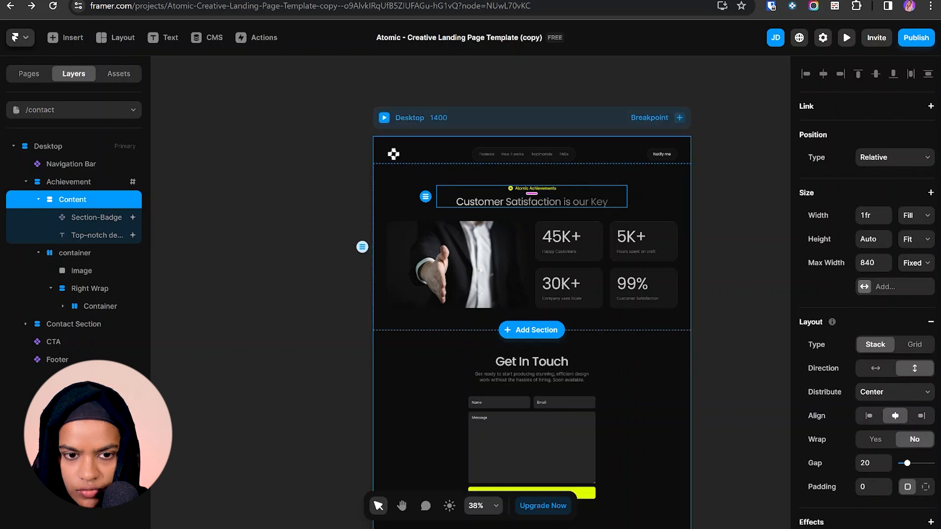
- Change the top section badge to "Contact Us" and the heading below it to "Lets Work Together"
{"action": "left_click", "coordinate": [536, 189]}
{"action": "scroll", "coordinate": [875, 399], "scroll_direction": "down", "scroll_amount": 2}
{"action": "left_click", "coordinate": [894, 423]}
{"action": "type", "text": "C"}
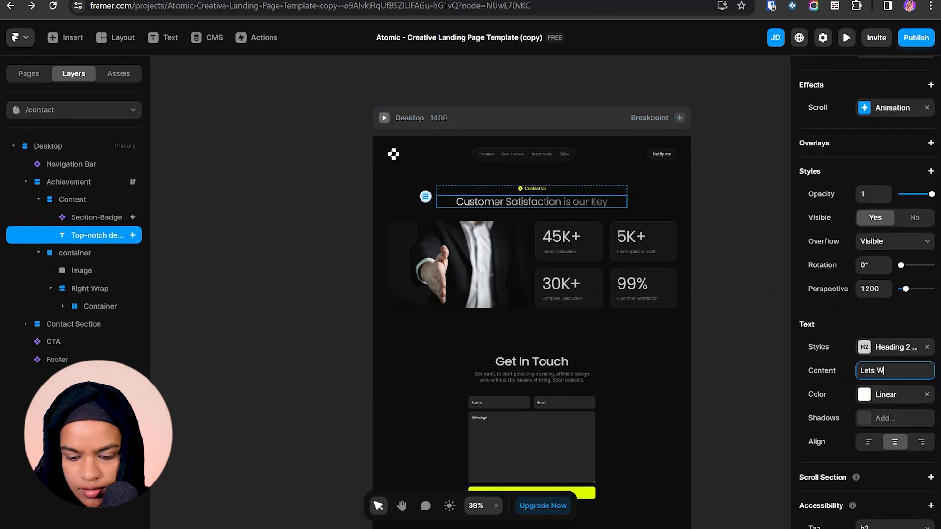
{"action": "type", "text": "ork Together"}
{"action": "key", "text": "Return"}
- Copy the Icon-container from the Home page's first How It Works card into the 45K+ card on /contact, above its content
{"action": "left_click", "coordinate": [619, 254]}
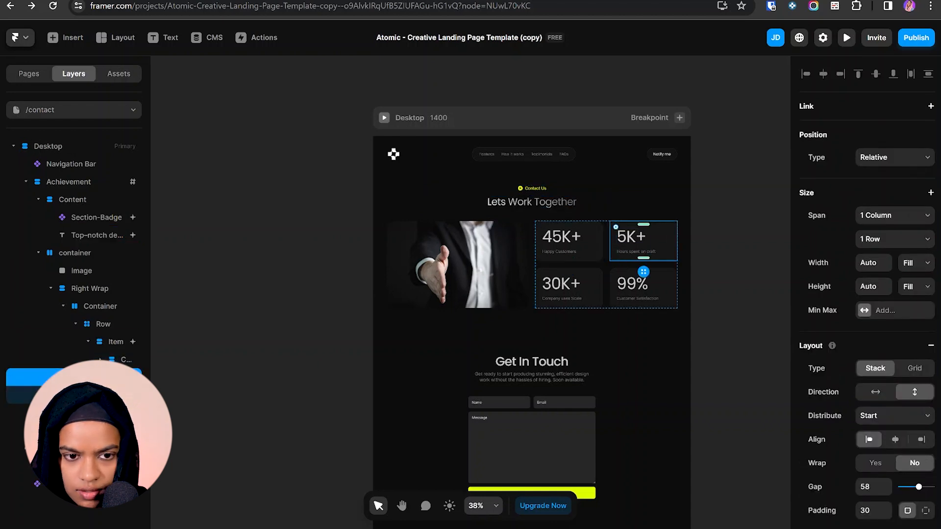
{"action": "left_click", "coordinate": [568, 240]}
{"action": "left_click", "coordinate": [59, 110]}
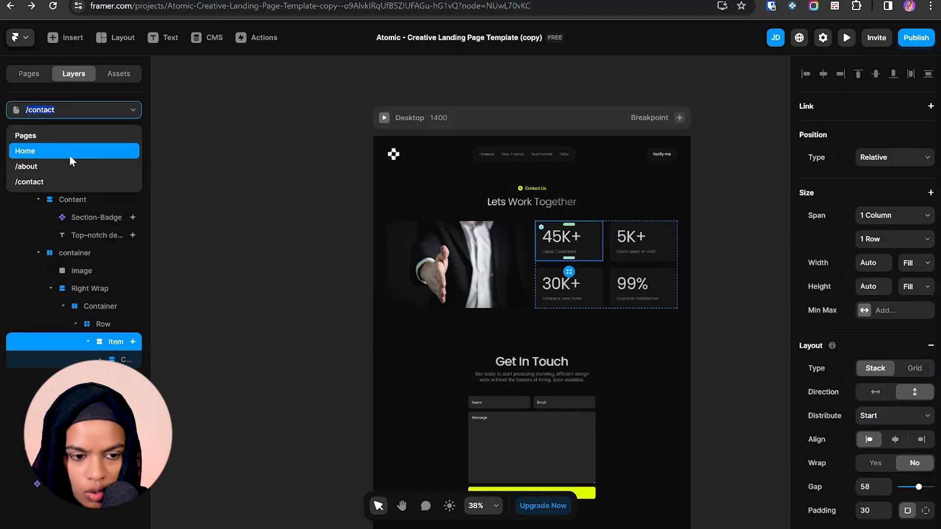
{"action": "left_click", "coordinate": [69, 151]}
{"action": "scroll", "coordinate": [480, 359], "scroll_direction": "down", "scroll_amount": 15}
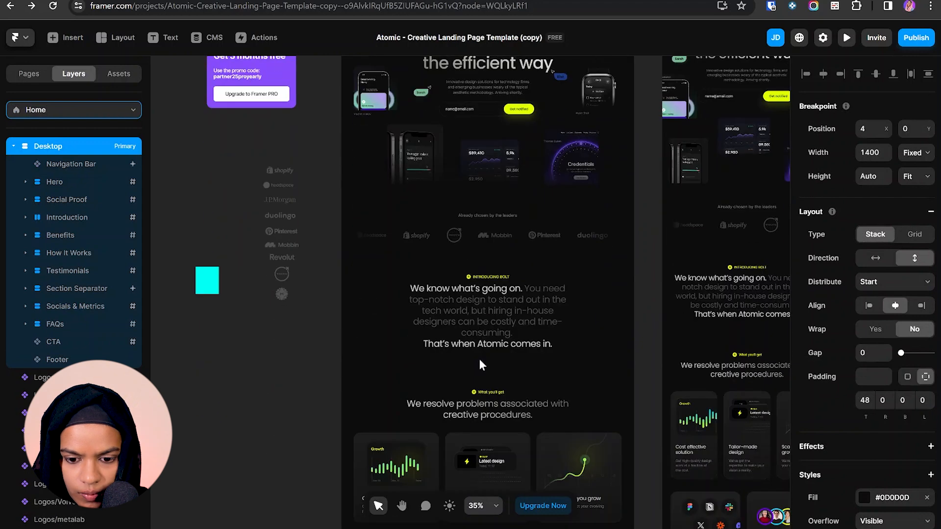
{"action": "left_click", "coordinate": [371, 284]}
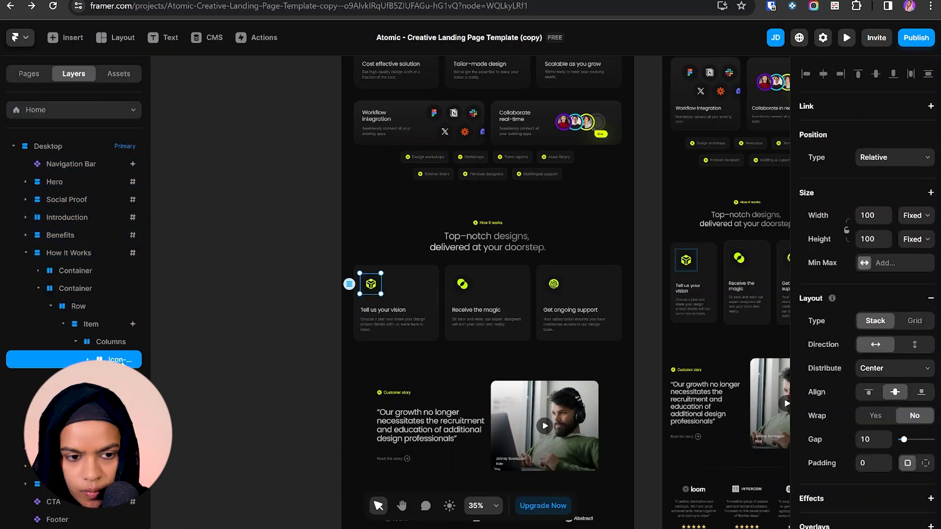
{"action": "left_click", "coordinate": [59, 110]}
{"action": "left_click", "coordinate": [62, 177]}
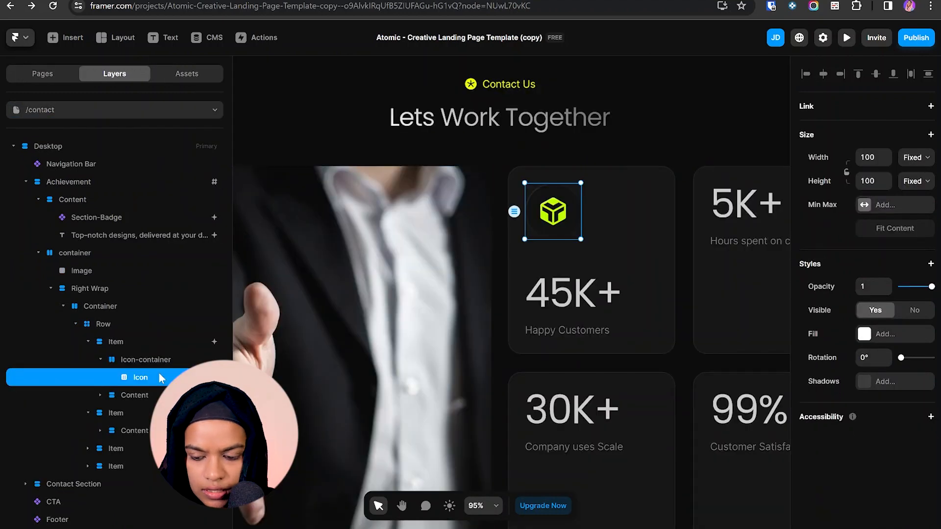
- Delete the cube icon from the card's Icon-container and insert a Phosphor icon in its place
{"action": "key", "text": "Delete"}
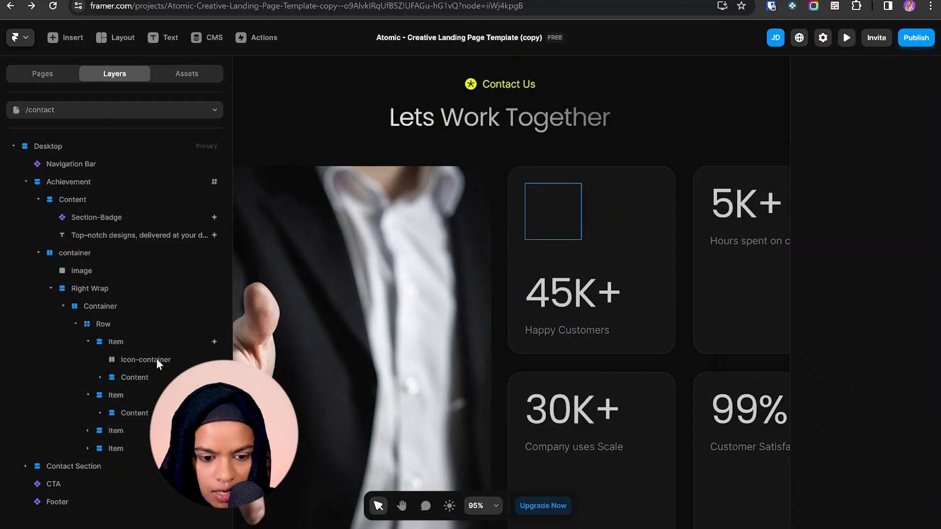
{"action": "left_click", "coordinate": [157, 361]}
{"action": "left_click", "coordinate": [63, 39]}
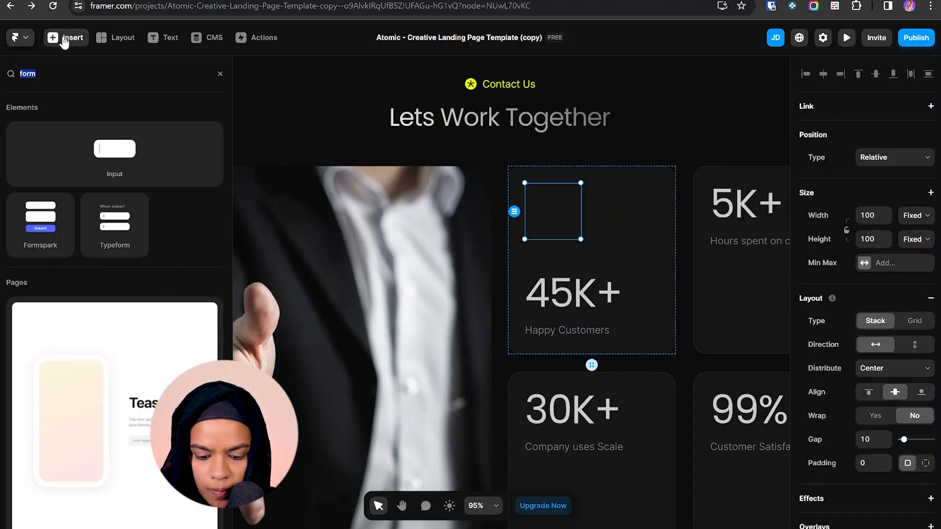
{"action": "type", "text": "pho"}
{"action": "left_click_drag", "start_coordinate": [106, 153], "coordinate": [553, 211]}
- Set the Phosphor icon's width and height to 30
{"action": "left_click", "coordinate": [870, 187]}
{"action": "type", "text": "30"}
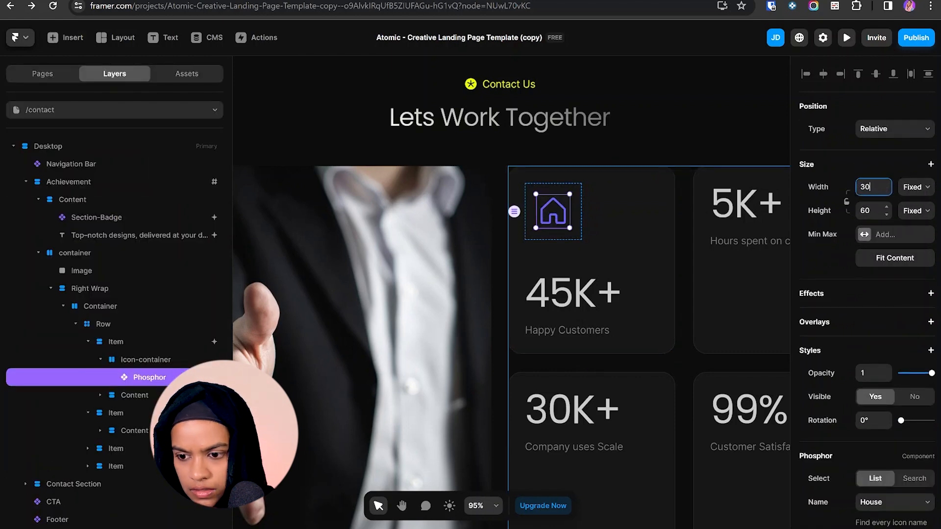
{"action": "key", "text": "Tab"}
{"action": "type", "text": "30"}
{"action": "key", "text": "Return"}
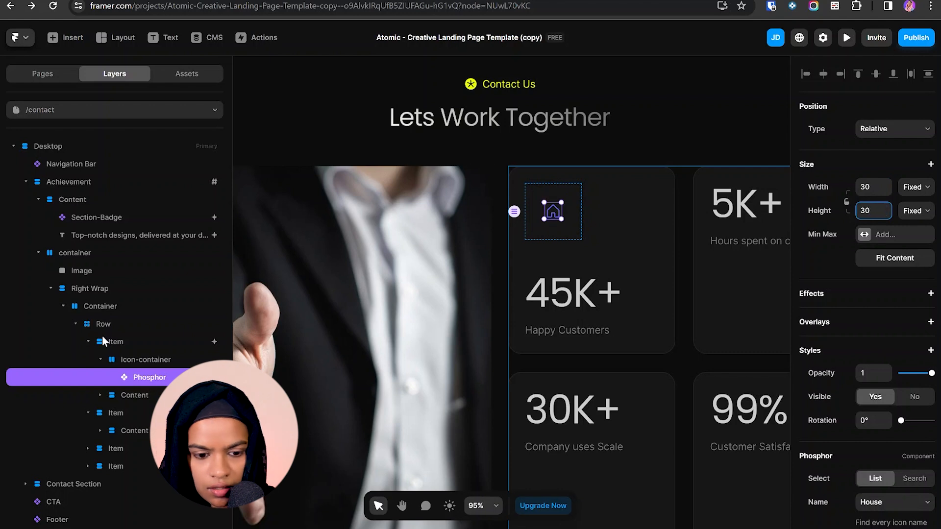
- Set the Icon-container's width and height to Fit Content
{"action": "left_click", "coordinate": [143, 360]}
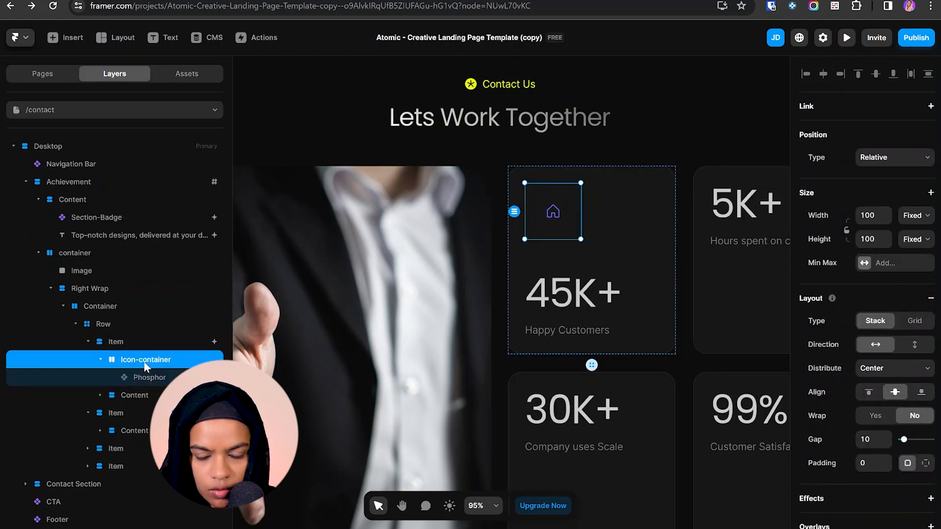
{"action": "left_click", "coordinate": [914, 219]}
{"action": "left_click", "coordinate": [918, 255]}
{"action": "left_click", "coordinate": [914, 239]}
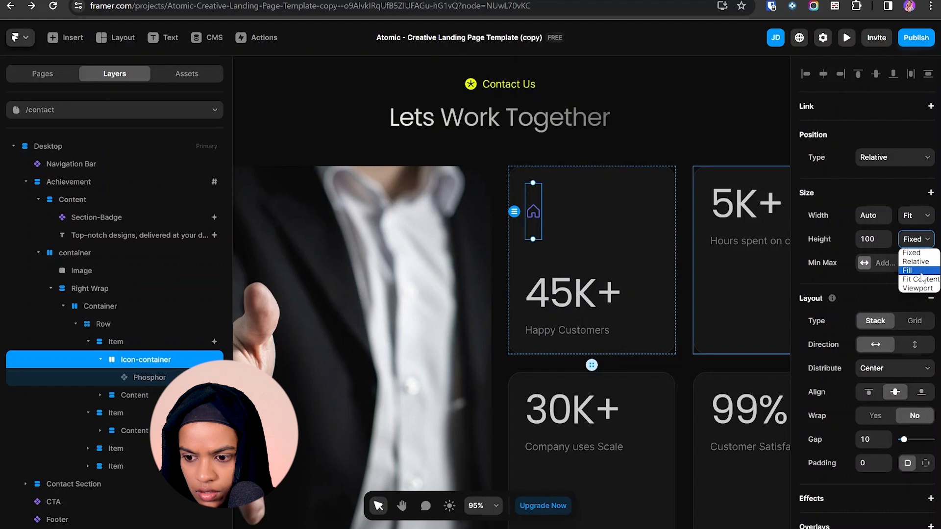
{"action": "left_click", "coordinate": [920, 279]}
- Change the Phosphor icon to PhoneCall and color it with the Neon-500 style
{"action": "scroll", "coordinate": [882, 441], "scroll_direction": "down", "scroll_amount": 4}
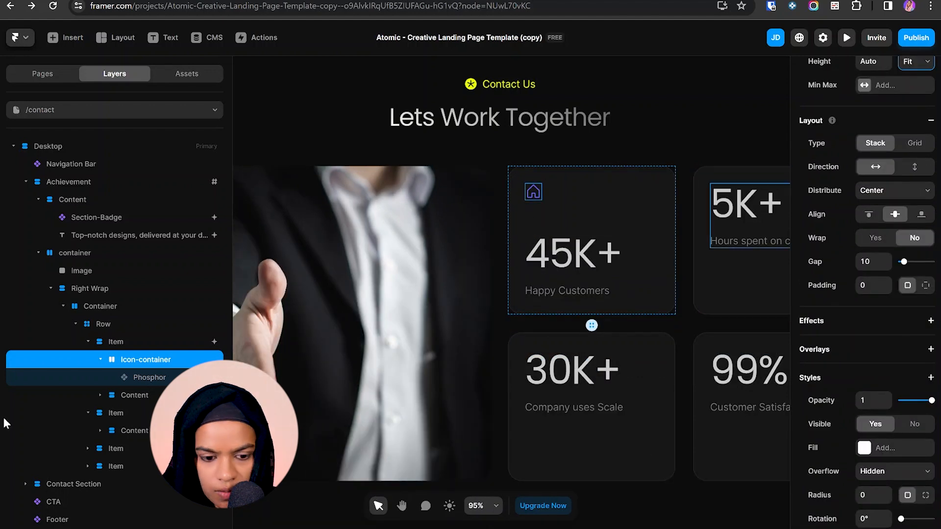
{"action": "left_click", "coordinate": [98, 377]}
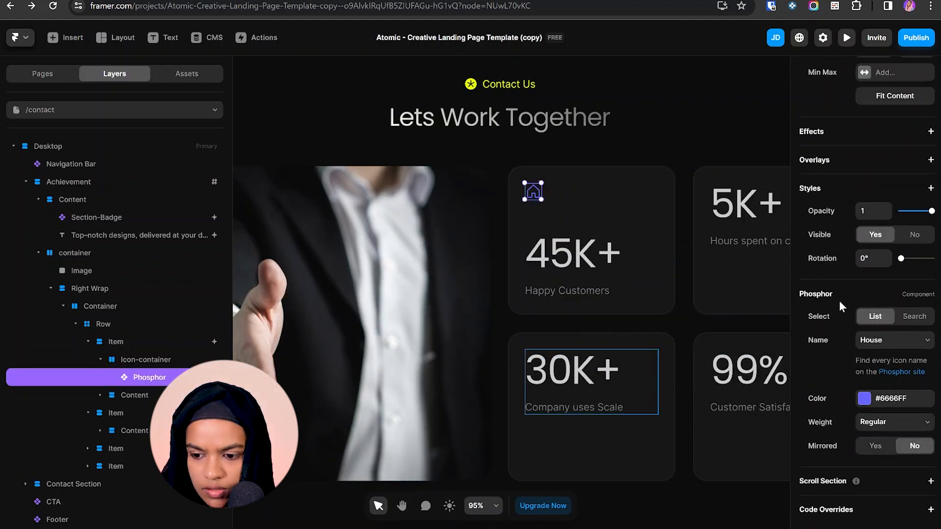
{"action": "left_click", "coordinate": [891, 341]}
{"action": "type", "text": "ph"}
{"action": "scroll", "coordinate": [883, 382], "scroll_direction": "down", "scroll_amount": 2}
{"action": "left_click", "coordinate": [864, 422]}
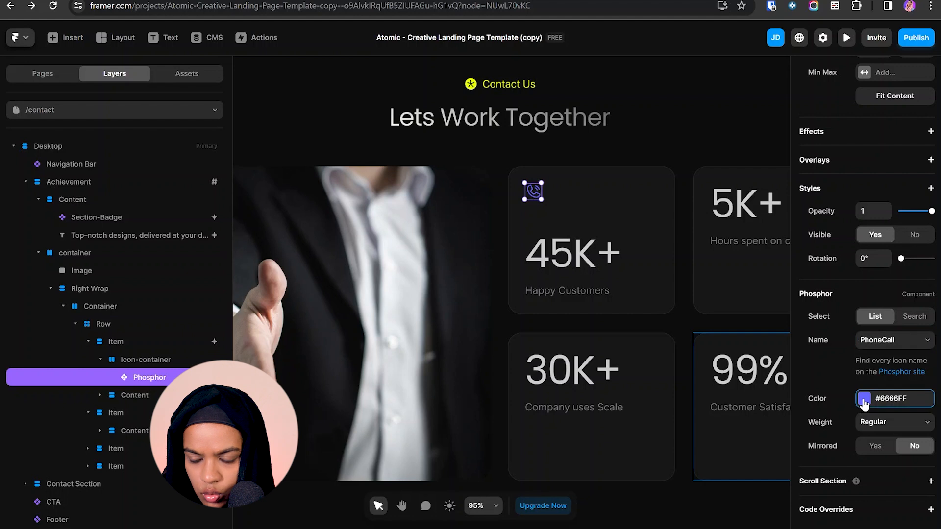
{"action": "left_click", "coordinate": [865, 400]}
{"action": "left_click", "coordinate": [670, 515]}
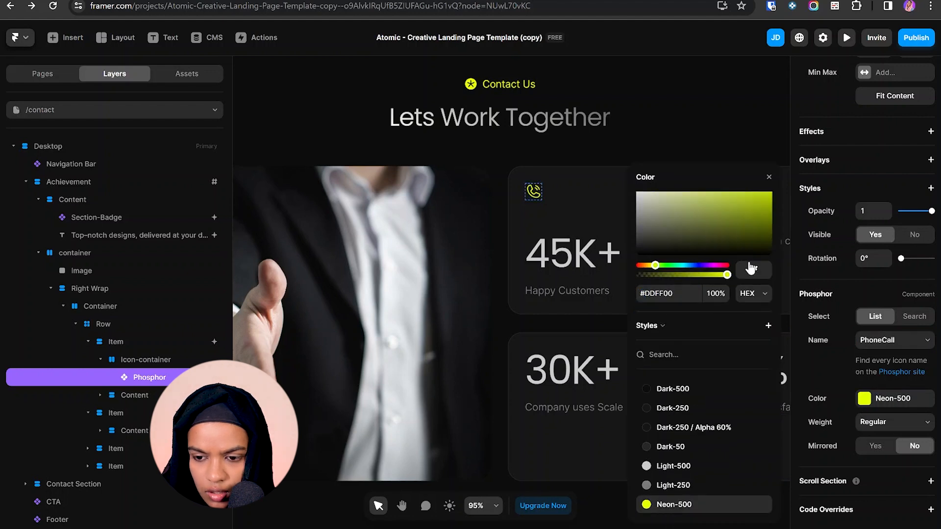
- Set the 45K+ card's stack direction to horizontal so the icon sits beside the text
{"action": "left_click", "coordinate": [578, 199]}
{"action": "left_click", "coordinate": [578, 199]}
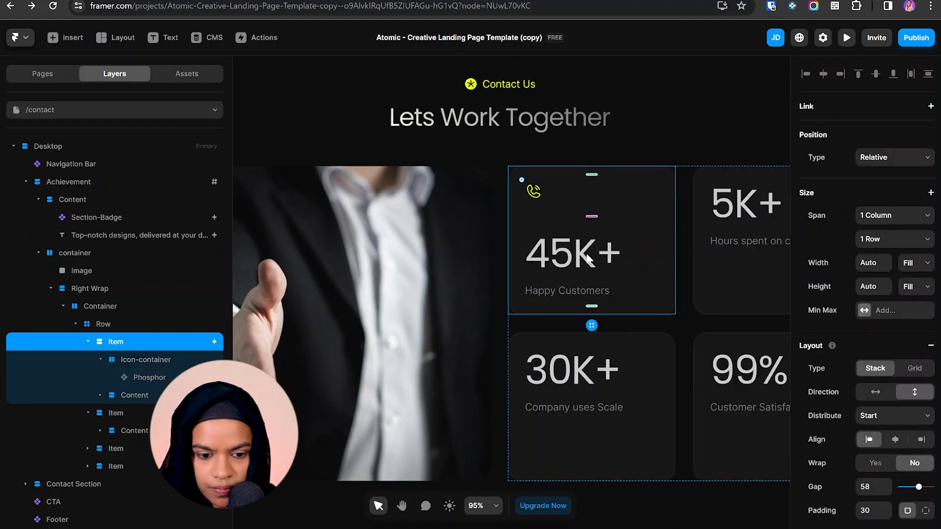
{"action": "left_click", "coordinate": [100, 359]}
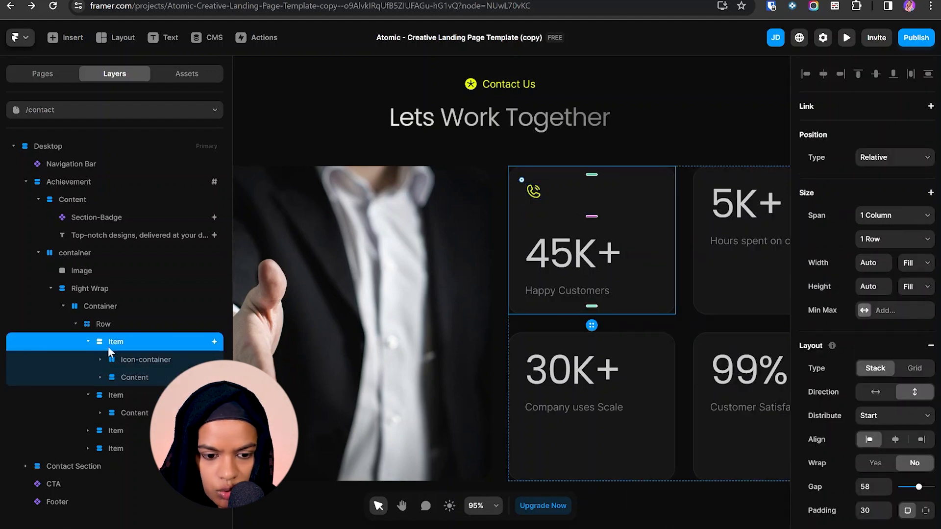
{"action": "left_click", "coordinate": [875, 394]}
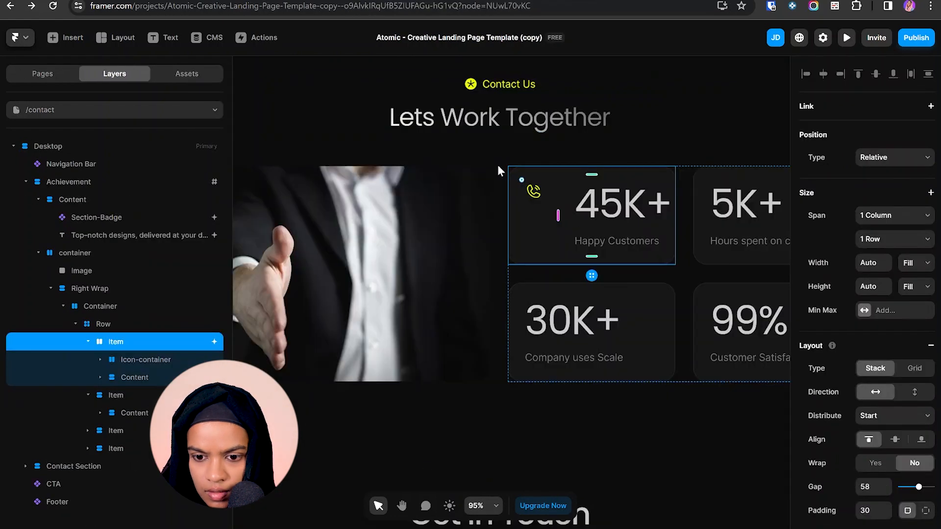
- Apply the Heading 3 text style to the card's 45K+ text
{"action": "left_click", "coordinate": [620, 209]}
{"action": "scroll", "coordinate": [913, 395], "scroll_direction": "down", "scroll_amount": 5}
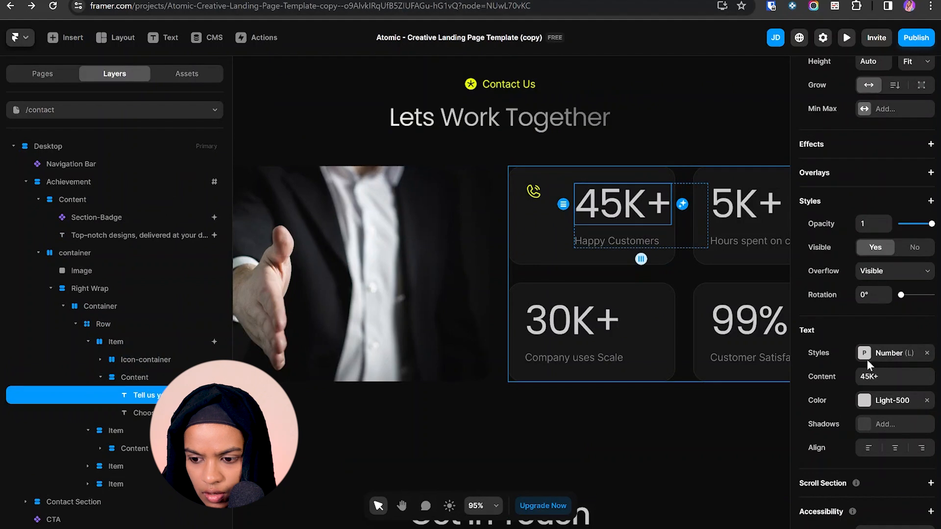
{"action": "left_click", "coordinate": [883, 353]}
{"action": "left_click", "coordinate": [684, 357]}
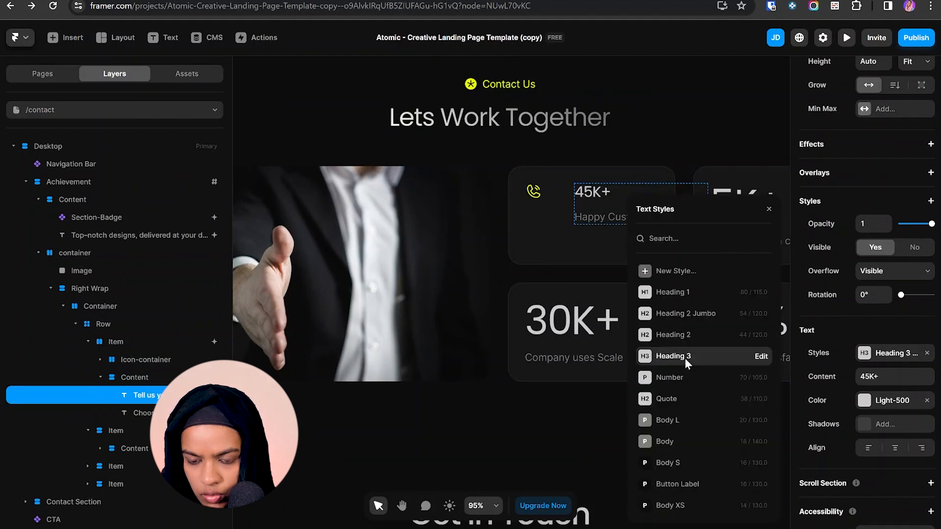
- Set the width of the card's Content stack to Fill and its gap to 5
{"action": "left_click", "coordinate": [140, 381]}
{"action": "left_click", "coordinate": [921, 216]}
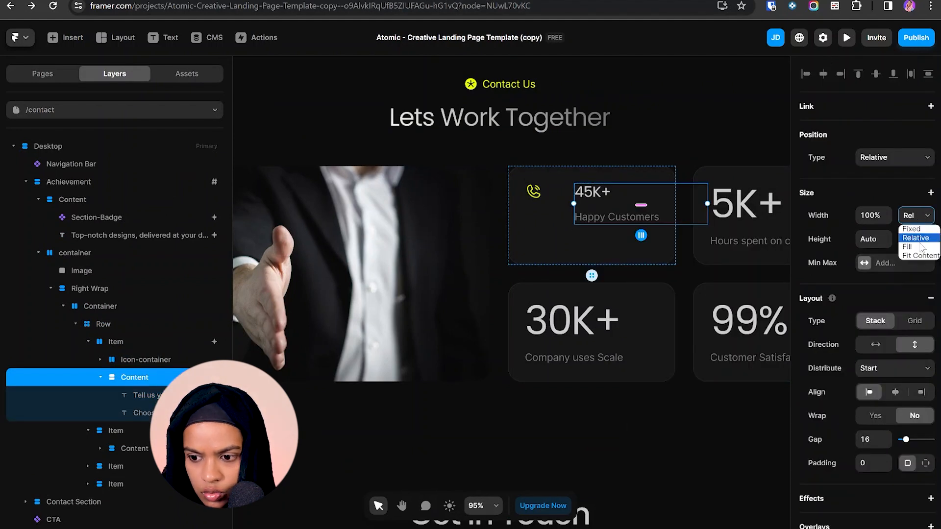
{"action": "left_click", "coordinate": [919, 245]}
{"action": "left_click", "coordinate": [872, 440]}
{"action": "type", "text": "5"}
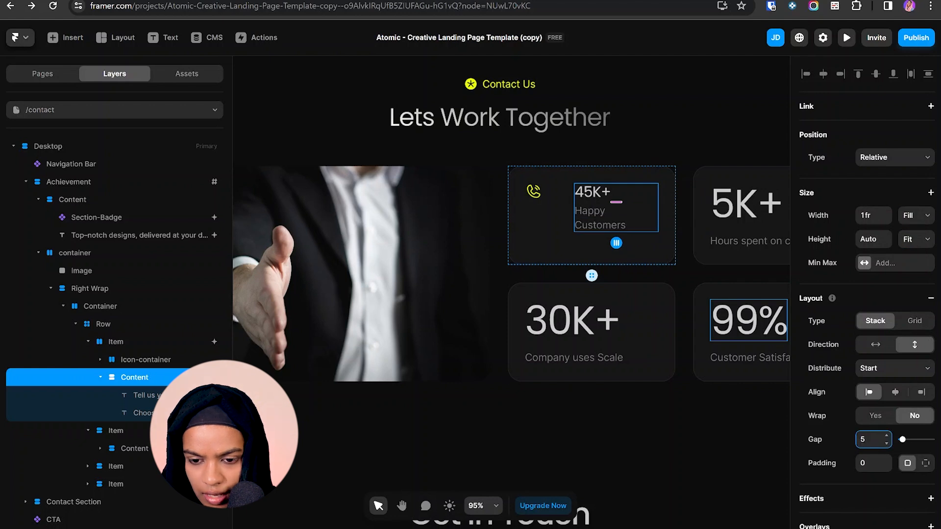
- Set the padding of the 45K+ card to 15
{"action": "left_click", "coordinate": [564, 241]}
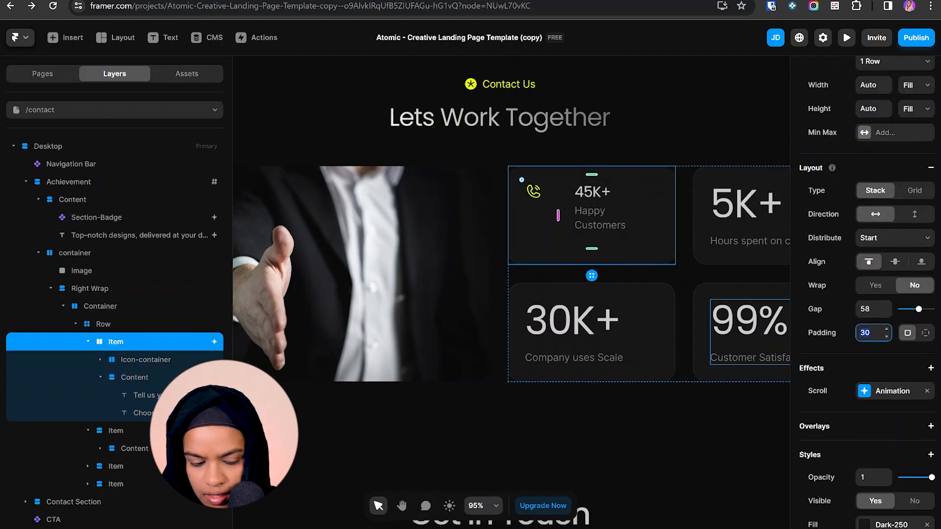
{"action": "type", "text": "10"}
{"action": "key", "text": "BackSpace"}
{"action": "type", "text": "5"}
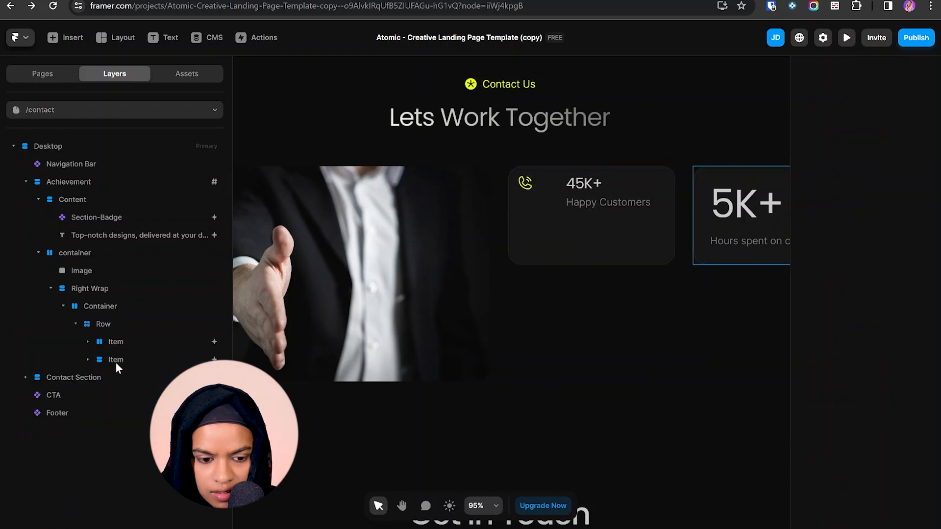
- Delete the other stat cards, leaving only the phone card, and change the Row's layout type to Stack
{"action": "left_click", "coordinate": [116, 361]}
{"action": "key", "text": "Delete"}
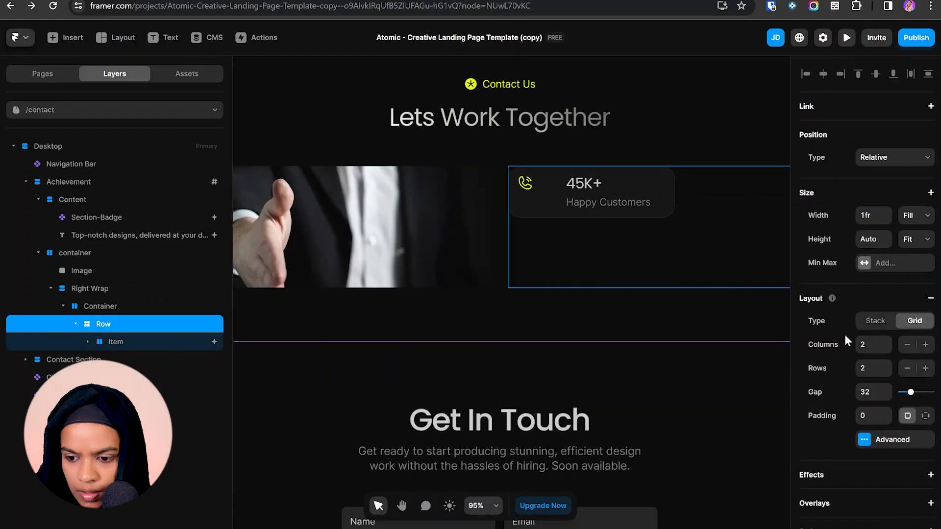
{"action": "left_click", "coordinate": [875, 321]}
- Set the width of the handshake image to 2fr
{"action": "left_click", "coordinate": [81, 270]}
{"action": "left_click", "coordinate": [51, 289]}
{"action": "left_click", "coordinate": [869, 216]}
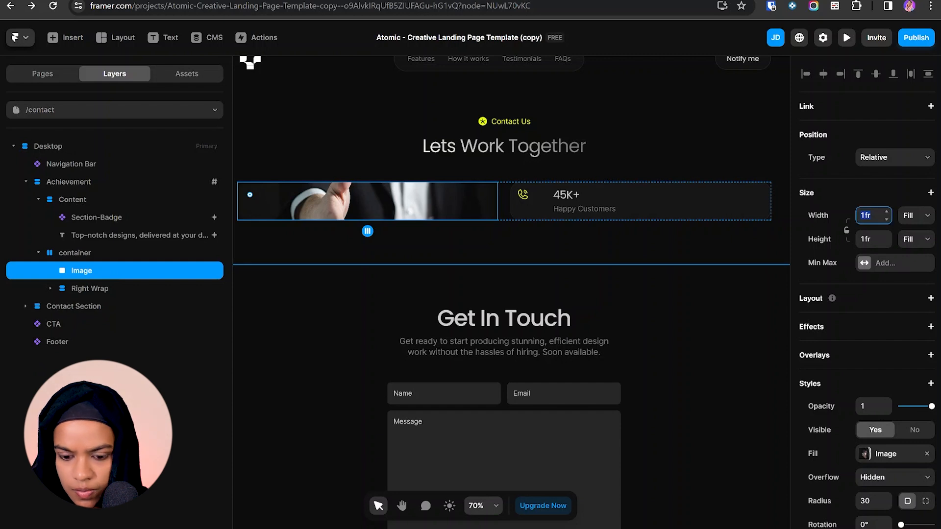
{"action": "type", "text": "2"}
{"action": "key", "text": "Return"}
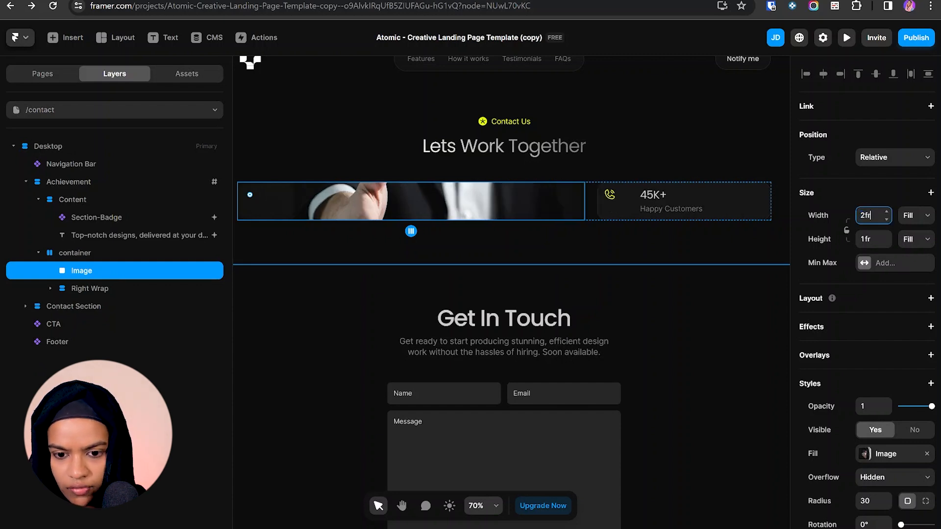
- Duplicate the phone card twice inside the Row and select the Row
{"action": "left_click", "coordinate": [129, 287]}
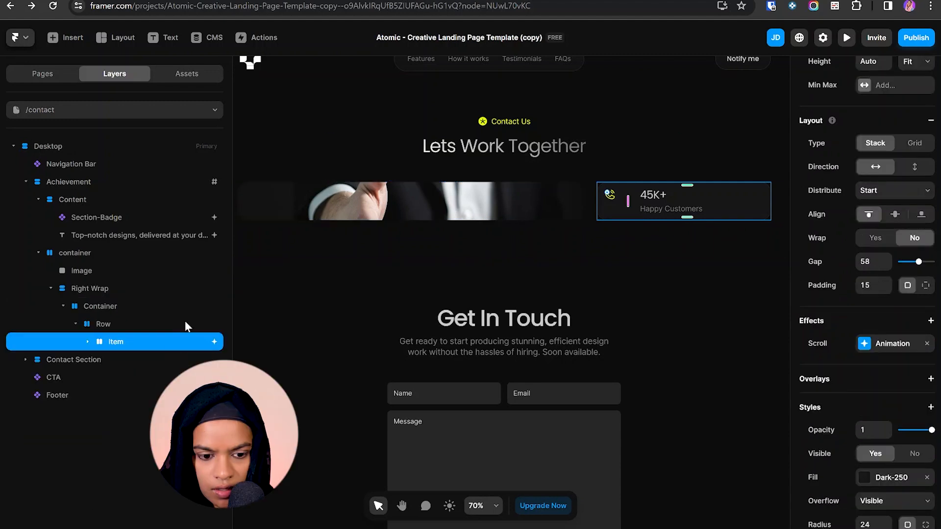
{"action": "key", "text": "ctrl+d"}
{"action": "key", "text": "ctrl+d"}
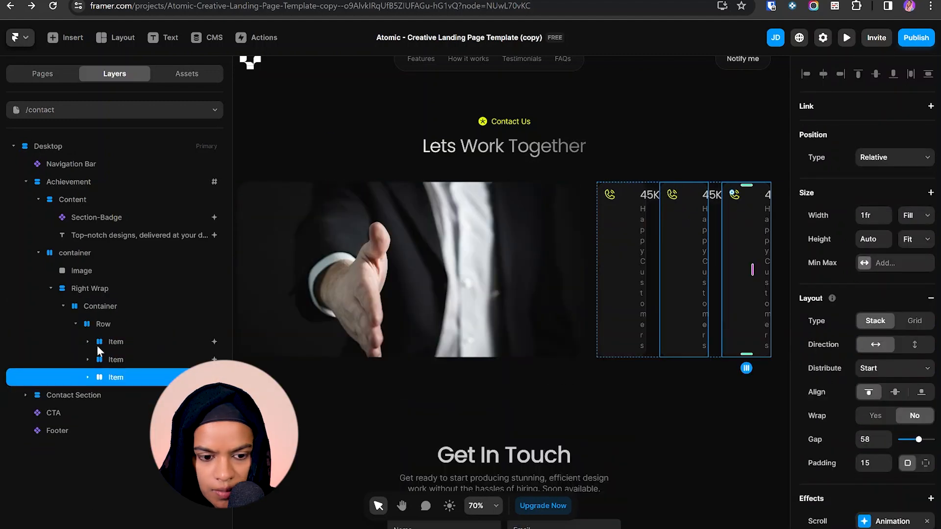
{"action": "left_click", "coordinate": [102, 325]}
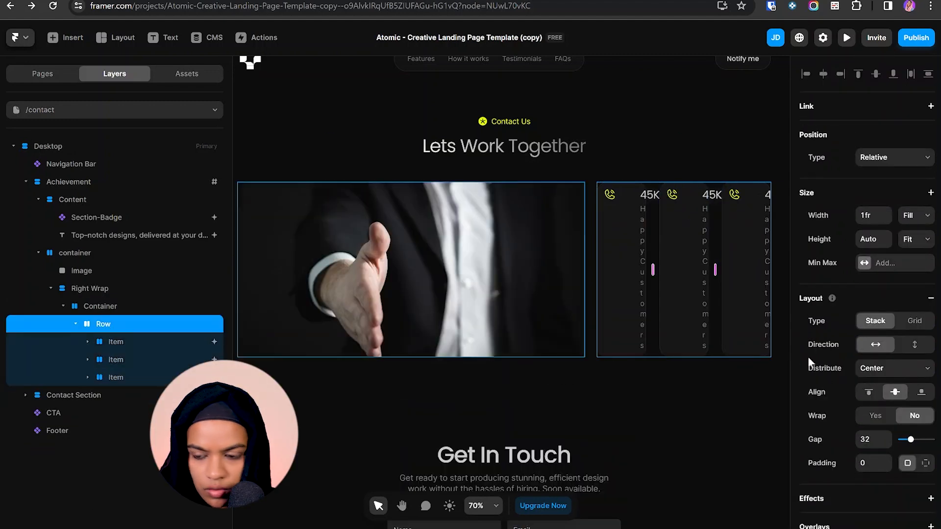
- Set the Row's stack direction to vertical and set the gap inside all three phone cards to 15
{"action": "left_click", "coordinate": [912, 346]}
{"action": "double_click", "coordinate": [625, 200]}
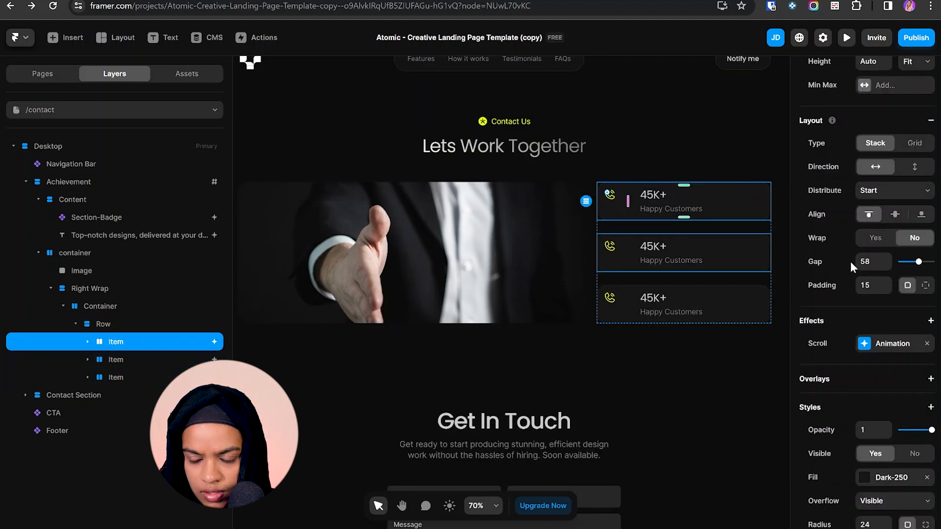
{"action": "left_click", "coordinate": [150, 360], "text": "shift"}
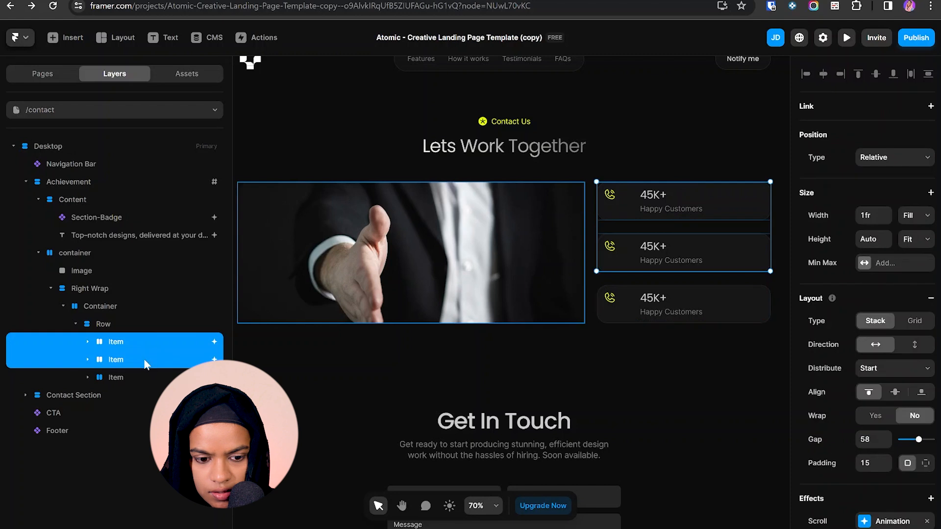
{"action": "left_click", "coordinate": [150, 378], "text": "shift"}
{"action": "type", "text": "15"}
{"action": "left_click", "coordinate": [696, 305]}
{"action": "double_click", "coordinate": [629, 226]}
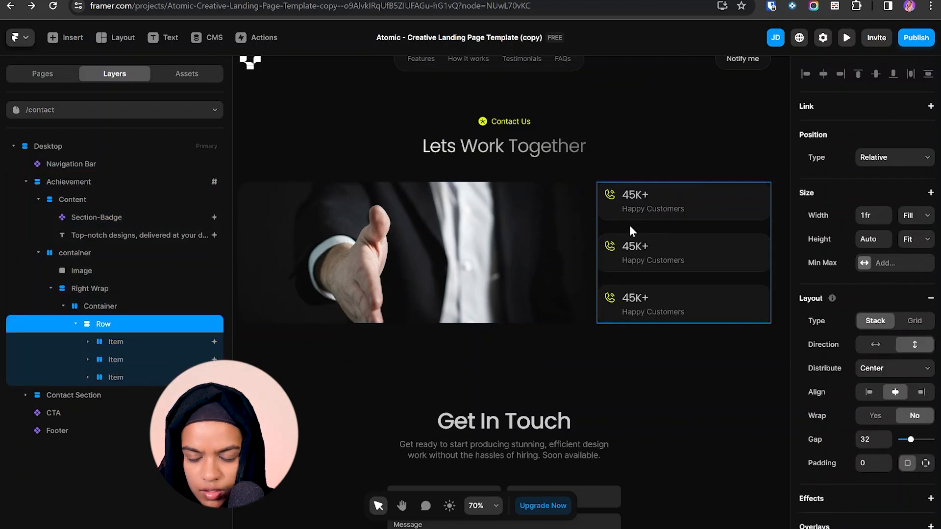
{"action": "double_click", "coordinate": [687, 304]}
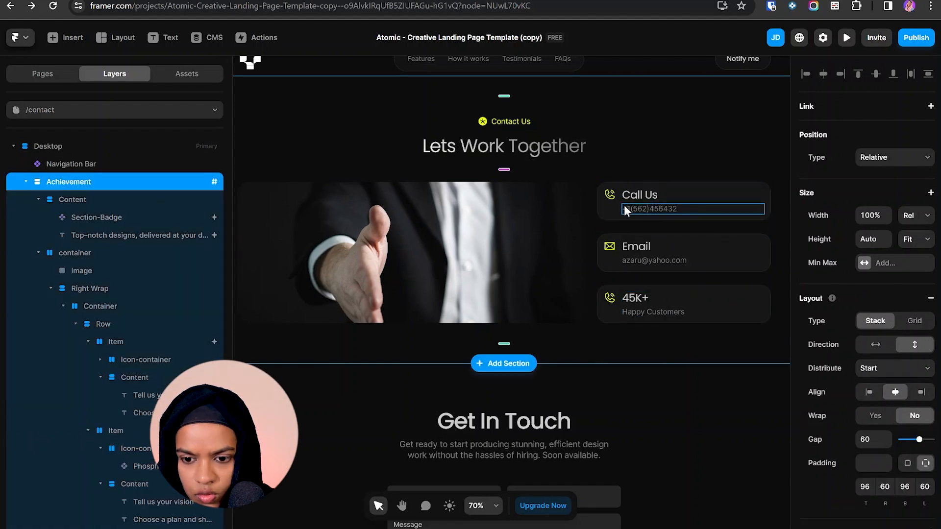
- Change the third card's heading to "Follow Us" and delete its "Happy Customers" text
{"action": "left_click", "coordinate": [614, 294]}
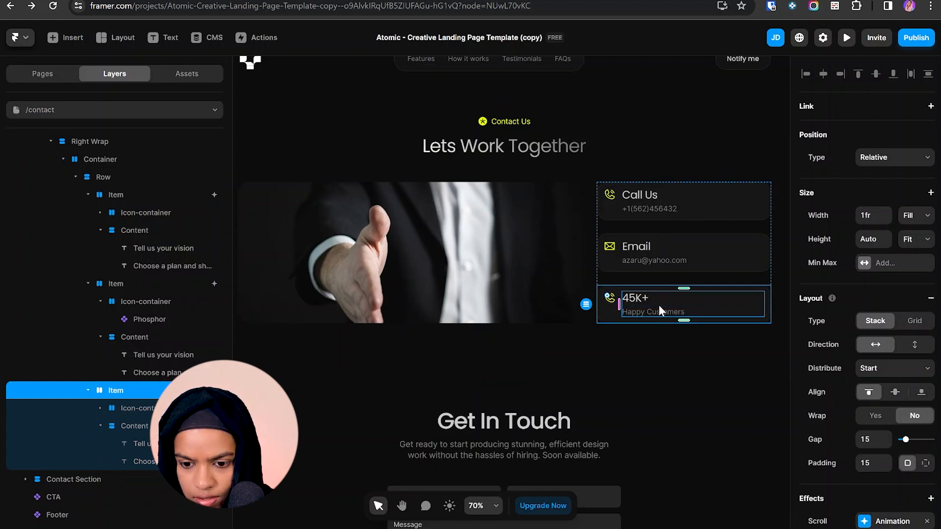
{"action": "left_click", "coordinate": [638, 299]}
{"action": "scroll", "coordinate": [899, 434], "scroll_direction": "down", "scroll_amount": 5}
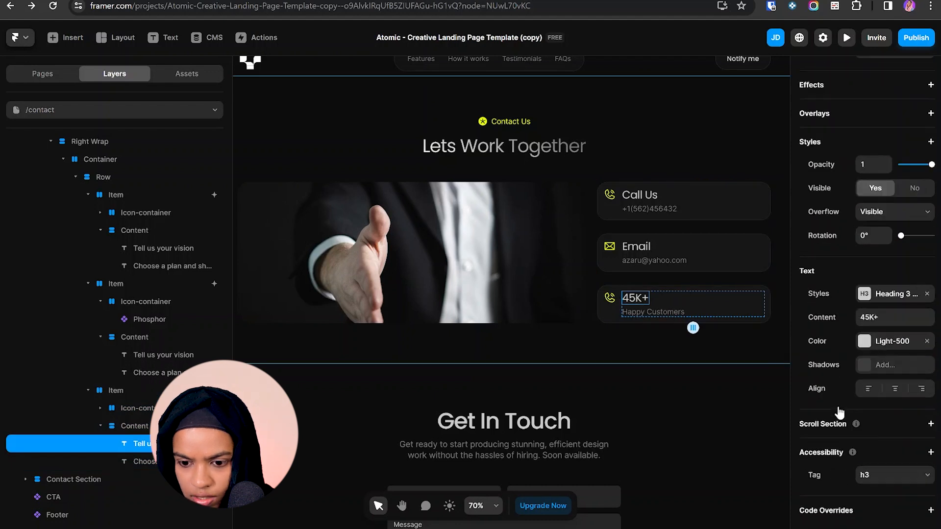
{"action": "left_click", "coordinate": [895, 317]}
{"action": "type", "text": "Follow Us"}
{"action": "key", "text": "Return"}
{"action": "left_click", "coordinate": [141, 462]}
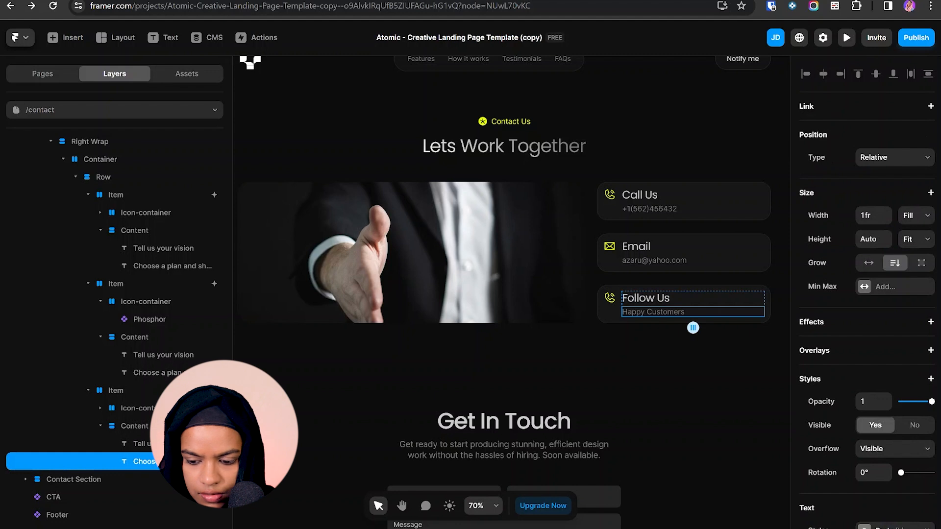
{"action": "key", "text": "Delete"}
- Move the third card's Icon-container below the "Follow Us" heading inside Content and wrap it in a stack
{"action": "left_click", "coordinate": [130, 448]}
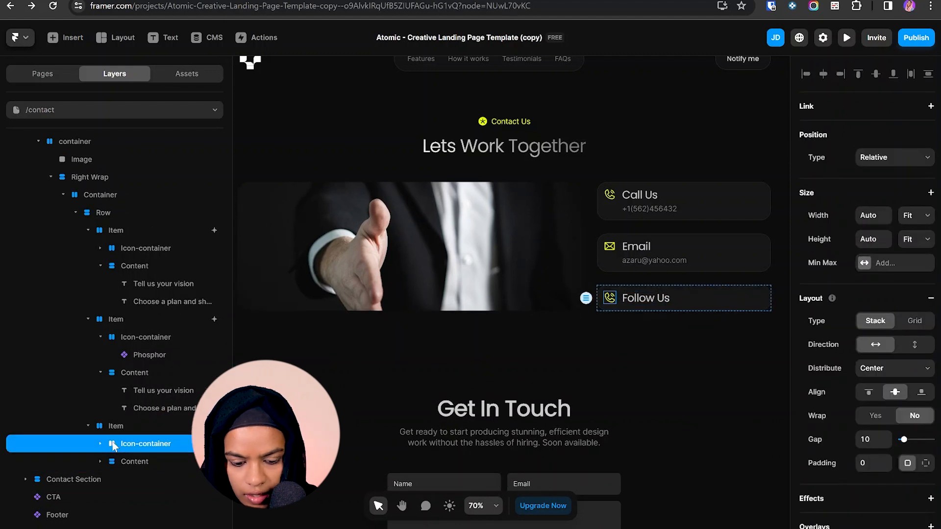
{"action": "key", "text": "Delete"}
{"action": "left_click", "coordinate": [144, 462]}
{"action": "key", "text": "ctrl+v"}
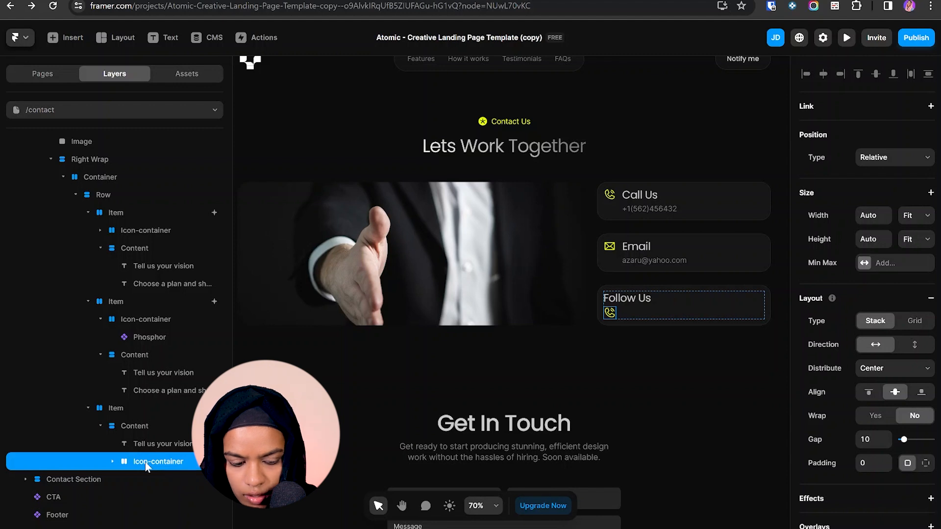
{"action": "key", "text": "ctrl+Return"}
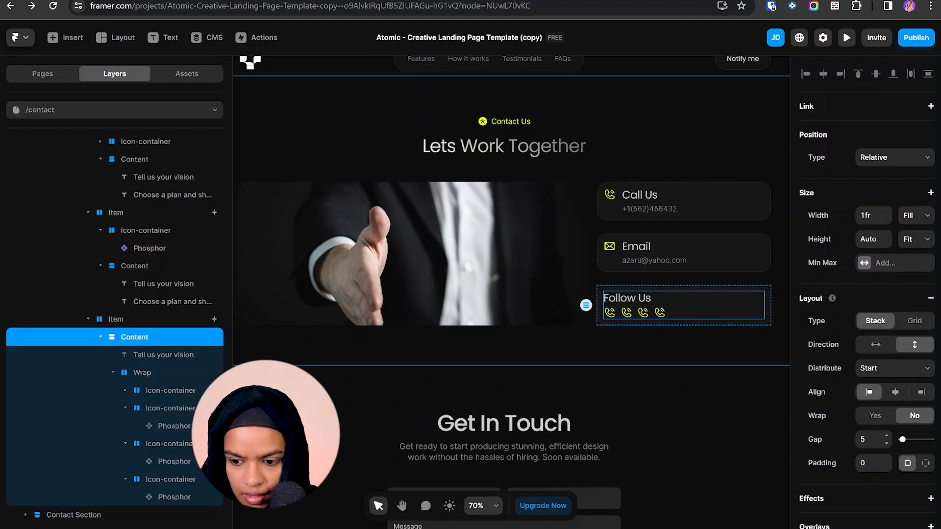
- Set the "Follow Us" Content gap to 15 and change its phone icons to Instagram, Facebook, Twitter and LinkedIn icons
{"action": "left_click", "coordinate": [870, 440]}
{"action": "type", "text": "15"}
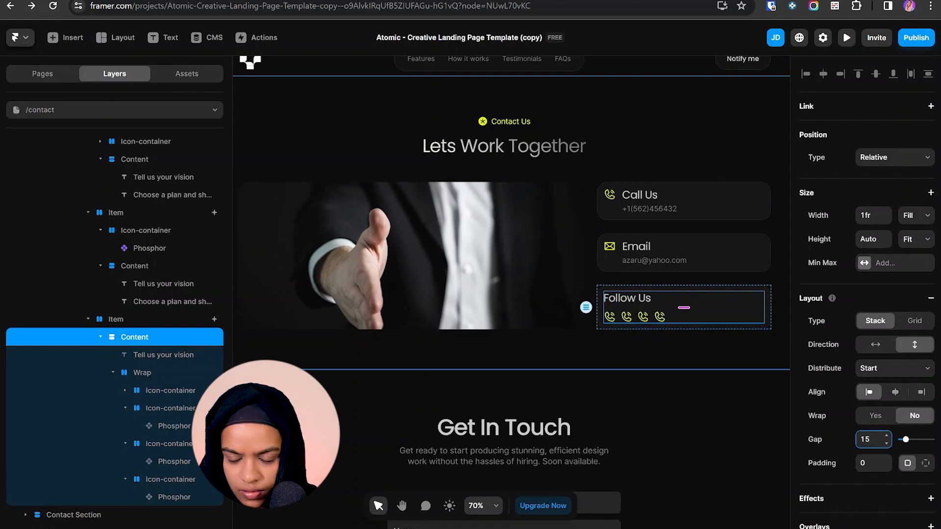
{"action": "left_click", "coordinate": [624, 318]}
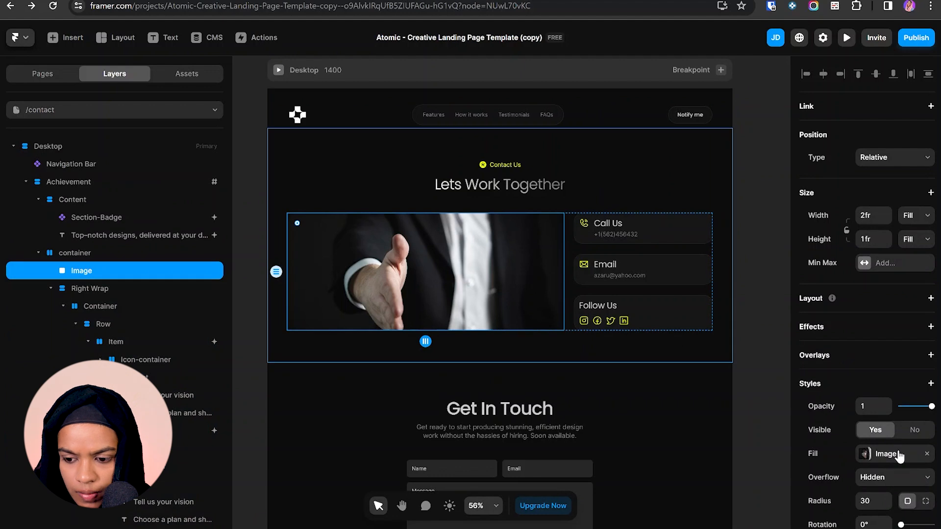
- Replace the handshake image's fill with the photo of a woman wearing a headset
{"action": "left_click", "coordinate": [888, 454]}
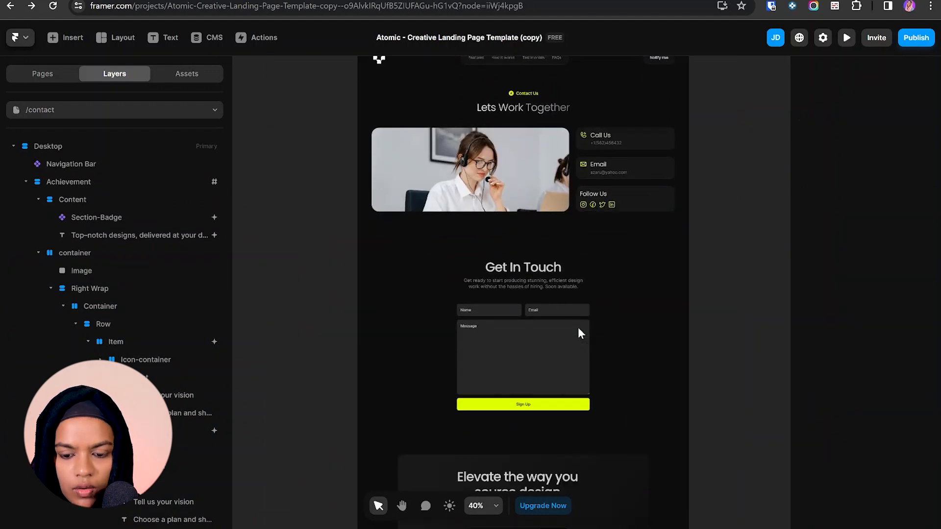
{"action": "scroll", "coordinate": [579, 328], "scroll_direction": "down", "scroll_amount": 1}
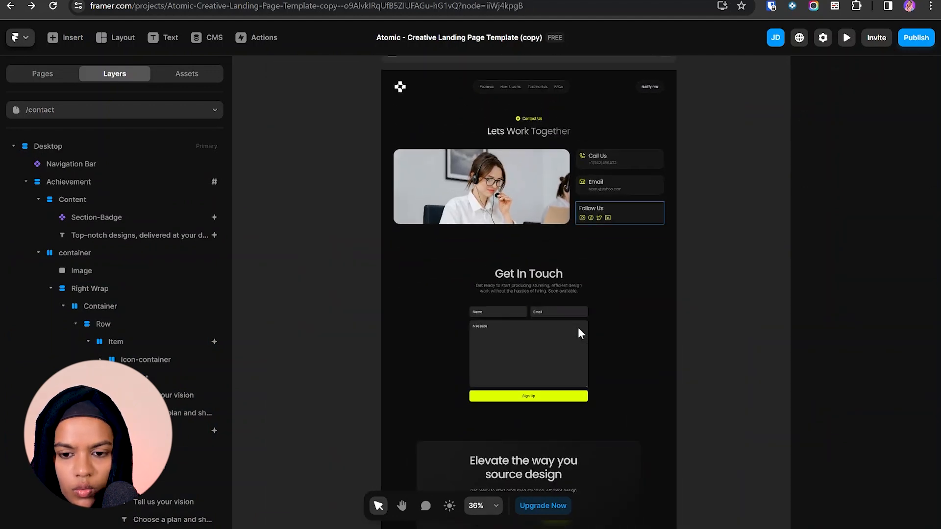
{"action": "scroll", "coordinate": [579, 328], "scroll_direction": "down", "scroll_amount": 2}
{"action": "scroll", "coordinate": [578, 328], "scroll_direction": "up", "scroll_amount": 2}
- Add a new web page named portfolio
{"action": "left_click", "coordinate": [13, 146]}
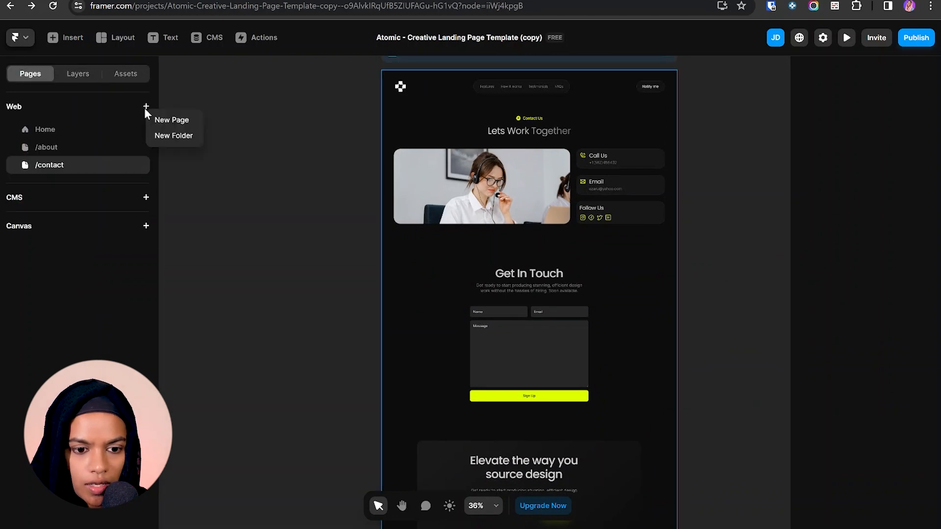
{"action": "left_click", "coordinate": [171, 120]}
{"action": "type", "text": "portfo"}
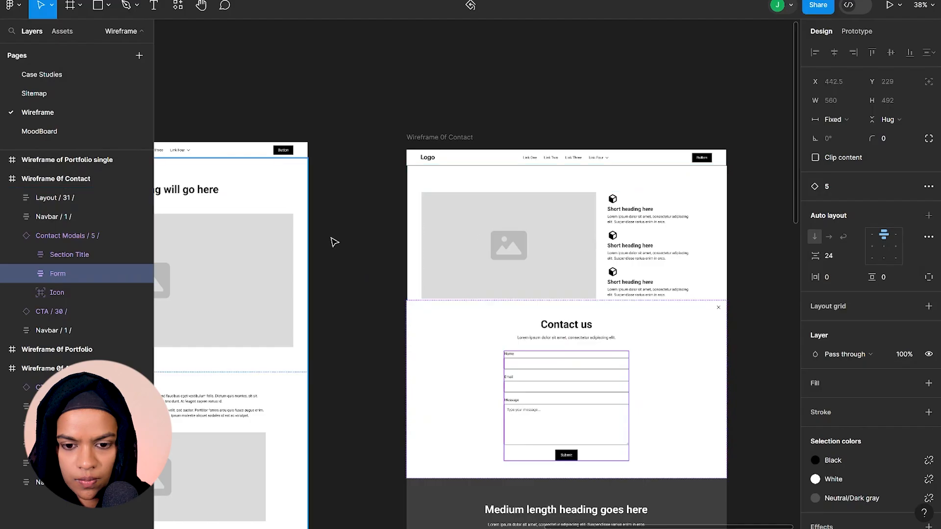
- Switch to Figma and examine the layout of the Portfolio page wireframe from navbar to footer
{"action": "left_click", "coordinate": [344, 247]}
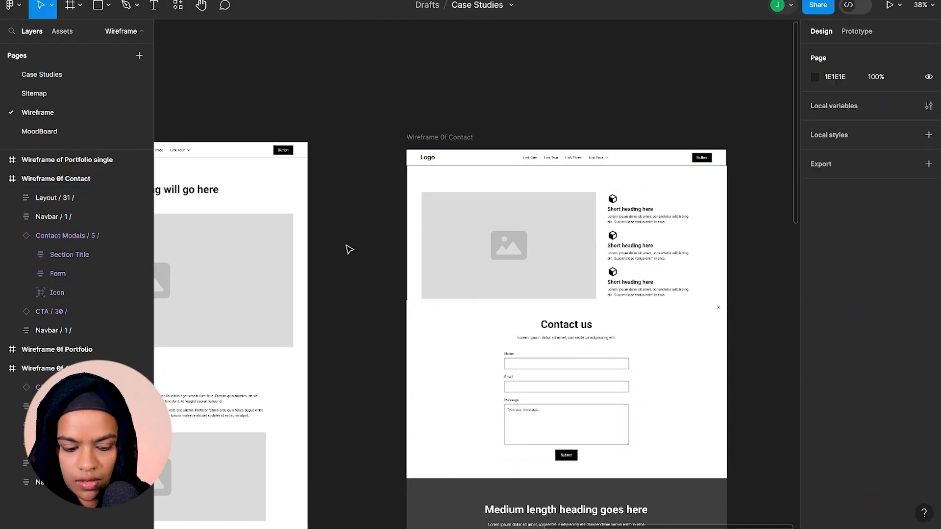
{"action": "left_click_drag", "start_coordinate": [523, 274], "coordinate": [692, 279]}
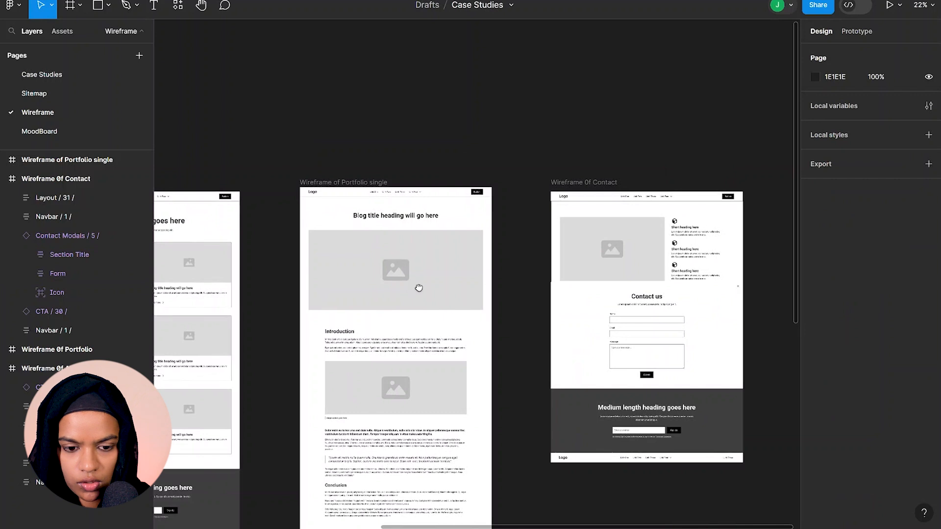
{"action": "left_click_drag", "start_coordinate": [414, 288], "coordinate": [664, 148]}
{"action": "scroll", "coordinate": [334, 63], "scroll_direction": "up", "scroll_amount": 3}
{"action": "left_click", "coordinate": [335, 62]}
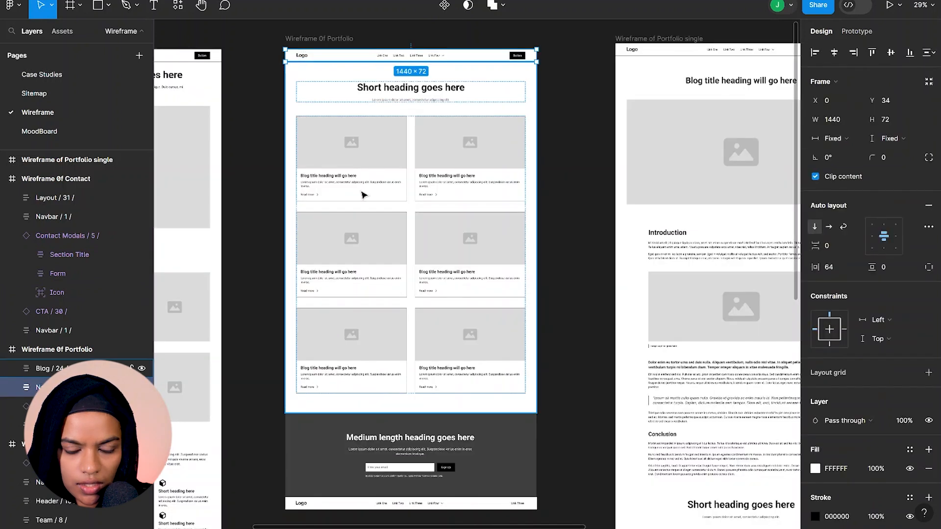
{"action": "scroll", "coordinate": [401, 471], "scroll_direction": "down", "scroll_amount": 2}
{"action": "left_click", "coordinate": [387, 461]}
{"action": "left_click", "coordinate": [390, 436]}
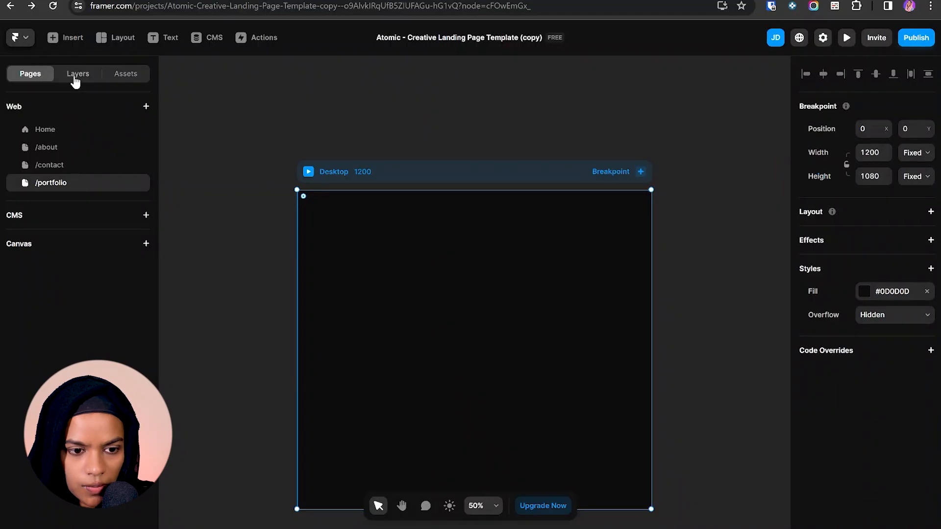
- In Framer, add a stack layout to the portfolio page's Desktop frame and insert the Navigation Bar, Footer and CTA components
{"action": "left_click", "coordinate": [76, 74]}
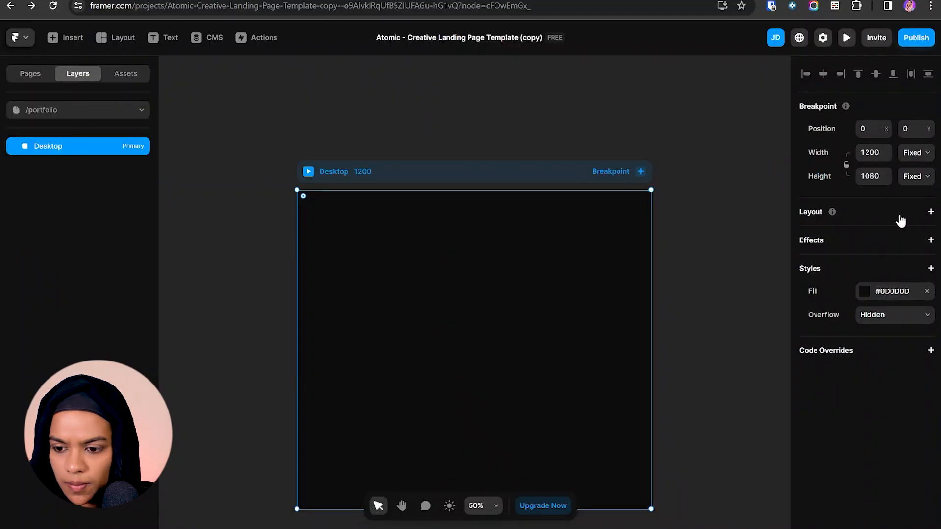
{"action": "left_click", "coordinate": [931, 214]}
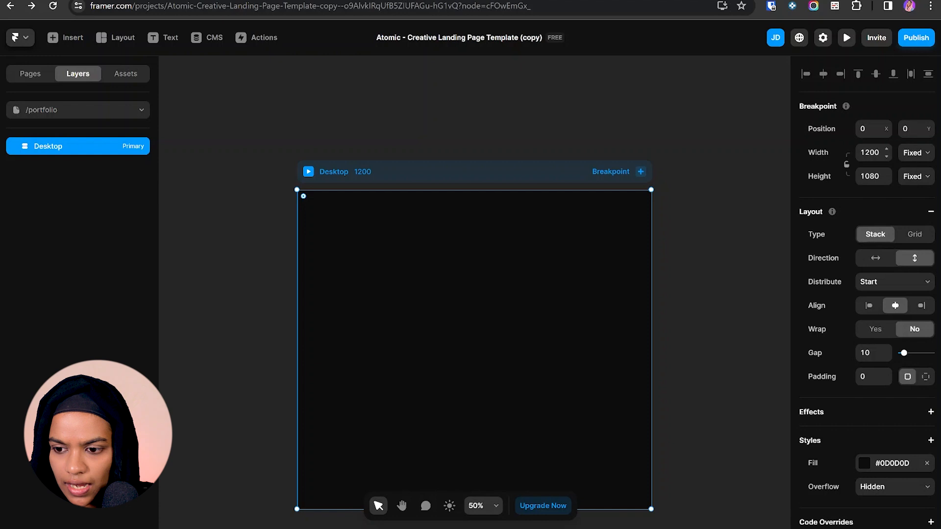
{"action": "left_click", "coordinate": [128, 75]}
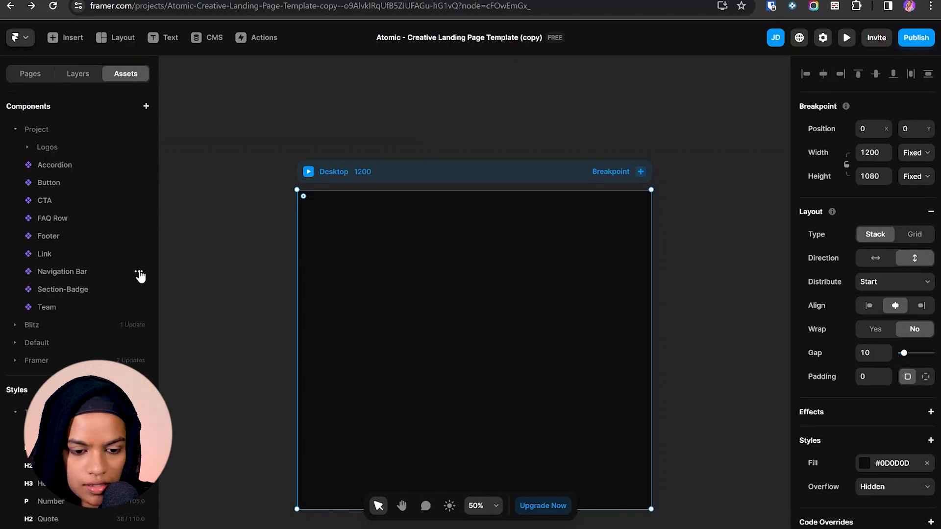
{"action": "left_click", "coordinate": [139, 273]}
{"action": "left_click", "coordinate": [160, 283]}
{"action": "left_click", "coordinate": [138, 237]}
{"action": "left_click", "coordinate": [157, 243]}
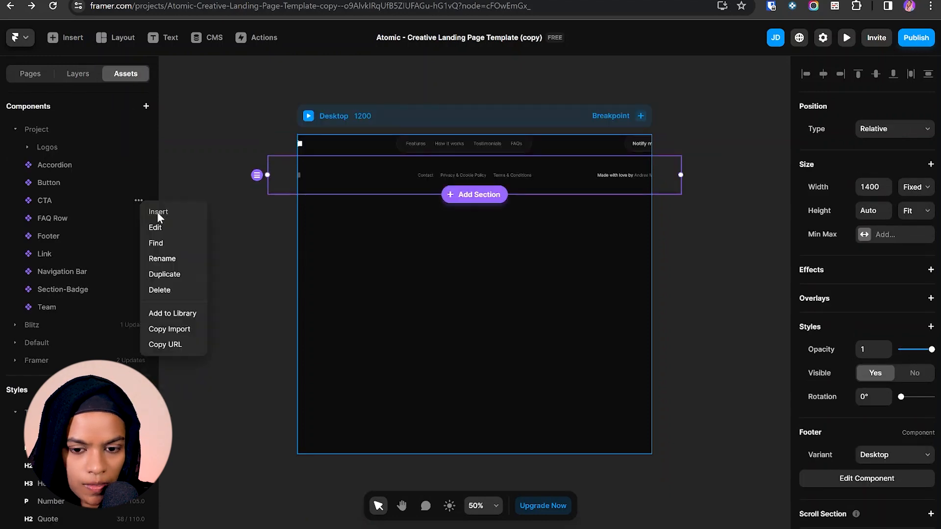
{"action": "left_click", "coordinate": [138, 202]}
{"action": "left_click", "coordinate": [157, 212]}
- Change the width sizing of the Navigation Bar, Footer and CTA together so they span the Desktop frame
{"action": "left_click", "coordinate": [72, 76]}
{"action": "left_click", "coordinate": [87, 165]}
{"action": "left_click", "coordinate": [96, 202], "text": "shift"}
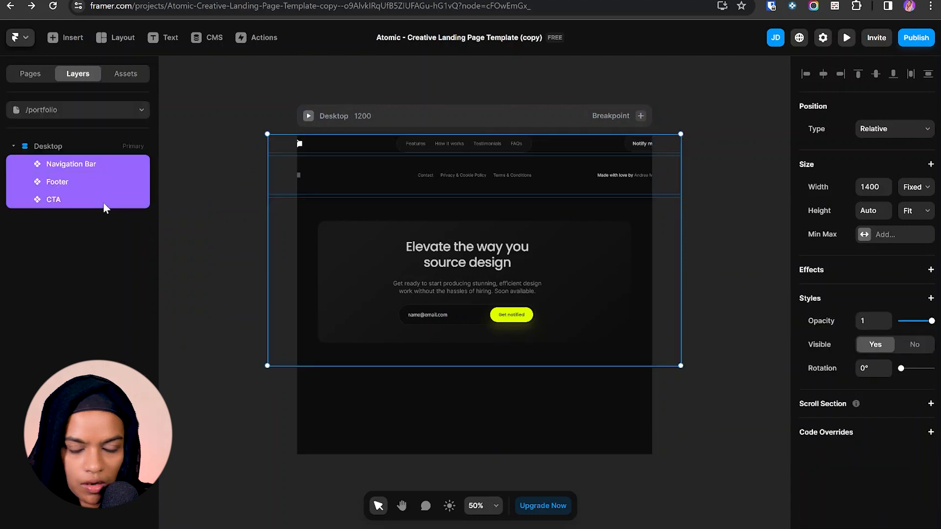
{"action": "left_click", "coordinate": [930, 189]}
{"action": "left_click", "coordinate": [919, 212]}
- Set the portfolio Desktop breakpoint's width to 1400 and its height sizing to Fit
{"action": "left_click", "coordinate": [61, 153]}
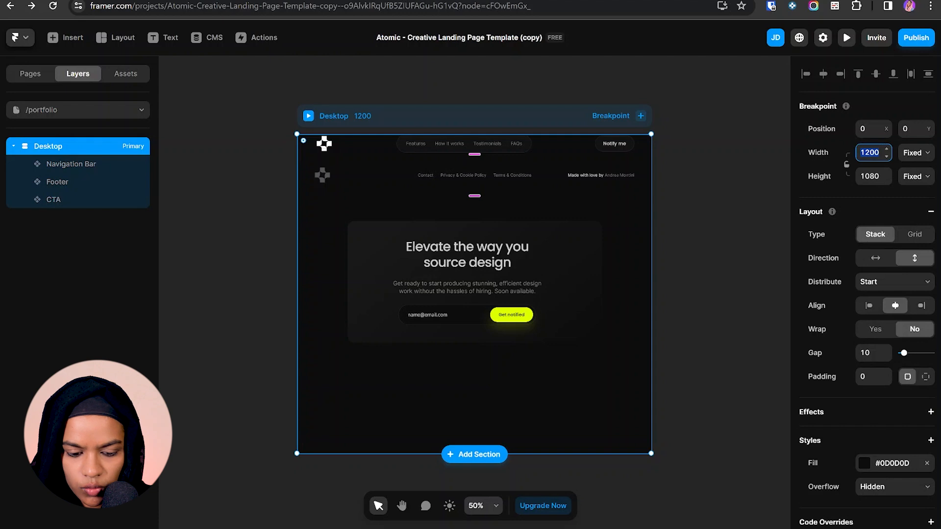
{"action": "key", "text": "Return"}
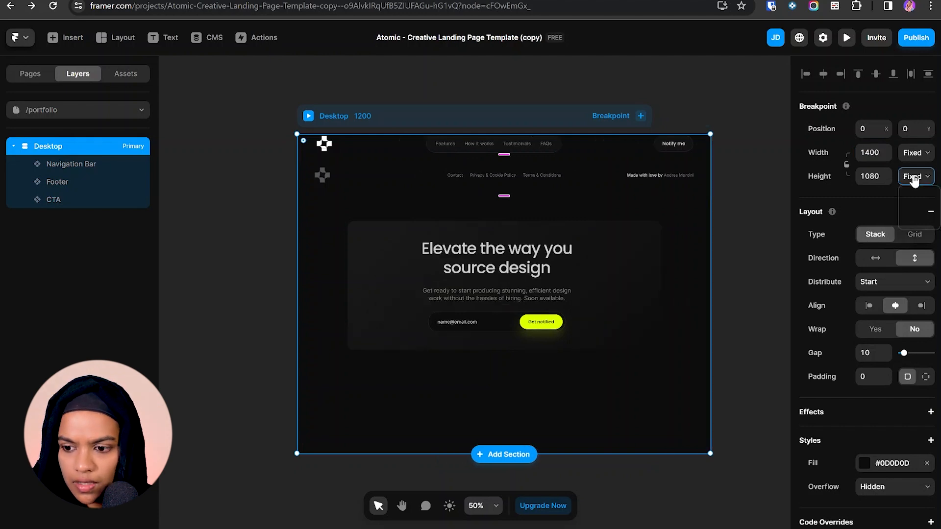
{"action": "left_click", "coordinate": [916, 176]}
{"action": "left_click", "coordinate": [922, 224]}
- Move the CTA above the Footer and set the Desktop frame's top padding to 48
{"action": "left_click_drag", "start_coordinate": [48, 199], "coordinate": [50, 180]}
{"action": "key", "text": "Escape"}
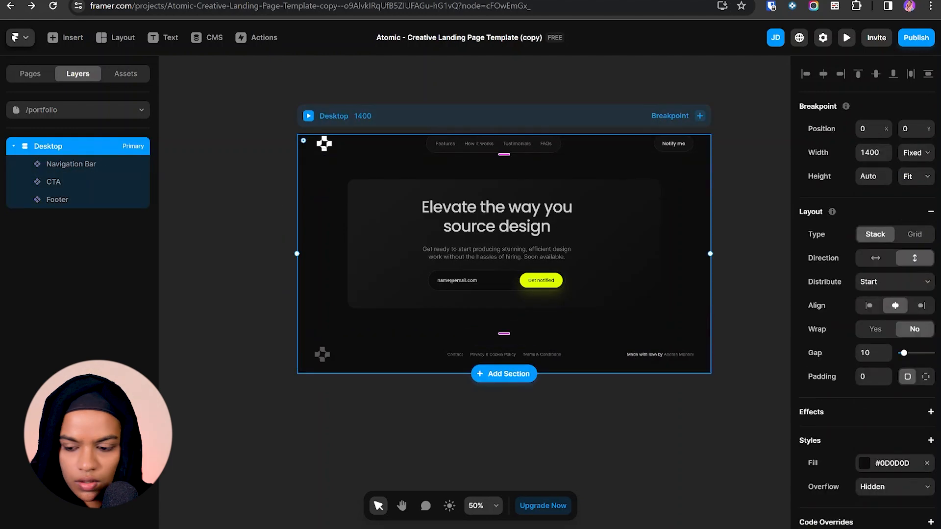
{"action": "left_click", "coordinate": [926, 377]}
{"action": "type", "text": "48"}
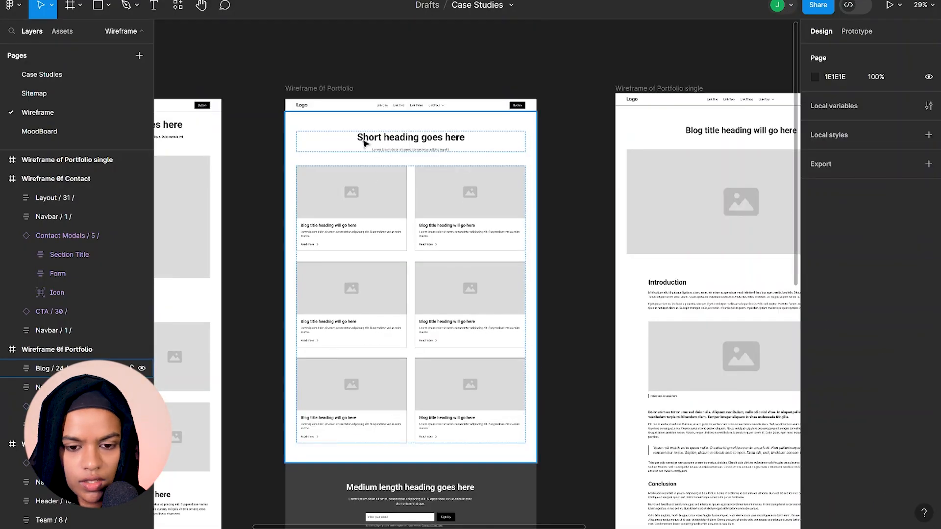
- Return to Framer and copy the Content stack of the Hero section from the Home page
{"action": "key", "text": "alt+Tab"}
{"action": "left_click", "coordinate": [69, 109]}
{"action": "left_click", "coordinate": [63, 152]}
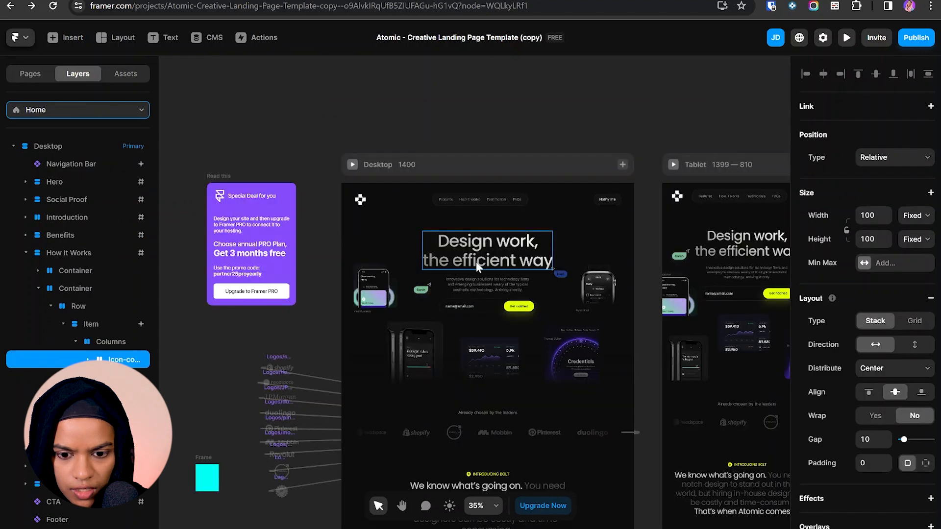
{"action": "left_click", "coordinate": [495, 296]}
{"action": "left_click", "coordinate": [74, 201]}
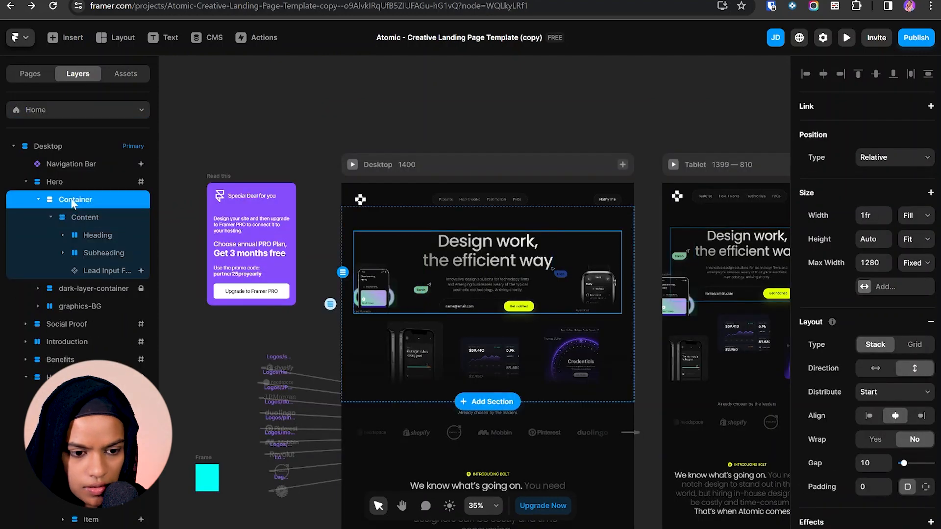
{"action": "left_click", "coordinate": [76, 217]}
- Paste the hero Content into the portfolio page's Desktop frame and place it between the Navigation Bar and CTA
{"action": "left_click", "coordinate": [74, 110]}
{"action": "left_click", "coordinate": [73, 194]}
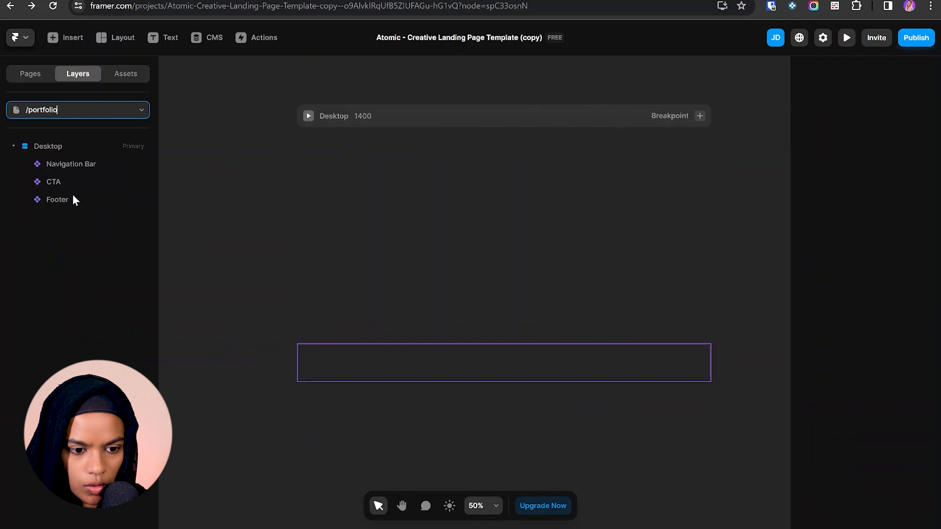
{"action": "left_click", "coordinate": [69, 146]}
{"action": "key", "text": "ctrl+v"}
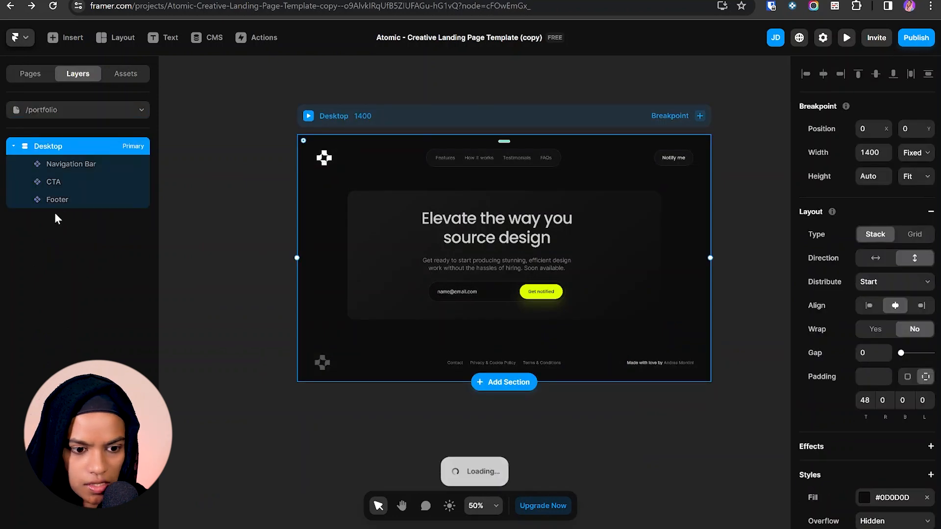
{"action": "left_click_drag", "start_coordinate": [55, 215], "coordinate": [66, 177]}
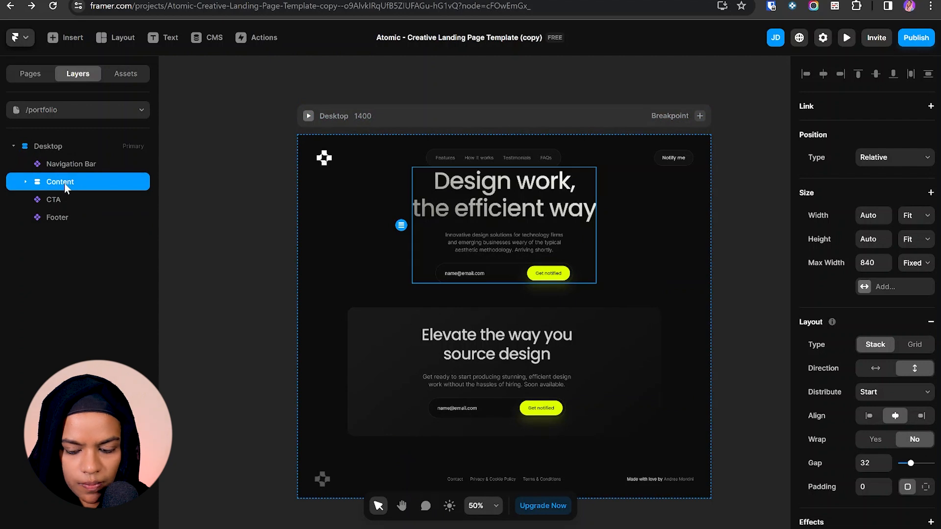
- Wrap the hero Content in a stack named Title and set the Content's width to Fill with a max width of 1000
{"action": "key", "text": "ctrl+alt+Return"}
{"action": "type", "text": "Title"}
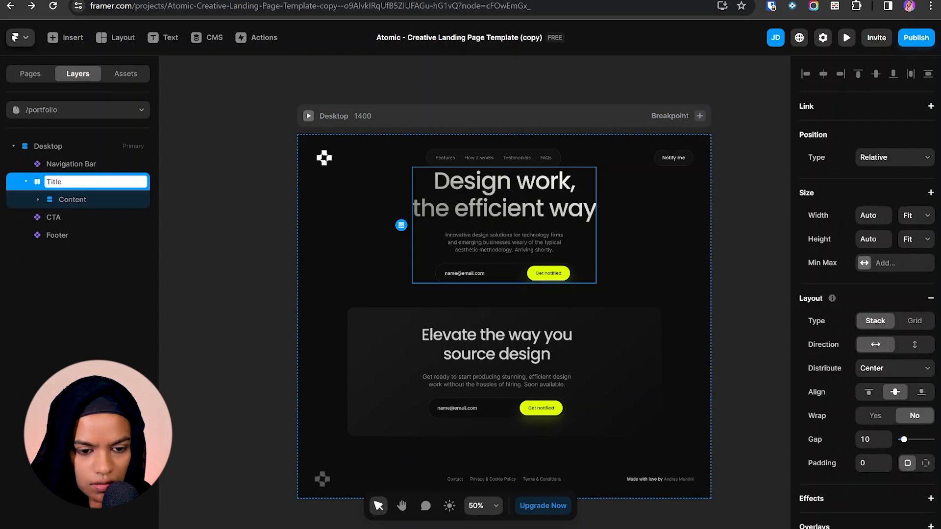
{"action": "key", "text": "Return"}
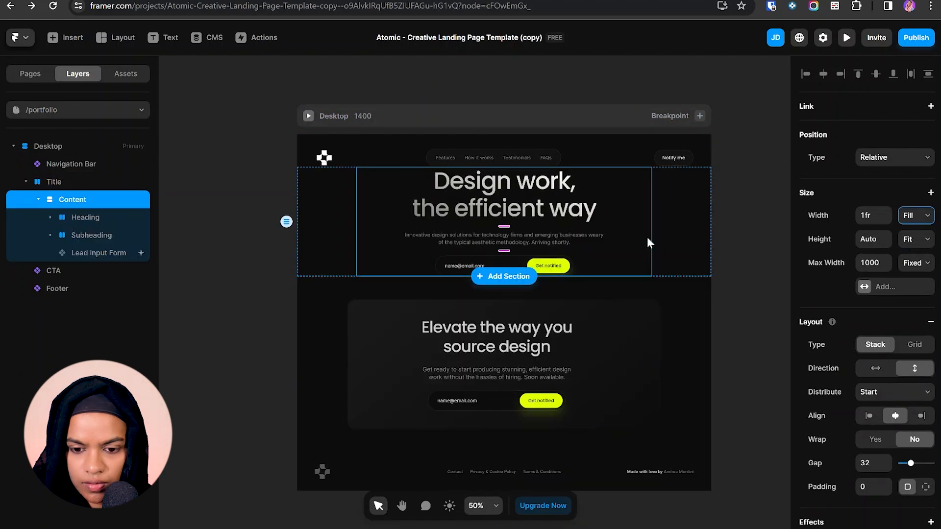
- Set the Title stack's top and bottom padding to 96 each
{"action": "left_click", "coordinate": [88, 192]}
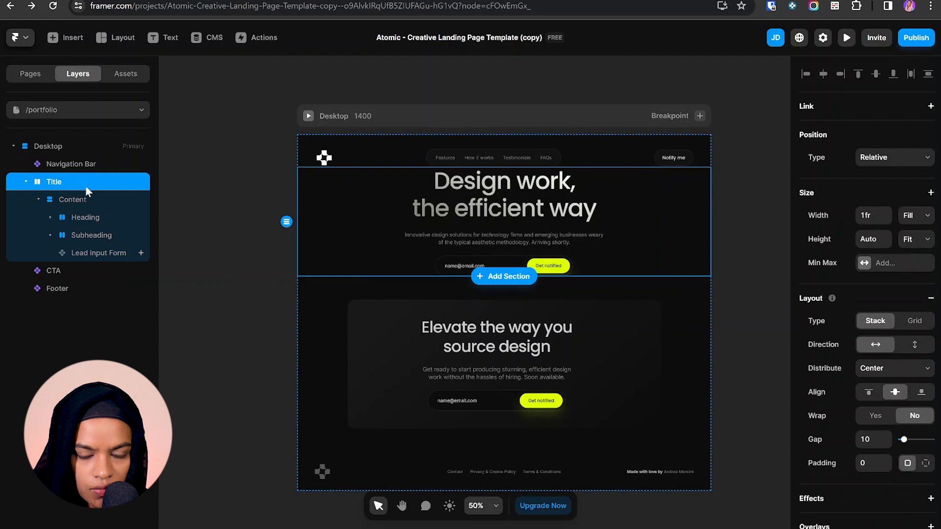
{"action": "left_click", "coordinate": [926, 464]}
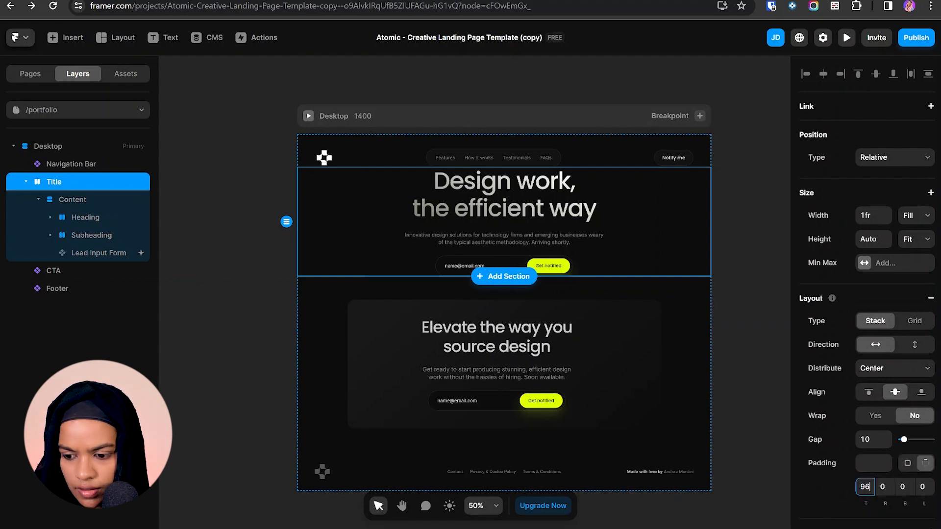
{"action": "key", "text": "Tab"}
{"action": "key", "text": "Tab"}
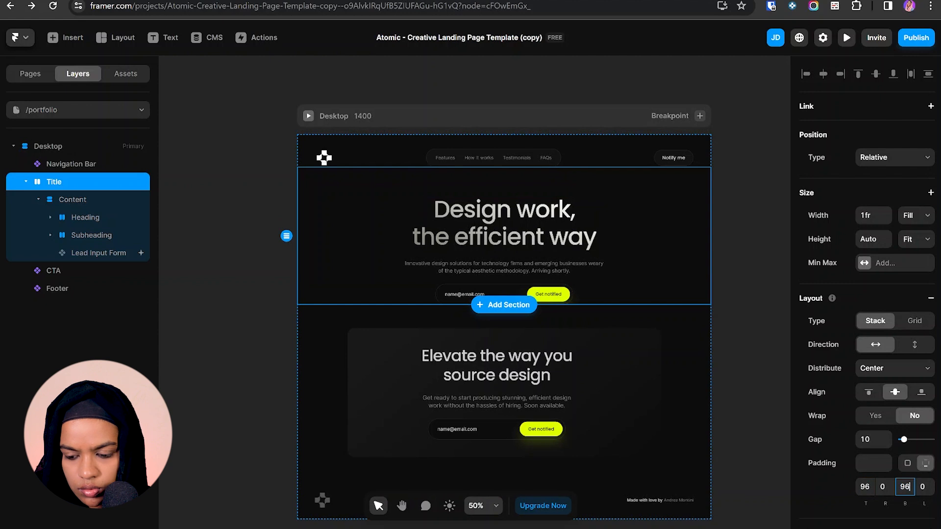
{"action": "type", "text": "96"}
{"action": "key", "text": "Return"}
{"action": "key", "text": "Escape"}
- Delete the Lead Input Form from the Title's Content and change the heading to "Crafting Efficient Design-Showcasing Approach"
{"action": "left_click", "coordinate": [513, 299]}
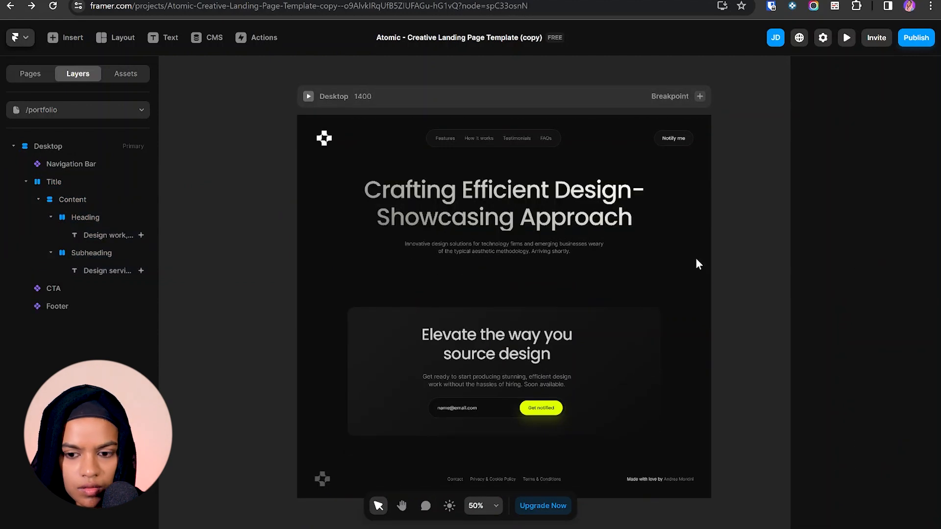
{"action": "left_click", "coordinate": [73, 181]}
{"action": "left_click", "coordinate": [27, 183]}
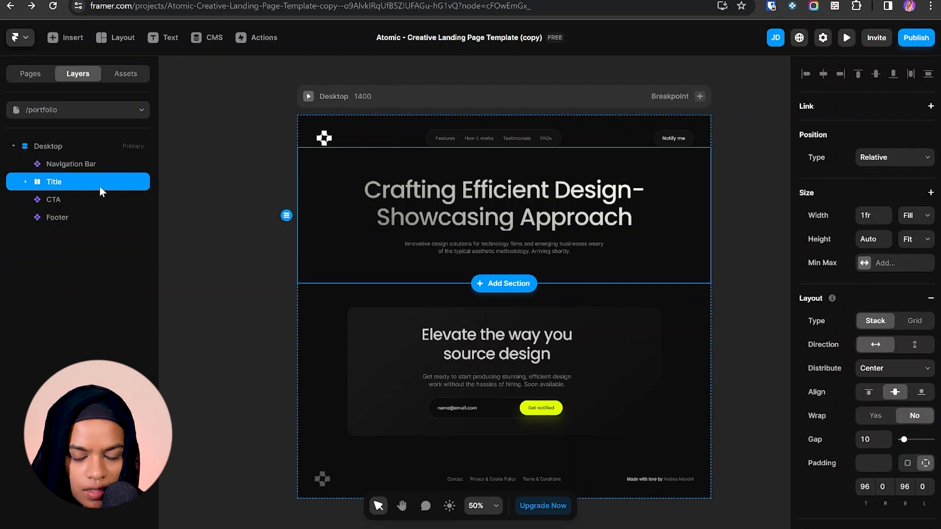
{"action": "key", "text": "Escape"}
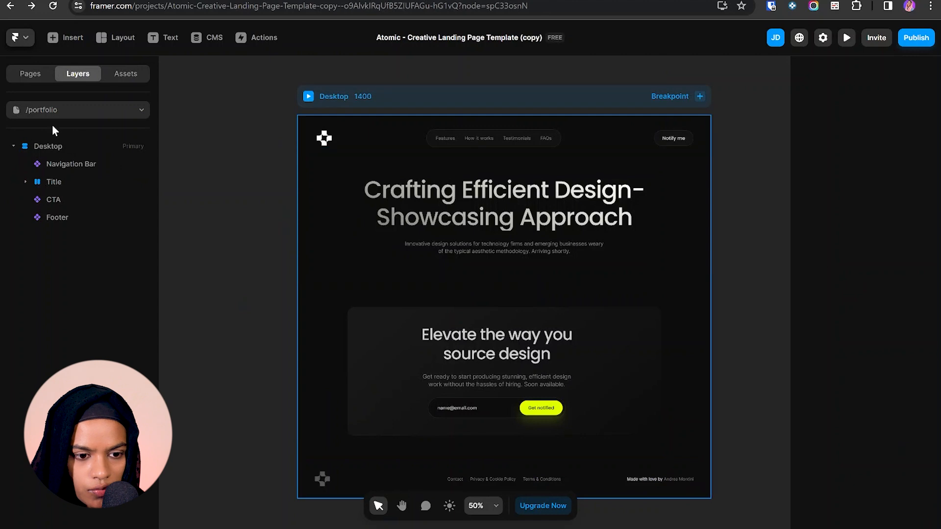
- Open the Home page and copy its How It Works section
{"action": "left_click", "coordinate": [54, 111]}
{"action": "left_click", "coordinate": [57, 151]}
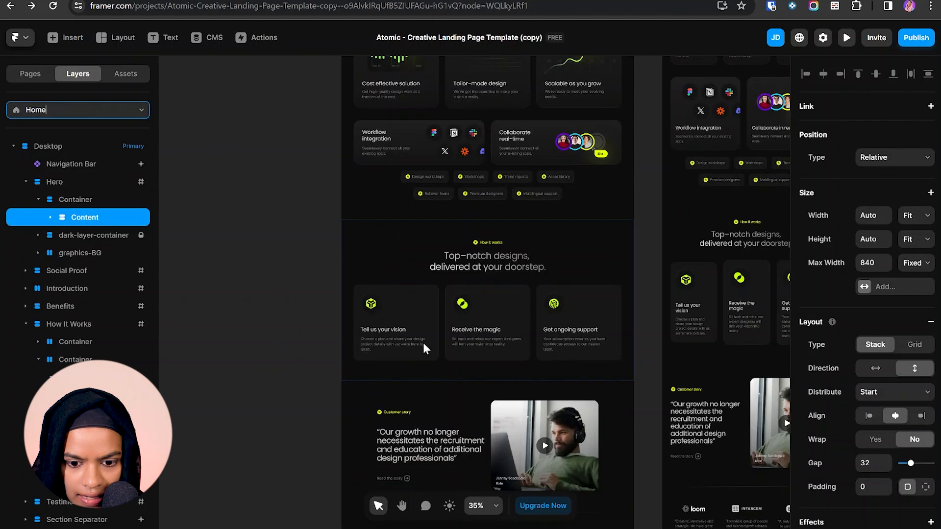
{"action": "left_click", "coordinate": [424, 270]}
{"action": "left_click", "coordinate": [102, 327]}
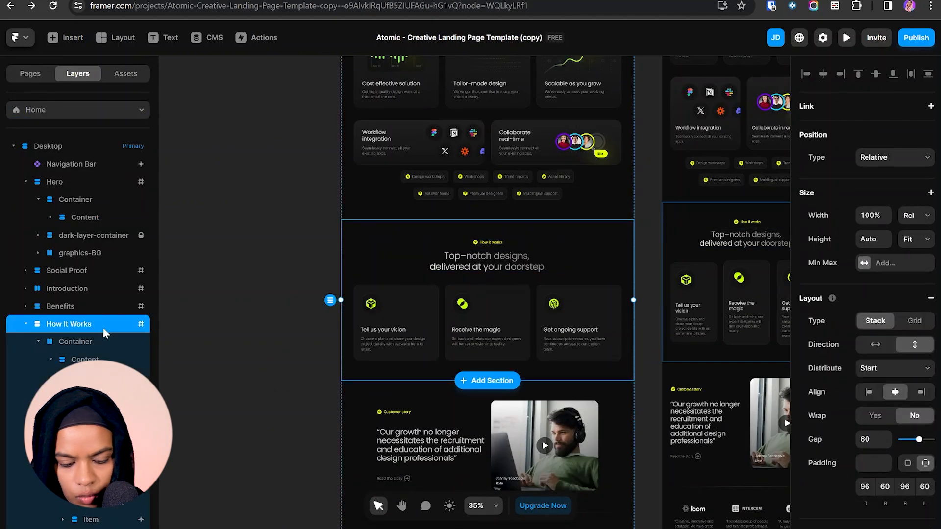
- Paste the How It Works section into the portfolio page's Desktop frame and place it between Title and CTA
{"action": "left_click", "coordinate": [81, 110]}
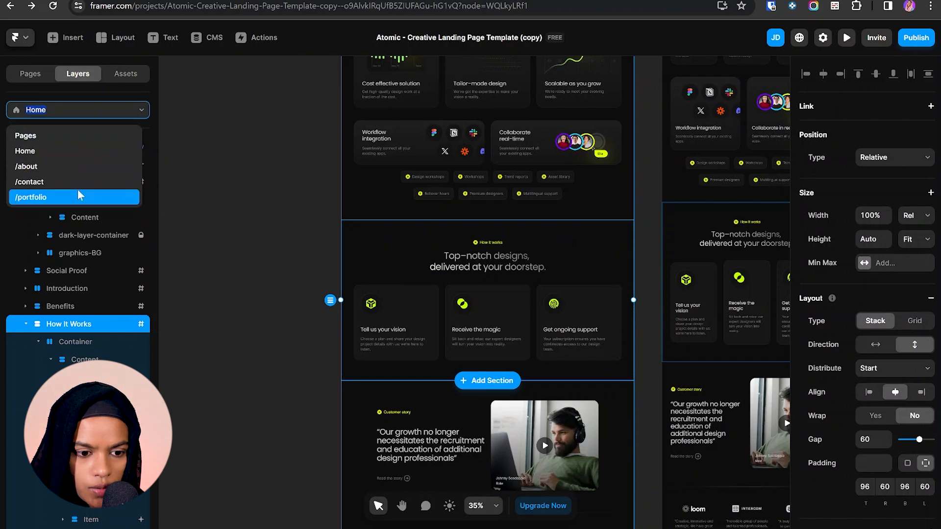
{"action": "left_click", "coordinate": [79, 195]}
{"action": "left_click", "coordinate": [64, 145]}
{"action": "key", "text": "ctrl+v"}
{"action": "left_click_drag", "start_coordinate": [18, 237], "coordinate": [62, 196]}
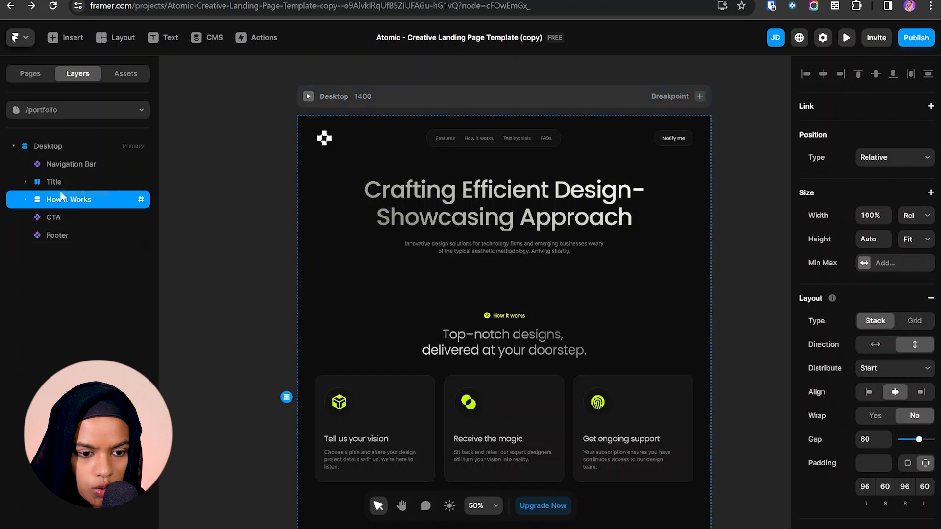
- Remove the How It Works section's top padding and delete its label and heading block
{"action": "left_click", "coordinate": [865, 487]}
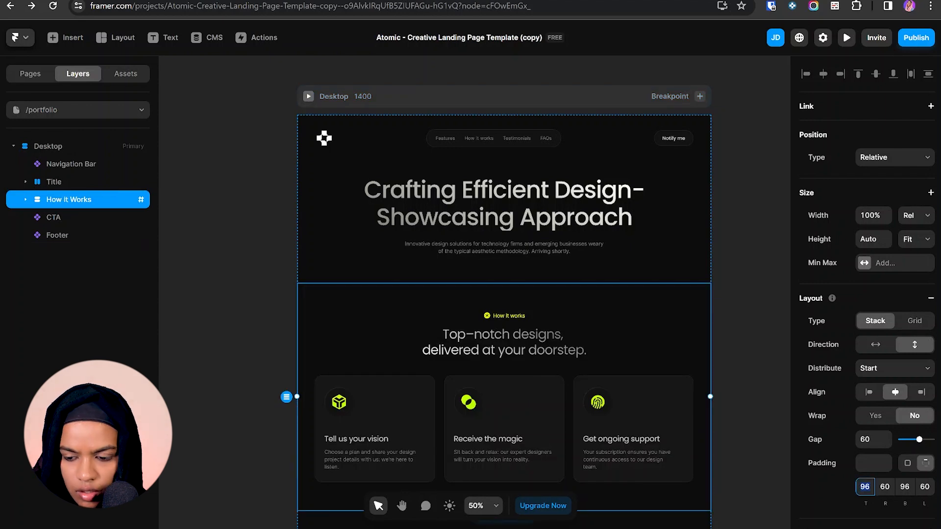
{"action": "key", "text": "Return"}
{"action": "left_click", "coordinate": [528, 299]}
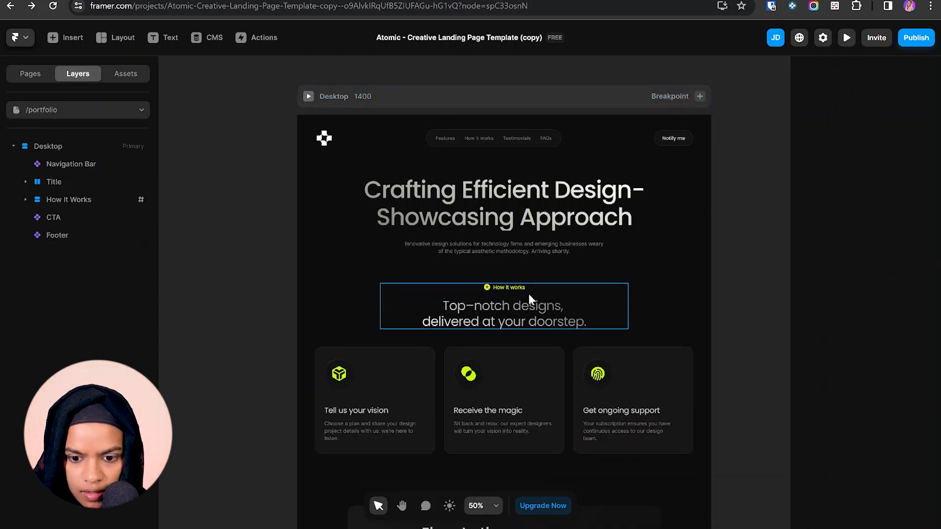
{"action": "key", "text": "Delete"}
- Delete the icon container from the first card's Columns stack and rename that stack Image
{"action": "left_click", "coordinate": [430, 385]}
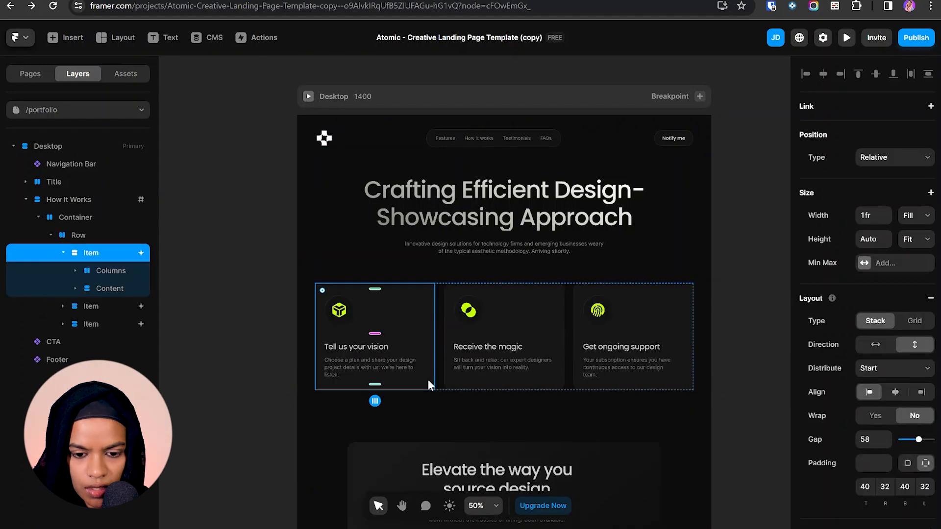
{"action": "scroll", "coordinate": [346, 324], "scroll_direction": "up", "scroll_amount": 5}
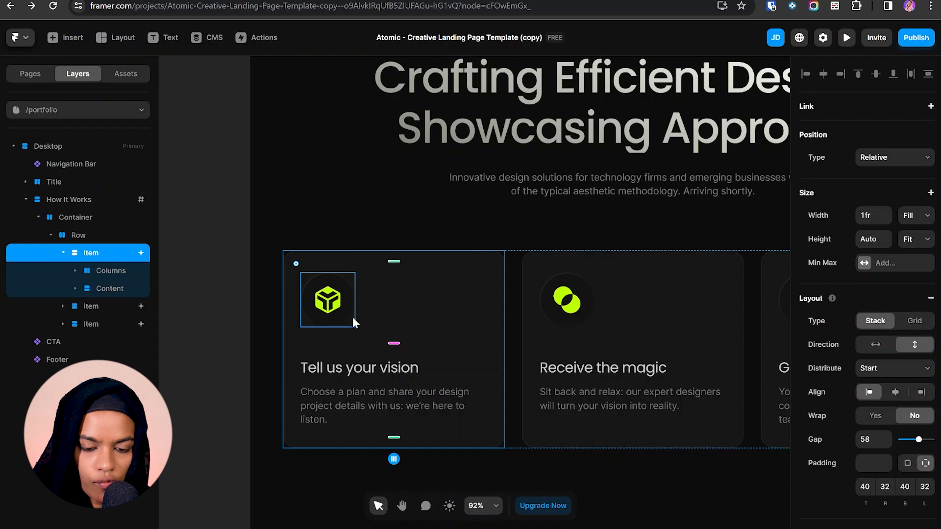
{"action": "left_click", "coordinate": [110, 271]}
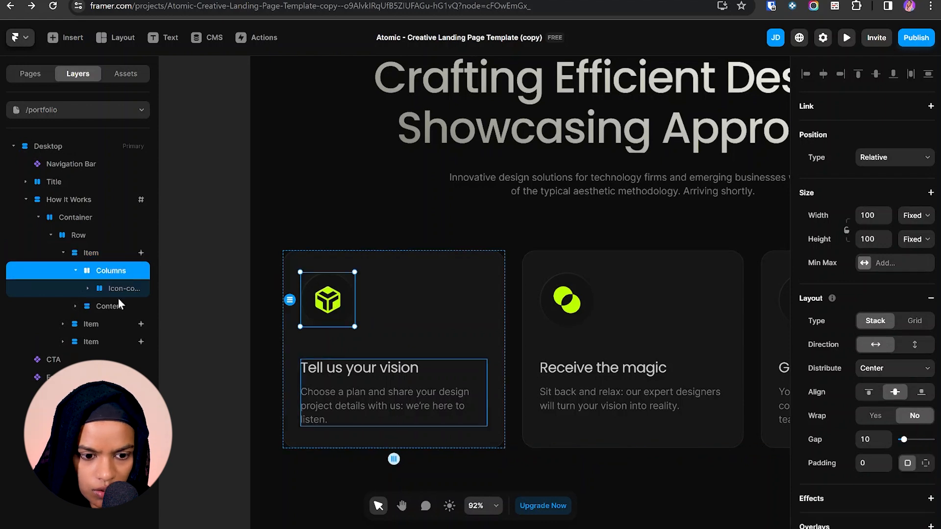
{"action": "left_click", "coordinate": [119, 291]}
{"action": "key", "text": "Delete"}
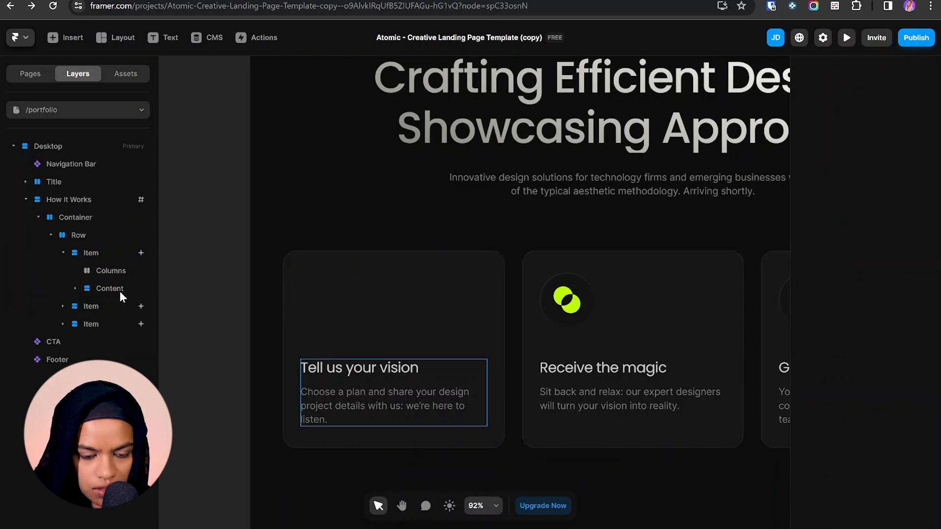
{"action": "double_click", "coordinate": [111, 271]}
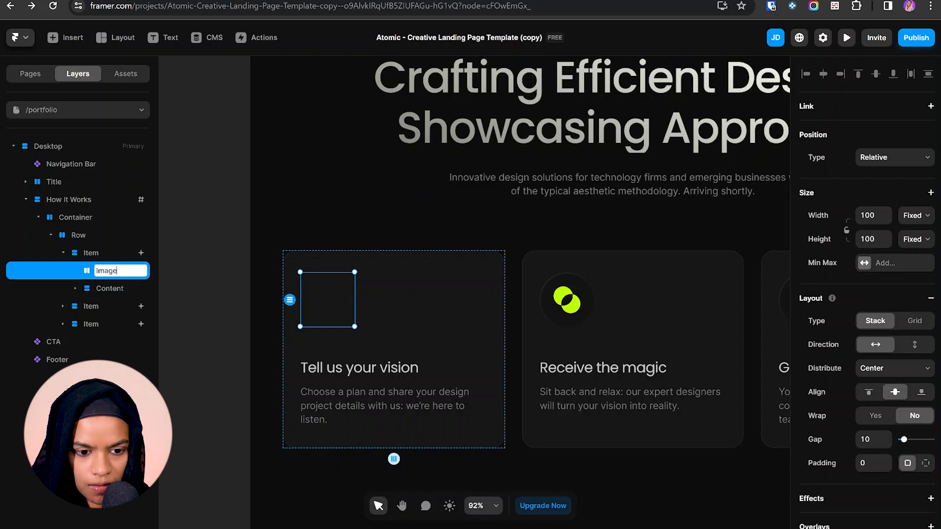
- Set the Image stack's width to Fill and enter 250 as its height
{"action": "left_click", "coordinate": [911, 219]}
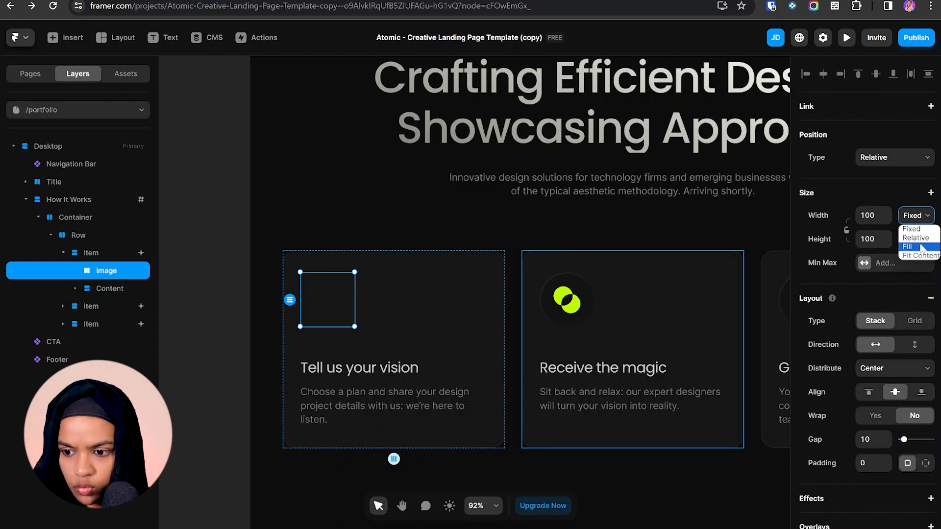
{"action": "left_click", "coordinate": [922, 248]}
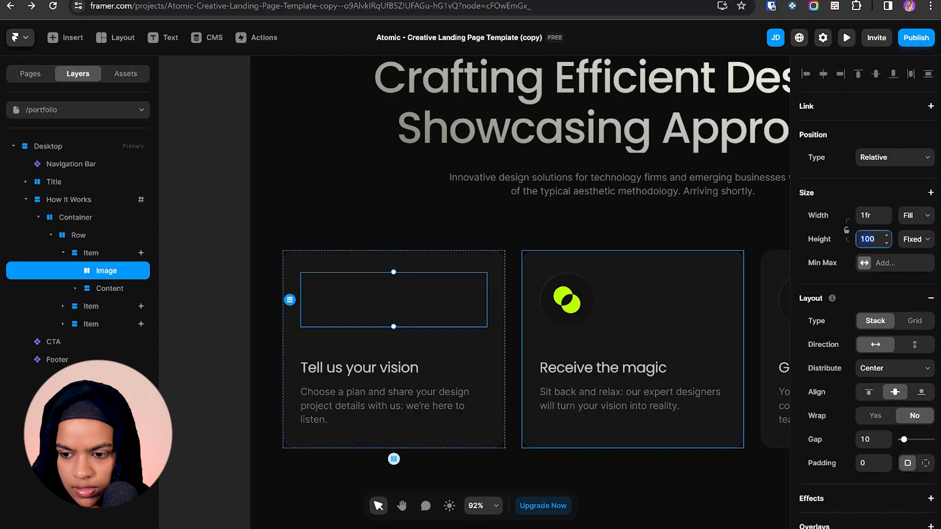
{"action": "left_click", "coordinate": [868, 240]}
{"action": "type", "text": "250"}
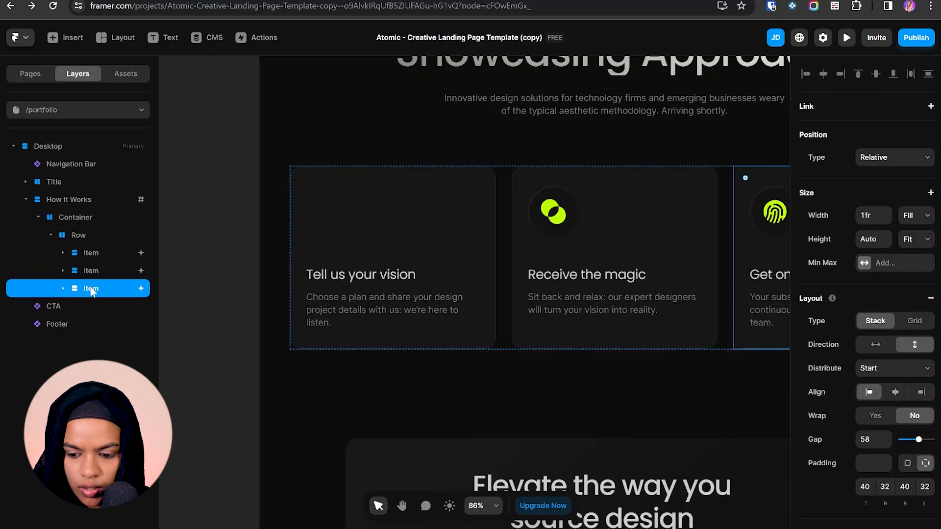
- Delete the second and third card items, move the remaining Item directly into the Container, and delete the empty Row
{"action": "key", "text": "Delete"}
{"action": "left_click", "coordinate": [94, 272]}
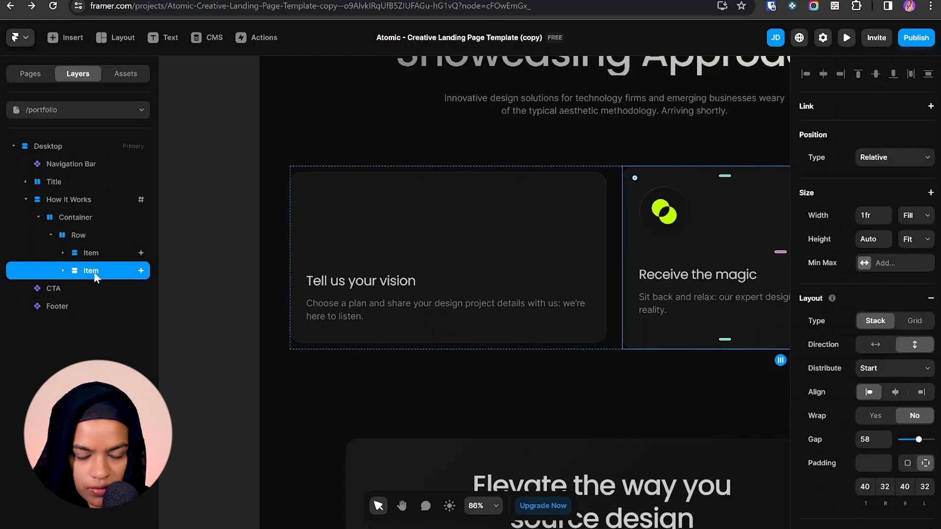
{"action": "key", "text": "Delete"}
{"action": "left_click", "coordinate": [90, 253]}
{"action": "left_click_drag", "start_coordinate": [90, 253], "coordinate": [88, 233]}
{"action": "left_click", "coordinate": [87, 252]}
{"action": "key", "text": "Delete"}
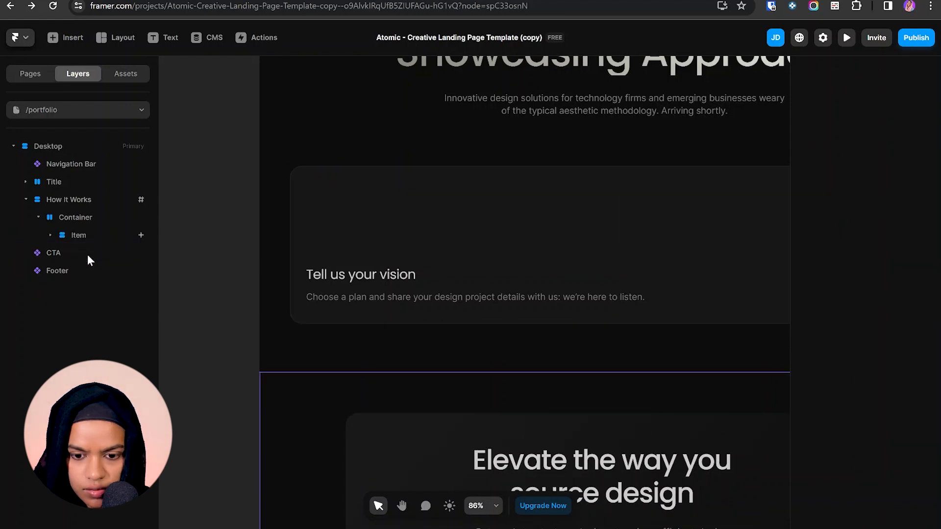
- Add the sample Blog collection to the CMS and rename it Portfolio
{"action": "left_click", "coordinate": [71, 220]}
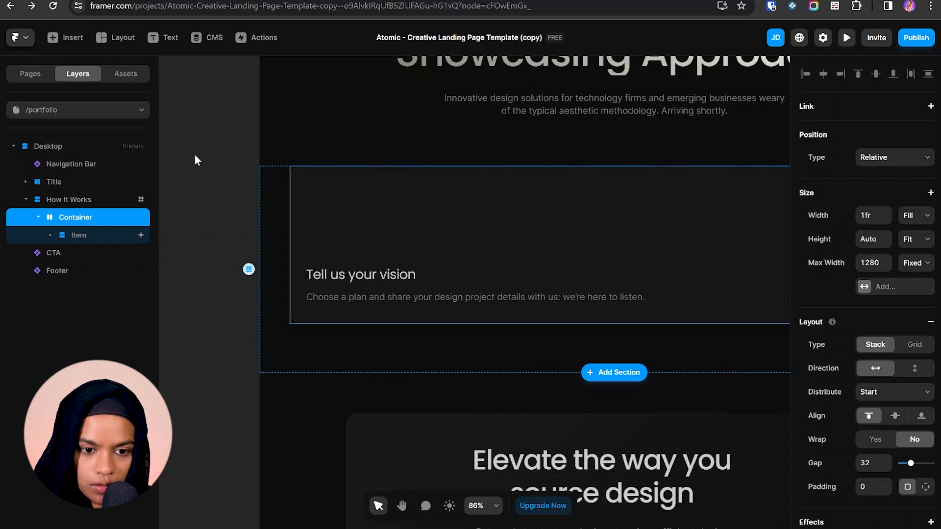
{"action": "left_click", "coordinate": [212, 40]}
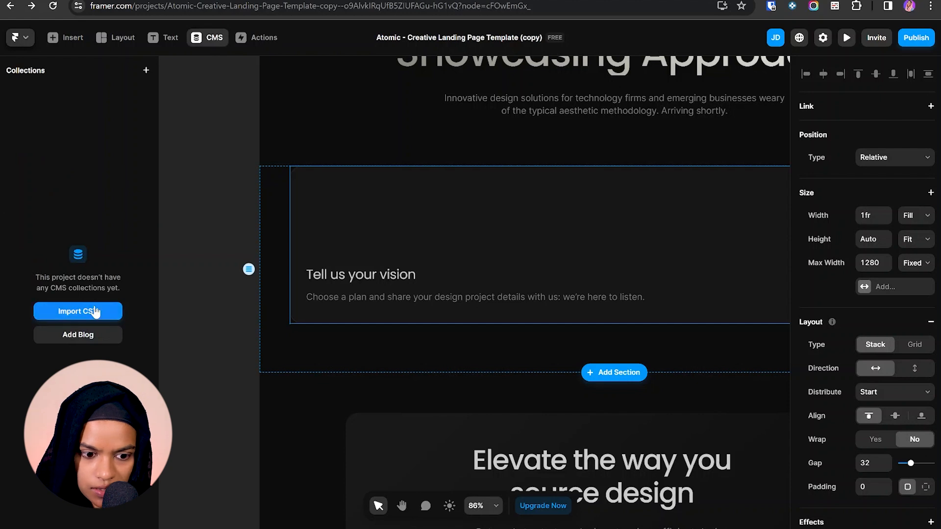
{"action": "left_click", "coordinate": [95, 336]}
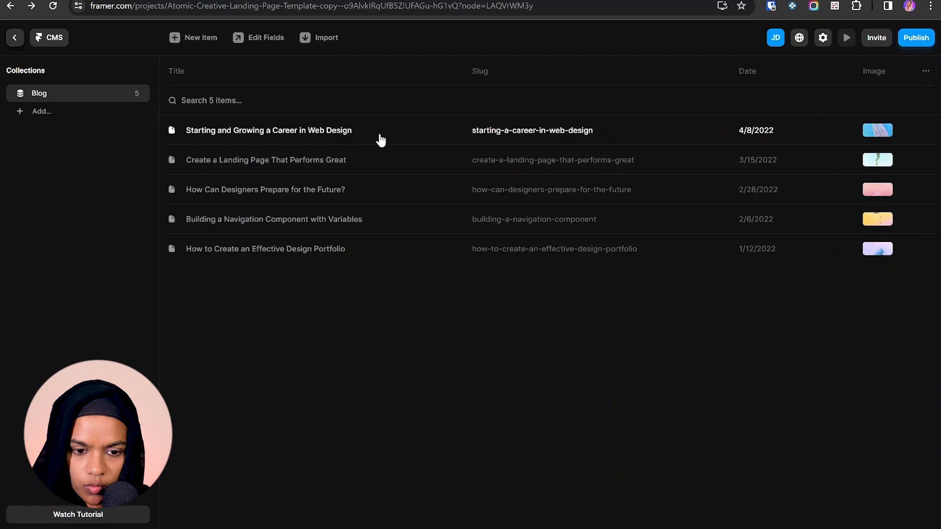
{"action": "double_click", "coordinate": [38, 94]}
{"action": "type", "text": "Portflio"}
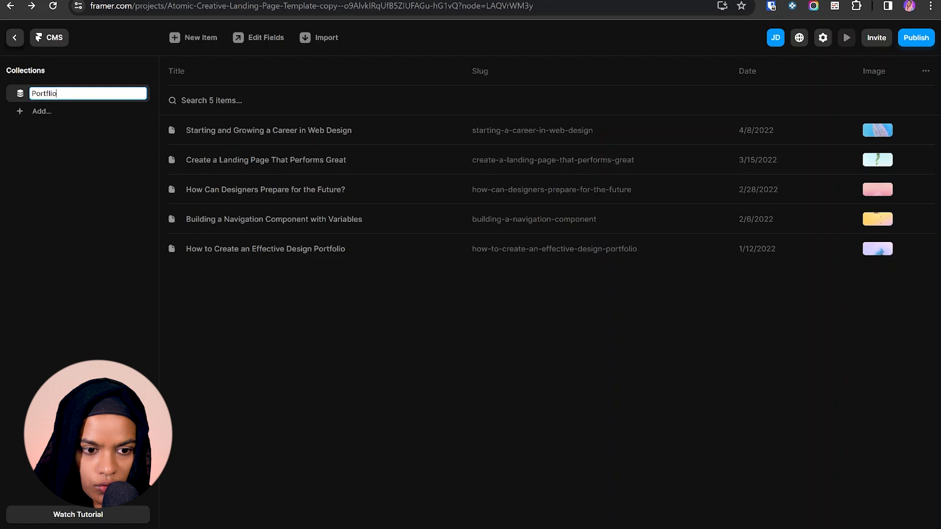
- Edit the Portfolio collection's fields and remove the Date field
{"action": "left_click", "coordinate": [139, 93]}
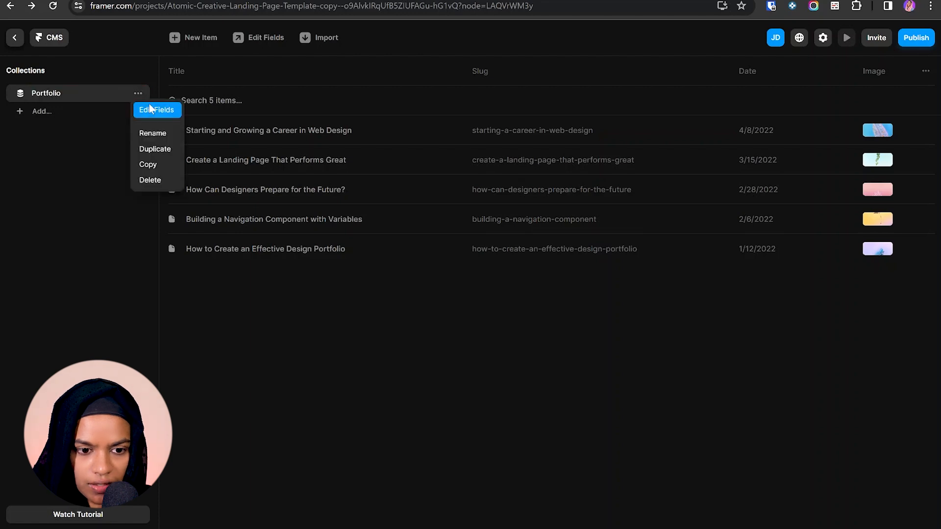
{"action": "left_click", "coordinate": [155, 109]}
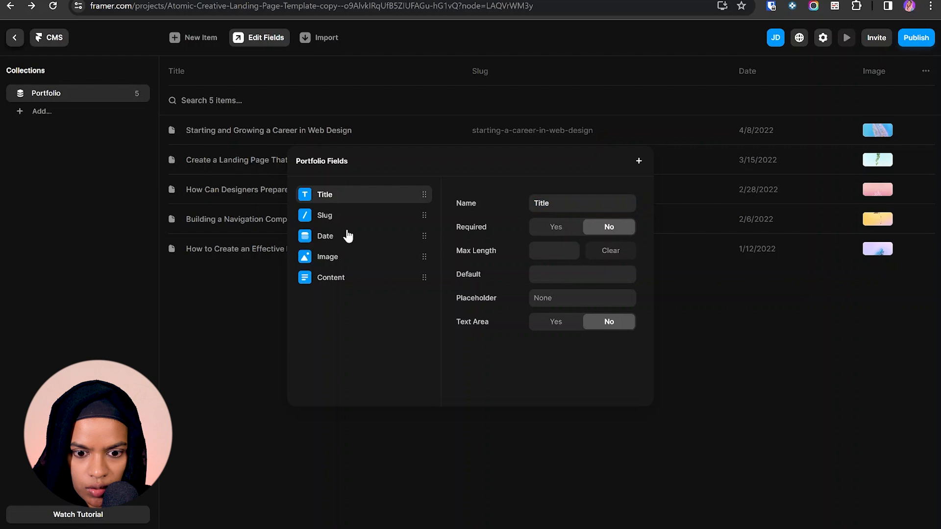
{"action": "left_click", "coordinate": [348, 236]}
{"action": "right_click", "coordinate": [364, 239]}
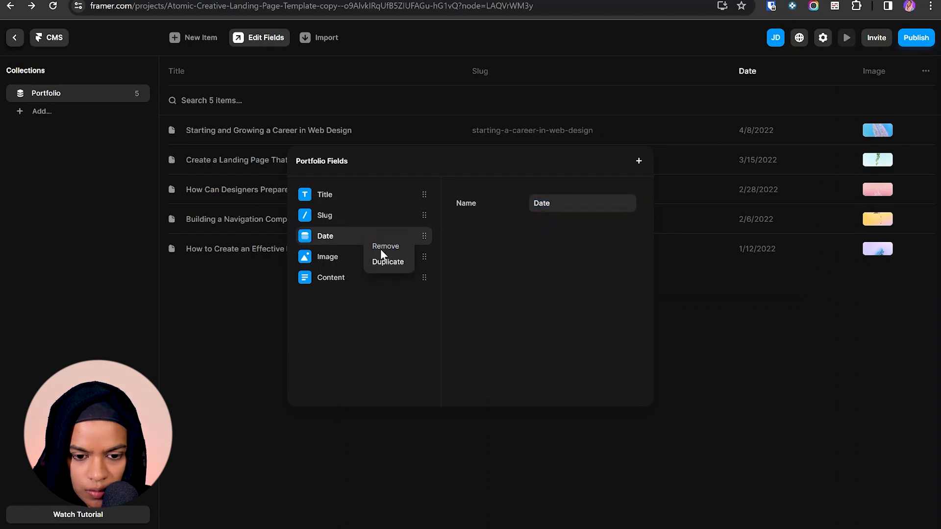
{"action": "left_click", "coordinate": [382, 247]}
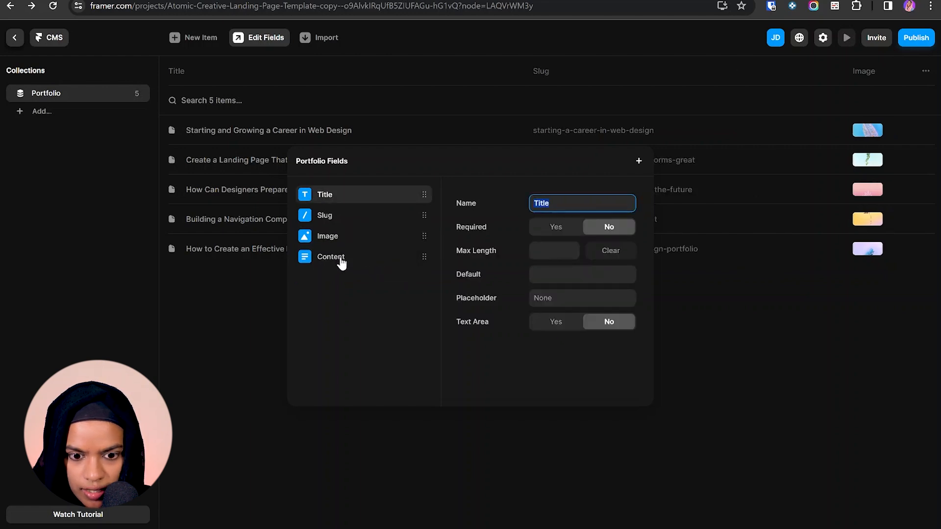
- Add an image field named Thumbnail Image to the Portfolio collection
{"action": "left_click", "coordinate": [639, 161]}
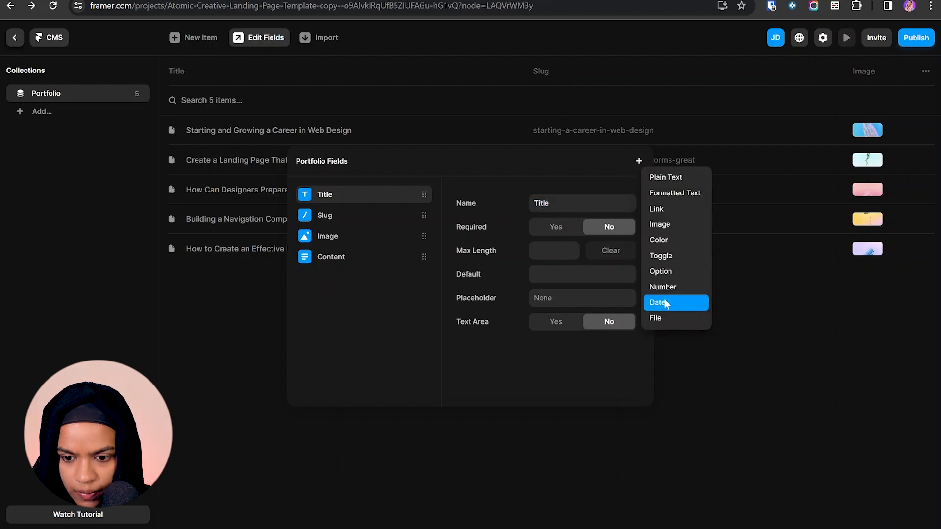
{"action": "left_click", "coordinate": [659, 225]}
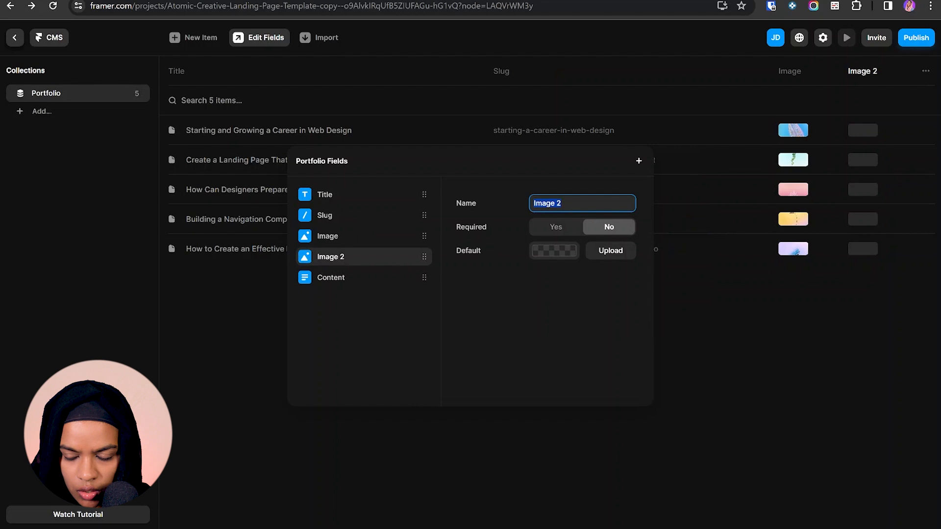
{"action": "type", "text": "Thumbnail Image"}
- Add a plain text field named Excerpt and a number field named Count with default 1 and Stepper control
{"action": "left_click", "coordinate": [639, 161]}
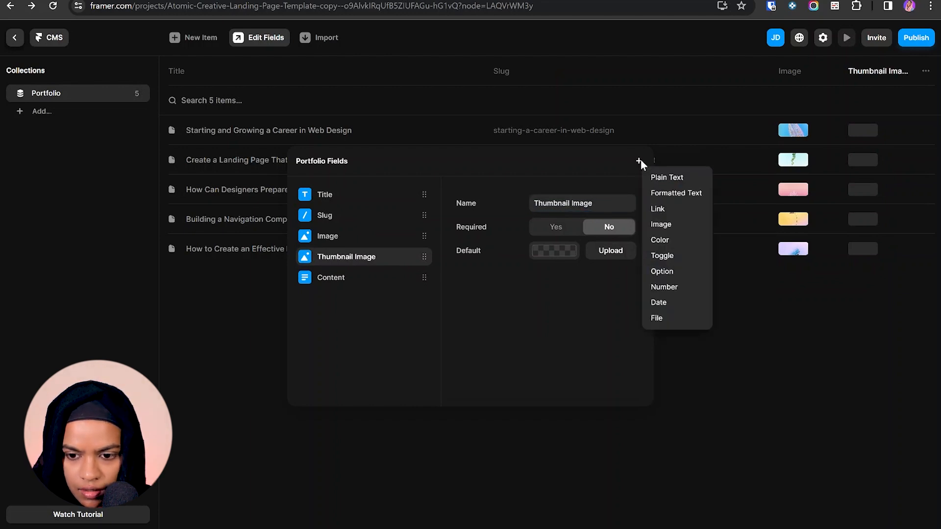
{"action": "left_click", "coordinate": [671, 185]}
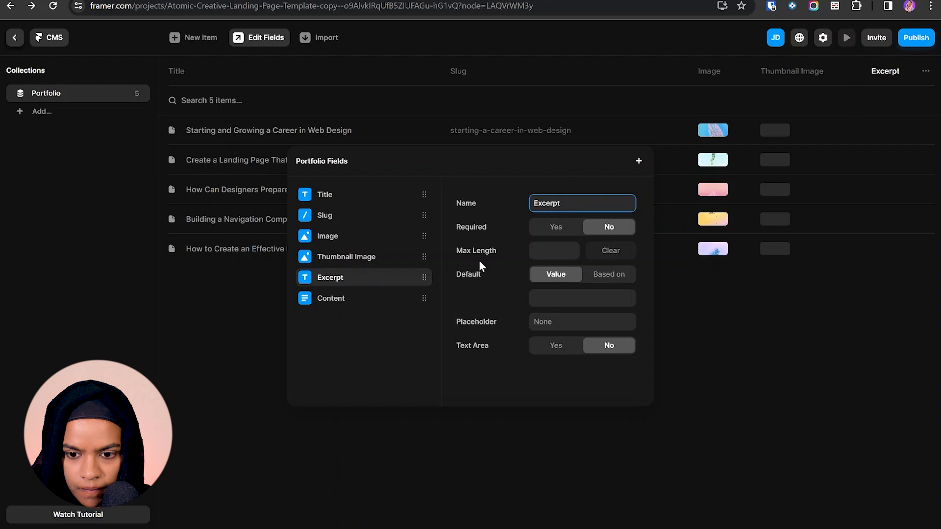
{"action": "left_click", "coordinate": [639, 160]}
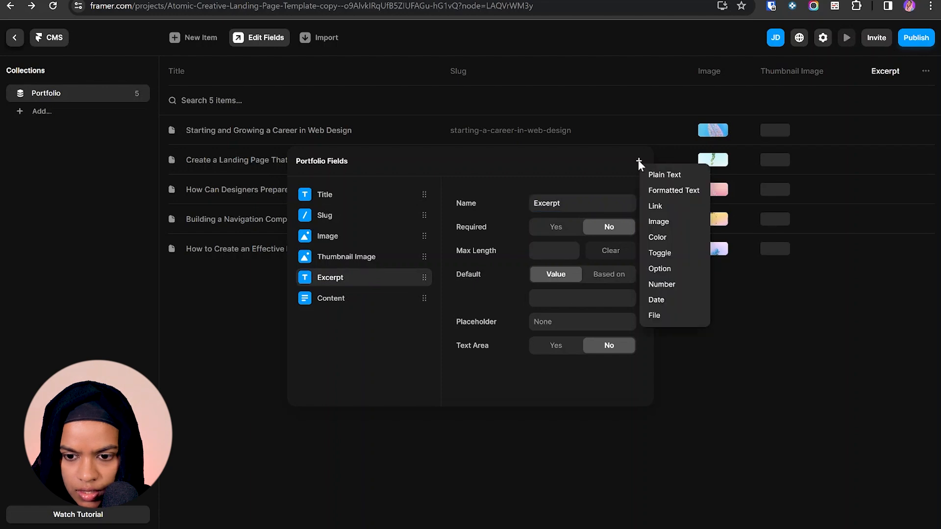
{"action": "left_click", "coordinate": [675, 284]}
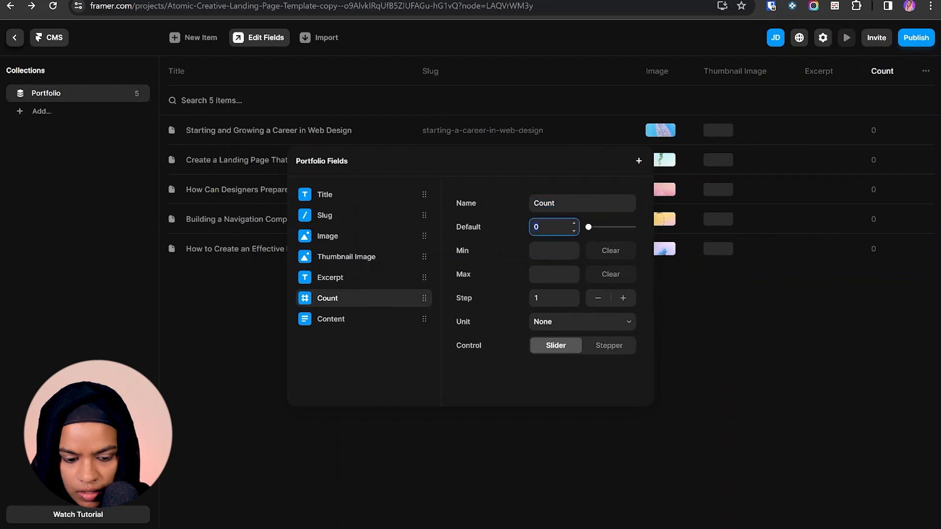
{"action": "left_click", "coordinate": [606, 347]}
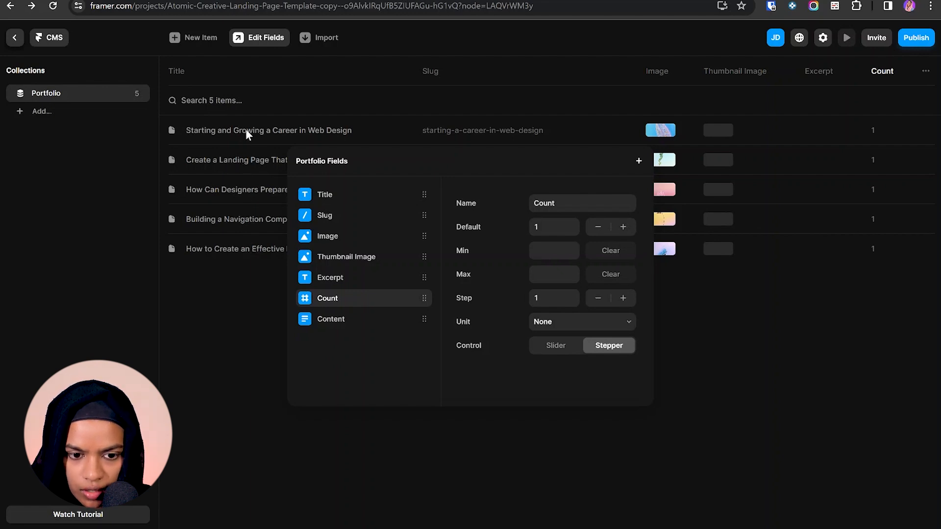
{"action": "left_click", "coordinate": [267, 292]}
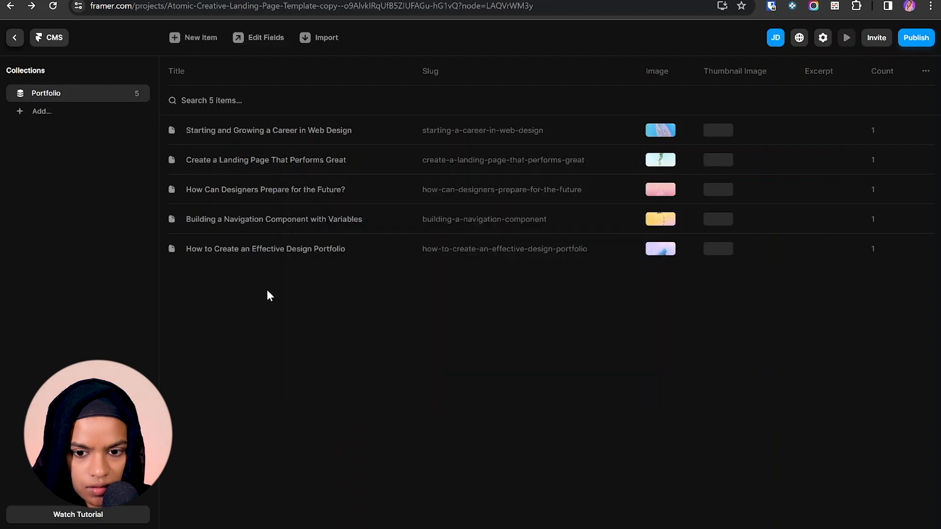
- Upload a thumbnail image to each of the five Portfolio items, from Portfolio1.png through Portfolio5.png
{"action": "left_click", "coordinate": [544, 140]}
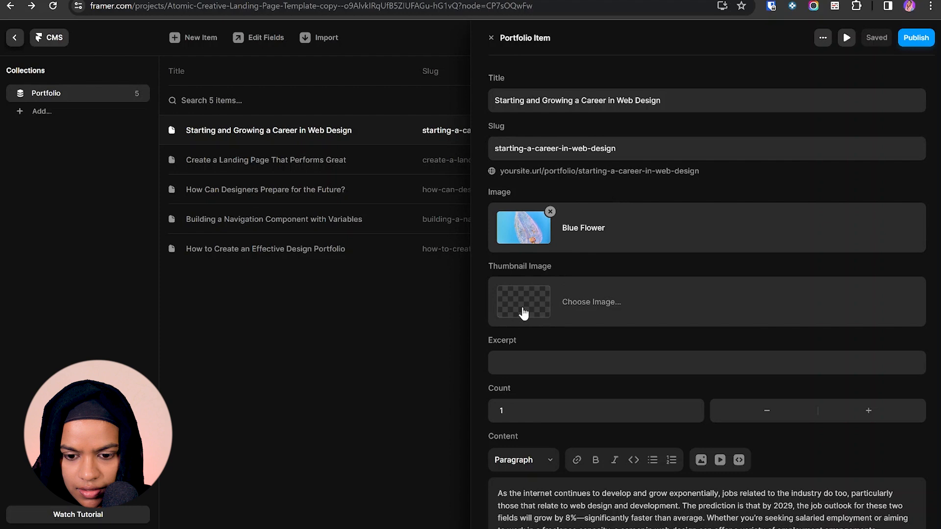
{"action": "left_click", "coordinate": [524, 313]}
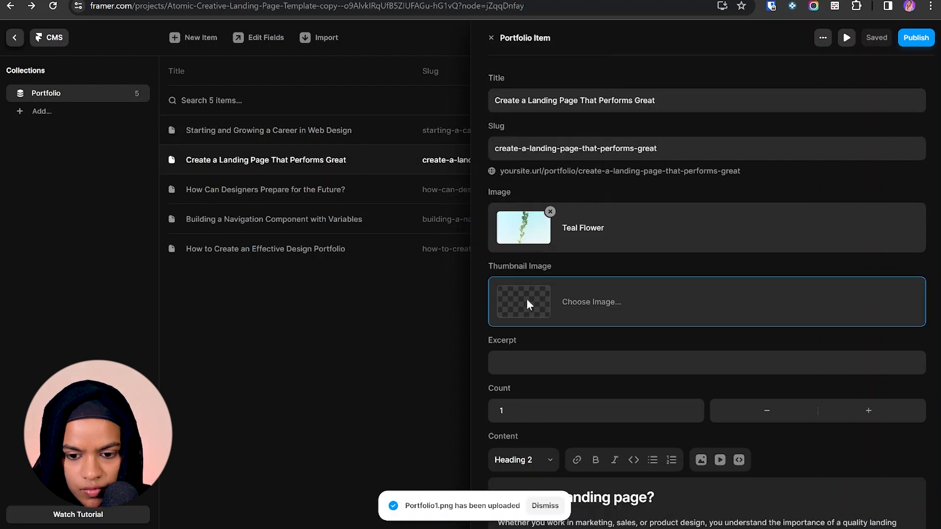
{"action": "left_click", "coordinate": [524, 302]}
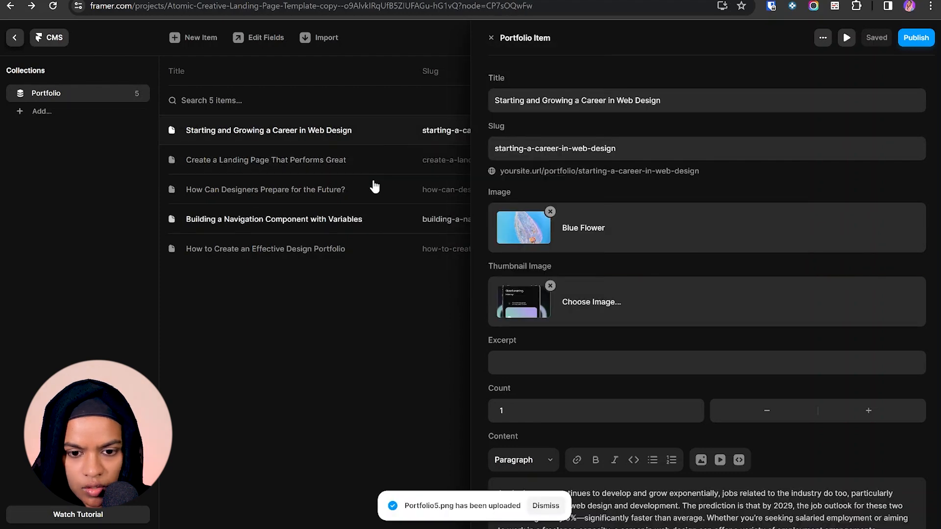
{"action": "left_click", "coordinate": [376, 169]}
{"action": "left_click", "coordinate": [377, 186]}
{"action": "left_click", "coordinate": [388, 220]}
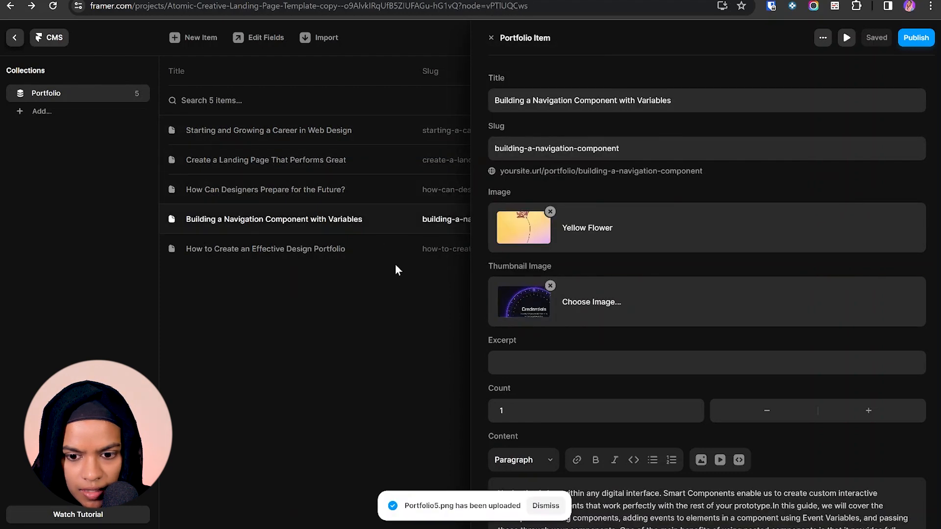
{"action": "left_click", "coordinate": [395, 269]}
- Replace the main images of the Portfolio items with dark pictures, including pexels-sora-shimazaki-5926397.jpg for the first item
{"action": "left_click", "coordinate": [351, 129]}
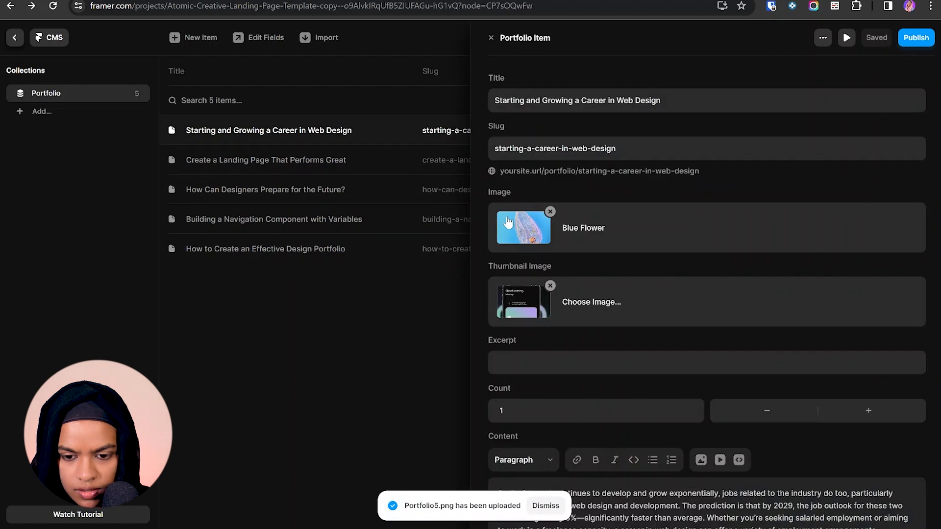
{"action": "scroll", "coordinate": [524, 228], "scroll_direction": "down", "scroll_amount": 2}
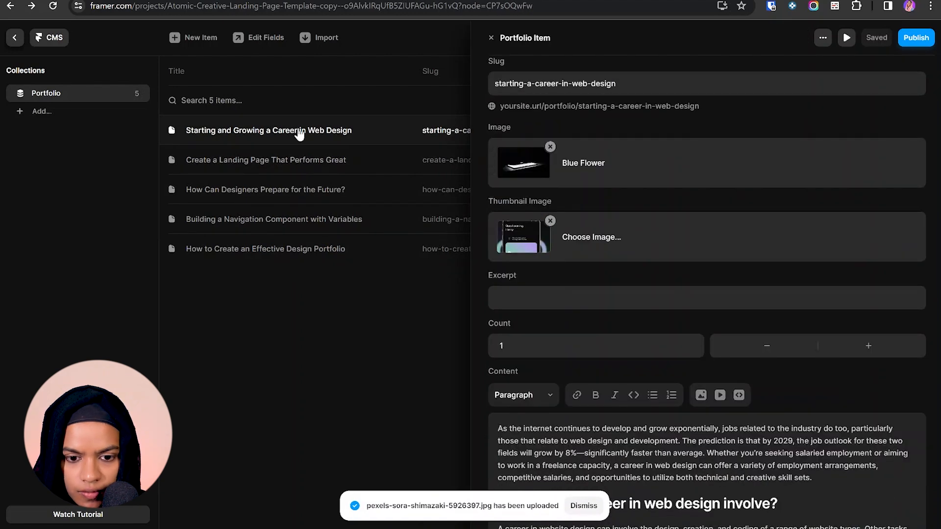
{"action": "left_click", "coordinate": [380, 159]}
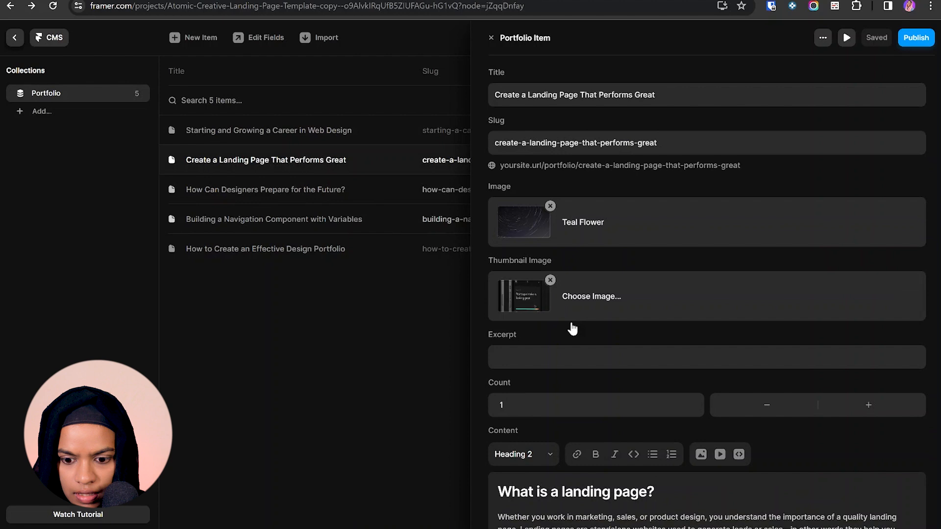
- Increase the Count value of the third and following Portfolio items one after another
{"action": "left_click", "coordinate": [338, 193]}
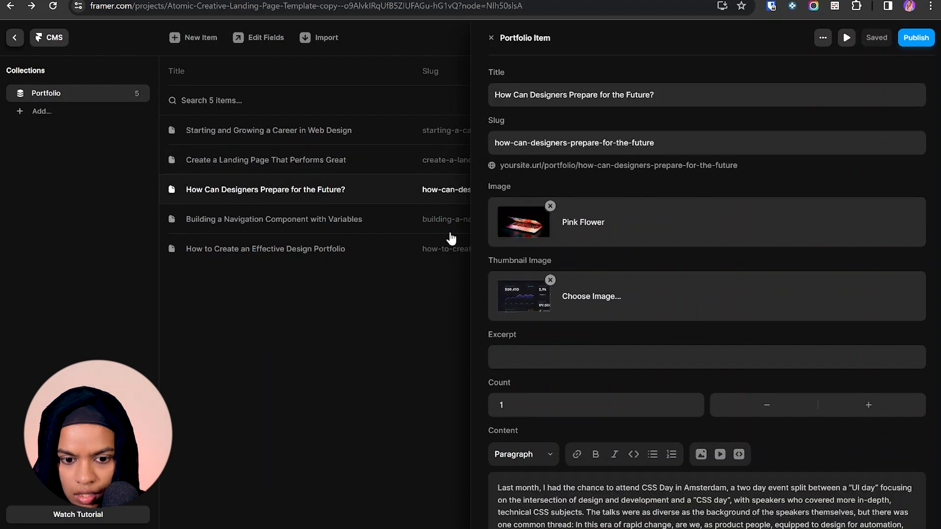
{"action": "left_click", "coordinate": [884, 405]}
{"action": "left_click", "coordinate": [366, 221]}
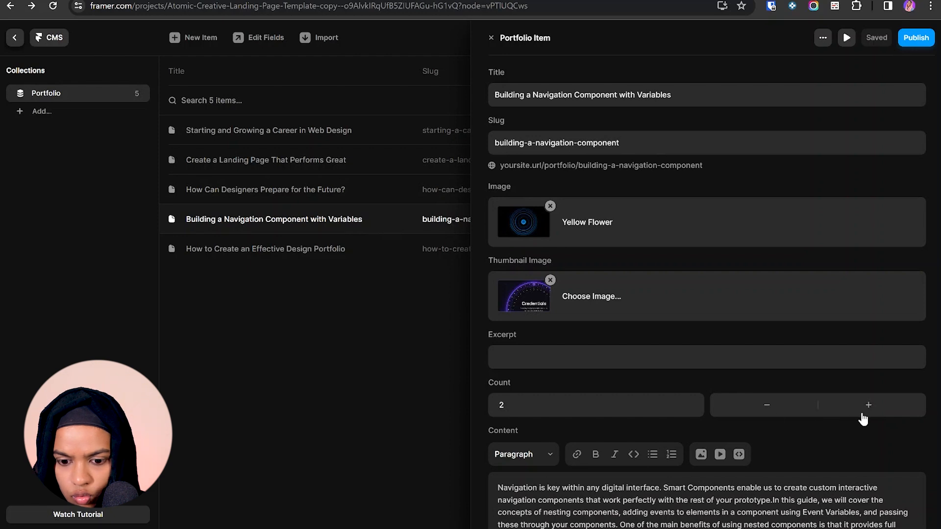
{"action": "left_click", "coordinate": [350, 254]}
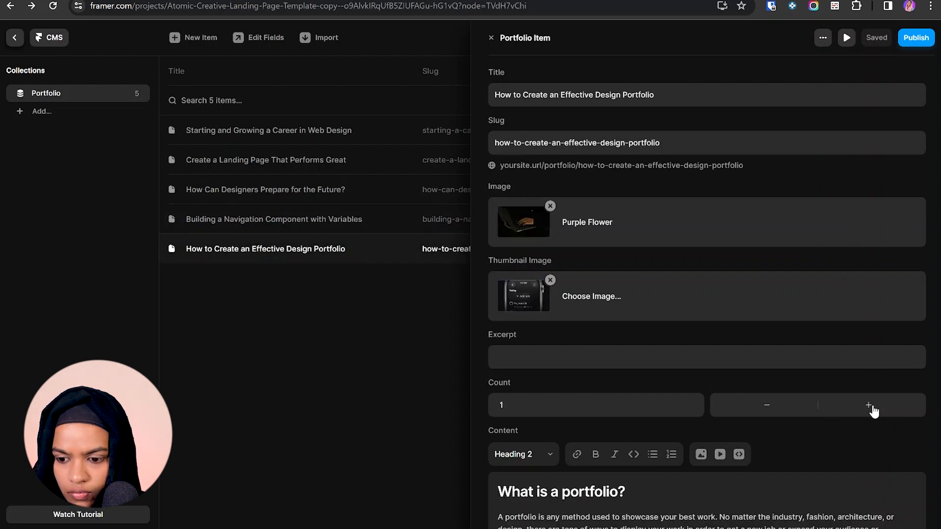
{"action": "scroll", "coordinate": [660, 251], "scroll_direction": "down", "scroll_amount": 9}
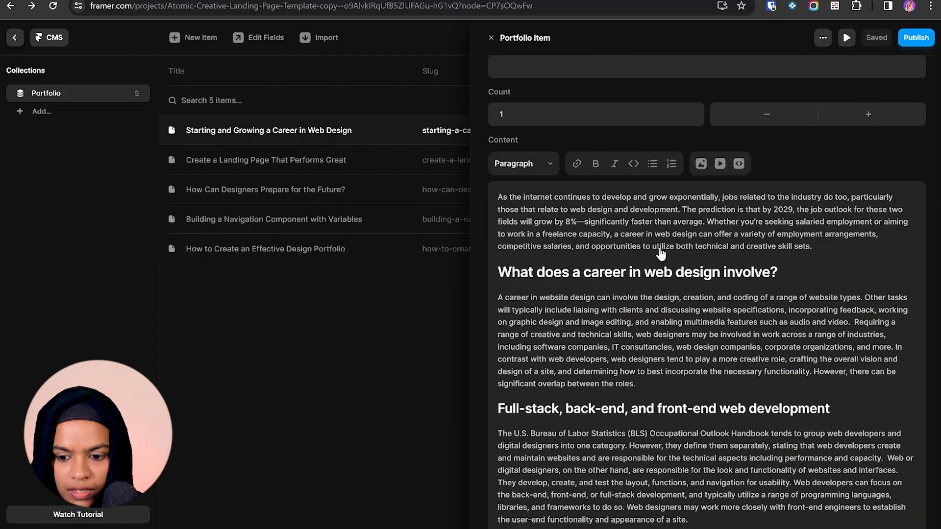
{"action": "scroll", "coordinate": [659, 251], "scroll_direction": "up", "scroll_amount": 6}
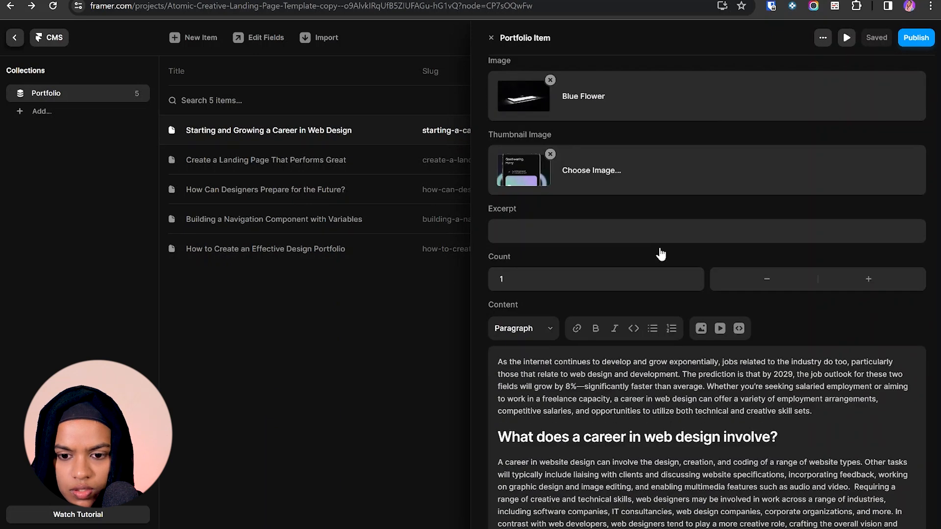
{"action": "scroll", "coordinate": [661, 254], "scroll_direction": "up", "scroll_amount": 3}
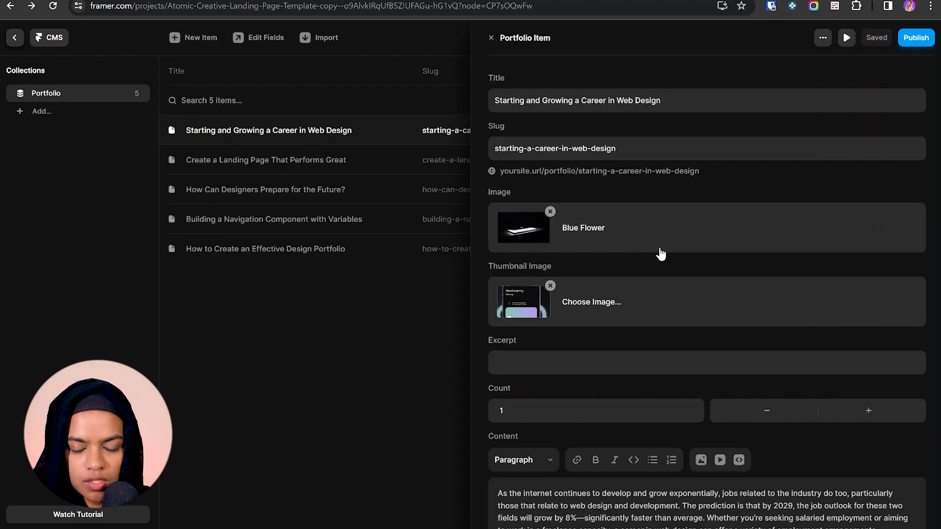
{"action": "scroll", "coordinate": [707, 294], "scroll_direction": "down", "scroll_amount": 9}
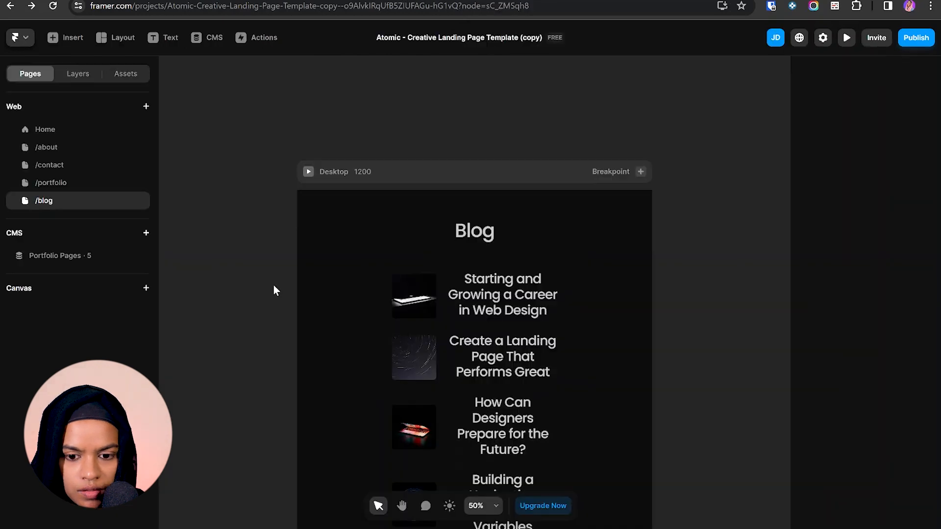
- Delete the sample /blog page from the site's web pages
{"action": "scroll", "coordinate": [374, 310], "scroll_direction": "down", "scroll_amount": 5}
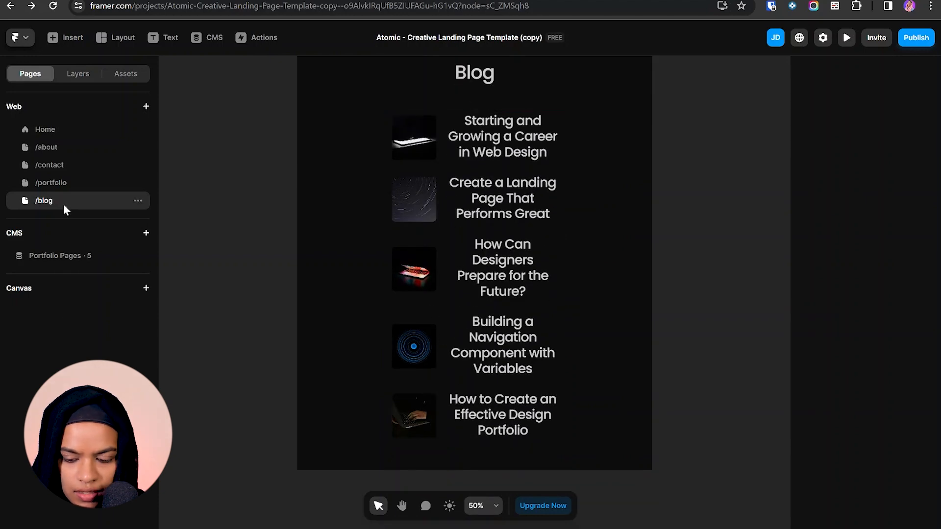
{"action": "left_click", "coordinate": [137, 201]}
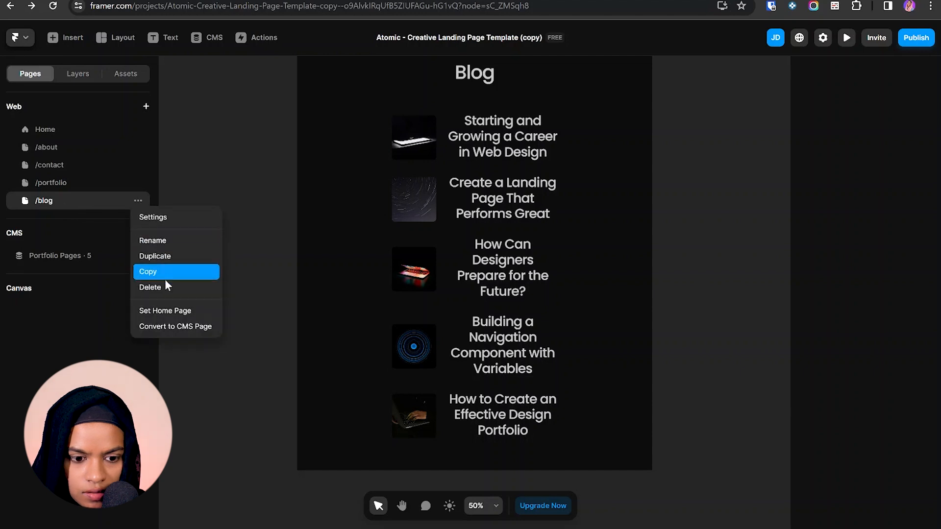
{"action": "left_click", "coordinate": [165, 283]}
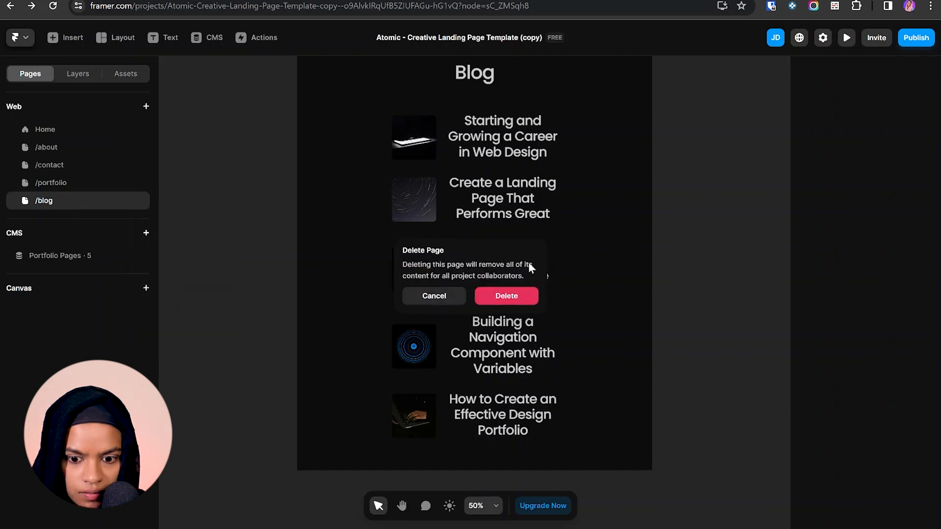
{"action": "left_click", "coordinate": [506, 295]}
- Open the /portfolio page and insert a Portfolio collection list into the Container of the How It Works section
{"action": "scroll", "coordinate": [606, 282], "scroll_direction": "down", "scroll_amount": 4}
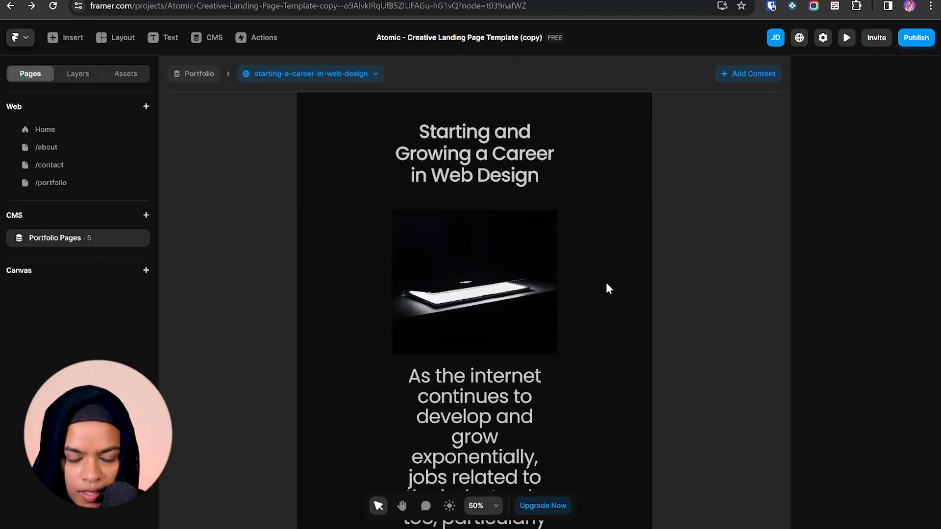
{"action": "scroll", "coordinate": [604, 284], "scroll_direction": "up", "scroll_amount": 4}
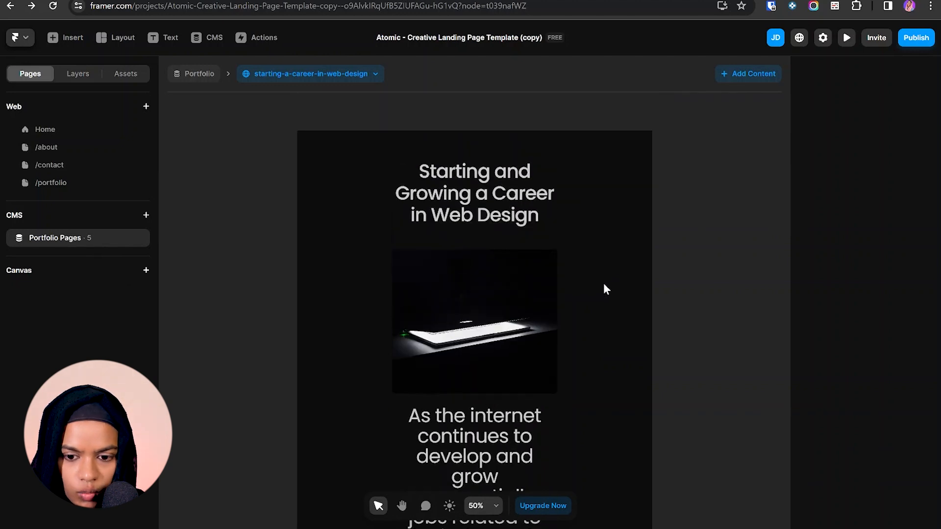
{"action": "left_click", "coordinate": [69, 183]}
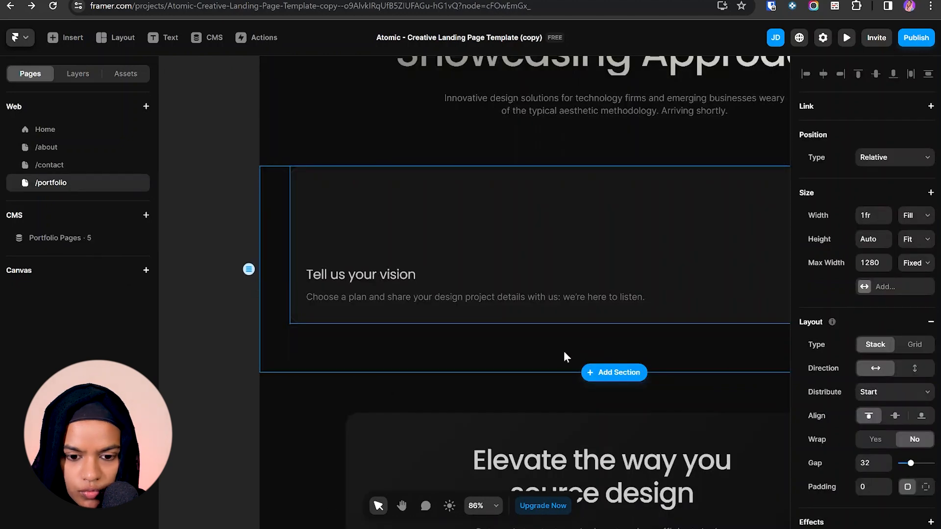
{"action": "left_click", "coordinate": [78, 74]}
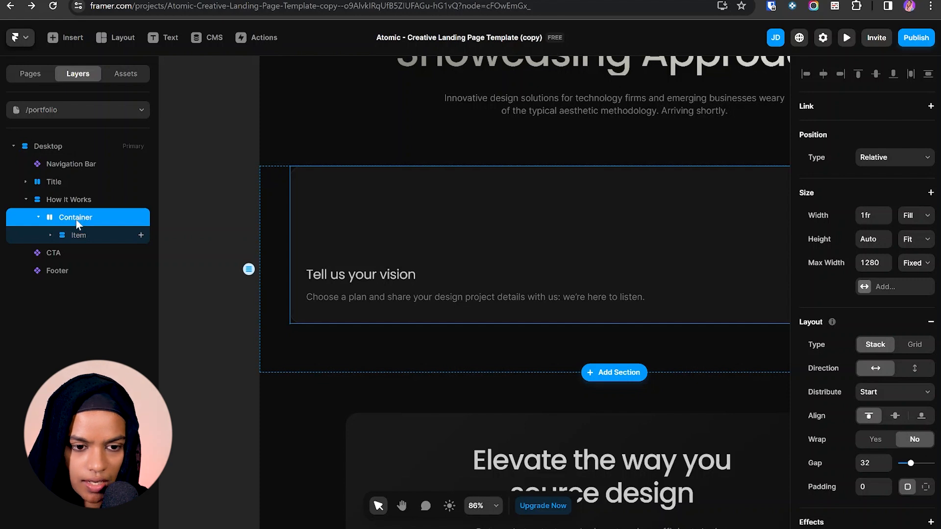
{"action": "left_click", "coordinate": [54, 37]}
{"action": "mouse_move", "coordinate": [90, 378]}
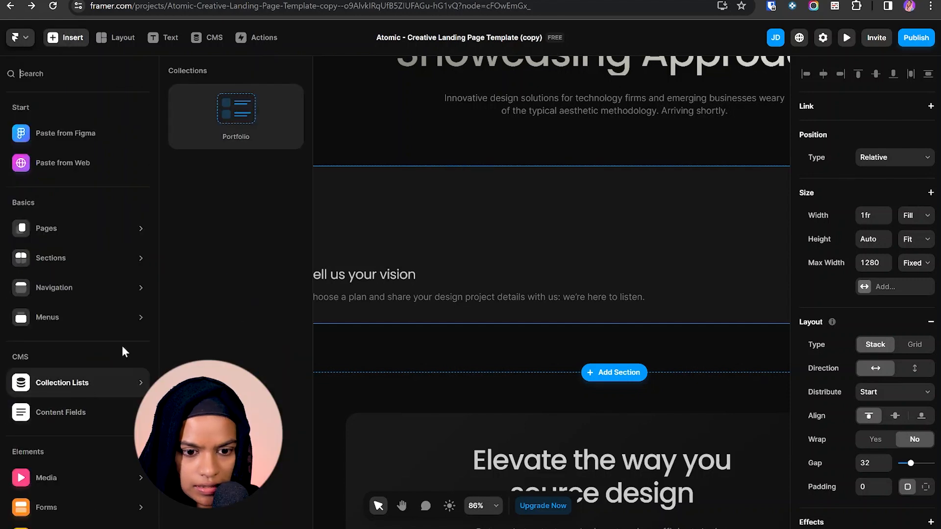
{"action": "left_click_drag", "start_coordinate": [235, 122], "coordinate": [392, 233]}
{"action": "left_click_drag", "start_coordinate": [99, 267], "coordinate": [84, 230]}
- Delete the default content of the Collection List and move the card Item inside it
{"action": "left_click", "coordinate": [50, 235]}
{"action": "left_click", "coordinate": [88, 253]}
{"action": "key", "text": "Delete"}
{"action": "left_click_drag", "start_coordinate": [73, 253], "coordinate": [87, 236]}
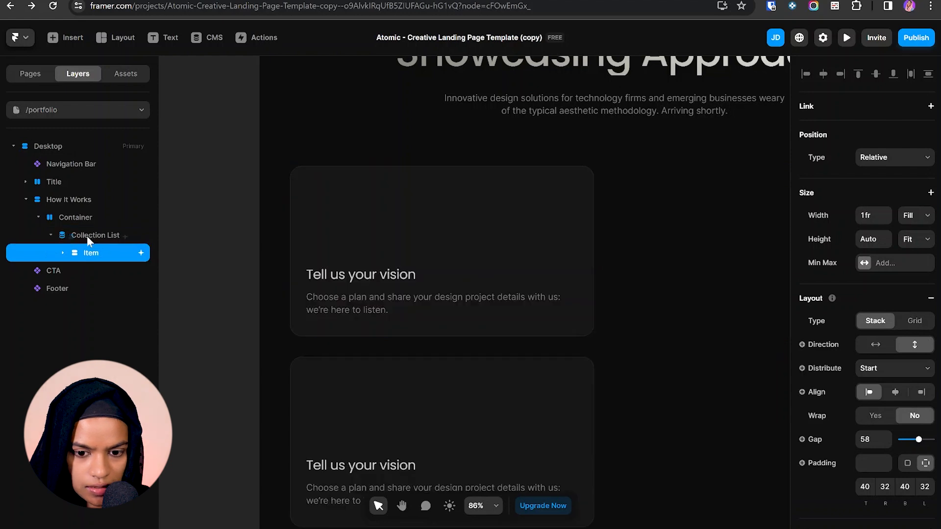
- Set the Collection List's layout to a two-column grid and its width to Fill
{"action": "left_click", "coordinate": [76, 234]}
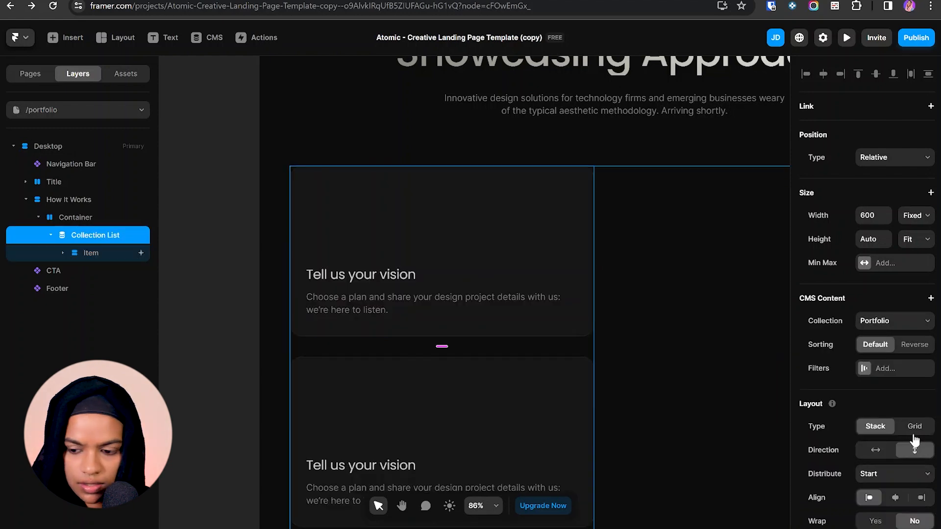
{"action": "left_click", "coordinate": [914, 427]}
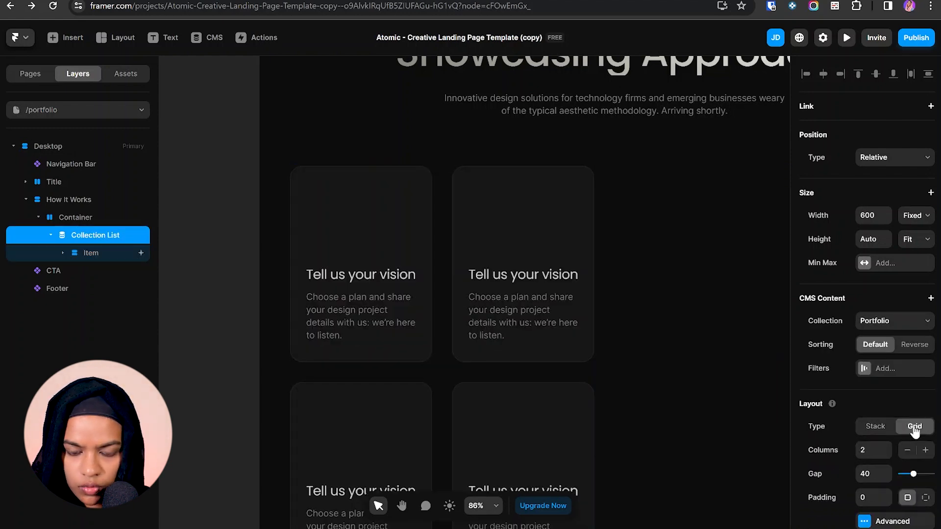
{"action": "scroll", "coordinate": [907, 294], "scroll_direction": "down", "scroll_amount": 2}
{"action": "left_click", "coordinate": [918, 168]}
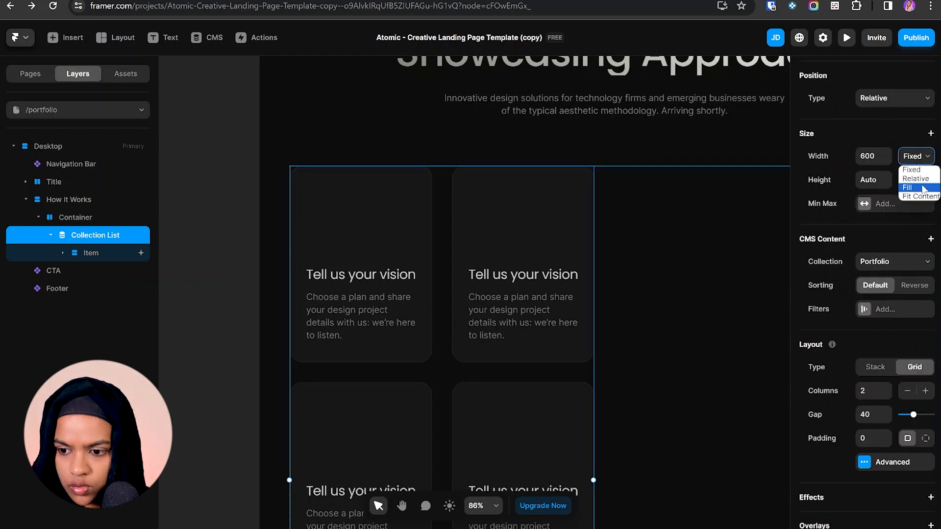
{"action": "left_click", "coordinate": [916, 178]}
{"action": "scroll", "coordinate": [625, 341], "scroll_direction": "down", "scroll_amount": 5}
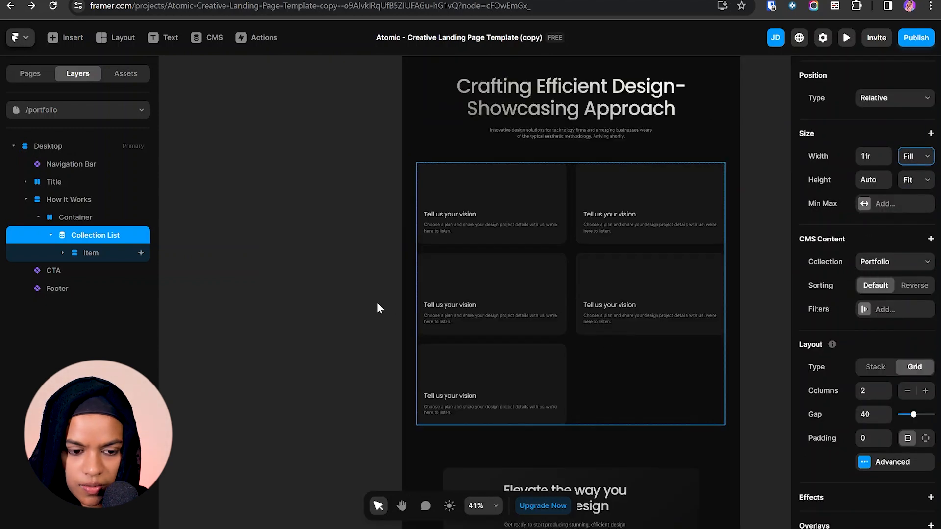
- Set the height of the Image in the collection's card Item to 450
{"action": "left_click", "coordinate": [108, 253]}
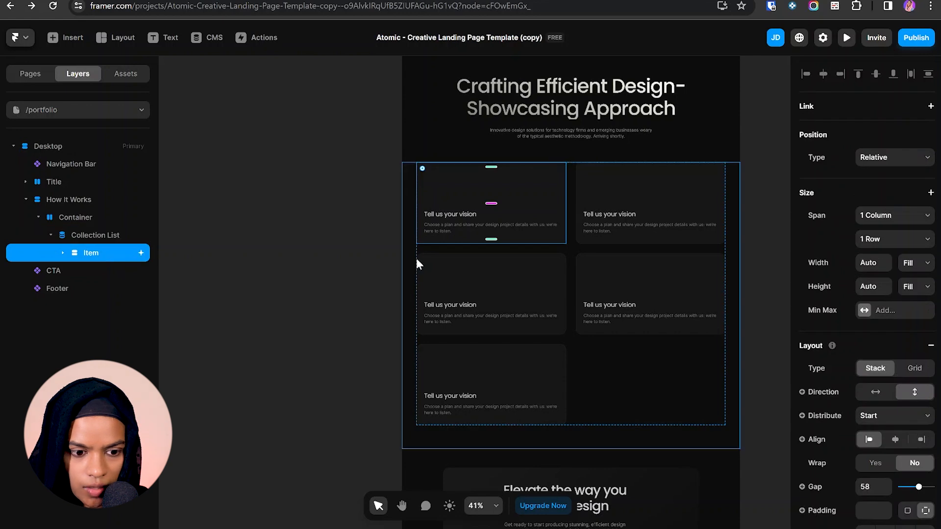
{"action": "scroll", "coordinate": [494, 234], "scroll_direction": "up", "scroll_amount": 5}
{"action": "left_click", "coordinate": [442, 140]}
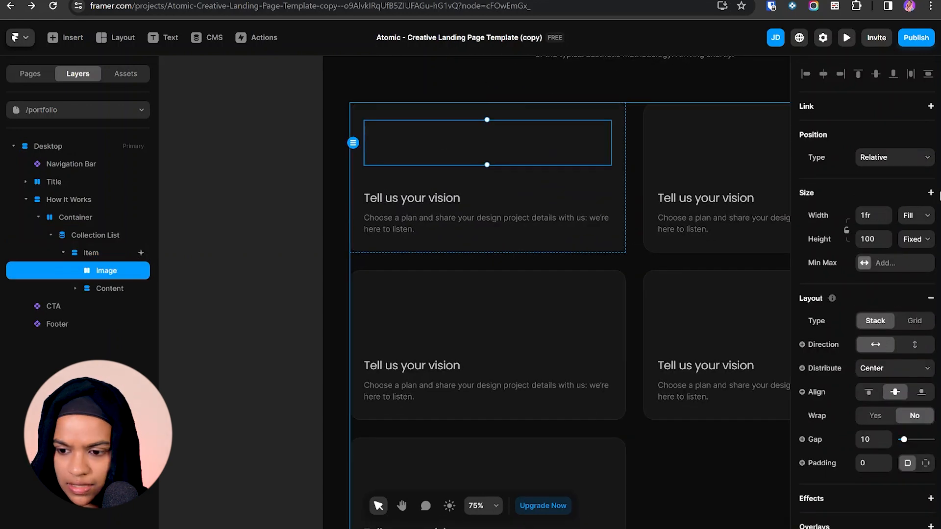
{"action": "left_click", "coordinate": [868, 239]}
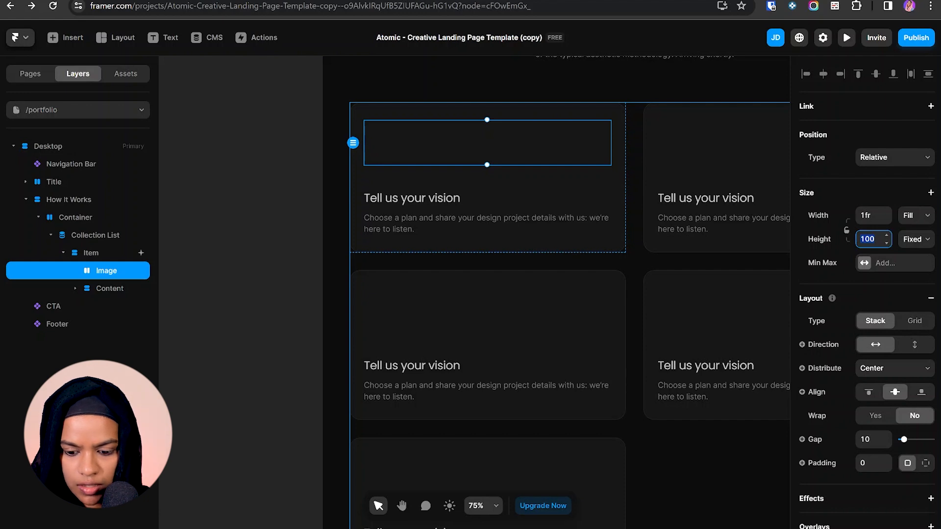
{"action": "type", "text": "300"}
{"action": "key", "text": "Return"}
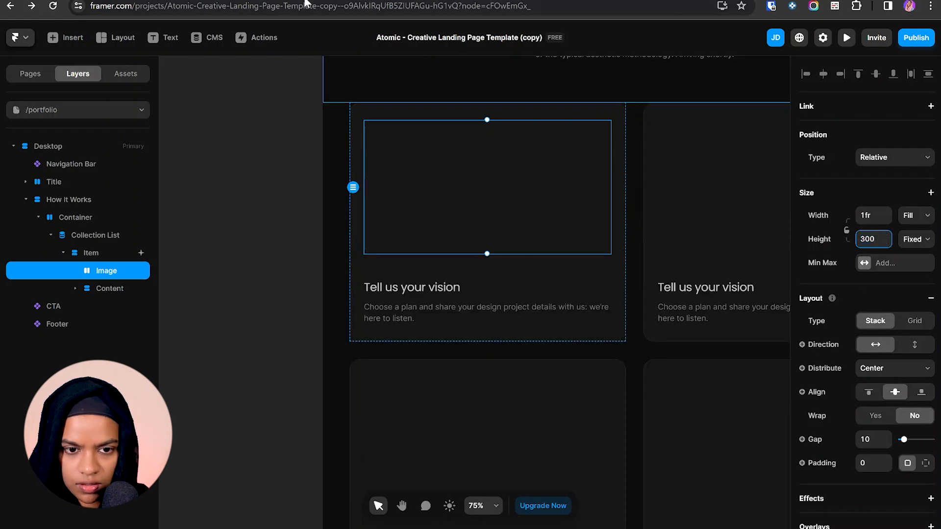
{"action": "type", "text": "450"}
{"action": "key", "text": "Return"}
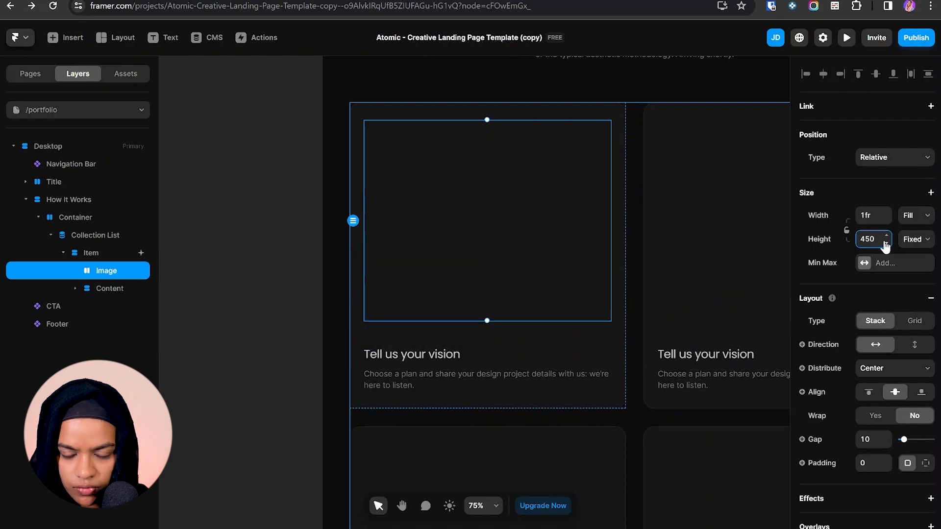
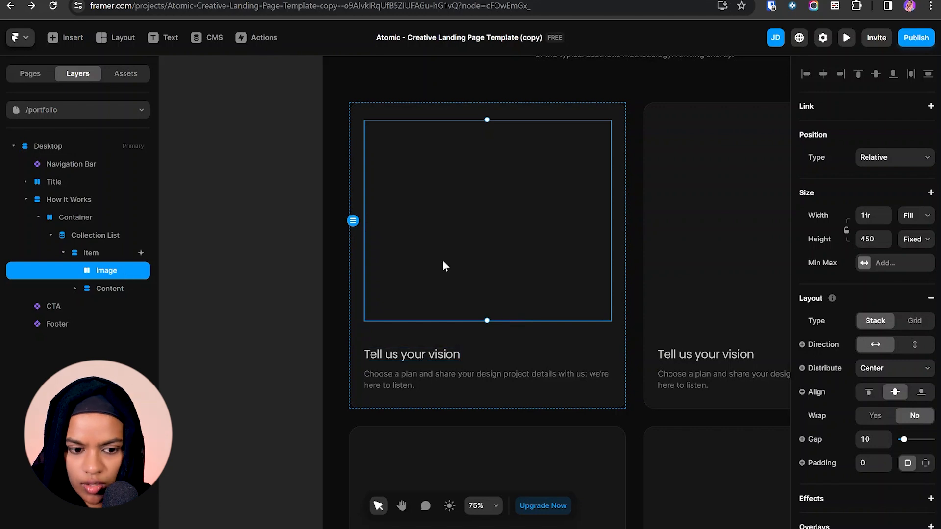
- Bind the card Image's fill to the Thumbnail Image variable of the Portfolio collection
{"action": "scroll", "coordinate": [882, 343], "scroll_direction": "down", "scroll_amount": 4}
{"action": "left_click", "coordinate": [812, 448]}
{"action": "mouse_move", "coordinate": [826, 469]}
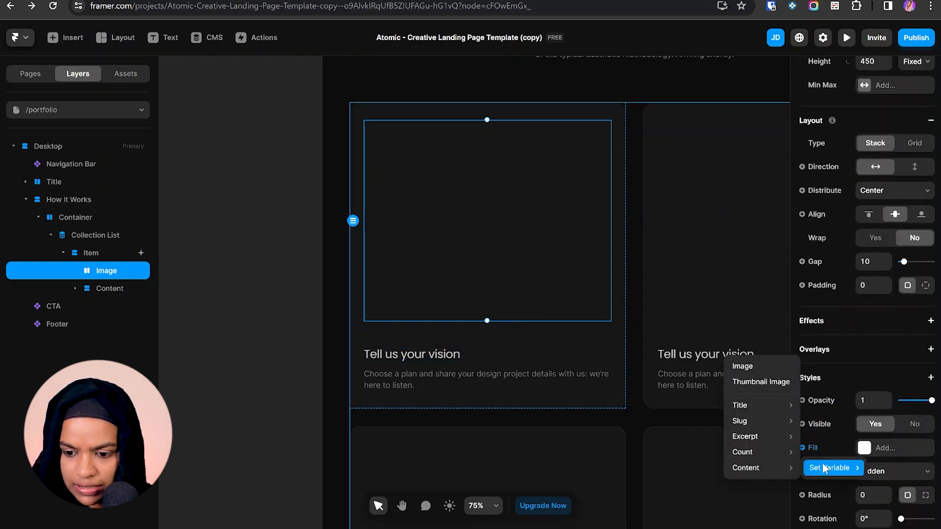
{"action": "left_click", "coordinate": [763, 381]}
- Bind the content of the card's "Tell us your vision" heading to the Title variable
{"action": "left_click", "coordinate": [428, 354]}
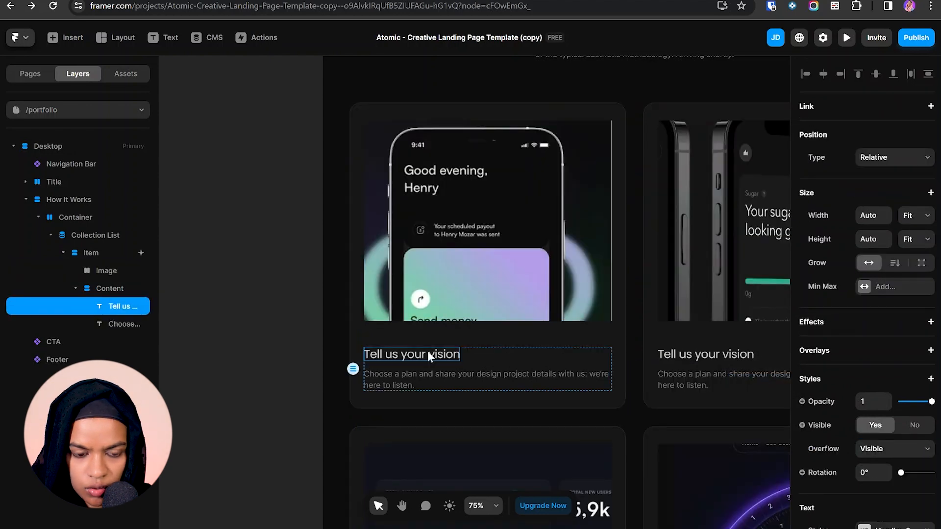
{"action": "scroll", "coordinate": [897, 456], "scroll_direction": "down", "scroll_amount": 5}
{"action": "left_click", "coordinate": [828, 318]}
{"action": "mouse_move", "coordinate": [830, 337]}
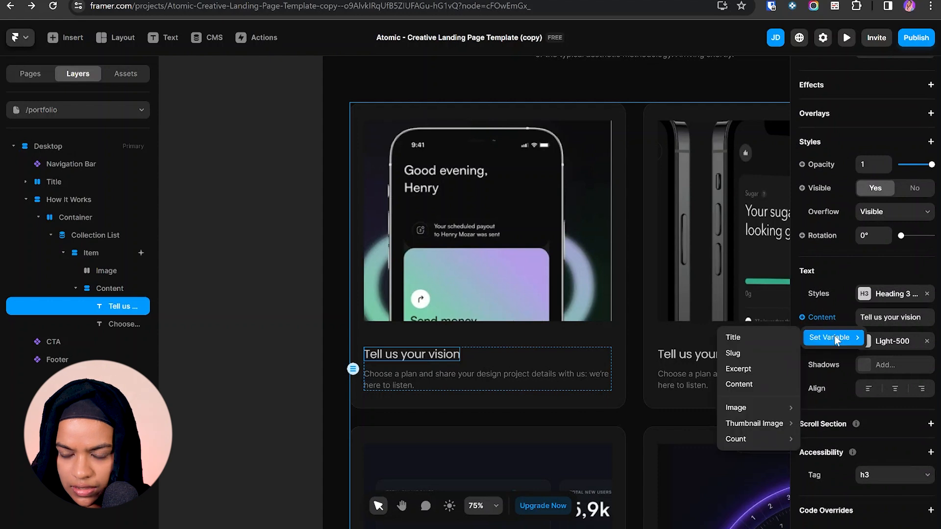
{"action": "left_click", "coordinate": [736, 339]}
- Bind the content of the card's description text to the Excerpt variable
{"action": "left_click", "coordinate": [501, 375]}
{"action": "scroll", "coordinate": [908, 437], "scroll_direction": "down", "scroll_amount": 5}
{"action": "left_click", "coordinate": [803, 317]}
{"action": "mouse_move", "coordinate": [832, 338]}
{"action": "left_click", "coordinate": [749, 371]}
- Set the gap of the Collection List's grid to 75
{"action": "scroll", "coordinate": [568, 340], "scroll_direction": "down", "scroll_amount": 5}
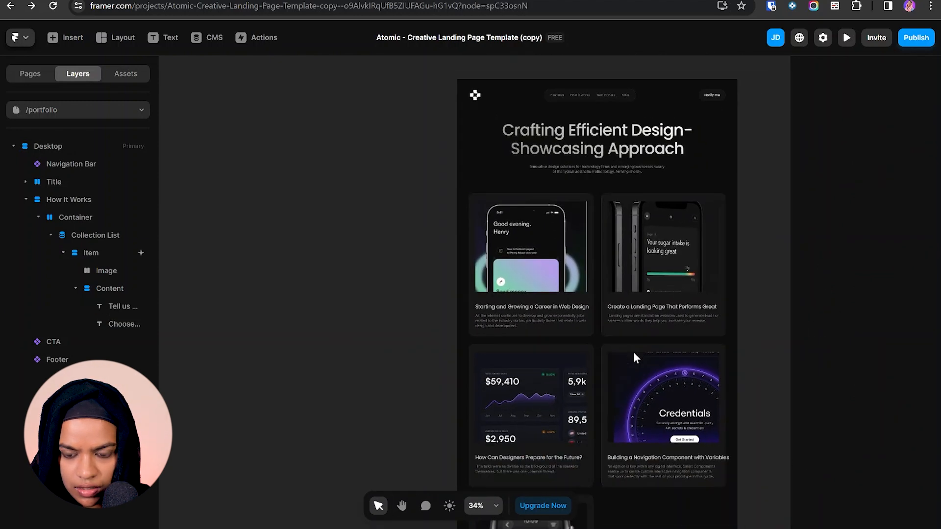
{"action": "scroll", "coordinate": [633, 352], "scroll_direction": "down", "scroll_amount": 4}
{"action": "scroll", "coordinate": [633, 352], "scroll_direction": "up", "scroll_amount": 3}
{"action": "left_click", "coordinate": [590, 265]}
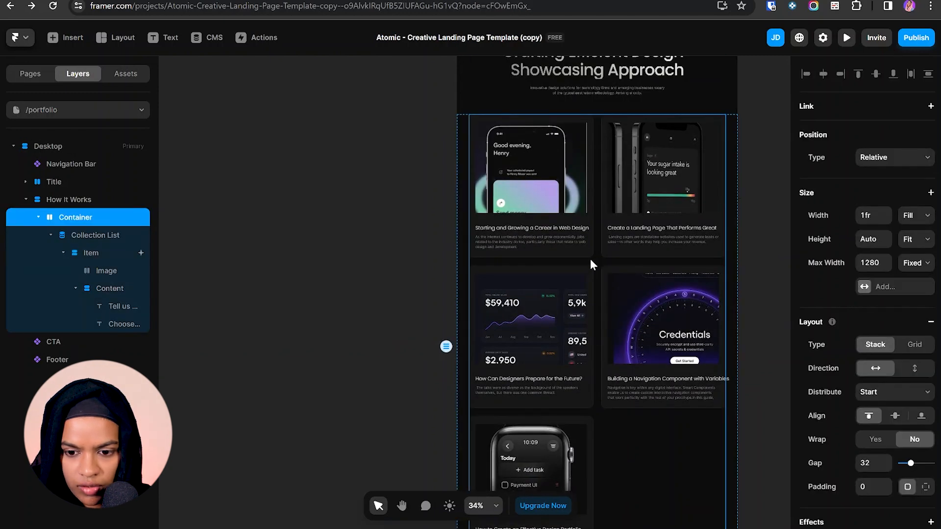
{"action": "left_click", "coordinate": [94, 235]}
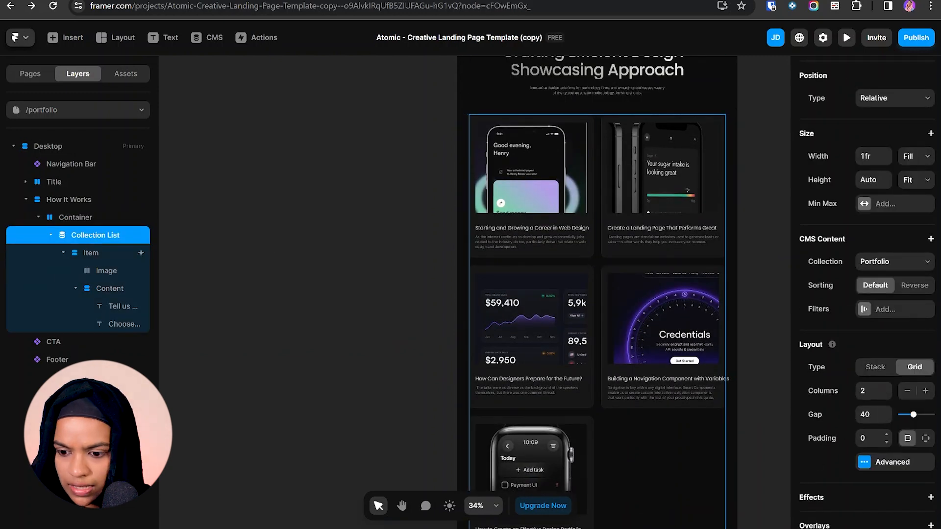
{"action": "left_click_drag", "start_coordinate": [914, 414], "coordinate": [931, 415]}
{"action": "type", "text": "75"}
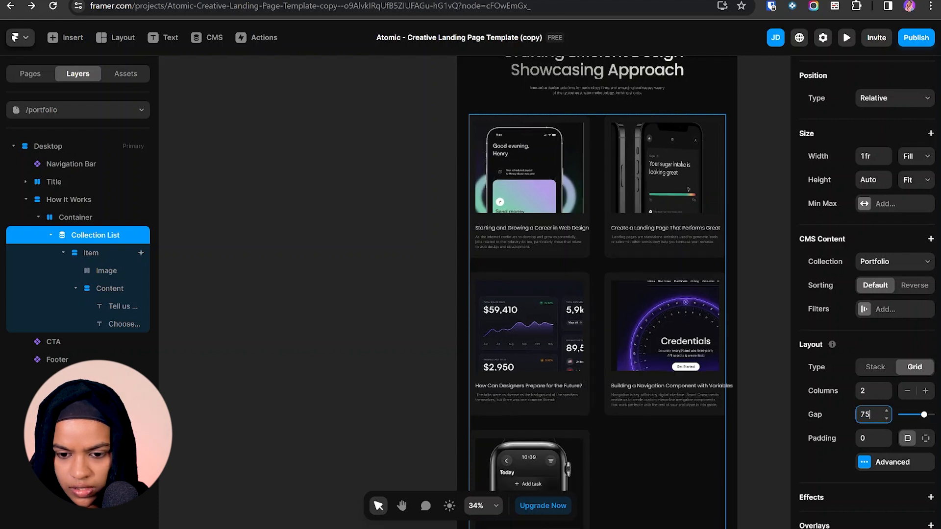
- Set the card title's width to Fill so long titles wrap inside the card, and check the description's width setting
{"action": "scroll", "coordinate": [550, 233], "scroll_direction": "up", "scroll_amount": 3}
{"action": "left_click", "coordinate": [549, 216]}
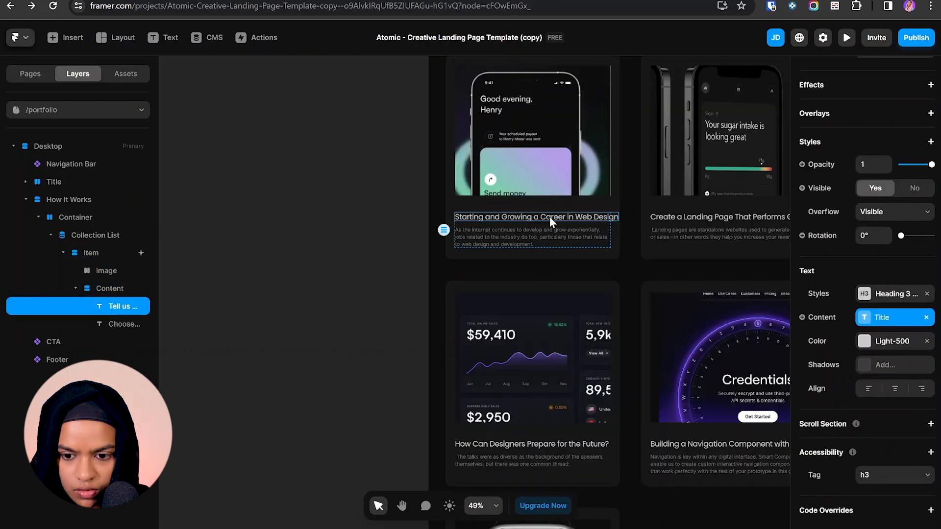
{"action": "scroll", "coordinate": [892, 206], "scroll_direction": "up", "scroll_amount": 5}
{"action": "left_click", "coordinate": [915, 216]}
{"action": "left_click", "coordinate": [916, 247]}
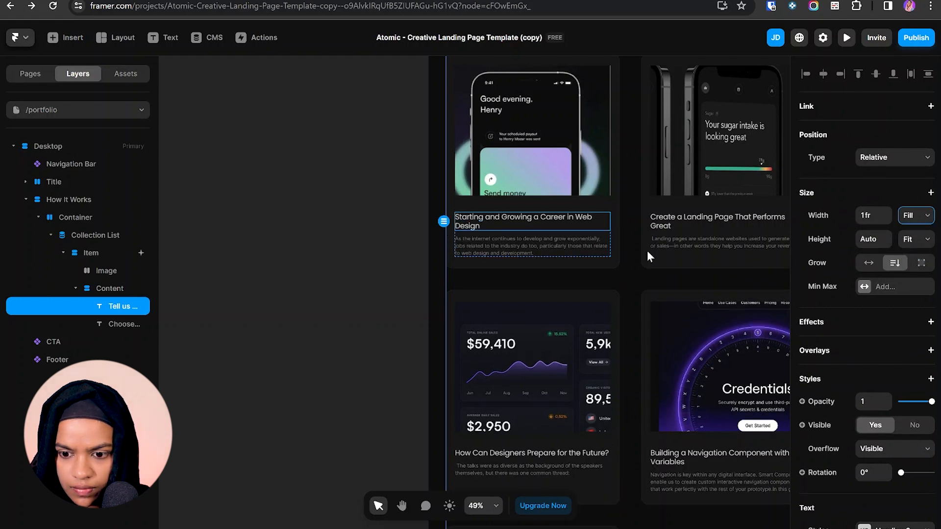
{"action": "left_click", "coordinate": [531, 246]}
{"action": "scroll", "coordinate": [907, 172], "scroll_direction": "up", "scroll_amount": 5}
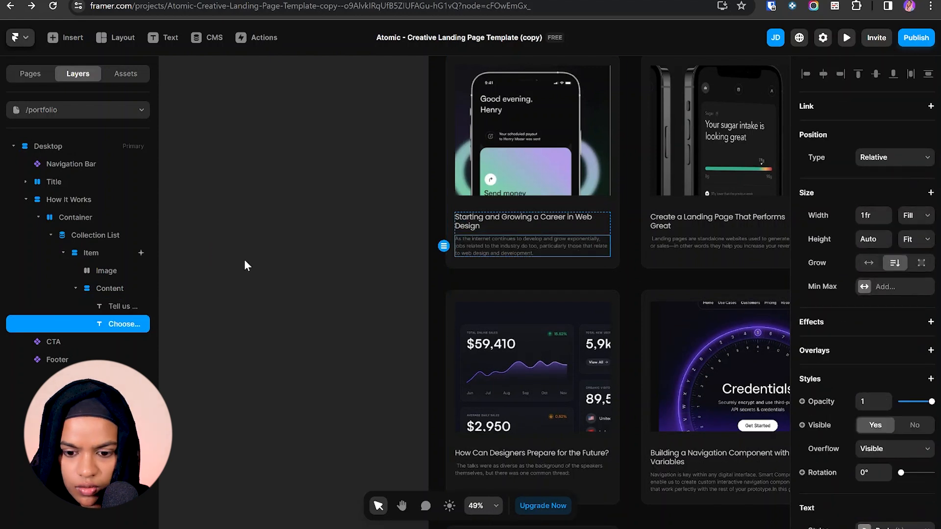
{"action": "left_click", "coordinate": [628, 314]}
{"action": "scroll", "coordinate": [593, 320], "scroll_direction": "down", "scroll_amount": 2}
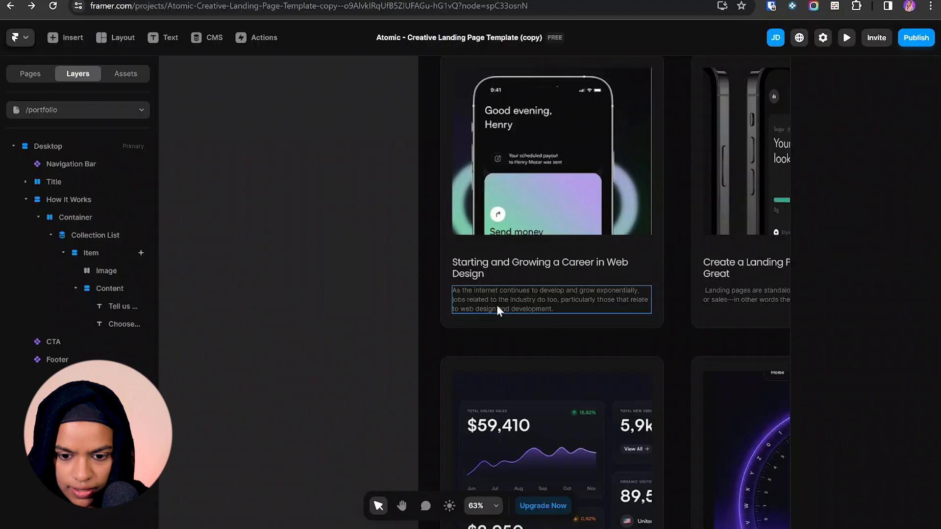
- Duplicate the card title below the description, remove its Title variable and set its content to "Read More"
{"action": "left_click", "coordinate": [496, 305]}
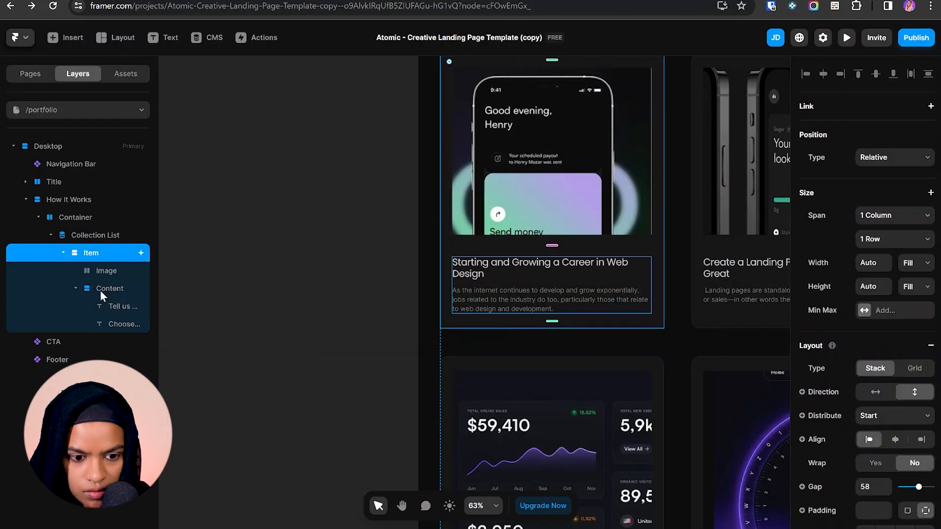
{"action": "left_click", "coordinate": [93, 290]}
{"action": "left_click", "coordinate": [536, 264]}
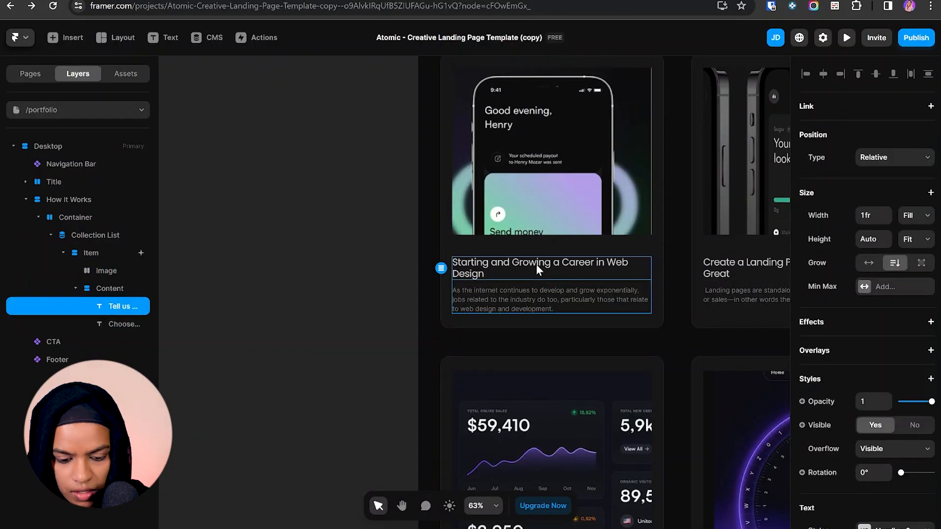
{"action": "key", "text": "ctrl+d"}
{"action": "left_click_drag", "start_coordinate": [126, 328], "coordinate": [128, 350]}
{"action": "scroll", "coordinate": [931, 318], "scroll_direction": "down", "scroll_amount": 5}
{"action": "left_click", "coordinate": [926, 317]}
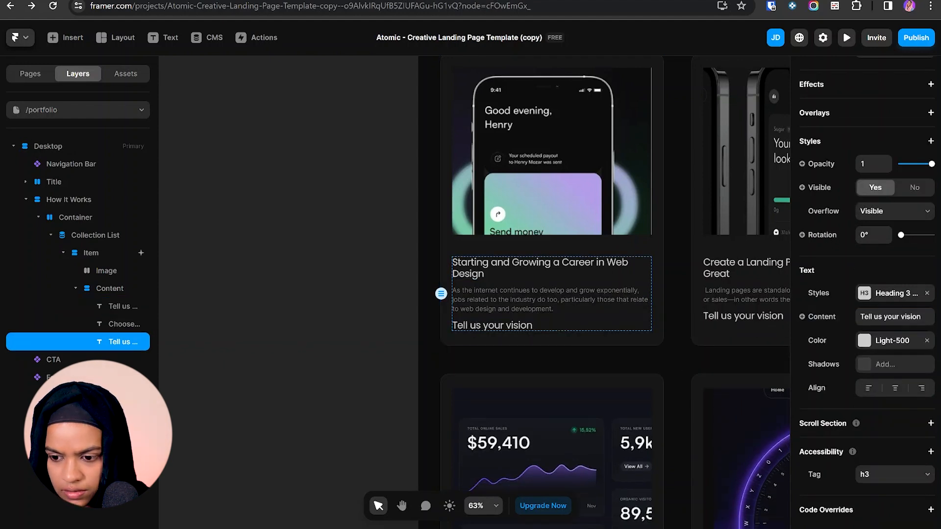
{"action": "type", "text": "Read More"}
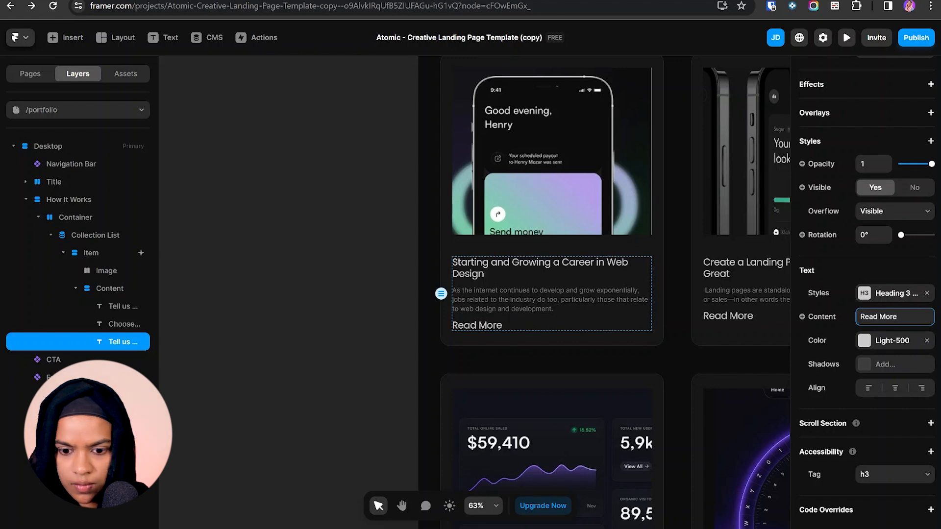
- Link the Read More text to the current item page /blog/:slug and check the link in the preview
{"action": "scroll", "coordinate": [896, 275], "scroll_direction": "up", "scroll_amount": 5}
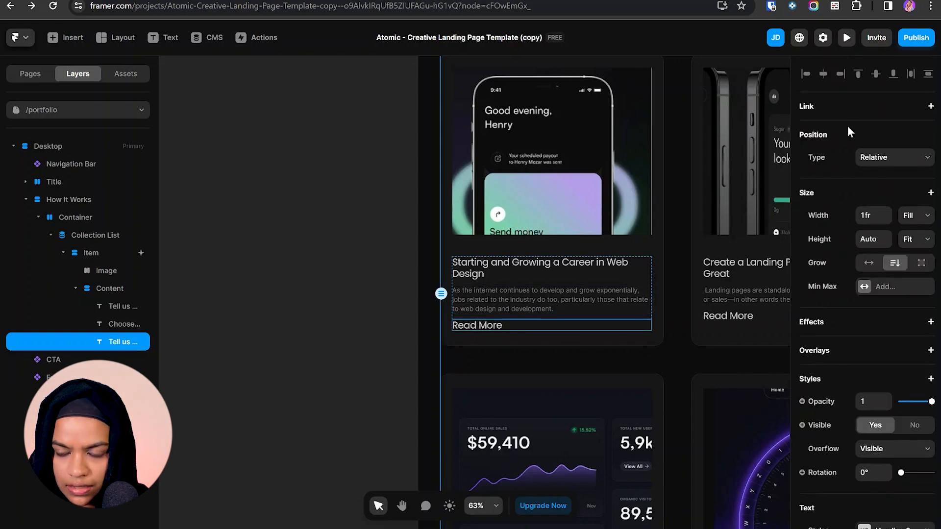
{"action": "left_click", "coordinate": [930, 106]}
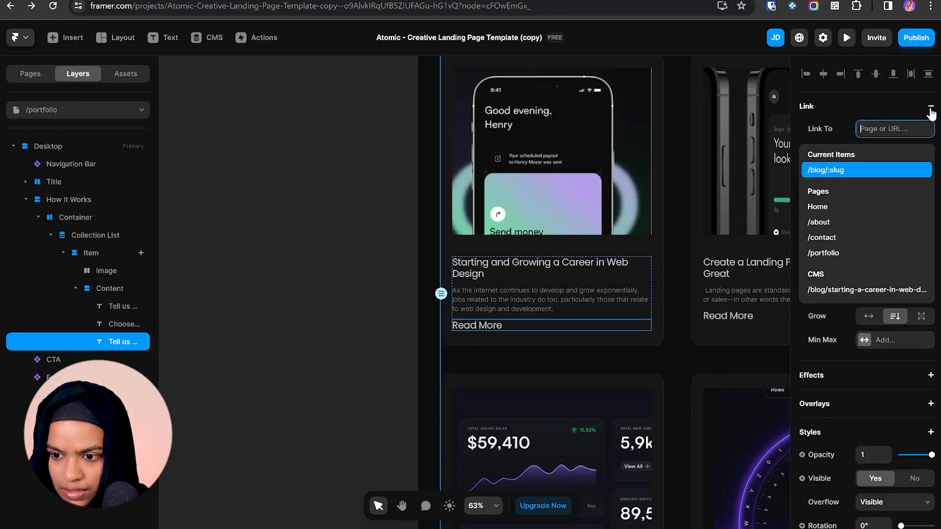
{"action": "left_click", "coordinate": [837, 169]}
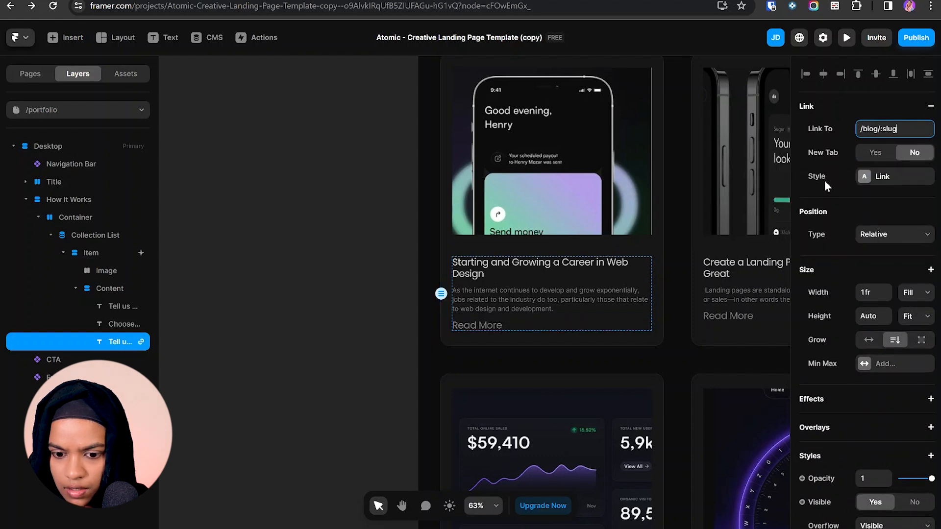
{"action": "left_click", "coordinate": [870, 186]}
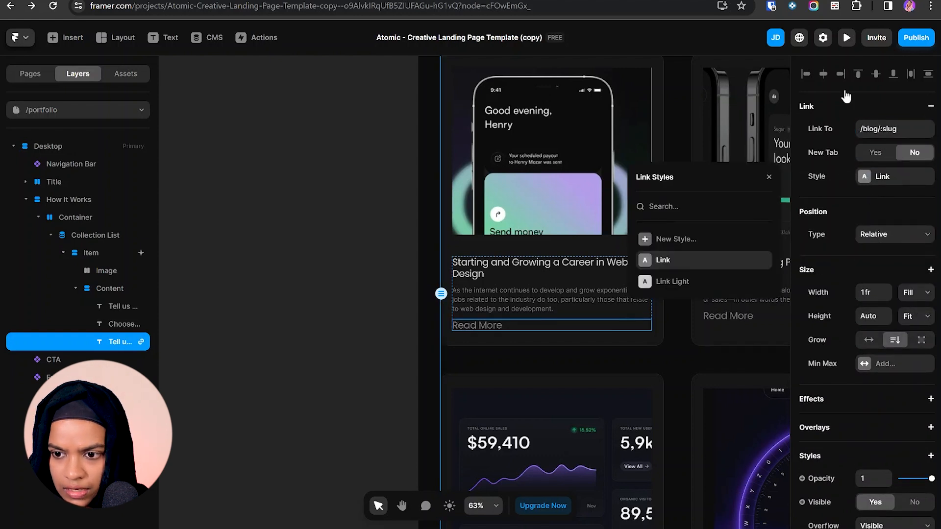
{"action": "left_click", "coordinate": [323, 274]}
{"action": "left_click", "coordinate": [458, 323]}
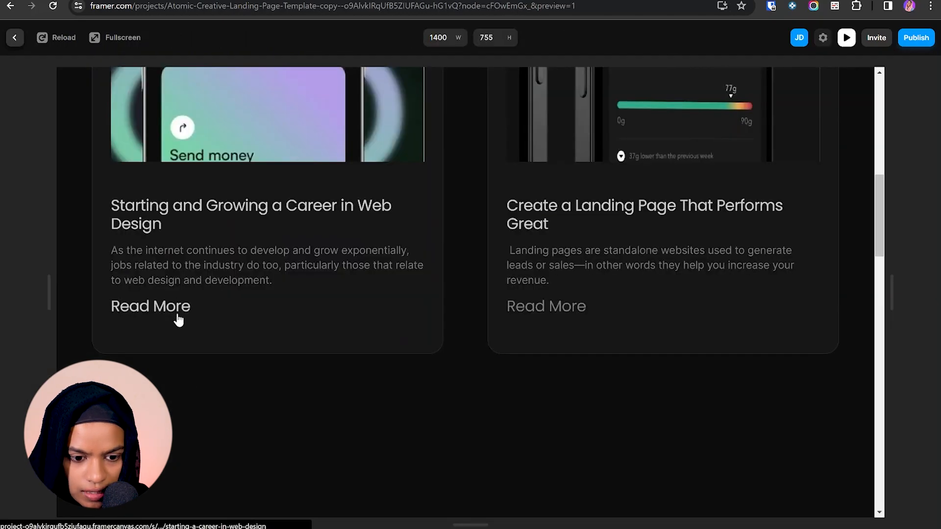
{"action": "left_click", "coordinate": [15, 37]}
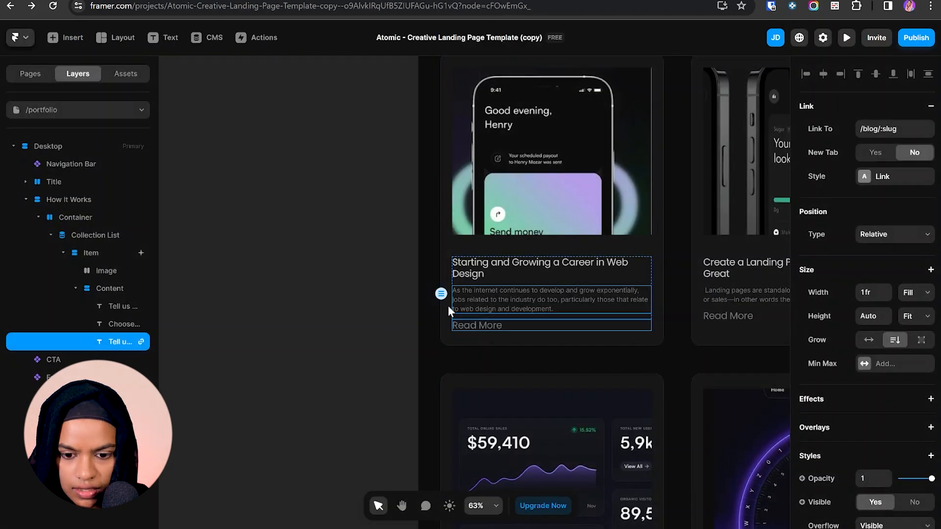
- Link the card title to the current item page /blog/:slug and apply the Link Light style
{"action": "left_click", "coordinate": [386, 297]}
{"action": "scroll", "coordinate": [491, 279], "scroll_direction": "up", "scroll_amount": 4}
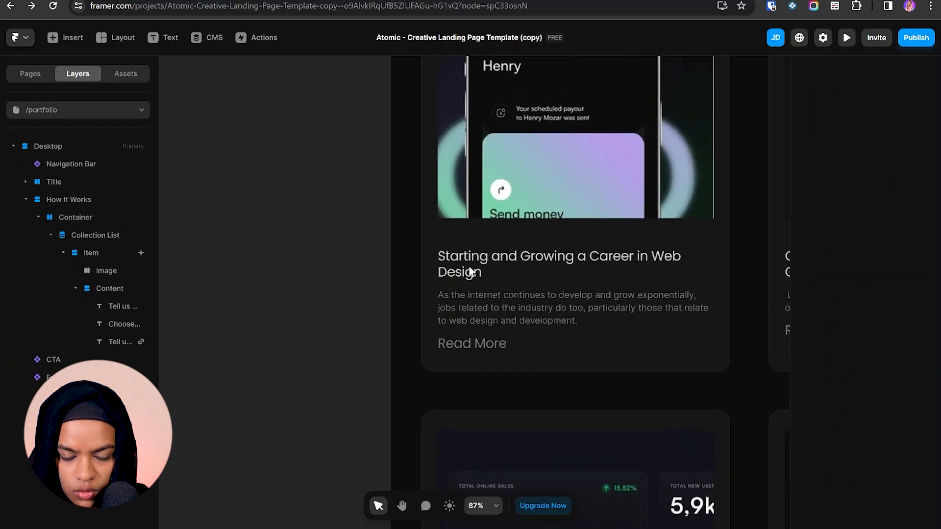
{"action": "left_click", "coordinate": [462, 260]}
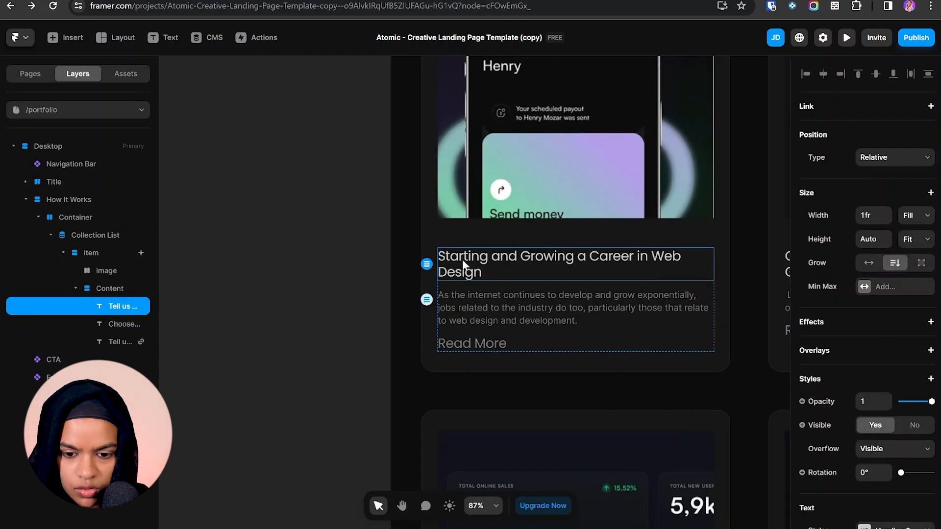
{"action": "left_click", "coordinate": [931, 107]}
{"action": "left_click", "coordinate": [851, 168]}
{"action": "left_click", "coordinate": [862, 175]}
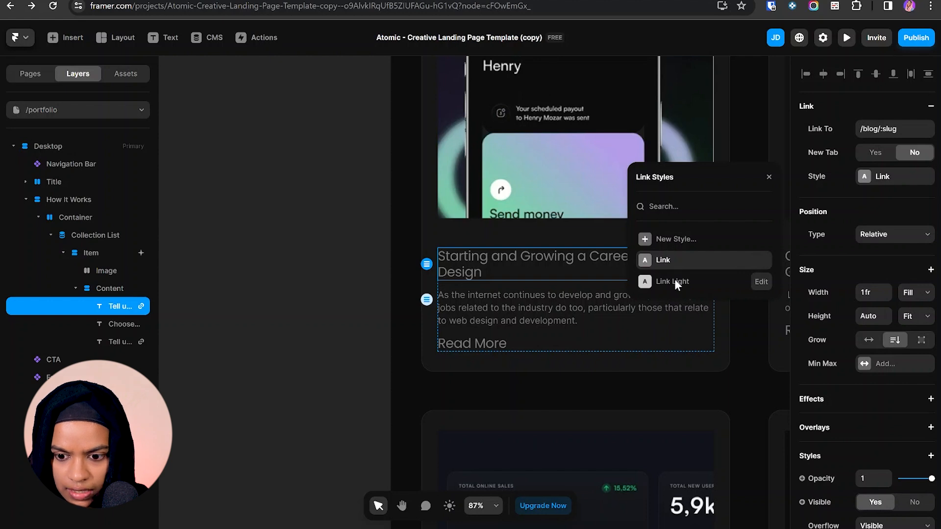
{"action": "left_click", "coordinate": [675, 281]}
- Preview the portfolio page and look over the project cards
{"action": "left_click", "coordinate": [847, 38]}
{"action": "scroll", "coordinate": [309, 385], "scroll_direction": "down", "scroll_amount": 10}
{"action": "scroll", "coordinate": [308, 391], "scroll_direction": "down", "scroll_amount": 3}
{"action": "scroll", "coordinate": [300, 357], "scroll_direction": "up", "scroll_amount": 7}
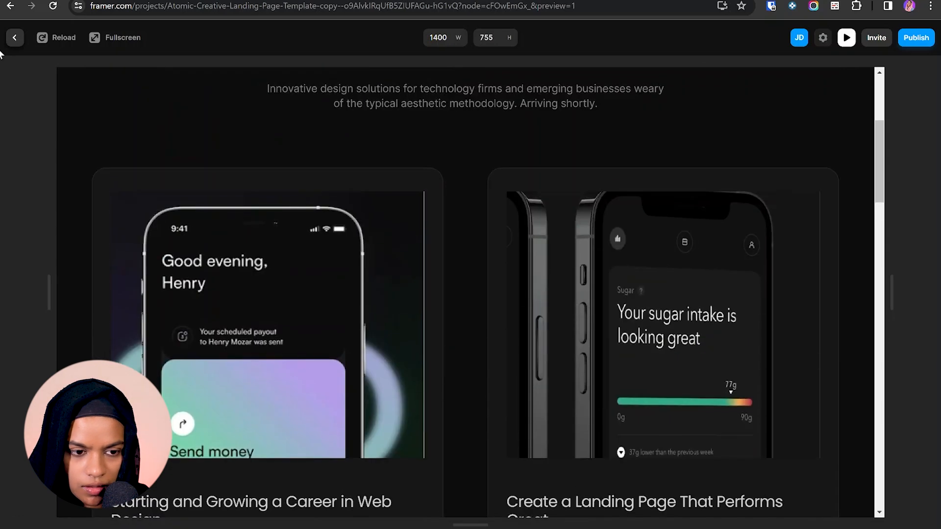
{"action": "left_click", "coordinate": [15, 37]}
- Set the corner radius of the project card's Image layer to 30
{"action": "scroll", "coordinate": [549, 245], "scroll_direction": "up", "scroll_amount": 2}
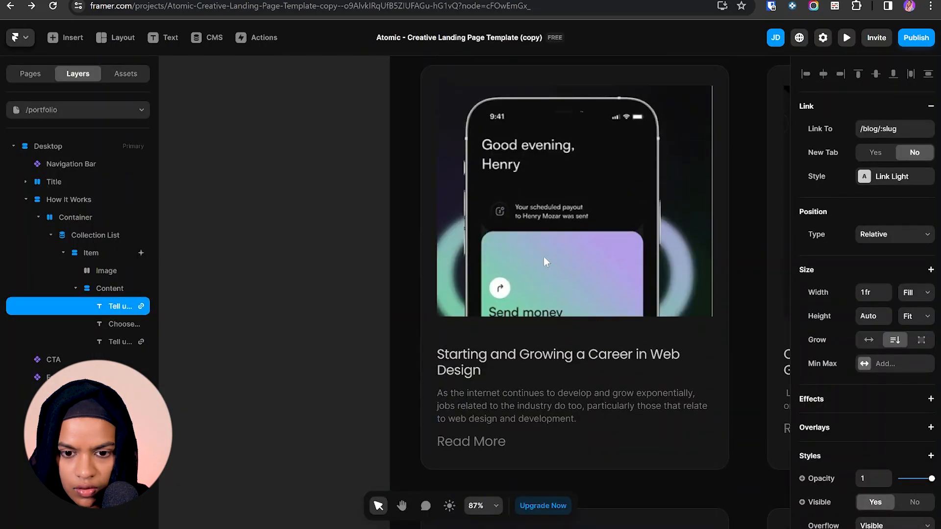
{"action": "left_click", "coordinate": [544, 257]}
{"action": "left_click", "coordinate": [326, 302]}
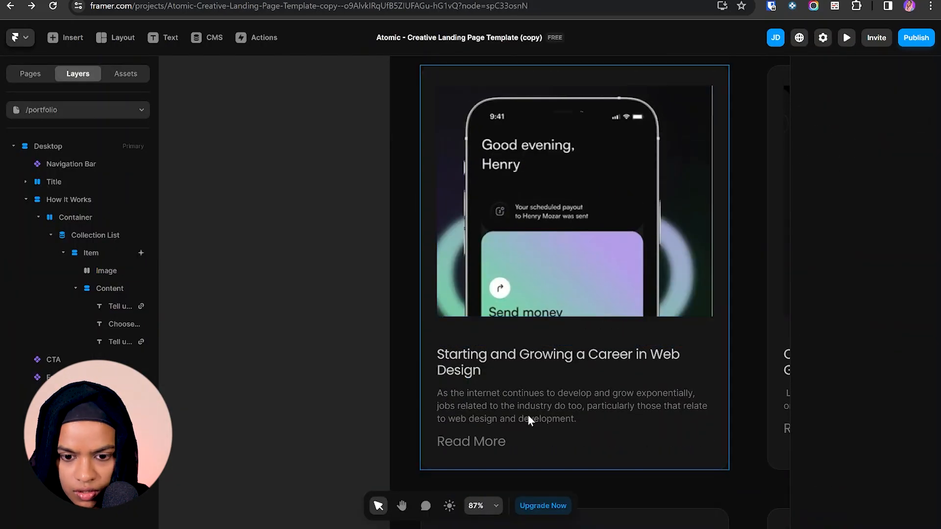
{"action": "scroll", "coordinate": [472, 299], "scroll_direction": "up", "scroll_amount": 2}
{"action": "scroll", "coordinate": [472, 299], "scroll_direction": "up", "scroll_amount": 2}
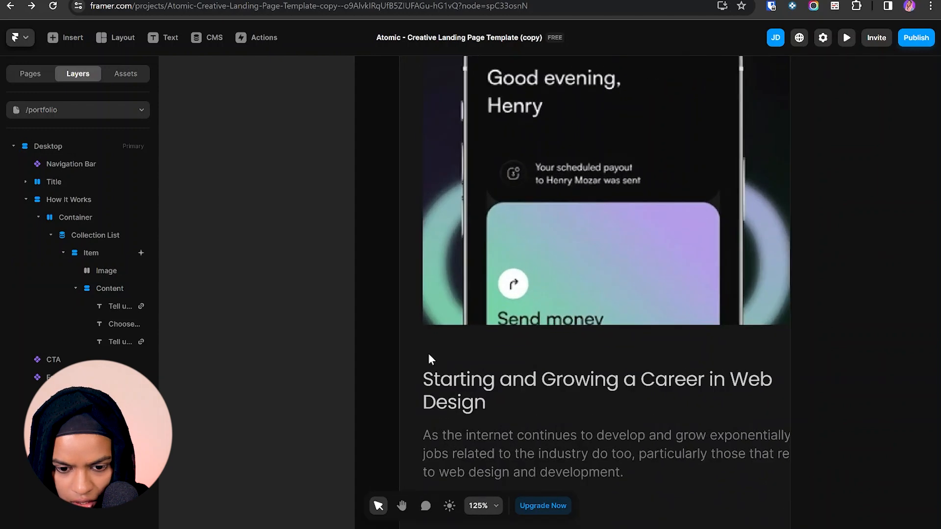
{"action": "left_click", "coordinate": [478, 302]}
{"action": "left_click", "coordinate": [873, 346]}
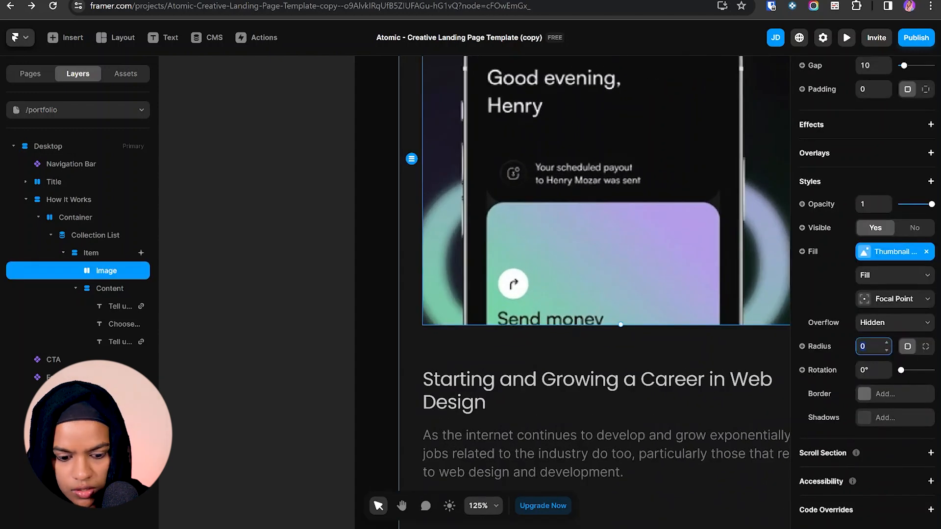
{"action": "key", "text": "Return"}
{"action": "scroll", "coordinate": [462, 291], "scroll_direction": "down", "scroll_amount": 4}
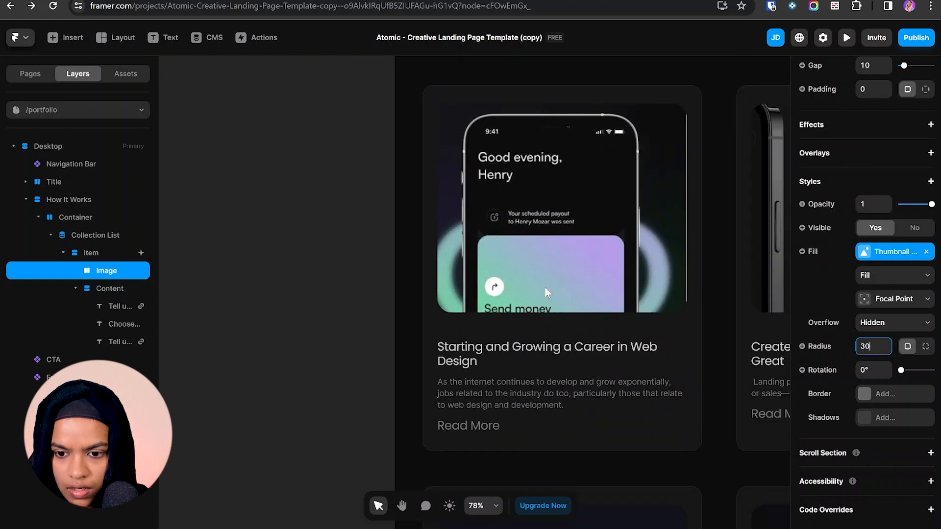
- Link the project card's Image layer to the current item page and check the cards in the preview
{"action": "scroll", "coordinate": [545, 288], "scroll_direction": "up", "scroll_amount": 2}
{"action": "scroll", "coordinate": [899, 175], "scroll_direction": "up", "scroll_amount": 7}
{"action": "scroll", "coordinate": [898, 179], "scroll_direction": "up", "scroll_amount": 1}
{"action": "left_click", "coordinate": [930, 106]}
{"action": "left_click", "coordinate": [895, 128]}
{"action": "left_click", "coordinate": [862, 169]}
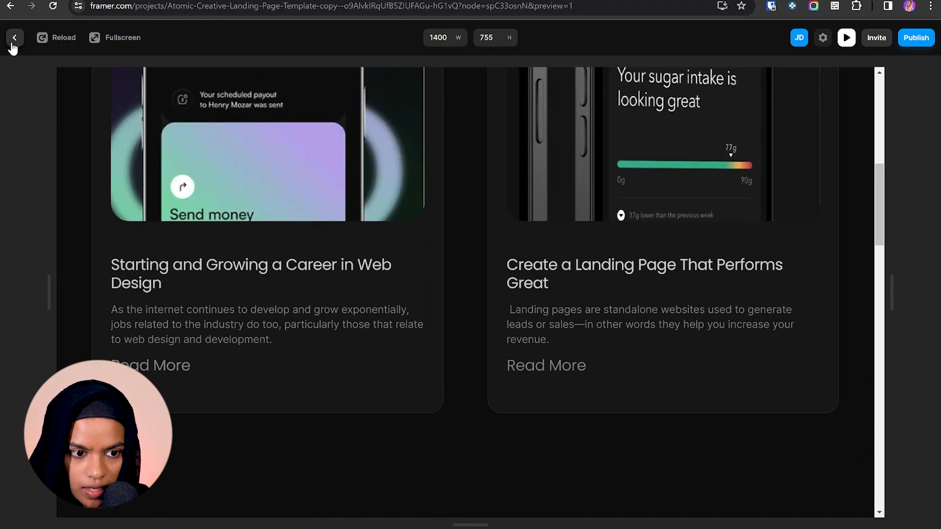
{"action": "left_click", "coordinate": [14, 38]}
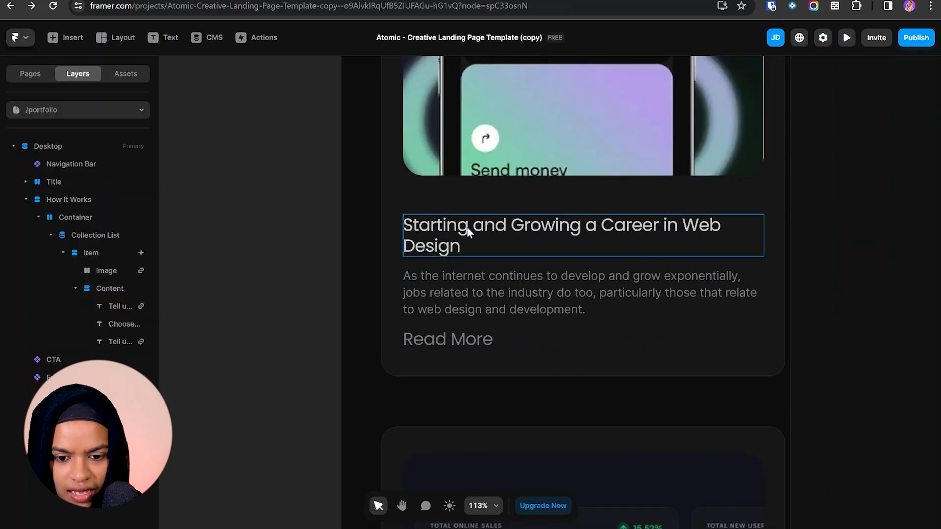
- Apply the Body L text style to the card's Read More text and align it left
{"action": "left_click", "coordinate": [475, 342]}
{"action": "scroll", "coordinate": [897, 396], "scroll_direction": "down", "scroll_amount": 5}
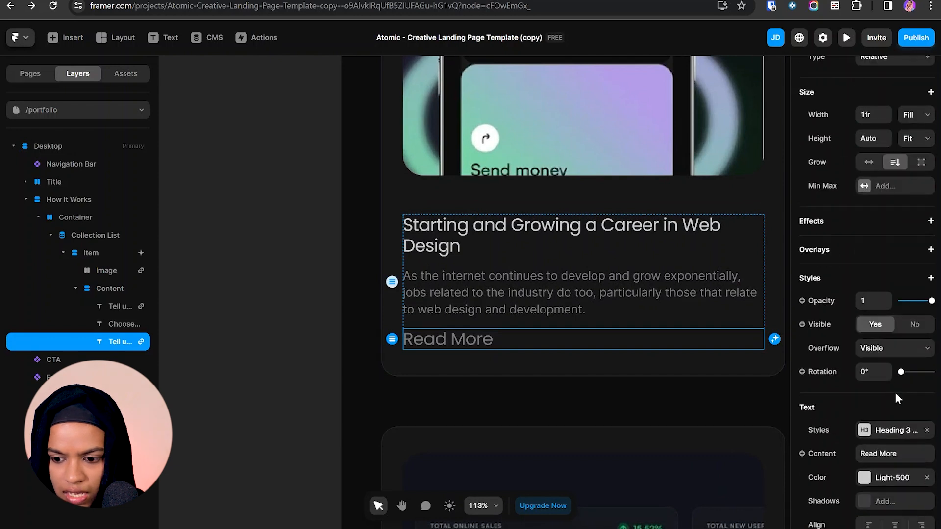
{"action": "left_click", "coordinate": [878, 377]}
{"action": "left_click", "coordinate": [668, 420]}
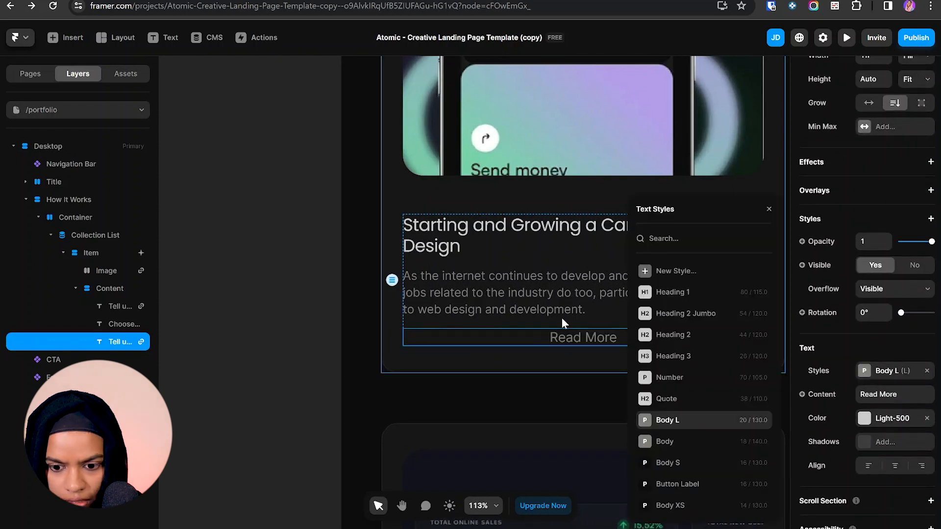
{"action": "left_click", "coordinate": [868, 465]}
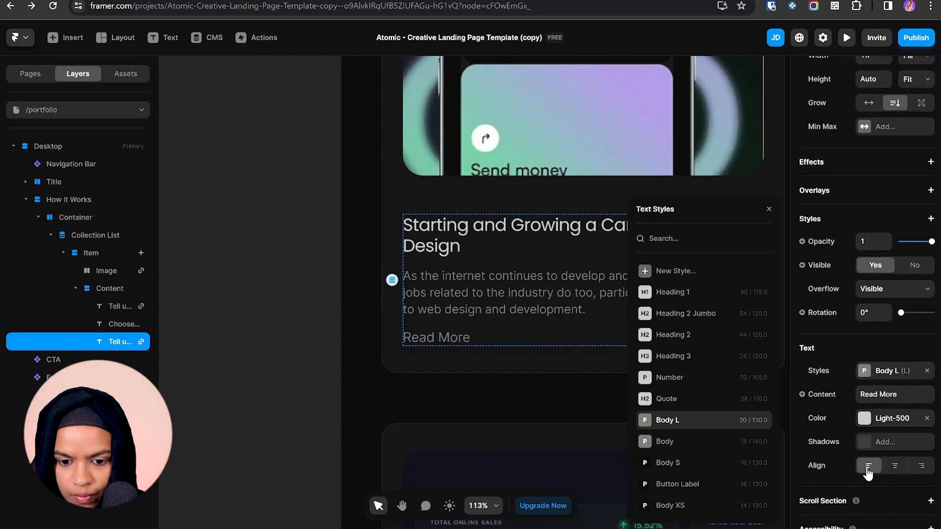
- Apply the Link Light style to the Read More link and check it on the cards in the preview
{"action": "scroll", "coordinate": [885, 157], "scroll_direction": "up", "scroll_amount": 1}
{"action": "scroll", "coordinate": [884, 157], "scroll_direction": "up", "scroll_amount": 5}
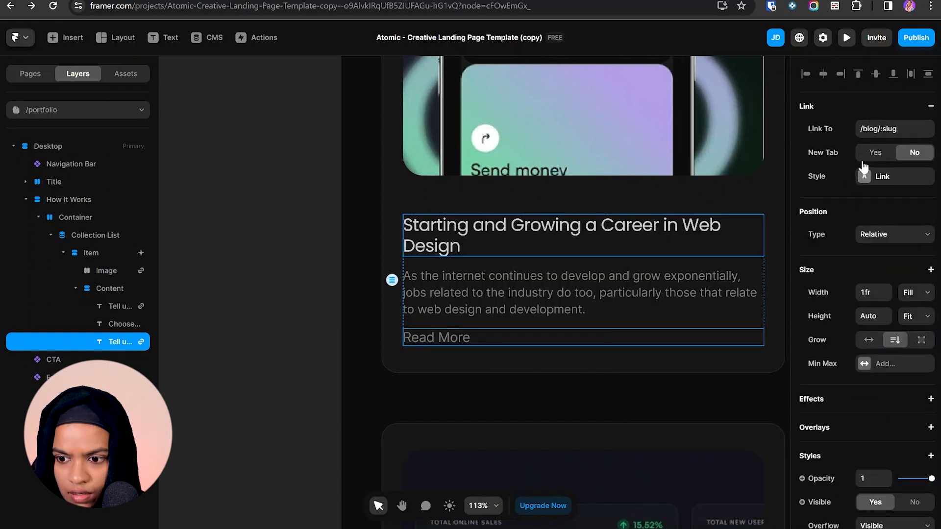
{"action": "left_click", "coordinate": [864, 177]}
{"action": "left_click", "coordinate": [697, 281]}
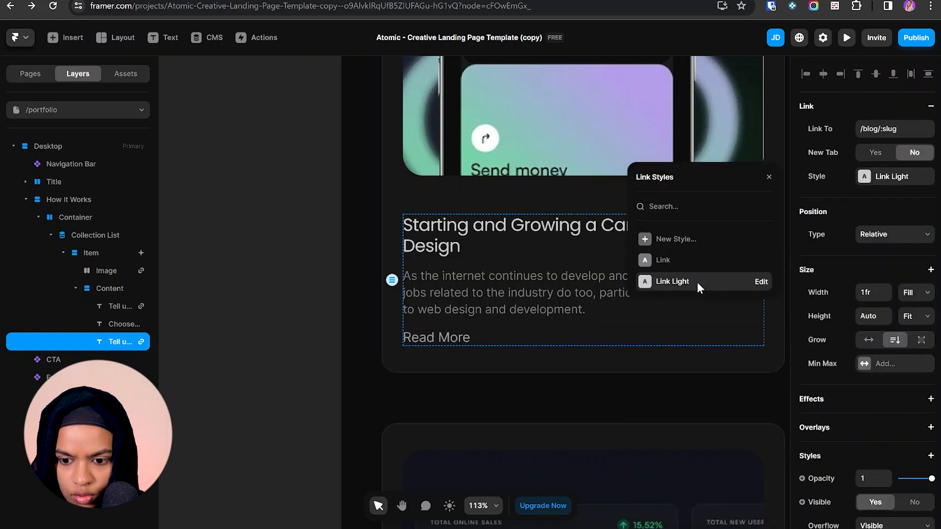
{"action": "left_click", "coordinate": [277, 278]}
{"action": "left_click", "coordinate": [847, 39]}
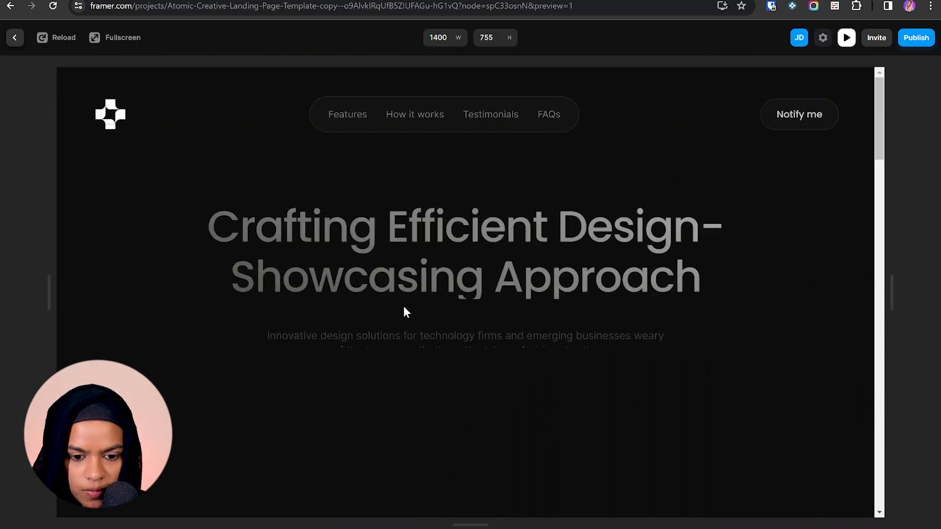
{"action": "scroll", "coordinate": [404, 312], "scroll_direction": "down", "scroll_amount": 10}
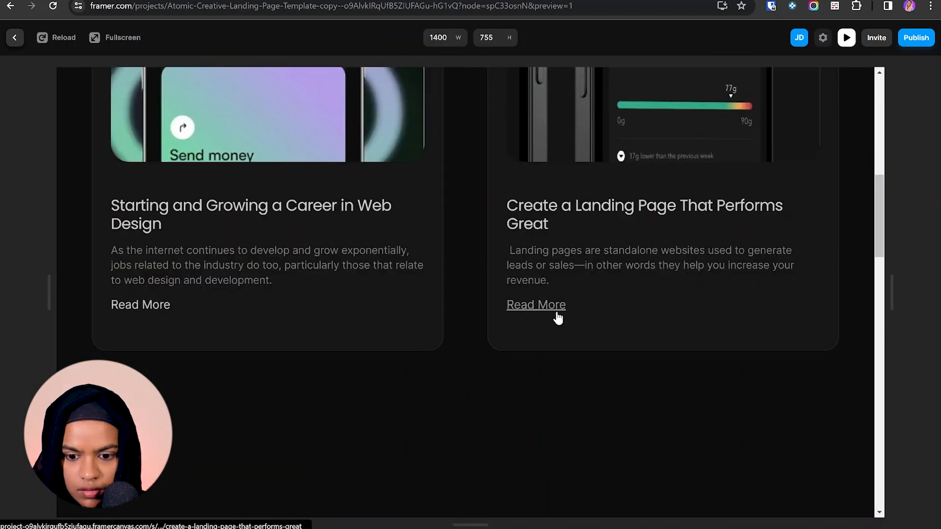
{"action": "key", "text": "Escape"}
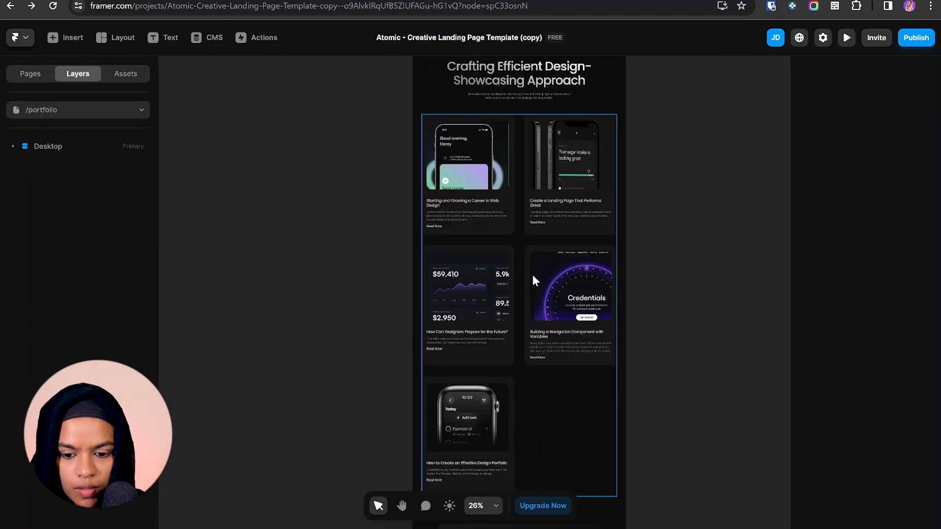
- Add the Navigation Bar, CTA and Footer components to the Portfolio Pages template, ordering the navigation above Post and the footer last
{"action": "left_click", "coordinate": [29, 74]}
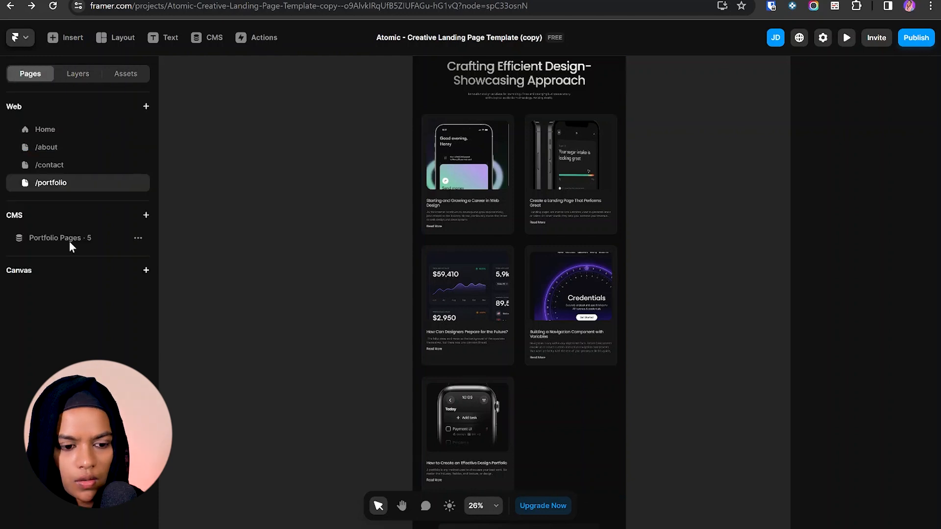
{"action": "left_click", "coordinate": [66, 237]}
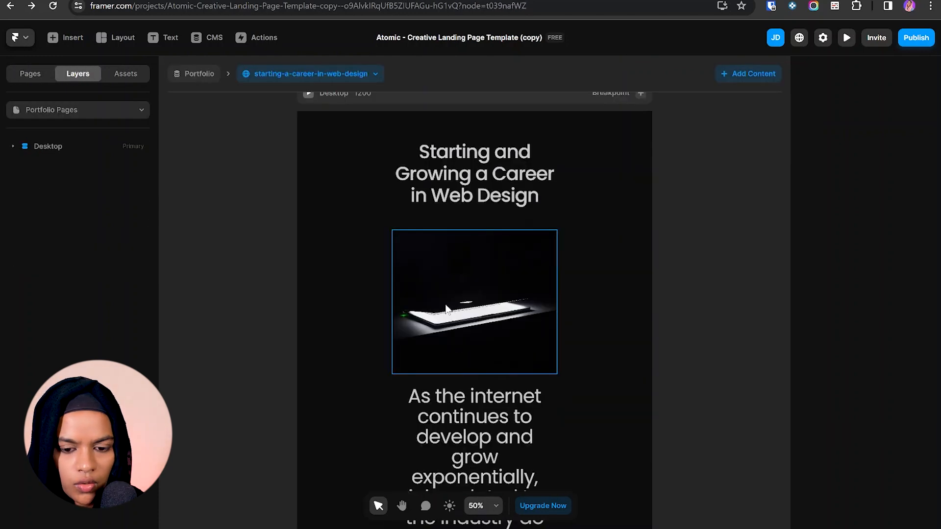
{"action": "left_click", "coordinate": [73, 150]}
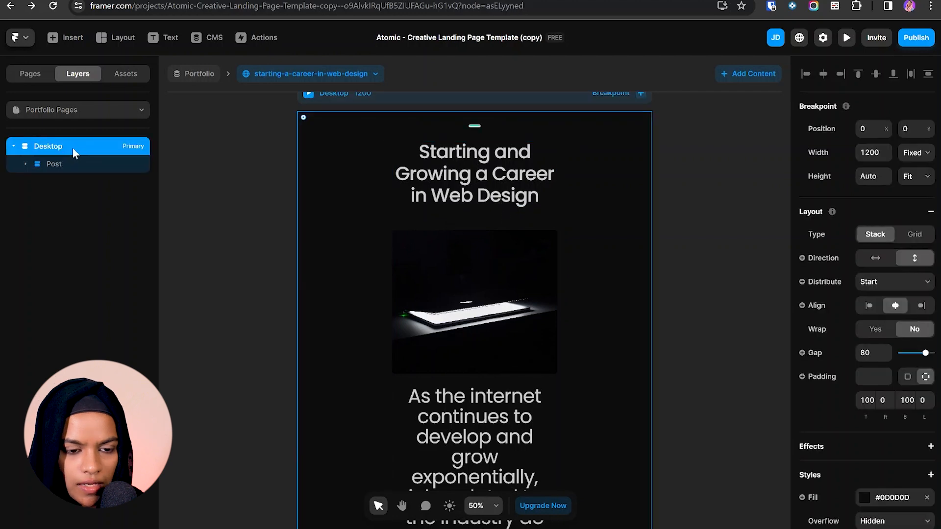
{"action": "left_click", "coordinate": [127, 76]}
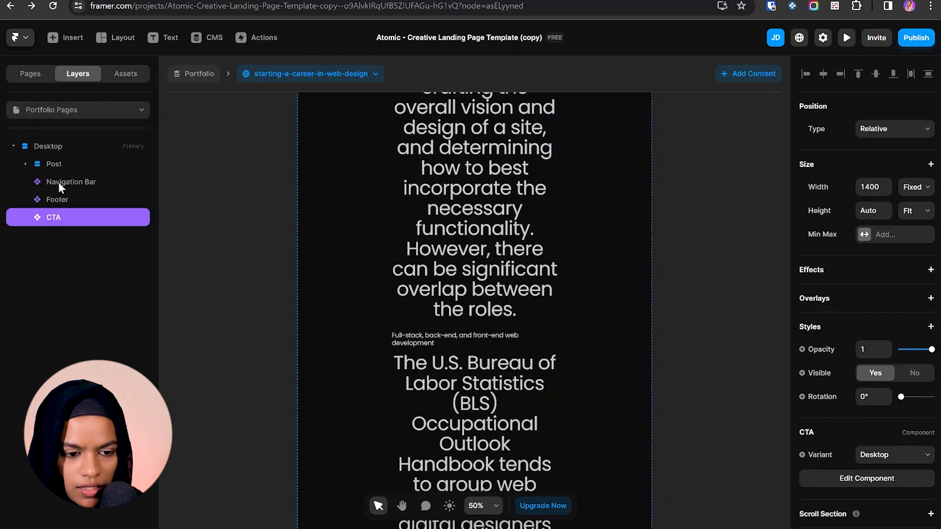
{"action": "left_click_drag", "start_coordinate": [57, 181], "coordinate": [58, 162]}
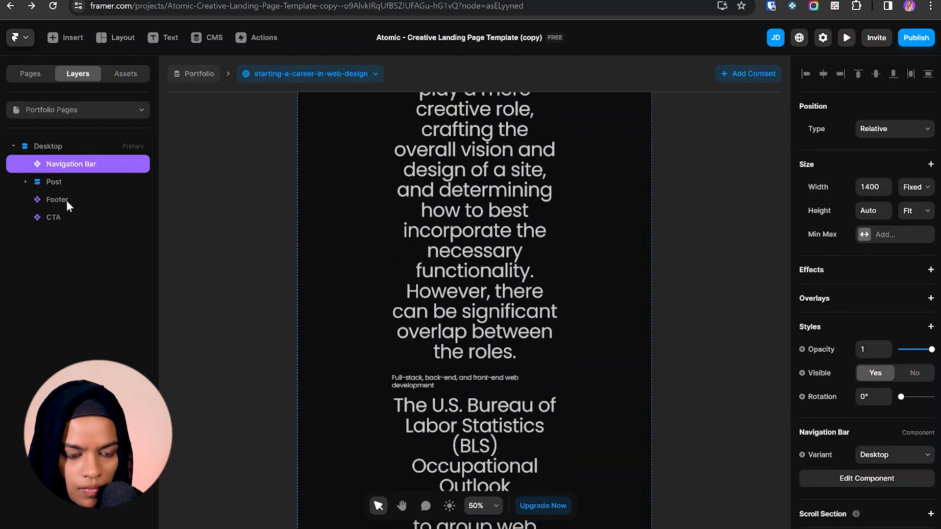
{"action": "left_click_drag", "start_coordinate": [66, 200], "coordinate": [69, 223]}
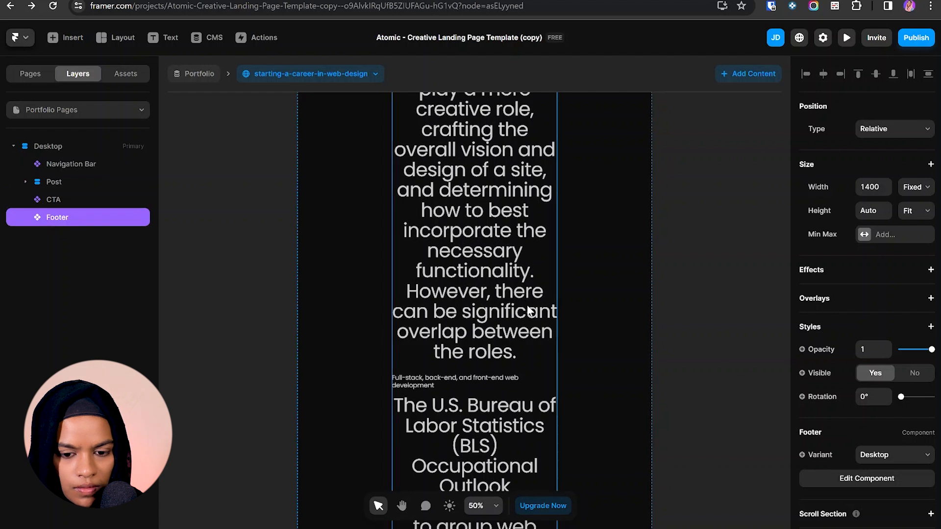
- Set the width of the Portfolio Pages Desktop breakpoint to 1400
{"action": "scroll", "coordinate": [530, 311], "scroll_direction": "down", "scroll_amount": 2}
{"action": "left_click", "coordinate": [591, 289]}
{"action": "scroll", "coordinate": [490, 262], "scroll_direction": "down", "scroll_amount": 2}
{"action": "left_click", "coordinate": [870, 152]}
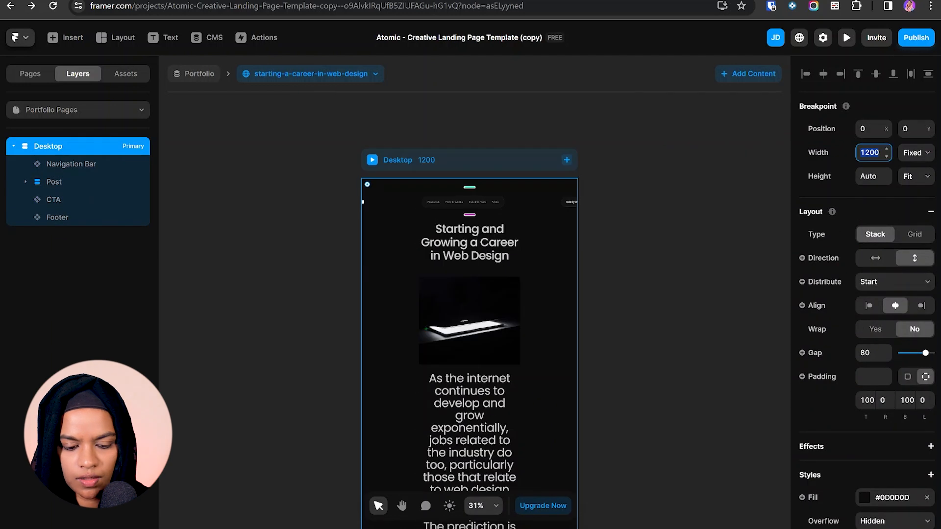
{"action": "key", "text": "Return"}
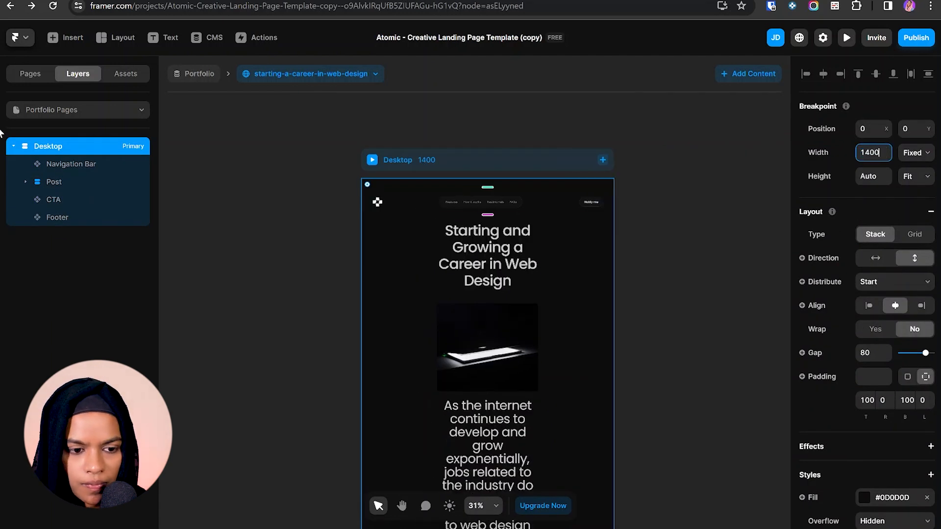
- Set the width of the Navigation Bar, CTA and Footer components to Fill
{"action": "left_click", "coordinate": [58, 165]}
{"action": "left_click", "coordinate": [915, 187]}
{"action": "left_click", "coordinate": [917, 216]}
{"action": "left_click", "coordinate": [87, 203]}
{"action": "left_click", "coordinate": [91, 218], "text": "shift"}
{"action": "left_click", "coordinate": [915, 187]}
{"action": "left_click", "coordinate": [918, 220]}
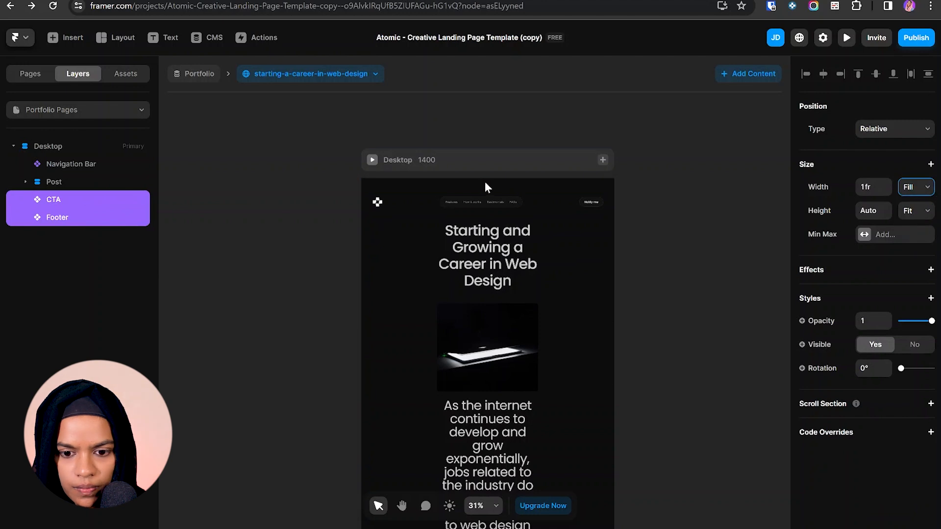
- Set the Desktop frame's top padding to 48, its bottom padding to 0 and its gap to 0
{"action": "left_click", "coordinate": [481, 165]}
{"action": "left_click", "coordinate": [867, 401]}
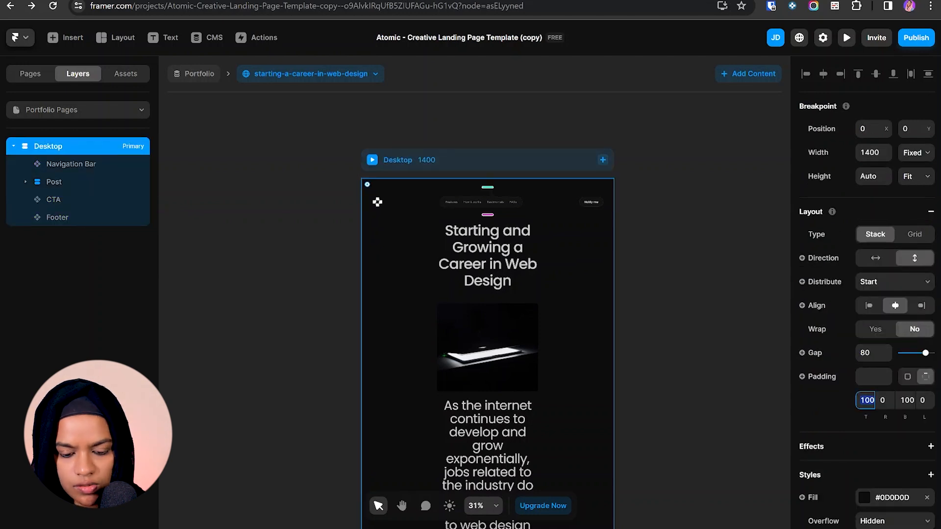
{"action": "key", "text": "Tab"}
{"action": "key", "text": "Tab"}
{"action": "type", "text": "0"}
{"action": "left_click", "coordinate": [867, 353]}
{"action": "key", "text": "Return"}
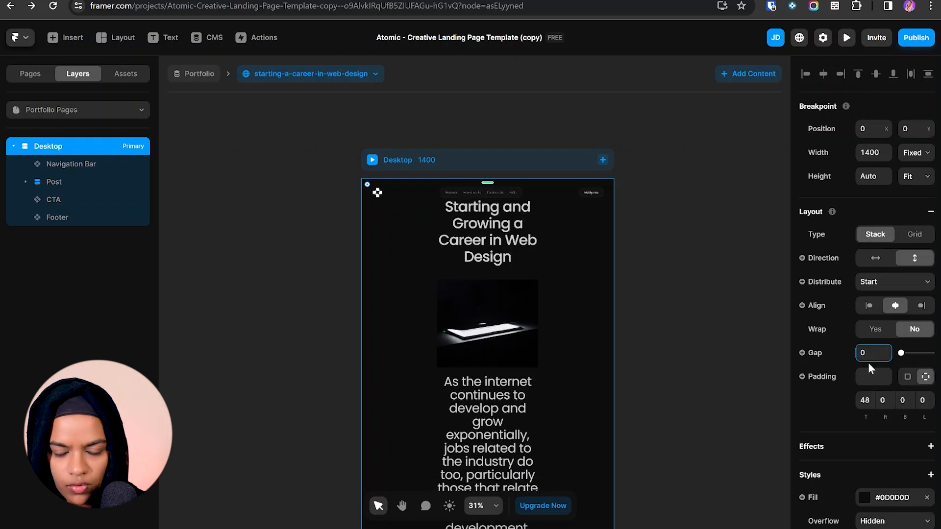
{"action": "left_click", "coordinate": [735, 343]}
- Remove the Post stack's maximum width and set its top padding to 96
{"action": "left_click", "coordinate": [517, 233]}
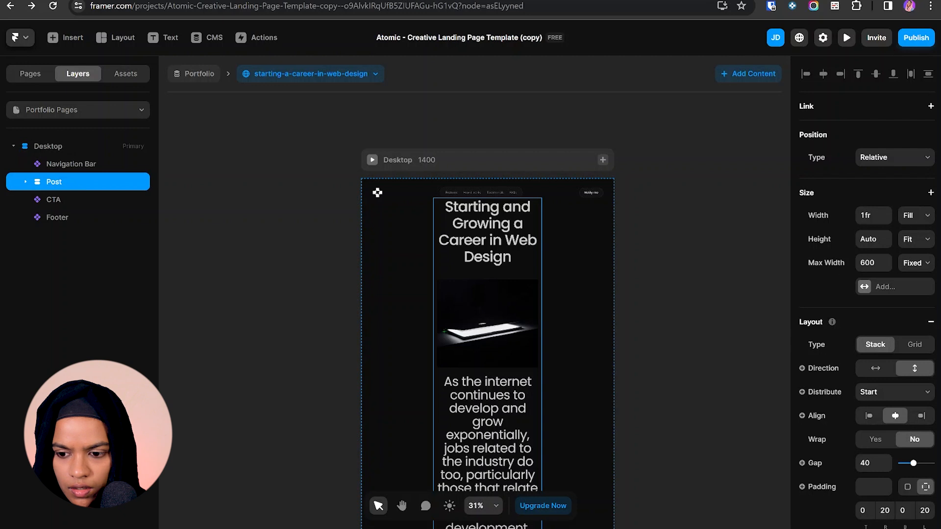
{"action": "left_click", "coordinate": [831, 265]}
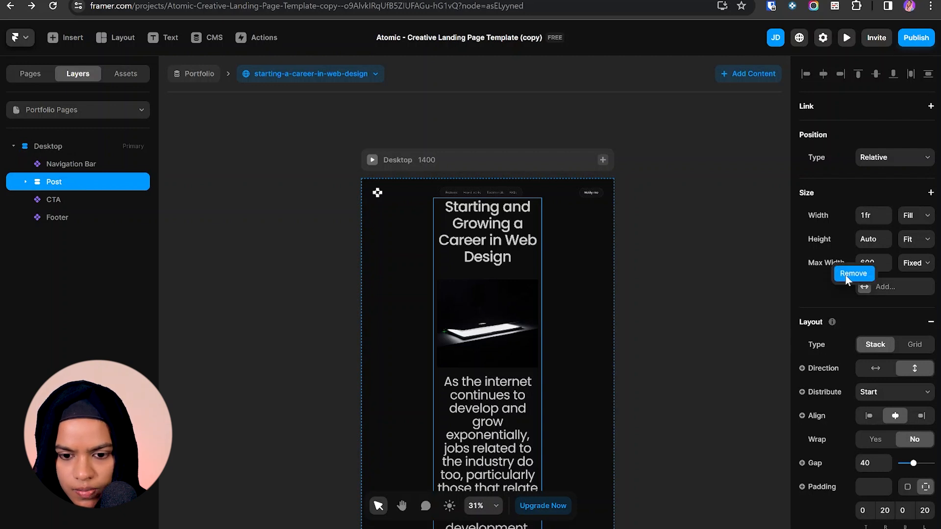
{"action": "left_click", "coordinate": [864, 488]}
{"action": "type", "text": "96"}
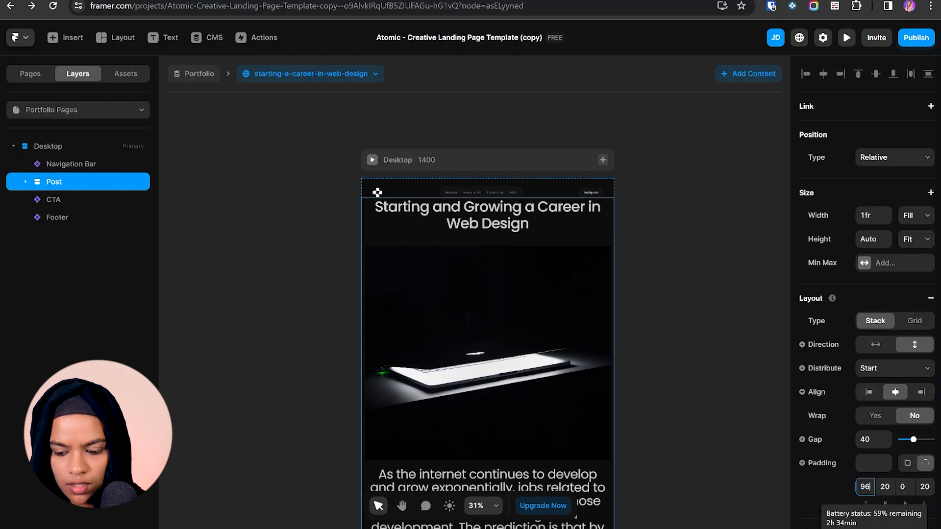
{"action": "key", "text": "Return"}
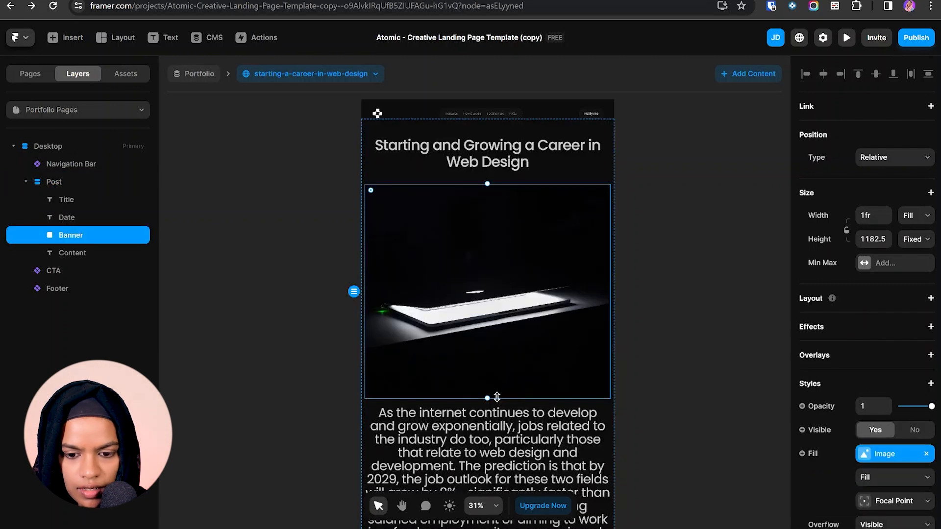
- Reduce the Banner image's height to about 707 and set its corner radius to 30
{"action": "left_click_drag", "start_coordinate": [497, 397], "coordinate": [498, 313]}
{"action": "scroll", "coordinate": [853, 367], "scroll_direction": "down", "scroll_amount": 5}
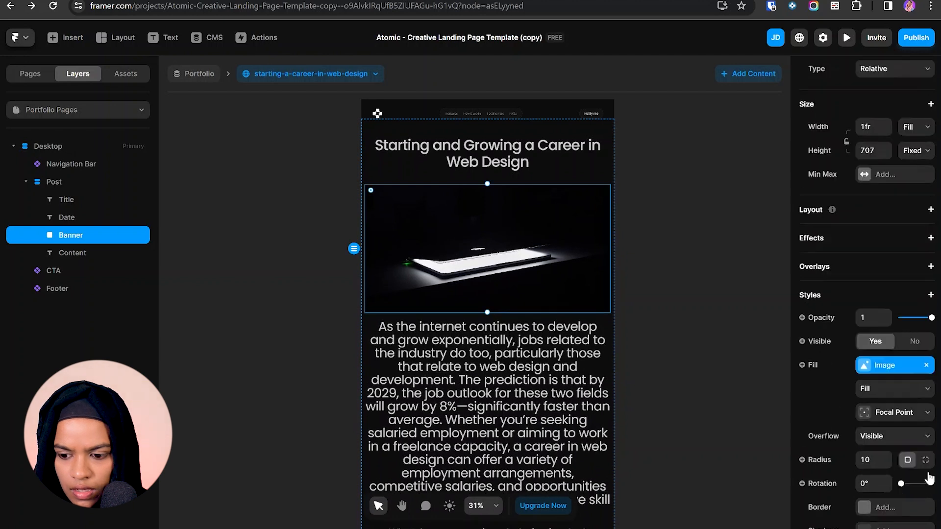
{"action": "left_click", "coordinate": [868, 347]}
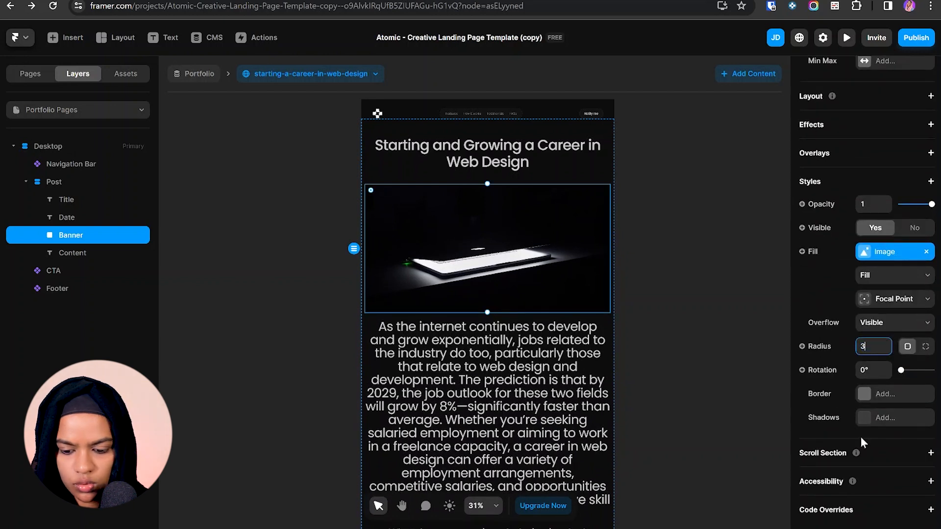
{"action": "key", "text": "Return"}
- Look through the template with the items on designers preparing for the future, building a navigation component and creating a landing page
{"action": "left_click", "coordinate": [343, 74]}
{"action": "left_click", "coordinate": [396, 161]}
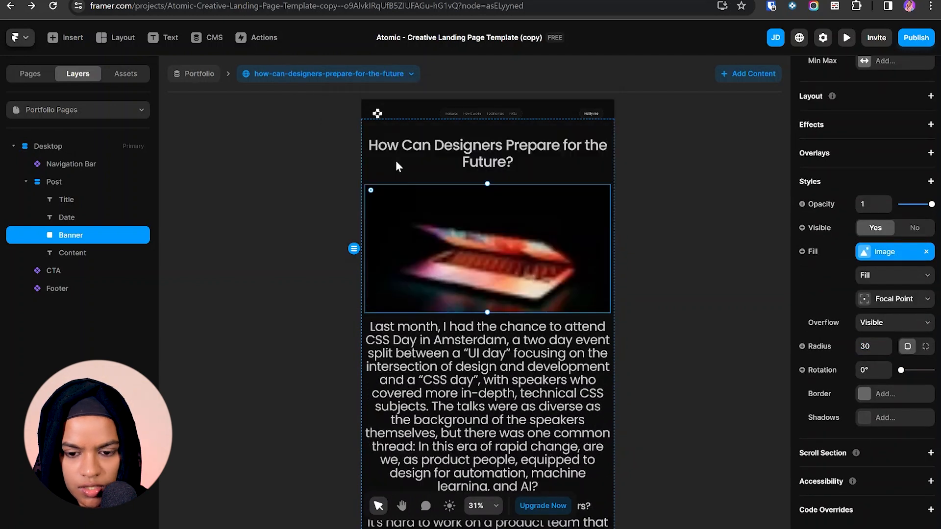
{"action": "left_click", "coordinate": [284, 74]}
{"action": "left_click", "coordinate": [341, 197]}
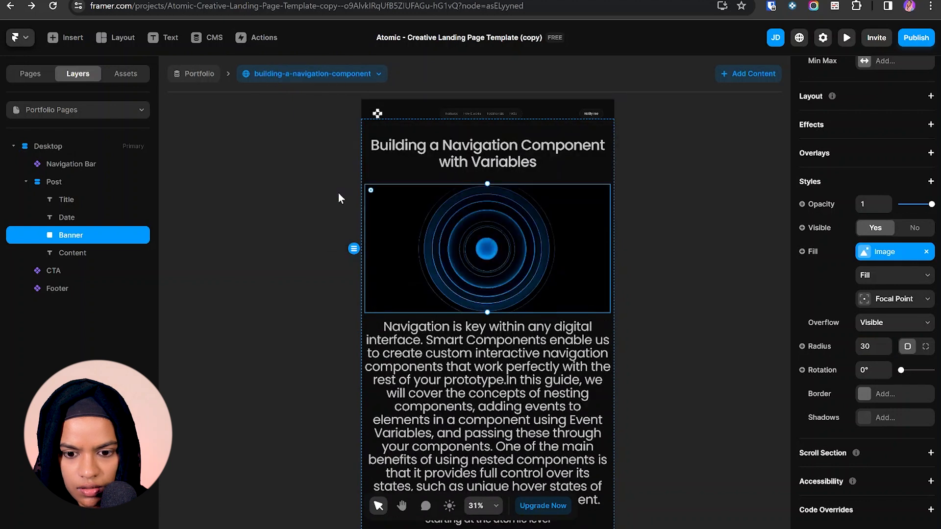
{"action": "left_click", "coordinate": [274, 74]}
{"action": "left_click", "coordinate": [343, 133]}
- Delete the Date text layer from the Post stack
{"action": "left_click", "coordinate": [551, 229]}
{"action": "left_click", "coordinate": [69, 215]}
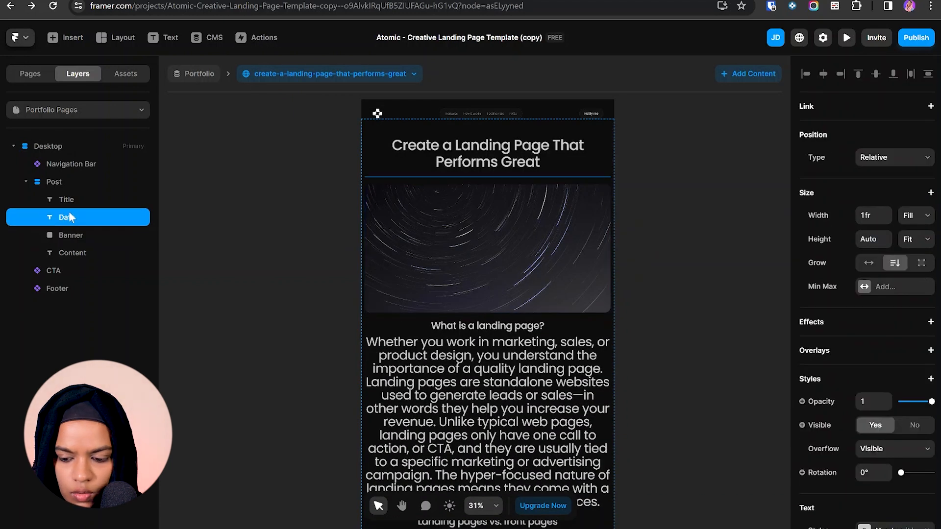
{"action": "key", "text": "Delete"}
- Change the paragraph style of the Content text in the Post stack to Body L
{"action": "left_click", "coordinate": [78, 236]}
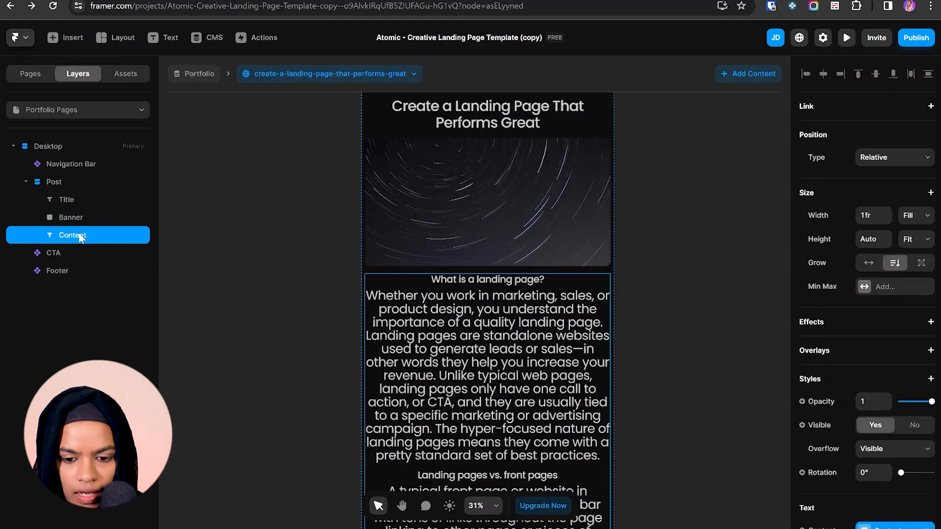
{"action": "scroll", "coordinate": [882, 436], "scroll_direction": "down", "scroll_amount": 5}
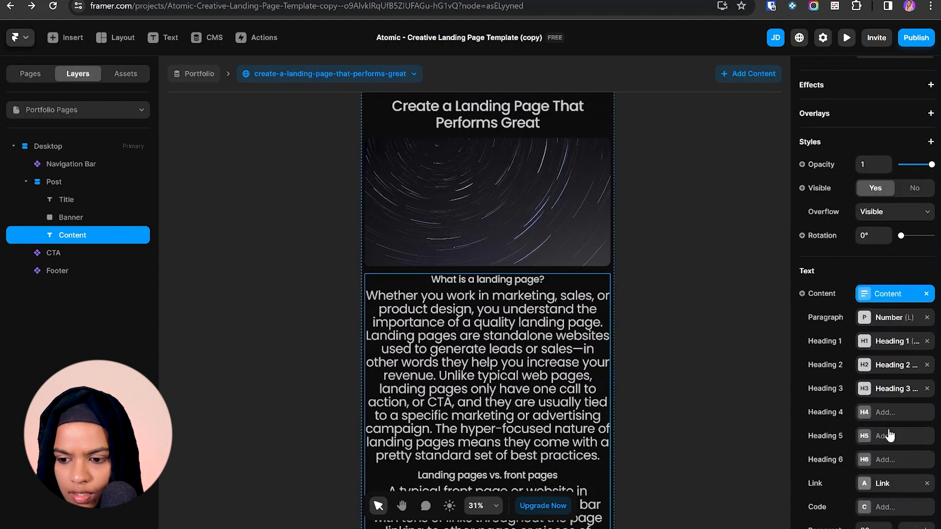
{"action": "left_click", "coordinate": [870, 320]}
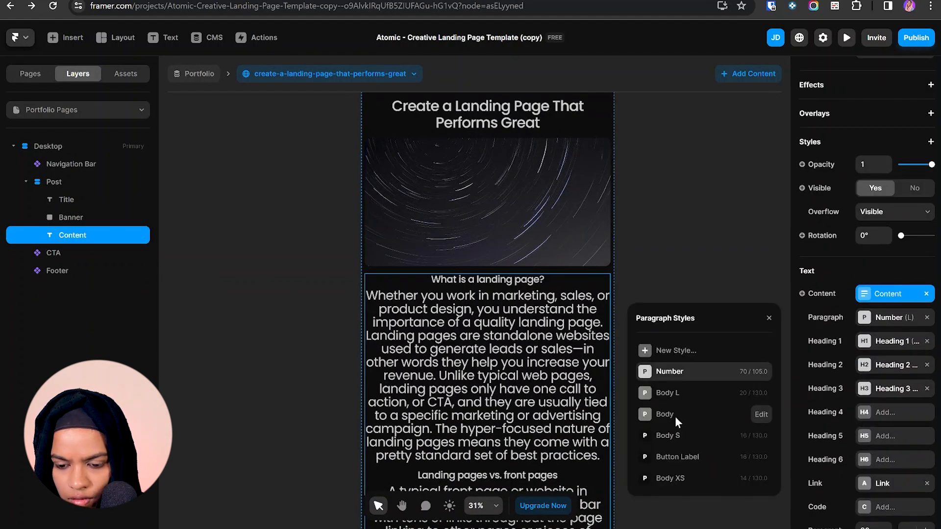
{"action": "left_click", "coordinate": [669, 393]}
{"action": "scroll", "coordinate": [878, 221], "scroll_direction": "up", "scroll_amount": 5}
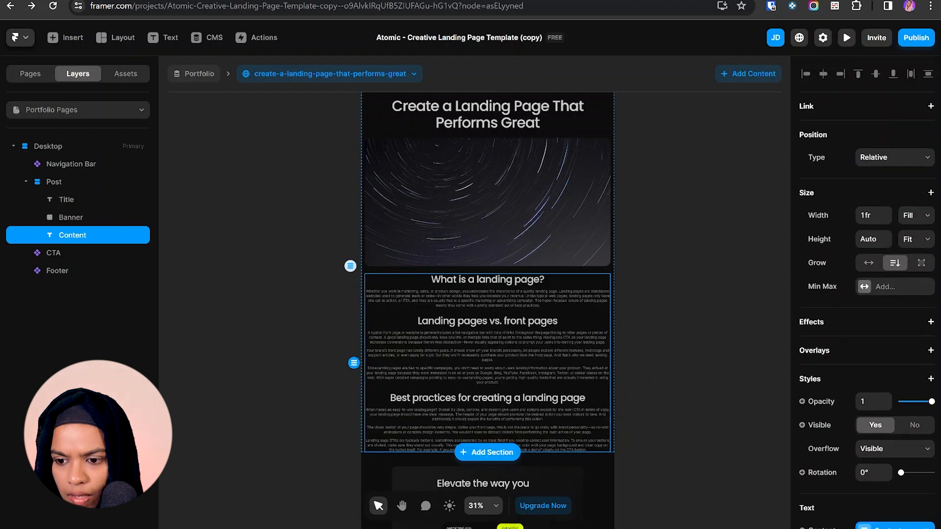
- Limit the Content text to a fixed maximum width of 850
{"action": "left_click", "coordinate": [864, 287]}
{"action": "left_click", "coordinate": [812, 357]}
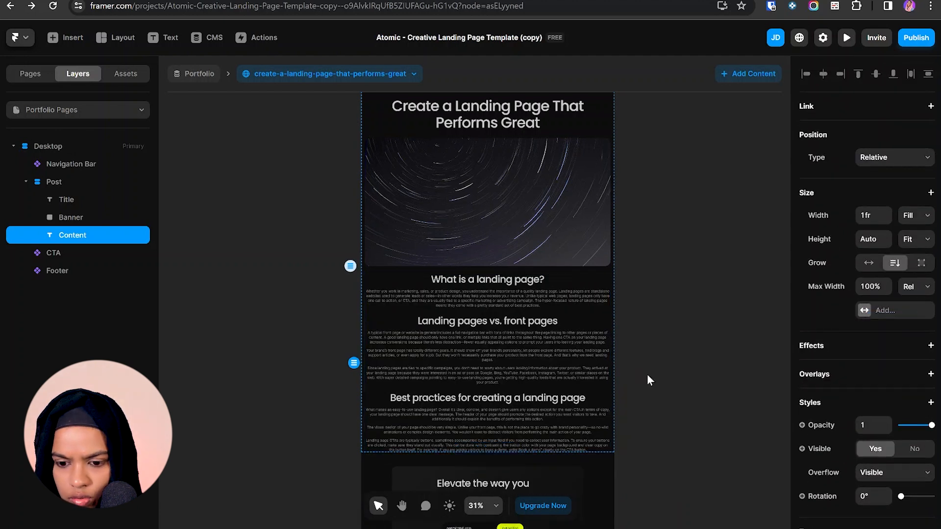
{"action": "type", "text": "850"}
{"action": "key", "text": "Return"}
- Wrap the Title, Banner and Content layers of the Post in a stack named Container
{"action": "left_click", "coordinate": [54, 181]}
{"action": "left_click", "coordinate": [73, 199]}
{"action": "left_click", "coordinate": [84, 218], "text": "shift"}
{"action": "left_click", "coordinate": [92, 235], "text": "shift"}
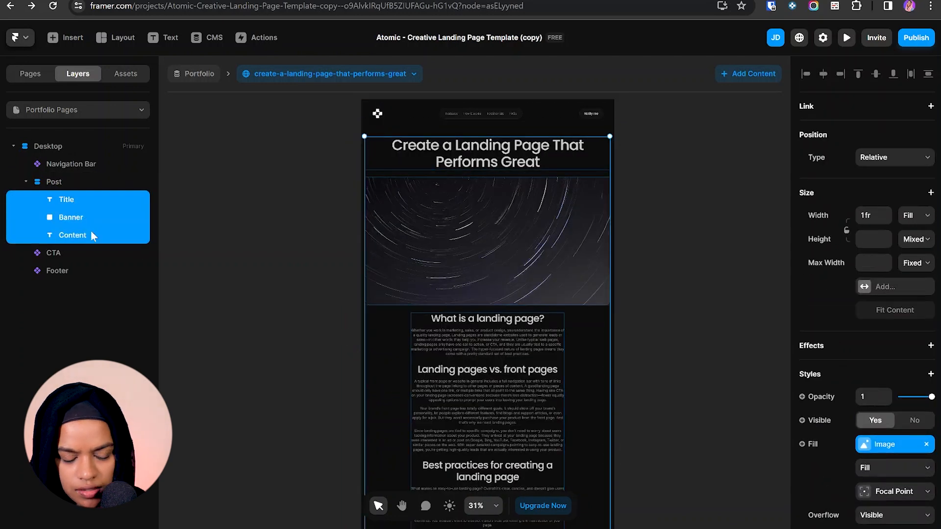
{"action": "key", "text": "ctrl+Return"}
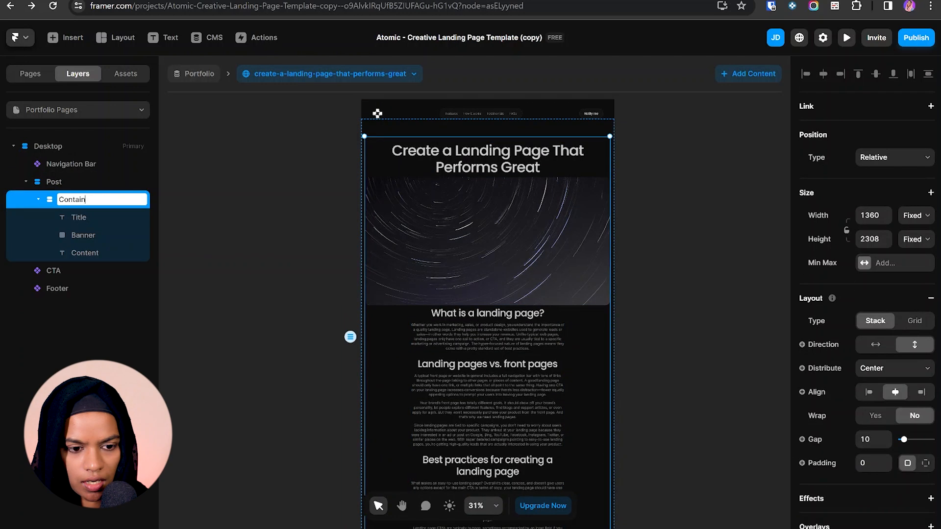
- Set the Post's Container stack to Fill width and Fit Content height
{"action": "left_click", "coordinate": [917, 215]}
{"action": "left_click", "coordinate": [912, 247]}
{"action": "left_click", "coordinate": [916, 238]}
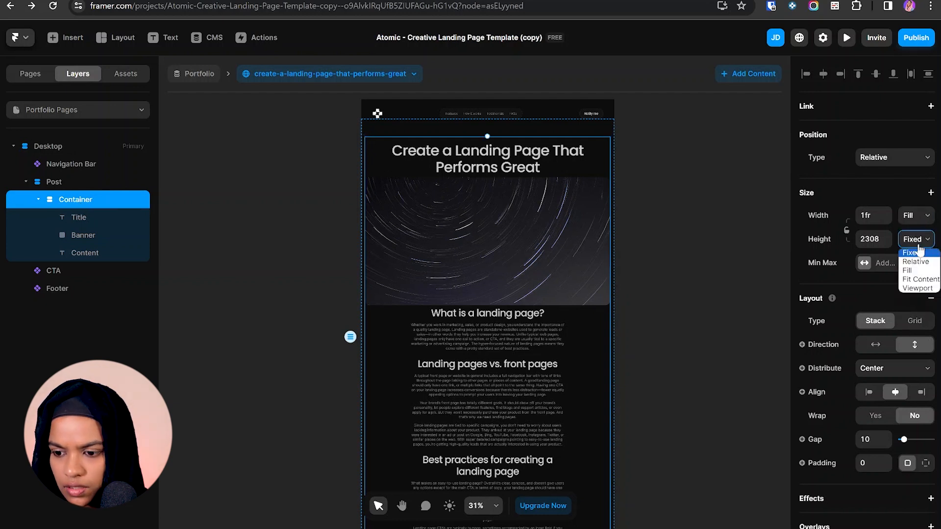
{"action": "left_click", "coordinate": [920, 278]}
- Give the Post's Container a fixed maximum width of 1280 and a gap of 60
{"action": "left_click", "coordinate": [881, 270]}
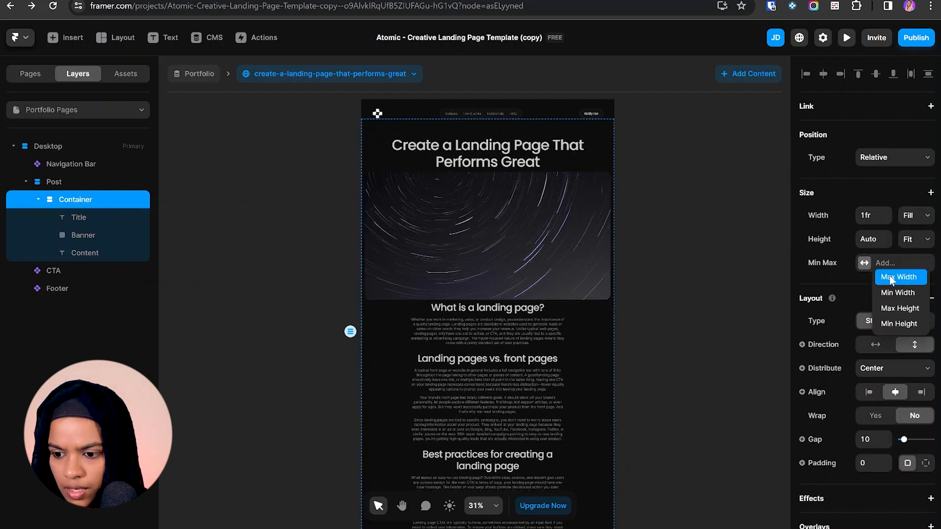
{"action": "left_click", "coordinate": [882, 273]}
{"action": "left_click", "coordinate": [924, 264]}
{"action": "left_click", "coordinate": [914, 275]}
{"action": "left_click", "coordinate": [871, 263]}
{"action": "type", "text": "1280"}
{"action": "key", "text": "Return"}
{"action": "left_click", "coordinate": [871, 463]}
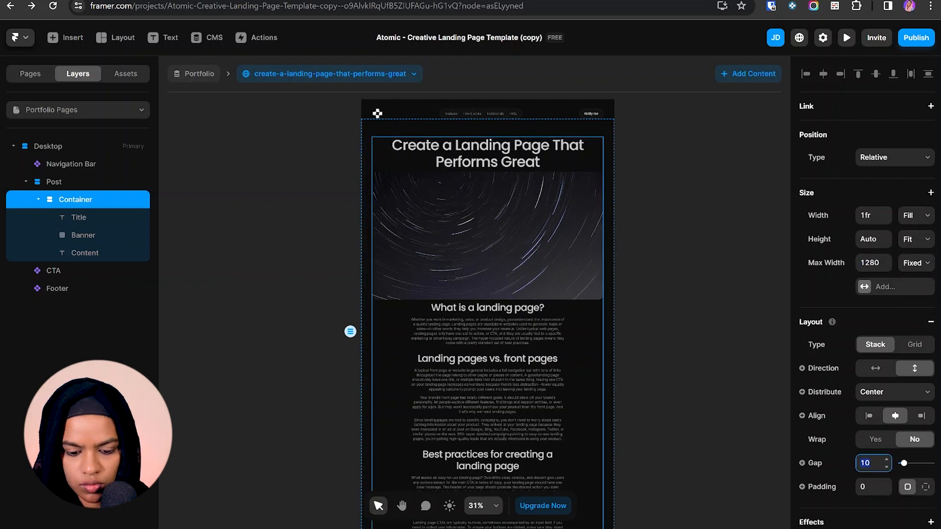
{"action": "type", "text": "60"}
{"action": "key", "text": "Escape"}
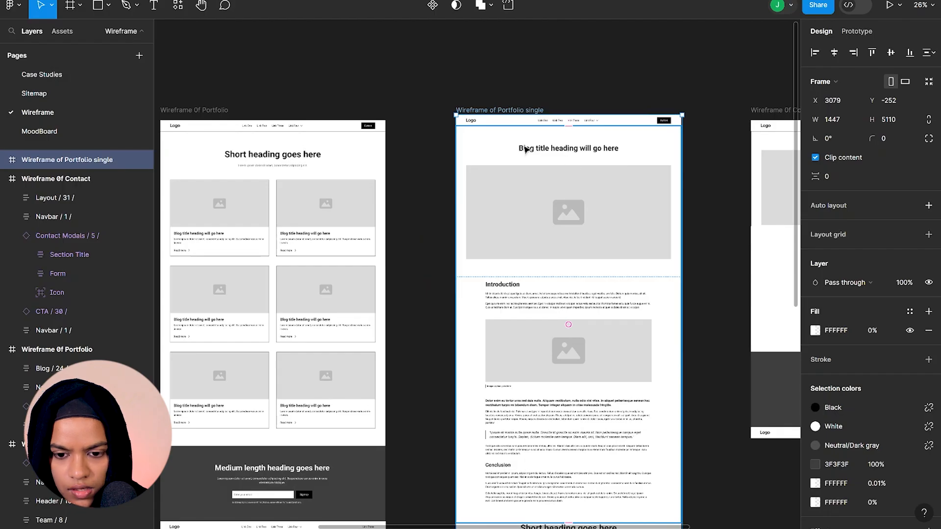
- Check the Portfolio single wireframe in Figma, then copy the How It Works section from the /portfolio page in Framer
{"action": "scroll", "coordinate": [509, 186], "scroll_direction": "down", "scroll_amount": 6}
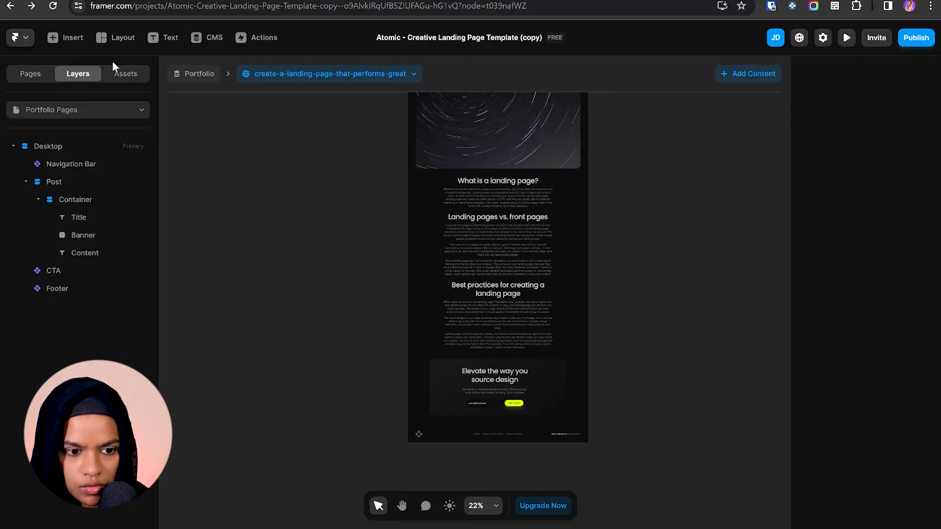
{"action": "left_click", "coordinate": [74, 109]}
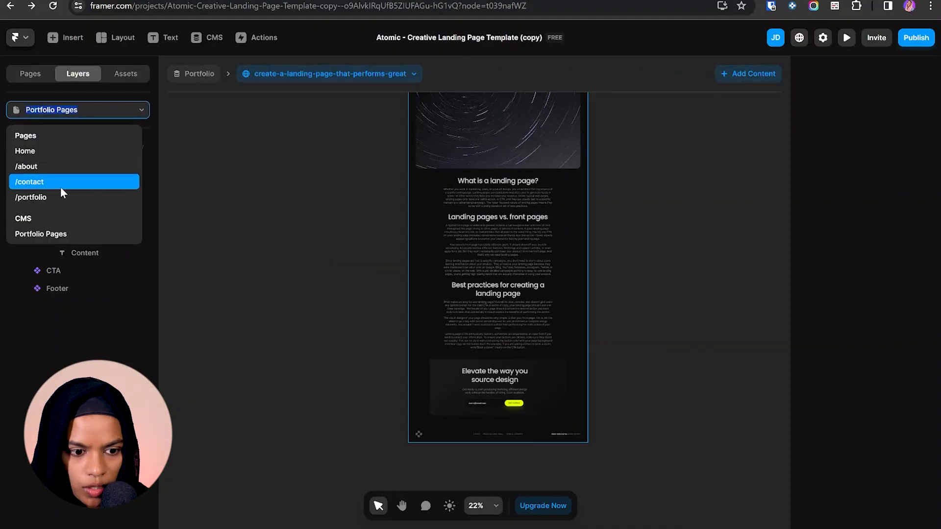
{"action": "left_click", "coordinate": [60, 197]}
{"action": "left_click", "coordinate": [522, 173]}
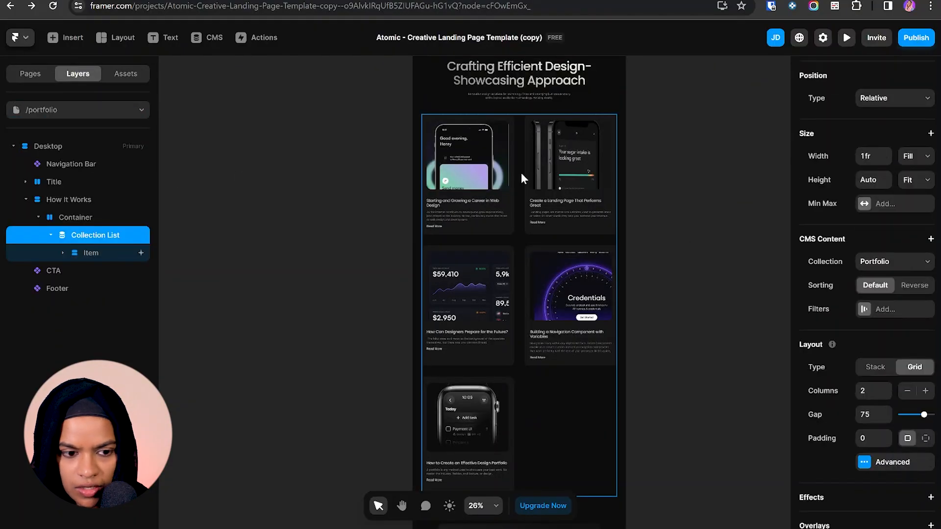
{"action": "left_click", "coordinate": [26, 201]}
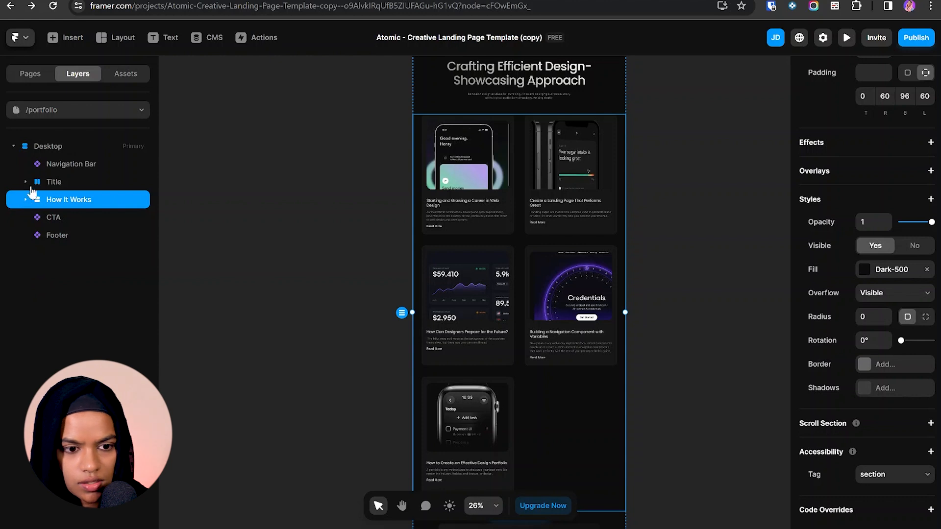
- Paste the How It Works section into the Portfolio Pages Desktop frame and place it between Post and CTA
{"action": "left_click", "coordinate": [78, 110]}
{"action": "left_click", "coordinate": [66, 231]}
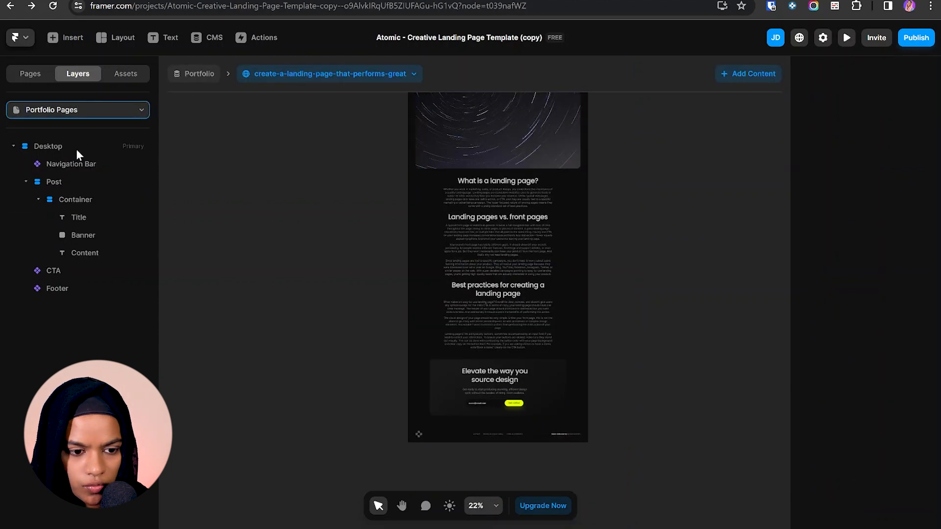
{"action": "left_click", "coordinate": [75, 145]}
{"action": "key", "text": "ctrl+v"}
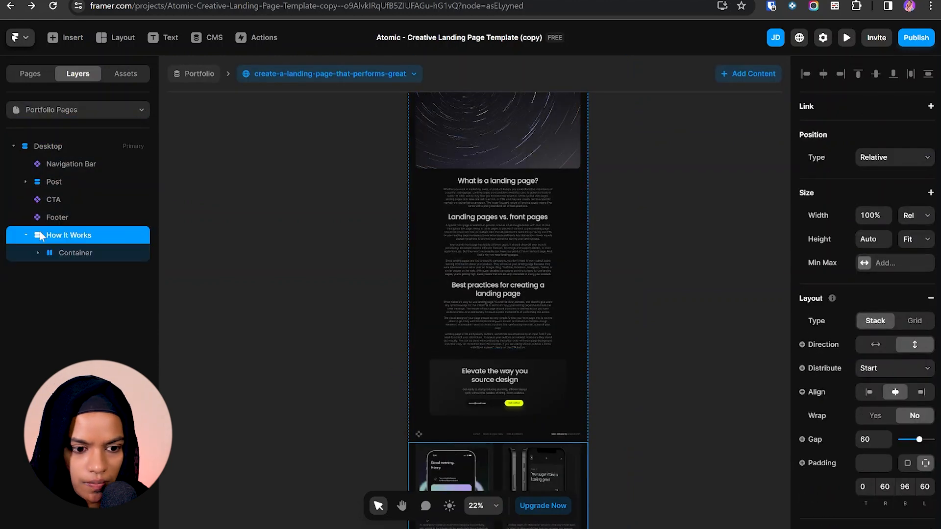
{"action": "left_click", "coordinate": [26, 236]}
{"action": "left_click_drag", "start_coordinate": [50, 238], "coordinate": [57, 189]}
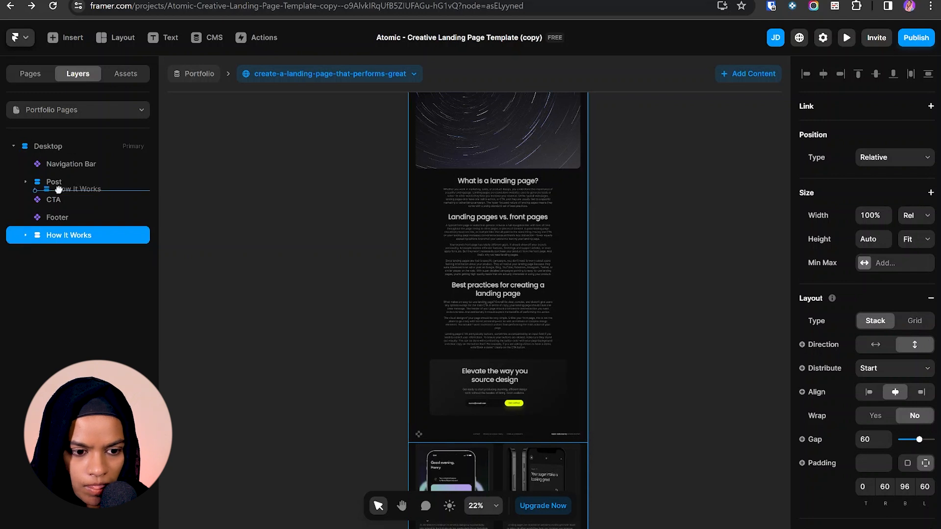
- Set the top padding of the How It Works section to 96
{"action": "scroll", "coordinate": [461, 282], "scroll_direction": "up", "scroll_amount": 4}
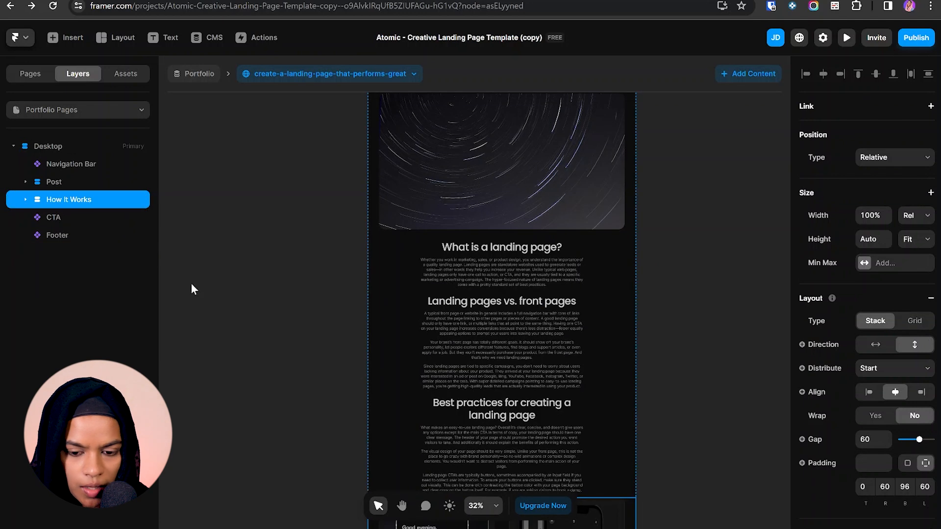
{"action": "scroll", "coordinate": [475, 362], "scroll_direction": "down", "scroll_amount": 4}
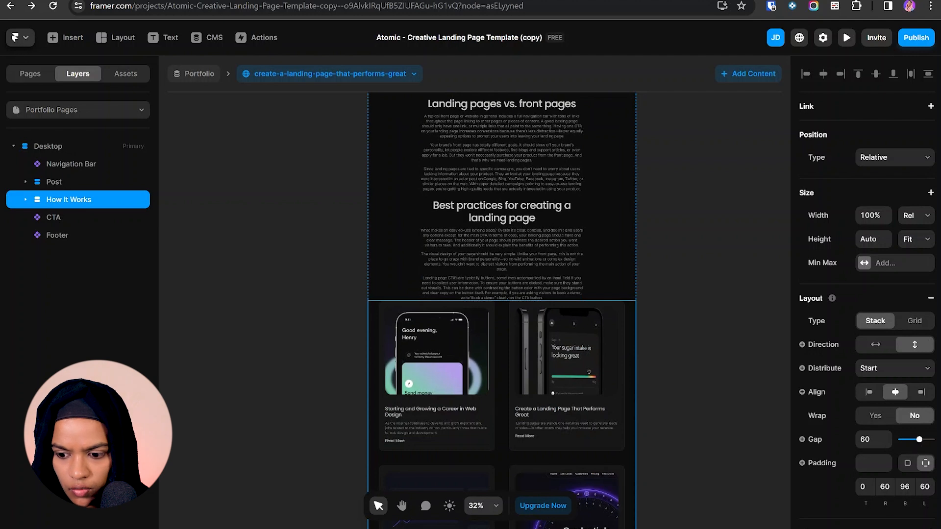
{"action": "key", "text": "Return"}
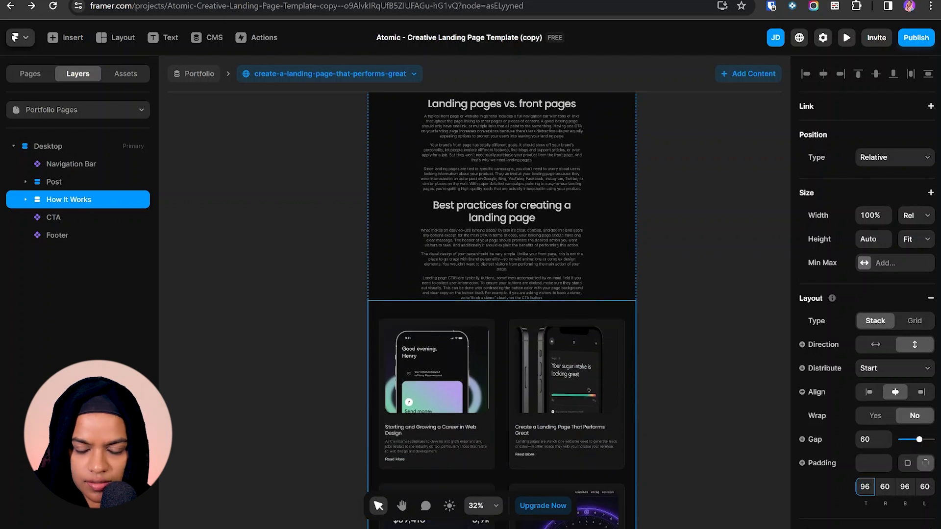
- Copy the Post's Title text into the How It Works Container and place it above the Collection List
{"action": "scroll", "coordinate": [480, 205], "scroll_direction": "up", "scroll_amount": 6}
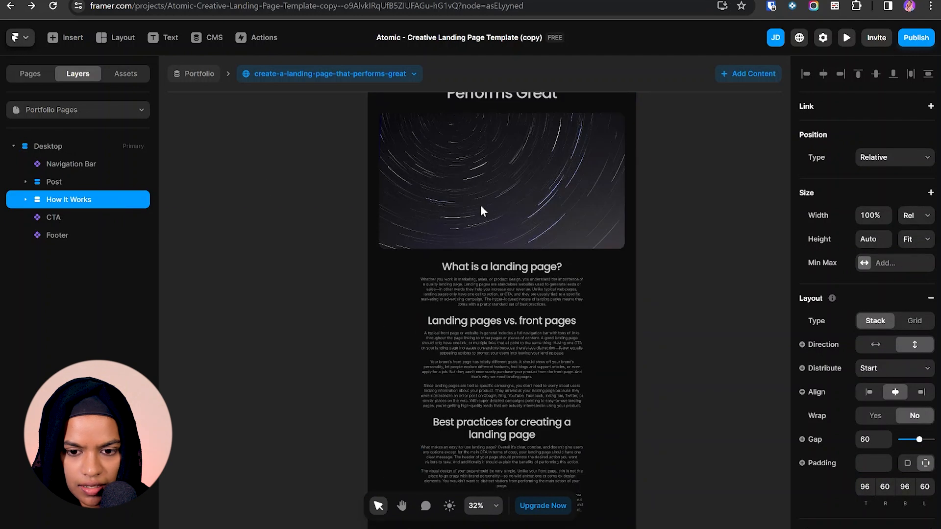
{"action": "left_click", "coordinate": [496, 190]}
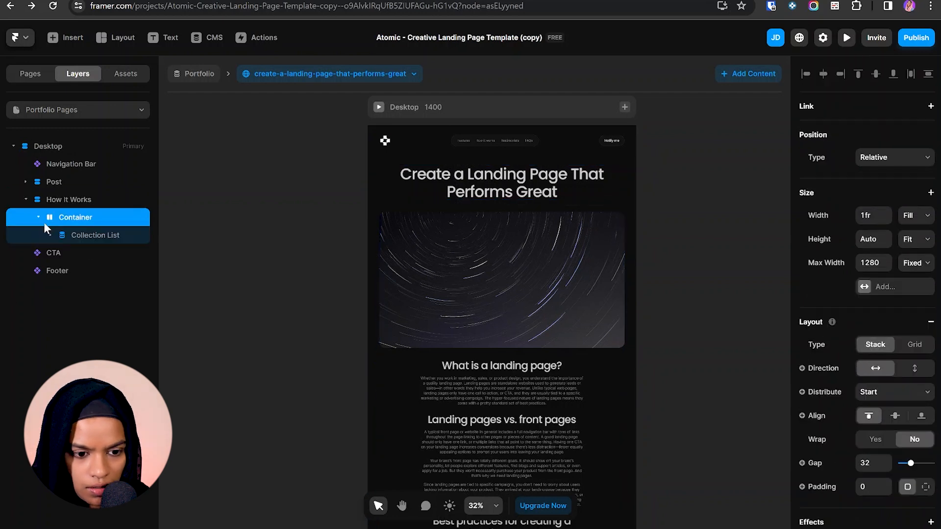
{"action": "key", "text": "ctrl+v"}
{"action": "left_click_drag", "start_coordinate": [79, 253], "coordinate": [80, 220]}
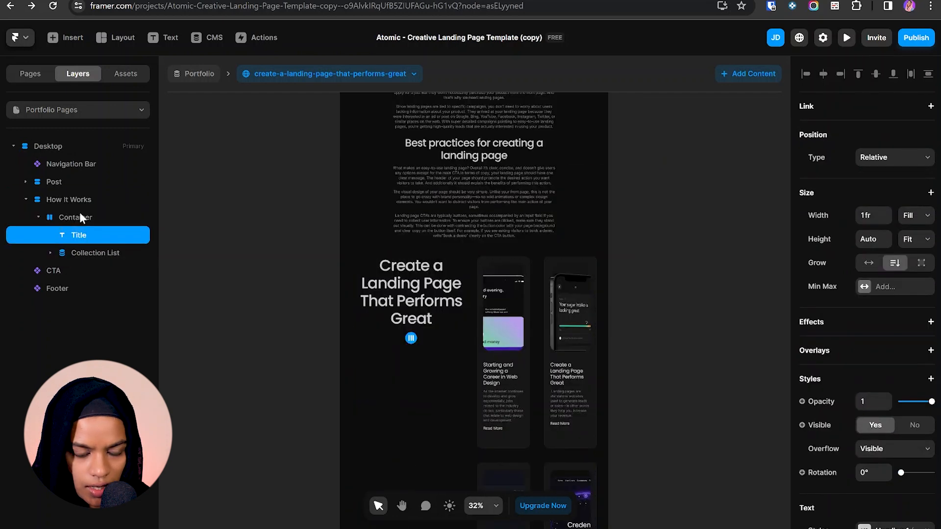
- Set the How It Works Container's direction to vertical and open the text style choices for its Title
{"action": "left_click", "coordinate": [84, 217]}
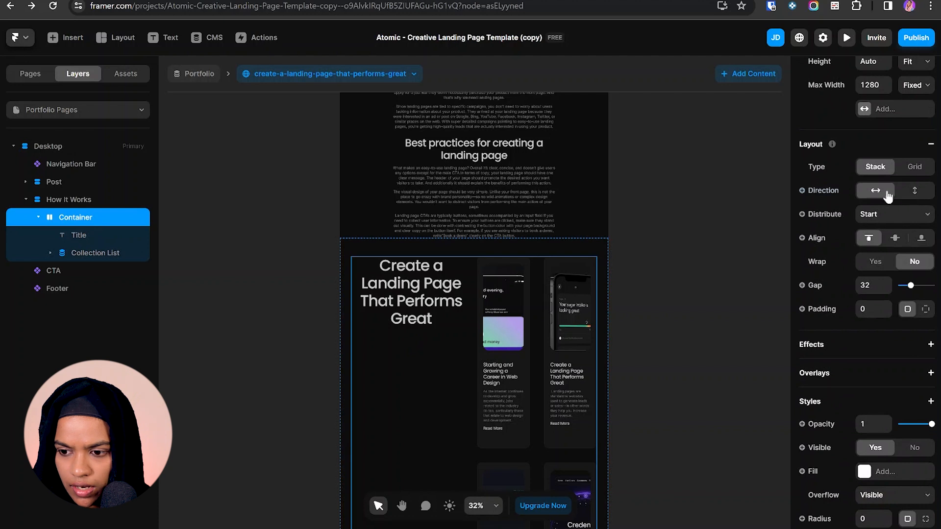
{"action": "left_click", "coordinate": [914, 191]}
{"action": "left_click", "coordinate": [877, 296]}
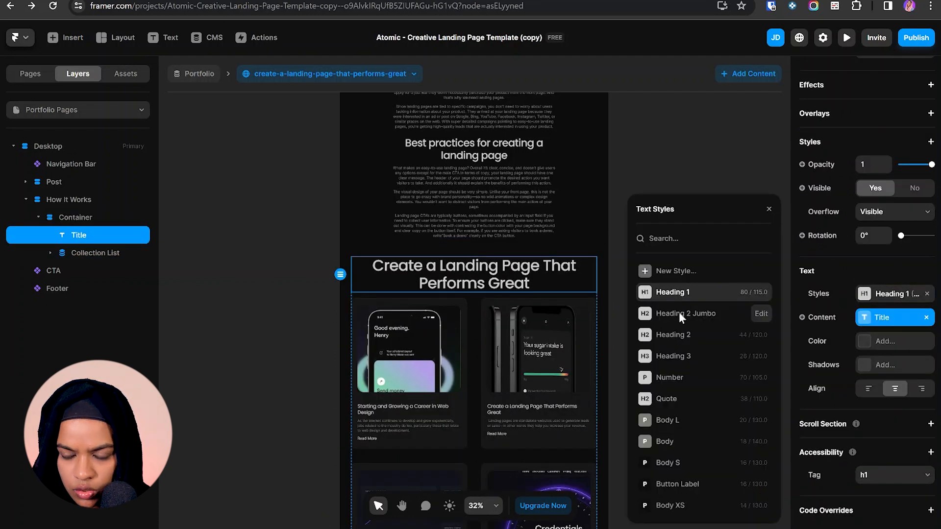
- Apply the Heading 2 text style to the How It Works section's title and align the text left
{"action": "left_click", "coordinate": [686, 335]}
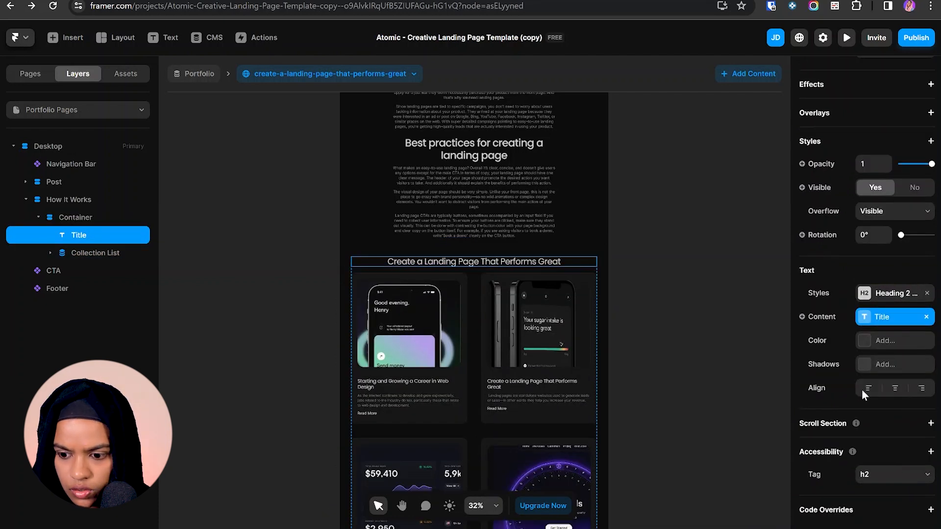
{"action": "left_click", "coordinate": [869, 390]}
{"action": "left_click", "coordinate": [736, 356]}
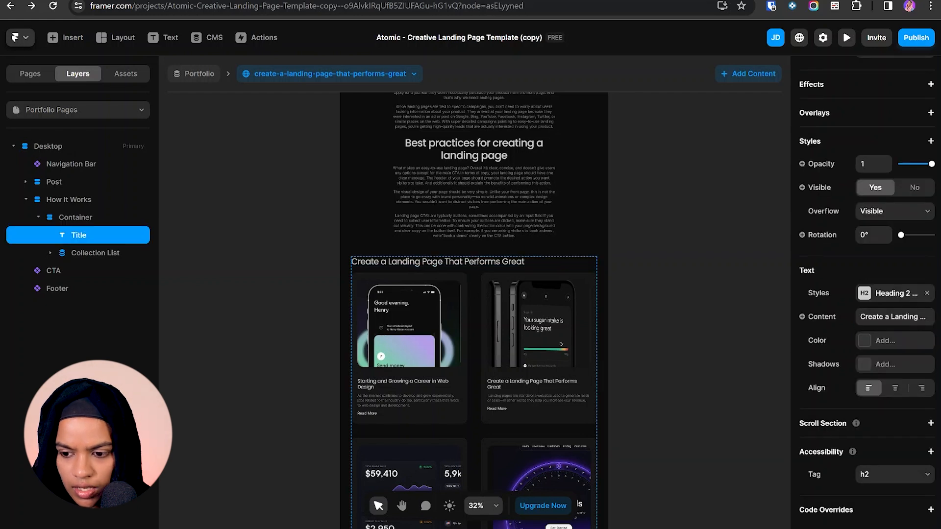
- Replace the section title's content with "Other Projects"
{"action": "left_click", "coordinate": [895, 318]}
{"action": "type", "text": "Other"}
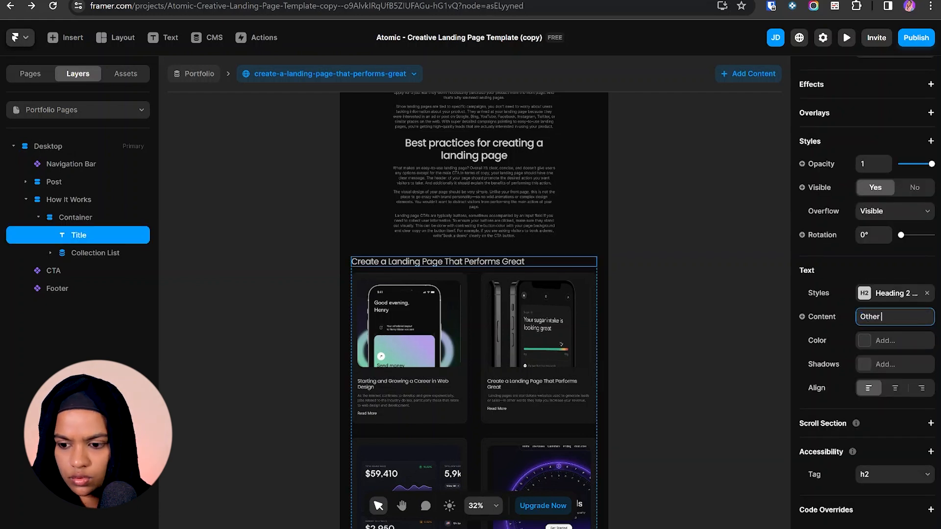
{"action": "type", "text": " Projects"}
- Limit the Collection List under Other Projects to 2 items and add a start offset of 1
{"action": "left_click", "coordinate": [575, 332]}
{"action": "scroll", "coordinate": [469, 363], "scroll_direction": "down", "scroll_amount": 2}
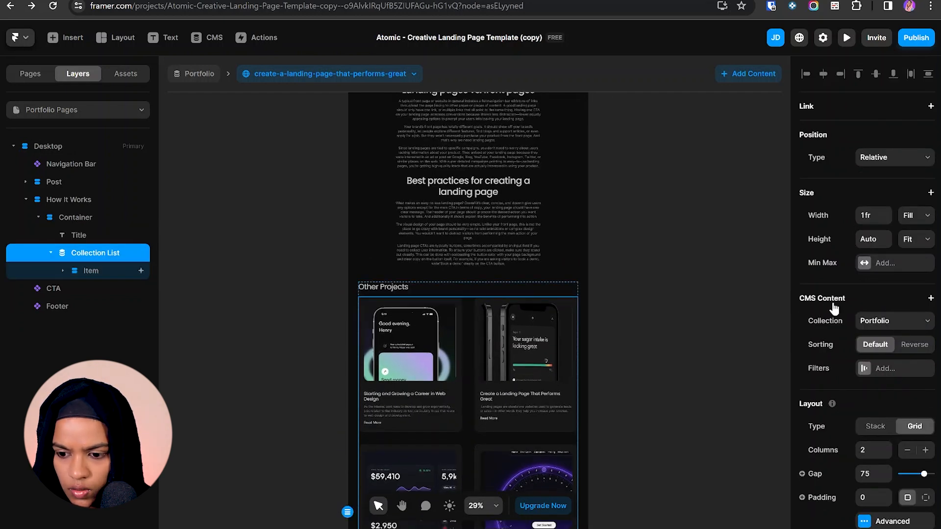
{"action": "left_click", "coordinate": [931, 299]}
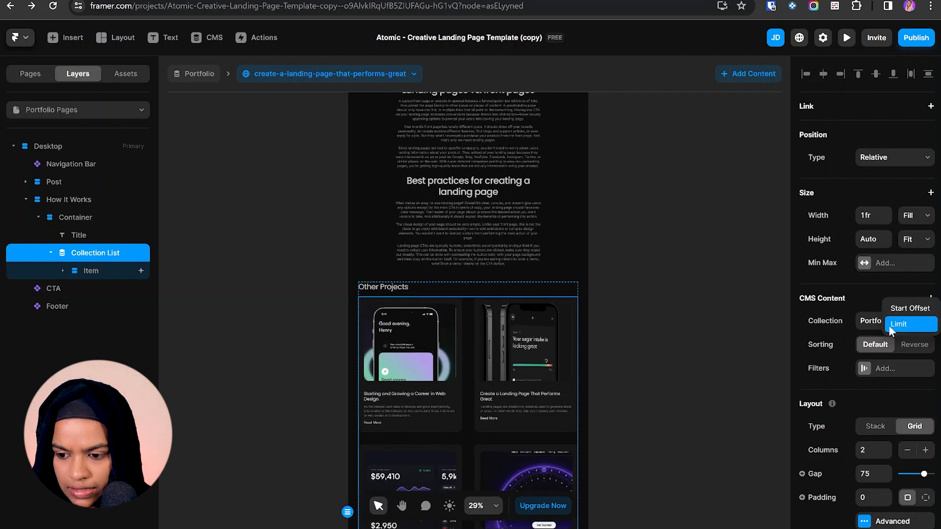
{"action": "left_click", "coordinate": [898, 324]}
{"action": "left_click", "coordinate": [931, 298]}
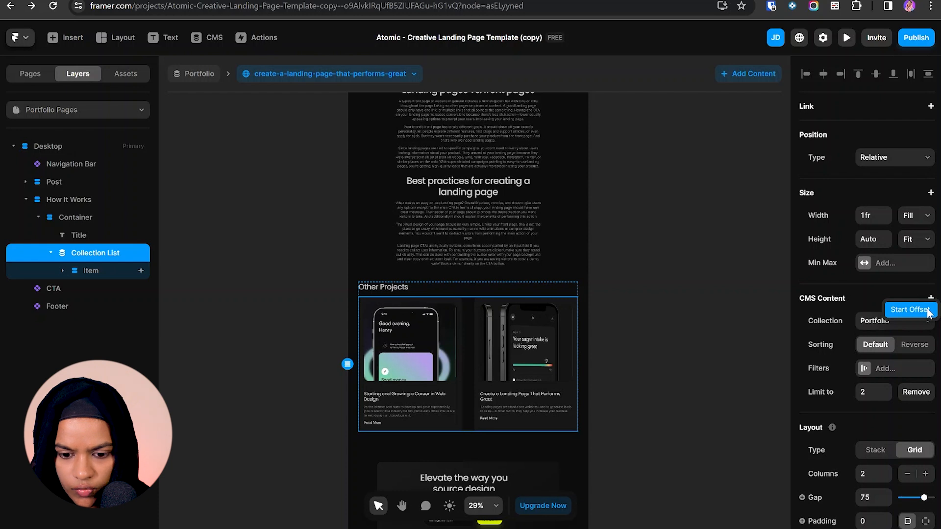
{"action": "left_click", "coordinate": [686, 332]}
- Check the Other Projects section on the how-can-designers-prepare-for-the-future, building-a-navigation-component and how-to-create-an-effective-design-portfolio items
{"action": "scroll", "coordinate": [480, 347], "scroll_direction": "up", "scroll_amount": 7}
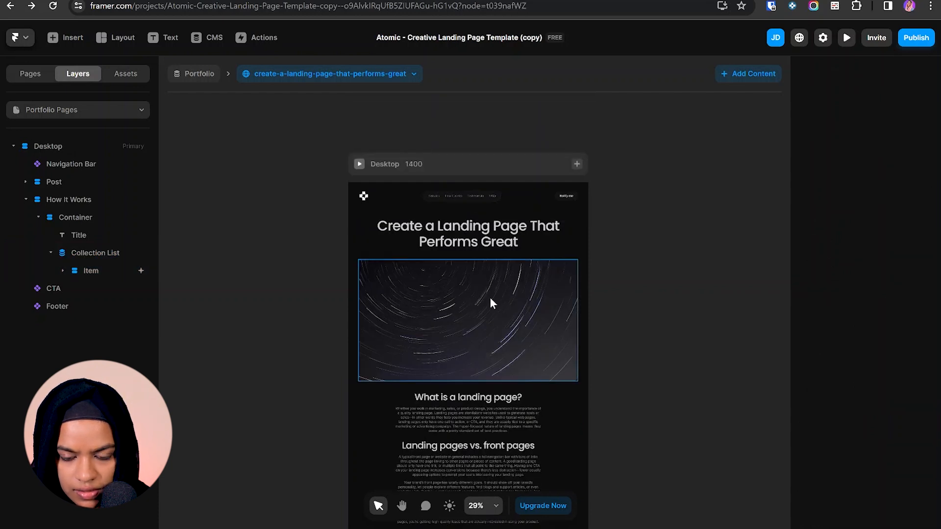
{"action": "scroll", "coordinate": [495, 309], "scroll_direction": "down", "scroll_amount": 7}
{"action": "left_click", "coordinate": [330, 78]}
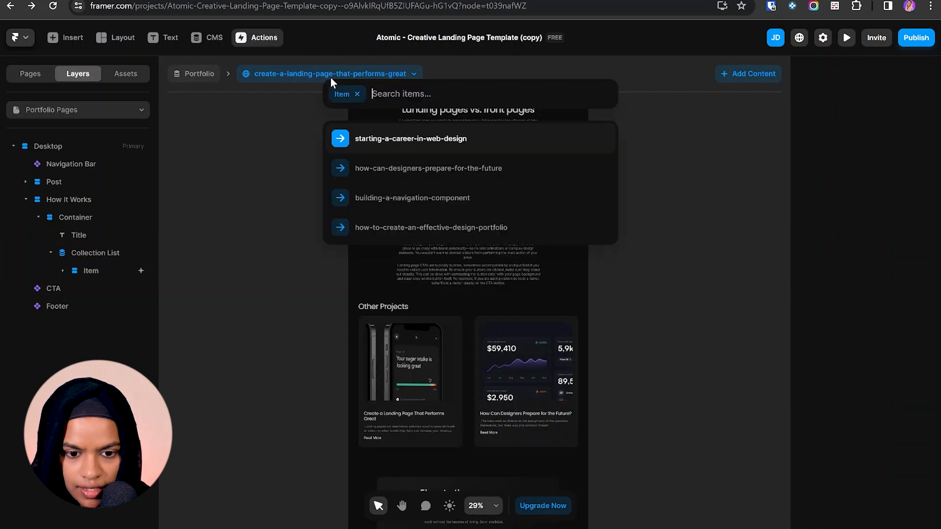
{"action": "left_click", "coordinate": [380, 169]}
{"action": "scroll", "coordinate": [448, 289], "scroll_direction": "down", "scroll_amount": 5}
{"action": "left_click", "coordinate": [344, 74]}
{"action": "left_click", "coordinate": [387, 198]}
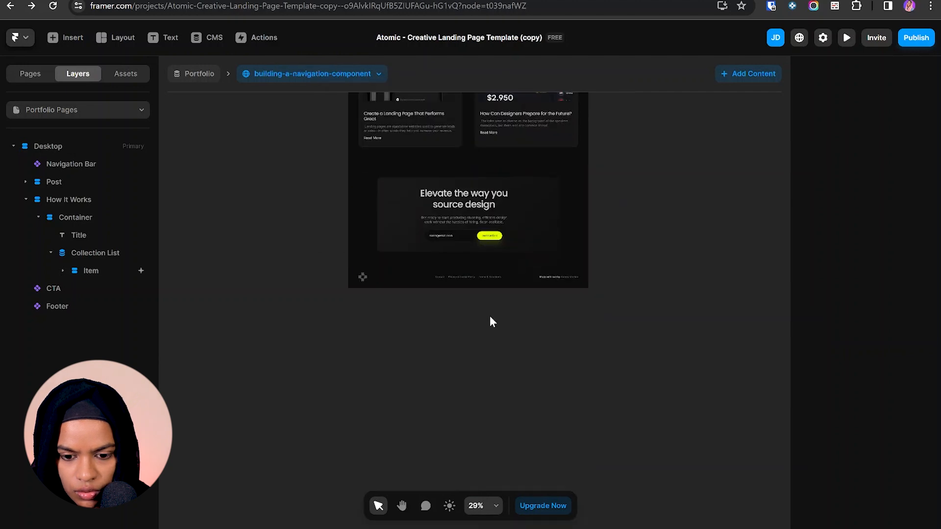
{"action": "scroll", "coordinate": [487, 319], "scroll_direction": "up", "scroll_amount": 3}
{"action": "left_click", "coordinate": [345, 78]}
{"action": "left_click", "coordinate": [404, 228]}
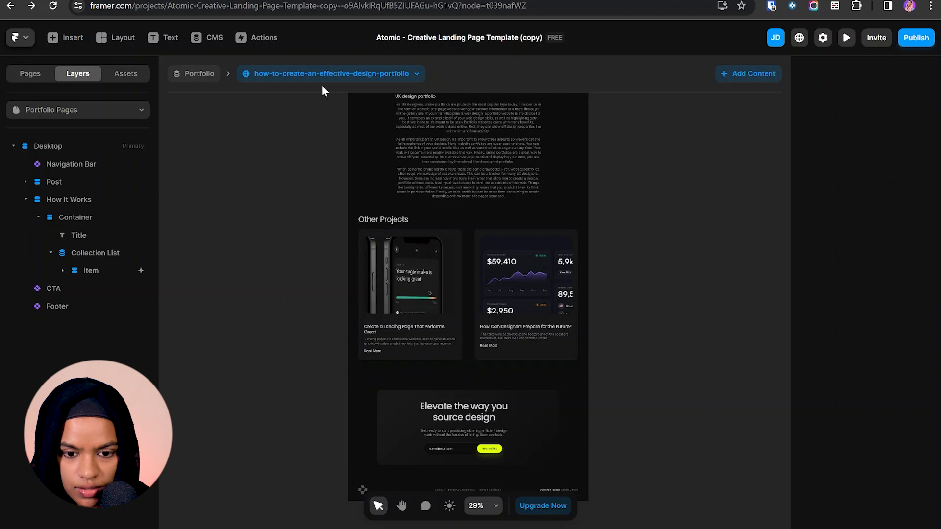
- Add a filter to the Other Projects Collection List where Title Doesn't Equal the current page's Title variable
{"action": "left_click", "coordinate": [476, 294]}
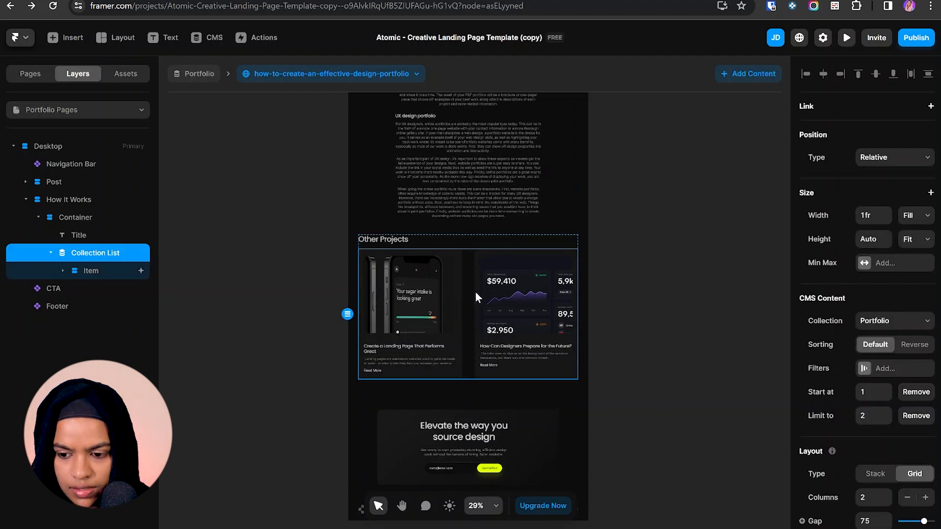
{"action": "left_click", "coordinate": [865, 369]}
{"action": "left_click", "coordinate": [733, 402]}
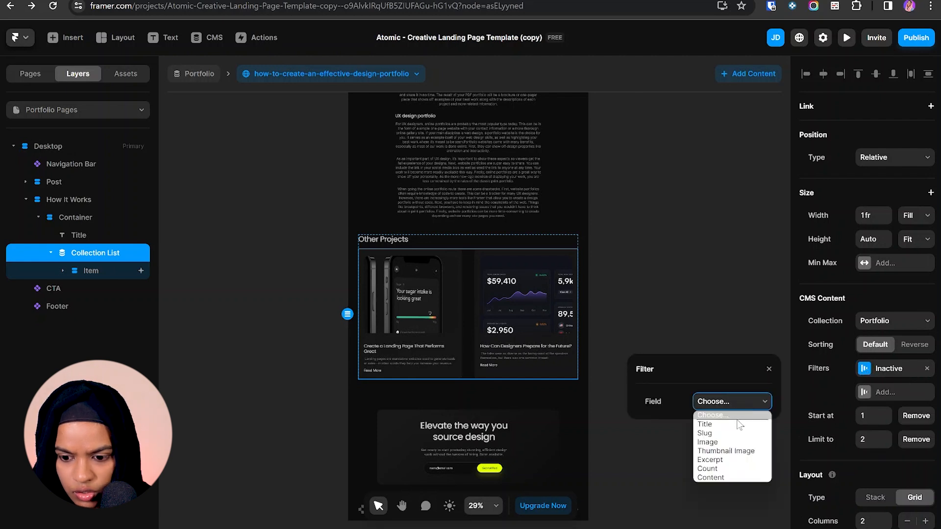
{"action": "left_click", "coordinate": [726, 415]}
{"action": "left_click", "coordinate": [729, 427]}
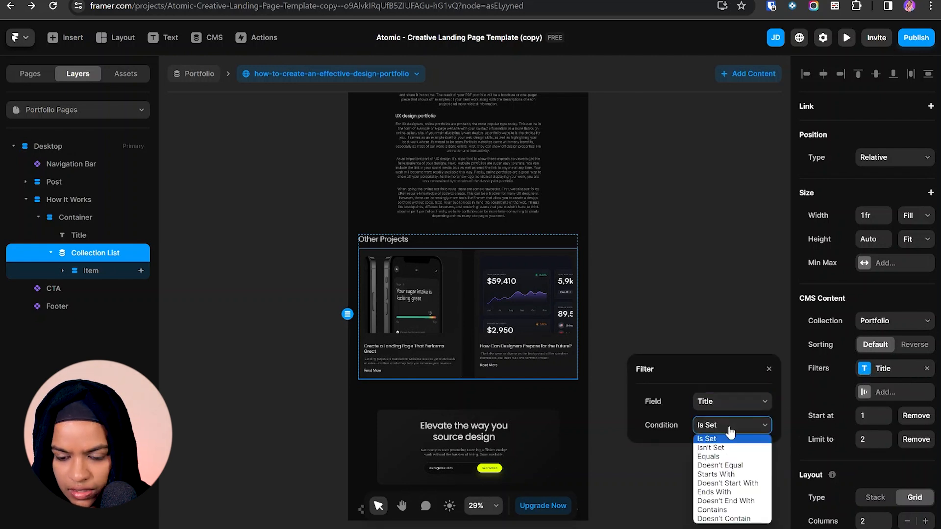
{"action": "left_click", "coordinate": [736, 465]}
{"action": "left_click", "coordinate": [670, 457]}
{"action": "mouse_move", "coordinate": [677, 469]}
{"action": "left_click", "coordinate": [609, 469]}
- Compare the how-to-create-an-effective-design-portfolio page's title with the projects listed under Other Projects
{"action": "scroll", "coordinate": [490, 226], "scroll_direction": "up", "scroll_amount": 5}
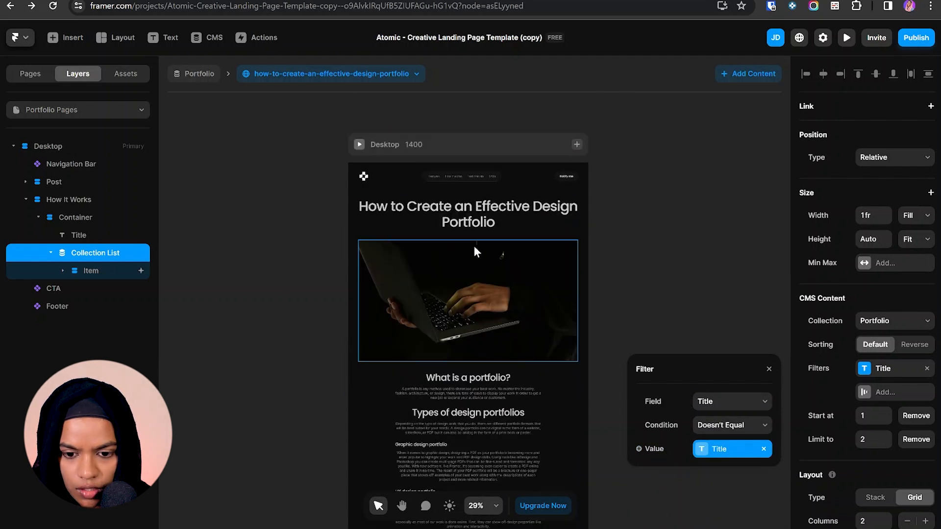
{"action": "scroll", "coordinate": [495, 305], "scroll_direction": "down", "scroll_amount": 10}
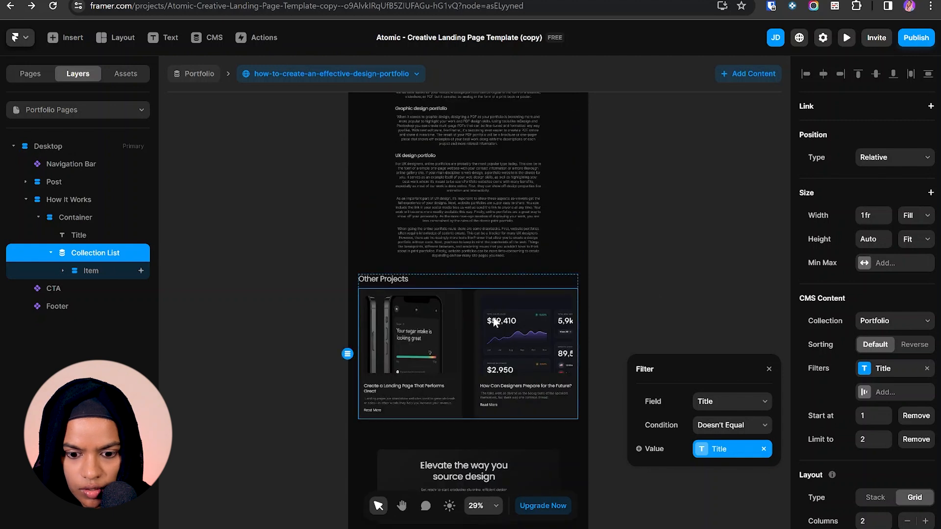
{"action": "scroll", "coordinate": [495, 322], "scroll_direction": "up", "scroll_amount": 12}
{"action": "scroll", "coordinate": [495, 322], "scroll_direction": "down", "scroll_amount": 12}
{"action": "scroll", "coordinate": [494, 322], "scroll_direction": "up", "scroll_amount": 2}
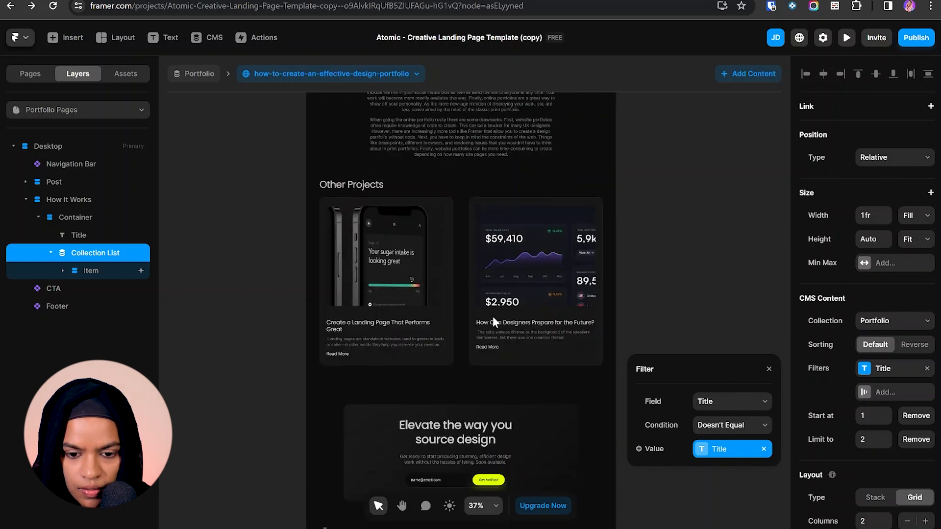
{"action": "scroll", "coordinate": [493, 316], "scroll_direction": "up", "scroll_amount": 10}
{"action": "scroll", "coordinate": [472, 223], "scroll_direction": "down", "scroll_amount": 6}
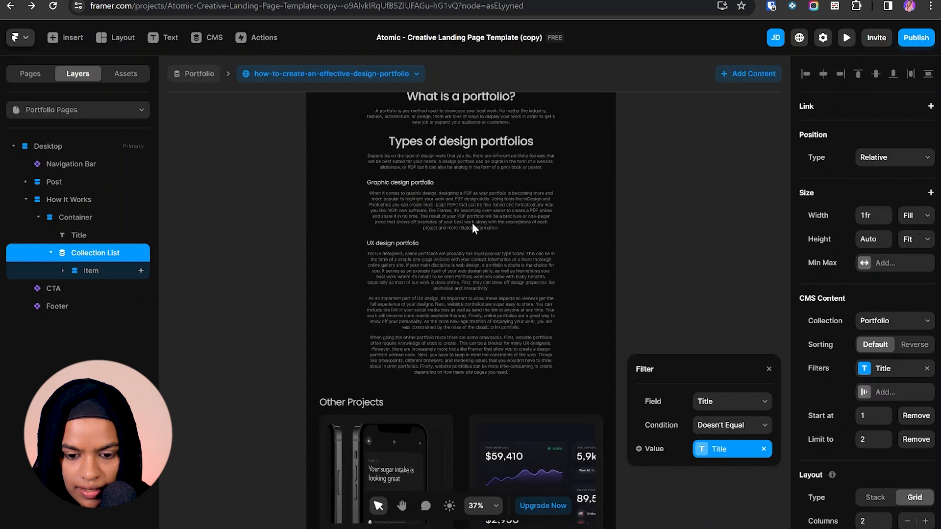
{"action": "scroll", "coordinate": [472, 223], "scroll_direction": "down", "scroll_amount": 2}
- Preview the create-a-landing-page-that-performs-great item and check which projects its Other Projects section lists
{"action": "left_click", "coordinate": [369, 74]}
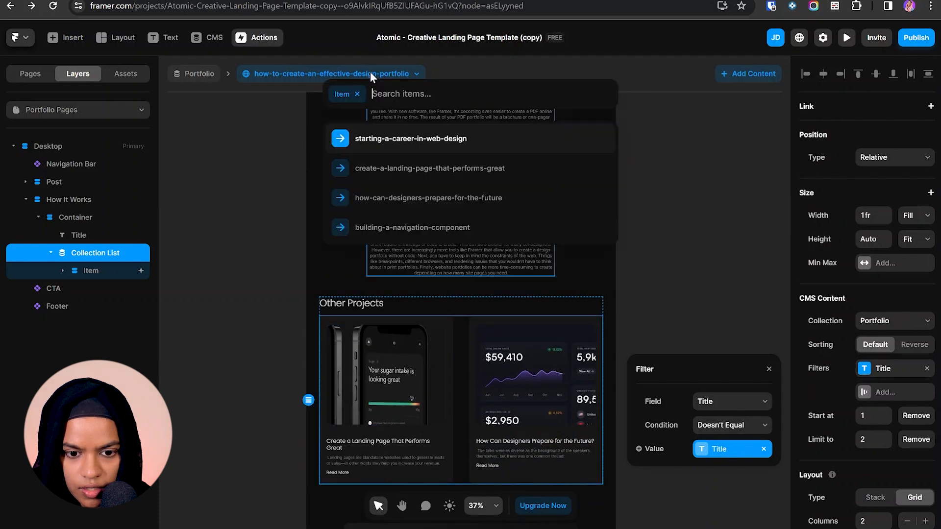
{"action": "left_click", "coordinate": [393, 169]}
{"action": "scroll", "coordinate": [458, 277], "scroll_direction": "down", "scroll_amount": 10}
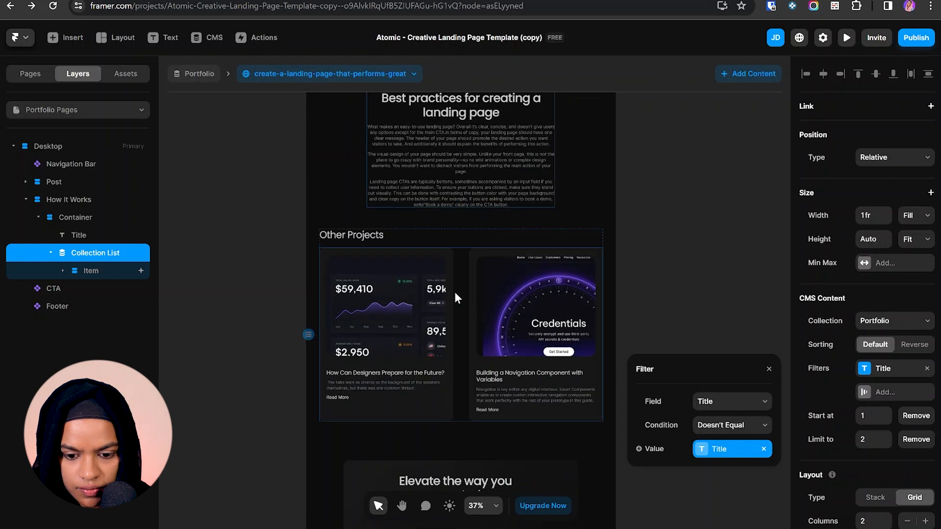
{"action": "scroll", "coordinate": [473, 339], "scroll_direction": "up", "scroll_amount": 4}
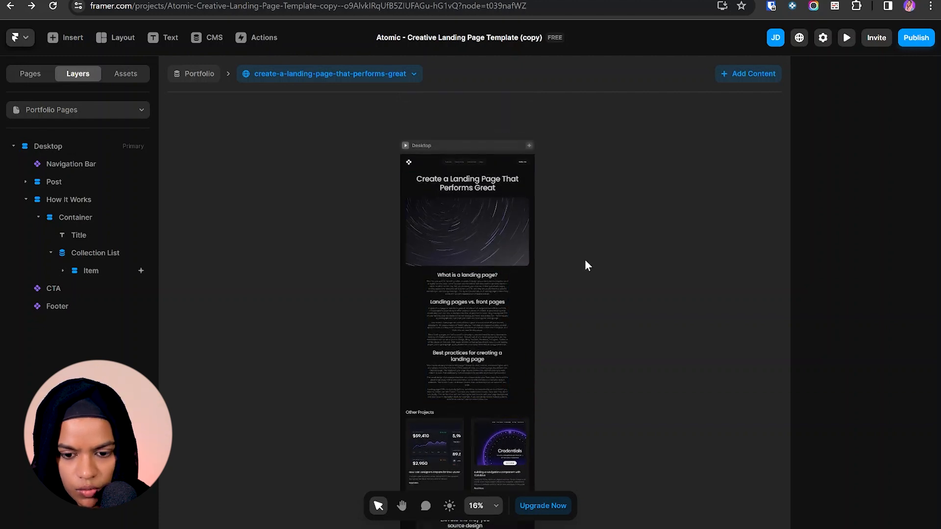
- Look over the site's Home, /about, /contact, /portfolio and Portfolio Pages layouts
{"action": "left_click", "coordinate": [78, 110]}
{"action": "left_click", "coordinate": [52, 151]}
{"action": "left_click", "coordinate": [494, 288]}
{"action": "scroll", "coordinate": [493, 283], "scroll_direction": "up", "scroll_amount": 4}
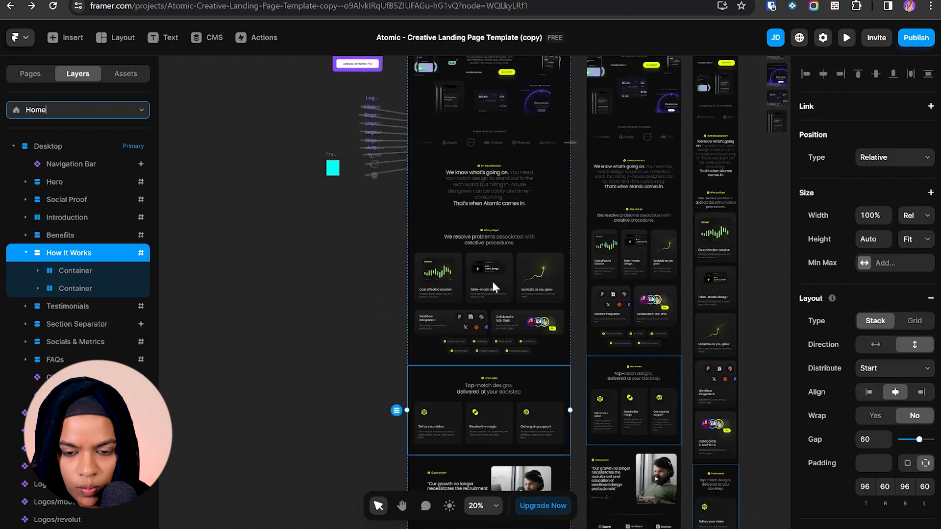
{"action": "scroll", "coordinate": [479, 335], "scroll_direction": "up", "scroll_amount": 2}
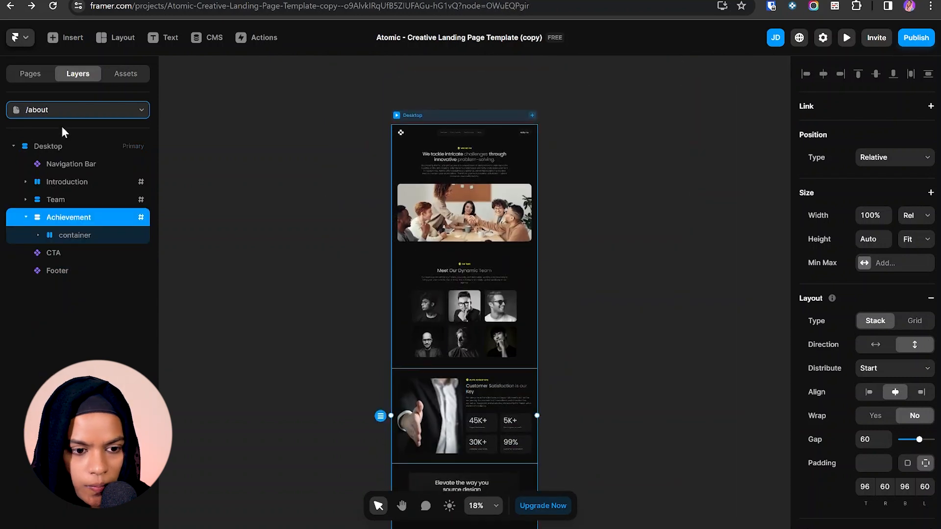
{"action": "left_click", "coordinate": [49, 110]}
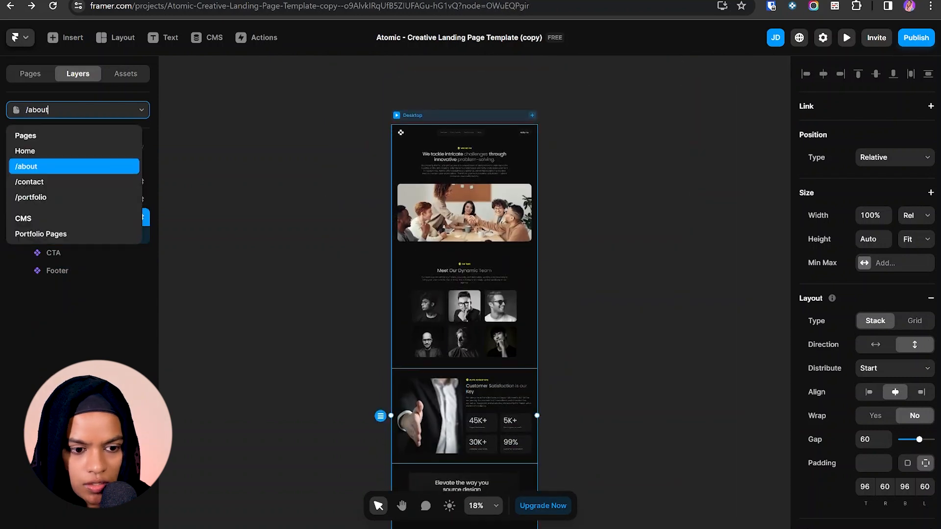
{"action": "left_click", "coordinate": [39, 181]}
{"action": "left_click", "coordinate": [54, 110]}
{"action": "left_click", "coordinate": [42, 197]}
{"action": "scroll", "coordinate": [462, 281], "scroll_direction": "down", "scroll_amount": 2}
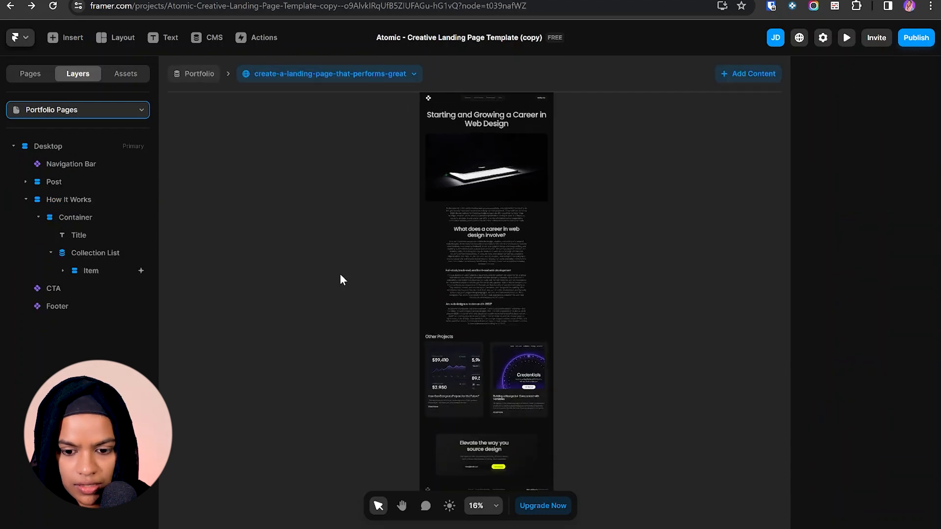
- Open the Home page's Navigation Bar component for editing
{"action": "left_click", "coordinate": [30, 74]}
{"action": "left_click", "coordinate": [58, 130]}
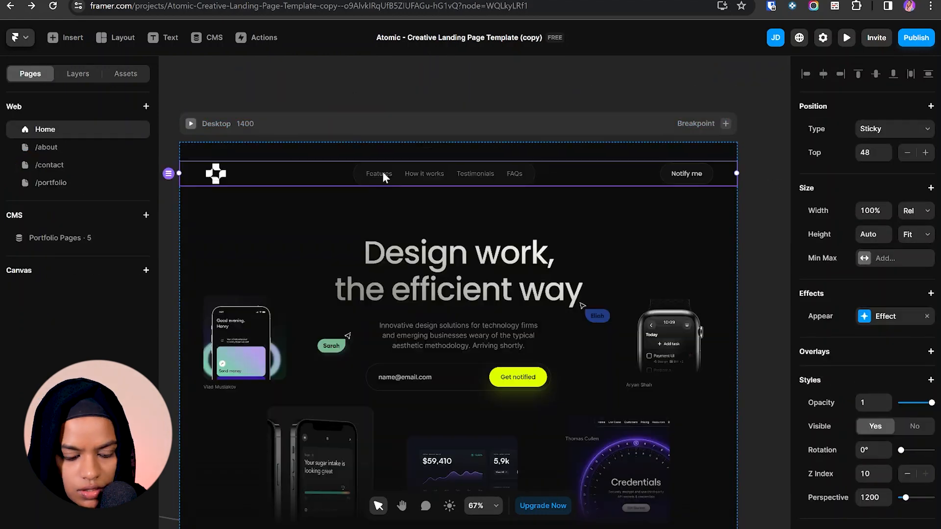
{"action": "scroll", "coordinate": [382, 173], "scroll_direction": "up", "scroll_amount": 3}
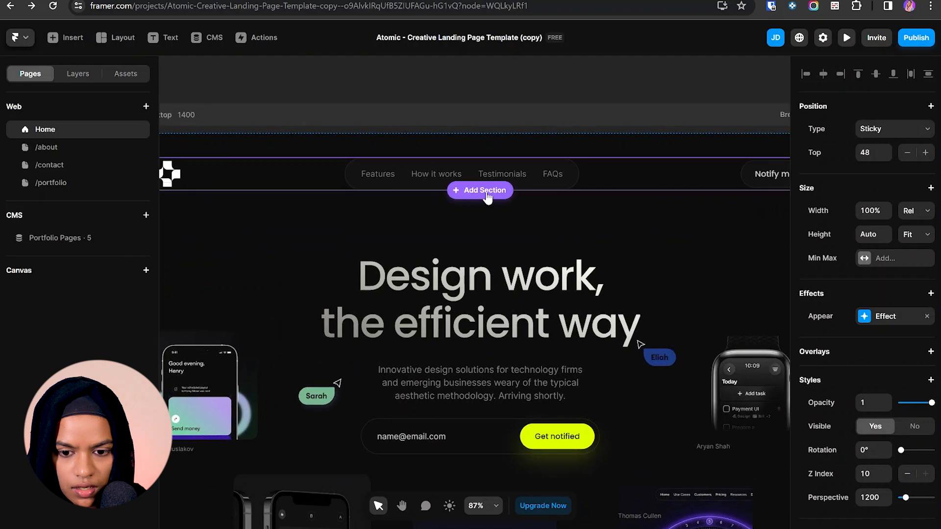
{"action": "double_click", "coordinate": [391, 183]}
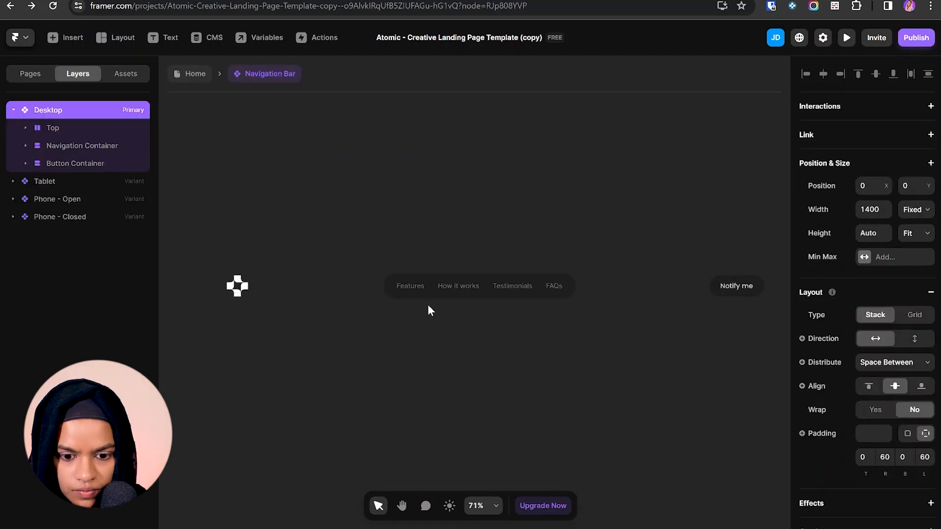
- Change the text of the Features link in the desktop navigation bar to "Home"
{"action": "scroll", "coordinate": [428, 305], "scroll_direction": "up", "scroll_amount": 4}
{"action": "left_click", "coordinate": [415, 284]}
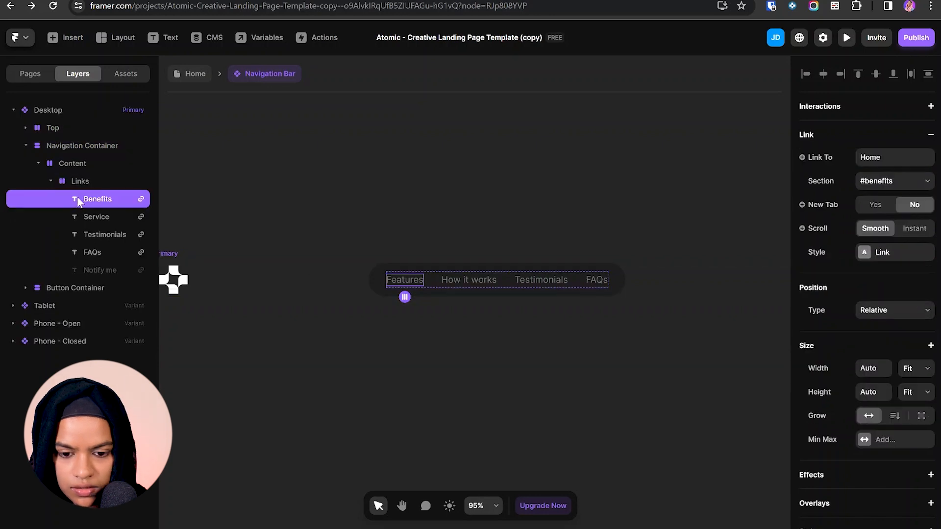
{"action": "scroll", "coordinate": [930, 378], "scroll_direction": "down", "scroll_amount": 5}
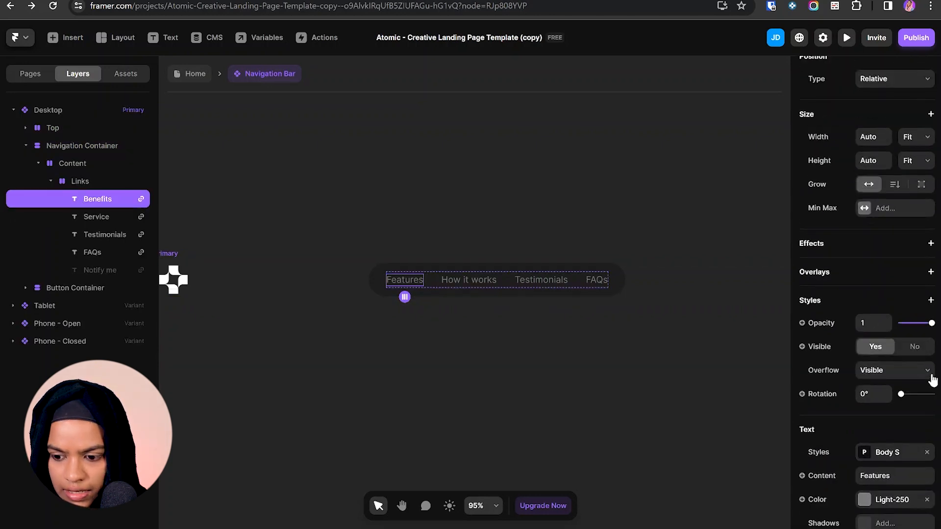
{"action": "left_click", "coordinate": [885, 471]}
{"action": "type", "text": "Home"}
- Change the text of the How it works link in the desktop navigation bar to "About"
{"action": "left_click", "coordinate": [467, 281]}
{"action": "scroll", "coordinate": [914, 506], "scroll_direction": "down", "scroll_amount": 5}
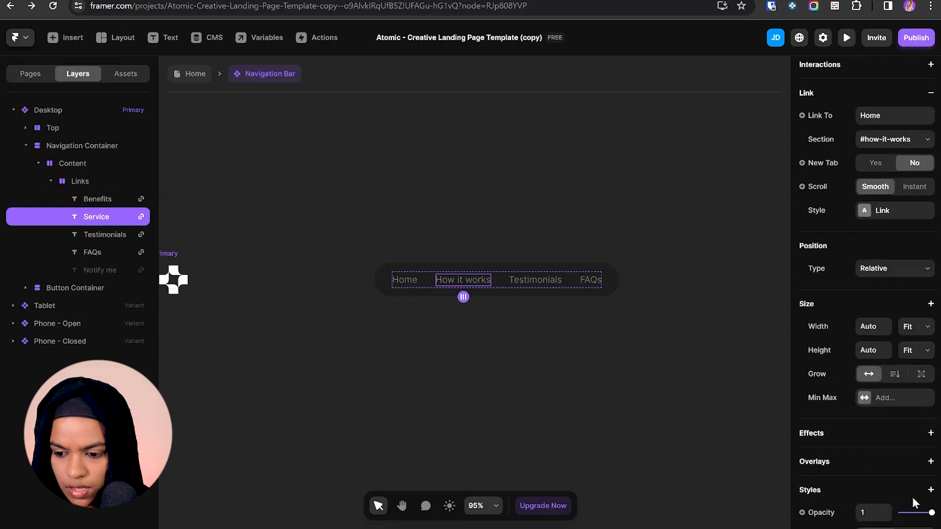
{"action": "left_click", "coordinate": [886, 471]}
{"action": "type", "text": "A"}
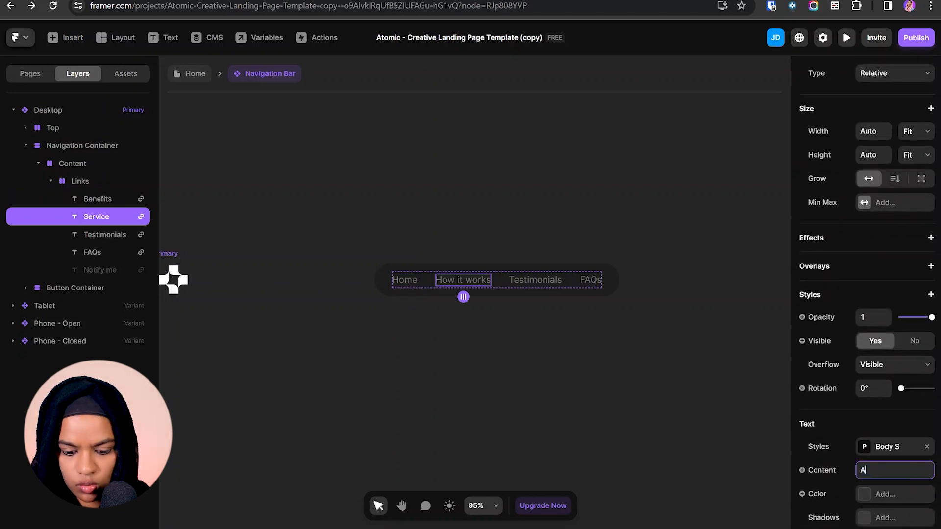
{"action": "type", "text": "bout"}
- Change the text of the Testimonials link in the desktop navigation bar to "Portfolio"
{"action": "left_click", "coordinate": [520, 279]}
{"action": "scroll", "coordinate": [907, 439], "scroll_direction": "down", "scroll_amount": 1}
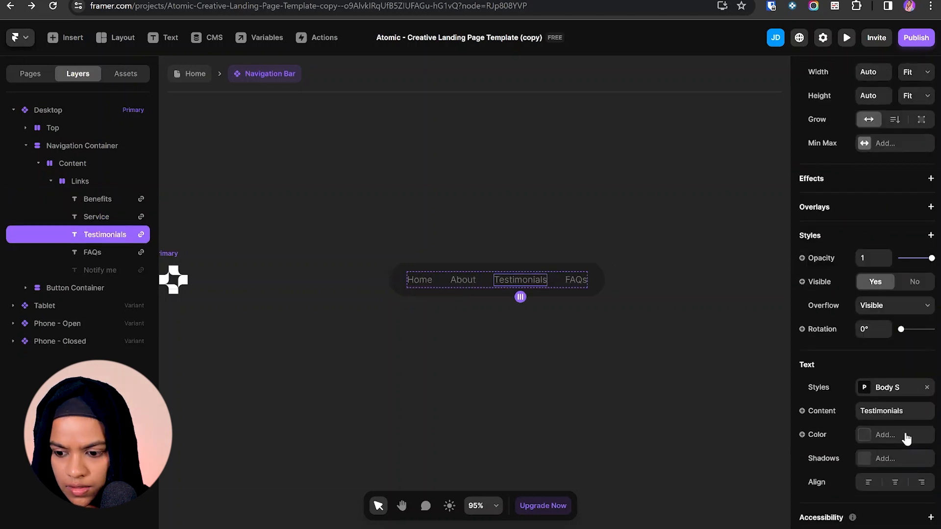
{"action": "left_click", "coordinate": [890, 412]}
{"action": "type", "text": "Portfolio"}
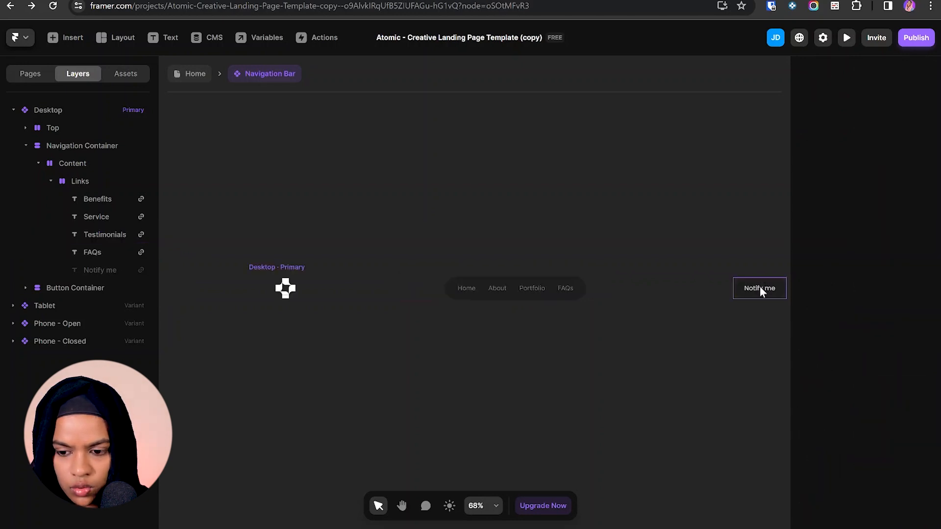
- Delete the FAQs link from the desktop navigation bar
{"action": "left_click", "coordinate": [565, 288]}
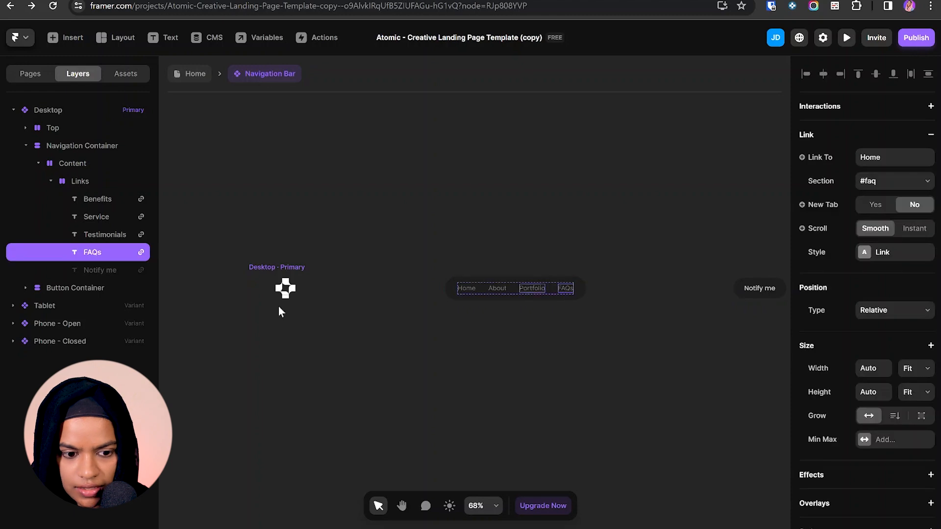
{"action": "key", "text": "Delete"}
- Set the section target of the Home link in the desktop navigation bar to None
{"action": "left_click", "coordinate": [97, 199]}
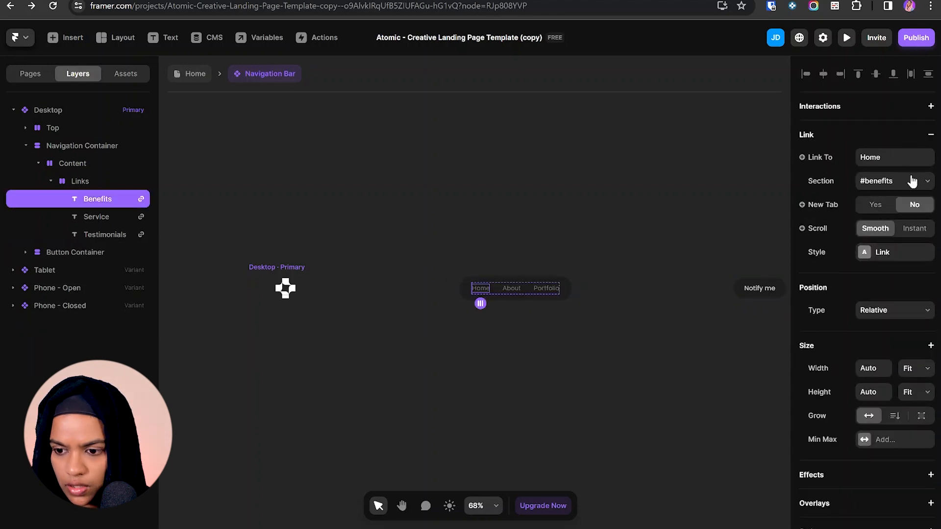
{"action": "left_click", "coordinate": [892, 181]}
{"action": "left_click", "coordinate": [888, 194]}
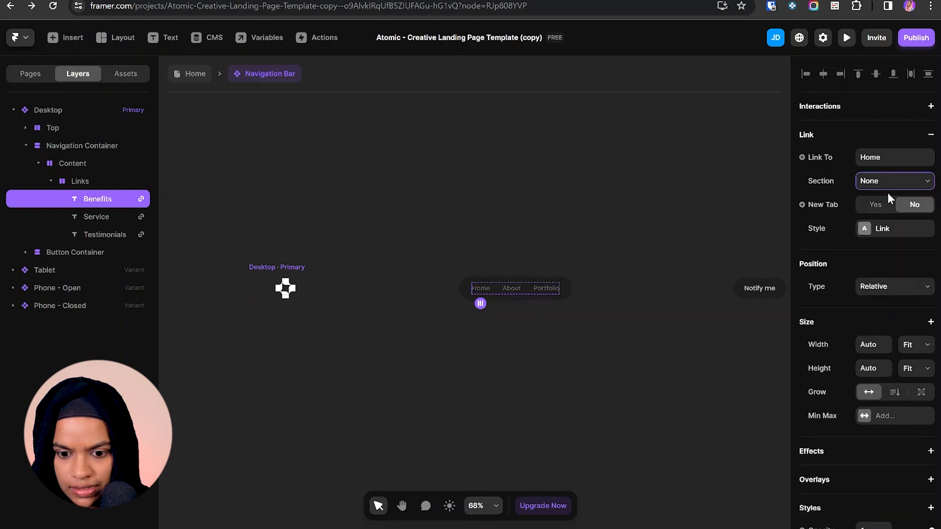
- Point the About link in the desktop navigation bar to the /about page
{"action": "left_click", "coordinate": [515, 289]}
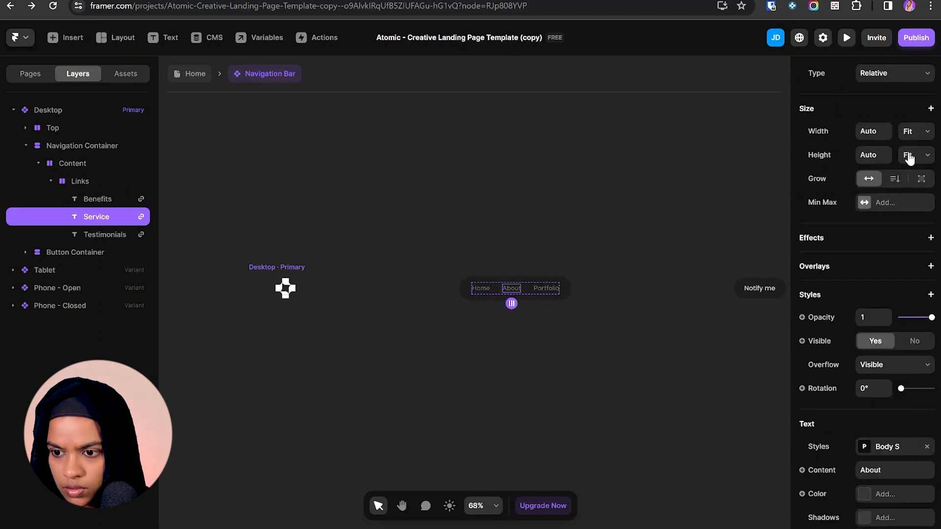
{"action": "scroll", "coordinate": [909, 158], "scroll_direction": "up", "scroll_amount": 5}
{"action": "left_click", "coordinate": [895, 157]}
{"action": "left_click", "coordinate": [858, 214]}
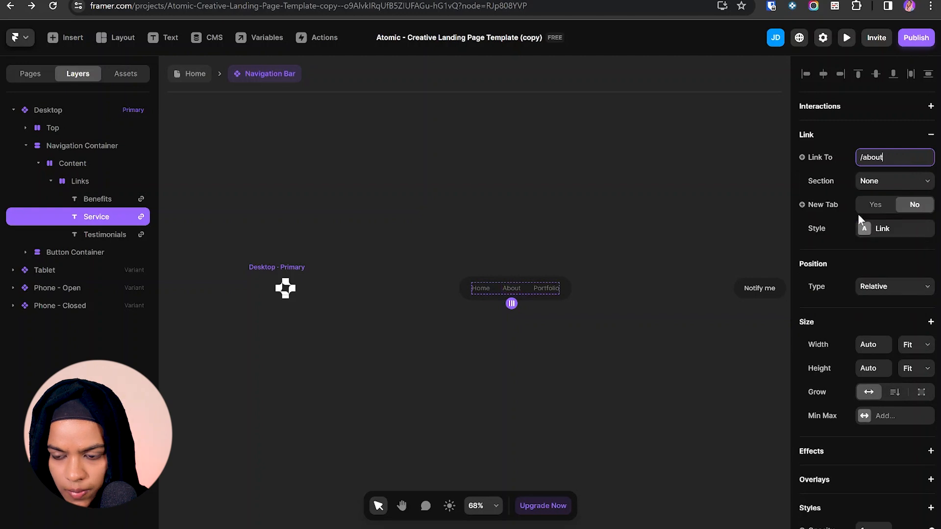
- Point the Portfolio link in the desktop navigation bar to the /portfolio page
{"action": "left_click", "coordinate": [546, 288]}
{"action": "scroll", "coordinate": [884, 210], "scroll_direction": "up", "scroll_amount": 6}
{"action": "left_click", "coordinate": [877, 157]}
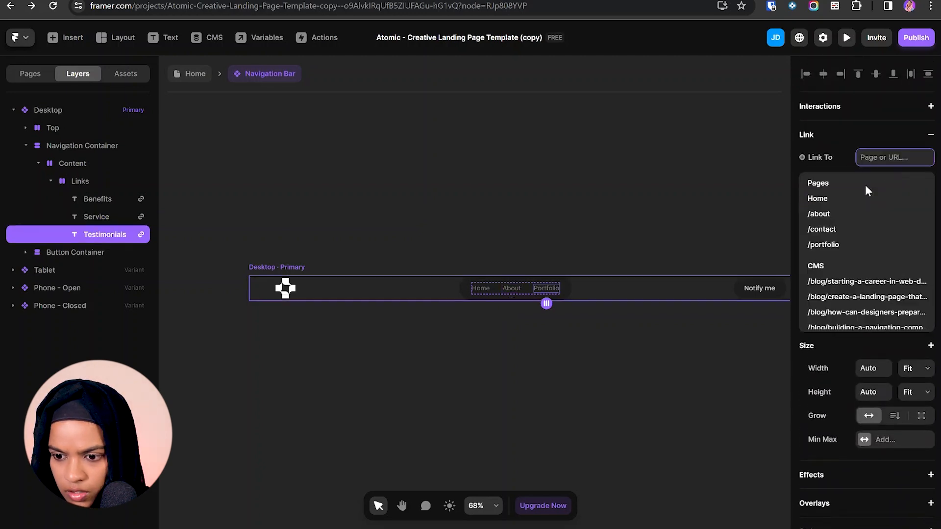
{"action": "left_click", "coordinate": [841, 245]}
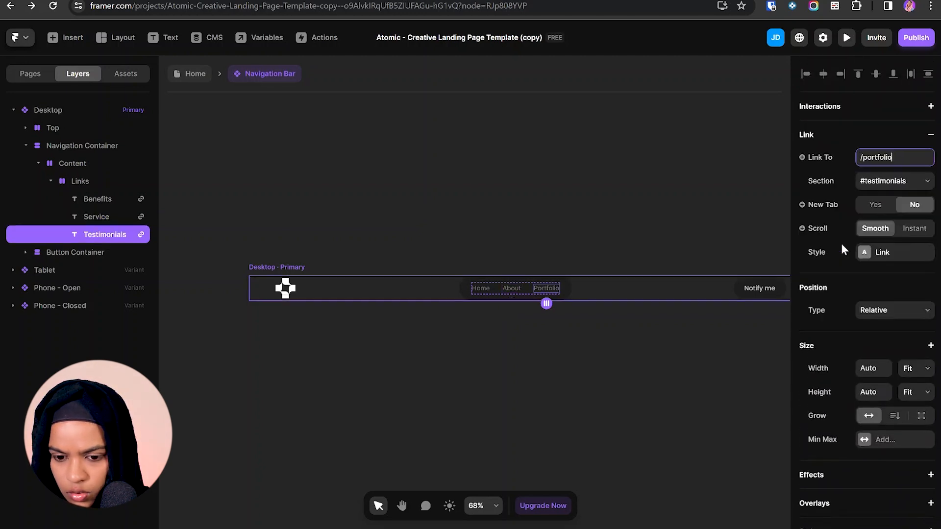
{"action": "left_click", "coordinate": [669, 397]}
- Change the text of the Notify me button in the desktop navigation bar to "Contact Us"
{"action": "scroll", "coordinate": [699, 303], "scroll_direction": "up", "scroll_amount": 5}
{"action": "left_click", "coordinate": [701, 294]}
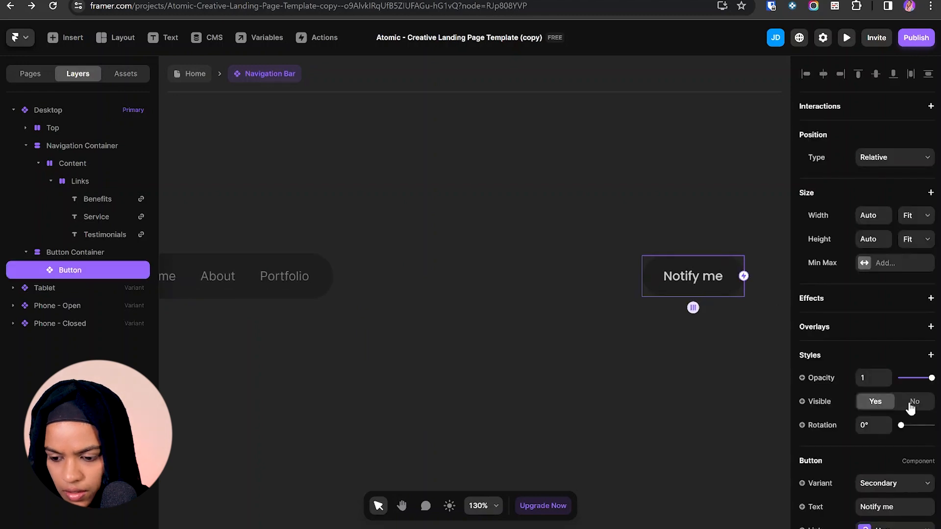
{"action": "scroll", "coordinate": [911, 407], "scroll_direction": "down", "scroll_amount": 2}
{"action": "left_click", "coordinate": [882, 427]}
{"action": "type", "text": "Contact"}
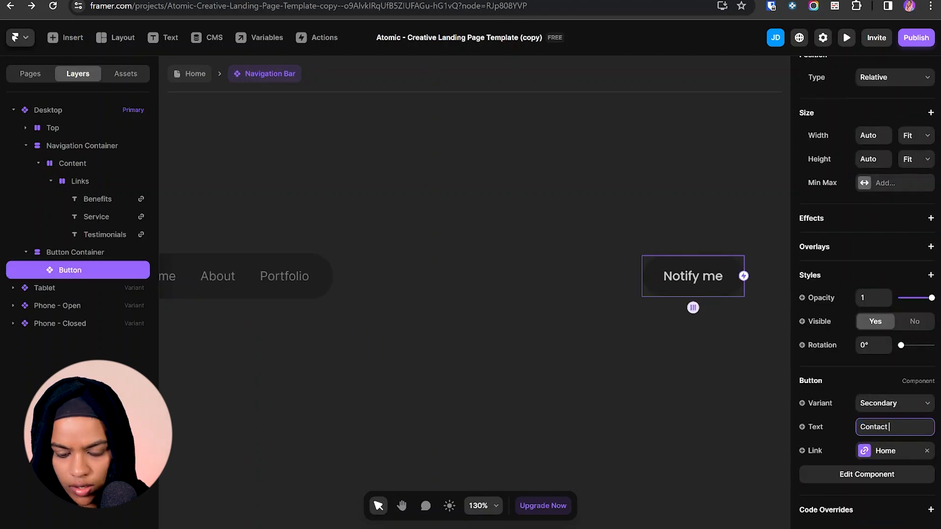
{"action": "key", "text": "Return"}
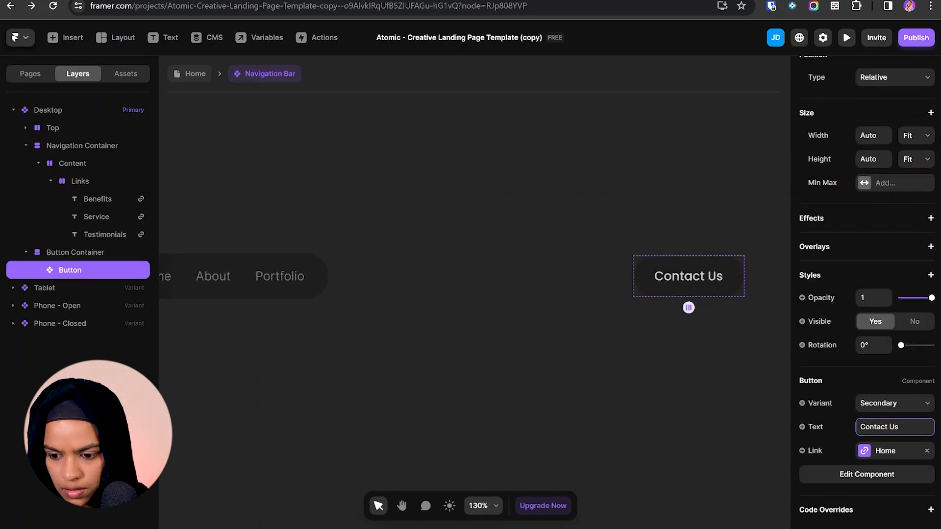
- Point the link of the Contact Us button in the desktop navigation bar to the /contact page
{"action": "left_click", "coordinate": [866, 451]}
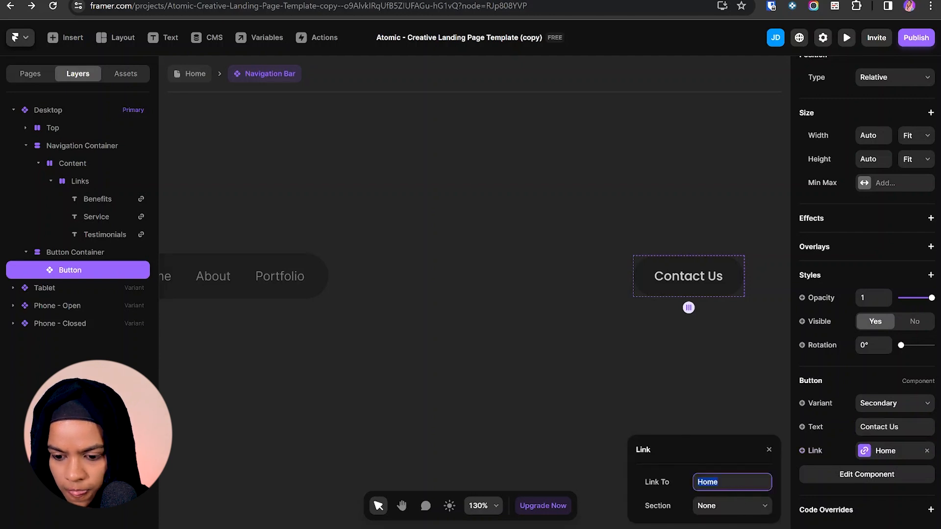
{"action": "key", "text": "BackSpace"}
{"action": "left_click", "coordinate": [734, 365]}
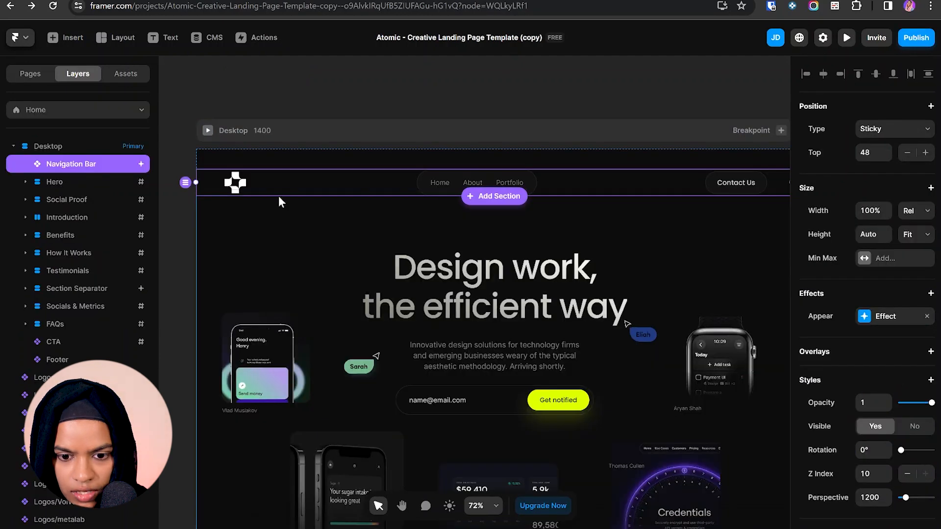
- Preview the site and test the About, Portfolio and Home navigation links, checking each page they open
{"action": "left_click", "coordinate": [846, 37]}
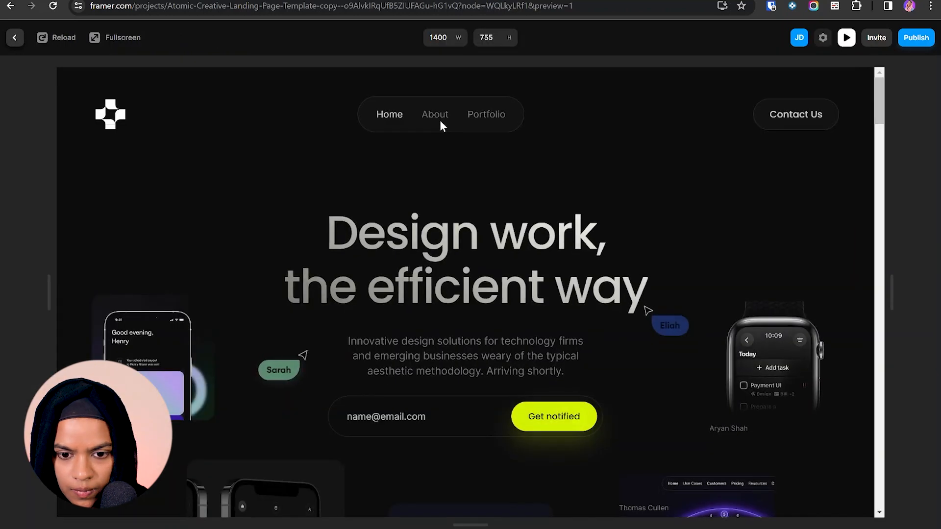
{"action": "left_click", "coordinate": [437, 120]}
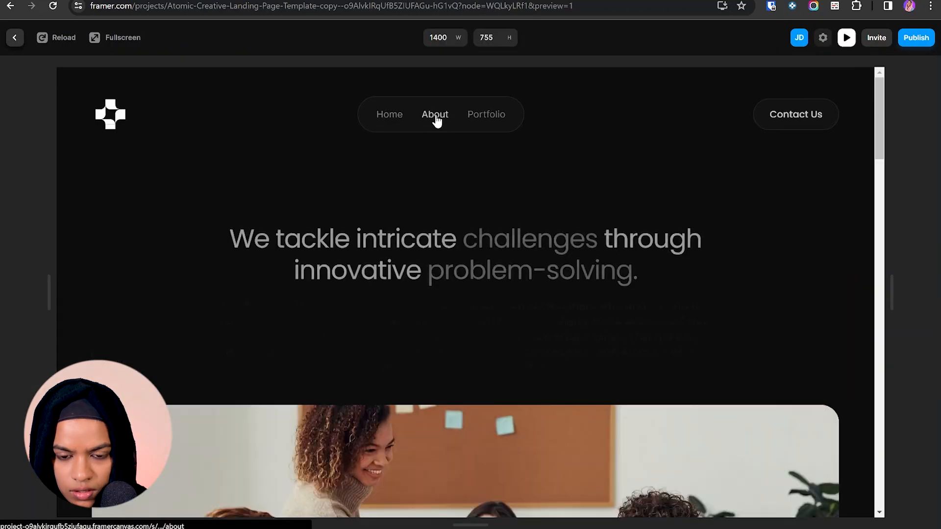
{"action": "scroll", "coordinate": [466, 294], "scroll_direction": "down", "scroll_amount": 15}
{"action": "scroll", "coordinate": [466, 294], "scroll_direction": "up", "scroll_amount": 5}
{"action": "left_click", "coordinate": [487, 120]}
{"action": "scroll", "coordinate": [487, 196], "scroll_direction": "down", "scroll_amount": 5}
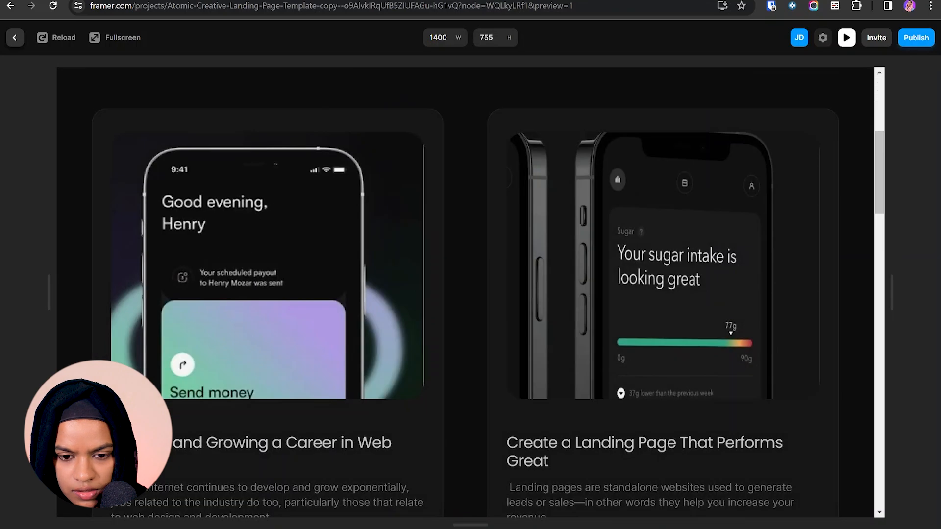
{"action": "scroll", "coordinate": [465, 295], "scroll_direction": "up", "scroll_amount": 5}
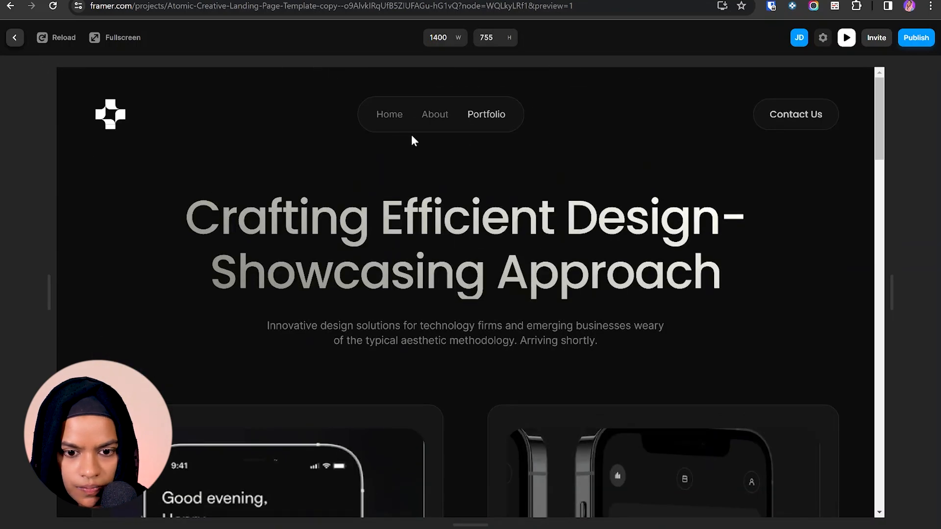
{"action": "left_click", "coordinate": [392, 114]}
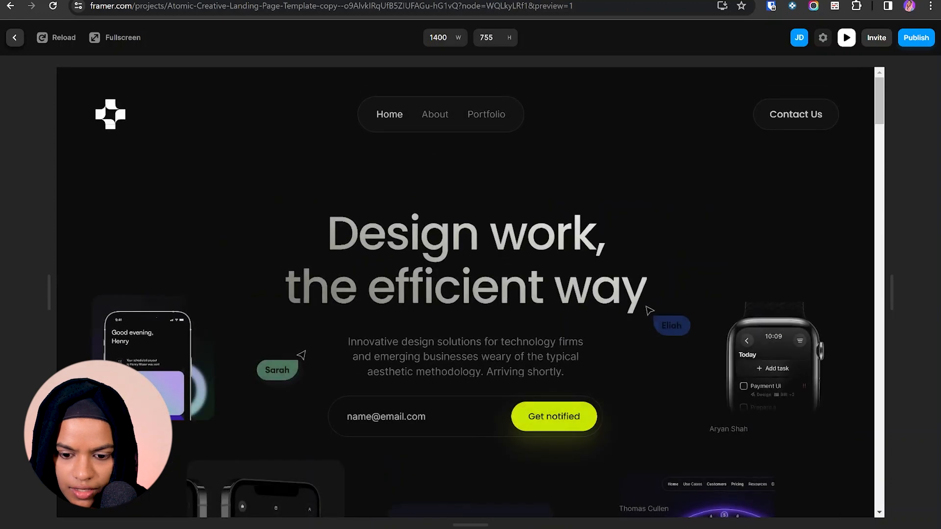
{"action": "left_click", "coordinate": [14, 38]}
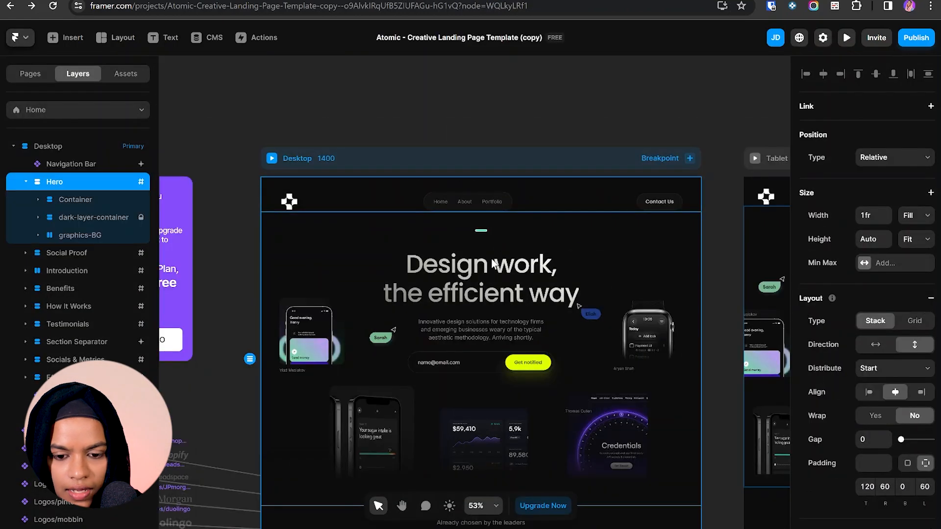
- Examine the project images around the hero heading and how their layers are structured
{"action": "scroll", "coordinate": [492, 263], "scroll_direction": "up", "scroll_amount": 2}
{"action": "scroll", "coordinate": [492, 263], "scroll_direction": "down", "scroll_amount": 2}
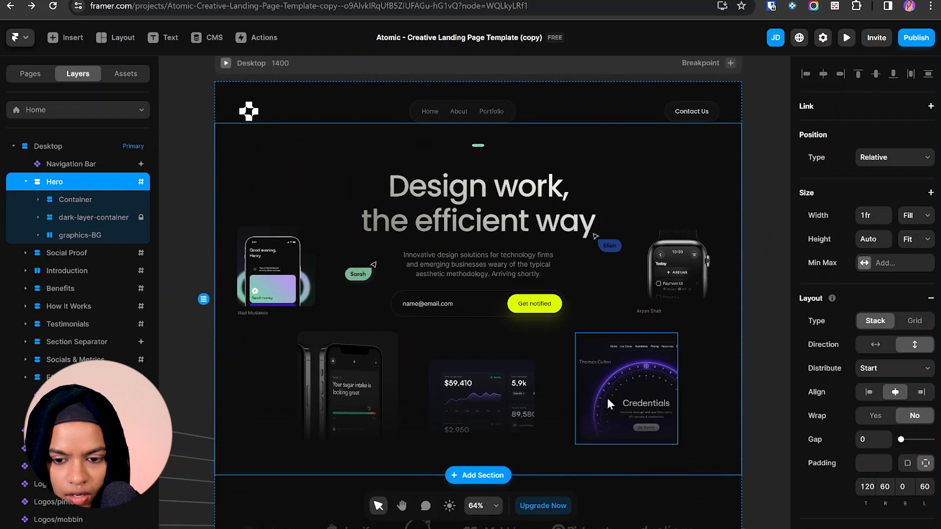
{"action": "left_click", "coordinate": [287, 289]}
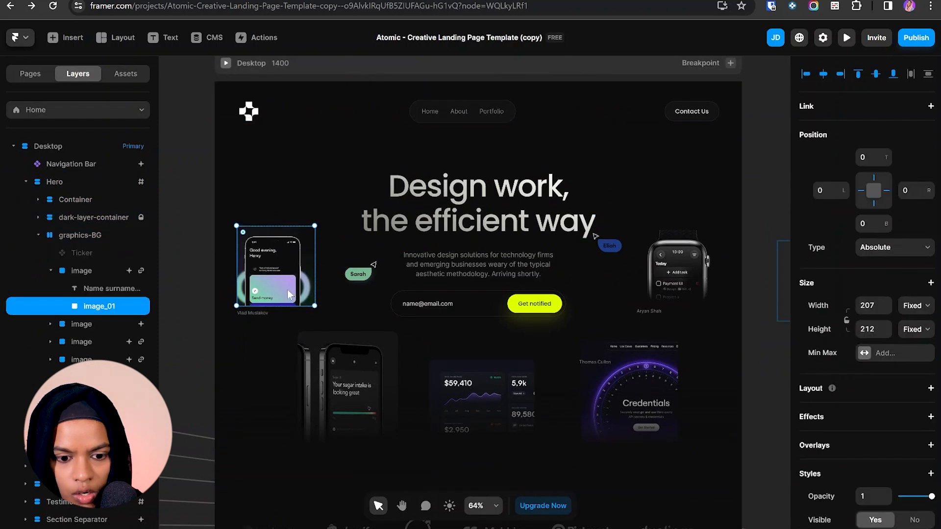
{"action": "left_click", "coordinate": [341, 381]}
{"action": "left_click", "coordinate": [450, 393]}
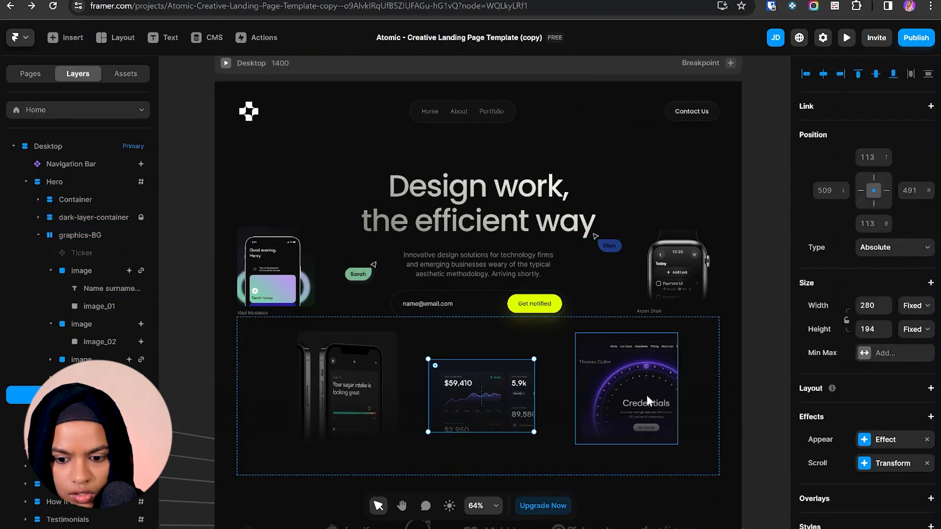
{"action": "left_click", "coordinate": [292, 299]}
{"action": "left_click", "coordinate": [334, 385]}
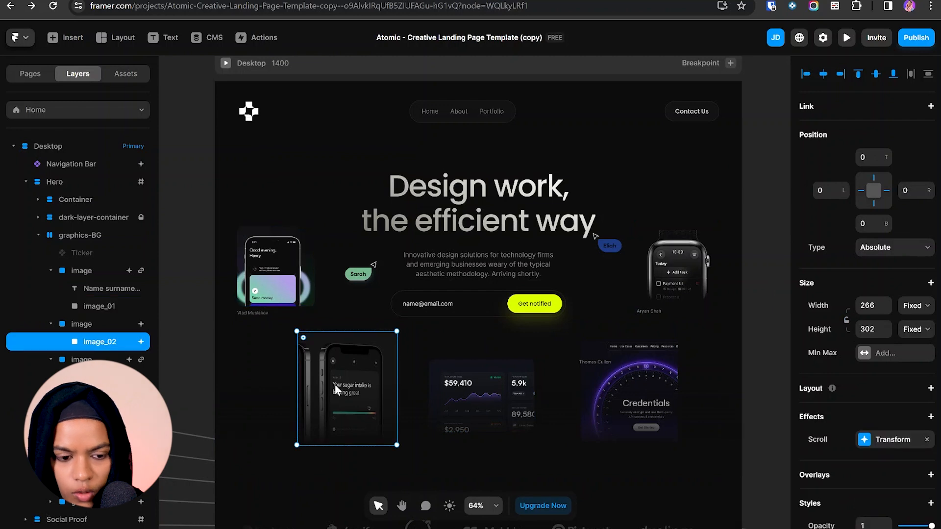
{"action": "left_click", "coordinate": [254, 301]}
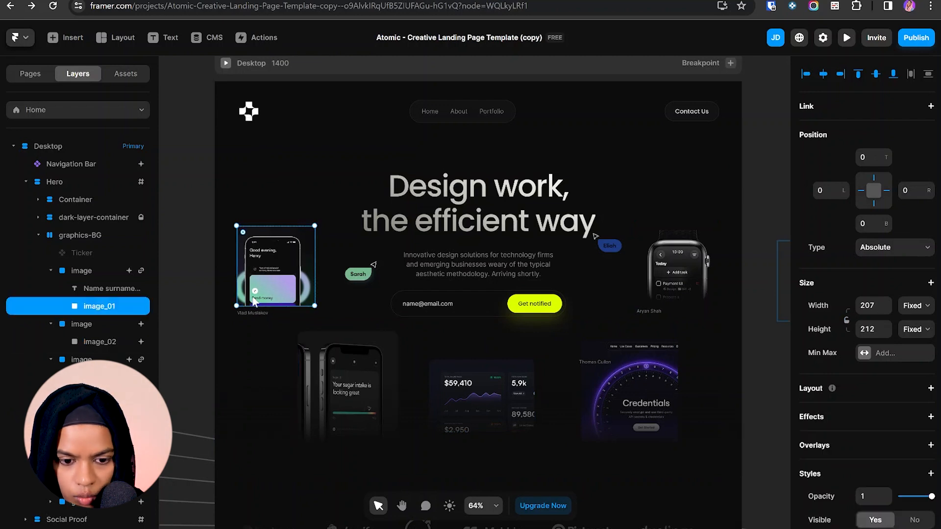
{"action": "left_click", "coordinate": [325, 366]}
{"action": "left_click", "coordinate": [487, 406]}
{"action": "left_click", "coordinate": [640, 390]}
{"action": "left_click", "coordinate": [294, 297]}
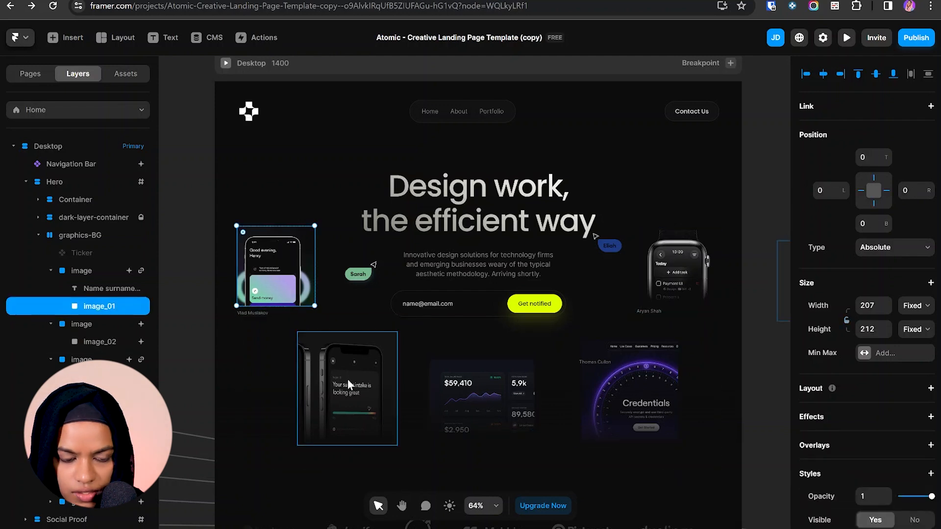
{"action": "left_click", "coordinate": [305, 381]}
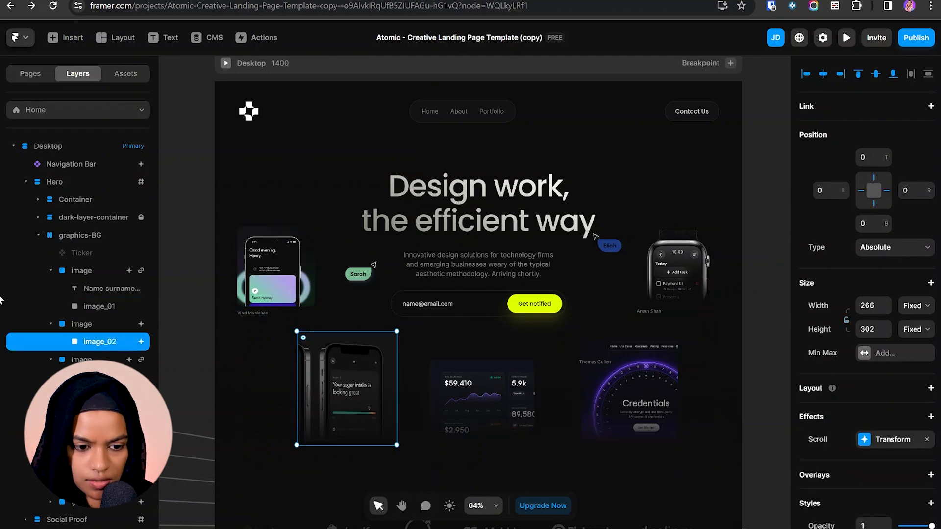
{"action": "left_click", "coordinate": [304, 300]}
{"action": "scroll", "coordinate": [304, 300], "scroll_direction": "up", "scroll_amount": 3}
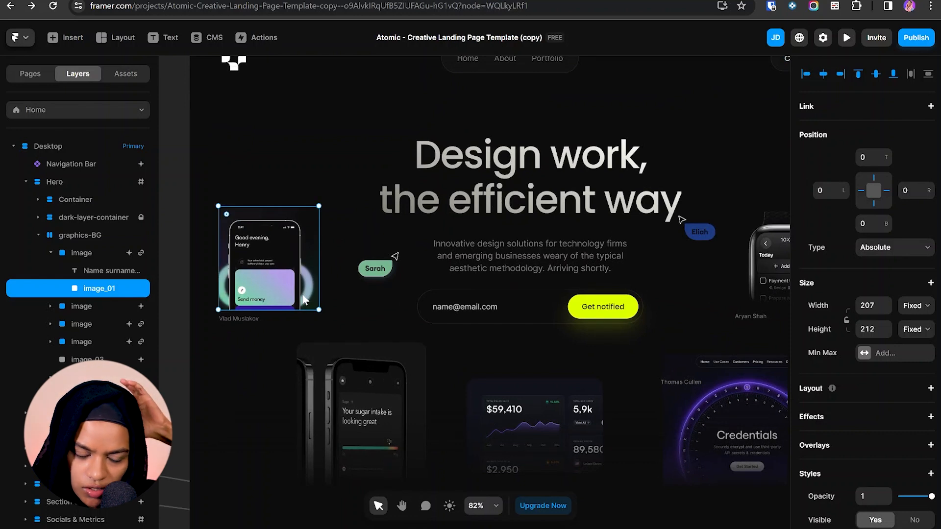
- Insert a Portfolio collection list into the Hero section's container and delete its default Wrap content
{"action": "left_click", "coordinate": [66, 38]}
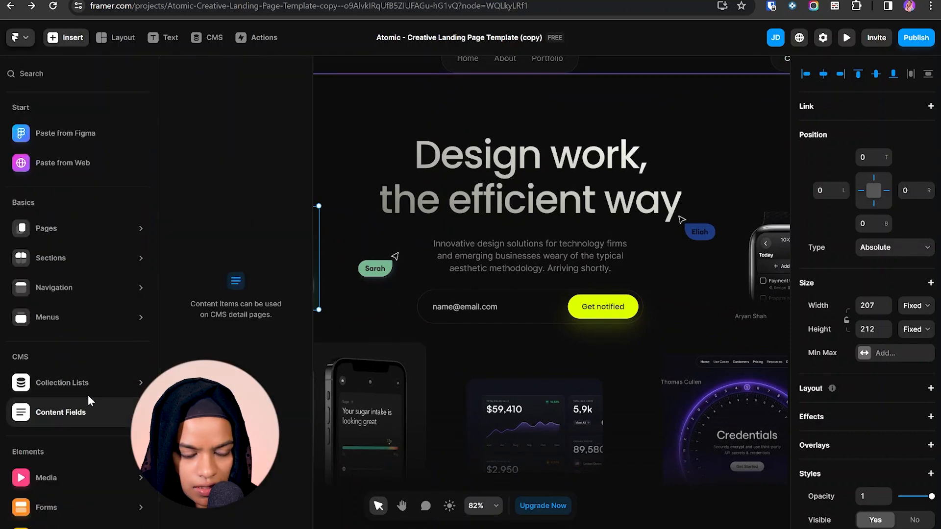
{"action": "mouse_move", "coordinate": [90, 393]}
{"action": "left_click_drag", "start_coordinate": [233, 120], "coordinate": [345, 249]}
{"action": "left_click", "coordinate": [92, 257]}
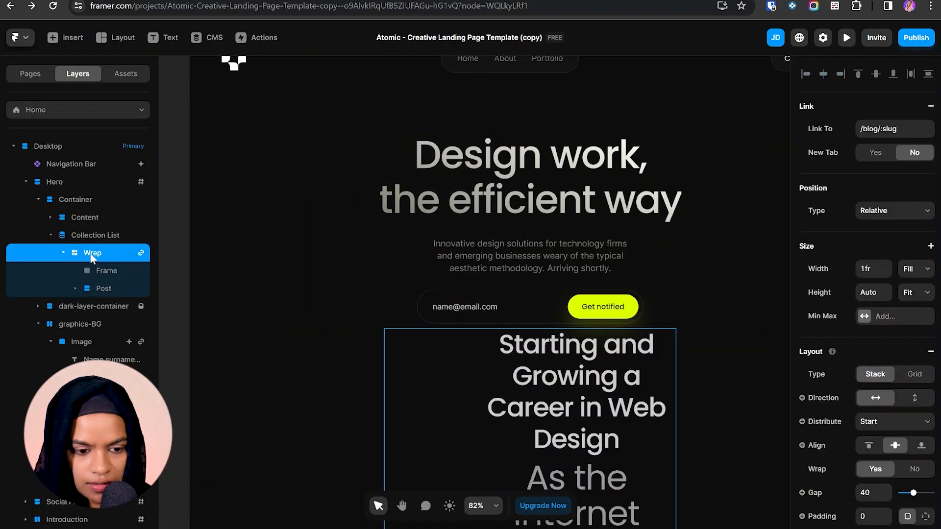
{"action": "key", "text": "Delete"}
- Move the empty Collection List into the first image frame of graphics-BG and delete that frame's name caption
{"action": "left_click", "coordinate": [101, 239]}
{"action": "left_click_drag", "start_coordinate": [100, 239], "coordinate": [123, 316]}
{"action": "left_click", "coordinate": [113, 289]}
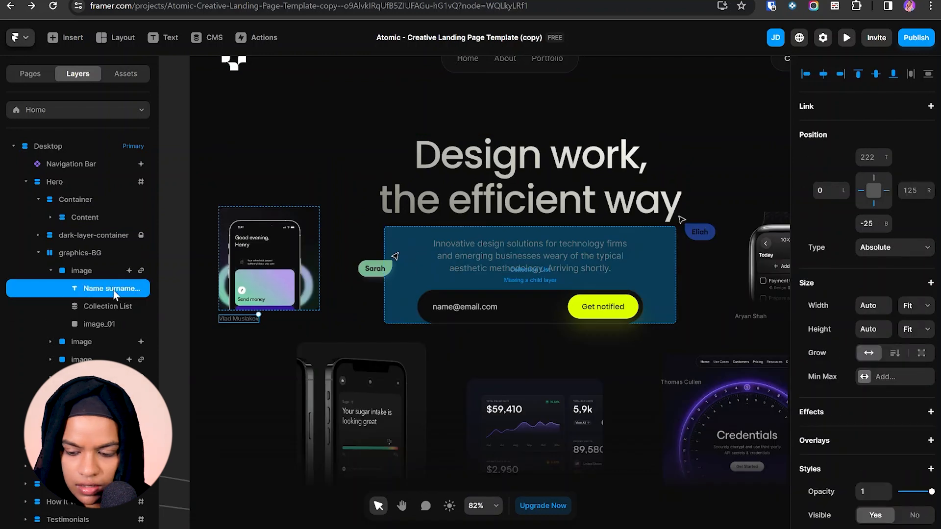
{"action": "key", "text": "Delete"}
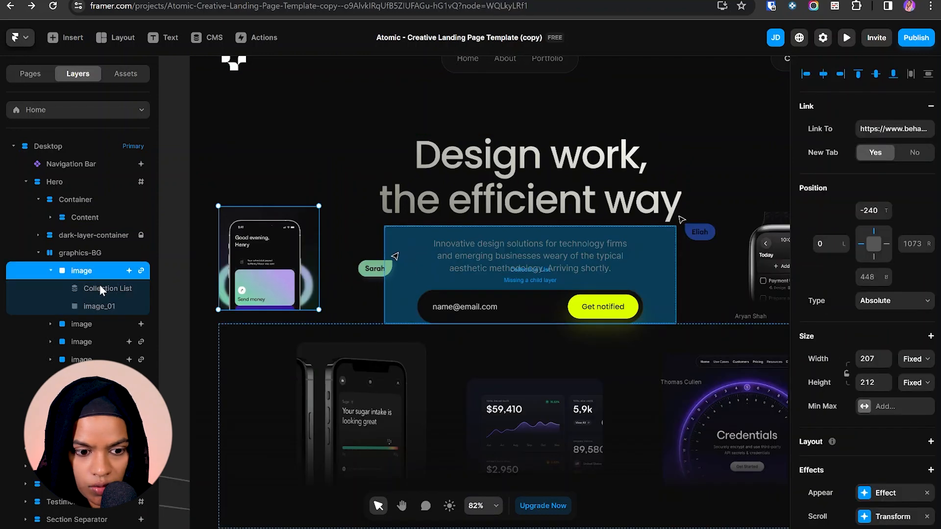
- Set the Collection List's left, top, right and bottom offsets to 0 within the first image frame
{"action": "left_click", "coordinate": [101, 290]}
{"action": "left_click", "coordinate": [861, 192]}
{"action": "left_click", "coordinate": [825, 191]}
{"action": "type", "text": "0"}
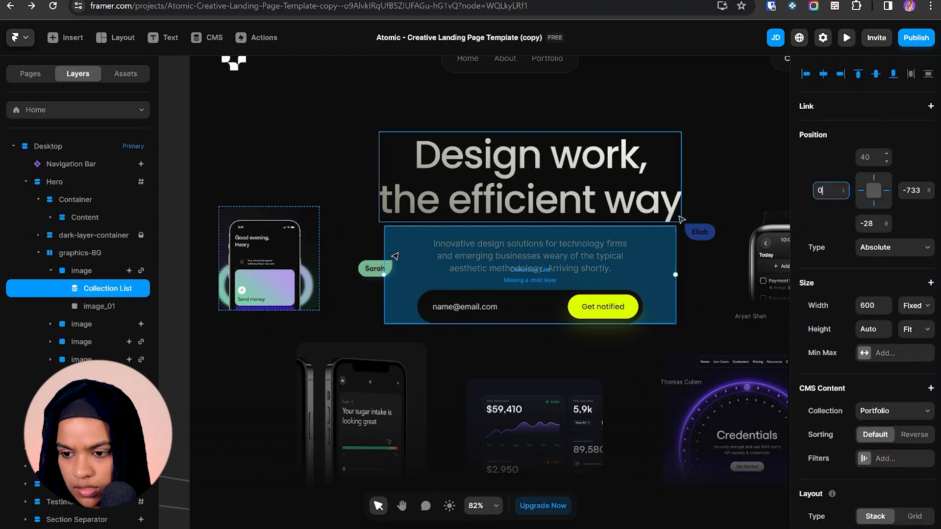
{"action": "key", "text": "Tab"}
{"action": "type", "text": "0"}
{"action": "key", "text": "Tab"}
{"action": "type", "text": "0"}
{"action": "key", "text": "Tab"}
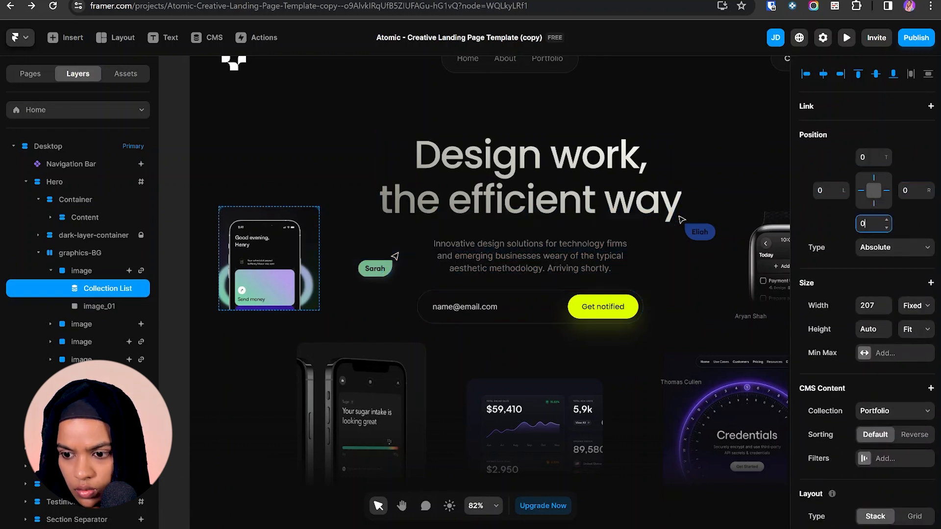
{"action": "type", "text": "0"}
{"action": "key", "text": "Tab"}
- Nest image_01 inside the Collection List and bind its fill to the Thumbnail Image variable
{"action": "left_click", "coordinate": [110, 308]}
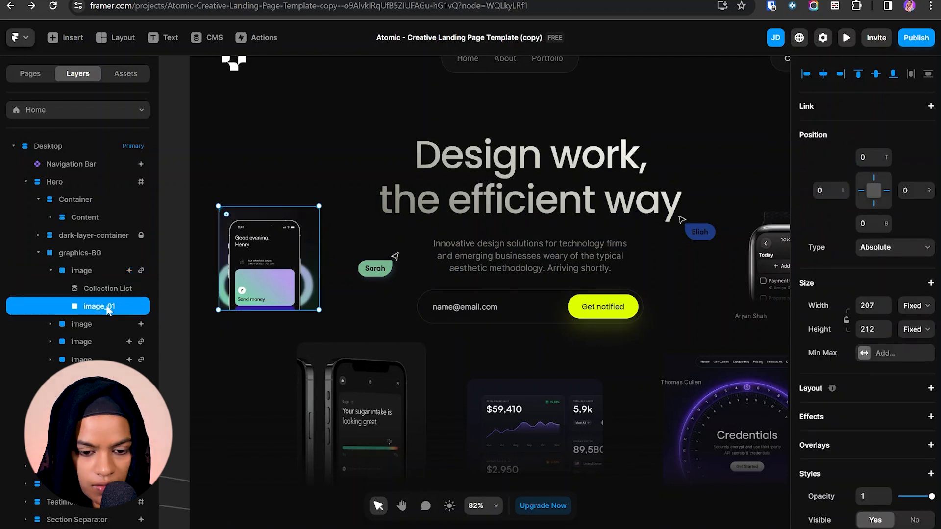
{"action": "left_click_drag", "start_coordinate": [96, 308], "coordinate": [101, 286]}
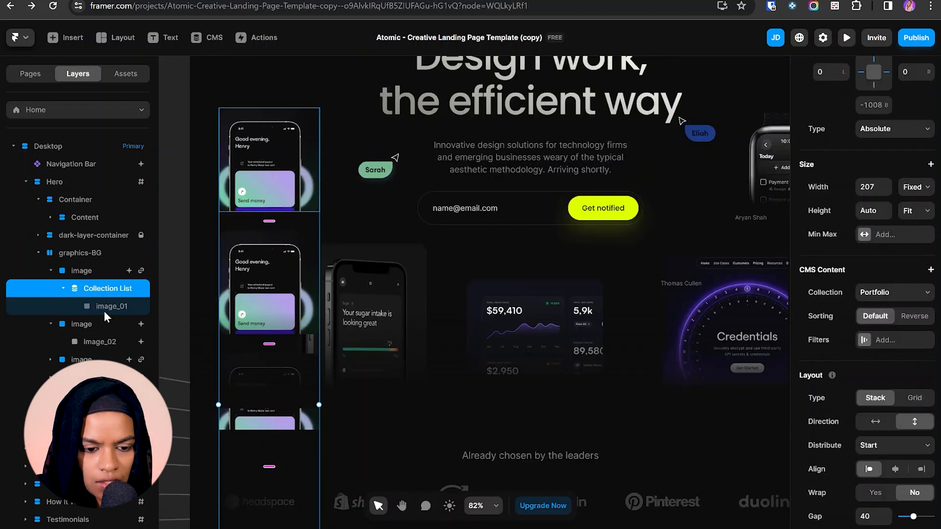
{"action": "left_click", "coordinate": [107, 308]}
{"action": "scroll", "coordinate": [863, 392], "scroll_direction": "down", "scroll_amount": 3}
{"action": "left_click", "coordinate": [815, 335]}
{"action": "mouse_move", "coordinate": [831, 358]}
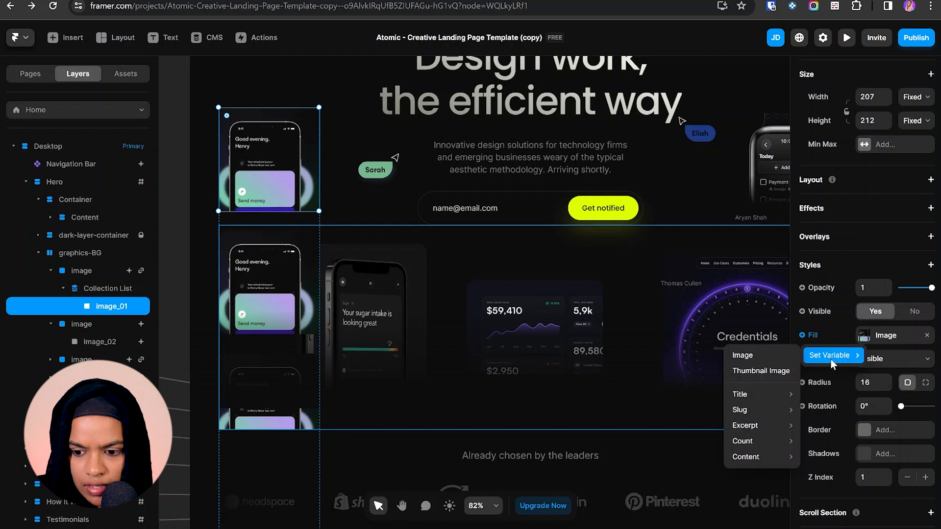
{"action": "left_click", "coordinate": [748, 371]}
{"action": "key", "text": "Escape"}
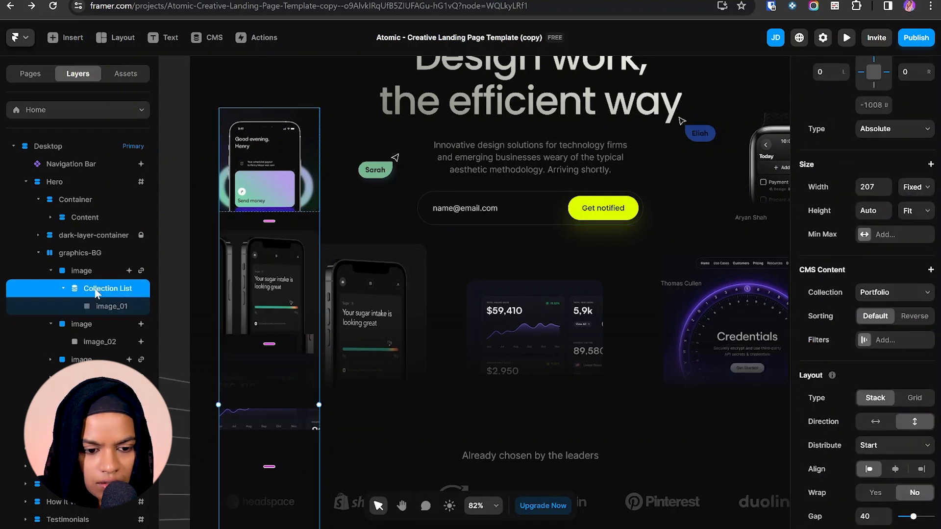
- Filter the first image frame's Collection List to Portfolio items whose Count equals 1
{"action": "left_click", "coordinate": [865, 342]}
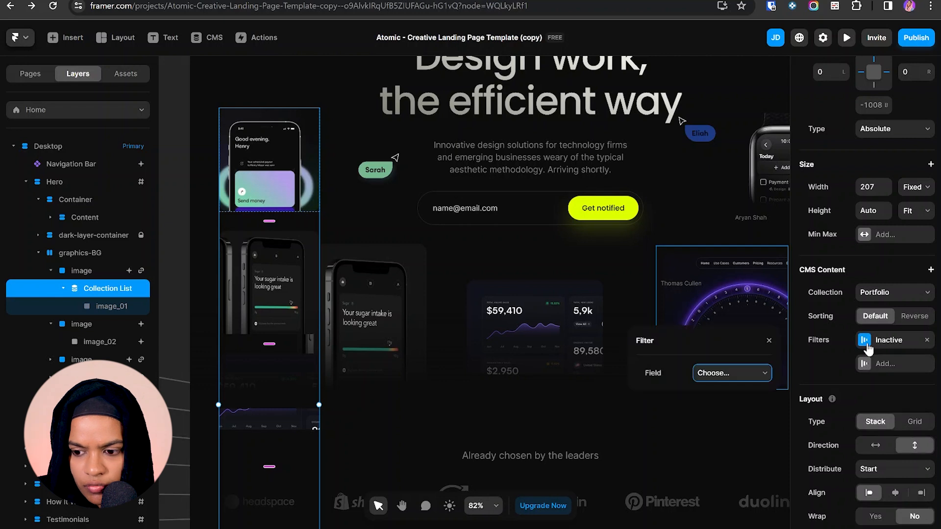
{"action": "left_click", "coordinate": [732, 373]}
{"action": "left_click", "coordinate": [715, 437]}
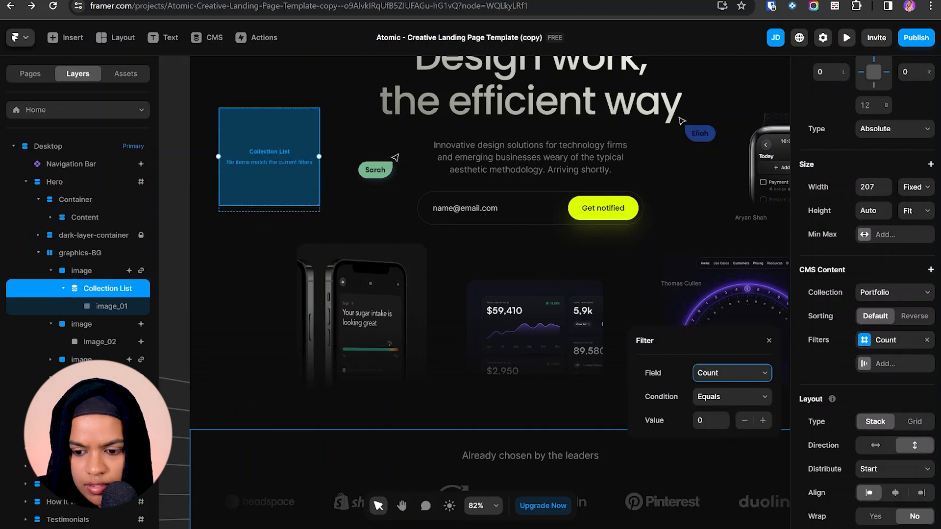
{"action": "left_click", "coordinate": [762, 420]}
- Set the Collection List's width and height to relative sizing at 100% of the first image frame
{"action": "left_click", "coordinate": [915, 186]}
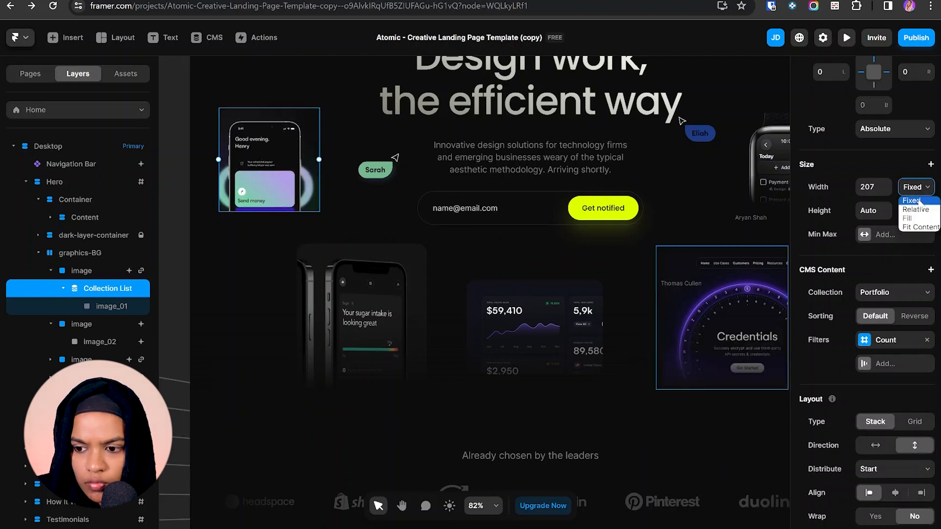
{"action": "left_click", "coordinate": [916, 210]}
{"action": "left_click", "coordinate": [902, 211]}
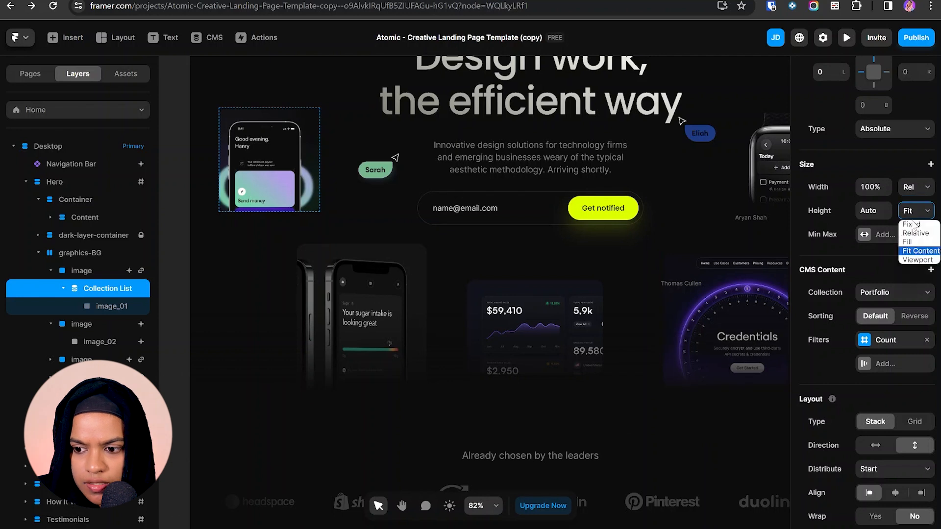
{"action": "left_click", "coordinate": [916, 236]}
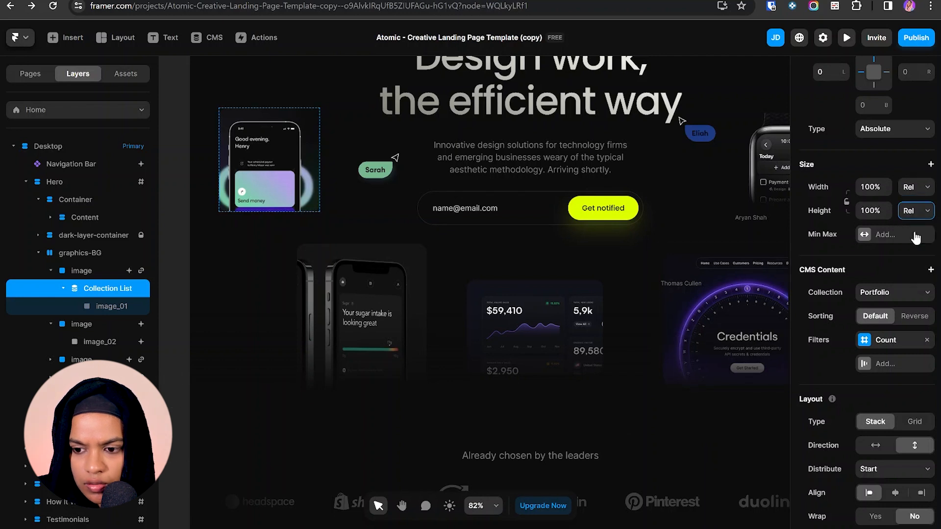
- Set image_01's width and height to relative sizing at 100% inside the Collection List
{"action": "left_click", "coordinate": [103, 308]}
{"action": "left_click", "coordinate": [913, 98]}
{"action": "left_click", "coordinate": [913, 112]}
{"action": "left_click", "coordinate": [917, 120]}
{"action": "left_click", "coordinate": [915, 135]}
- Copy the first frame's Collection List into the second image frame of graphics-BG and delete image_02 there
{"action": "left_click", "coordinate": [81, 290]}
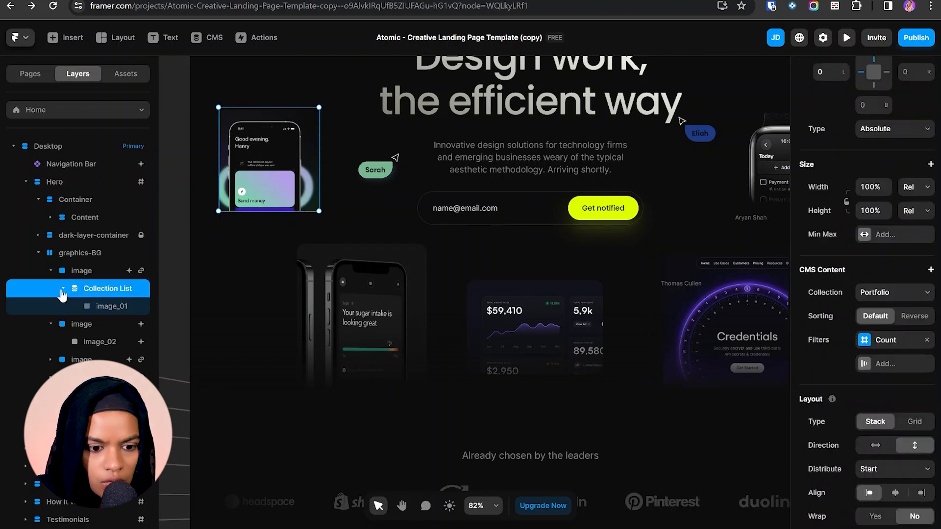
{"action": "left_click", "coordinate": [95, 302]}
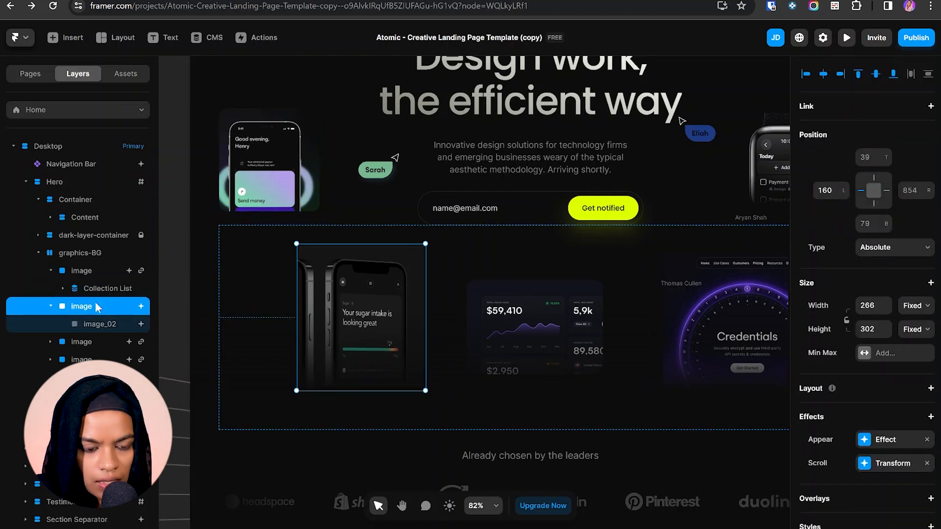
{"action": "key", "text": "ctrl+v"}
{"action": "left_click", "coordinate": [113, 359]}
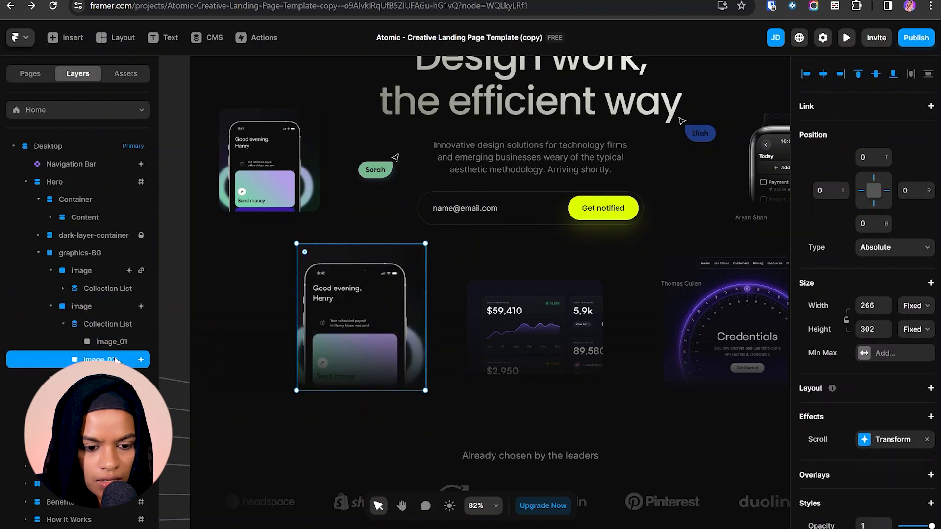
{"action": "key", "text": "Delete"}
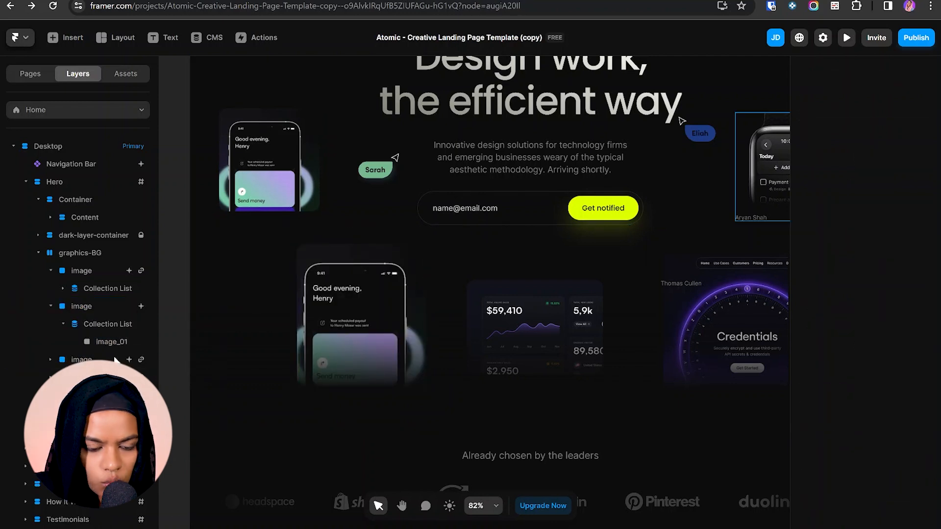
- Set the Count filter value of the second image frame's Collection List to 2
{"action": "left_click", "coordinate": [116, 325]}
{"action": "left_click", "coordinate": [886, 459]}
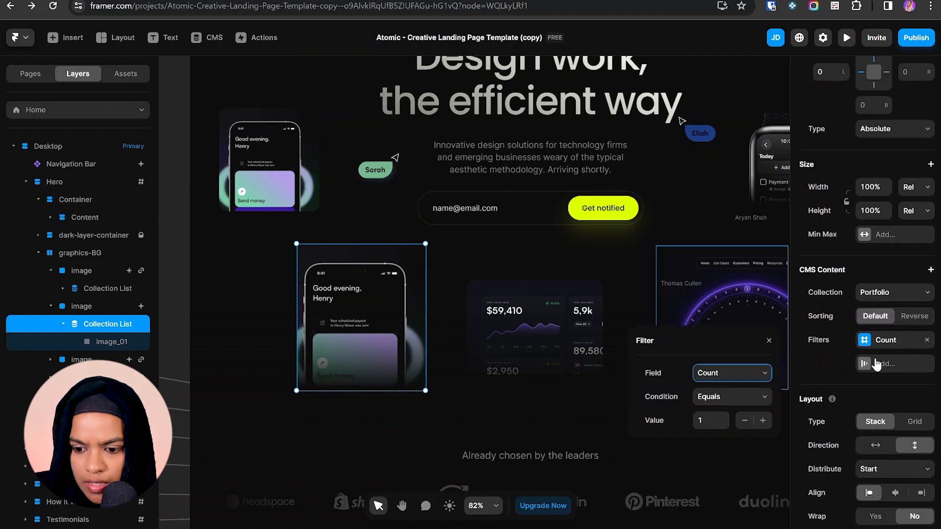
{"action": "left_click", "coordinate": [763, 420]}
{"action": "left_click", "coordinate": [63, 324]}
- Paste the Collection List into the third image frame and delete that frame's name caption and image_05
{"action": "left_click", "coordinate": [93, 342]}
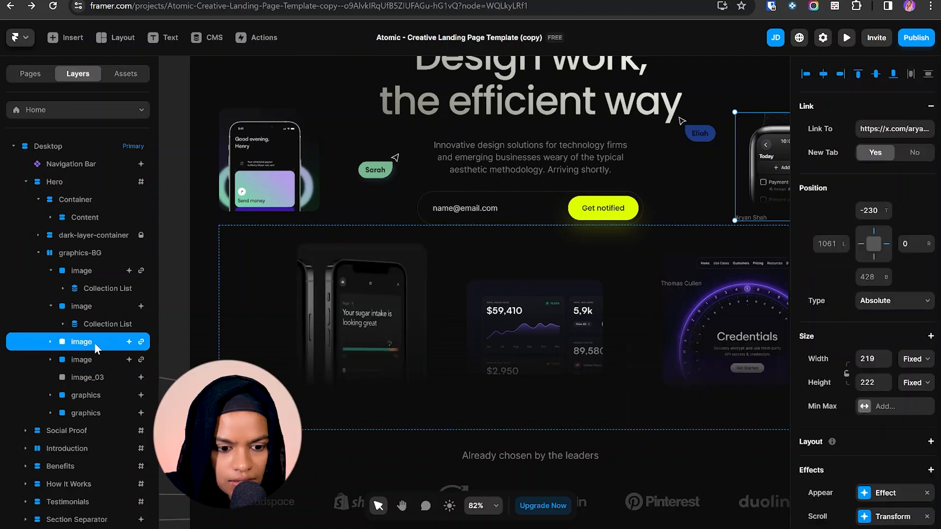
{"action": "left_click", "coordinate": [50, 342]}
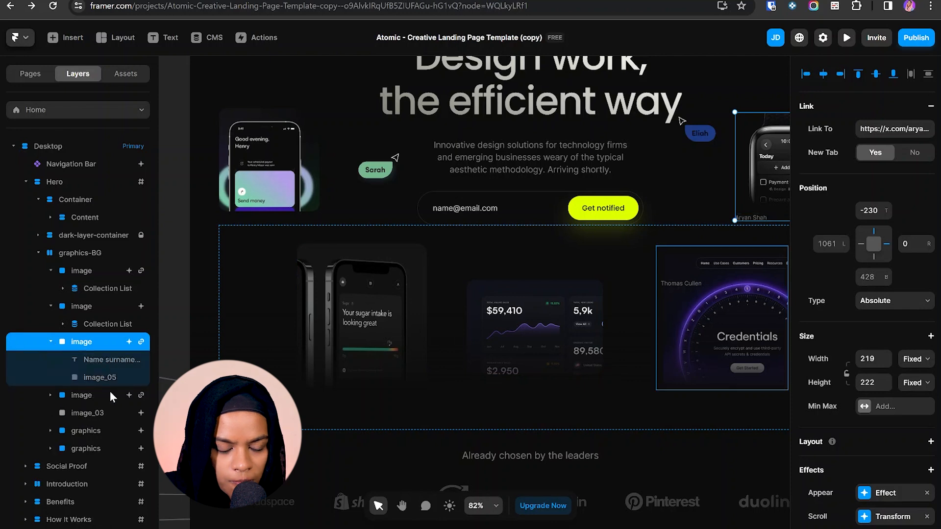
{"action": "left_click", "coordinate": [96, 359]}
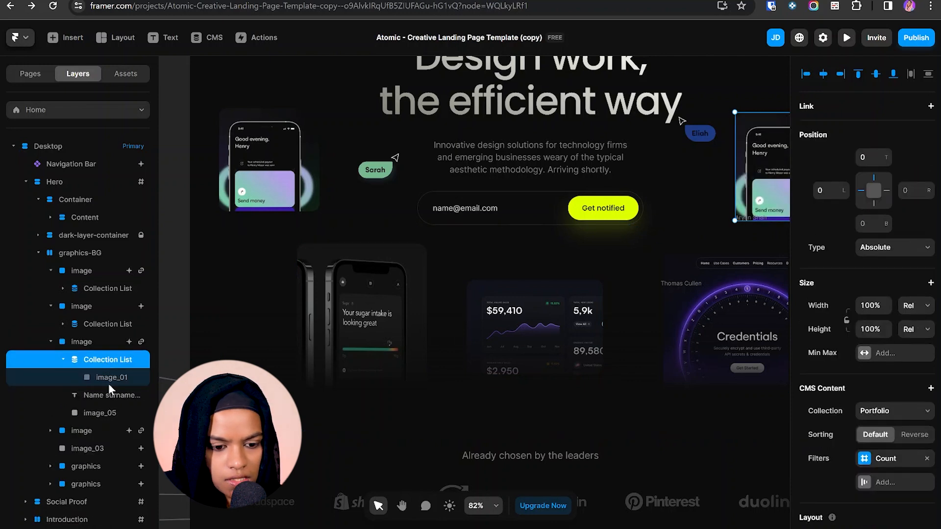
{"action": "left_click", "coordinate": [107, 396]}
{"action": "key", "text": "Delete"}
{"action": "left_click", "coordinate": [105, 395]}
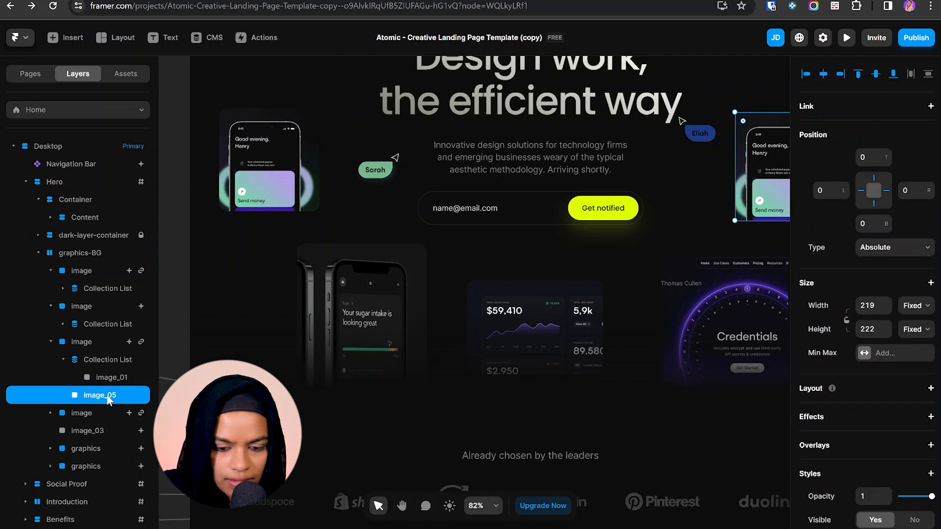
{"action": "key", "text": "Delete"}
- Set the Count filter value of the third image frame's Collection List to 5
{"action": "left_click", "coordinate": [887, 460]}
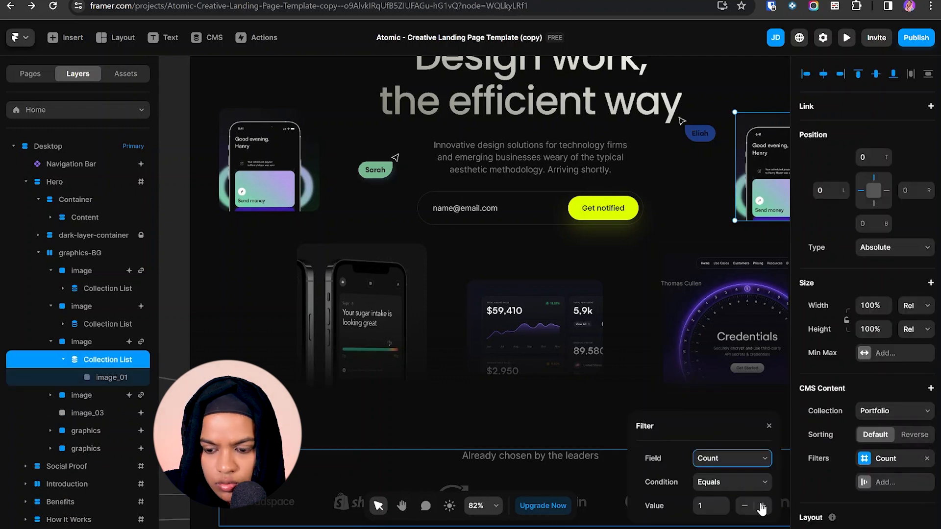
{"action": "left_click_drag", "start_coordinate": [695, 431], "coordinate": [695, 303]}
{"action": "left_click", "coordinate": [763, 379]}
{"action": "left_click", "coordinate": [762, 379]}
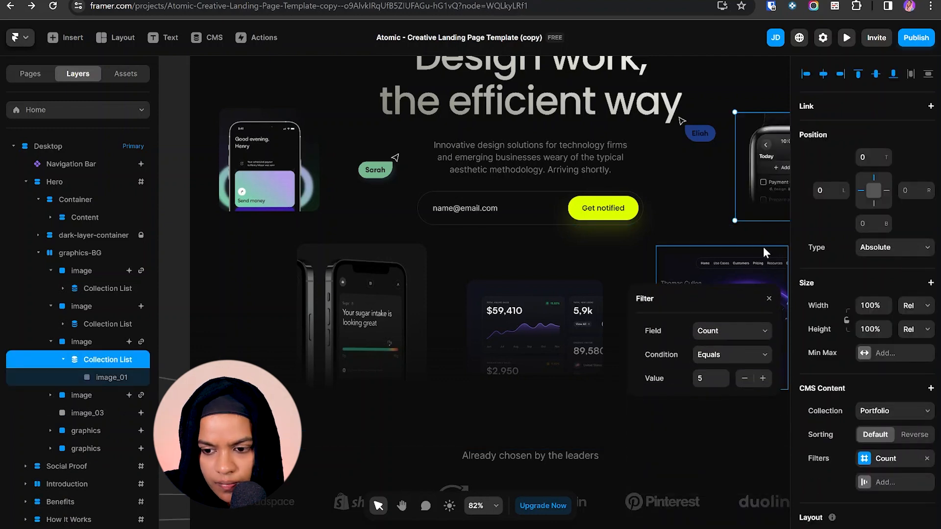
{"action": "left_click", "coordinate": [931, 388]}
{"action": "left_click", "coordinate": [736, 337]}
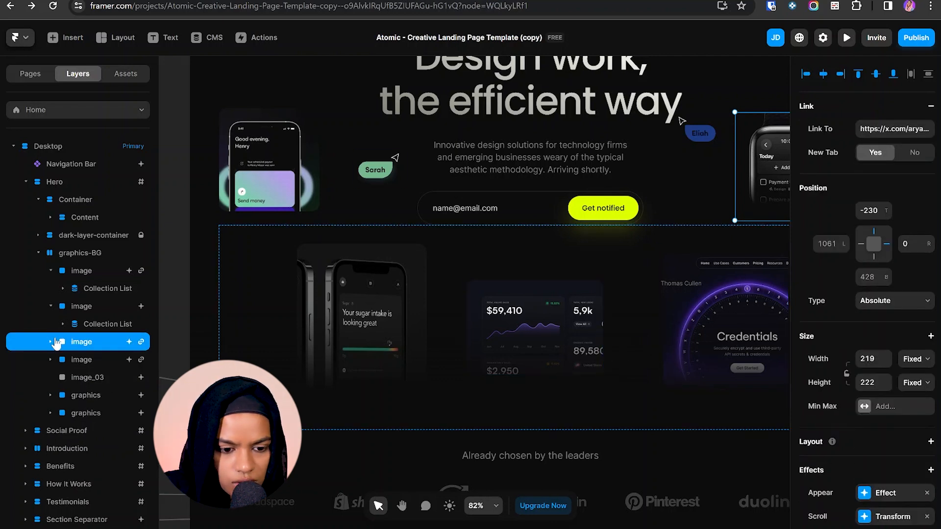
- Paste the Collection List into the fourth image frame and delete that frame's name caption and image_04
{"action": "left_click", "coordinate": [79, 360]}
{"action": "key", "text": "ctrl+v"}
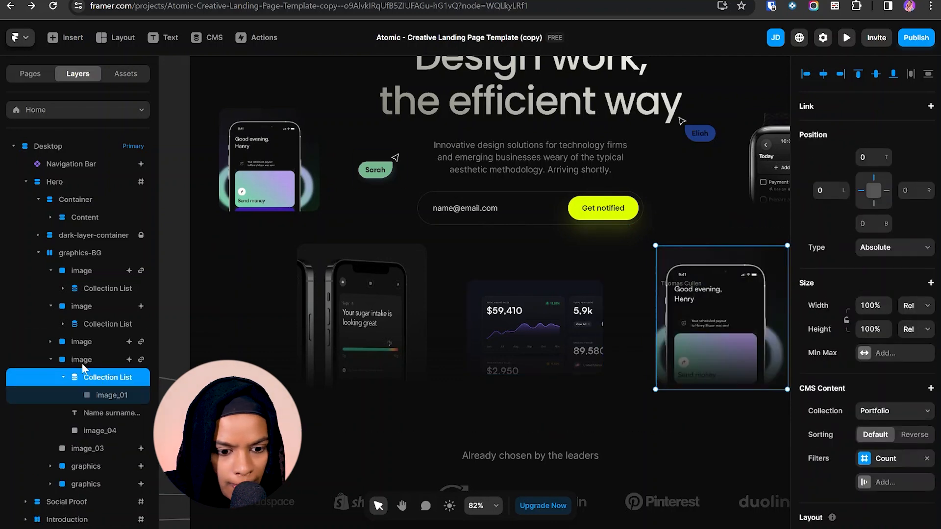
{"action": "left_click", "coordinate": [91, 413]}
{"action": "key", "text": "Delete"}
{"action": "left_click", "coordinate": [91, 412]}
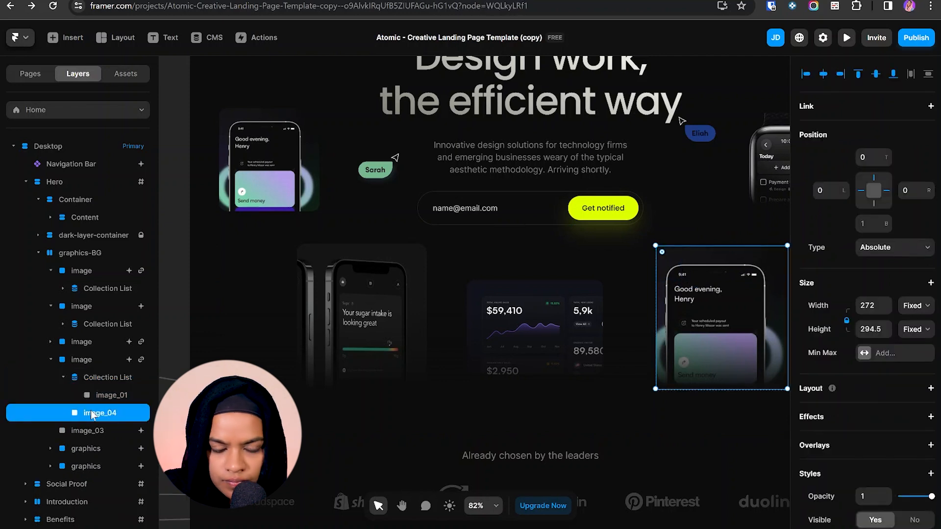
{"action": "key", "text": "Delete"}
- Set the Count filter value of the fourth image frame's Collection List to 4
{"action": "left_click", "coordinate": [107, 379]}
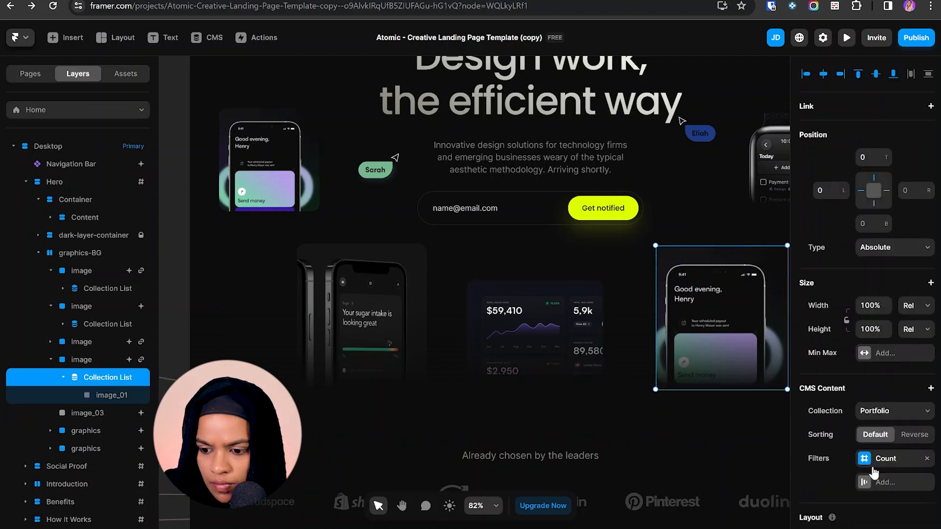
{"action": "left_click", "coordinate": [871, 464]}
{"action": "left_click", "coordinate": [762, 505]}
{"action": "left_click", "coordinate": [762, 505]}
{"action": "left_click", "coordinate": [762, 506]}
{"action": "left_click", "coordinate": [763, 506]}
{"action": "left_click", "coordinate": [745, 506]}
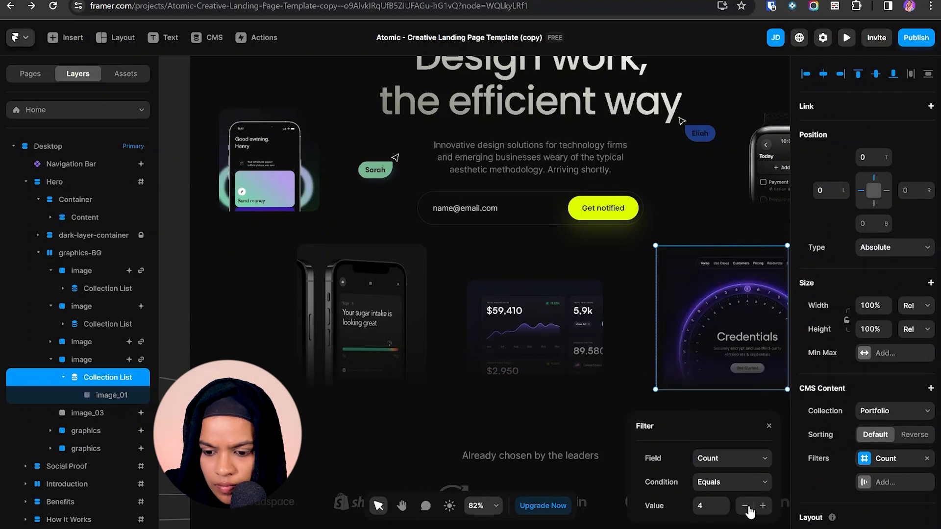
- Paste the Collection List into image_03 and remove image_03's own image fill
{"action": "left_click", "coordinate": [562, 334]}
{"action": "left_click", "coordinate": [52, 360]}
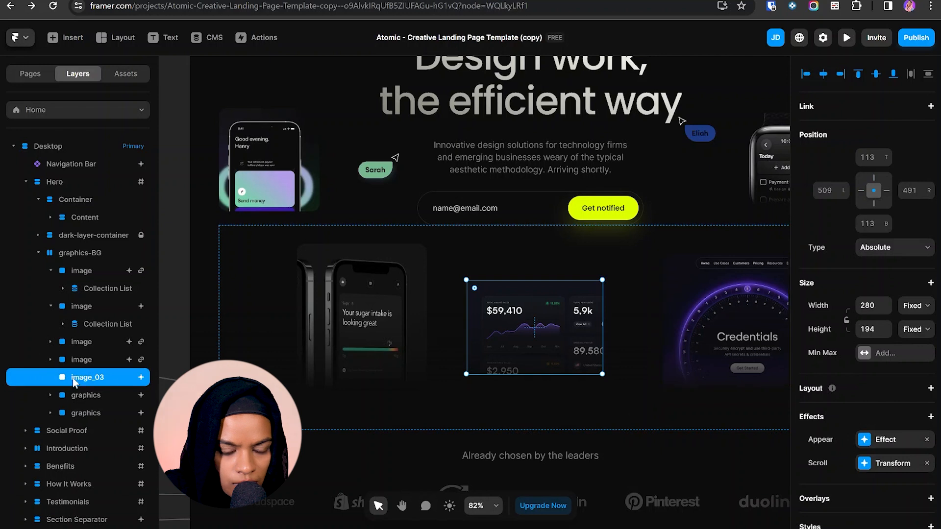
{"action": "key", "text": "ctrl+v"}
{"action": "left_click", "coordinate": [101, 413]}
{"action": "left_click", "coordinate": [99, 395]}
{"action": "left_click", "coordinate": [96, 378]}
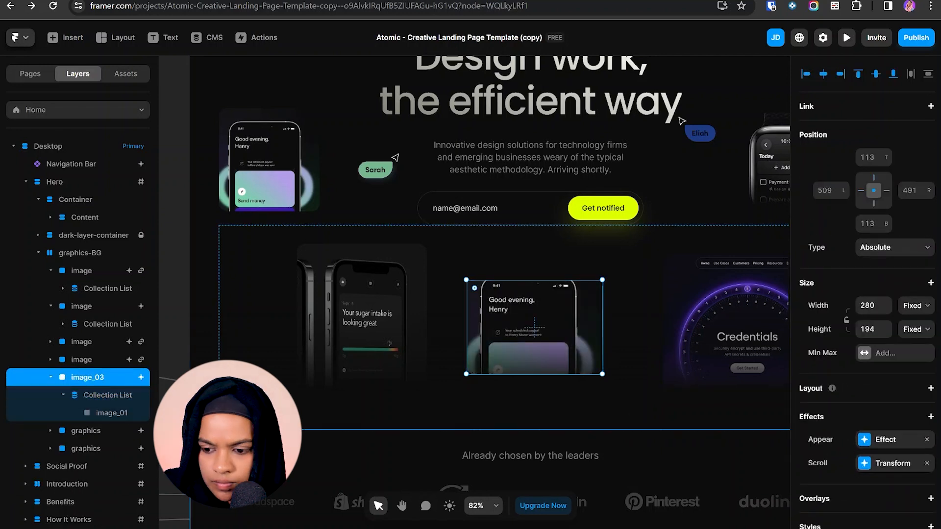
{"action": "scroll", "coordinate": [904, 470], "scroll_direction": "down", "scroll_amount": 4}
{"action": "left_click", "coordinate": [926, 424]}
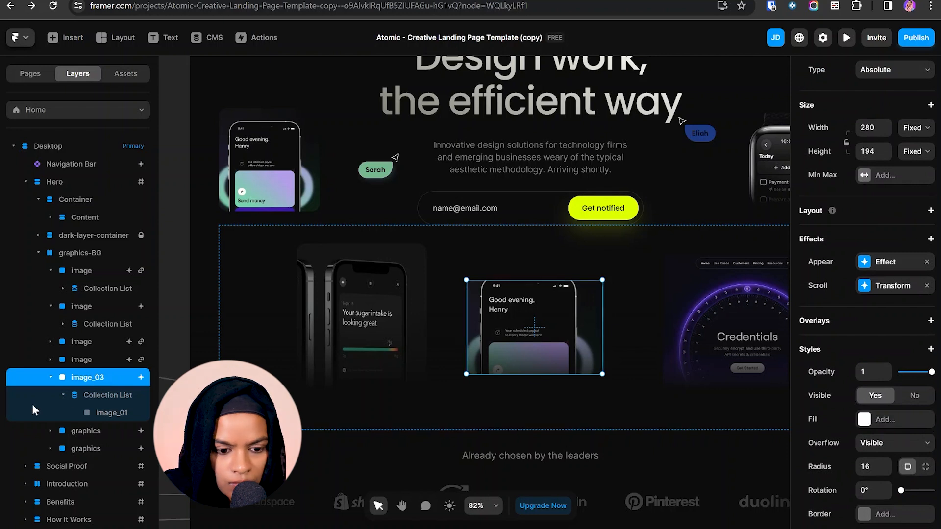
- Set the Count filter value of the Collection List inside image_03 to 3
{"action": "left_click", "coordinate": [112, 414]}
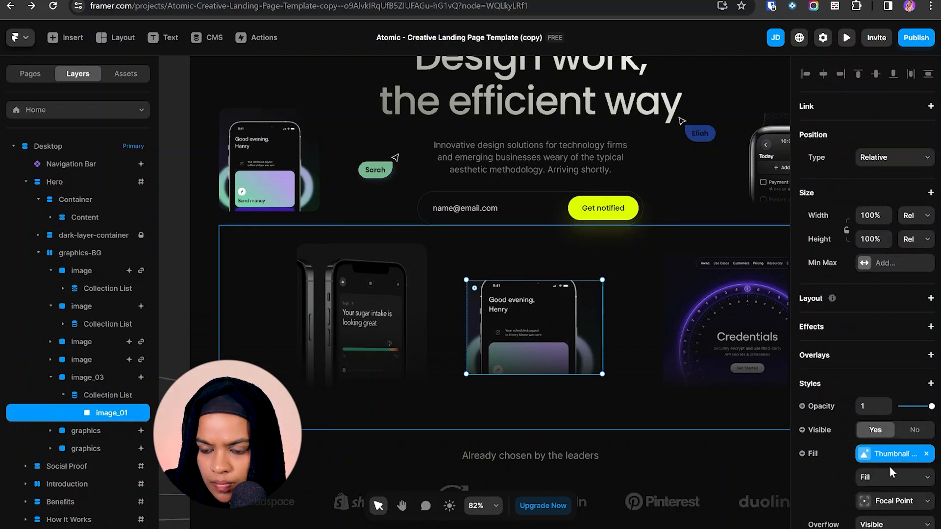
{"action": "left_click", "coordinate": [107, 396]}
{"action": "left_click", "coordinate": [885, 461]}
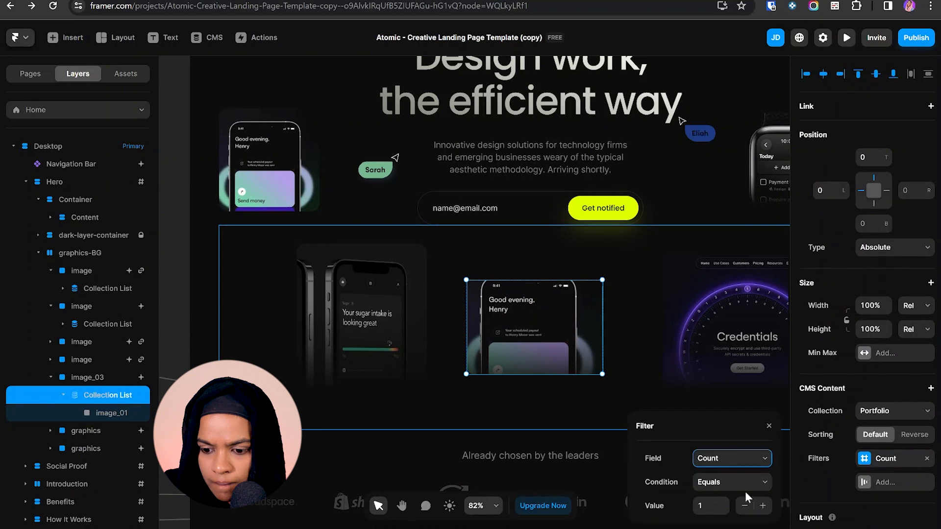
{"action": "left_click", "coordinate": [760, 508]}
{"action": "left_click", "coordinate": [761, 507]}
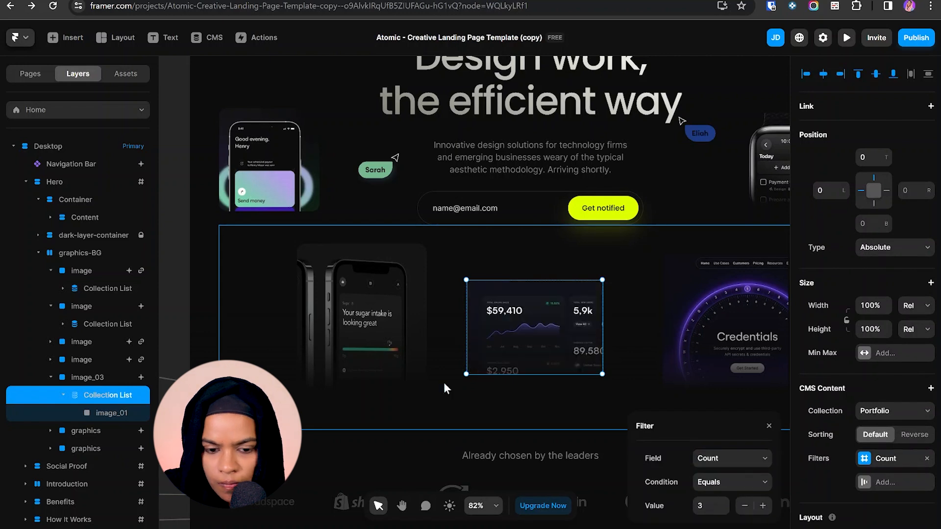
{"action": "left_click", "coordinate": [172, 357]}
- Remove the external Behance link from the first image frame in graphics-BG
{"action": "scroll", "coordinate": [467, 280], "scroll_direction": "down", "scroll_amount": 3}
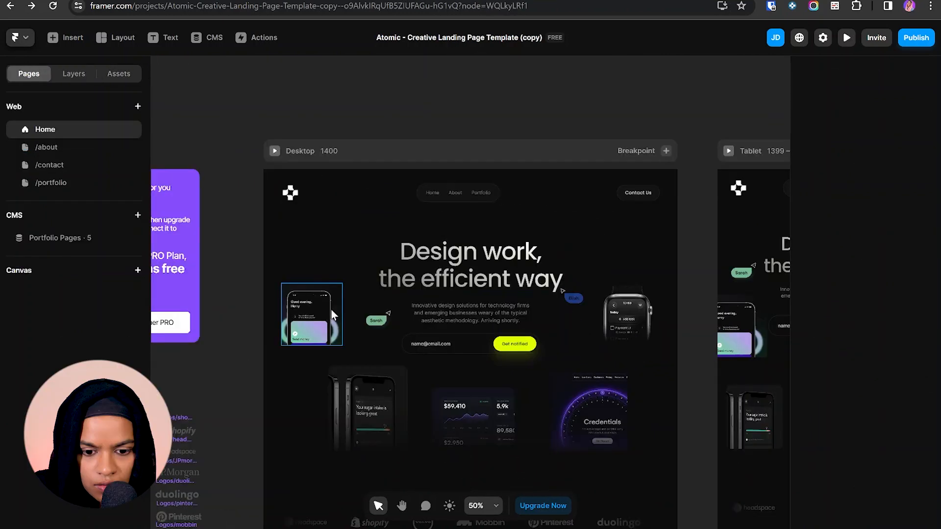
{"action": "left_click", "coordinate": [331, 314]}
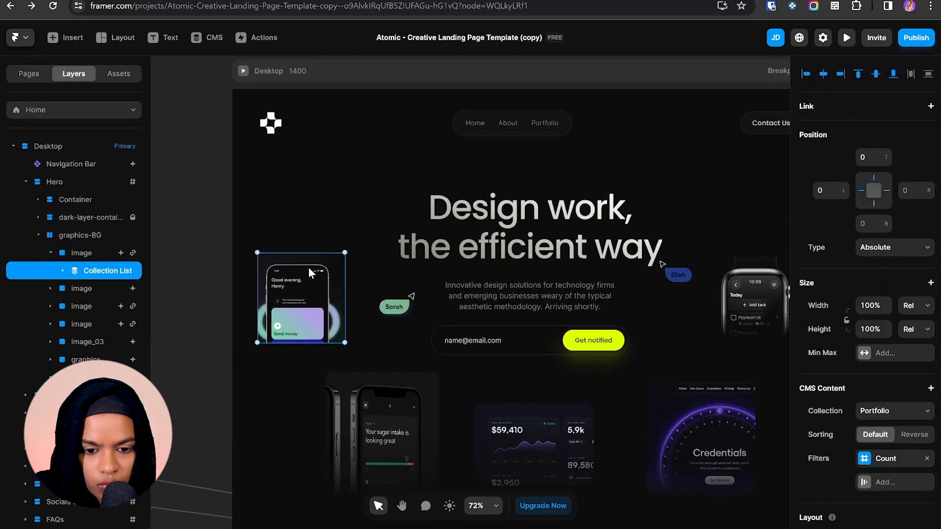
{"action": "left_click", "coordinate": [78, 253]}
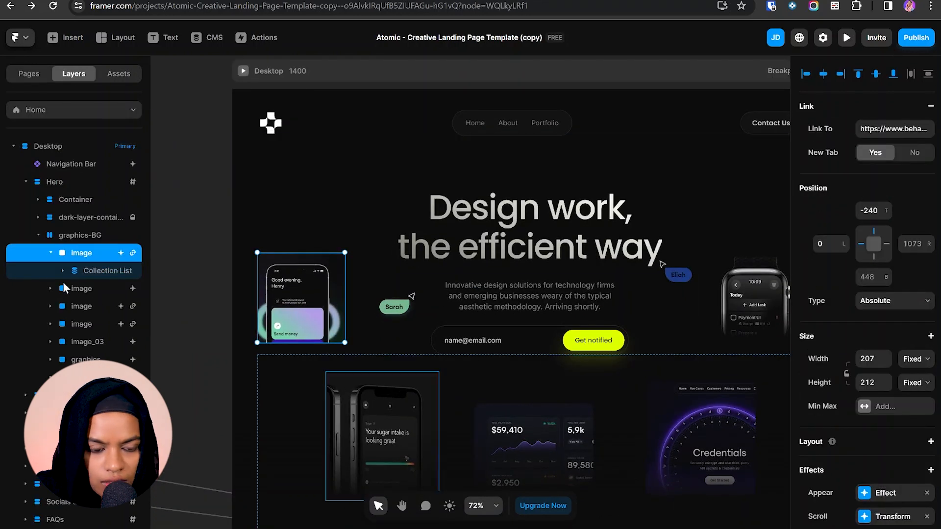
{"action": "left_click", "coordinate": [931, 106]}
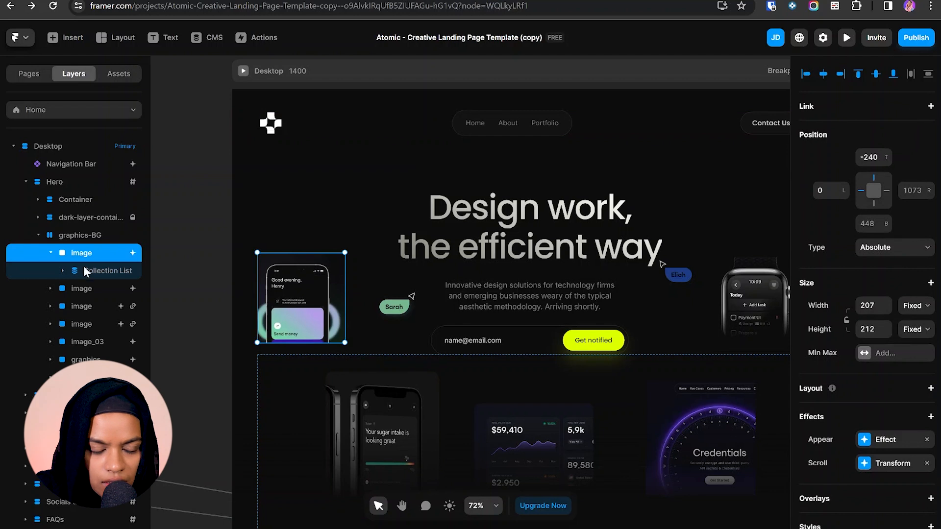
- Link image_01 in the first frame's Collection List to the current item page /blog/:slug
{"action": "left_click", "coordinate": [63, 271]}
{"action": "left_click", "coordinate": [112, 288]}
{"action": "left_click", "coordinate": [931, 106]}
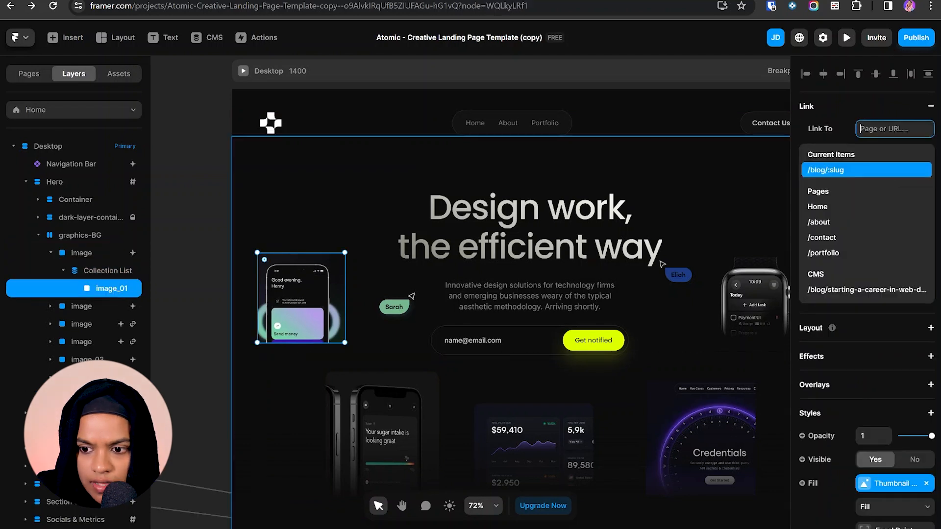
{"action": "left_click", "coordinate": [837, 170]}
- Link the CMS image in the second image frame to the current item page /blog/:slug
{"action": "left_click", "coordinate": [402, 395]}
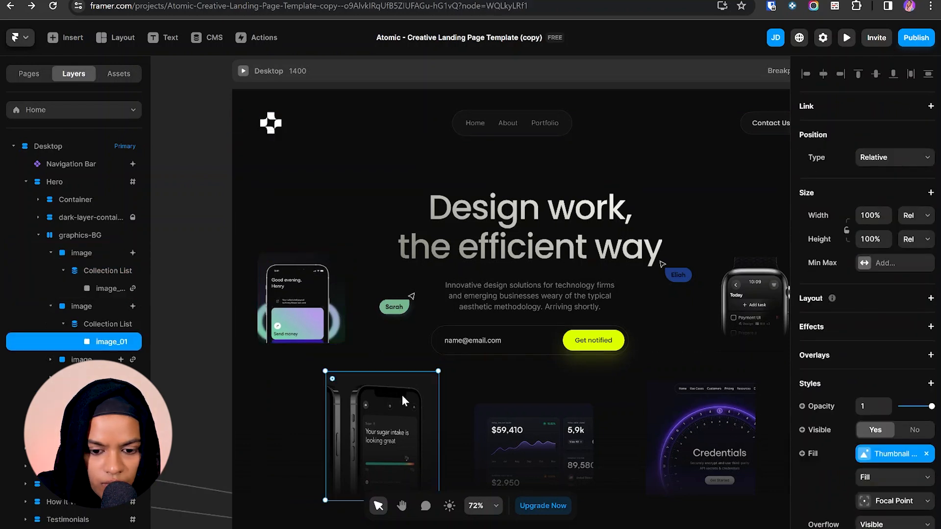
{"action": "scroll", "coordinate": [402, 395], "scroll_direction": "down", "scroll_amount": 2}
{"action": "left_click", "coordinate": [931, 106]}
{"action": "left_click", "coordinate": [867, 166]}
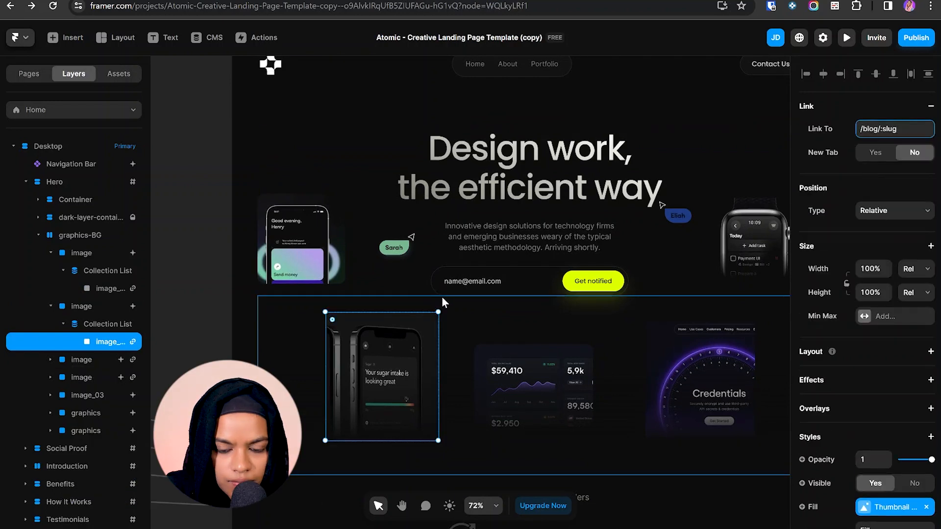
- Link the CMS image inside image_03 to the current item page /blog/:slug
{"action": "scroll", "coordinate": [442, 298], "scroll_direction": "down", "scroll_amount": 1}
{"action": "left_click", "coordinate": [537, 314]}
{"action": "left_click", "coordinate": [931, 106]}
{"action": "left_click", "coordinate": [865, 167]}
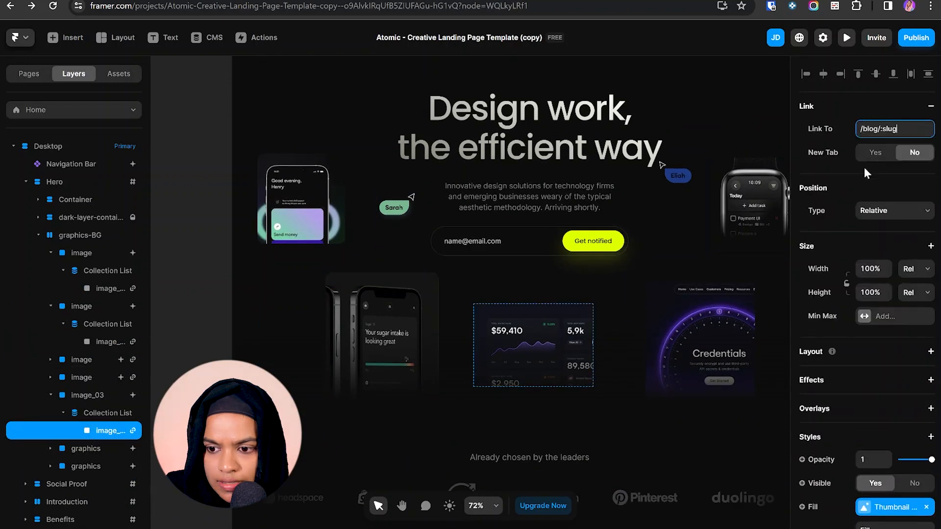
- Remove the external link from the Credentials image frame and link its nested image_01 to the current item page /blog/:slug
{"action": "left_click", "coordinate": [722, 335]}
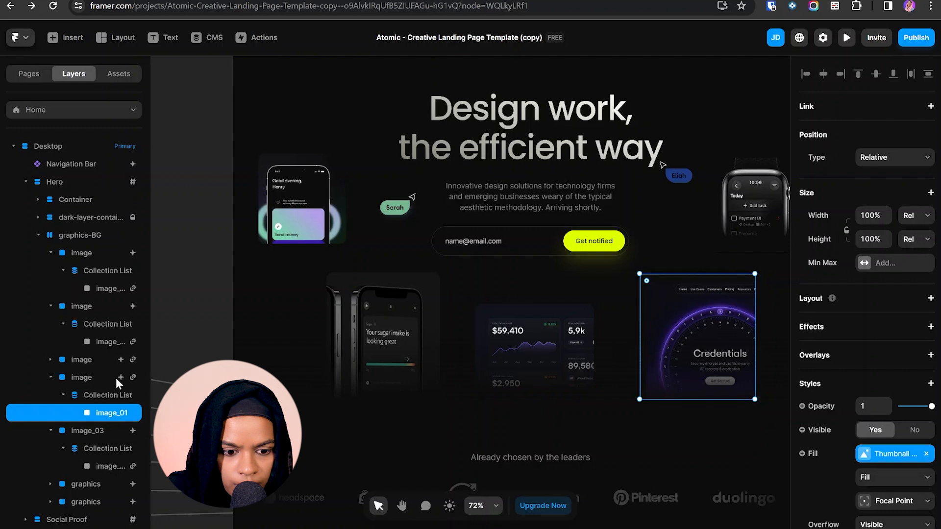
{"action": "left_click", "coordinate": [81, 378]}
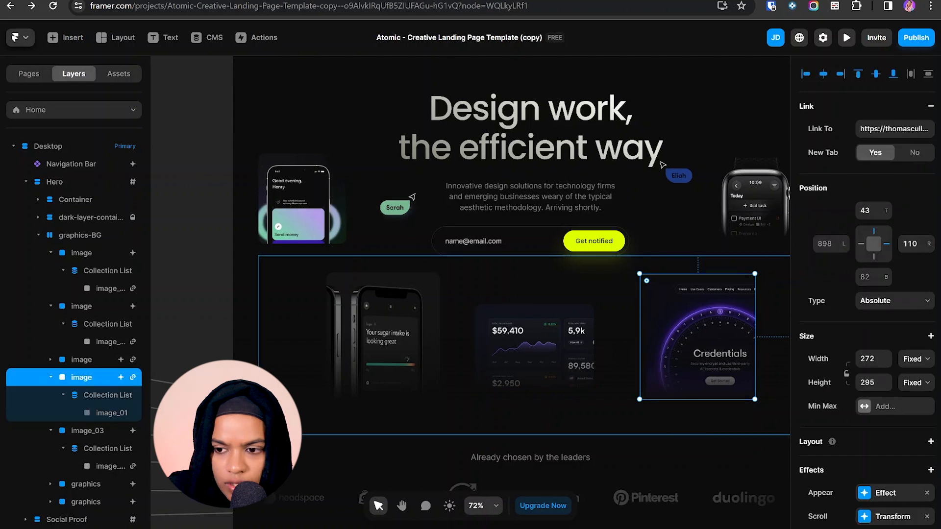
{"action": "left_click", "coordinate": [930, 107]}
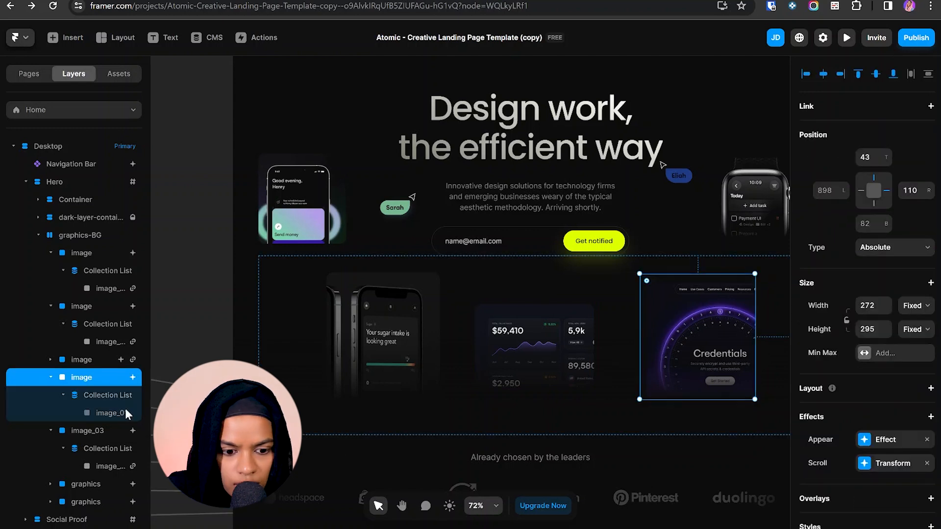
{"action": "left_click", "coordinate": [113, 412]}
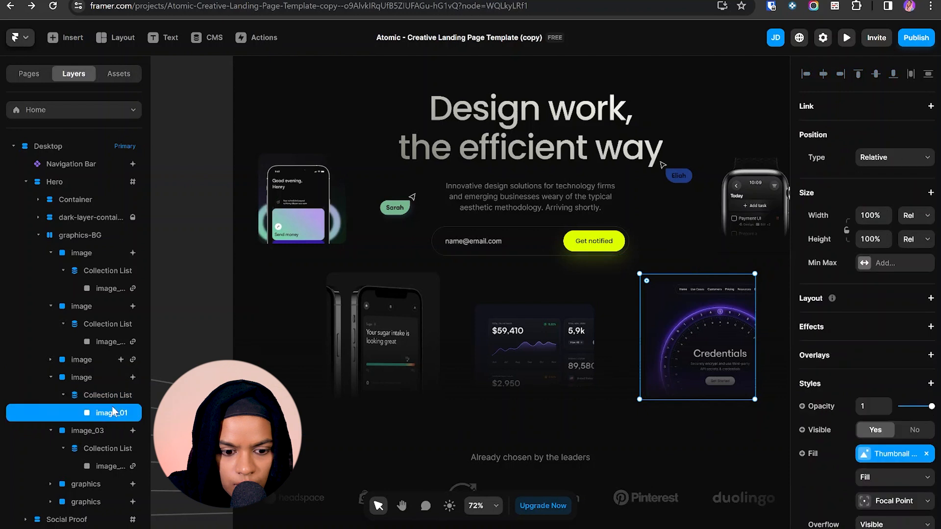
{"action": "left_click", "coordinate": [930, 107]}
{"action": "left_click", "coordinate": [894, 128]}
{"action": "left_click", "coordinate": [864, 175]}
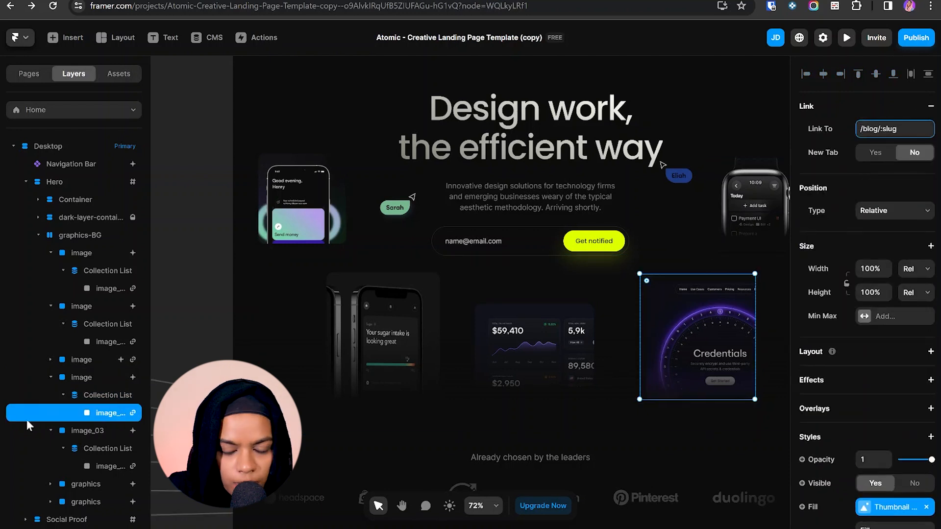
- Remove the external link from the smartwatch image frame and link its nested image_01 to the current item page /blog/:slug
{"action": "left_click", "coordinate": [751, 226]}
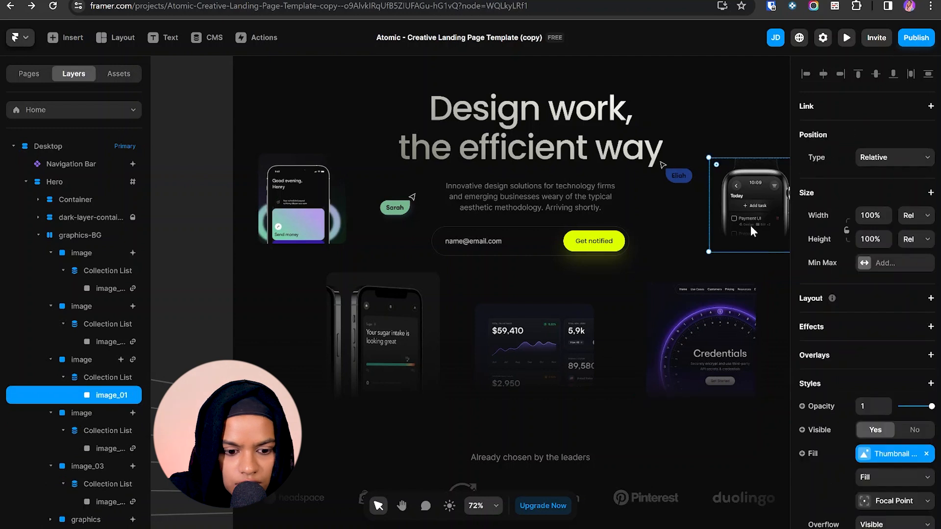
{"action": "scroll", "coordinate": [107, 425], "scroll_direction": "down", "scroll_amount": 1}
{"action": "scroll", "coordinate": [106, 425], "scroll_direction": "down", "scroll_amount": 1}
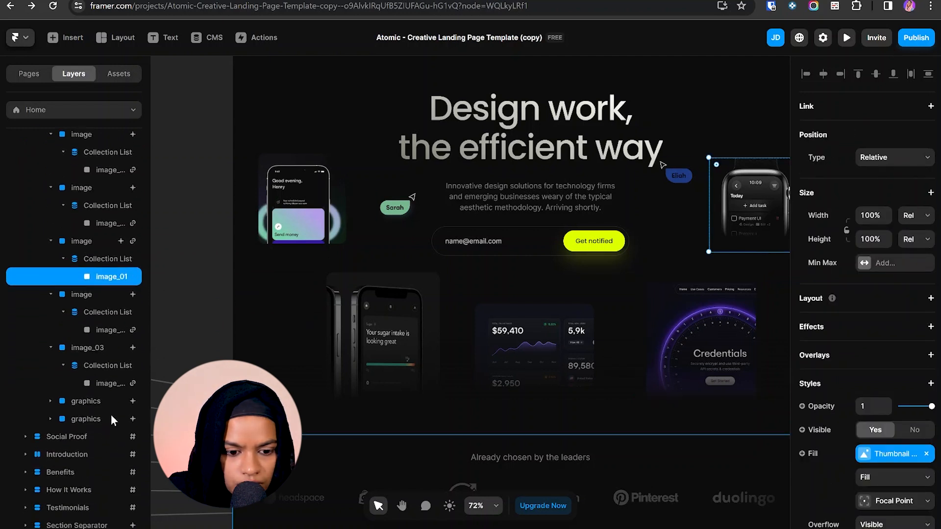
{"action": "left_click", "coordinate": [109, 386]}
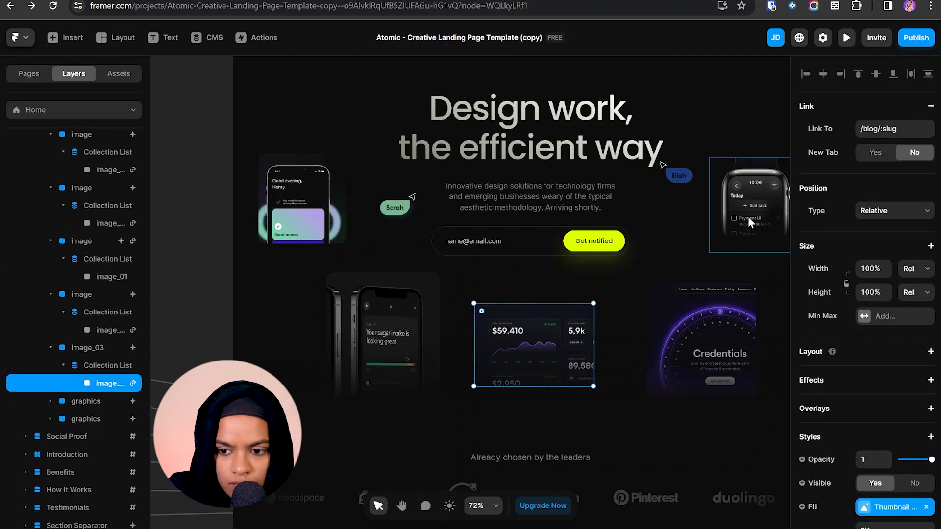
{"action": "left_click", "coordinate": [90, 243]}
{"action": "left_click", "coordinate": [930, 106]}
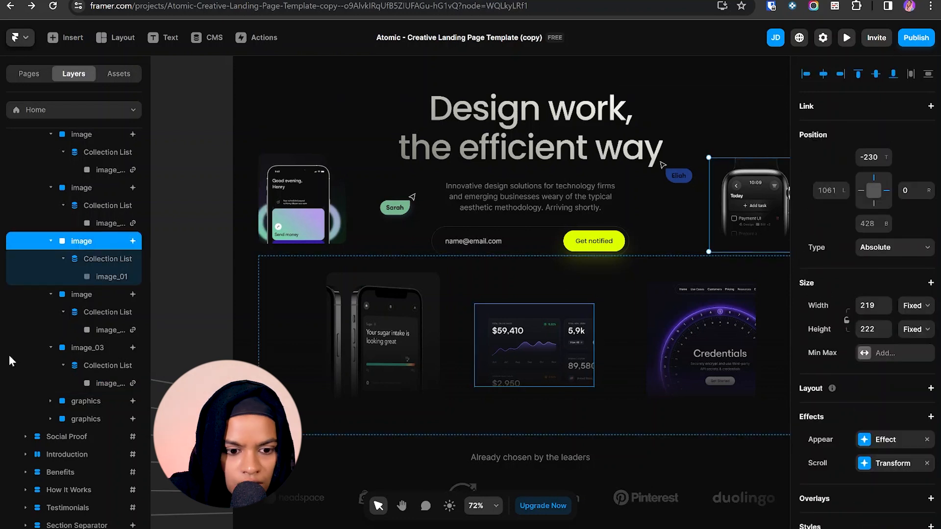
{"action": "left_click", "coordinate": [93, 278]}
{"action": "left_click", "coordinate": [930, 107]}
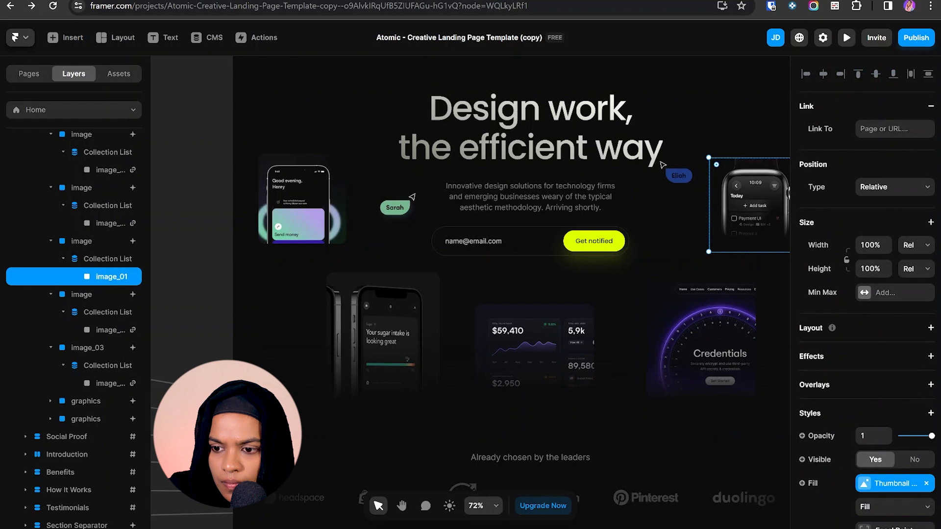
{"action": "left_click", "coordinate": [836, 173]}
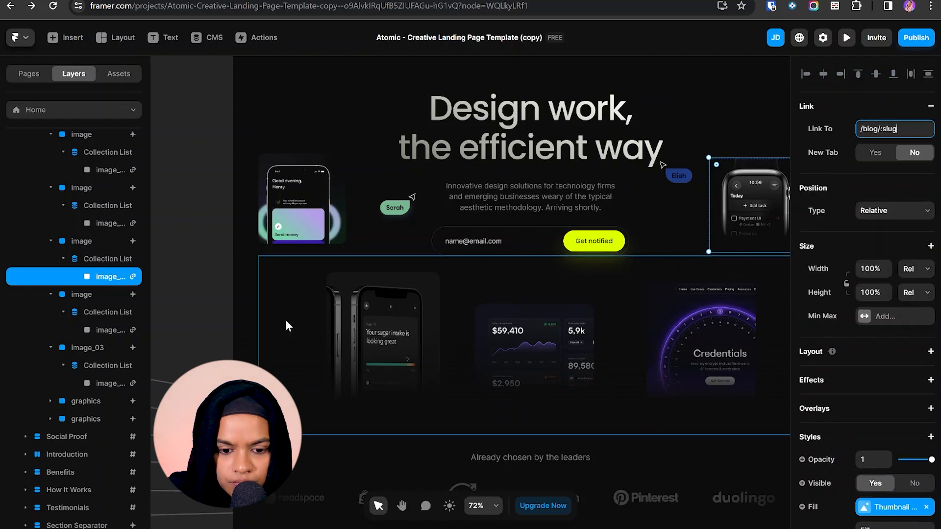
{"action": "left_click", "coordinate": [214, 304]}
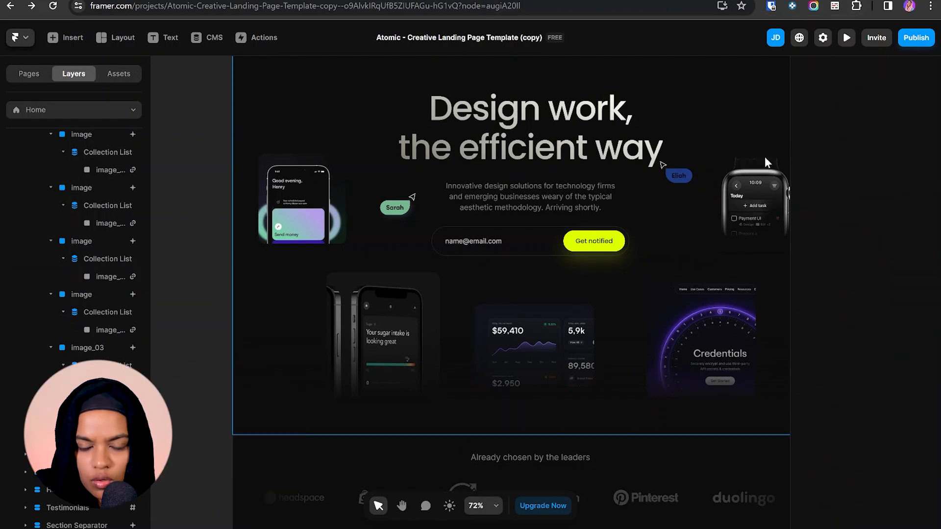
- Preview the home page and check the item page that a hero image links to
{"action": "scroll", "coordinate": [464, 214], "scroll_direction": "down", "scroll_amount": 2}
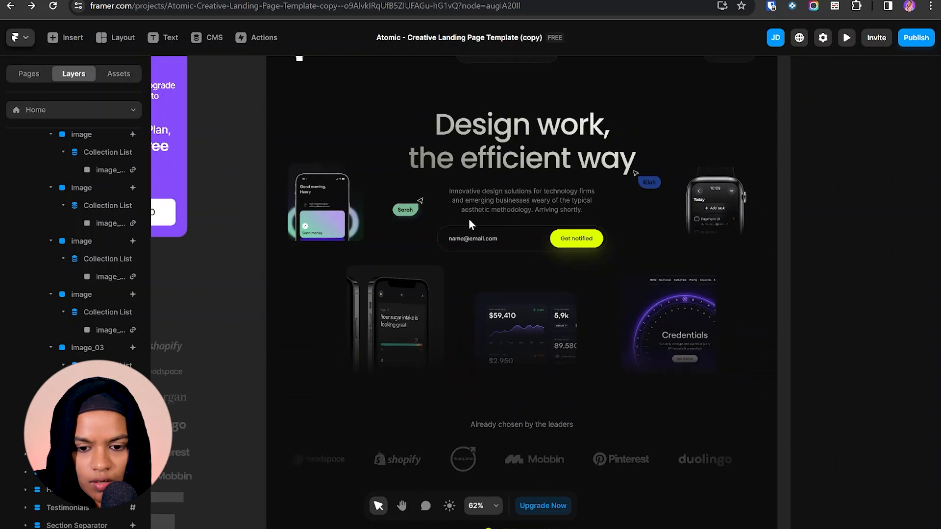
{"action": "left_click", "coordinate": [846, 38]}
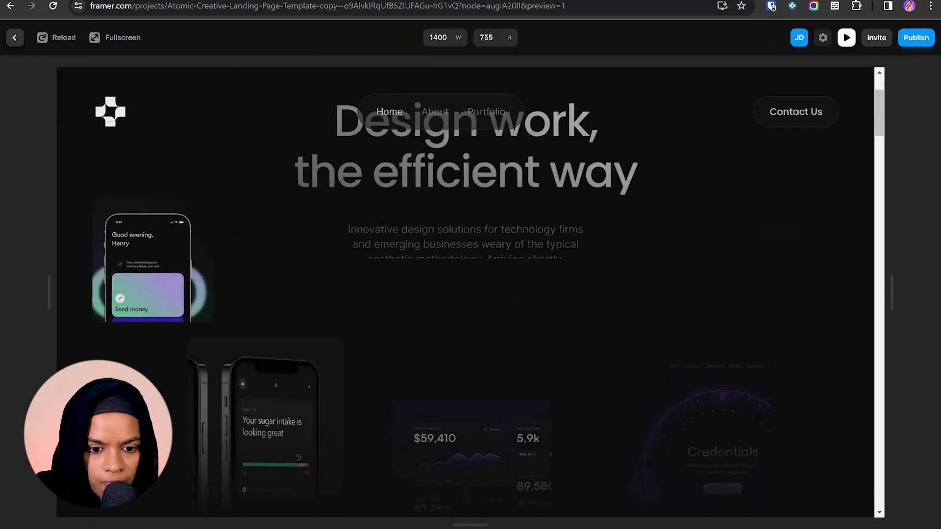
{"action": "scroll", "coordinate": [446, 278], "scroll_direction": "down", "scroll_amount": 5}
{"action": "scroll", "coordinate": [446, 278], "scroll_direction": "down", "scroll_amount": 5}
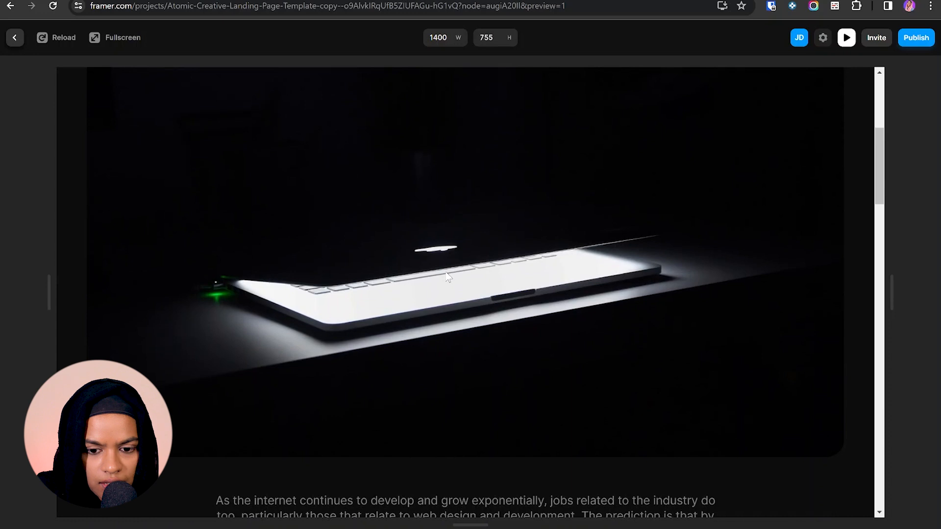
{"action": "scroll", "coordinate": [446, 276], "scroll_direction": "up", "scroll_amount": 10}
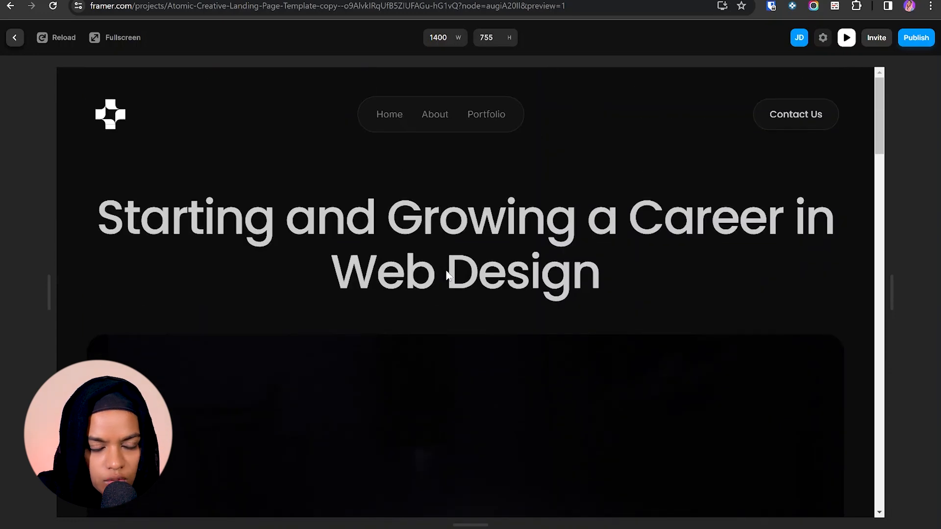
{"action": "left_click", "coordinate": [15, 37]}
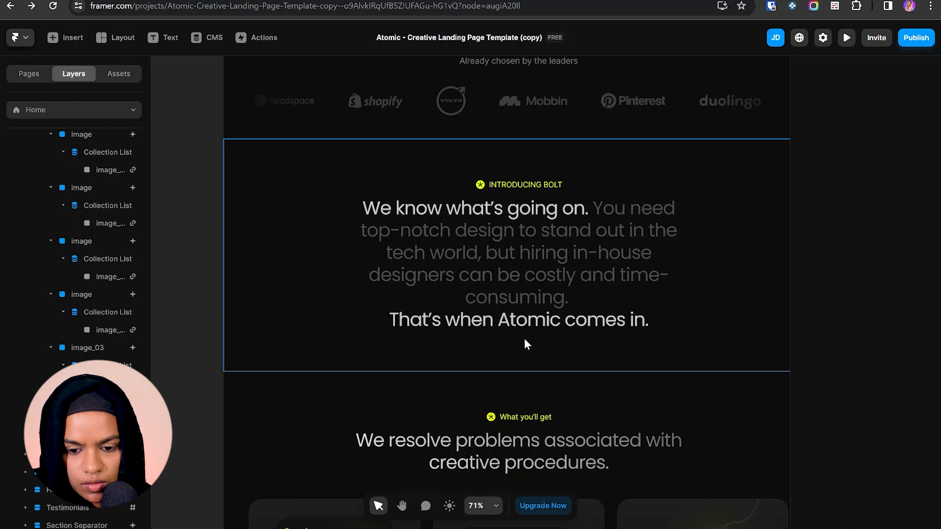
- Insert the Button component into the Introduction section and set the section's stack to vertical direction with centered alignment
{"action": "left_click", "coordinate": [507, 338]}
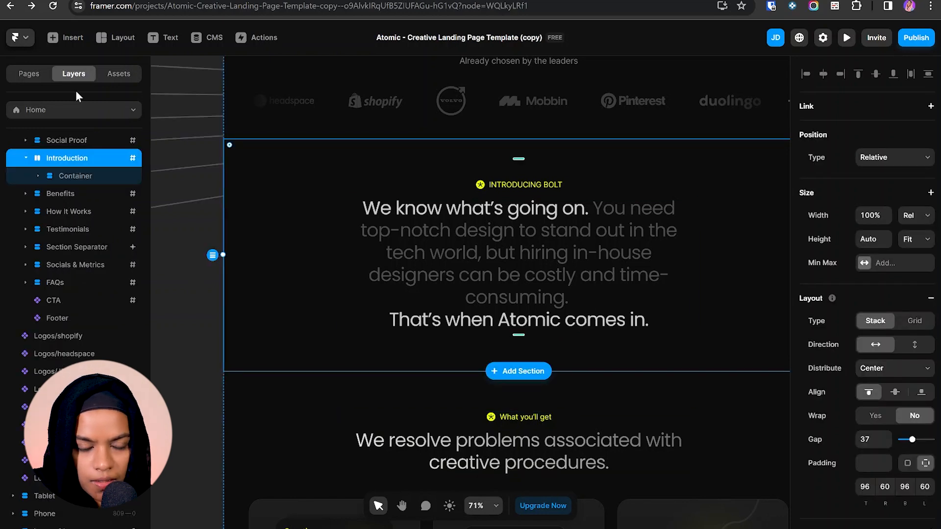
{"action": "left_click", "coordinate": [118, 74]}
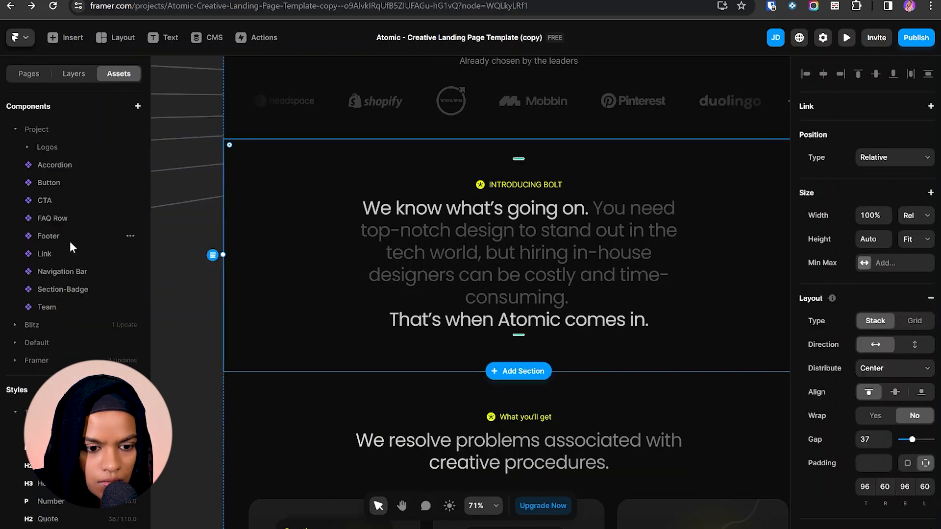
{"action": "right_click", "coordinate": [130, 184]}
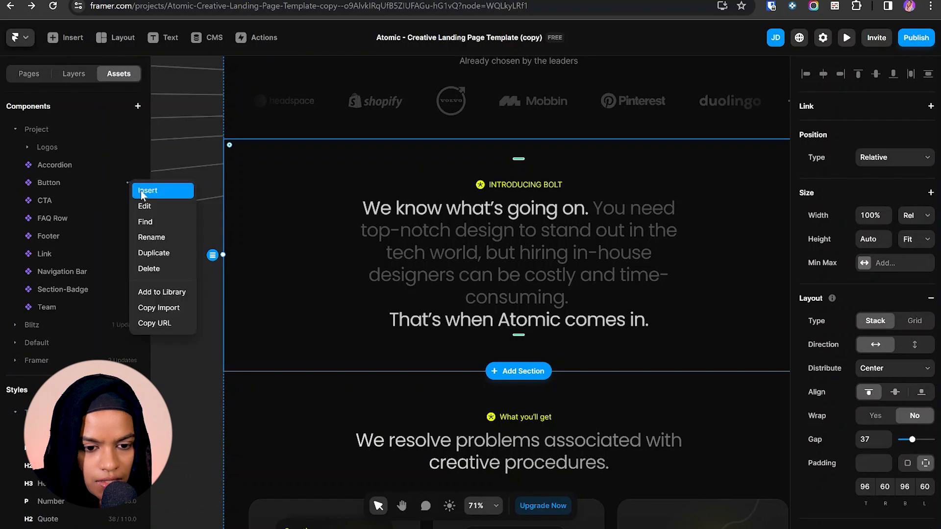
{"action": "left_click", "coordinate": [141, 192]}
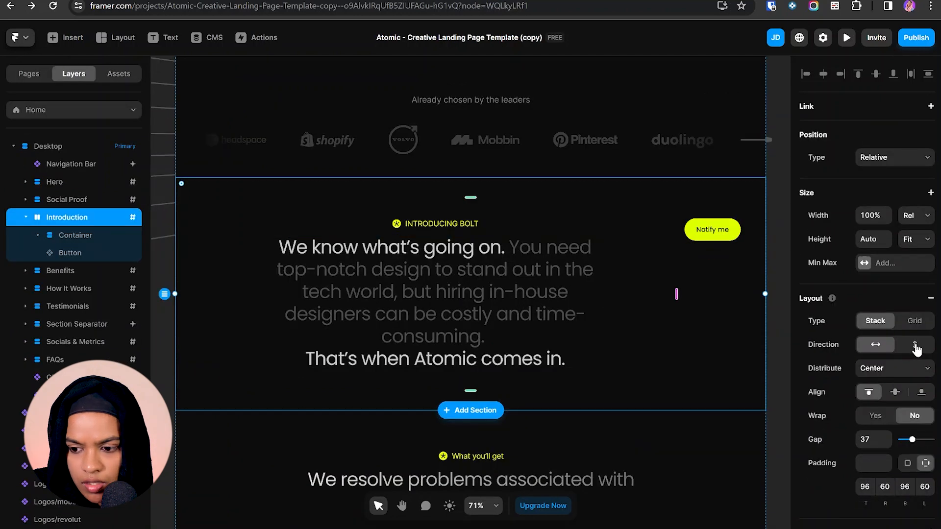
{"action": "left_click", "coordinate": [915, 345]}
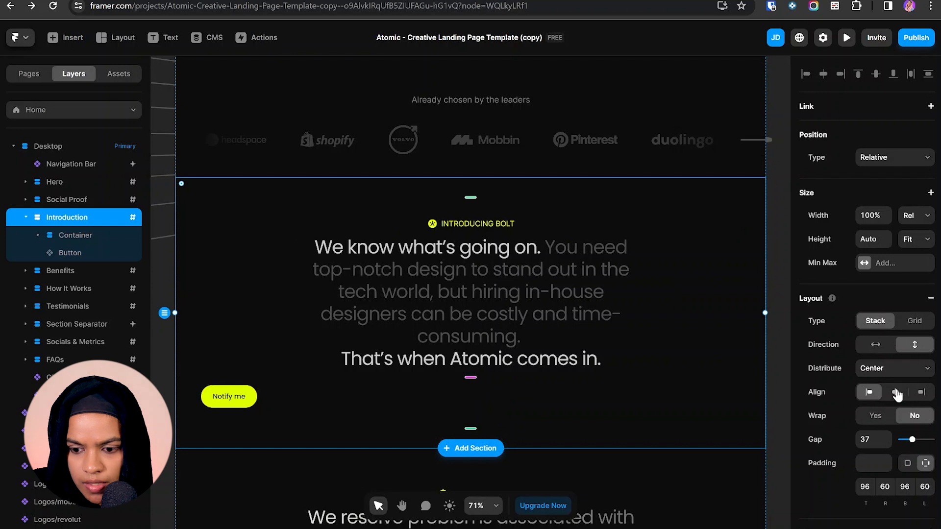
{"action": "left_click", "coordinate": [896, 392]}
- Set the Introduction button's text to "Learn More" and link it to the /about page
{"action": "left_click", "coordinate": [470, 397]}
{"action": "scroll", "coordinate": [850, 430], "scroll_direction": "down", "scroll_amount": 3}
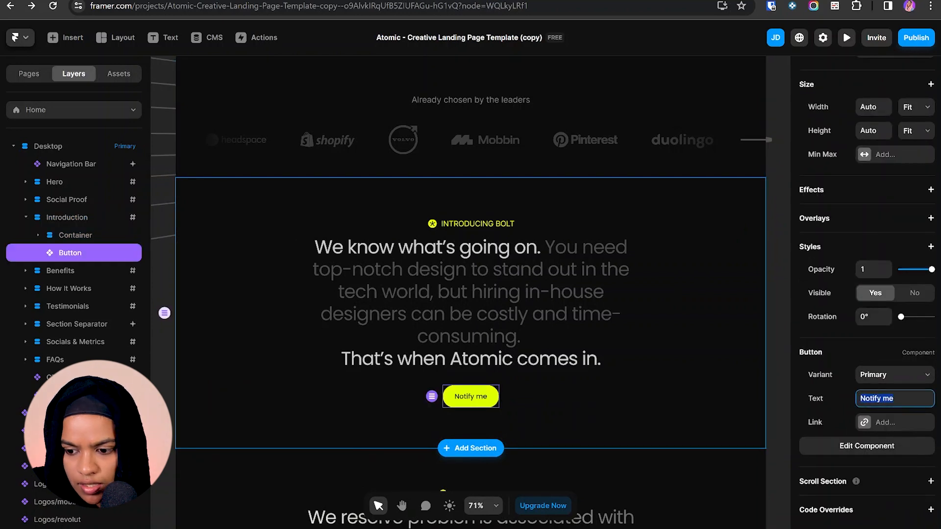
{"action": "key", "text": "Return"}
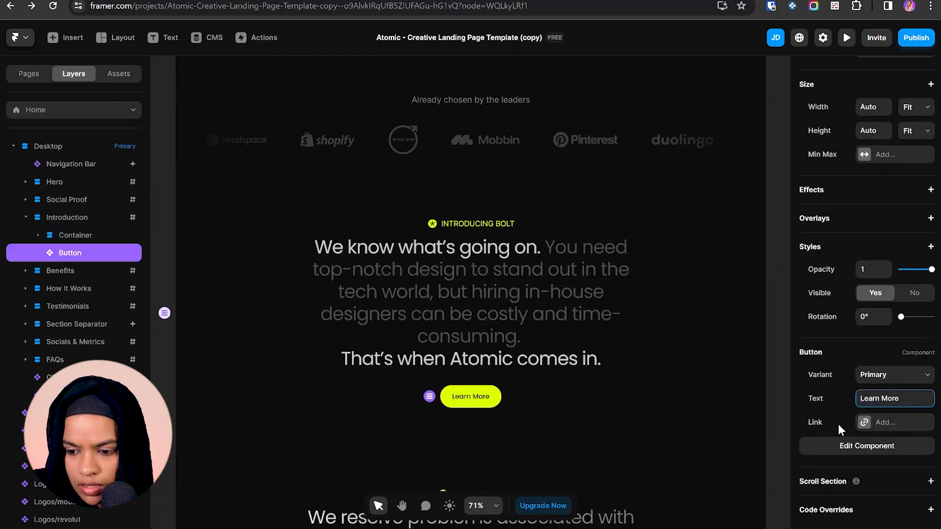
{"action": "left_click", "coordinate": [878, 423]}
{"action": "left_click", "coordinate": [752, 322]}
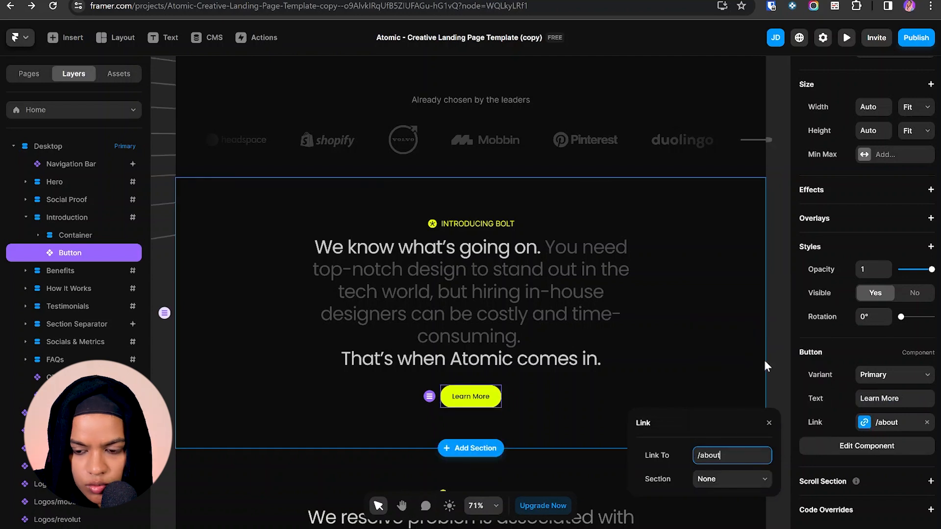
{"action": "left_click", "coordinate": [778, 368]}
- Open the Footer component for editing and link its Contact text to the /contact page
{"action": "scroll", "coordinate": [540, 311], "scroll_direction": "down", "scroll_amount": 10}
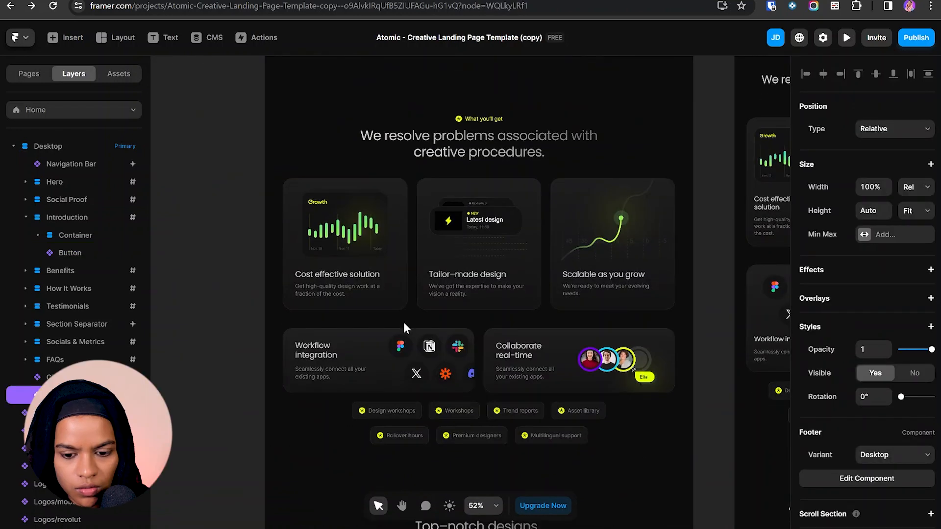
{"action": "scroll", "coordinate": [404, 322], "scroll_direction": "down", "scroll_amount": 15}
{"action": "scroll", "coordinate": [404, 322], "scroll_direction": "down", "scroll_amount": 12}
{"action": "double_click", "coordinate": [404, 328]}
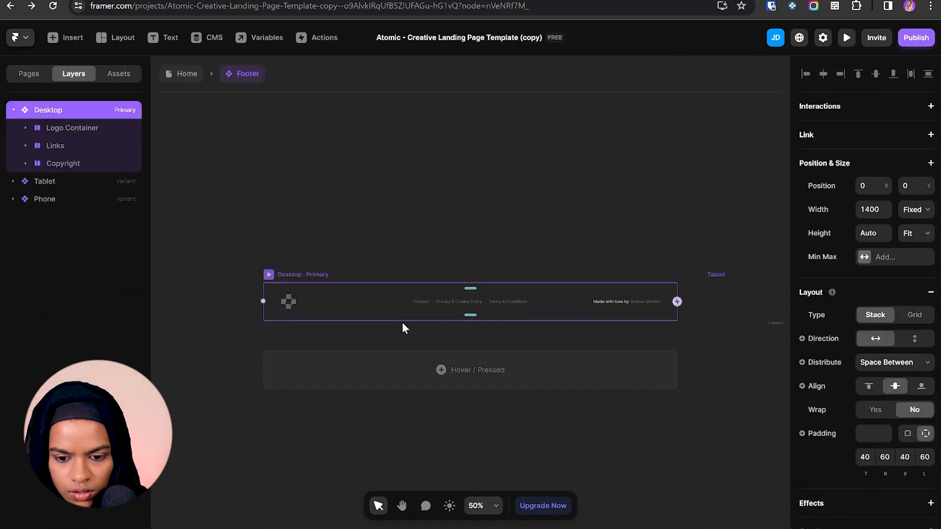
{"action": "left_click", "coordinate": [83, 185]}
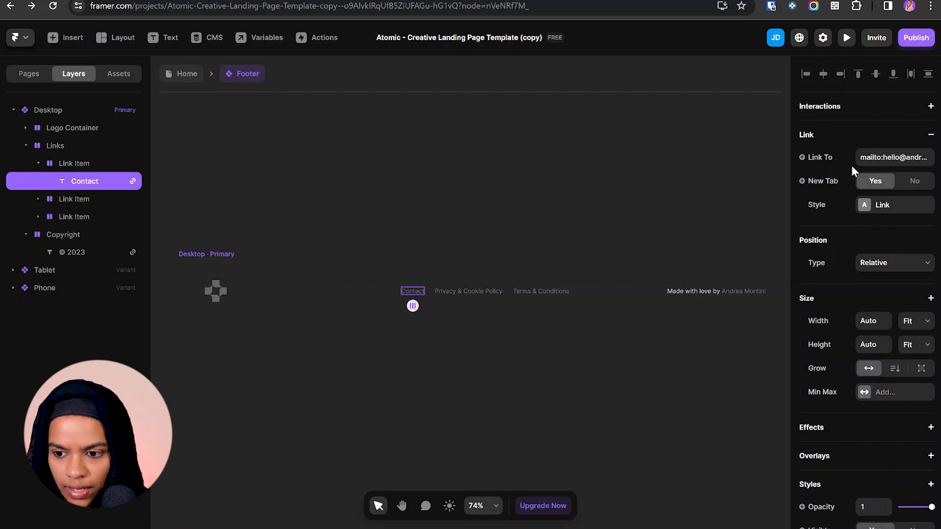
{"action": "left_click", "coordinate": [833, 160]}
{"action": "left_click", "coordinate": [888, 156]}
{"action": "left_click", "coordinate": [861, 171]}
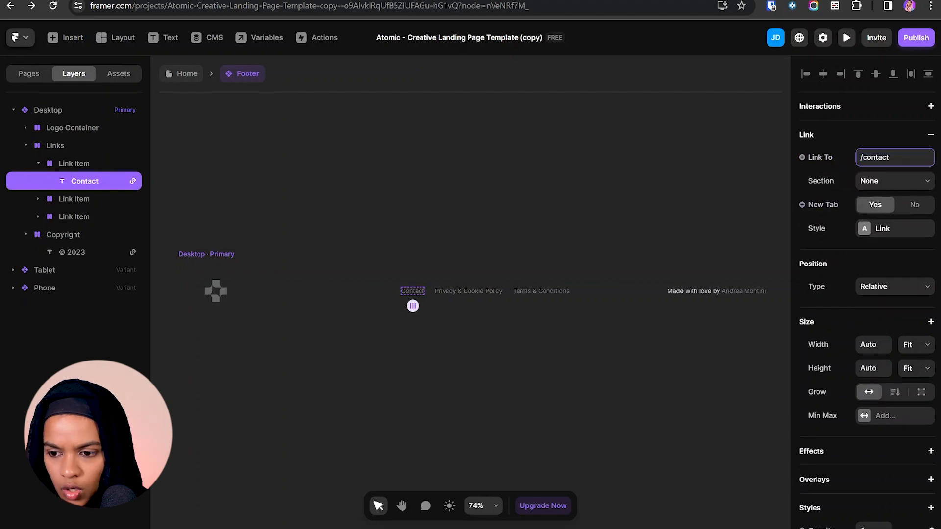
{"action": "left_click", "coordinate": [482, 398]}
{"action": "left_click", "coordinate": [707, 293]}
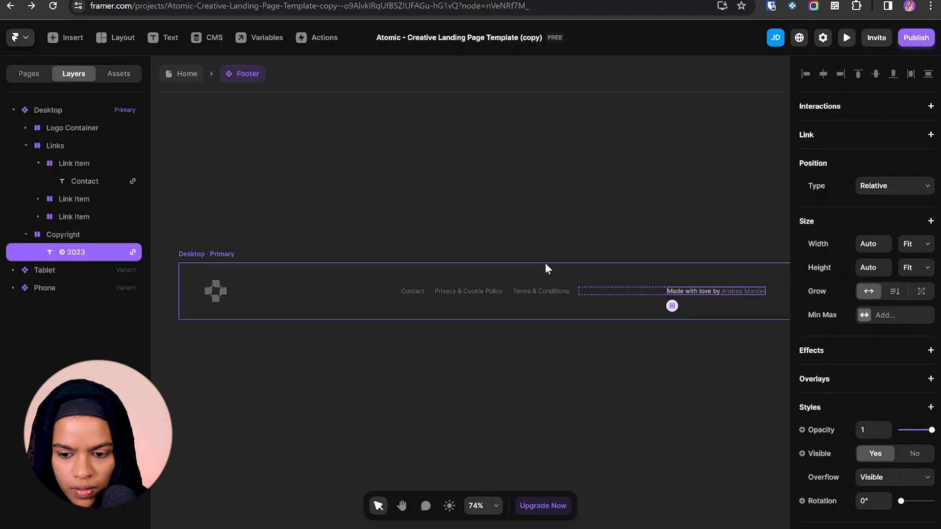
{"action": "scroll", "coordinate": [893, 392], "scroll_direction": "down", "scroll_amount": 4}
{"action": "left_click", "coordinate": [894, 405]}
{"action": "type", "text": "cOPYRIGH"}
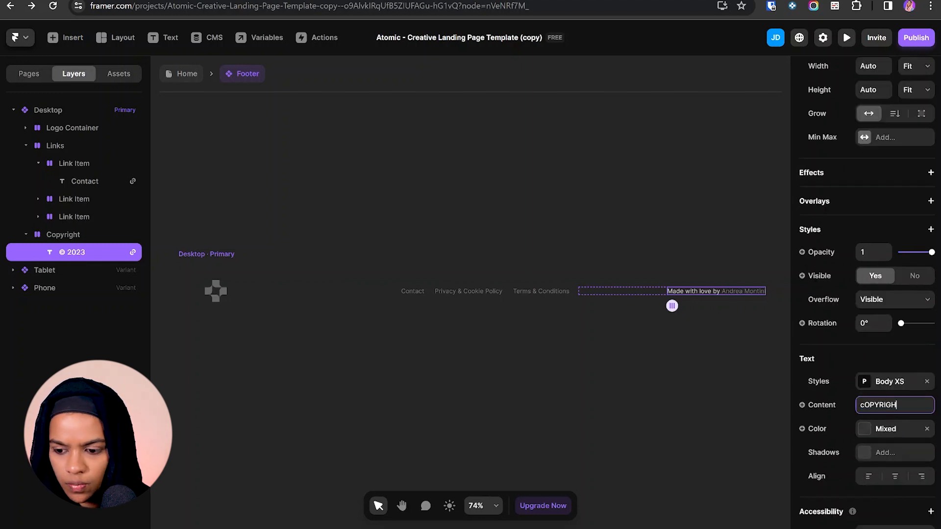
{"action": "key", "text": "ctrl+a"}
{"action": "type", "text": "Copyright @"}
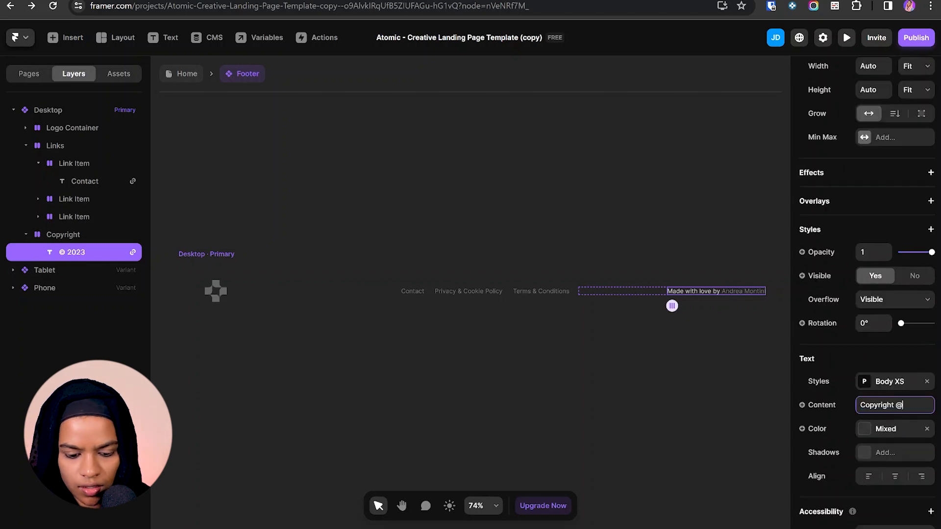
{"action": "type", "text": "2024"}
{"action": "key", "text": "Return"}
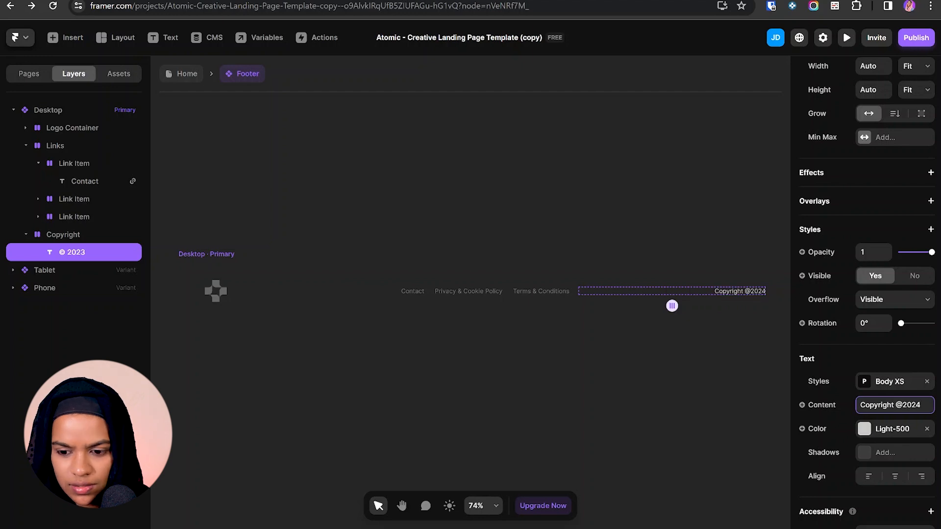
{"action": "left_click", "coordinate": [730, 408]}
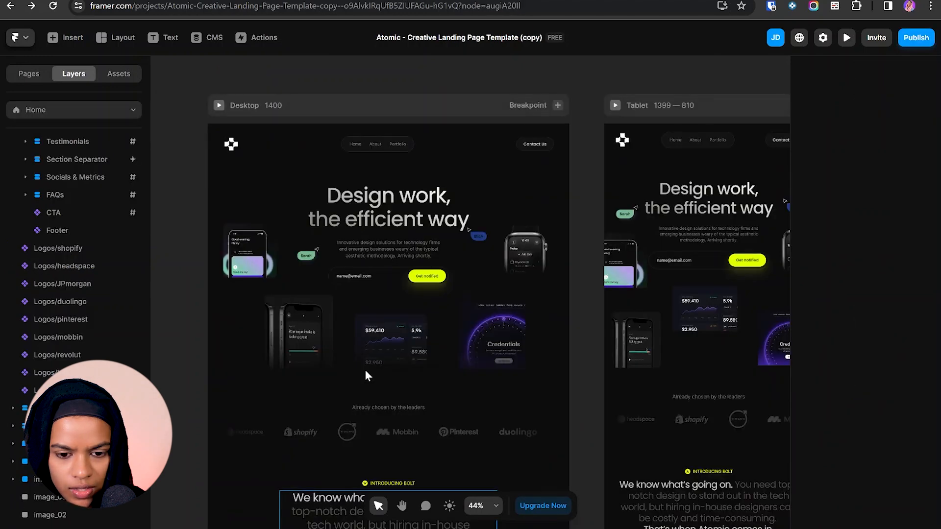
{"action": "scroll", "coordinate": [364, 370], "scroll_direction": "down", "scroll_amount": 6}
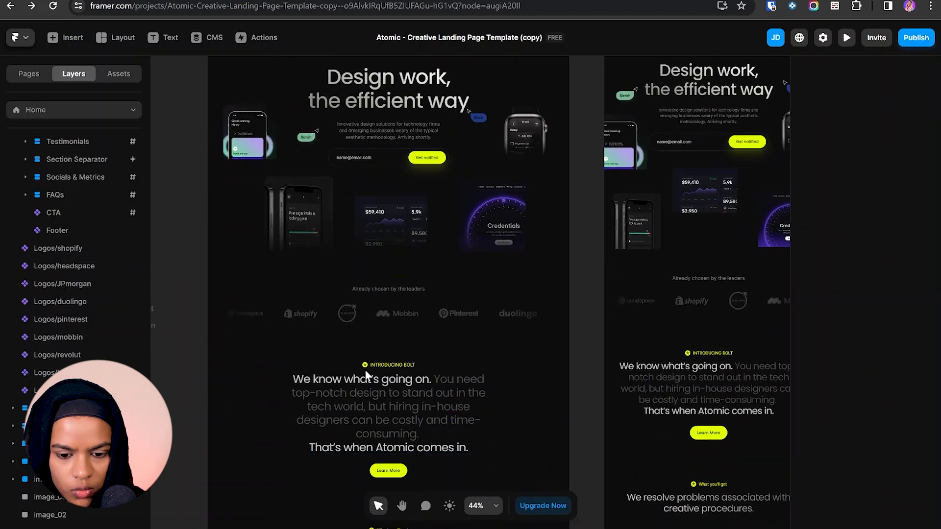
- Open the /about page and add an 810-wide Tablet breakpoint to it
{"action": "scroll", "coordinate": [364, 369], "scroll_direction": "down", "scroll_amount": 8}
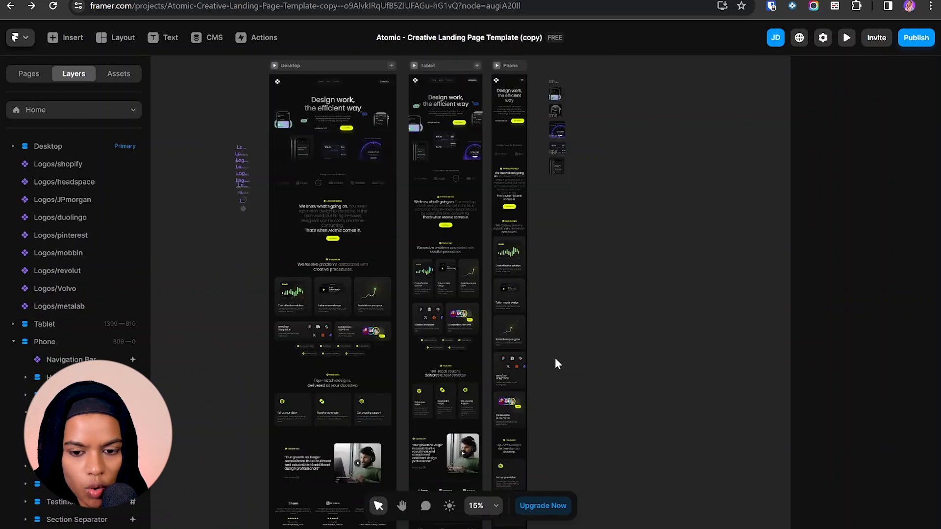
{"action": "left_click", "coordinate": [93, 109]}
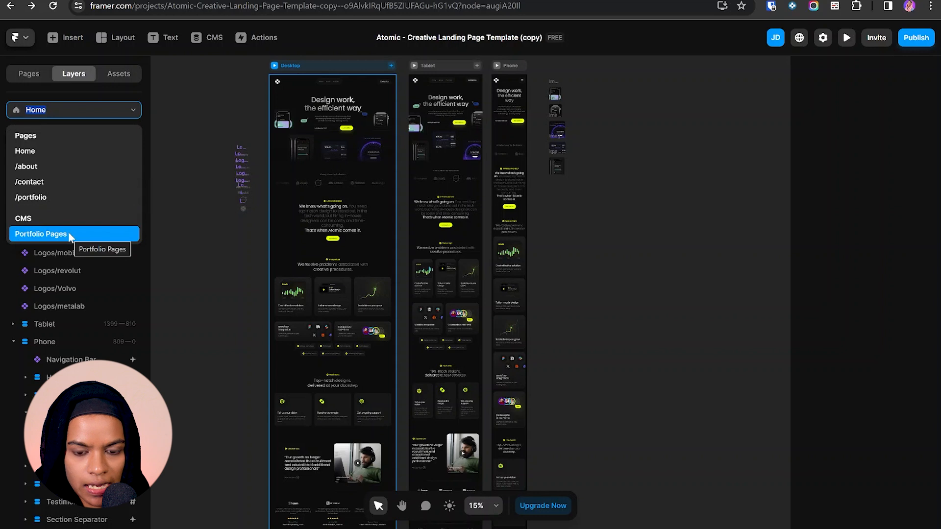
{"action": "left_click", "coordinate": [37, 167]}
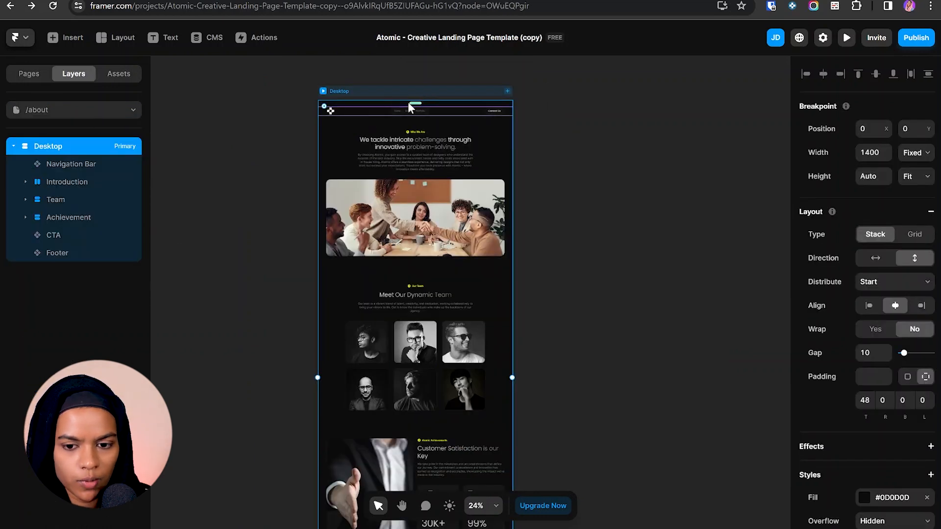
{"action": "left_click", "coordinate": [508, 92]}
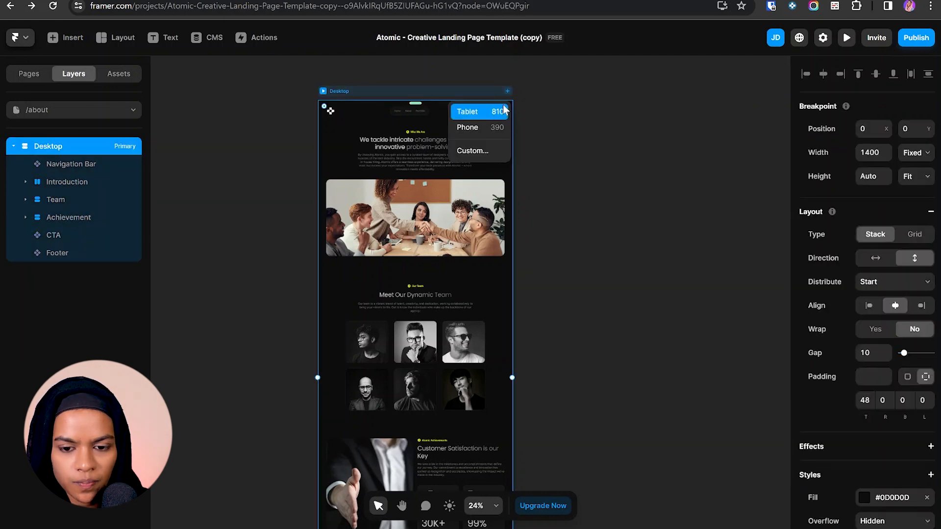
{"action": "left_click", "coordinate": [495, 112]}
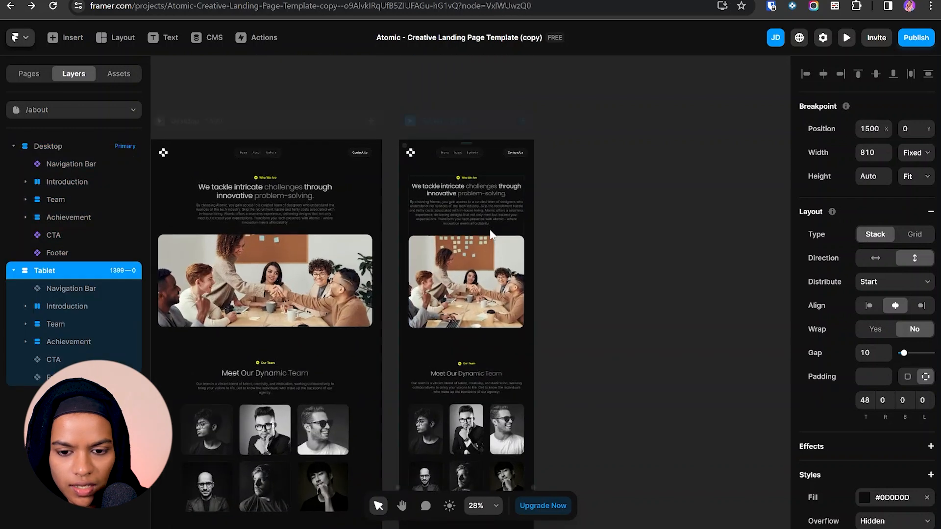
- Set the tablet Introduction section's padding to 80 at the top and bottom and 40 on both sides
{"action": "scroll", "coordinate": [490, 231], "scroll_direction": "up", "scroll_amount": 3}
{"action": "left_click", "coordinate": [488, 136]}
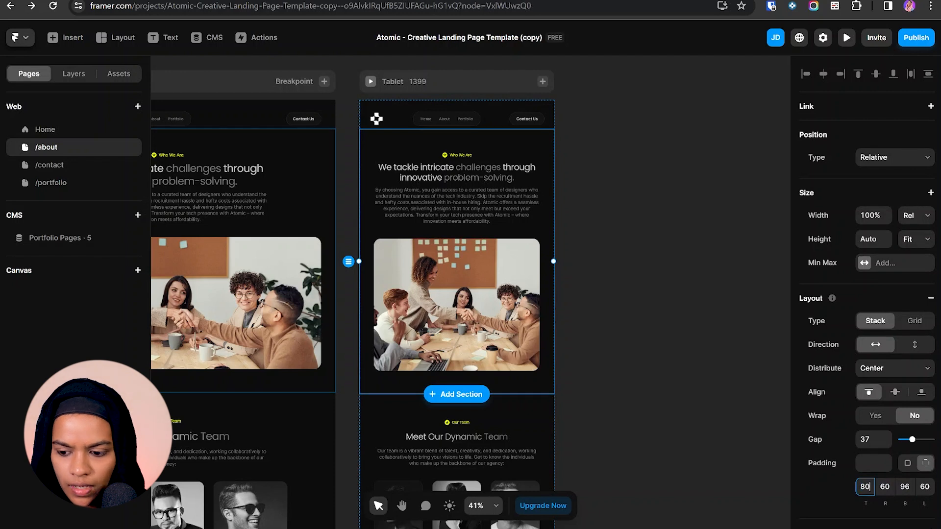
{"action": "key", "text": "Tab"}
{"action": "key", "text": "Tab"}
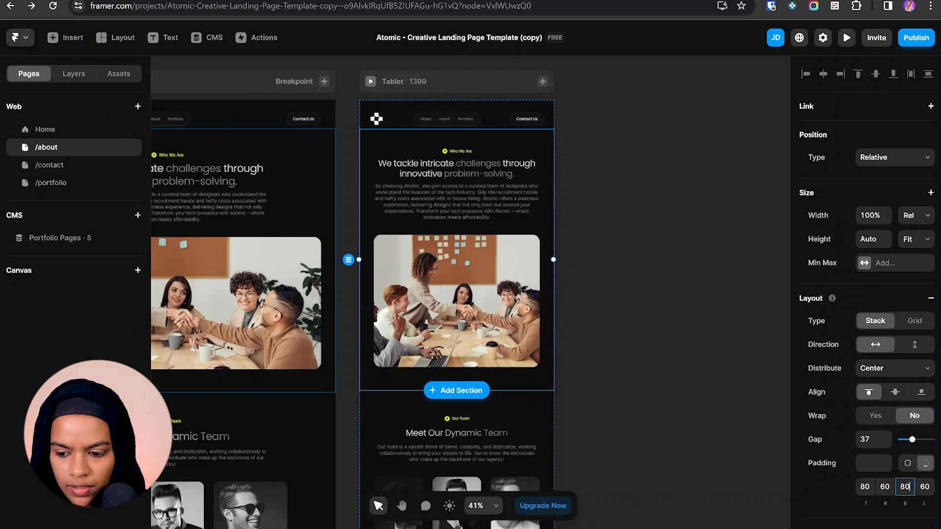
{"action": "key", "text": "shift+Tab"}
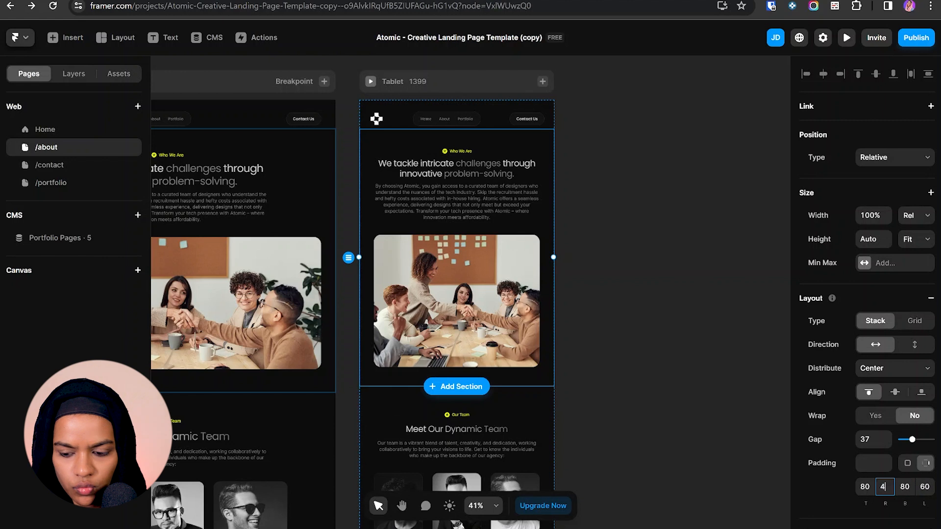
{"action": "key", "text": "Tab"}
{"action": "key", "text": "Tab"}
{"action": "type", "text": "40"}
{"action": "key", "text": "Return"}
{"action": "left_click", "coordinate": [652, 381]}
- Set the tablet Team section's padding to 80 at the top and bottom and 40 on both sides
{"action": "scroll", "coordinate": [469, 287], "scroll_direction": "down", "scroll_amount": 3}
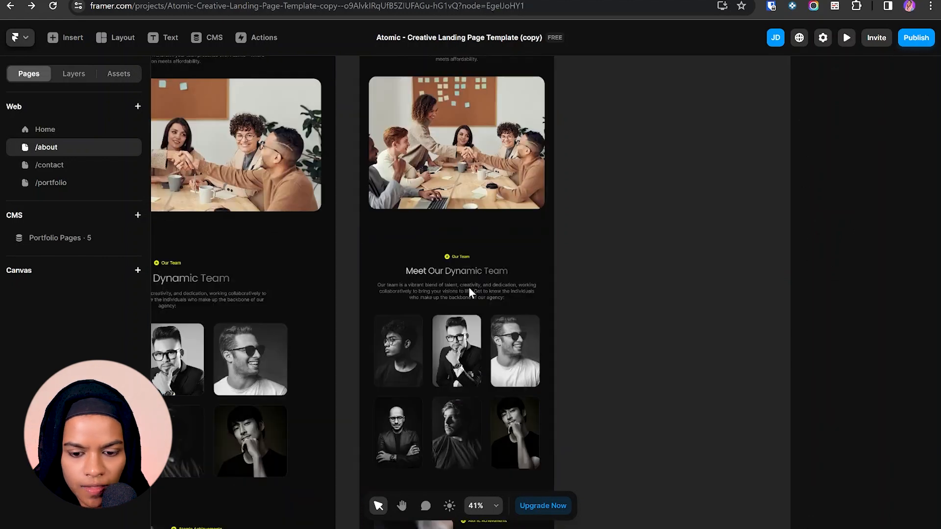
{"action": "left_click", "coordinate": [492, 241]}
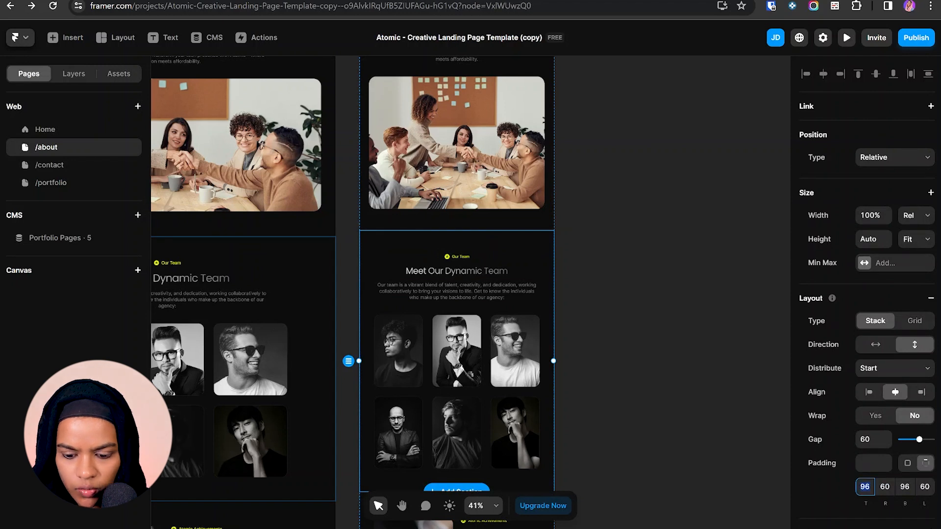
{"action": "type", "text": "80"}
{"action": "key", "text": "Tab"}
{"action": "key", "text": "Tab"}
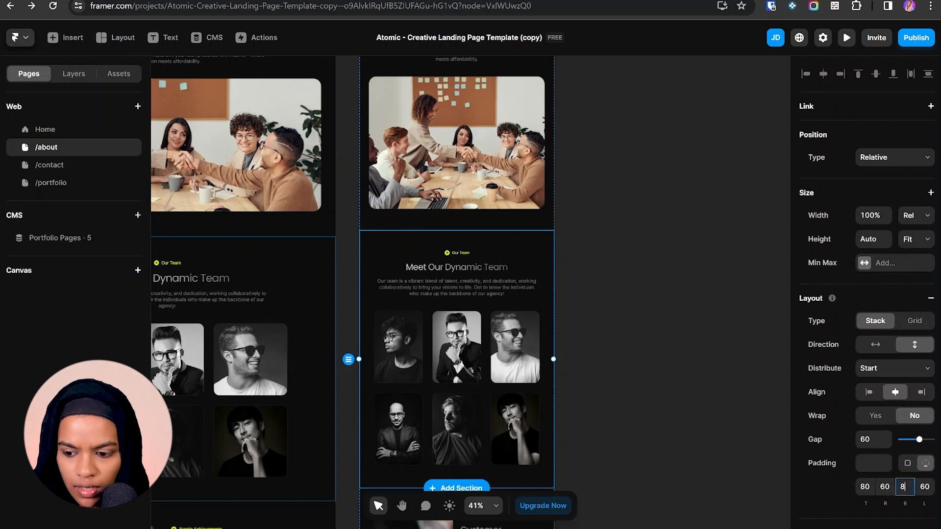
{"action": "key", "text": "shift+Tab"}
{"action": "type", "text": "40"}
{"action": "key", "text": "Tab"}
{"action": "key", "text": "Tab"}
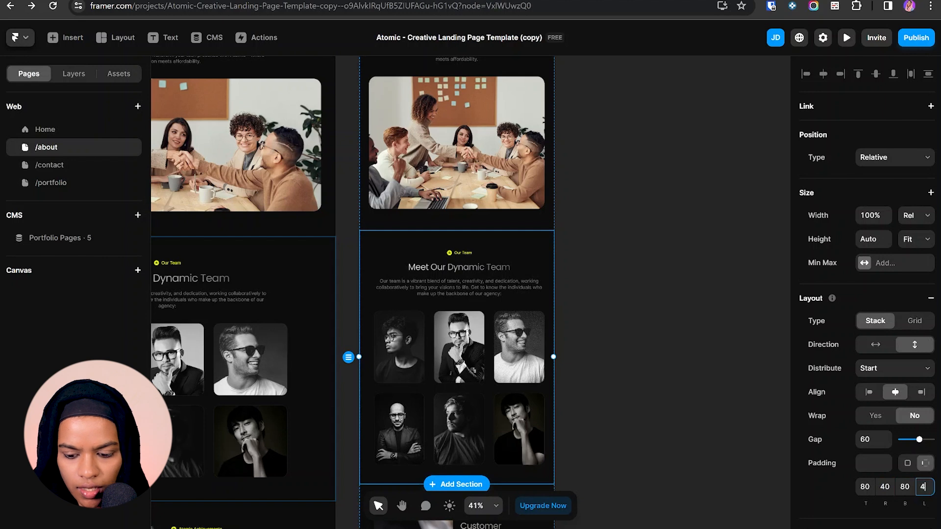
{"action": "key", "text": "Return"}
- Reduce the tablet team photo grid to two columns
{"action": "left_click", "coordinate": [426, 386]}
{"action": "scroll", "coordinate": [425, 386], "scroll_direction": "up", "scroll_amount": 2}
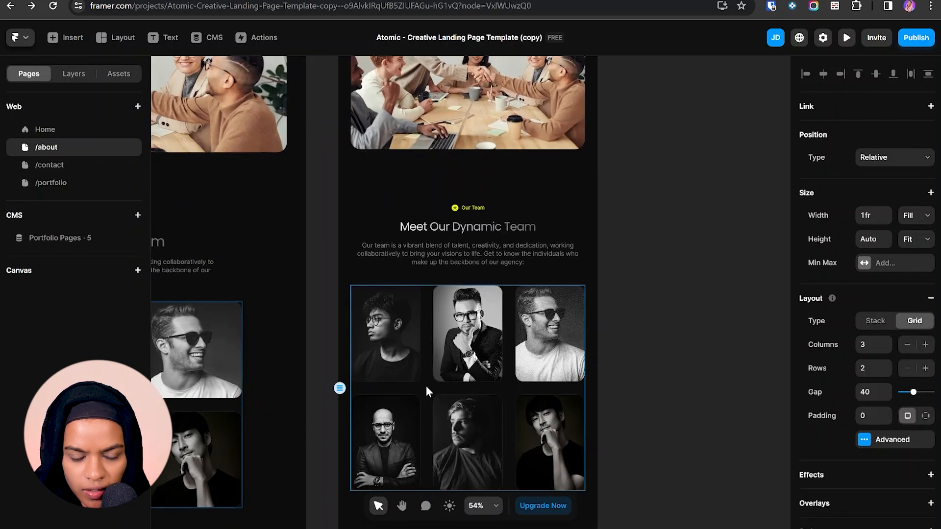
{"action": "left_click", "coordinate": [908, 345]}
{"action": "scroll", "coordinate": [467, 355], "scroll_direction": "down", "scroll_amount": 3}
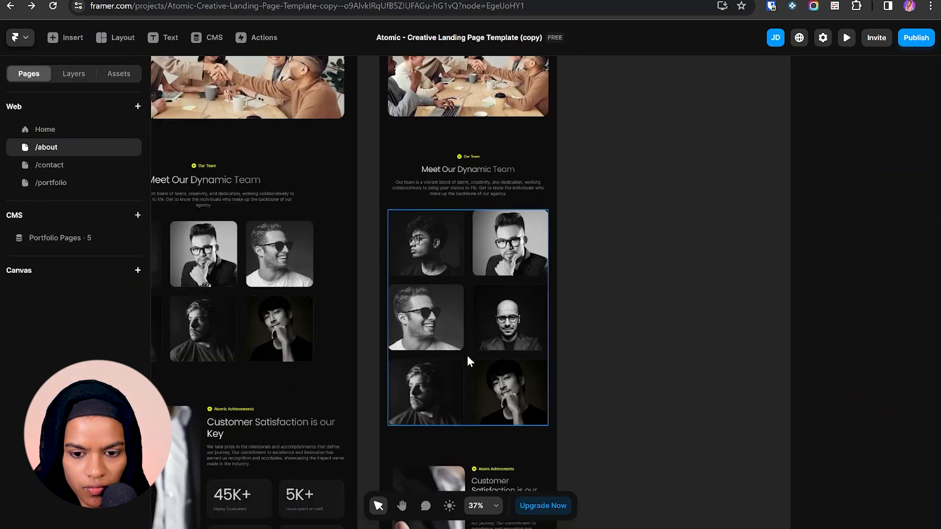
- Set the tablet Achievement section's padding to 80 at the top and bottom and 40 on both sides
{"action": "scroll", "coordinate": [467, 355], "scroll_direction": "down", "scroll_amount": 2}
{"action": "left_click", "coordinate": [69, 79]}
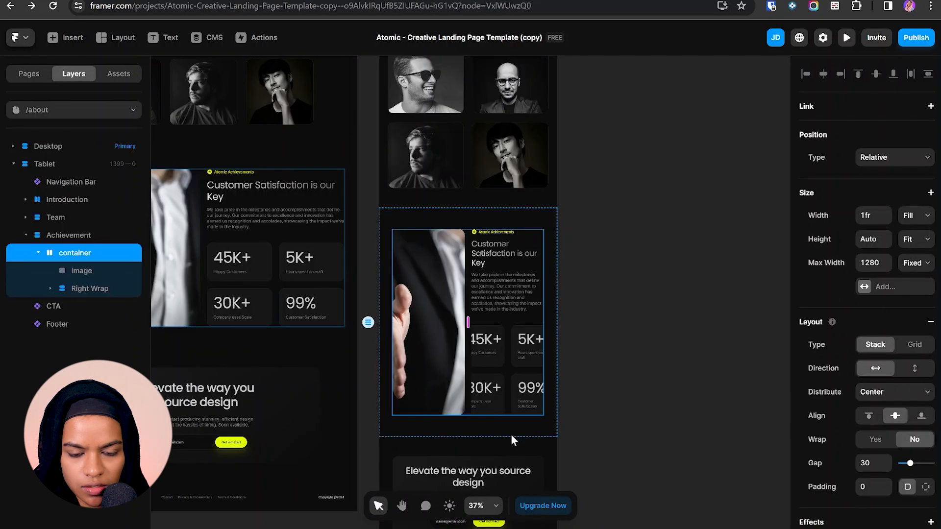
{"action": "left_click", "coordinate": [141, 240]}
{"action": "left_click", "coordinate": [865, 486]}
{"action": "type", "text": "80"}
{"action": "key", "text": "Tab"}
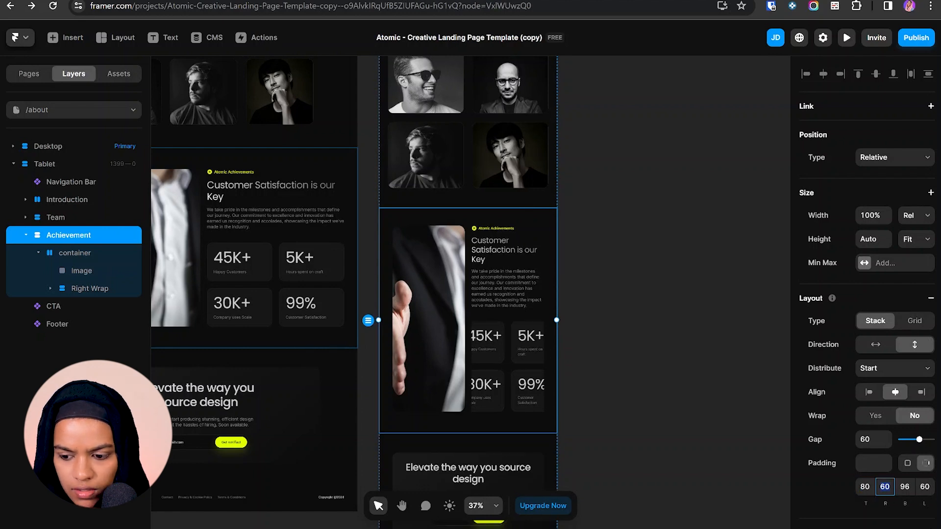
{"action": "key", "text": "Tab"}
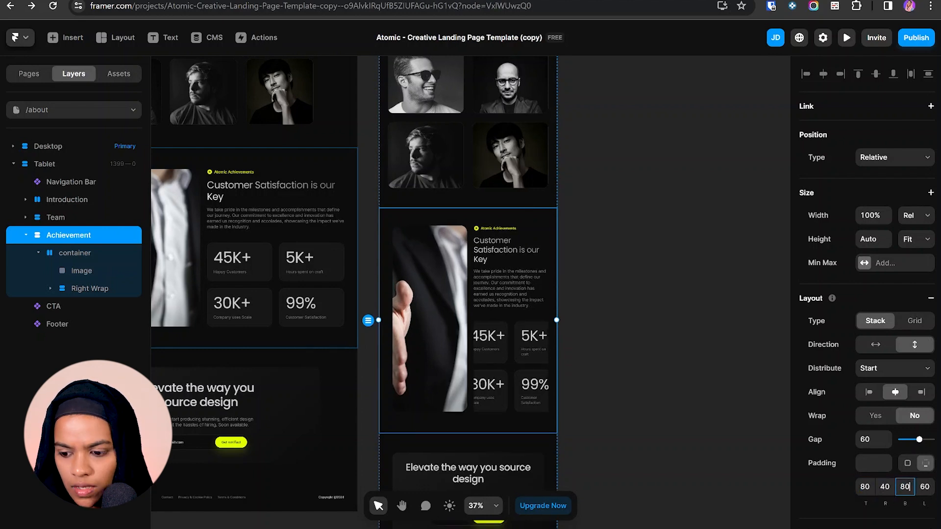
{"action": "key", "text": "Tab"}
{"action": "type", "text": "40"}
{"action": "key", "text": "Return"}
- Switch the stack direction of the tablet Achievement section's container to vertical
{"action": "left_click", "coordinate": [64, 259]}
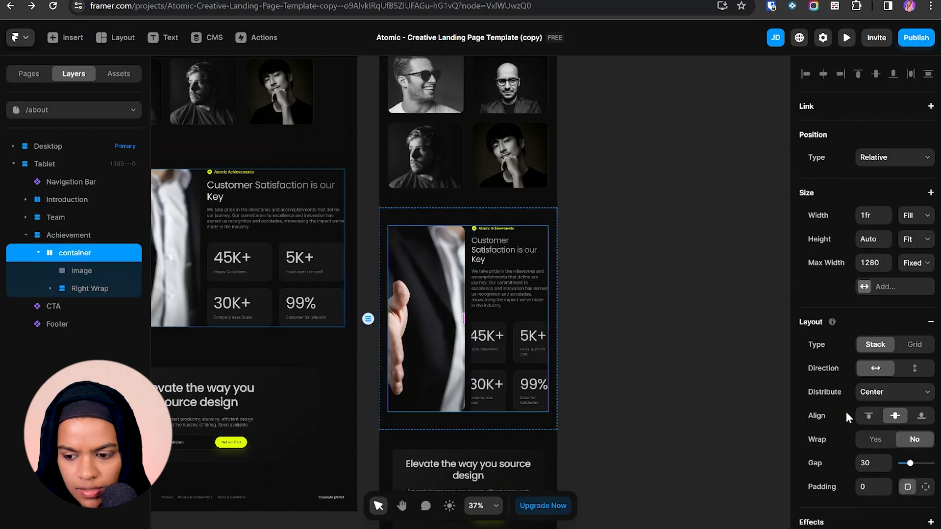
{"action": "left_click", "coordinate": [916, 369]}
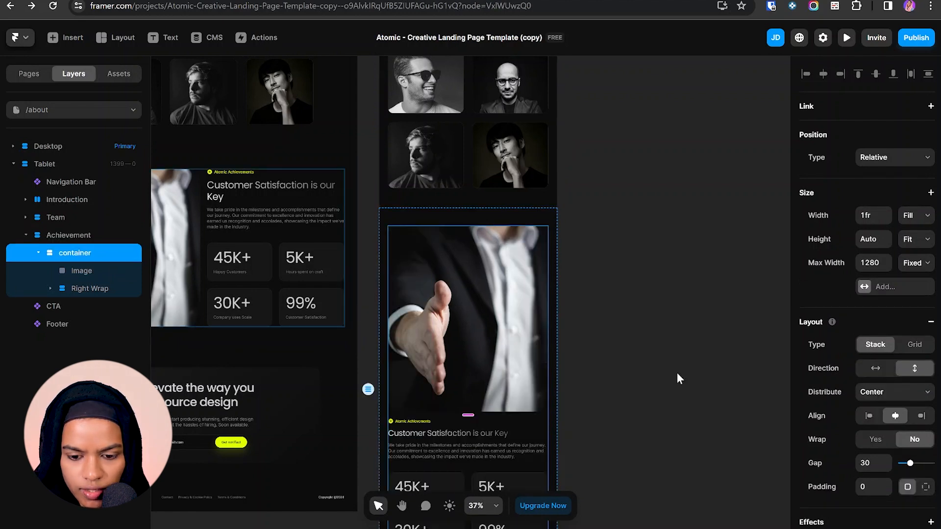
{"action": "scroll", "coordinate": [678, 374], "scroll_direction": "down", "scroll_amount": 3}
{"action": "left_click", "coordinate": [607, 351]}
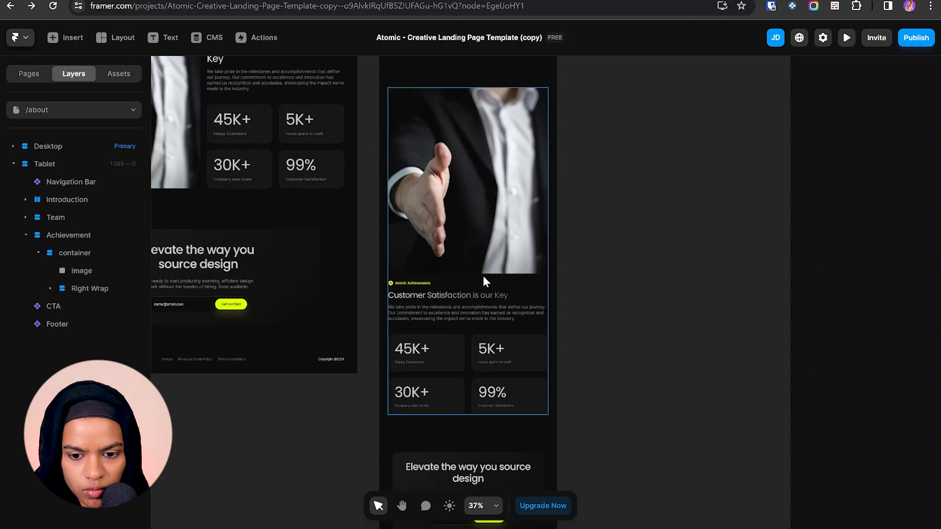
- Set the height of the tablet Achievement section's handshake image to 550
{"action": "left_click", "coordinate": [488, 260]}
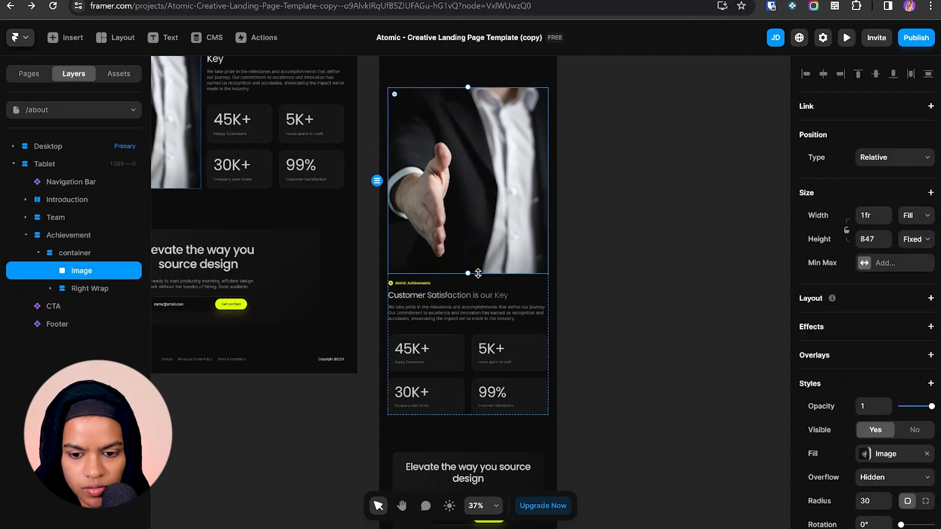
{"action": "left_click_drag", "start_coordinate": [478, 273], "coordinate": [478, 209]}
{"action": "type", "text": "550"}
{"action": "key", "text": "Return"}
{"action": "scroll", "coordinate": [501, 285], "scroll_direction": "up", "scroll_amount": 1}
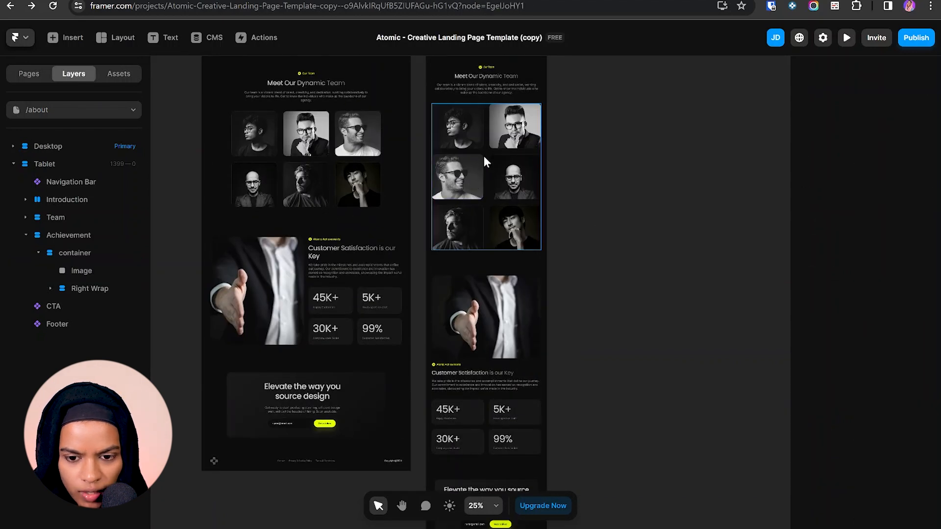
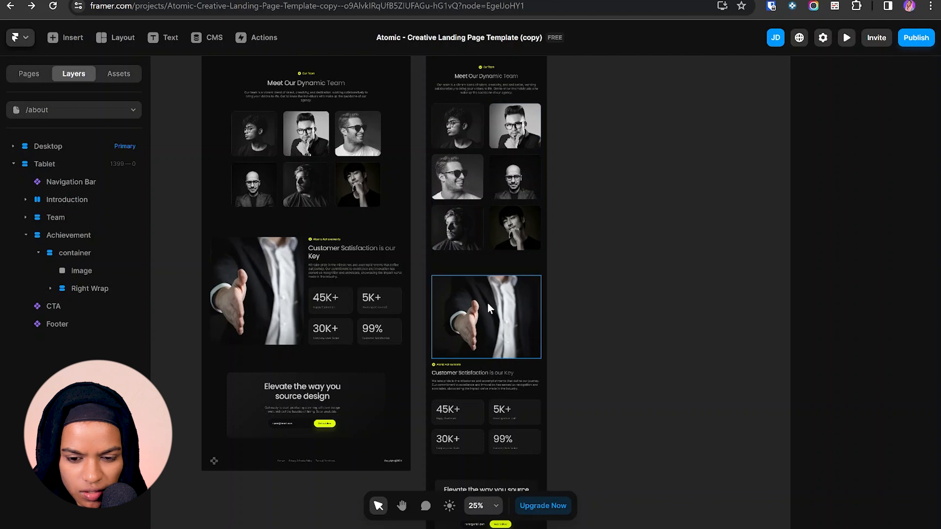
- Move the tablet Achievement image below the Right Wrap within its container
{"action": "scroll", "coordinate": [483, 329], "scroll_direction": "up", "scroll_amount": 2}
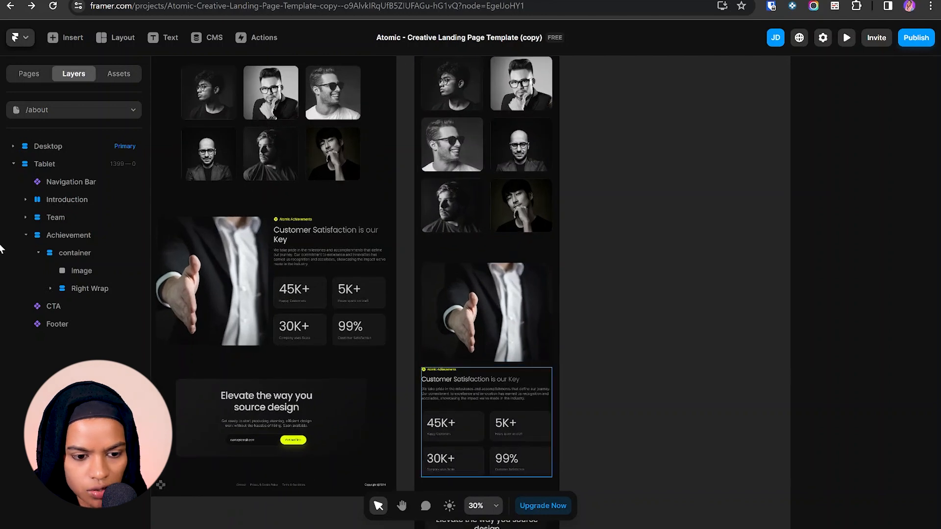
{"action": "left_click", "coordinate": [85, 272]}
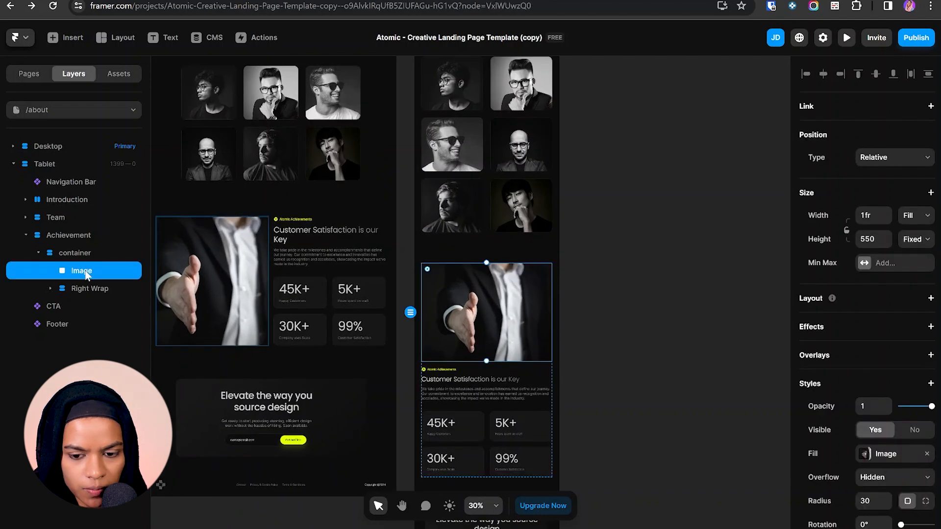
{"action": "left_click_drag", "start_coordinate": [85, 273], "coordinate": [92, 296]}
{"action": "left_click", "coordinate": [603, 392]}
{"action": "scroll", "coordinate": [539, 392], "scroll_direction": "down", "scroll_amount": 5}
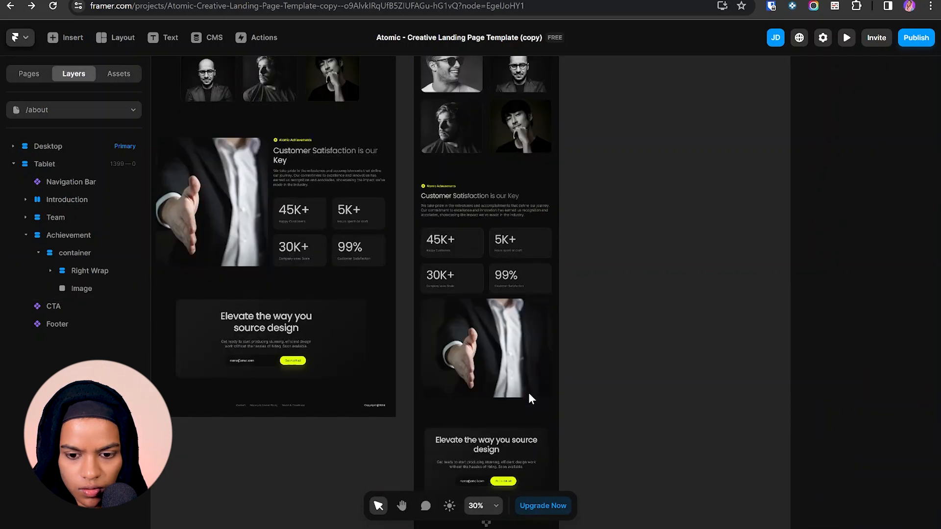
{"action": "scroll", "coordinate": [529, 393], "scroll_direction": "down", "scroll_amount": 2}
- Add a 390-wide Phone breakpoint to the /about page
{"action": "scroll", "coordinate": [516, 333], "scroll_direction": "up", "scroll_amount": 10}
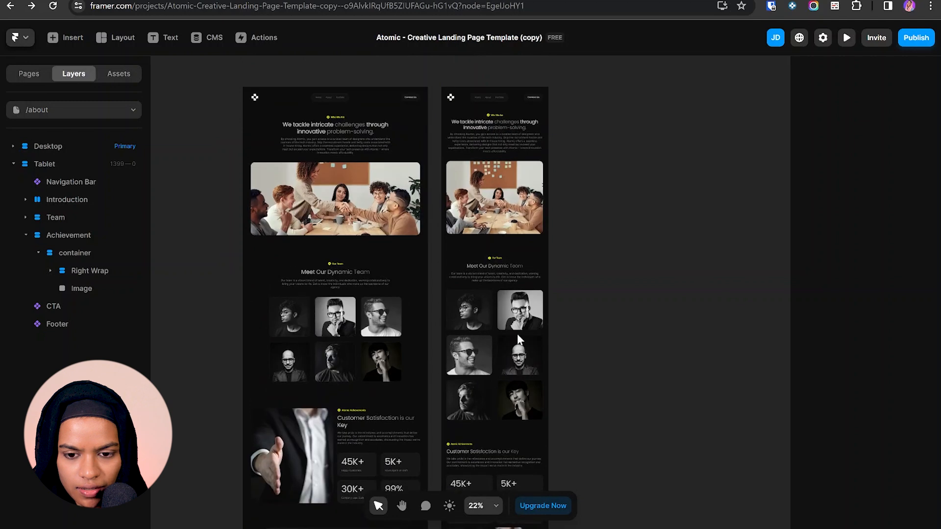
{"action": "left_click", "coordinate": [502, 99]}
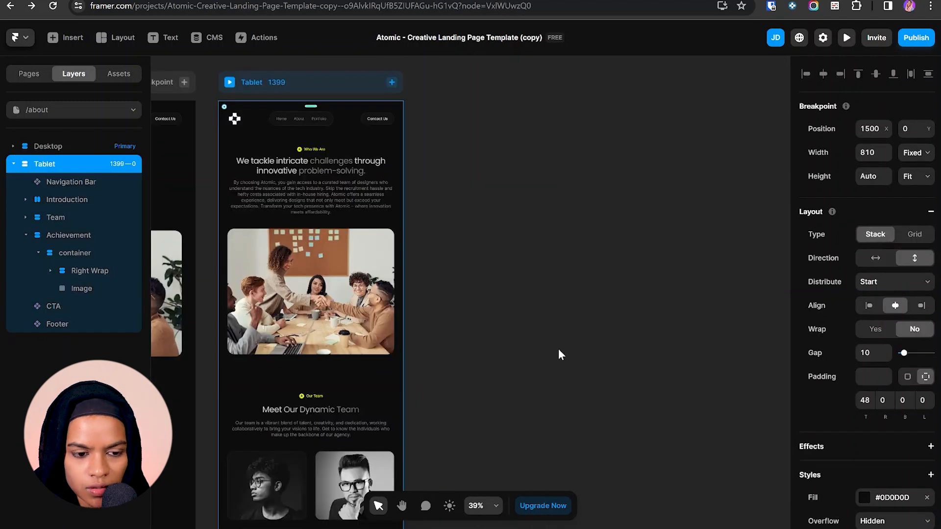
{"action": "left_click", "coordinate": [392, 83]}
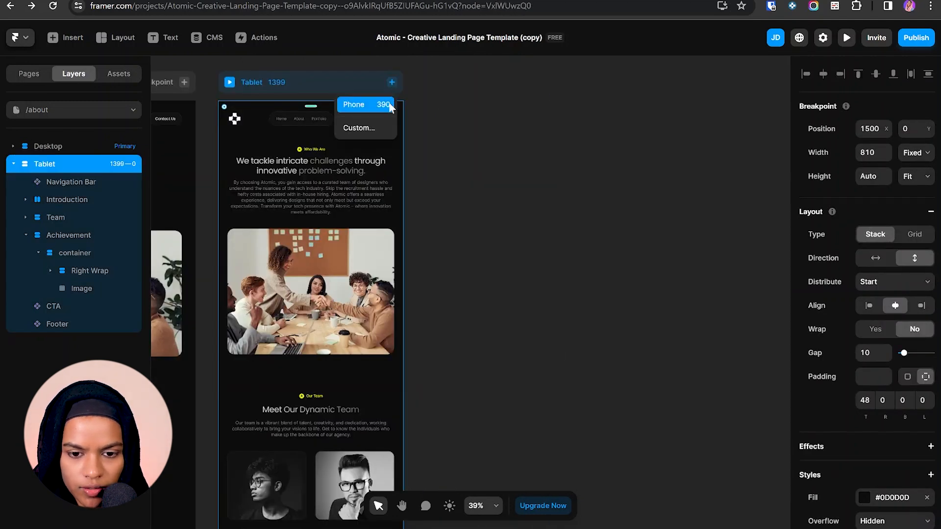
{"action": "left_click", "coordinate": [362, 102]}
- Set the phone Introduction section's padding to 40 at the top and bottom and 20 on both sides
{"action": "scroll", "coordinate": [431, 313], "scroll_direction": "up", "scroll_amount": 5}
{"action": "left_click", "coordinate": [432, 314]}
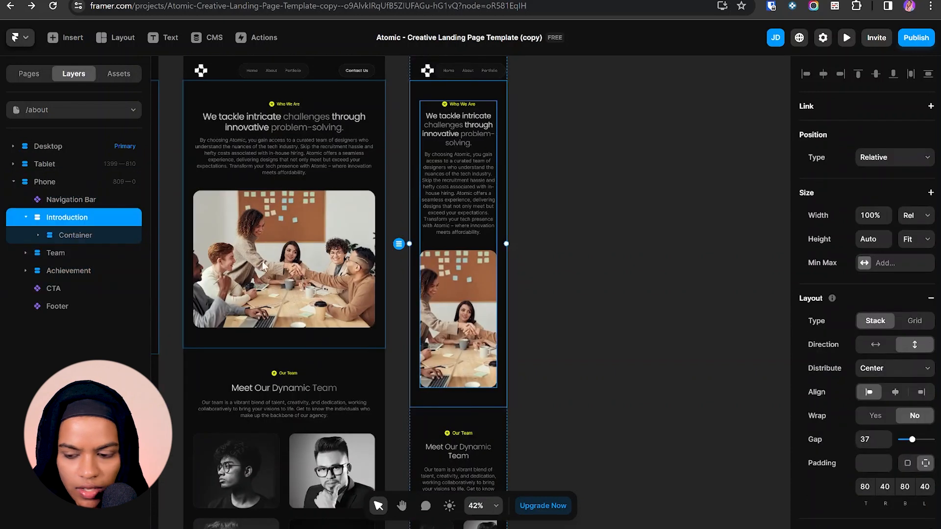
{"action": "left_click", "coordinate": [865, 487]}
{"action": "type", "text": "40"}
{"action": "key", "text": "Tab"}
{"action": "type", "text": "20"}
{"action": "key", "text": "Tab"}
{"action": "type", "text": "40"}
{"action": "key", "text": "Tab"}
{"action": "type", "text": "200"}
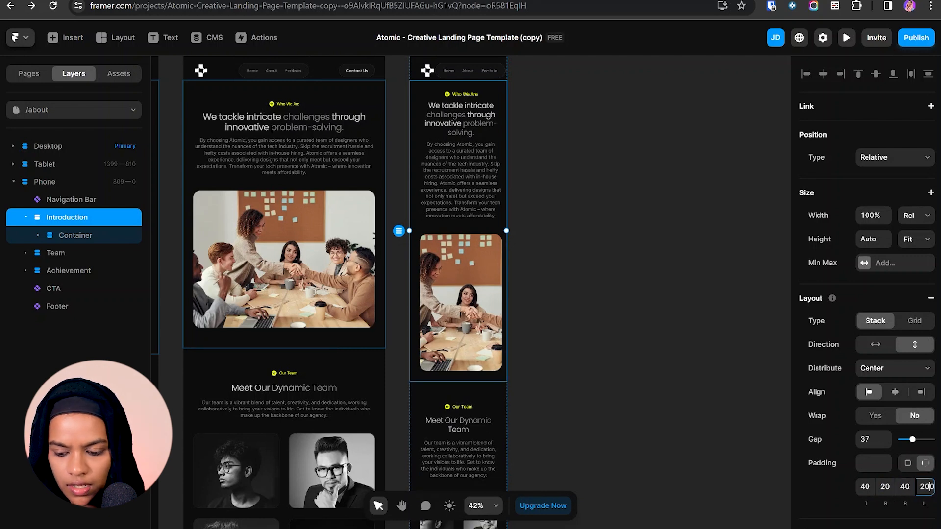
{"action": "key", "text": "BackSpace"}
{"action": "left_click", "coordinate": [772, 458]}
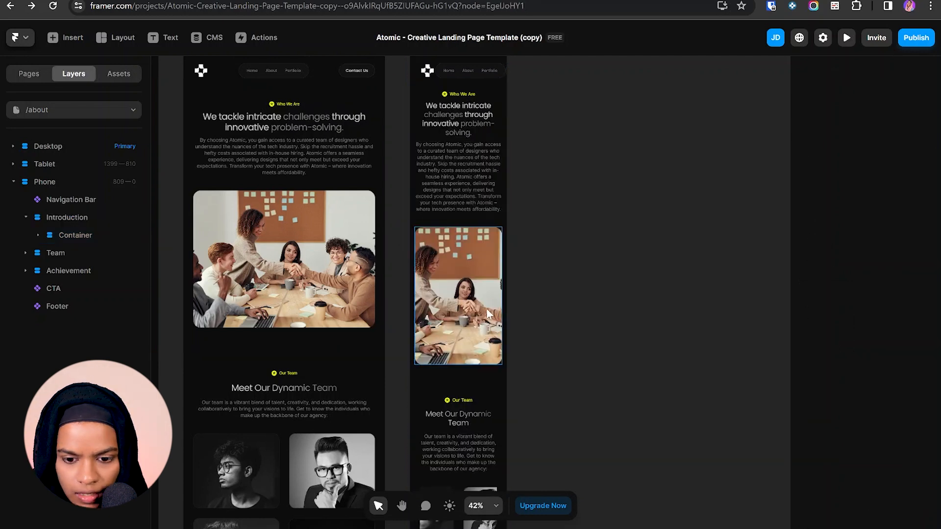
- Set the height of the phone Introduction section's image frame to 300
{"action": "left_click", "coordinate": [485, 310]}
{"action": "left_click_drag", "start_coordinate": [465, 365], "coordinate": [465, 304]}
{"action": "left_click", "coordinate": [873, 239]}
{"action": "type", "text": "3"}
{"action": "key", "text": "Return"}
- Set the phone Team section's padding to 40 at the top and bottom and 20 on both sides
{"action": "scroll", "coordinate": [543, 375], "scroll_direction": "down", "scroll_amount": 2}
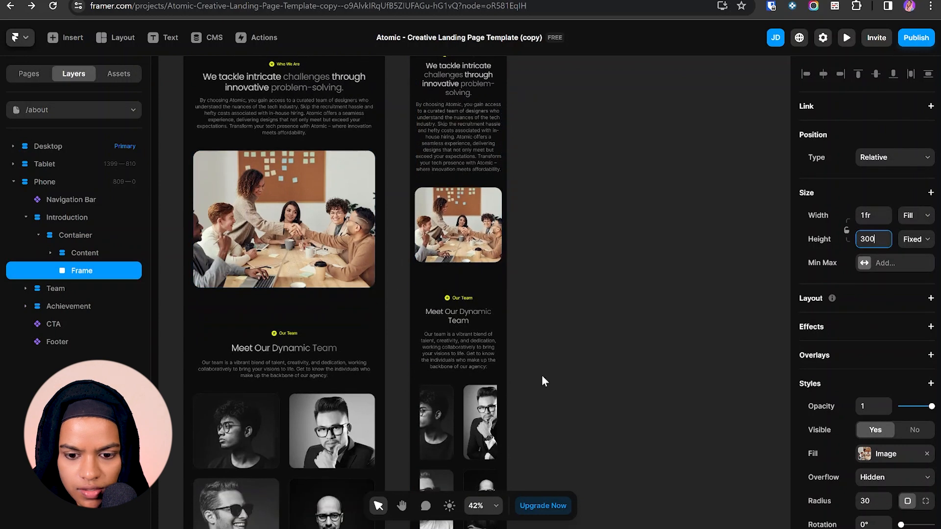
{"action": "left_click", "coordinate": [464, 281]}
{"action": "scroll", "coordinate": [866, 427], "scroll_direction": "down", "scroll_amount": 1}
{"action": "left_click", "coordinate": [865, 428]}
{"action": "type", "text": "40"}
{"action": "key", "text": "Tab"}
{"action": "type", "text": "20"}
{"action": "key", "text": "Tab"}
{"action": "type", "text": "40"}
{"action": "key", "text": "Tab"}
{"action": "type", "text": "20"}
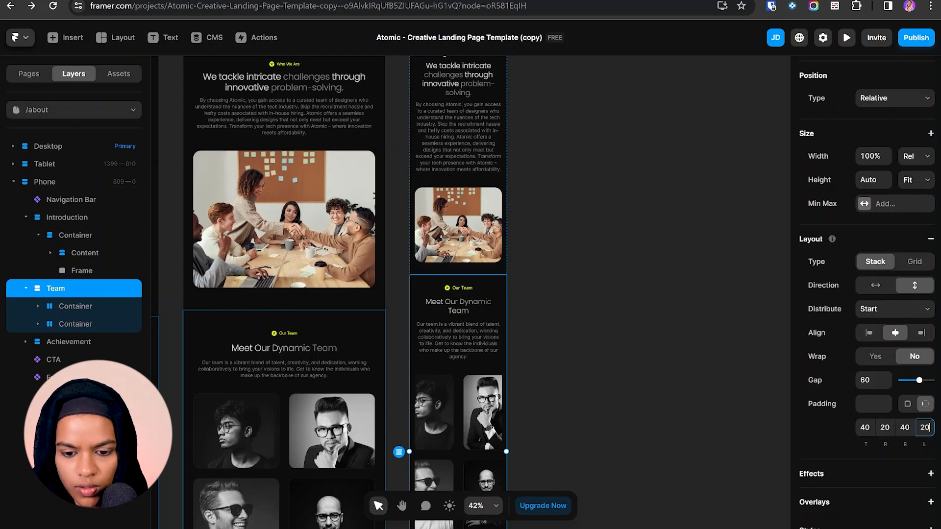
{"action": "key", "text": "Return"}
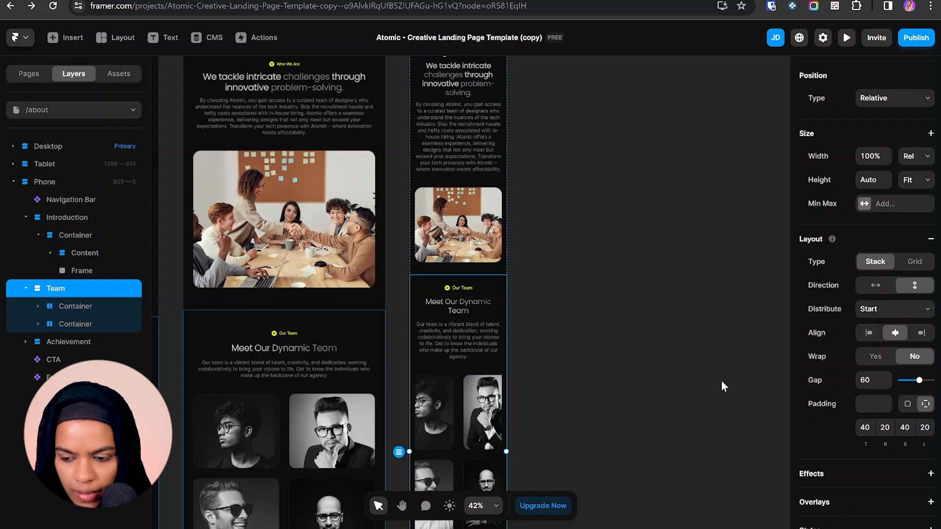
- Set the gap of the phone Team section to 30
{"action": "left_click", "coordinate": [870, 381]}
{"action": "type", "text": "3"}
{"action": "type", "text": "0"}
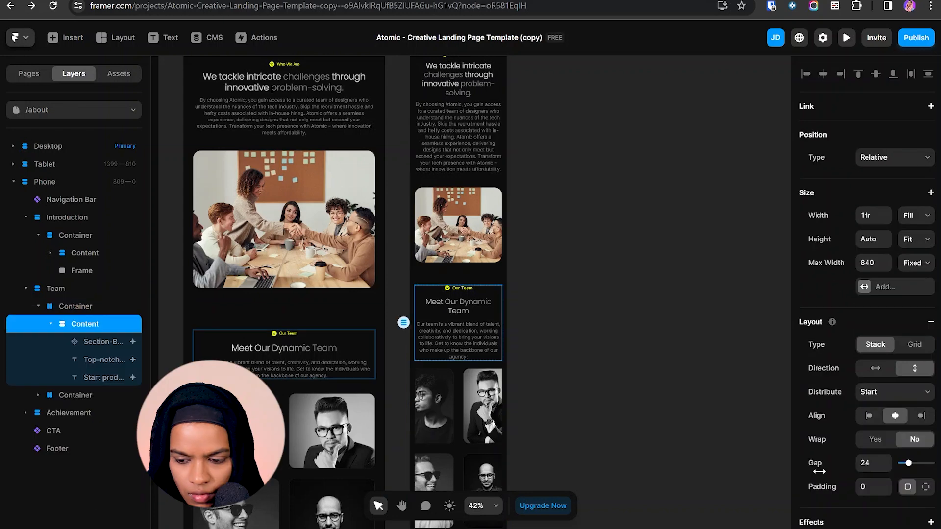
- Reduce the grid of team member photos in the phone Team section to one column
{"action": "left_click", "coordinate": [458, 406]}
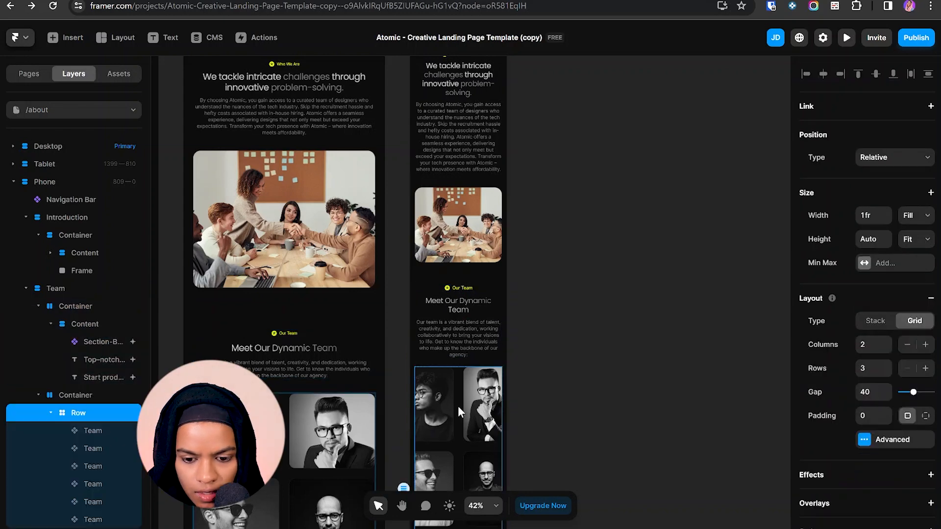
{"action": "scroll", "coordinate": [458, 406], "scroll_direction": "down", "scroll_amount": 3}
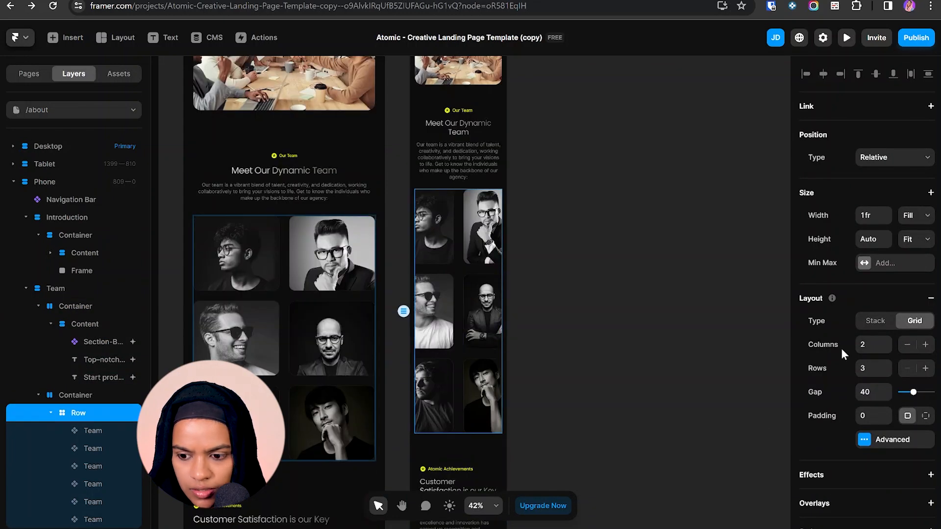
{"action": "left_click", "coordinate": [886, 349]}
- Set the phone Achievement section's padding to 40 at the top and bottom and 20 on both sides
{"action": "left_click", "coordinate": [561, 362]}
{"action": "scroll", "coordinate": [463, 407], "scroll_direction": "down", "scroll_amount": 6}
{"action": "scroll", "coordinate": [463, 407], "scroll_direction": "down", "scroll_amount": 4}
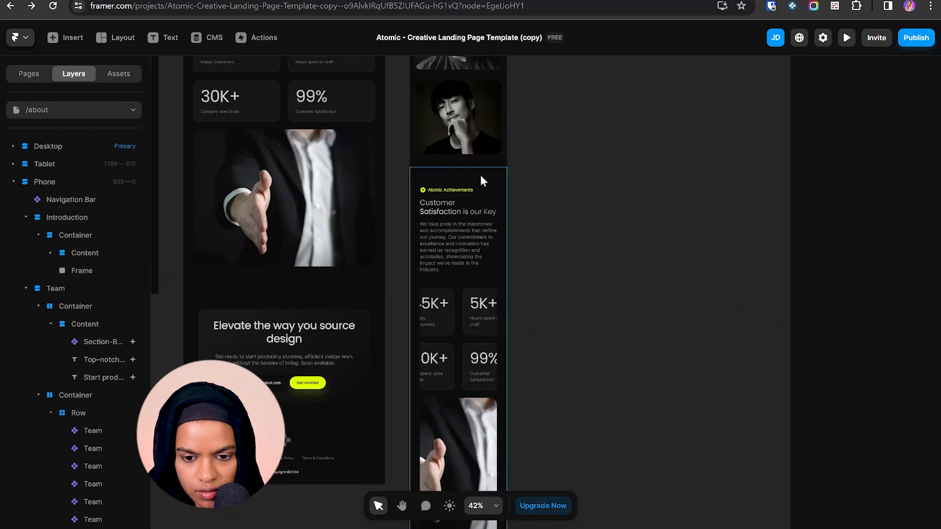
{"action": "left_click", "coordinate": [480, 175]}
{"action": "left_click", "coordinate": [873, 439]}
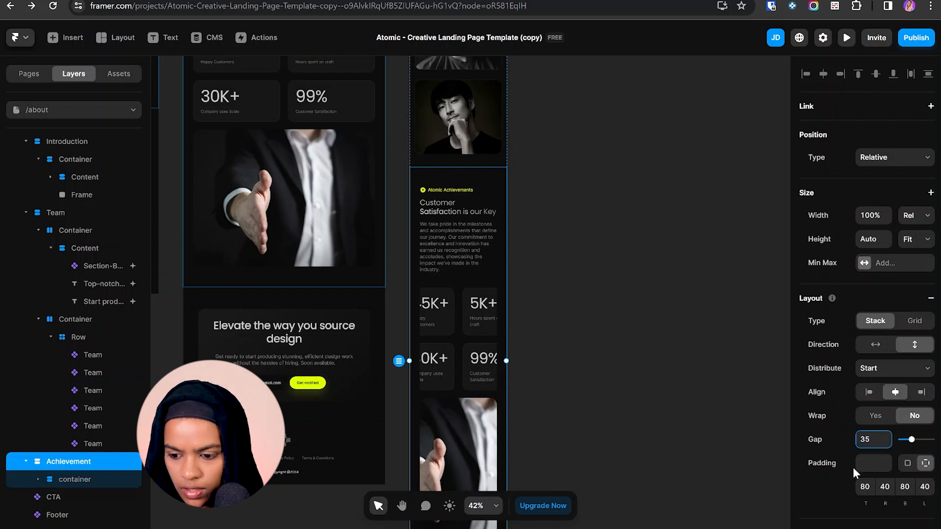
{"action": "left_click", "coordinate": [866, 487]}
{"action": "type", "text": "40"}
{"action": "key", "text": "Tab"}
{"action": "type", "text": "2"}
{"action": "key", "text": "Tab"}
{"action": "type", "text": "4"}
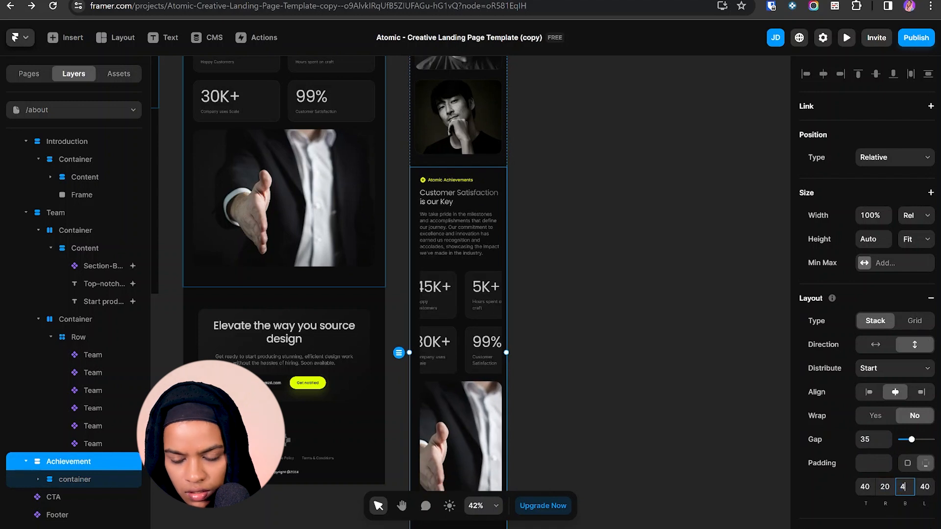
{"action": "type", "text": "0"}
{"action": "key", "text": "Tab"}
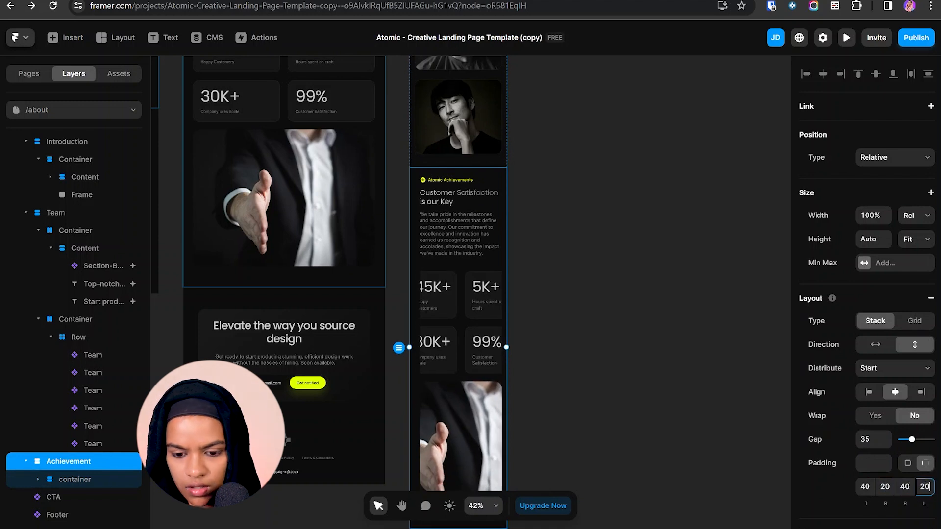
- Reduce the statistics grid in the phone Achievement section to one column
{"action": "left_click", "coordinate": [480, 357]}
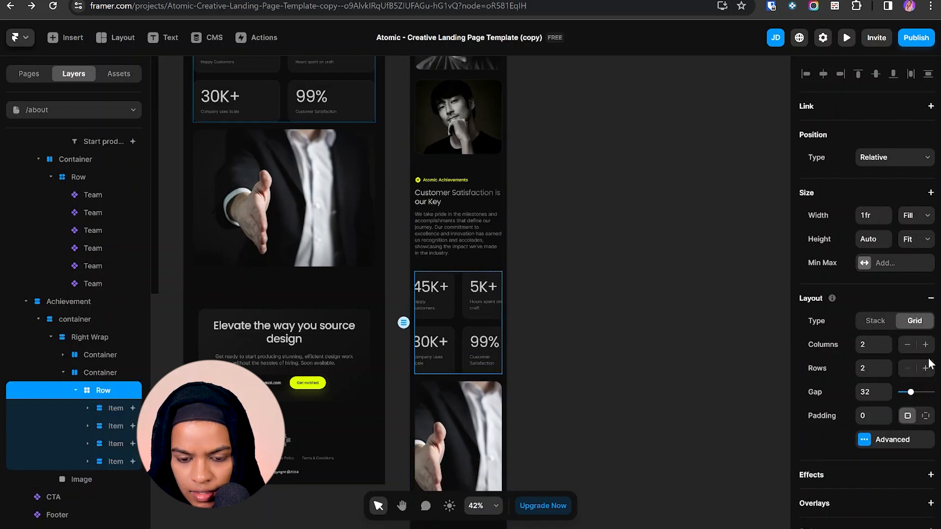
{"action": "left_click", "coordinate": [906, 346]}
{"action": "scroll", "coordinate": [538, 369], "scroll_direction": "down", "scroll_amount": 4}
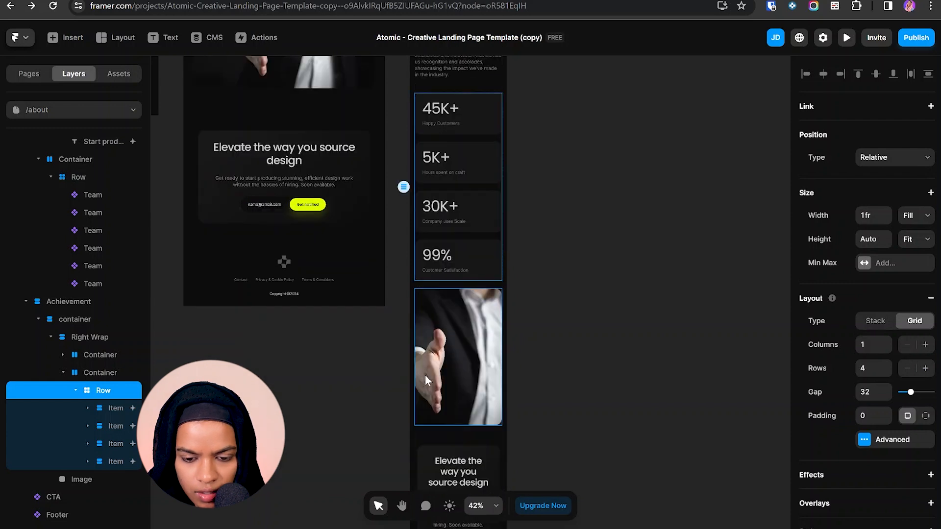
- Set the height of the handshake image in the phone Achievement section to 300
{"action": "left_click", "coordinate": [425, 374]}
{"action": "left_click", "coordinate": [868, 239]}
{"action": "type", "text": "300"}
{"action": "key", "text": "Return"}
- Set the gap between the text and the statistics in the phone Achievement section to 35
{"action": "left_click", "coordinate": [591, 311]}
{"action": "scroll", "coordinate": [448, 333], "scroll_direction": "up", "scroll_amount": 3}
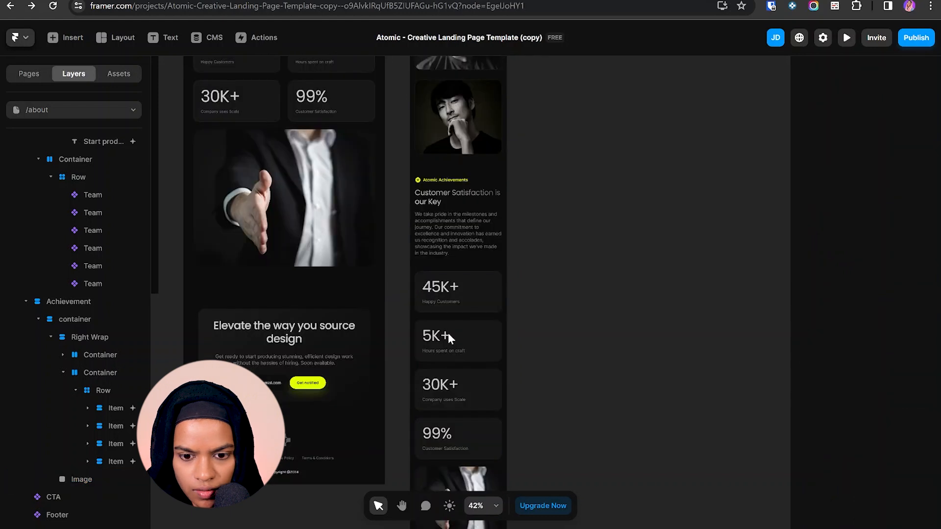
{"action": "left_click", "coordinate": [473, 265]}
{"action": "left_click", "coordinate": [866, 440]}
{"action": "type", "text": "35"}
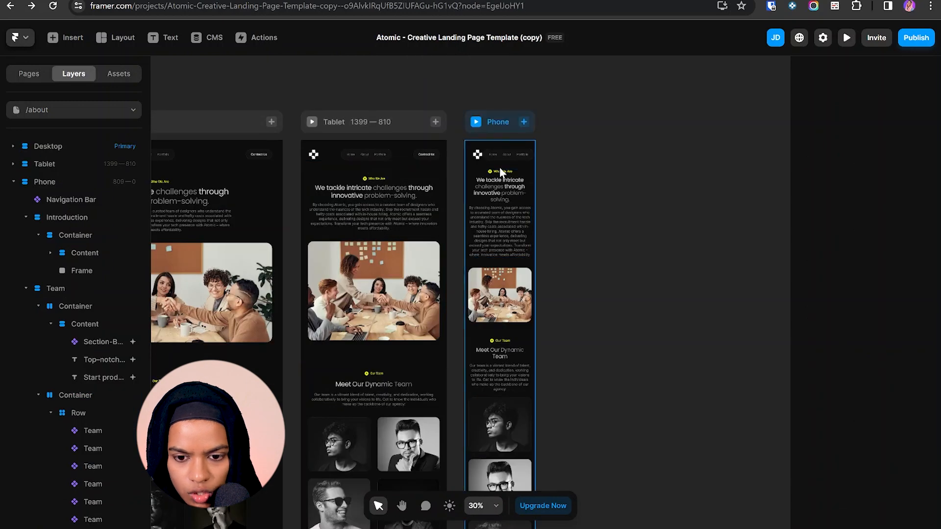
- Switch the phone breakpoint's Navigation Bar to the Phone - Closed variant
{"action": "scroll", "coordinate": [499, 159], "scroll_direction": "up", "scroll_amount": 2}
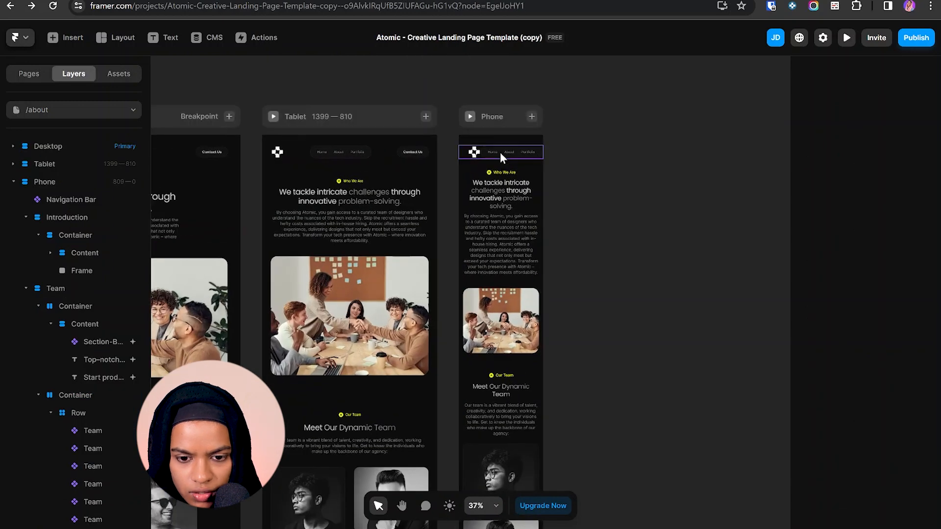
{"action": "left_click", "coordinate": [500, 152]}
{"action": "left_click", "coordinate": [892, 456]}
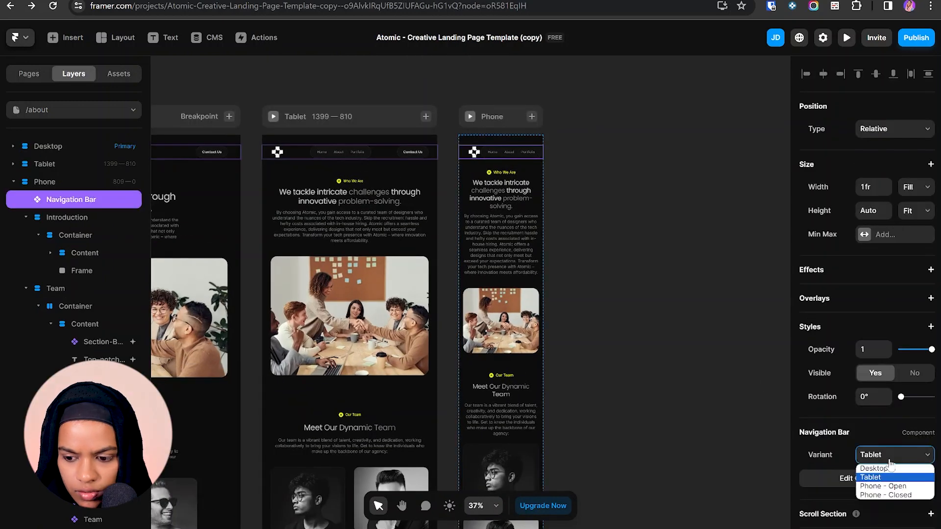
{"action": "left_click", "coordinate": [898, 495]}
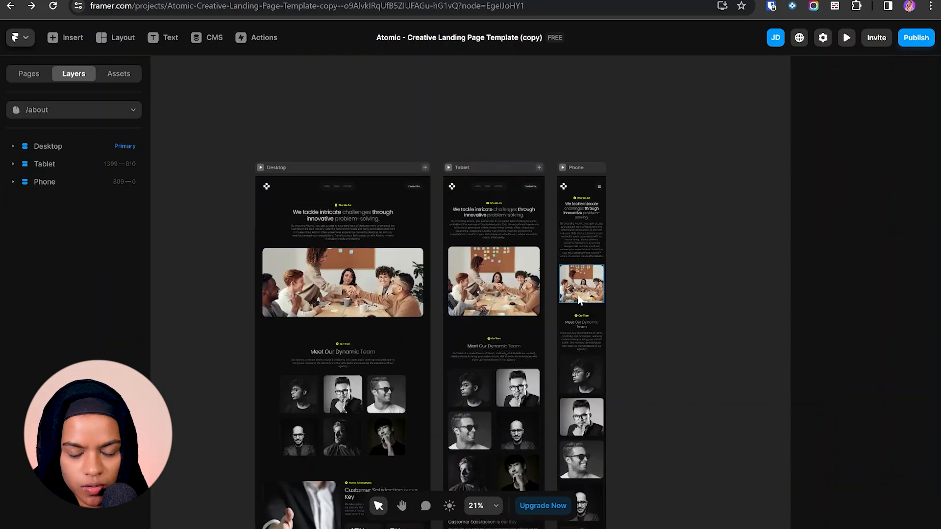
- Open the /contact page and add an 810-wide Tablet breakpoint to it
{"action": "left_click", "coordinate": [81, 110]}
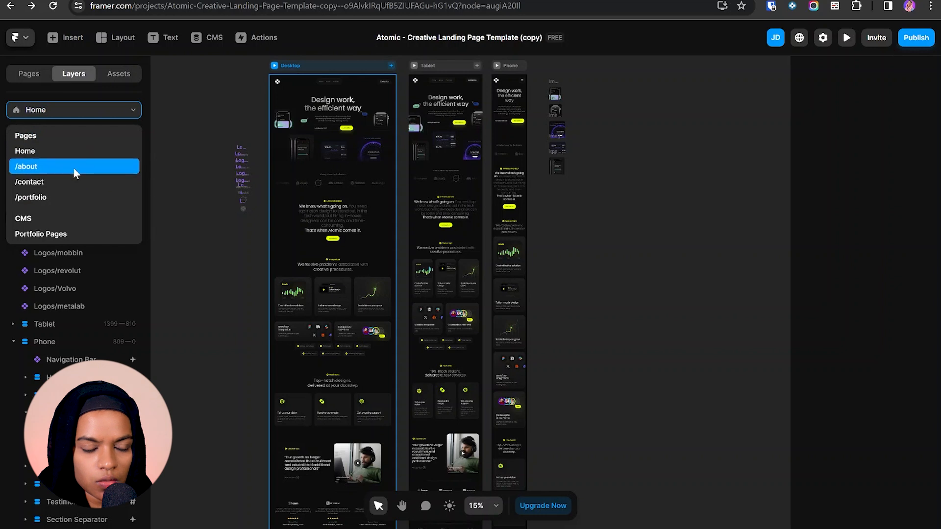
{"action": "left_click", "coordinate": [71, 182]}
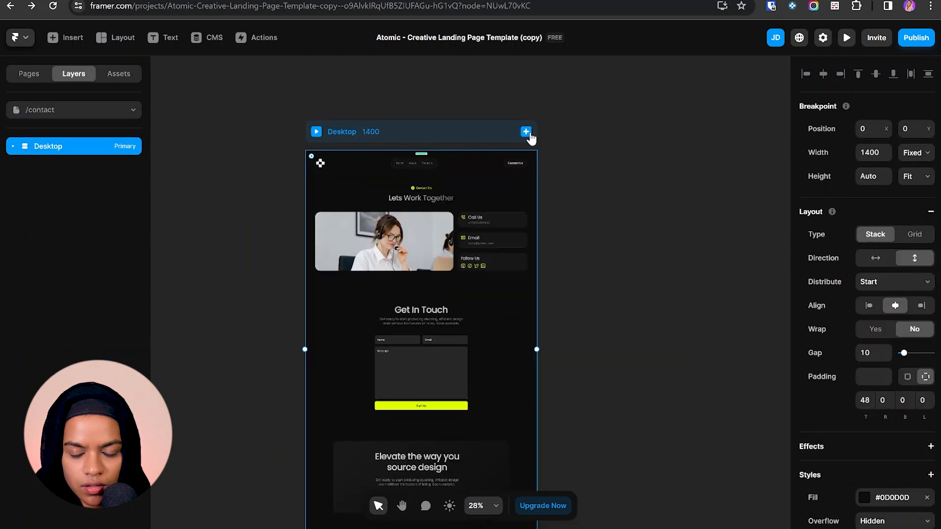
{"action": "left_click", "coordinate": [526, 133]}
{"action": "left_click", "coordinate": [502, 154]}
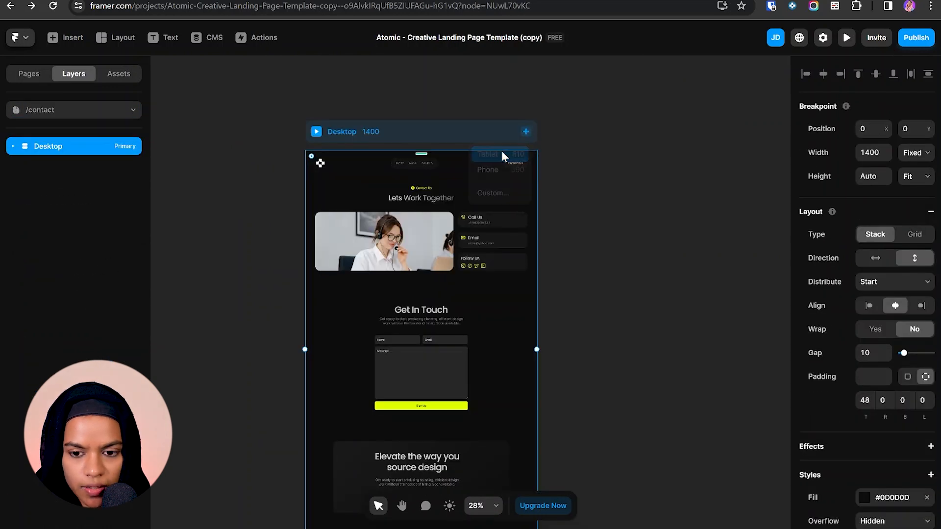
- Set the tablet Achievement section's padding to 80 at the top and bottom and 40 on both sides, and its gap to 35
{"action": "left_click", "coordinate": [865, 487]}
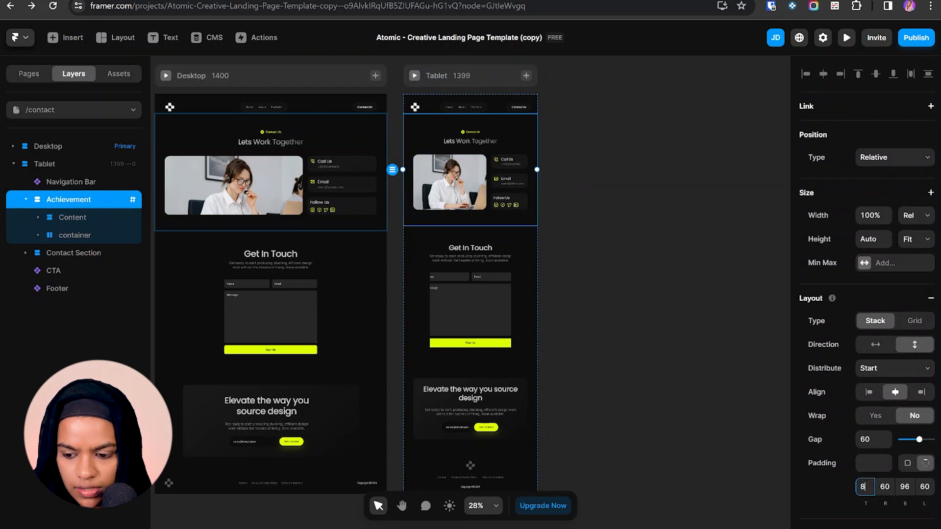
{"action": "key", "text": "Tab"}
{"action": "key", "text": "Tab"}
{"action": "type", "text": "8"}
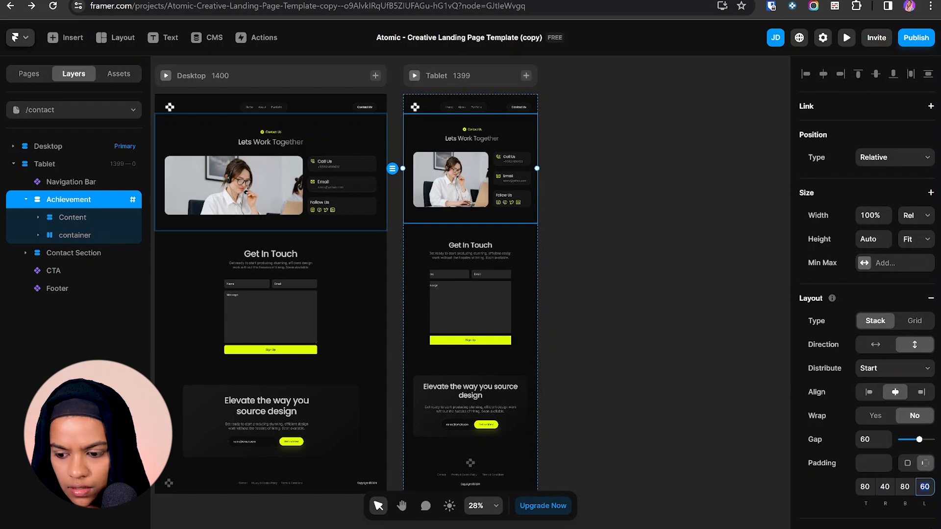
{"action": "type", "text": "0"}
{"action": "key", "text": "Tab"}
{"action": "key", "text": "Return"}
{"action": "left_click", "coordinate": [872, 441]}
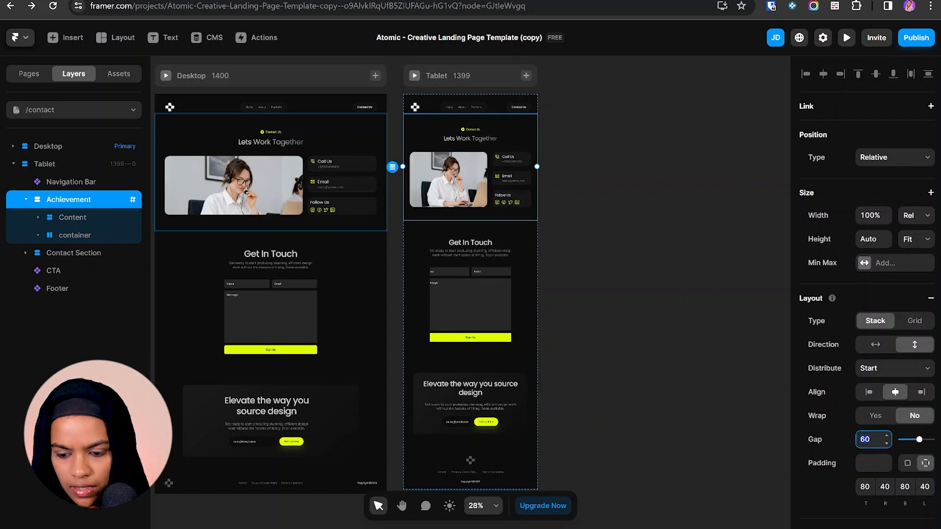
{"action": "key", "text": "Return"}
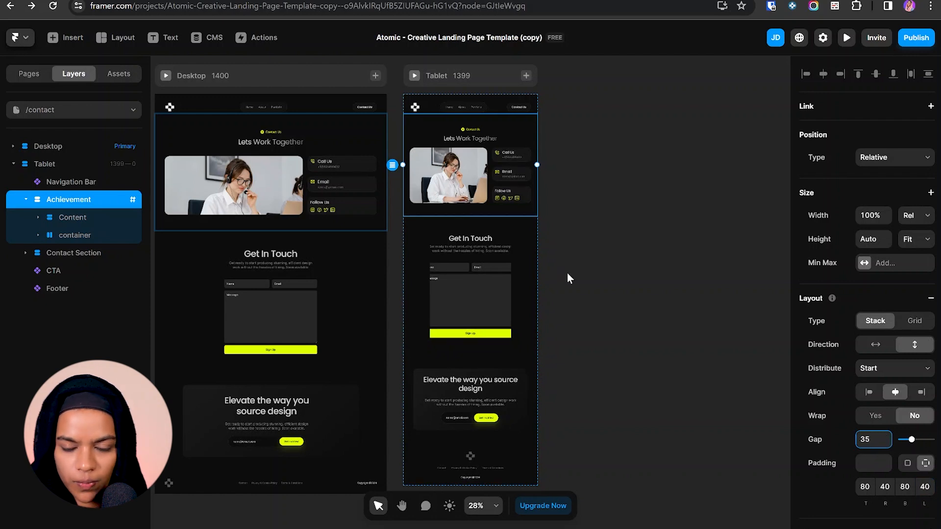
- Set the tablet Contact Section's padding to 80 at the top and bottom and 40 on both sides
{"action": "left_click", "coordinate": [479, 269]}
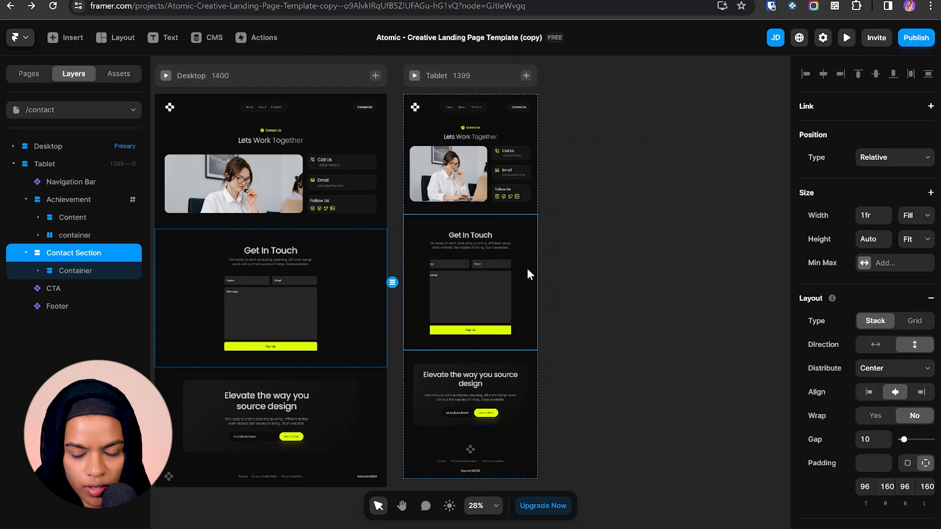
{"action": "scroll", "coordinate": [916, 440], "scroll_direction": "down", "scroll_amount": 4}
{"action": "left_click", "coordinate": [865, 310]}
{"action": "type", "text": "80"}
{"action": "key", "text": "Tab"}
{"action": "type", "text": "40"}
{"action": "key", "text": "Tab"}
{"action": "type", "text": "80"}
{"action": "key", "text": "Tab"}
{"action": "type", "text": "4"}
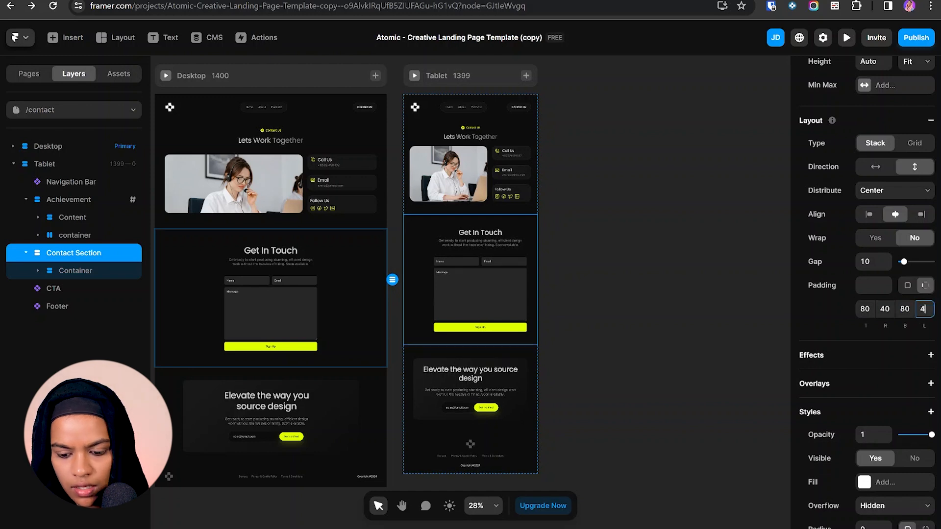
{"action": "key", "text": "Return"}
- Make the FormSpark contact form on the tablet breakpoint fill the width of its container
{"action": "double_click", "coordinate": [491, 299]}
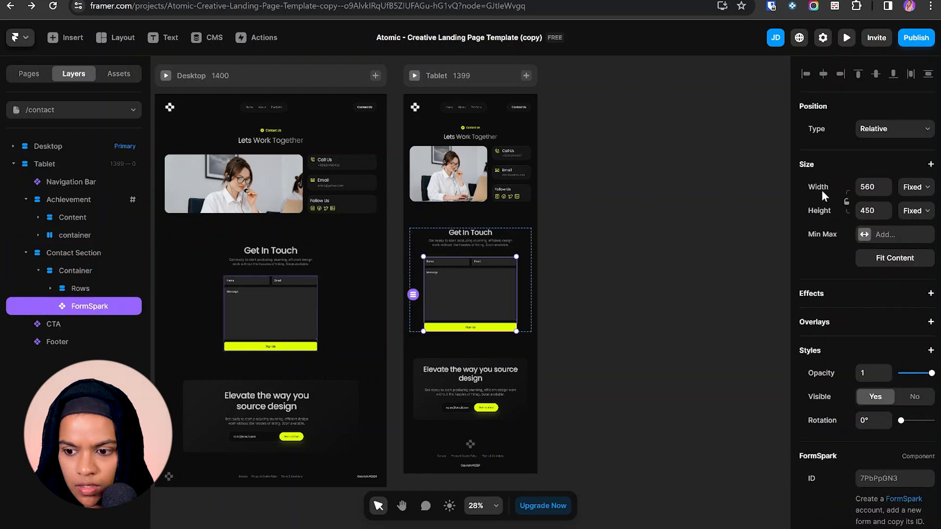
{"action": "left_click", "coordinate": [905, 191]}
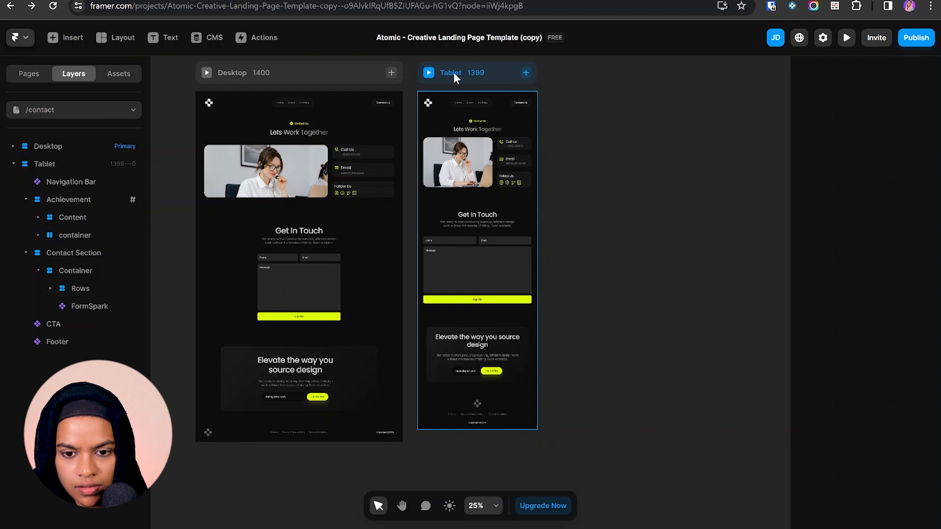
- Add a Phone breakpoint to the /contact page
{"action": "left_click", "coordinate": [526, 76]}
{"action": "left_click", "coordinate": [530, 100]}
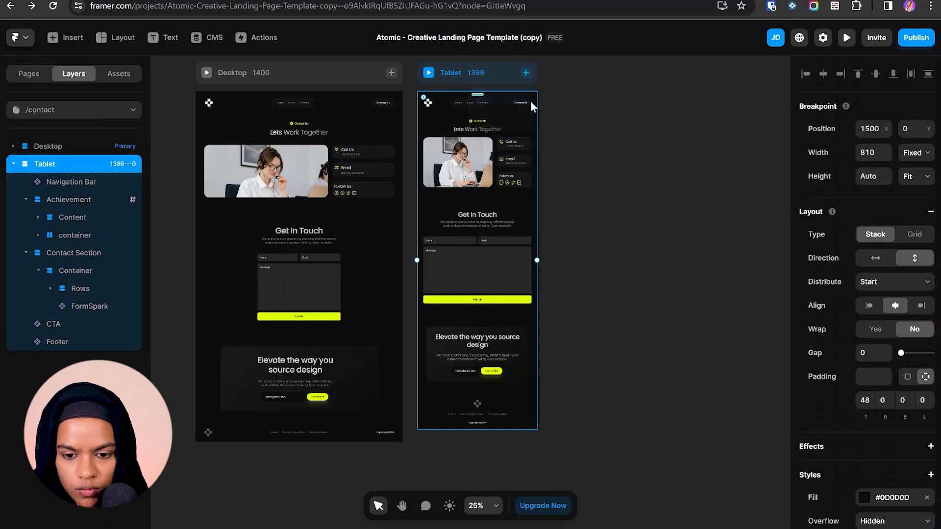
- Set the padding of the contact page's phone Achievement section to 40 at the top and bottom and 20 on both sides
{"action": "left_click", "coordinate": [450, 87]}
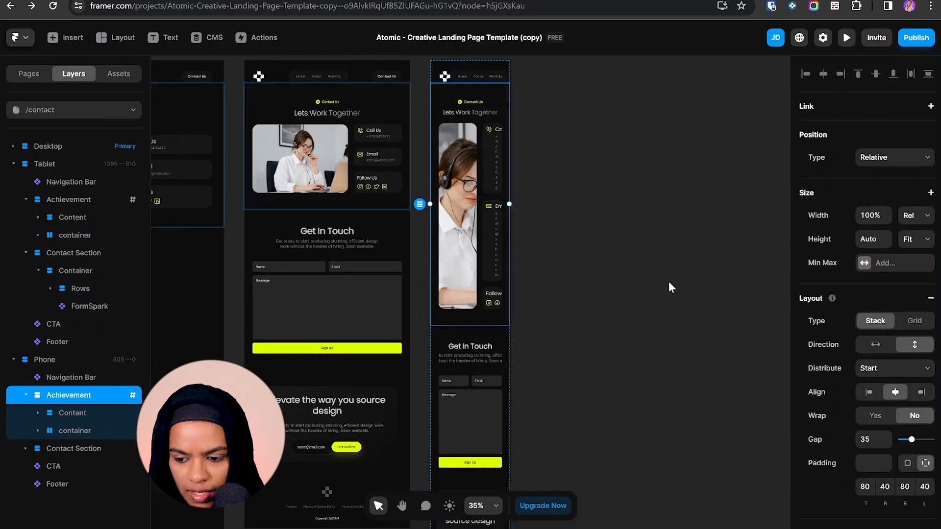
{"action": "type", "text": "40"}
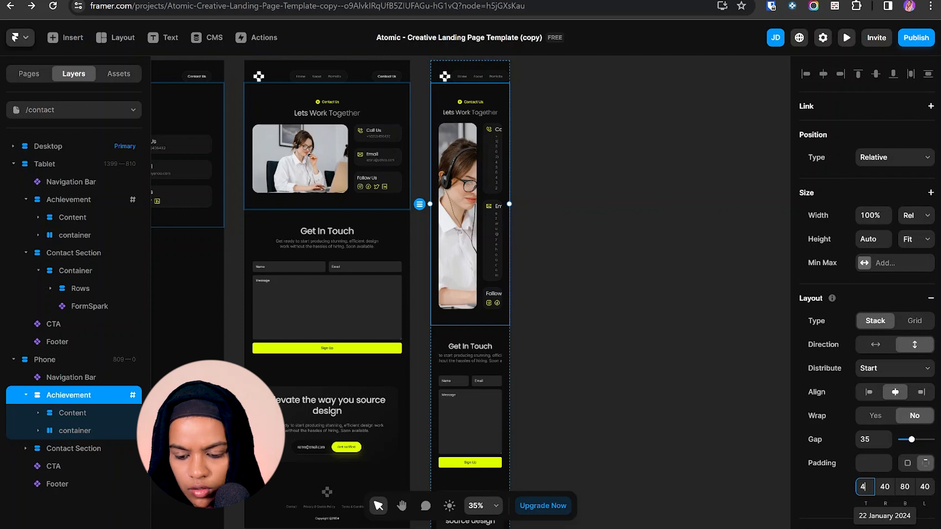
{"action": "key", "text": "Tab"}
{"action": "type", "text": "20"}
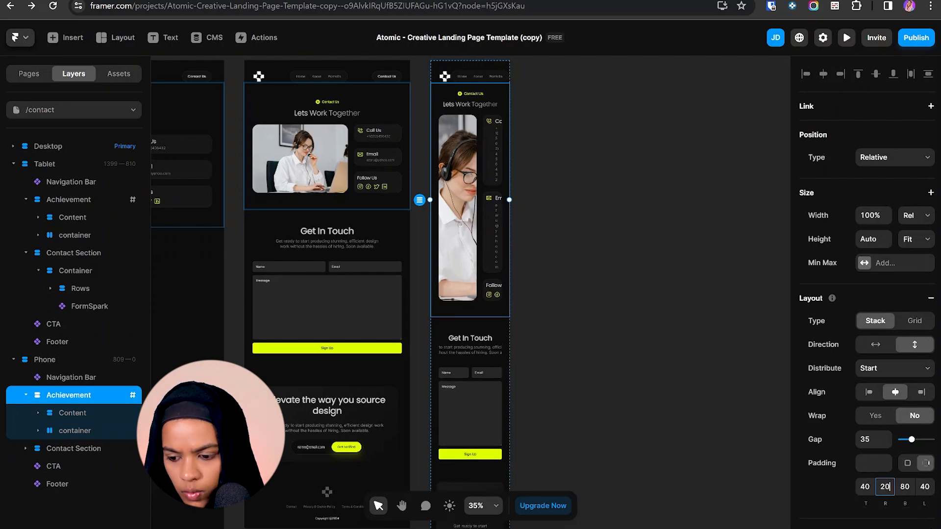
{"action": "key", "text": "Tab"}
{"action": "type", "text": "40"}
{"action": "key", "text": "Tab"}
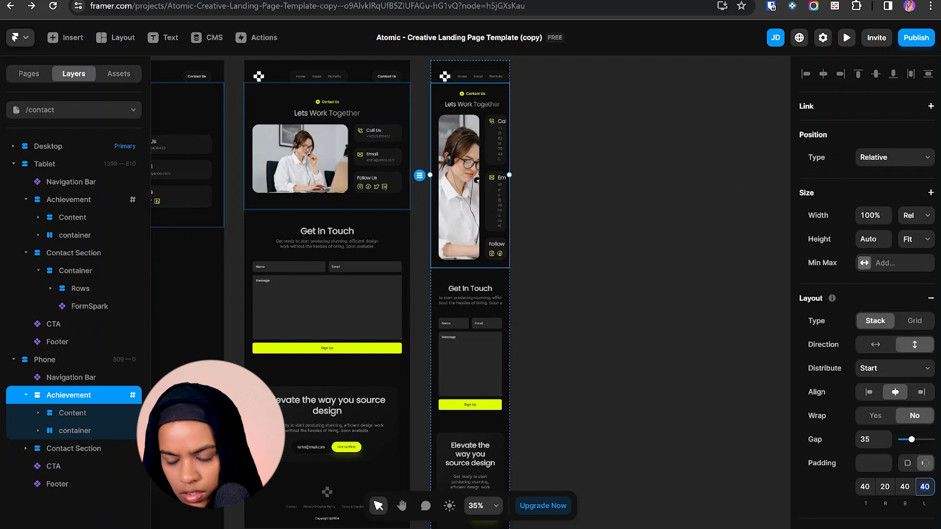
{"action": "key", "text": "Return"}
- Set the gap of the Content stack holding the phone "Lets Work Together" heading to 15
{"action": "left_click", "coordinate": [484, 100], "text": "ctrl"}
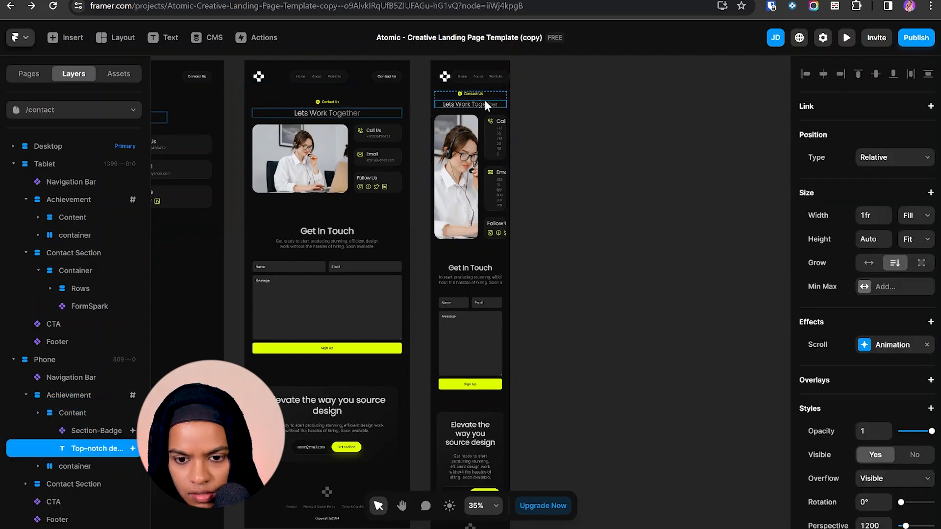
{"action": "left_click", "coordinate": [486, 98], "text": "ctrl"}
{"action": "left_click", "coordinate": [873, 463]}
{"action": "type", "text": "15"}
{"action": "key", "text": "Return"}
- Stack the phone container with the image and the contact details vertically
{"action": "left_click", "coordinate": [485, 163]}
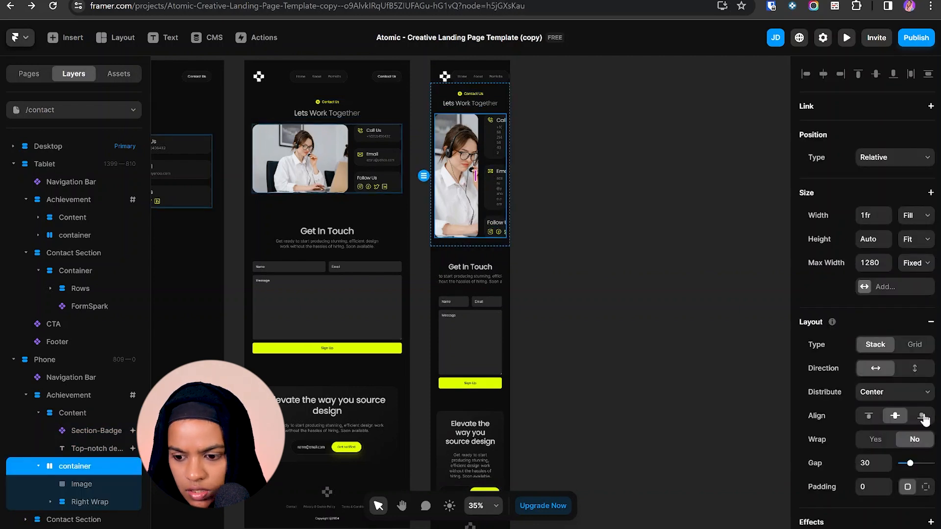
{"action": "left_click", "coordinate": [910, 371]}
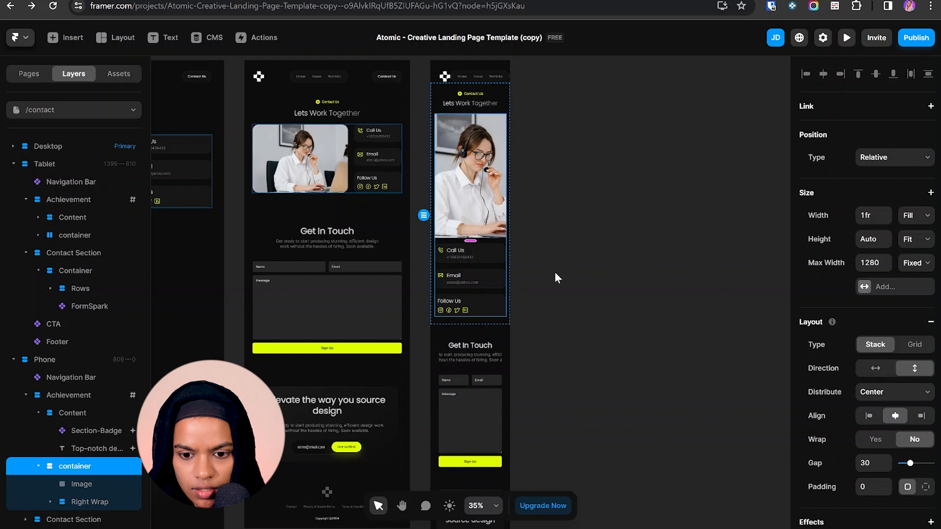
- Set the phone contact image's width to 1fr and its height to 350
{"action": "double_click", "coordinate": [495, 221]}
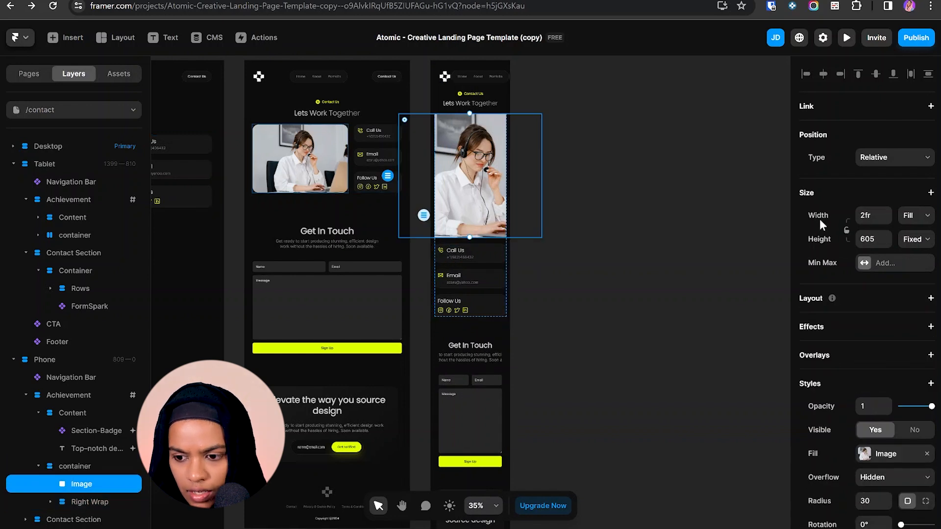
{"action": "left_click", "coordinate": [873, 216]}
{"action": "type", "text": "1fr"}
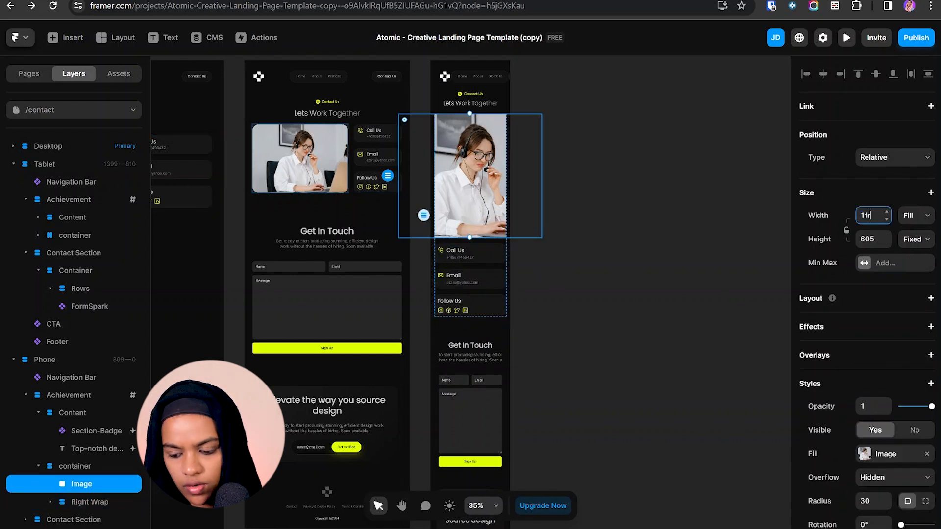
{"action": "key", "text": "Tab"}
{"action": "type", "text": "350"}
{"action": "key", "text": "Return"}
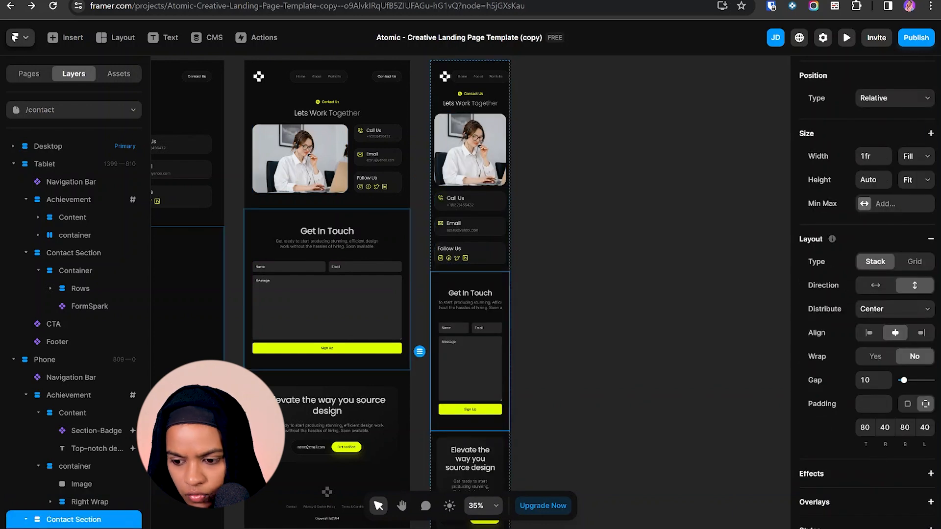
- Set the phone Contact Section's padding to 40 at the top and bottom and 20 on both sides
{"action": "left_click", "coordinate": [865, 428]}
{"action": "type", "text": "40"}
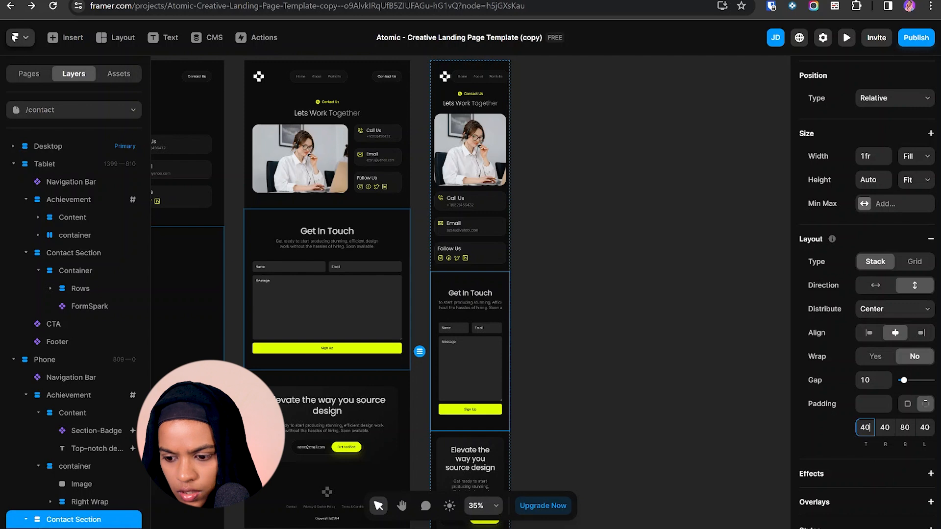
{"action": "key", "text": "Tab"}
{"action": "type", "text": "20"}
{"action": "key", "text": "Tab"}
{"action": "type", "text": "40"}
{"action": "key", "text": "Tab"}
{"action": "type", "text": "2"}
{"action": "key", "text": "Return"}
- Switch the contact page's phone Navigation Bar to the Phone - Closed variant
{"action": "scroll", "coordinate": [549, 321], "scroll_direction": "up", "scroll_amount": 1}
{"action": "scroll", "coordinate": [509, 264], "scroll_direction": "down", "scroll_amount": 1}
{"action": "left_click", "coordinate": [466, 163]}
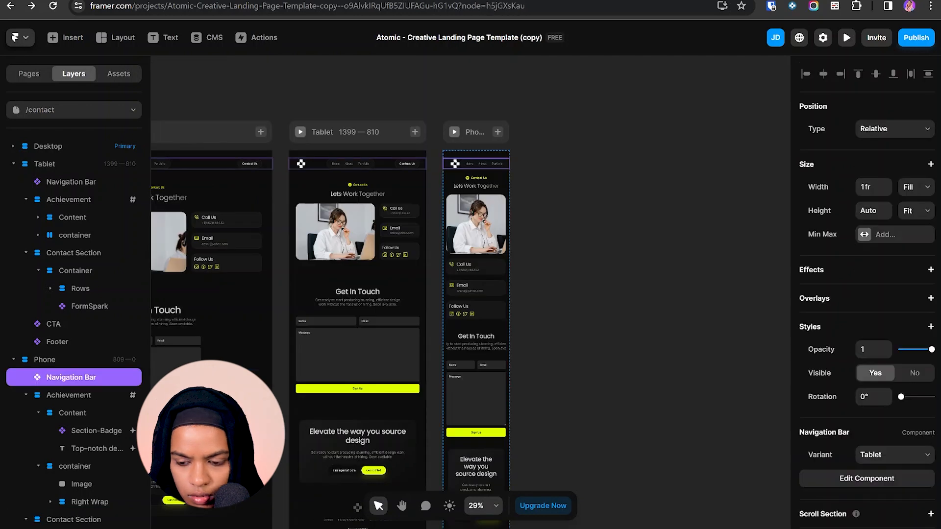
{"action": "left_click", "coordinate": [891, 456]}
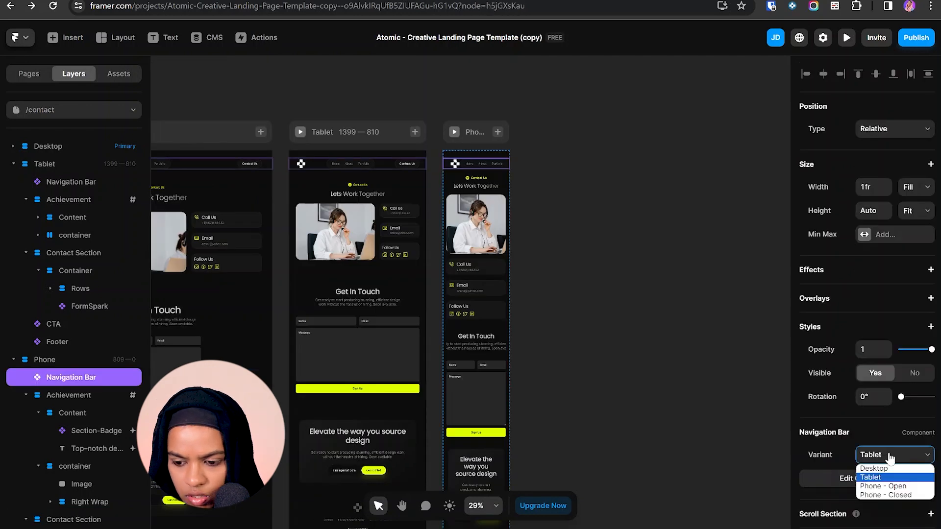
{"action": "left_click", "coordinate": [900, 495]}
{"action": "left_click", "coordinate": [530, 309]}
{"action": "scroll", "coordinate": [530, 309], "scroll_direction": "down", "scroll_amount": 3}
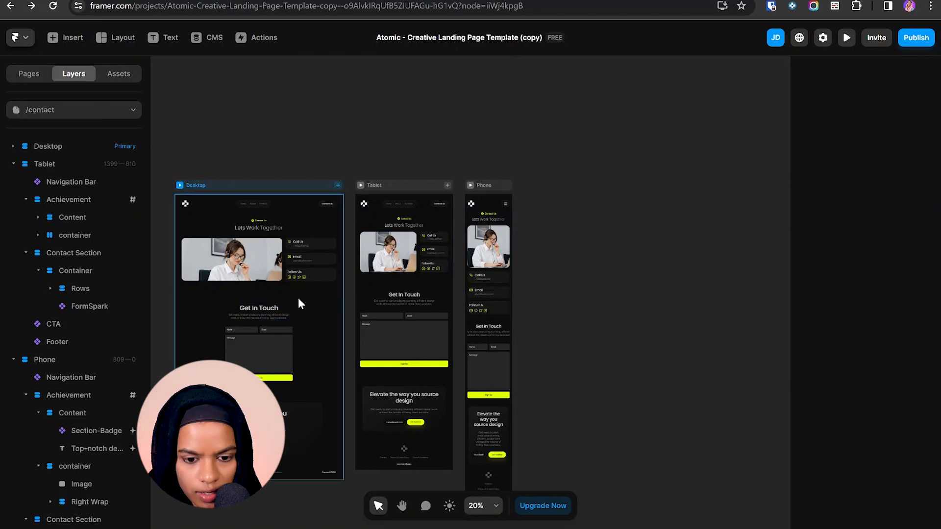
{"action": "scroll", "coordinate": [298, 298], "scroll_direction": "up", "scroll_amount": 5}
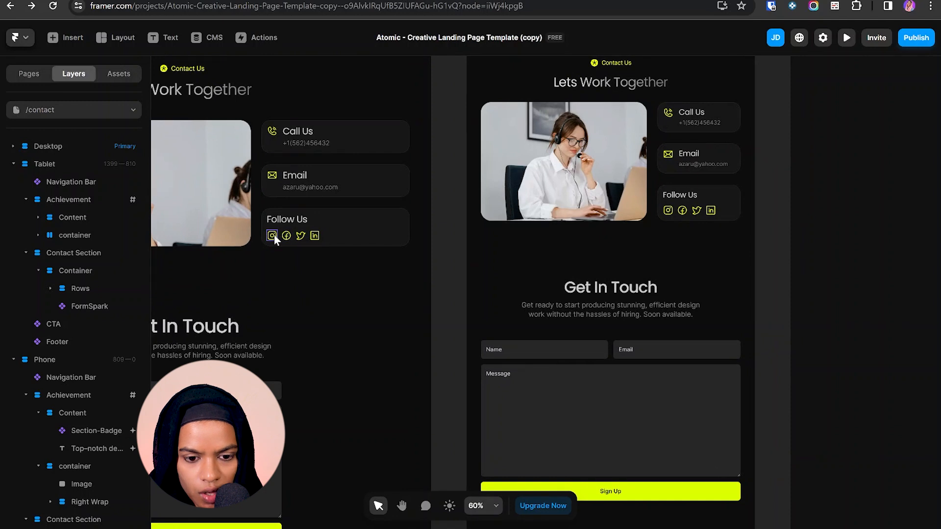
{"action": "left_click", "coordinate": [272, 235]}
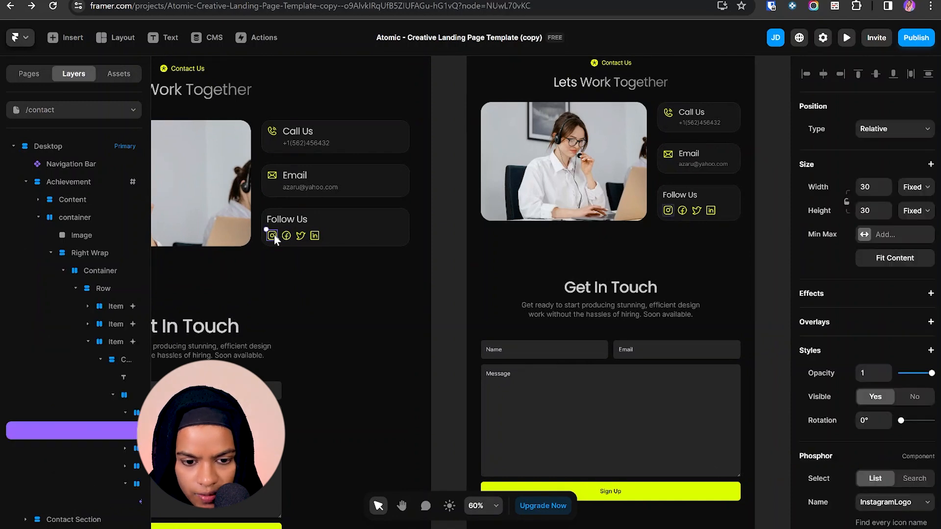
{"action": "key", "text": "Escape"}
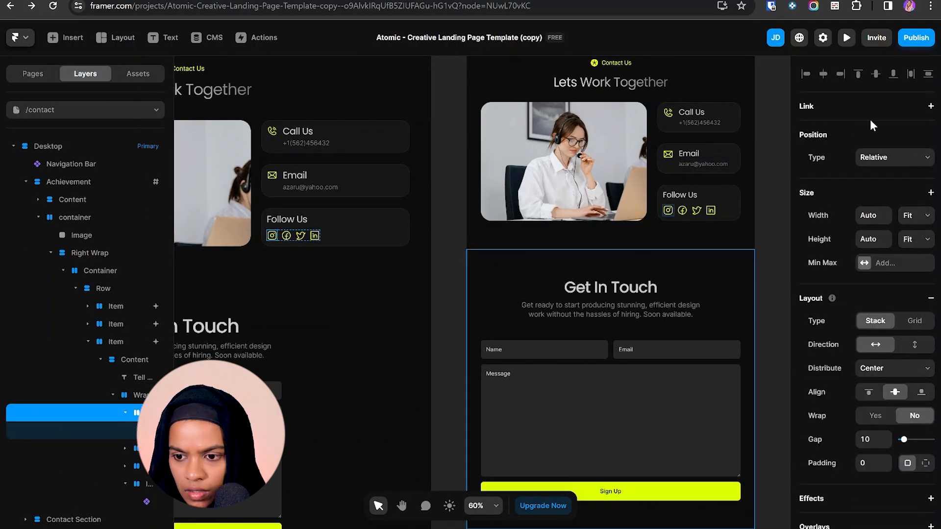
{"action": "left_click", "coordinate": [931, 106]}
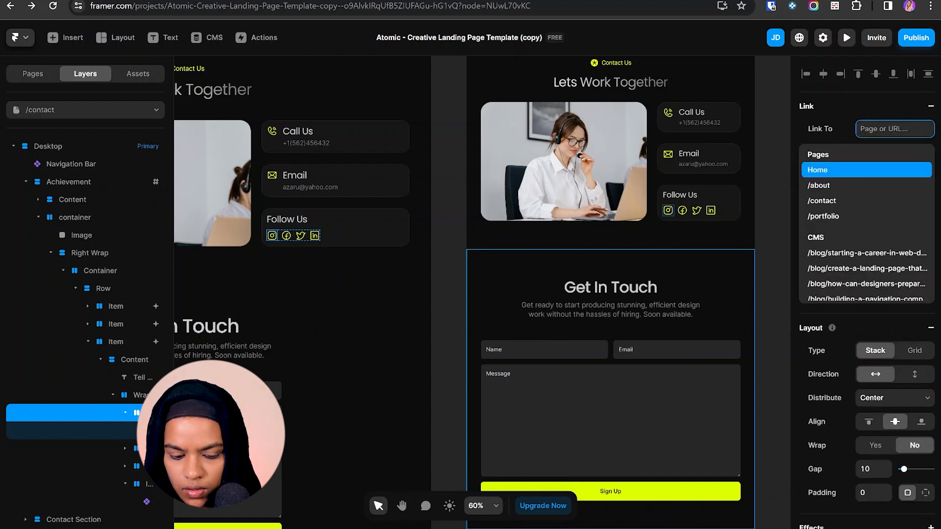
{"action": "type", "text": "www.instag"}
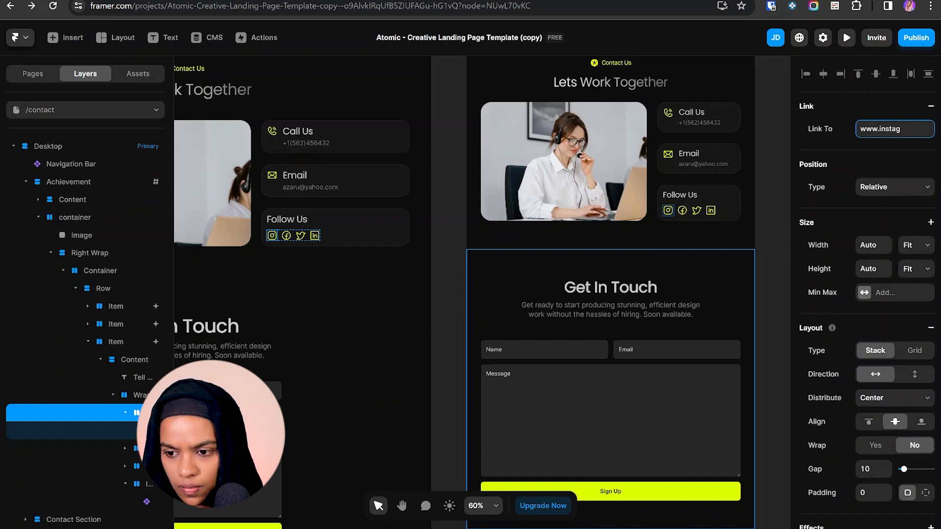
{"action": "type", "text": "ram.com"}
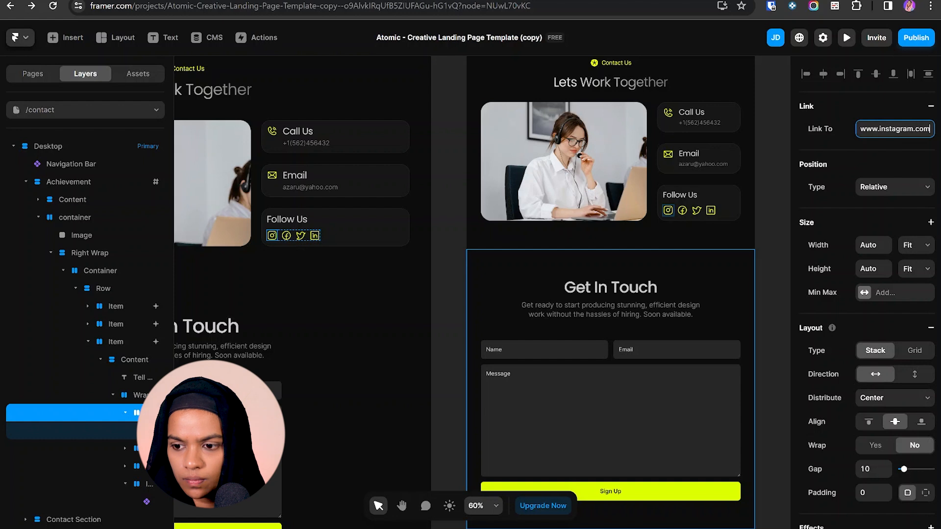
{"action": "left_click", "coordinate": [286, 236]}
{"action": "type", "text": "www"}
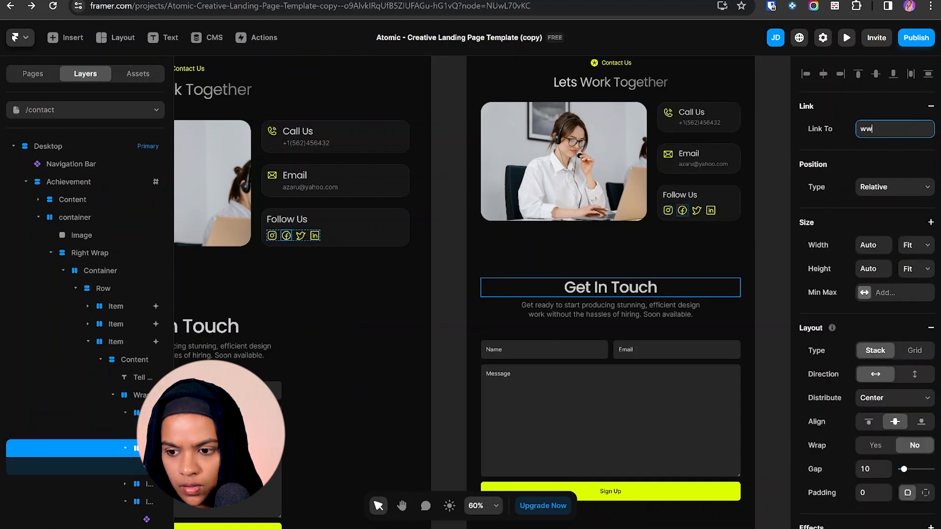
{"action": "type", "text": ".facebook.cm"}
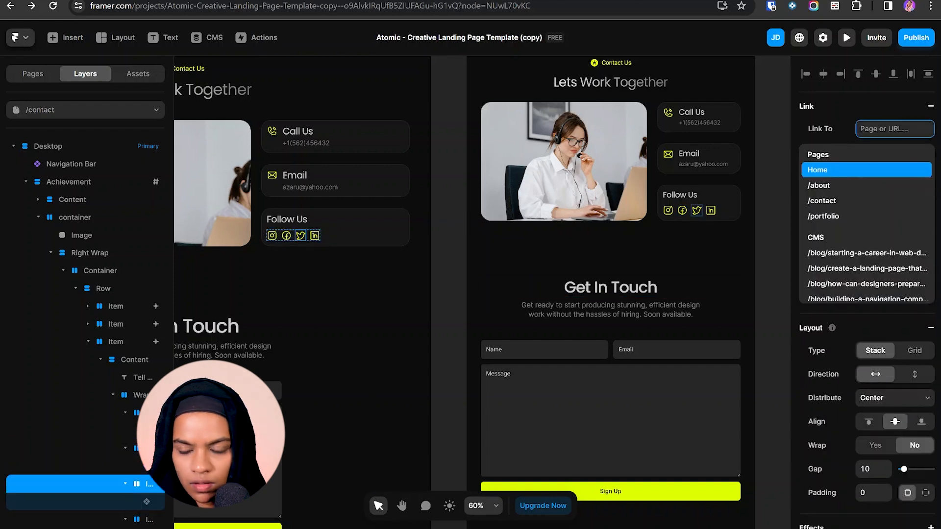
{"action": "type", "text": "www"}
{"action": "type", "text": "twitter.com"}
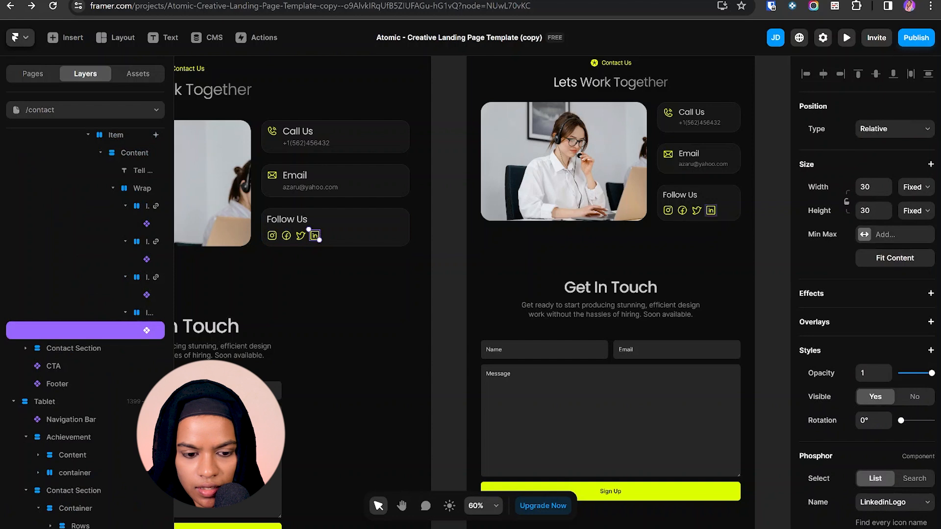
{"action": "type", "text": "www."}
{"action": "type", "text": "lin"}
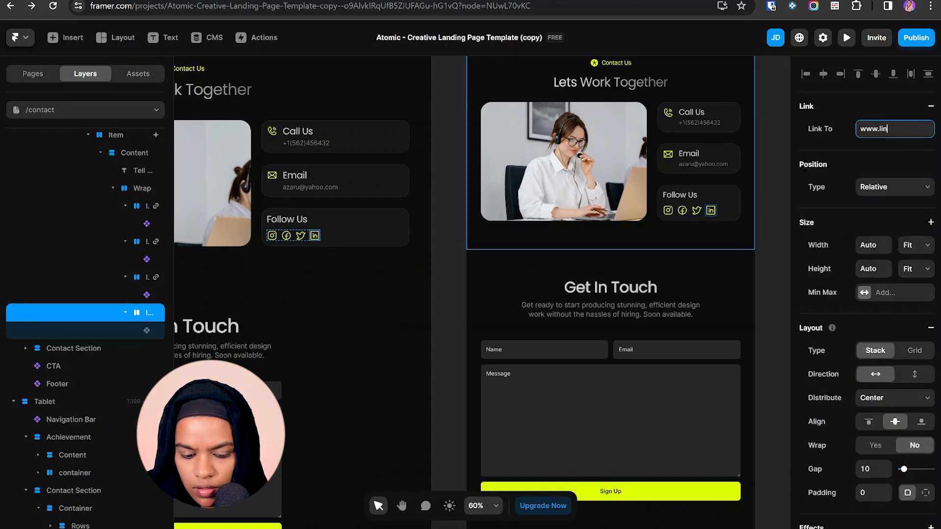
{"action": "type", "text": "kedin.com"}
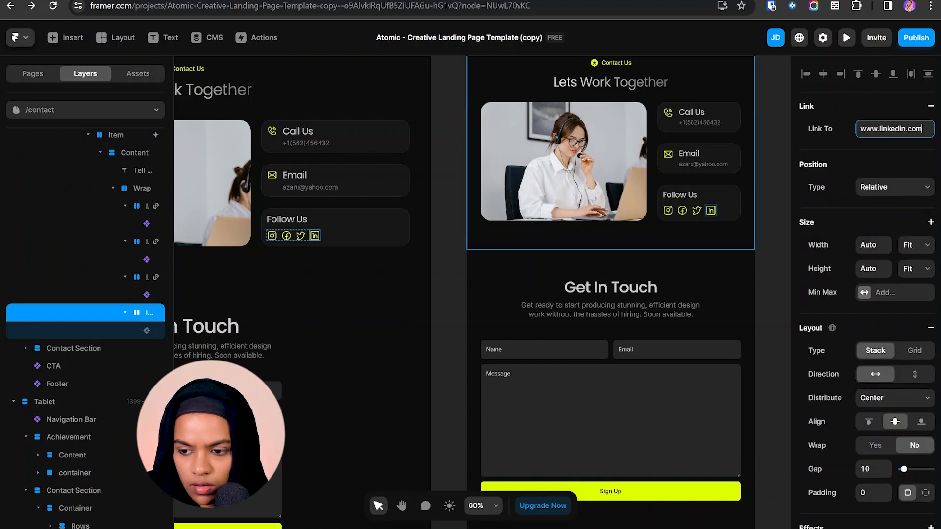
{"action": "key", "text": "Return"}
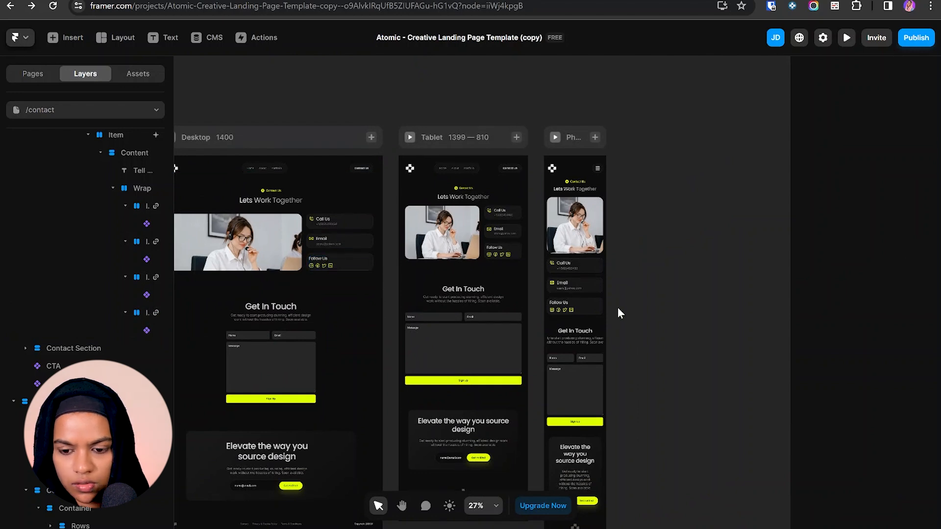
- Open the /portfolio page and add a Tablet breakpoint to it
{"action": "key", "text": "space"}
{"action": "left_click_drag", "start_coordinate": [486, 312], "coordinate": [558, 280]}
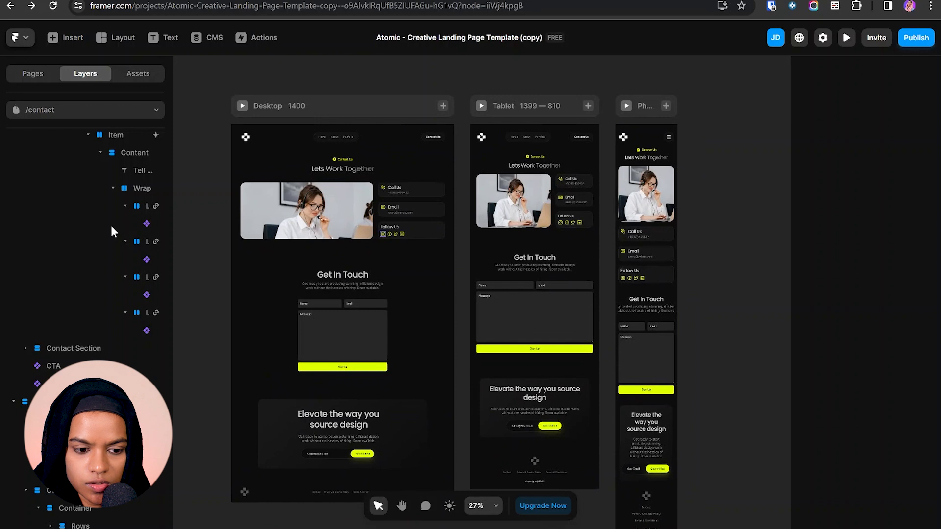
{"action": "scroll", "coordinate": [109, 224], "scroll_direction": "up", "scroll_amount": 5}
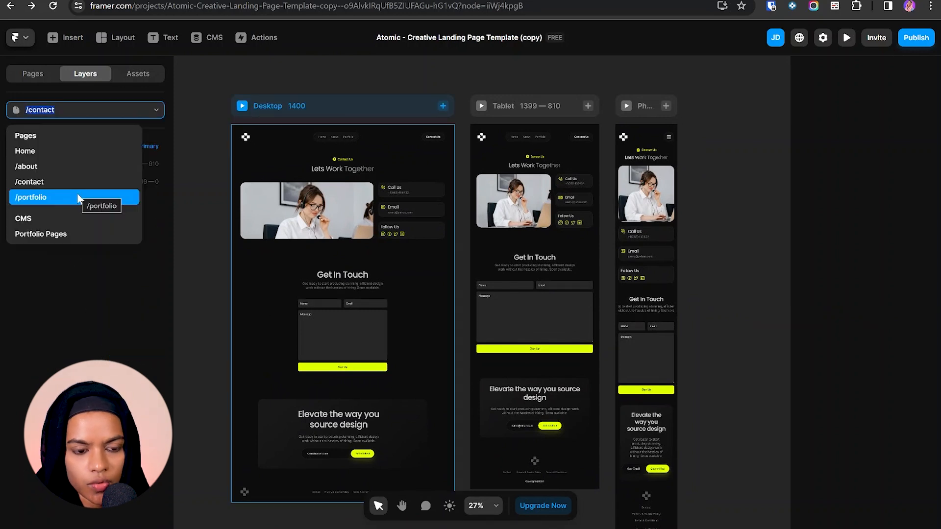
{"action": "left_click", "coordinate": [77, 197]}
{"action": "left_click", "coordinate": [568, 118]}
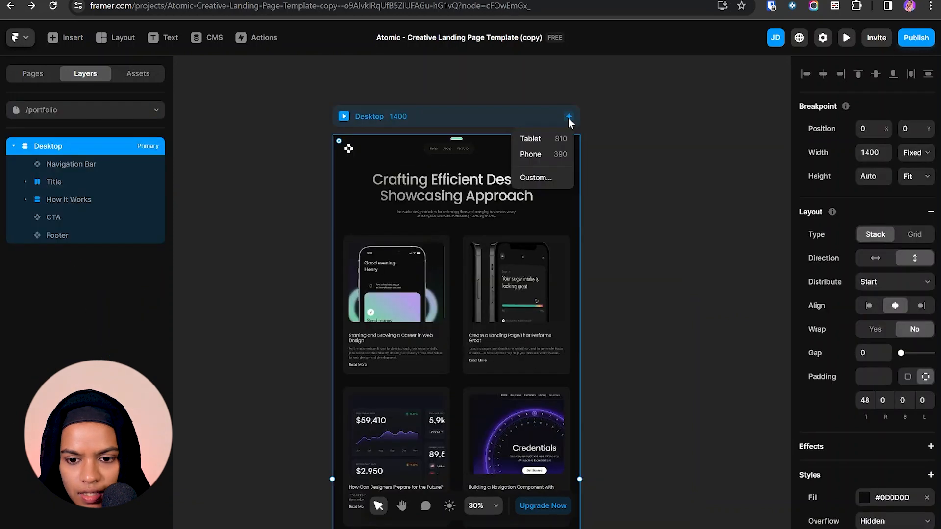
{"action": "left_click", "coordinate": [561, 132]}
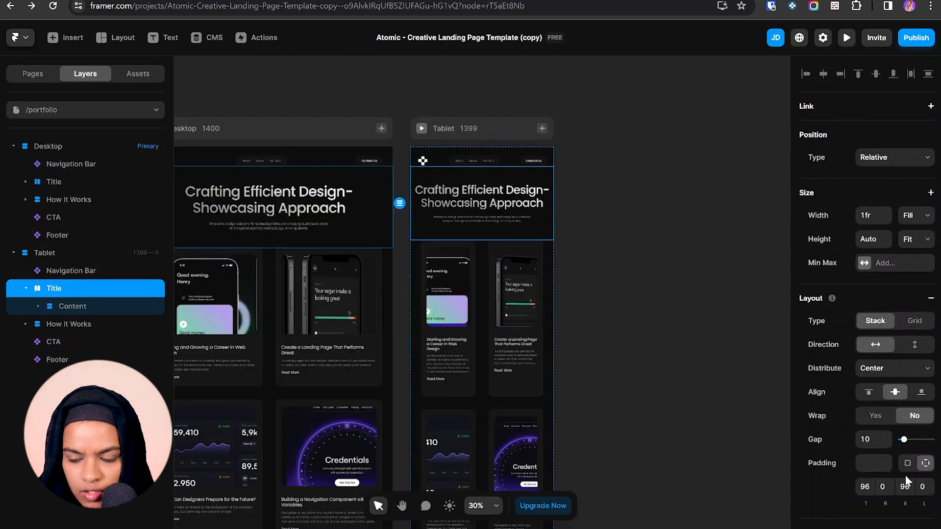
- Set the portfolio page's tablet Title section padding to 80 at the top and bottom
{"action": "key", "text": "Tab"}
{"action": "key", "text": "Tab"}
{"action": "type", "text": "80"}
- Reduce the tablet Collection List's grid to one column
{"action": "left_click", "coordinate": [486, 296]}
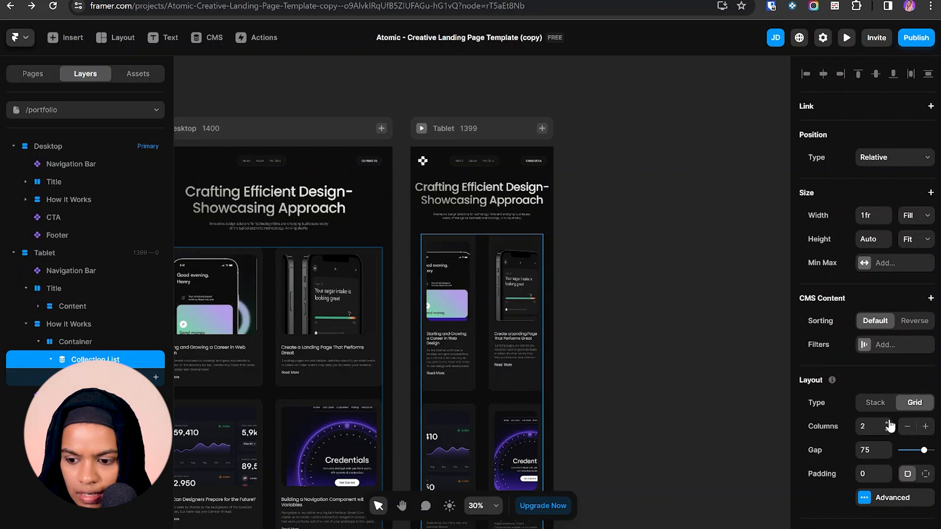
{"action": "left_click", "coordinate": [907, 428]}
{"action": "left_click", "coordinate": [636, 386]}
- Add a Phone breakpoint to the /portfolio page and set its Title section's padding to 40 at the top and bottom
{"action": "scroll", "coordinate": [506, 387], "scroll_direction": "down", "scroll_amount": 7}
{"action": "scroll", "coordinate": [505, 387], "scroll_direction": "up", "scroll_amount": 8}
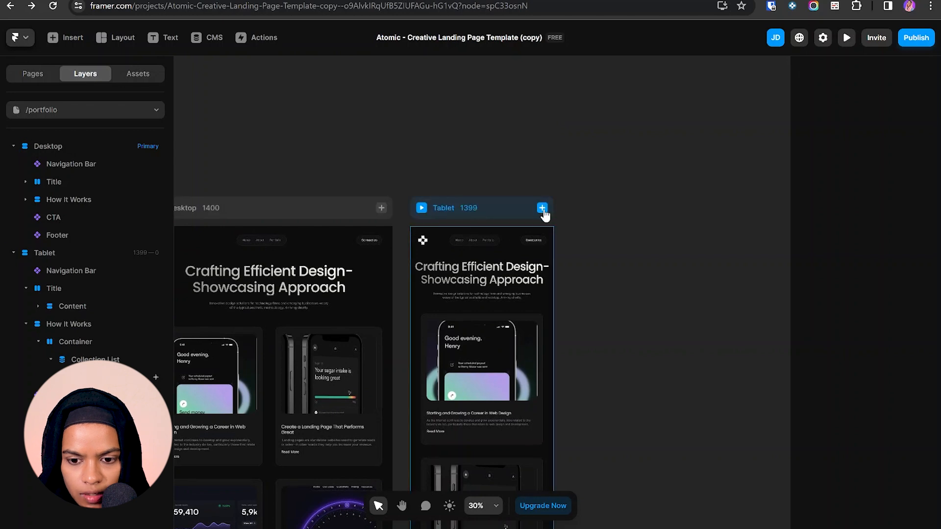
{"action": "left_click", "coordinate": [542, 208]}
{"action": "left_click", "coordinate": [533, 230]}
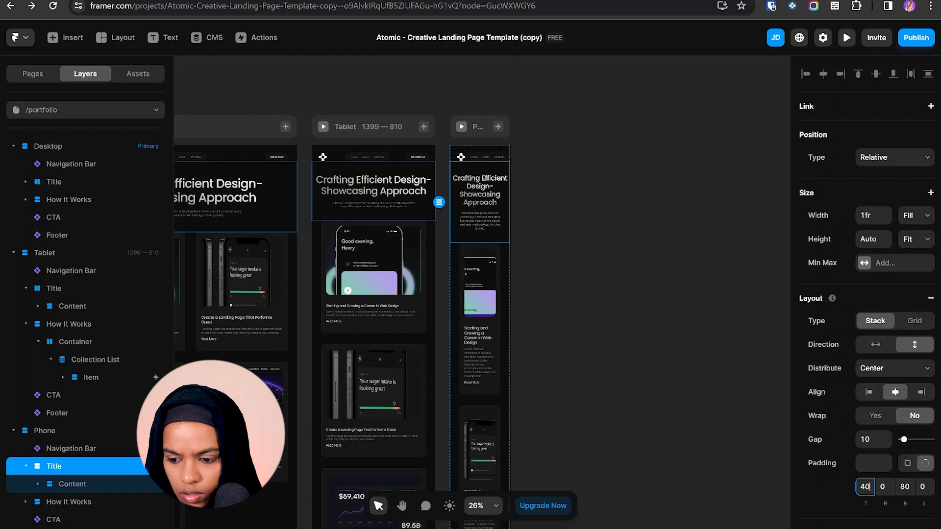
{"action": "key", "text": "Tab"}
{"action": "key", "text": "Tab"}
{"action": "type", "text": "40"}
{"action": "key", "text": "Return"}
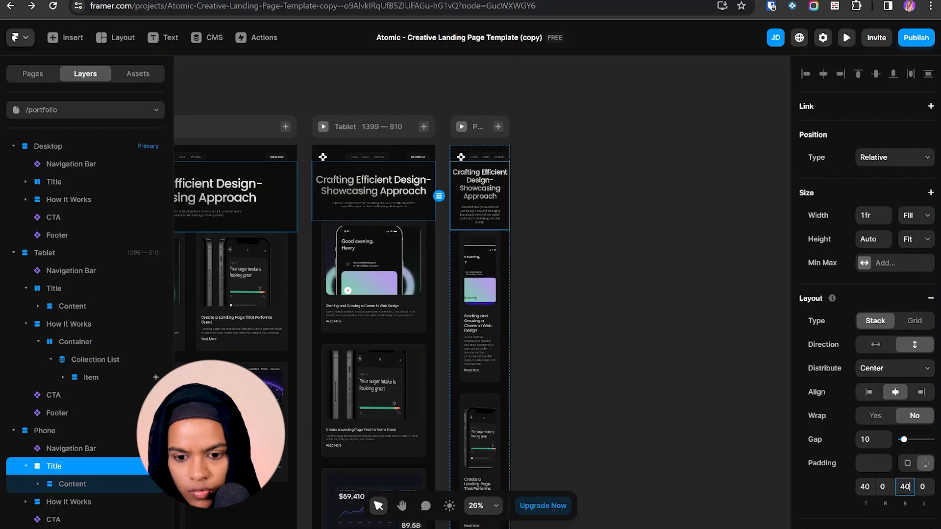
- Set the phone How It Works section's padding to 20 on both sides and 40 at the bottom
{"action": "left_click", "coordinate": [502, 241]}
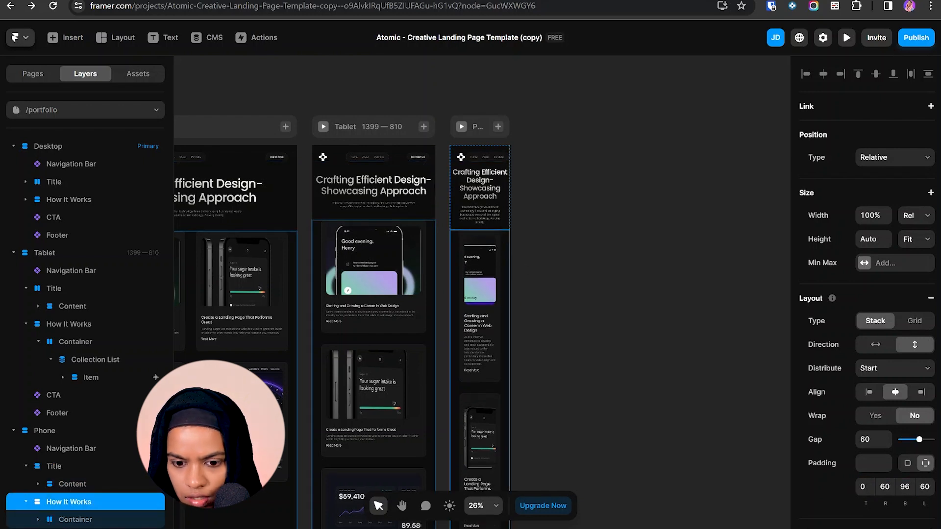
{"action": "left_click", "coordinate": [884, 487]}
{"action": "type", "text": "2"}
{"action": "key", "text": "Tab"}
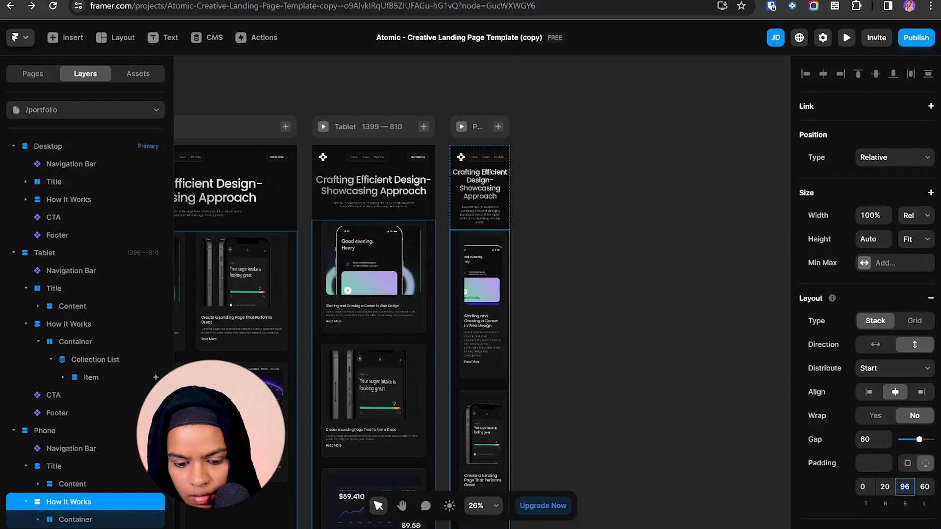
{"action": "type", "text": "40"}
{"action": "key", "text": "Tab"}
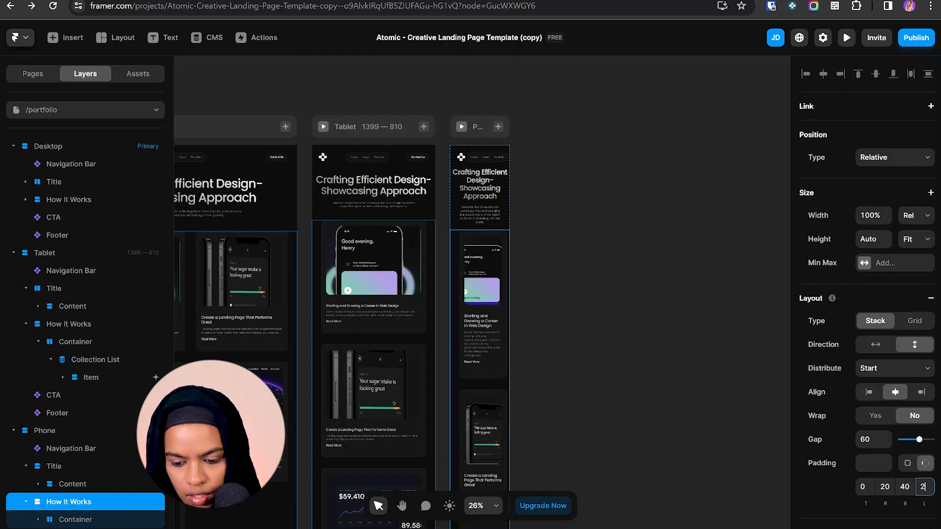
{"action": "key", "text": "Return"}
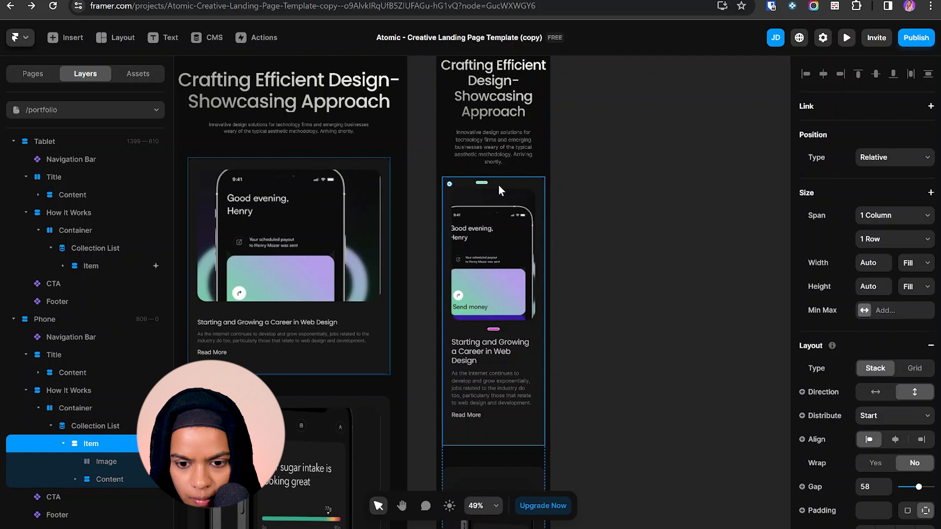
- Set the padding of the phone Collection List's Item to 20 on both sides
{"action": "scroll", "coordinate": [878, 497], "scroll_direction": "down", "scroll_amount": 3}
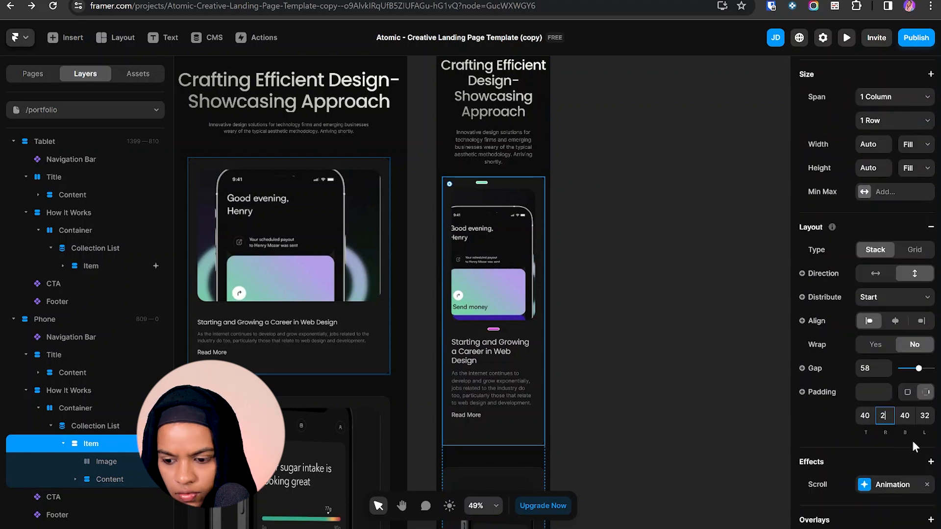
{"action": "type", "text": "20"}
{"action": "key", "text": "Tab"}
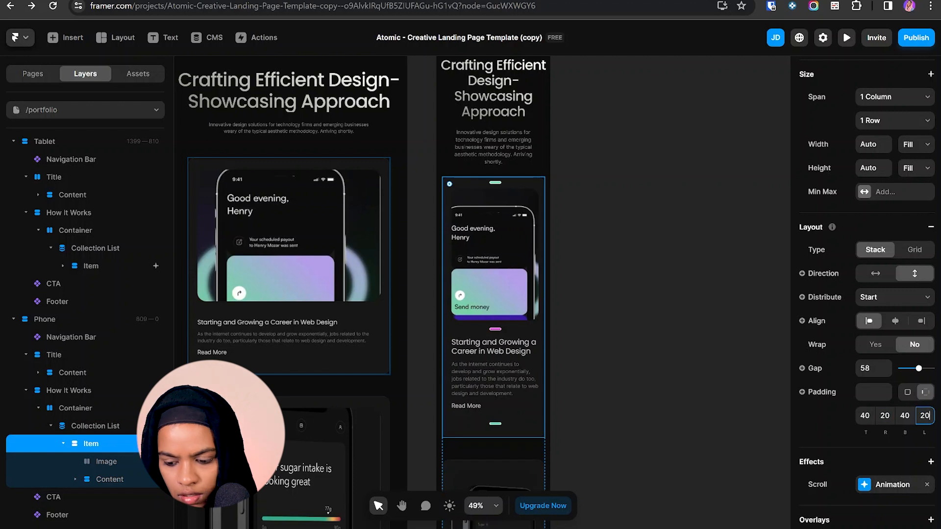
{"action": "key", "text": "Return"}
- Shorten the image in the phone Collection List's Item and set the Item's gap to 35
{"action": "double_click", "coordinate": [506, 294]}
{"action": "left_click_drag", "start_coordinate": [502, 320], "coordinate": [500, 274]}
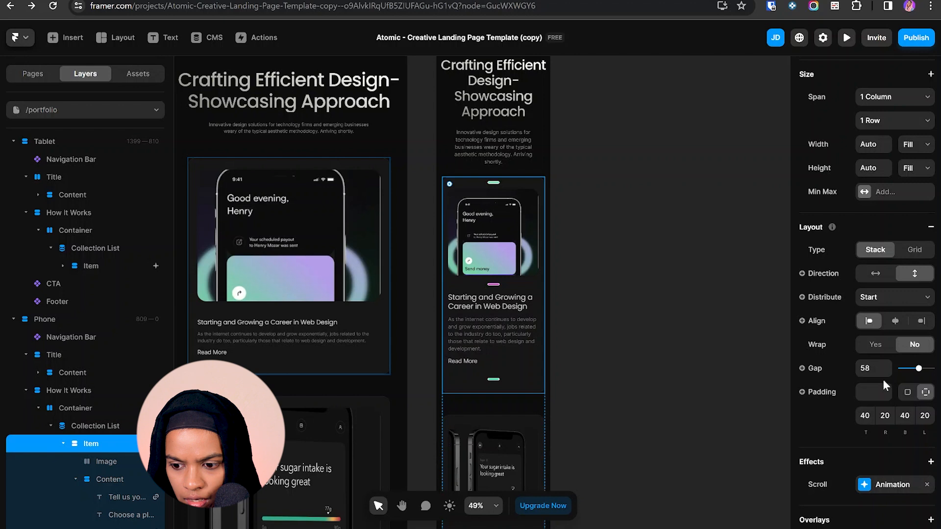
{"action": "left_click", "coordinate": [868, 368]}
{"action": "type", "text": "35"}
{"action": "key", "text": "Return"}
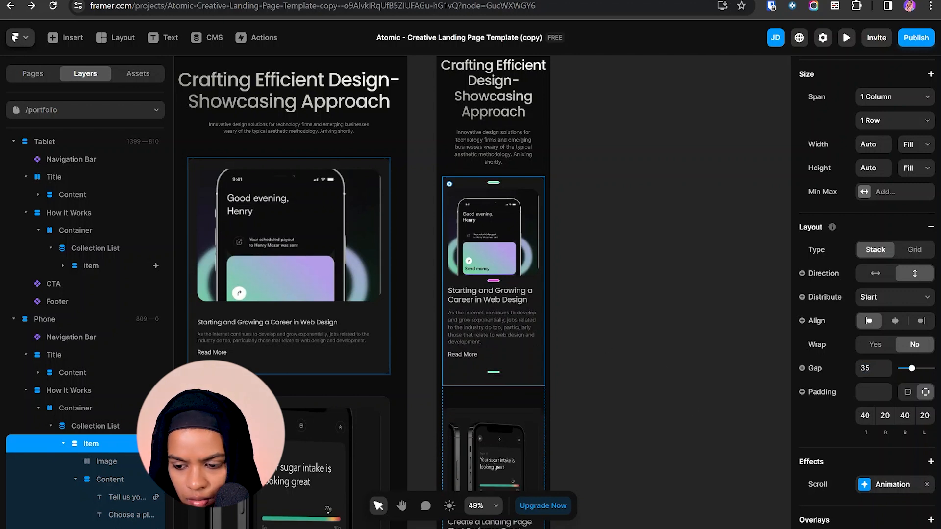
- Set the phone Collection List Item's padding to 20 at the top and bottom
{"action": "left_click", "coordinate": [865, 416]}
{"action": "type", "text": "20"}
{"action": "key", "text": "Return"}
{"action": "scroll", "coordinate": [490, 90], "scroll_direction": "up", "scroll_amount": 3}
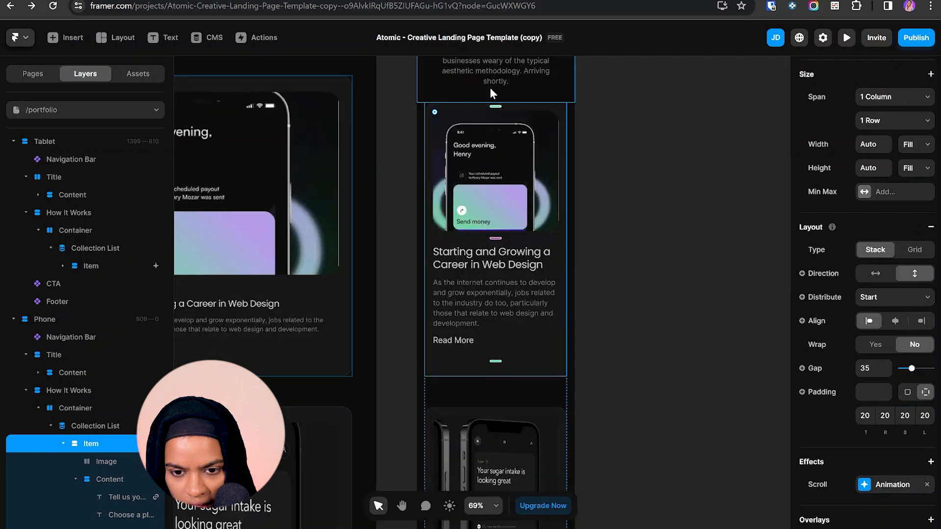
{"action": "left_click", "coordinate": [594, 370]}
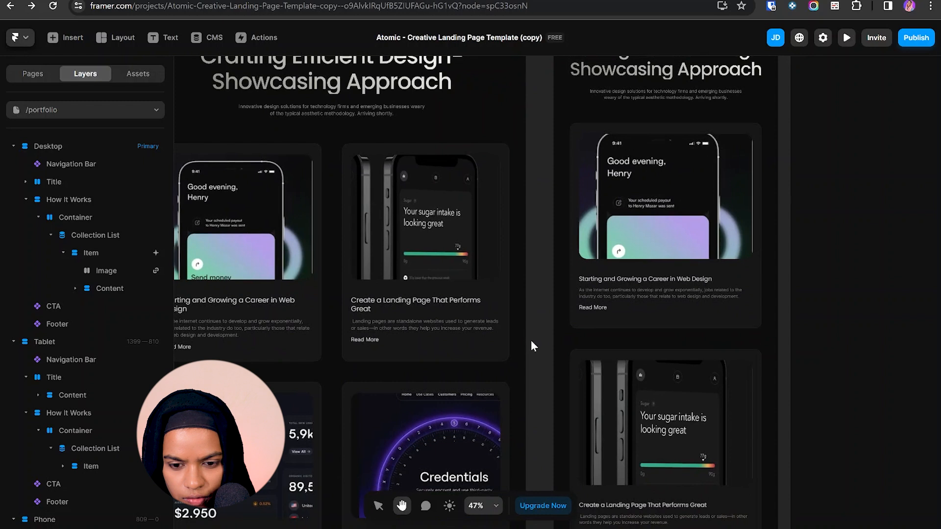
- Set the row height of the desktop Collection List's grid on the /portfolio page to Fit Content
{"action": "left_click", "coordinate": [104, 231]}
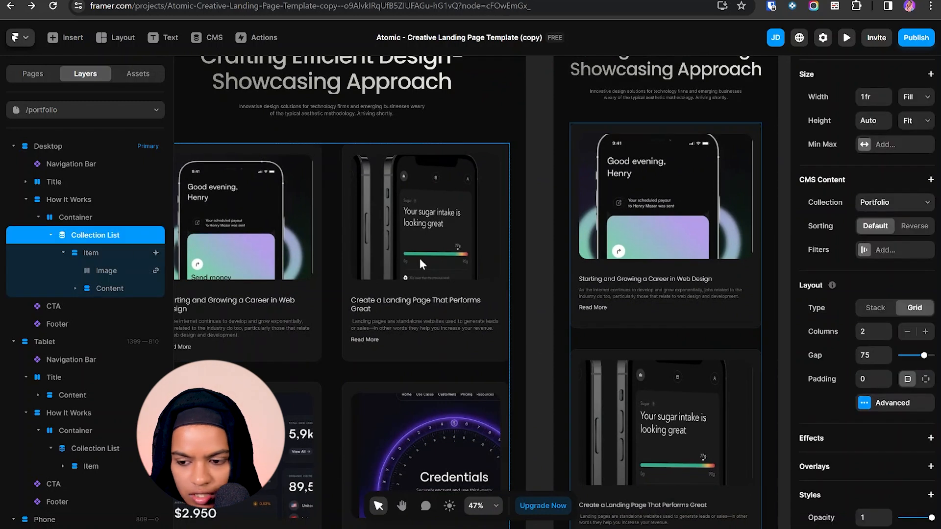
{"action": "scroll", "coordinate": [898, 414], "scroll_direction": "down", "scroll_amount": 3}
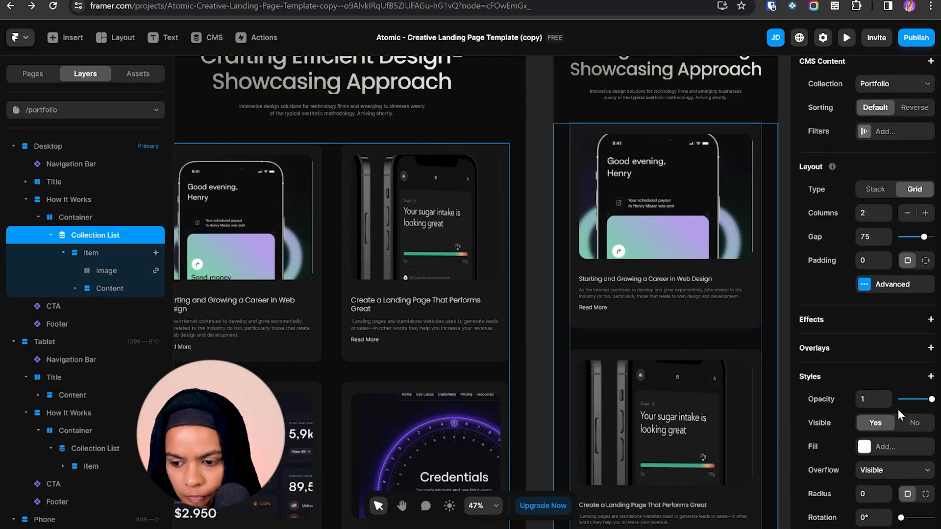
{"action": "left_click", "coordinate": [892, 285]}
{"action": "left_click", "coordinate": [732, 365]}
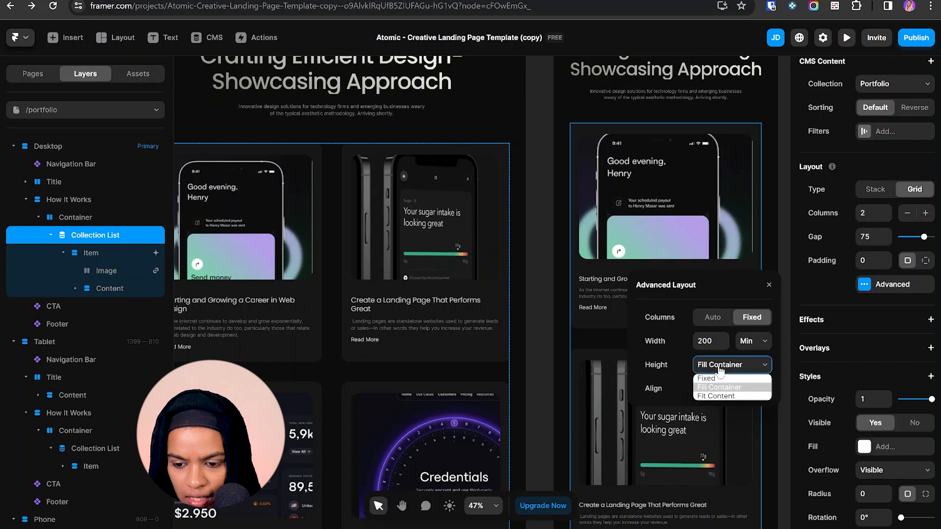
{"action": "left_click", "coordinate": [727, 397]}
{"action": "left_click", "coordinate": [539, 404]}
{"action": "scroll", "coordinate": [540, 404], "scroll_direction": "down", "scroll_amount": 3}
{"action": "key", "text": "space"}
{"action": "left_click_drag", "start_coordinate": [546, 406], "coordinate": [318, 368]}
{"action": "left_click_drag", "start_coordinate": [439, 356], "coordinate": [408, 373]}
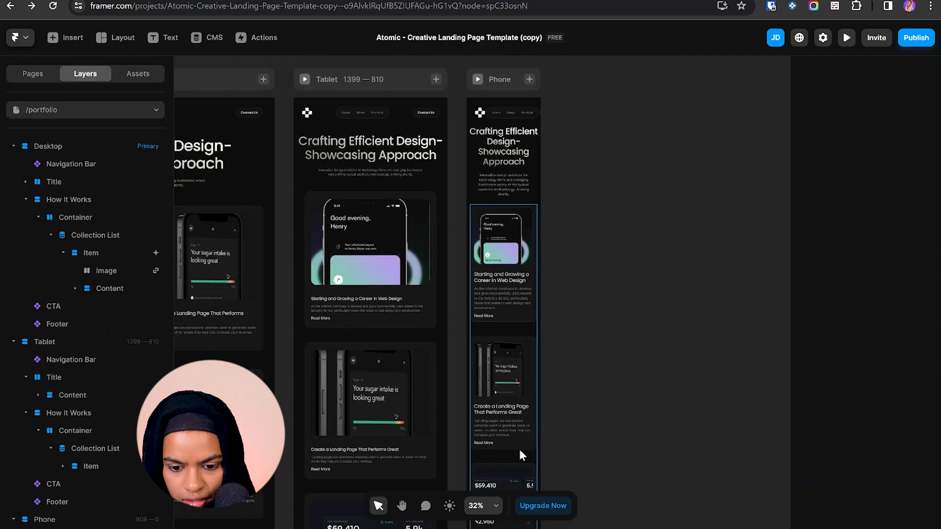
- Set the gap of the phone Collection List's grid to 35
{"action": "scroll", "coordinate": [519, 444], "scroll_direction": "down", "scroll_amount": 3}
{"action": "scroll", "coordinate": [487, 393], "scroll_direction": "up", "scroll_amount": 2}
{"action": "left_click", "coordinate": [492, 349]}
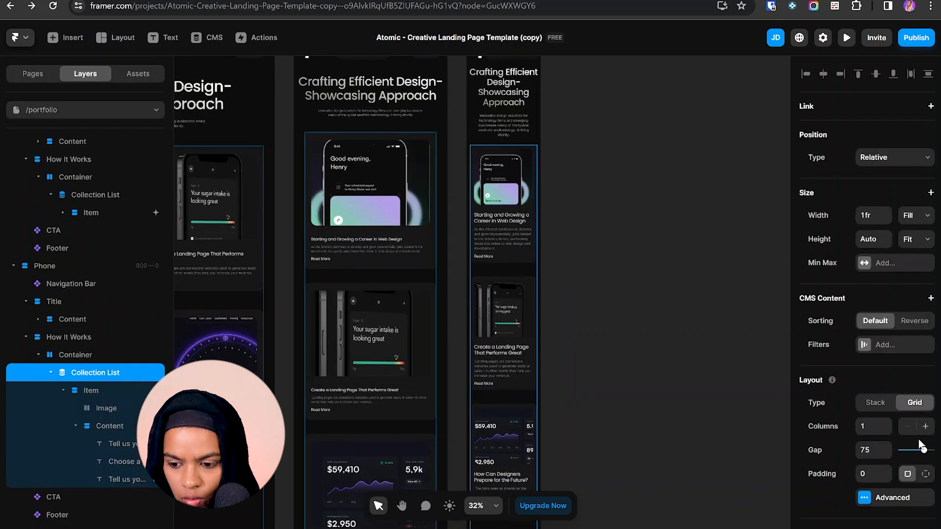
{"action": "left_click", "coordinate": [867, 450]}
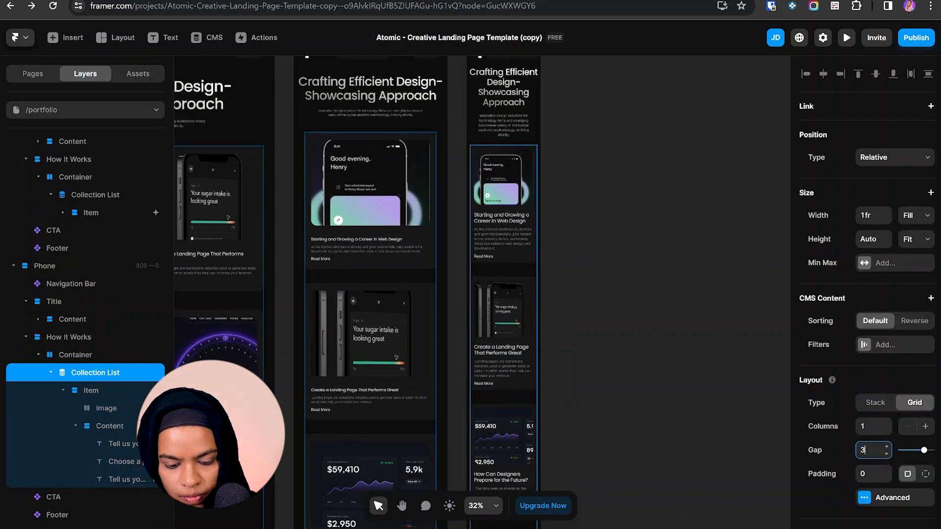
{"action": "type", "text": "35"}
{"action": "scroll", "coordinate": [481, 139], "scroll_direction": "down", "scroll_amount": 3}
- Switch the phone Navigation Bar to the Phone - Closed variant
{"action": "left_click", "coordinate": [501, 154]}
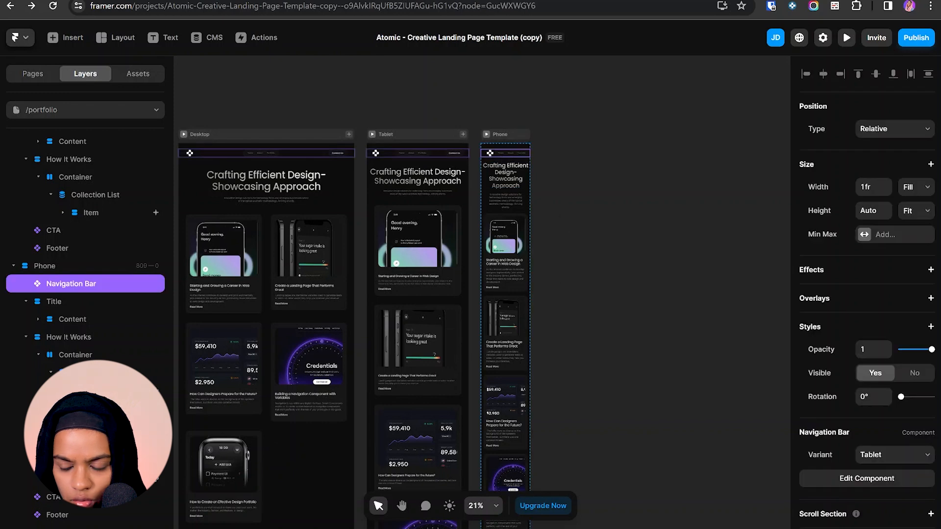
{"action": "left_click", "coordinate": [885, 457]}
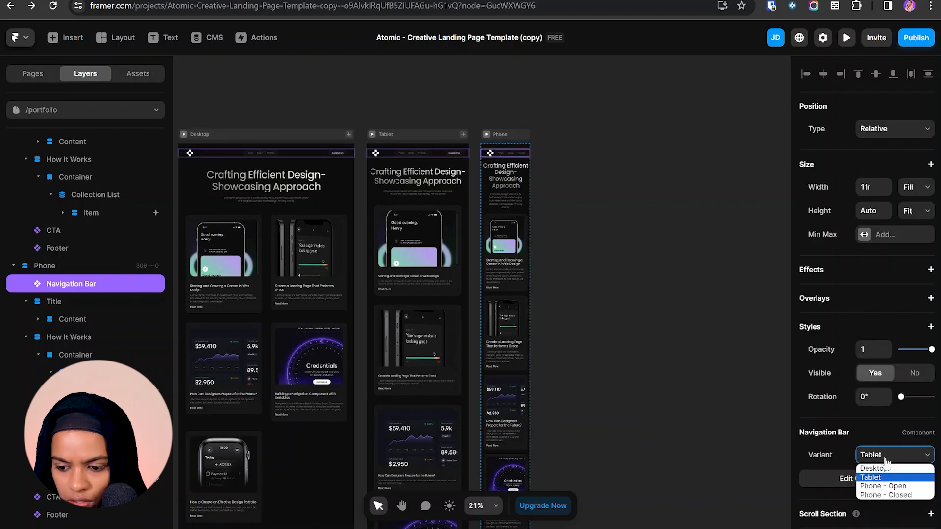
{"action": "left_click", "coordinate": [887, 496]}
{"action": "left_click", "coordinate": [668, 348]}
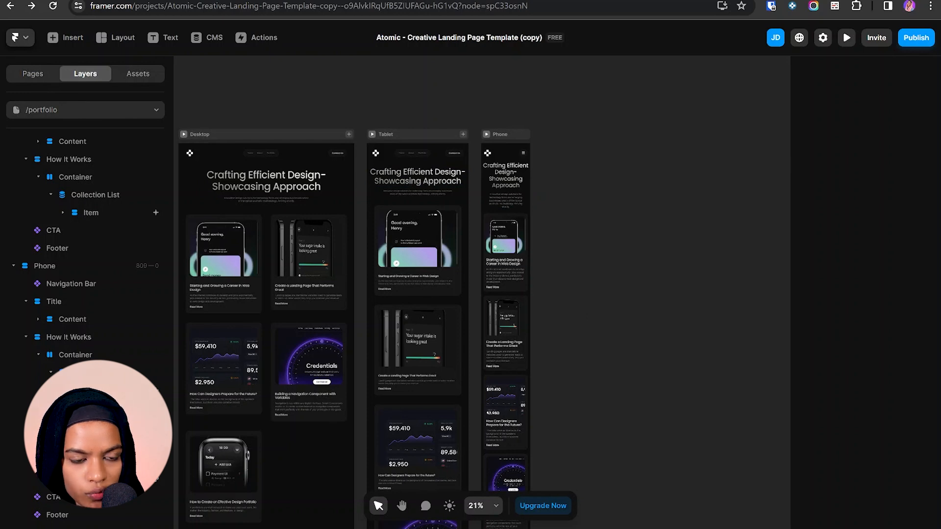
- Open the Portfolio Pages detail page and add a Tablet breakpoint to it
{"action": "left_click", "coordinate": [85, 110]}
{"action": "left_click", "coordinate": [64, 237]}
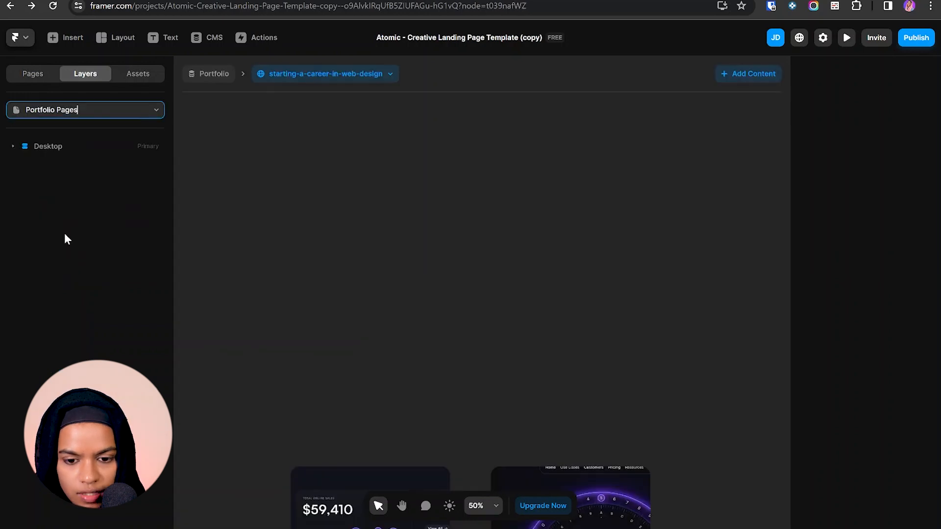
{"action": "left_click", "coordinate": [559, 160]}
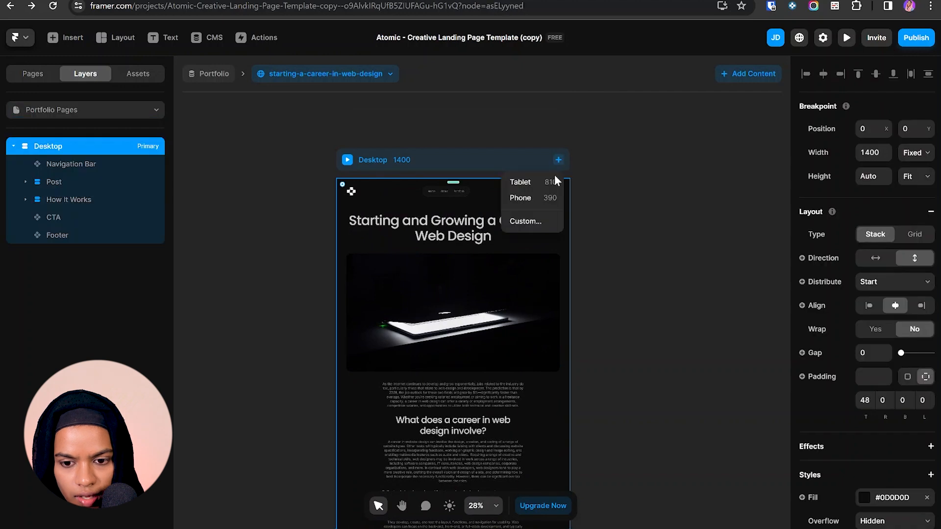
{"action": "left_click", "coordinate": [549, 178]}
{"action": "scroll", "coordinate": [486, 286], "scroll_direction": "up", "scroll_amount": 5}
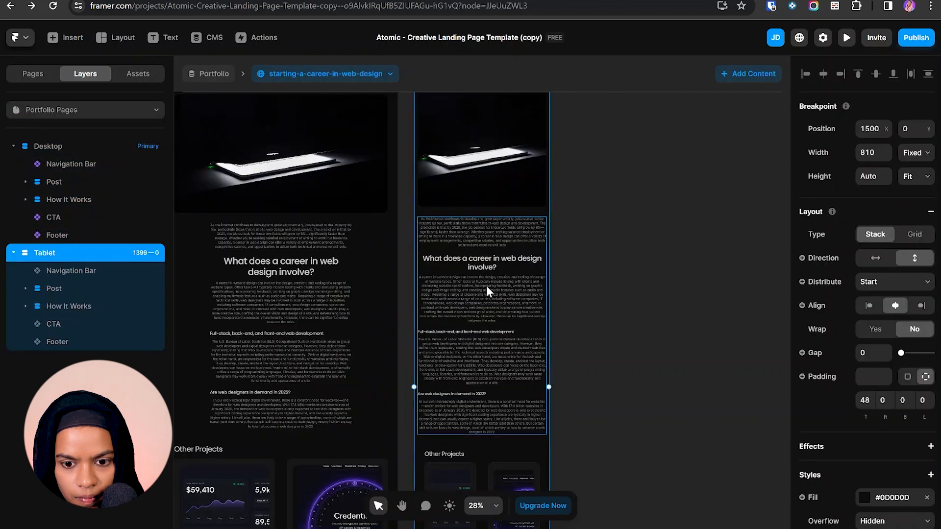
- Set the tablet Post section's padding to 80 at the top and 40 on both sides
{"action": "left_click", "coordinate": [486, 286]}
{"action": "left_click", "coordinate": [865, 487]}
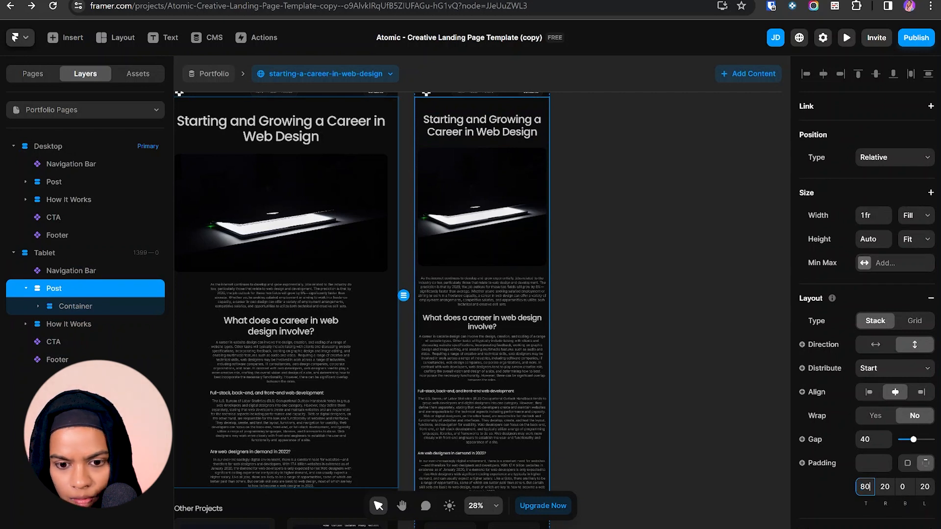
{"action": "type", "text": "80"}
{"action": "key", "text": "Tab"}
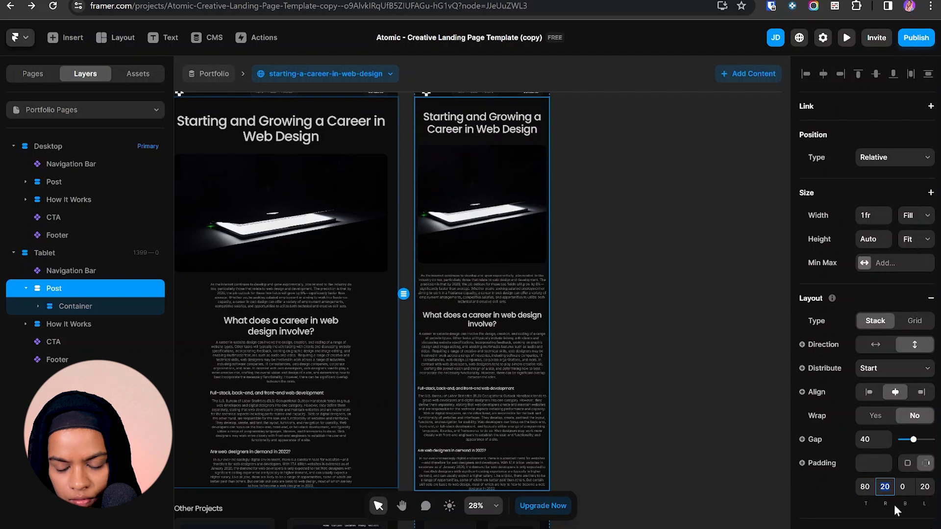
{"action": "type", "text": "40"}
{"action": "key", "text": "Tab"}
{"action": "type", "text": "4"}
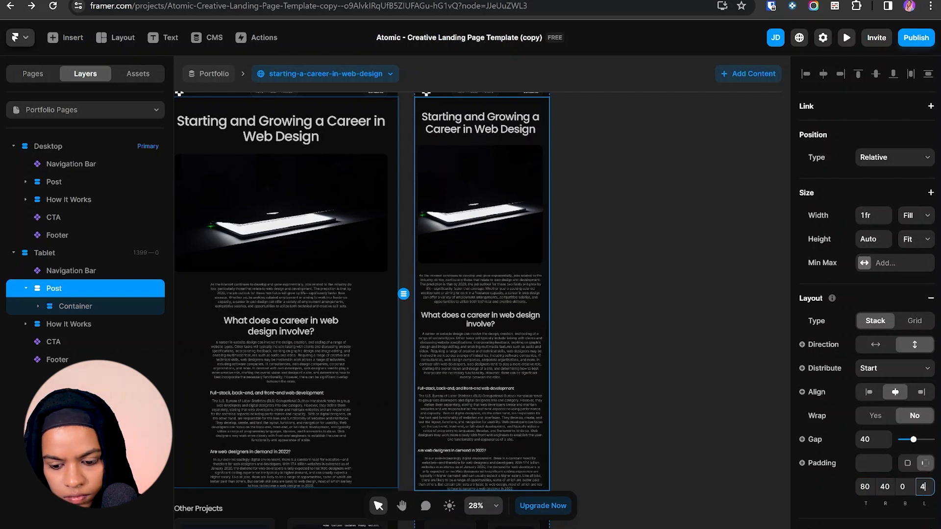
{"action": "type", "text": "0"}
{"action": "key", "text": "Return"}
{"action": "left_click", "coordinate": [389, 258]}
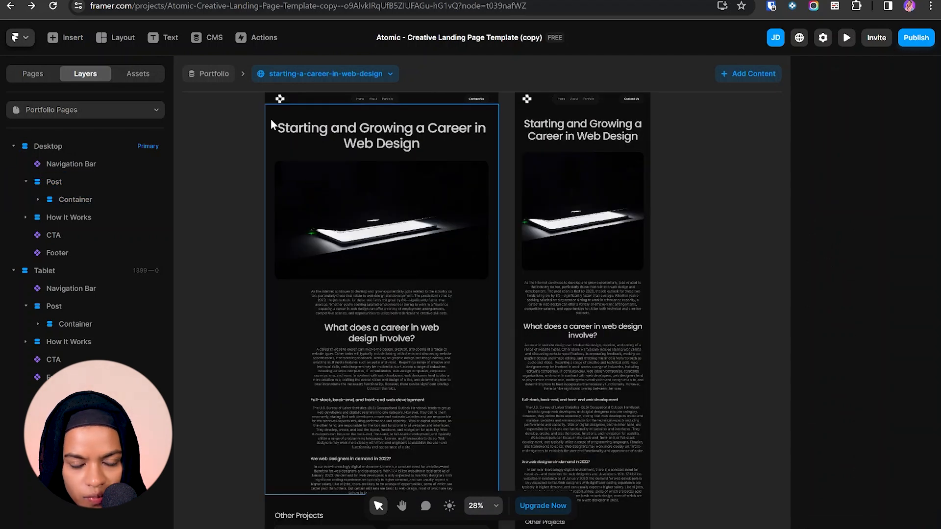
- Set the desktop Post section's padding to 60 on both sides
{"action": "left_click", "coordinate": [271, 119]}
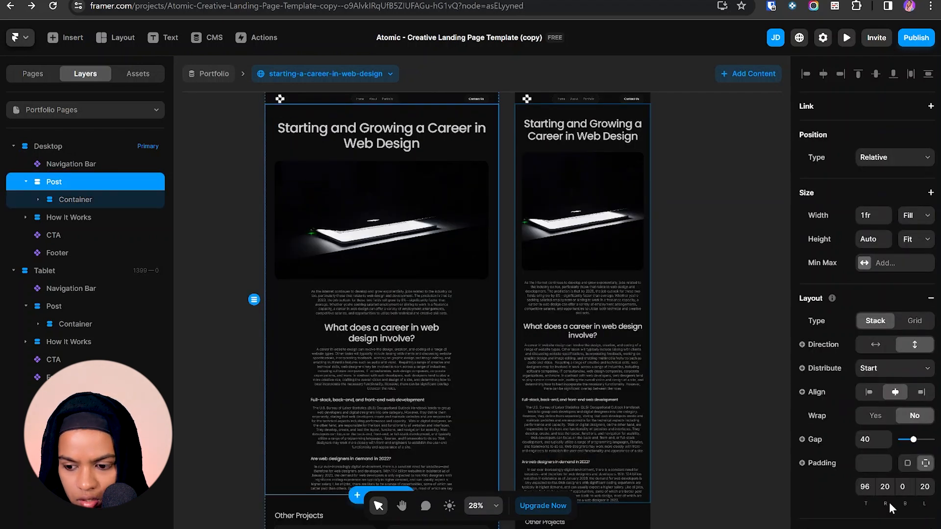
{"action": "left_click", "coordinate": [885, 487]}
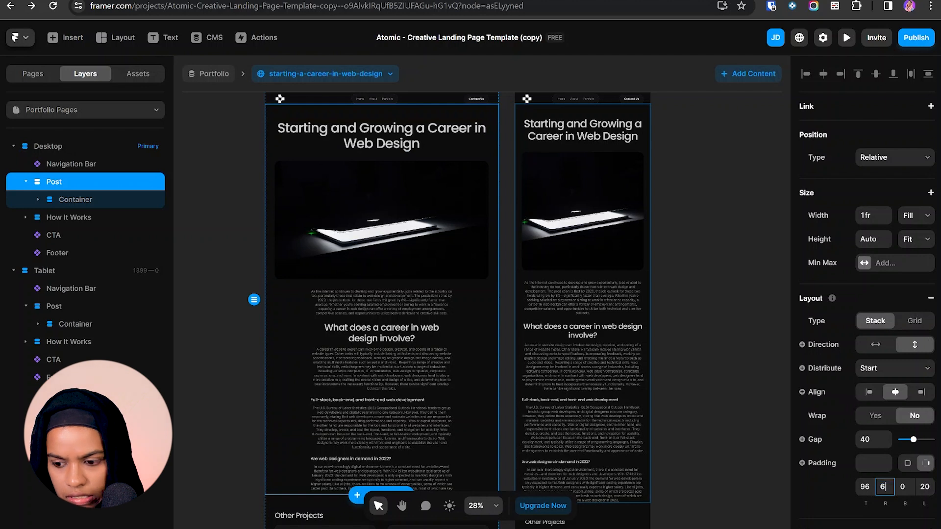
{"action": "key", "text": "Tab"}
{"action": "type", "text": "60"}
{"action": "key", "text": "Return"}
- Set the tablet How It Works section's padding to 80 at the top and bottom and 40 on both sides
{"action": "scroll", "coordinate": [659, 399], "scroll_direction": "down", "scroll_amount": 5}
{"action": "left_click", "coordinate": [425, 270]}
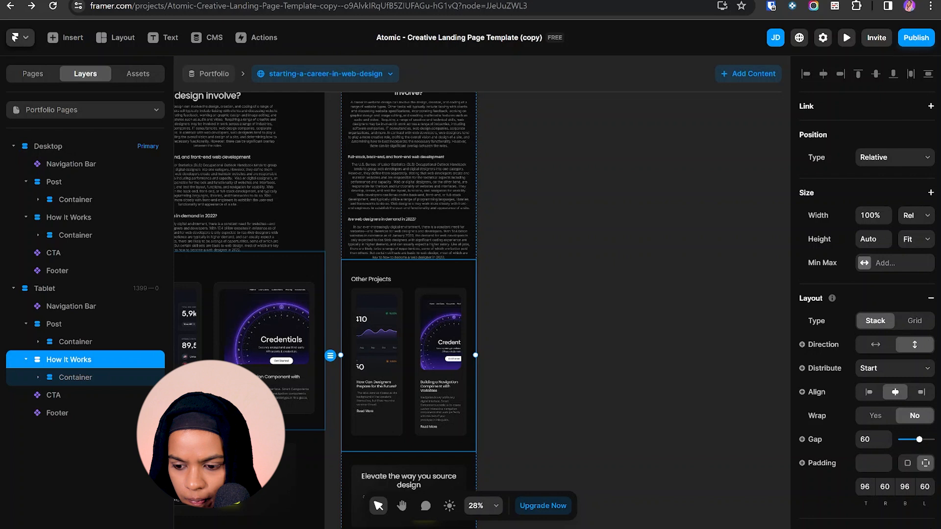
{"action": "left_click", "coordinate": [865, 486]}
{"action": "type", "text": "80"}
{"action": "key", "text": "Tab"}
{"action": "type", "text": "40"}
{"action": "key", "text": "Tab"}
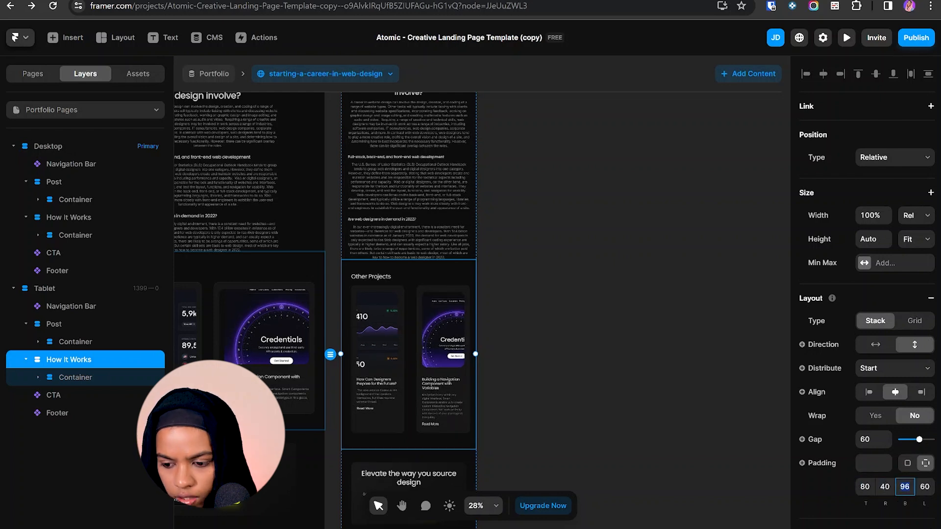
{"action": "type", "text": "80"}
{"action": "key", "text": "Tab"}
{"action": "type", "text": "40"}
{"action": "key", "text": "Tab"}
{"action": "type", "text": "30"}
{"action": "key", "text": "Return"}
- Reduce the grid of the tablet Collection List under Other Projects to one column
{"action": "double_click", "coordinate": [406, 316]}
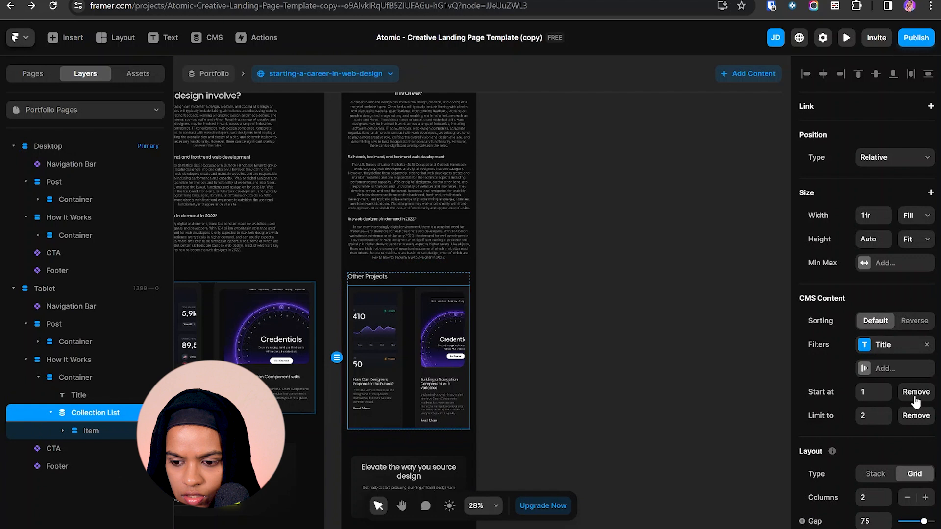
{"action": "scroll", "coordinate": [877, 338], "scroll_direction": "down", "scroll_amount": 3}
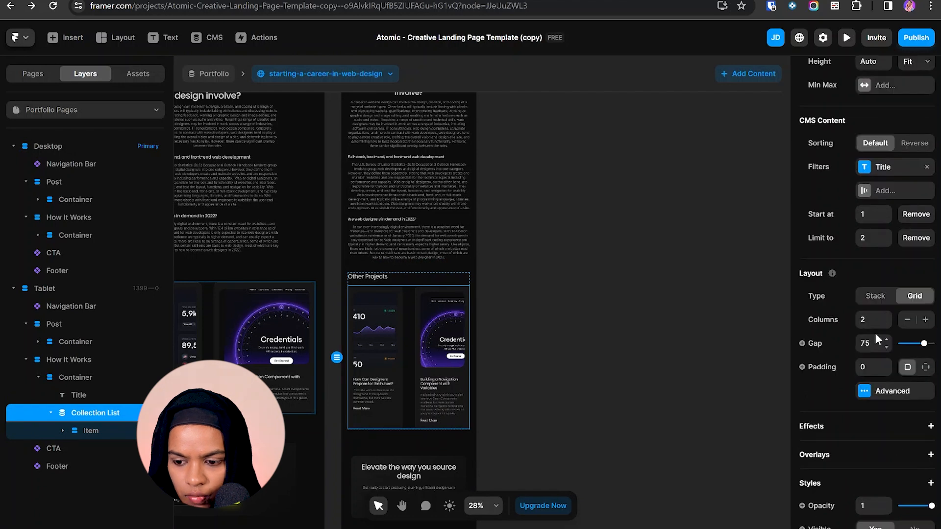
{"action": "left_click", "coordinate": [906, 325]}
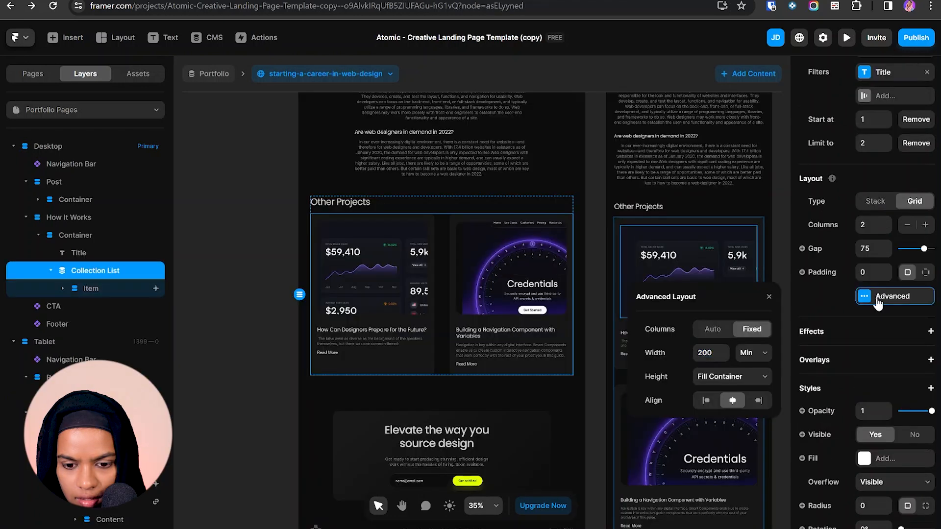
- Set the row height of the desktop Collection List's grid under Other Projects to Fit Content
{"action": "left_click", "coordinate": [878, 299]}
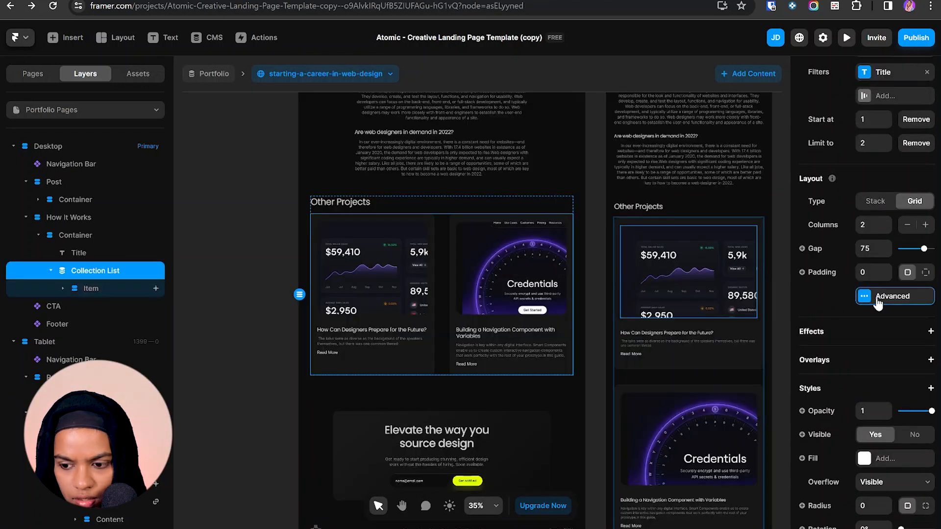
{"action": "left_click", "coordinate": [877, 300]}
{"action": "left_click", "coordinate": [733, 376]}
{"action": "left_click", "coordinate": [716, 408]}
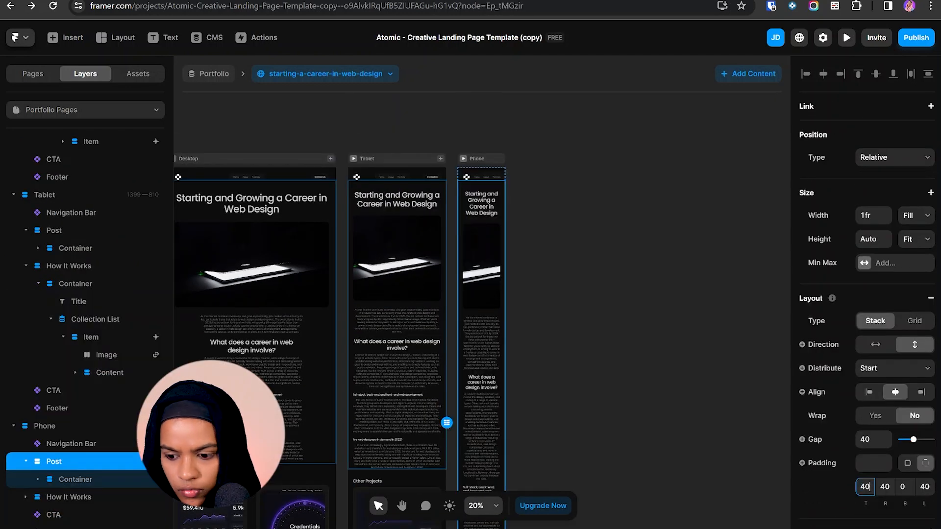
- Set the phone Post section's padding to 40 at the top and 20 on both sides
{"action": "key", "text": "Tab"}
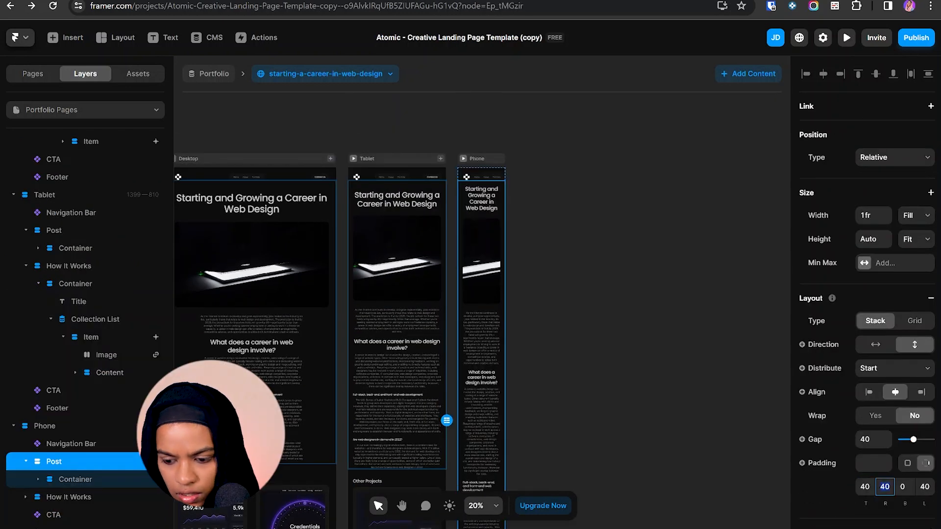
{"action": "type", "text": "20"}
{"action": "key", "text": "Tab"}
{"action": "key", "text": "Tab"}
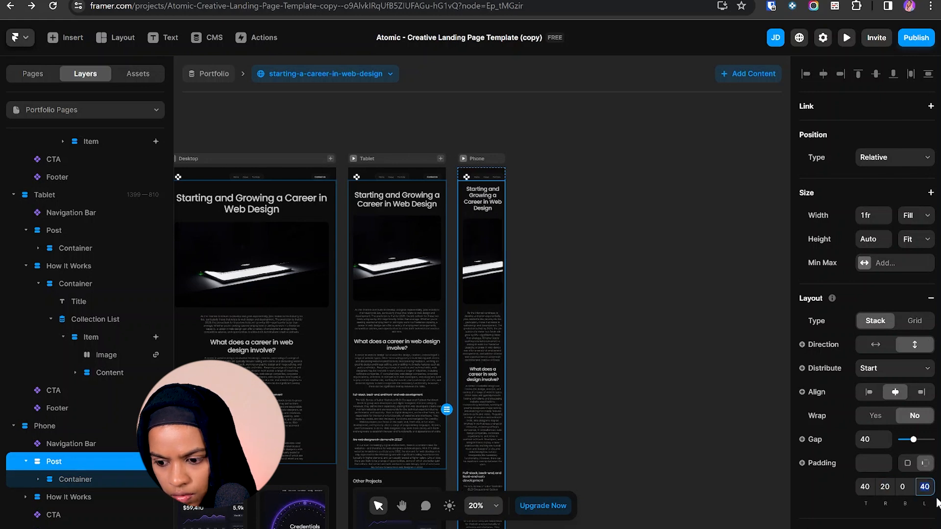
{"action": "type", "text": "20"}
{"action": "key", "text": "Return"}
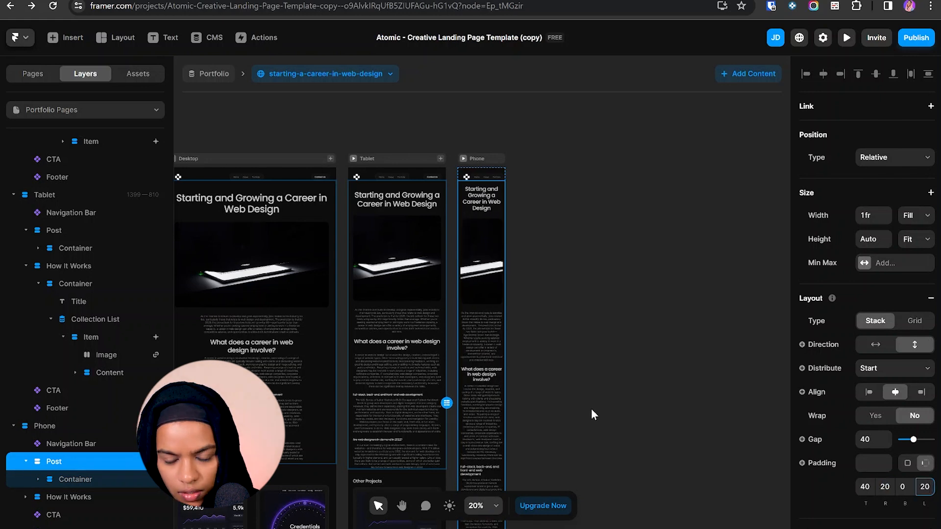
- Set the gap of the phone Post section's Container to 35 and shorten its Banner image
{"action": "double_click", "coordinate": [490, 392]}
{"action": "left_click", "coordinate": [871, 463]}
{"action": "type", "text": "35"}
{"action": "key", "text": "Return"}
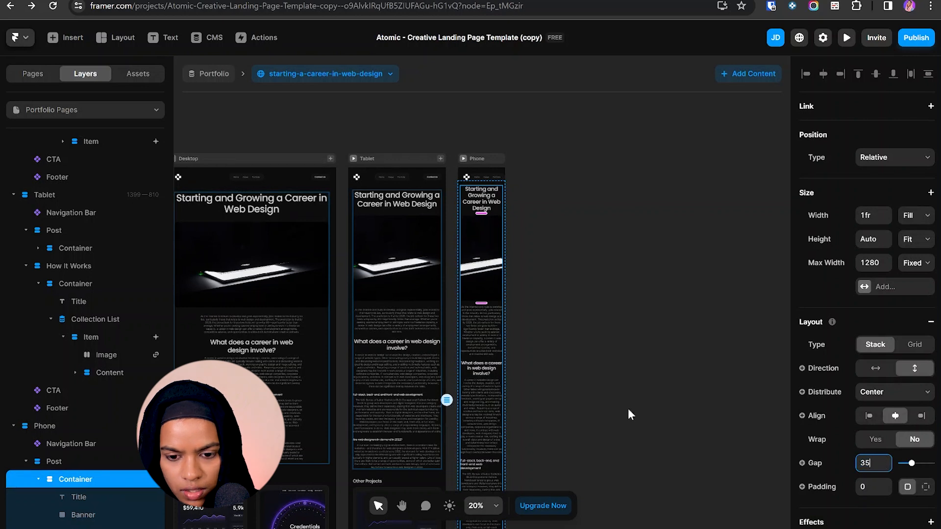
{"action": "double_click", "coordinate": [490, 297]}
{"action": "left_click_drag", "start_coordinate": [490, 297], "coordinate": [491, 256]}
{"action": "left_click", "coordinate": [867, 239]}
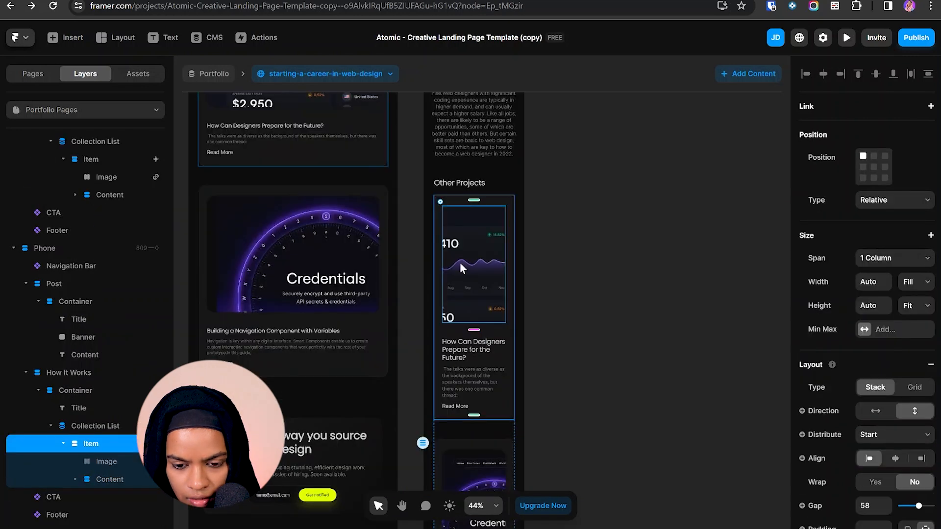
- Set the height of the image in the phone Other Projects Item to 200
{"action": "left_click", "coordinate": [460, 263]}
{"action": "left_click_drag", "start_coordinate": [481, 322], "coordinate": [480, 263]}
{"action": "left_click", "coordinate": [868, 293]}
{"action": "type", "text": "200"}
{"action": "key", "text": "Return"}
- Set the phone Other Projects Item's gap to 35 and its padding to 20 on all sides
{"action": "left_click", "coordinate": [467, 273]}
{"action": "scroll", "coordinate": [881, 463], "scroll_direction": "down", "scroll_amount": 1}
{"action": "scroll", "coordinate": [881, 463], "scroll_direction": "down", "scroll_amount": 1}
{"action": "left_click", "coordinate": [868, 389]}
{"action": "type", "text": "35"}
{"action": "left_click", "coordinate": [871, 411]}
{"action": "type", "text": "20"}
{"action": "key", "text": "Return"}
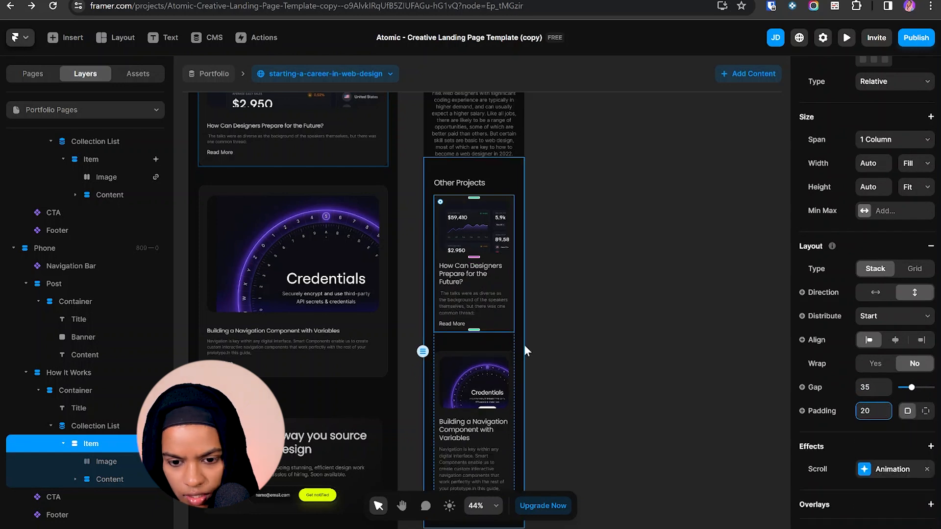
- Set the padding of the phone How It Works section to 40 at the top and bottom and 20 on both sides
{"action": "left_click", "coordinate": [522, 346]}
{"action": "scroll", "coordinate": [498, 400], "scroll_direction": "down", "scroll_amount": 1}
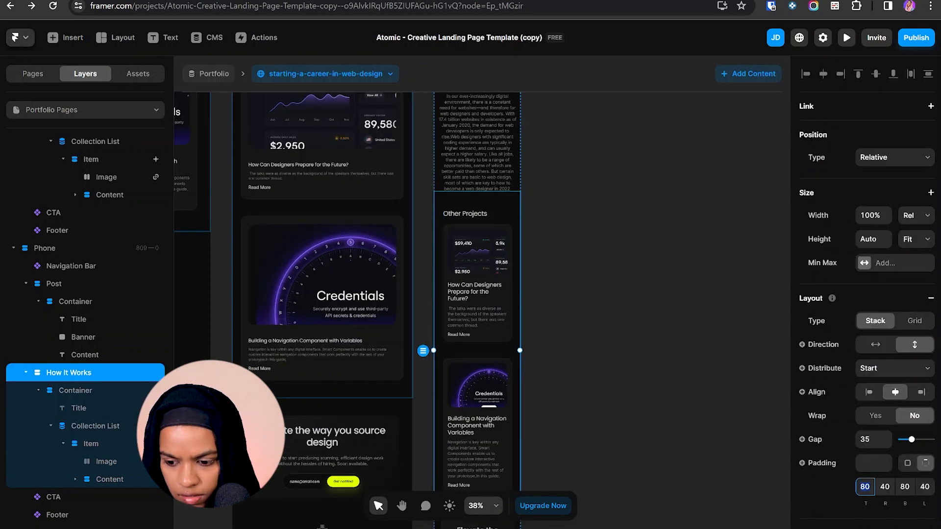
{"action": "key", "text": "Tab"}
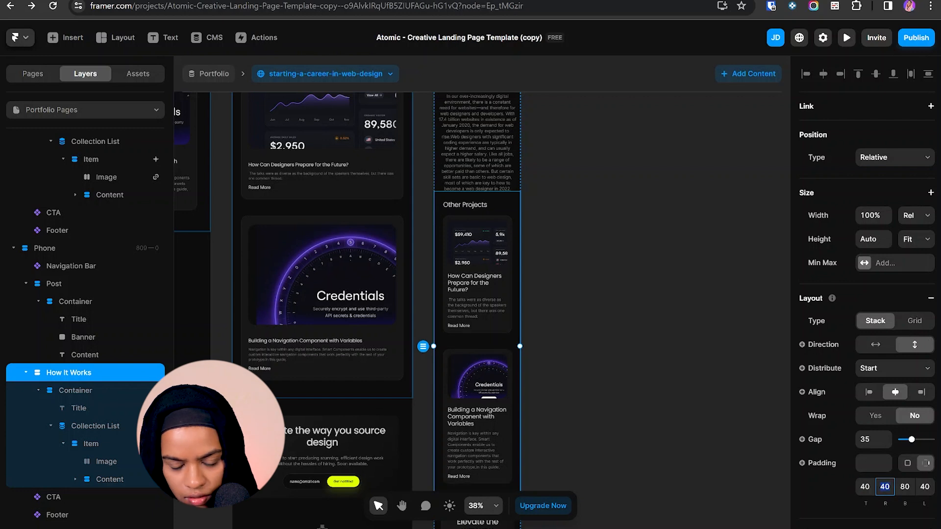
{"action": "key", "text": "Tab"}
{"action": "type", "text": "40"}
{"action": "key", "text": "Tab"}
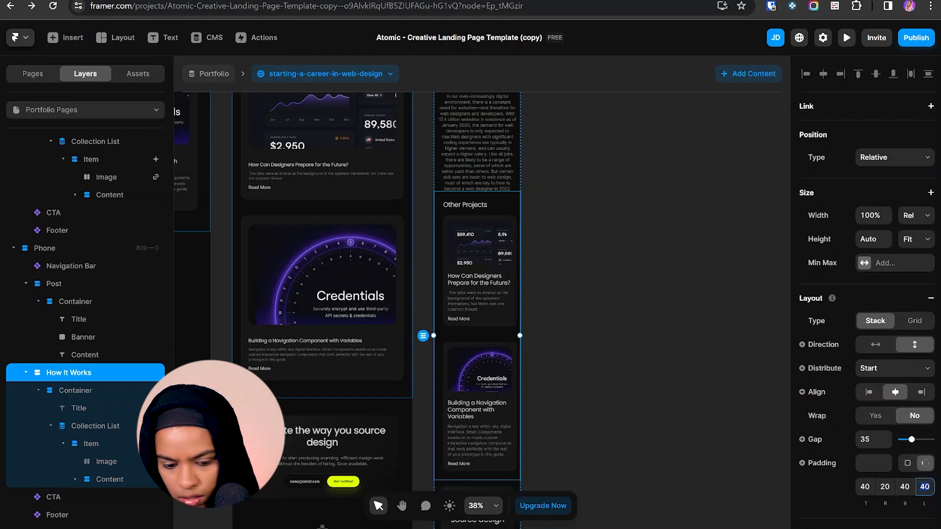
{"action": "key", "text": "Return"}
- Set the gap of the phone Other Projects Collection List to 35
{"action": "left_click", "coordinate": [484, 335]}
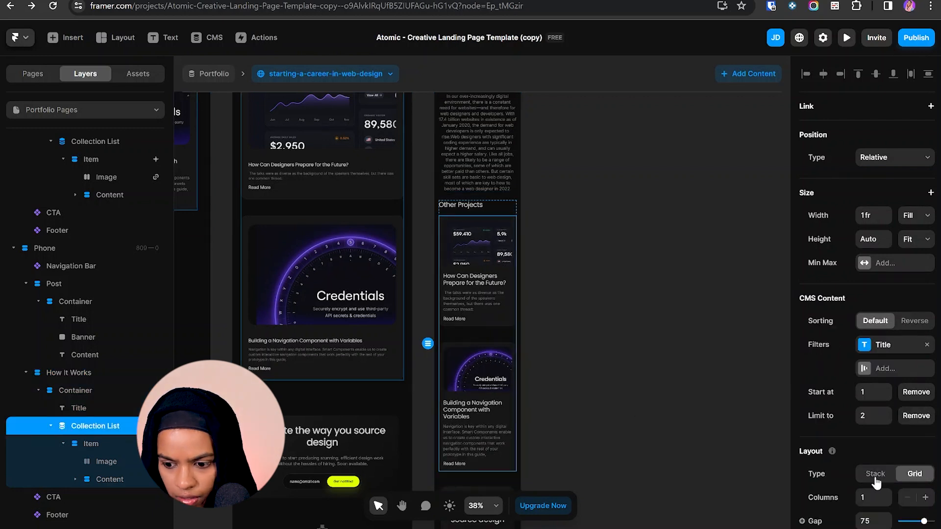
{"action": "scroll", "coordinate": [878, 485], "scroll_direction": "down", "scroll_amount": 5}
{"action": "left_click", "coordinate": [869, 284]}
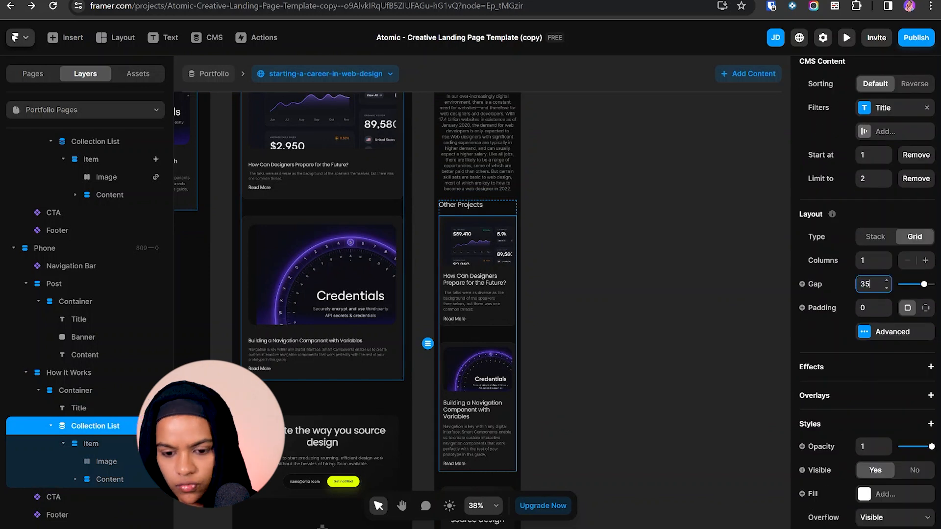
{"action": "key", "text": "Return"}
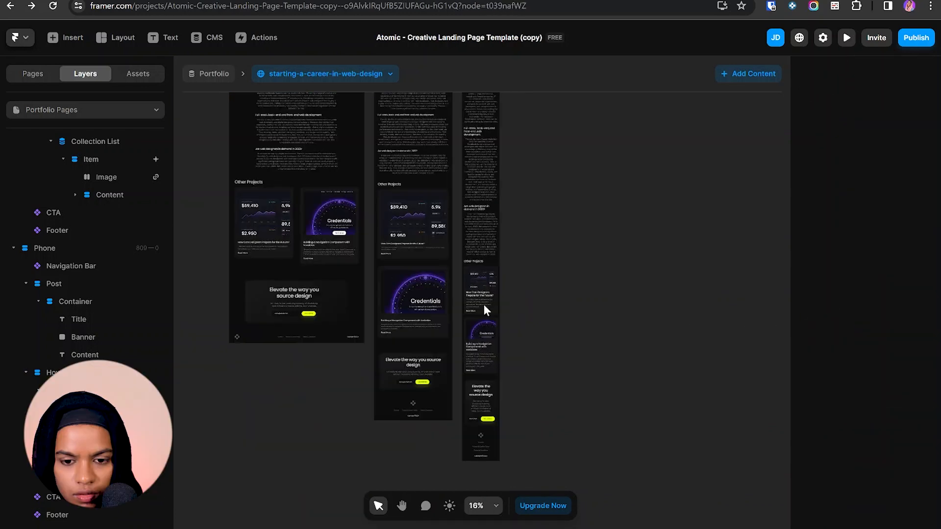
- Review the three breakpoints of the portfolio detail page, and open the Home page to check its layouts as well
{"action": "scroll", "coordinate": [483, 304], "scroll_direction": "up", "scroll_amount": 5}
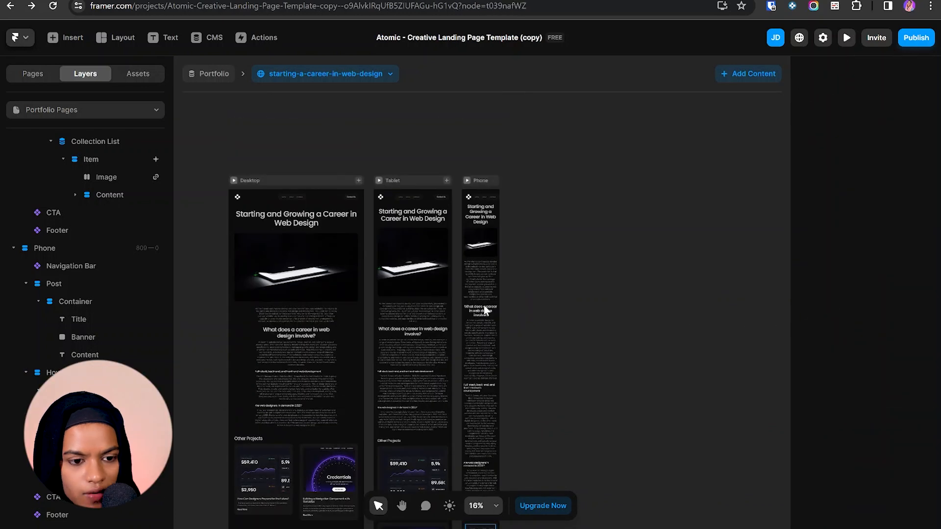
{"action": "left_click", "coordinate": [118, 110]}
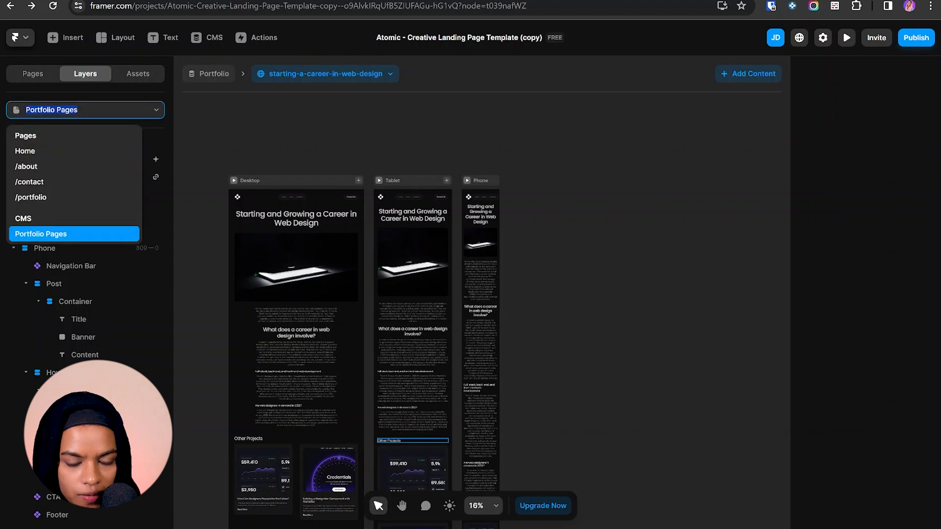
{"action": "left_click", "coordinate": [427, 149]}
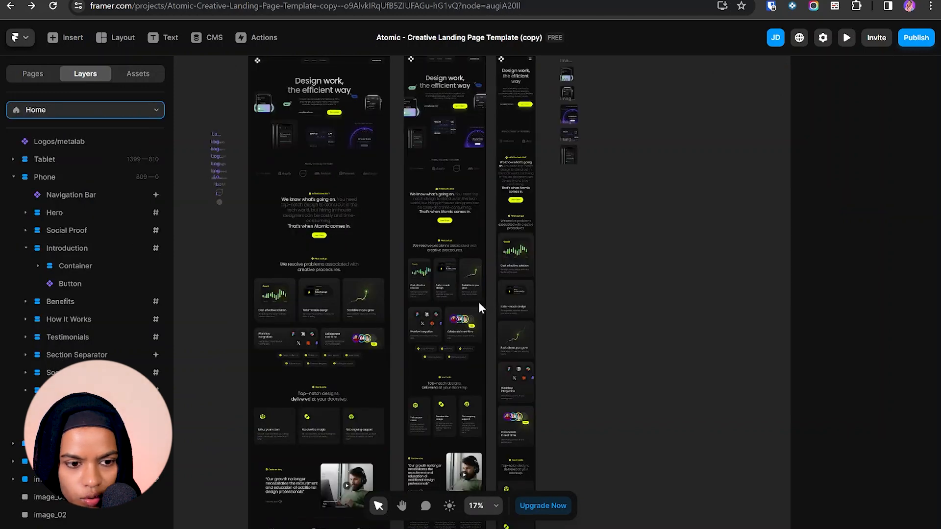
{"action": "scroll", "coordinate": [442, 260], "scroll_direction": "down", "scroll_amount": 1, "text": "ctrl"}
{"action": "scroll", "coordinate": [442, 260], "scroll_direction": "down", "scroll_amount": 3}
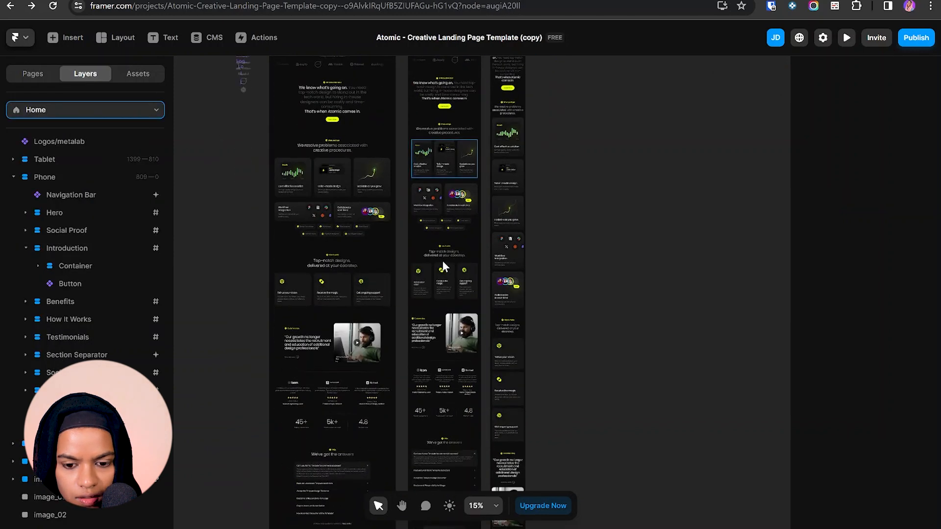
{"action": "scroll", "coordinate": [442, 260], "scroll_direction": "down", "scroll_amount": 2, "text": "ctrl"}
- Go through the About, Contact, Portfolio and Portfolio Pages layouts, comparing their desktop, tablet and phone breakpoints
{"action": "left_click", "coordinate": [73, 110]}
{"action": "left_click", "coordinate": [58, 166]}
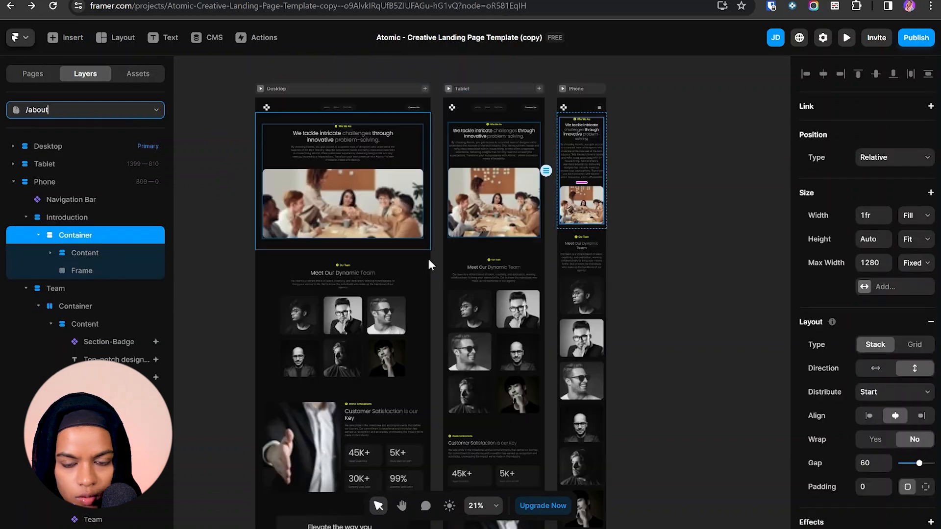
{"action": "scroll", "coordinate": [431, 260], "scroll_direction": "down", "scroll_amount": 3, "text": "ctrl"}
{"action": "scroll", "coordinate": [432, 260], "scroll_direction": "down", "scroll_amount": 5}
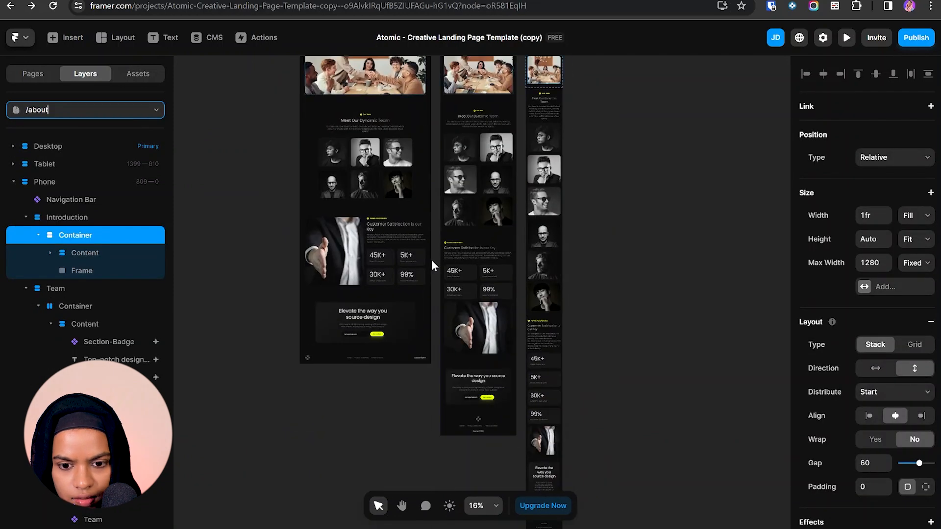
{"action": "scroll", "coordinate": [432, 260], "scroll_direction": "down", "scroll_amount": 2, "text": "ctrl"}
{"action": "scroll", "coordinate": [432, 260], "scroll_direction": "up", "scroll_amount": 3}
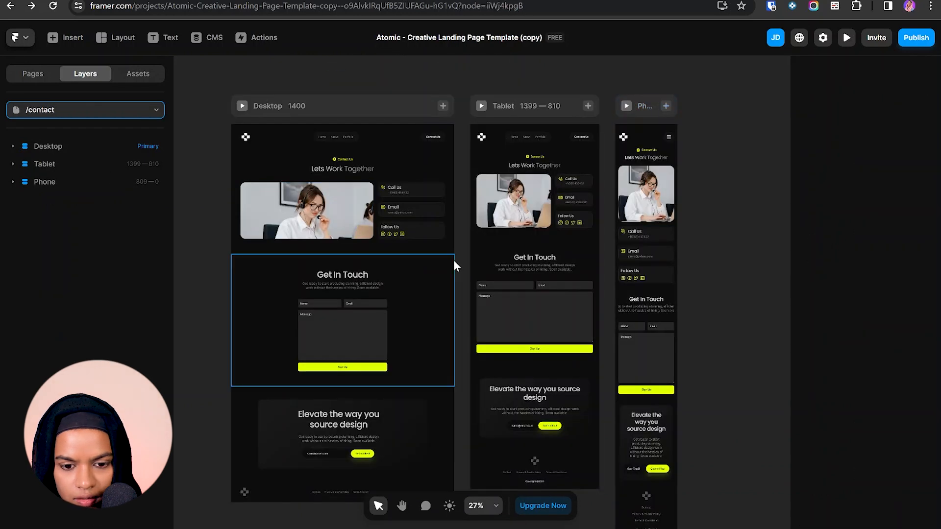
{"action": "scroll", "coordinate": [451, 260], "scroll_direction": "down", "scroll_amount": 2, "text": "ctrl"}
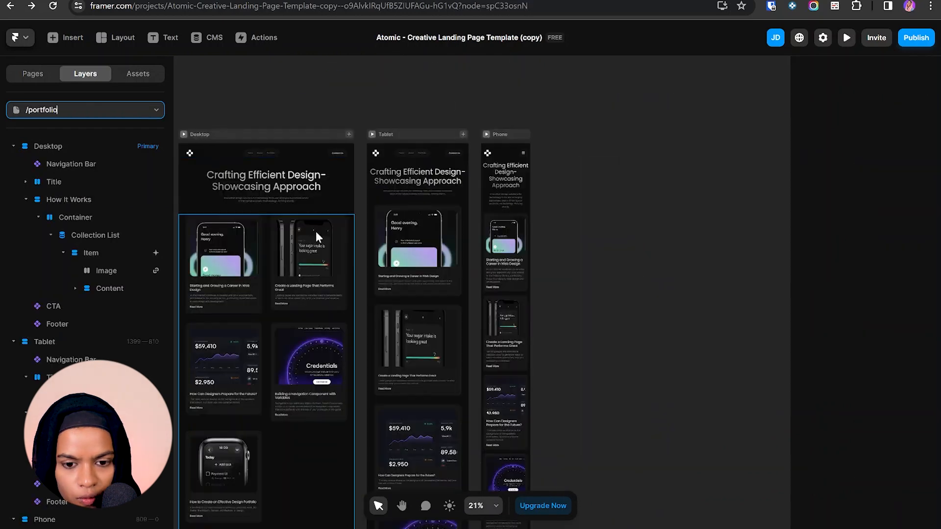
{"action": "scroll", "coordinate": [411, 266], "scroll_direction": "down", "scroll_amount": 2, "text": "ctrl"}
{"action": "left_click", "coordinate": [72, 231]}
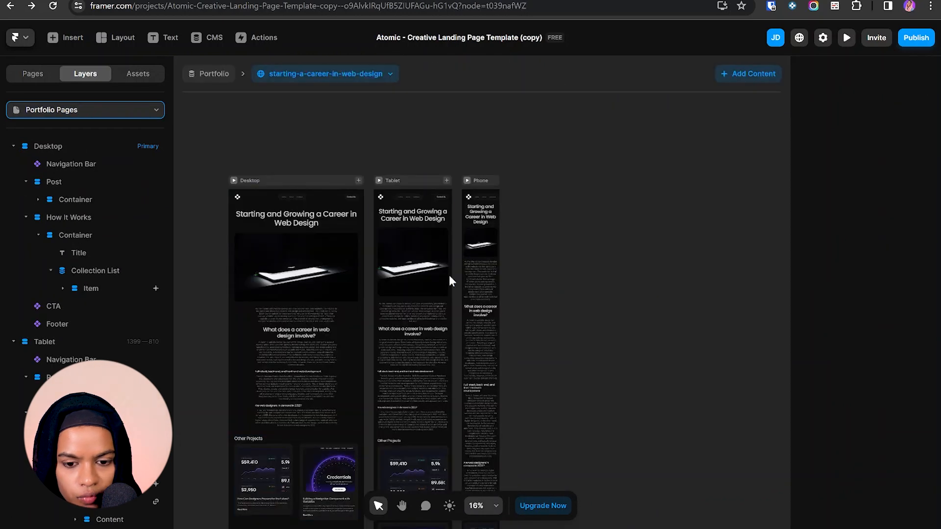
{"action": "scroll", "coordinate": [425, 277], "scroll_direction": "down", "scroll_amount": 4}
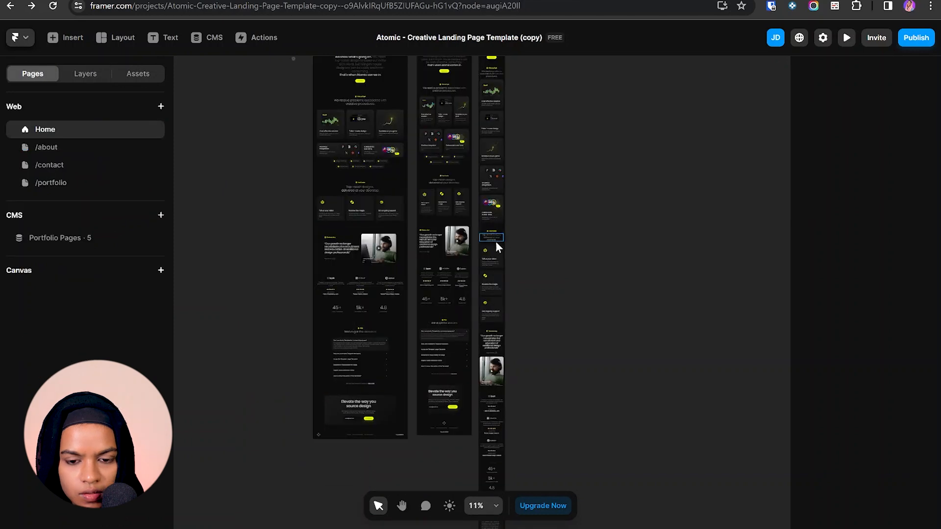
- Preview the site from the Home page, visiting the About page, the Portfolio page and the "Starting and Growing a Career in Web Design" project
{"action": "left_click", "coordinate": [847, 39]}
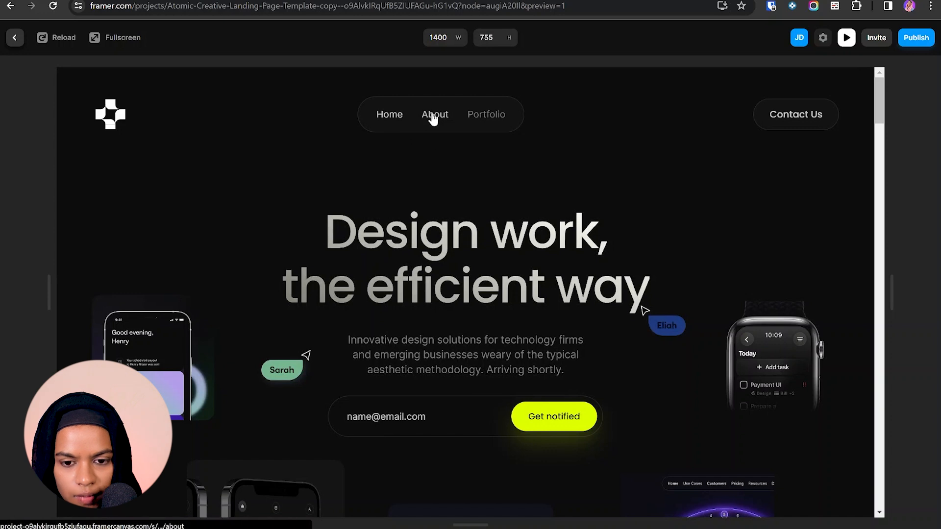
{"action": "left_click", "coordinate": [433, 119]}
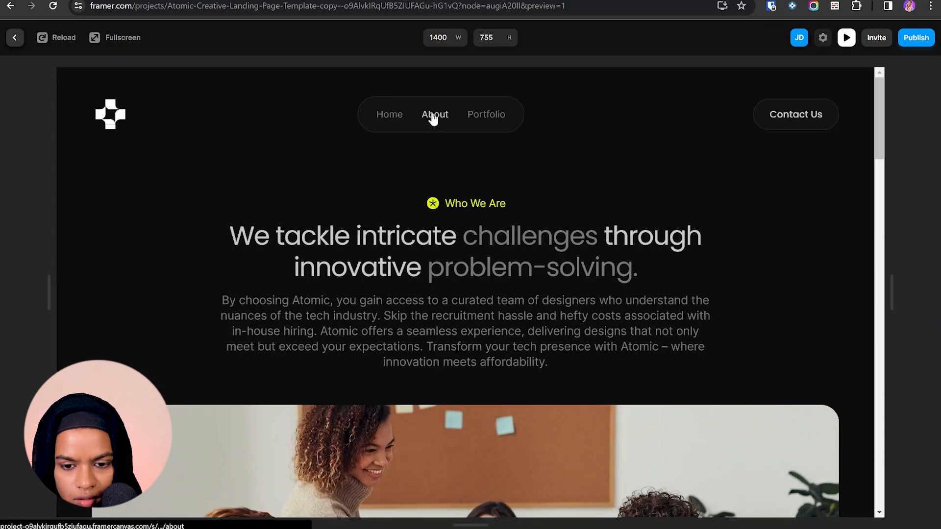
{"action": "left_click", "coordinate": [496, 119]}
{"action": "scroll", "coordinate": [496, 122], "scroll_direction": "down", "scroll_amount": 5}
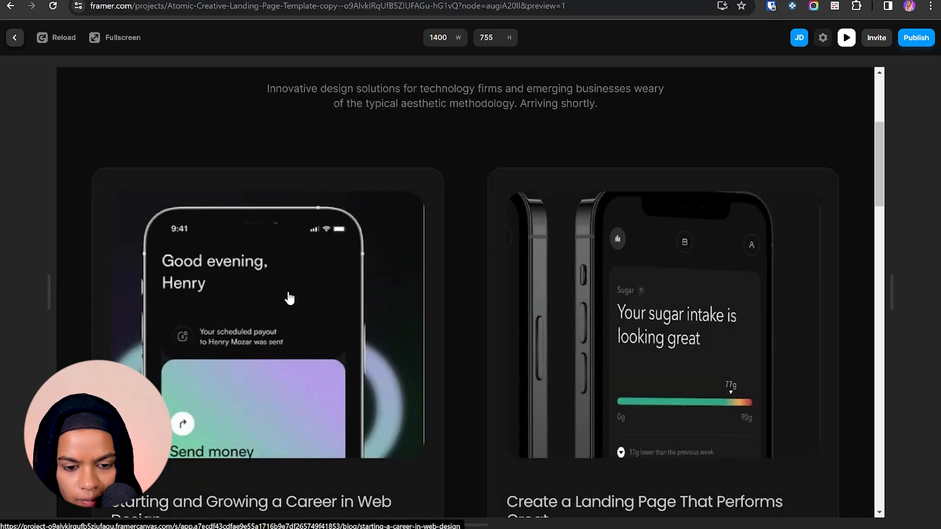
{"action": "left_click", "coordinate": [290, 298]}
{"action": "scroll", "coordinate": [288, 297], "scroll_direction": "down", "scroll_amount": 5}
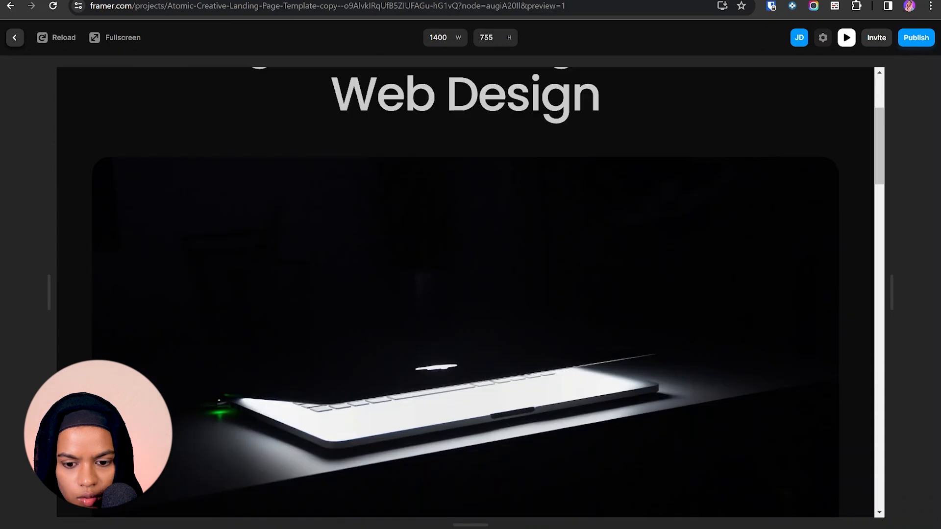
{"action": "scroll", "coordinate": [621, 278], "scroll_direction": "up", "scroll_amount": 2}
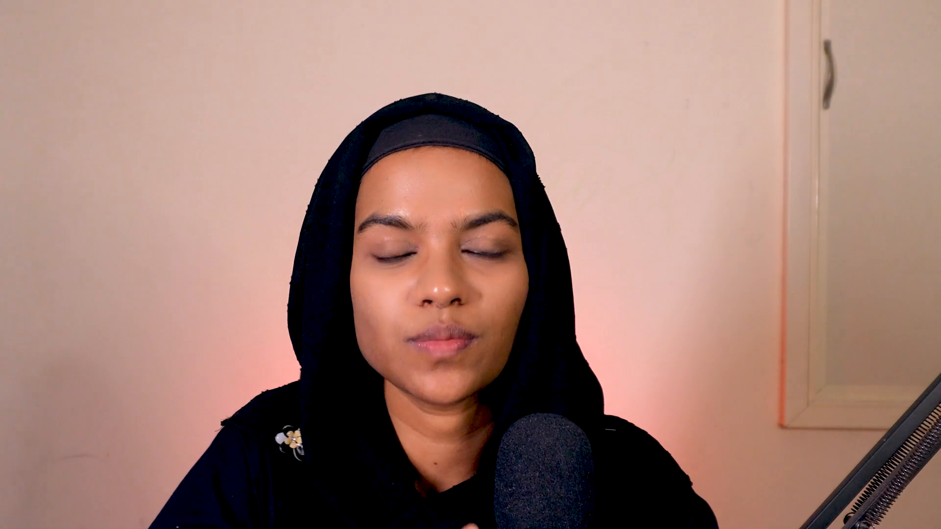